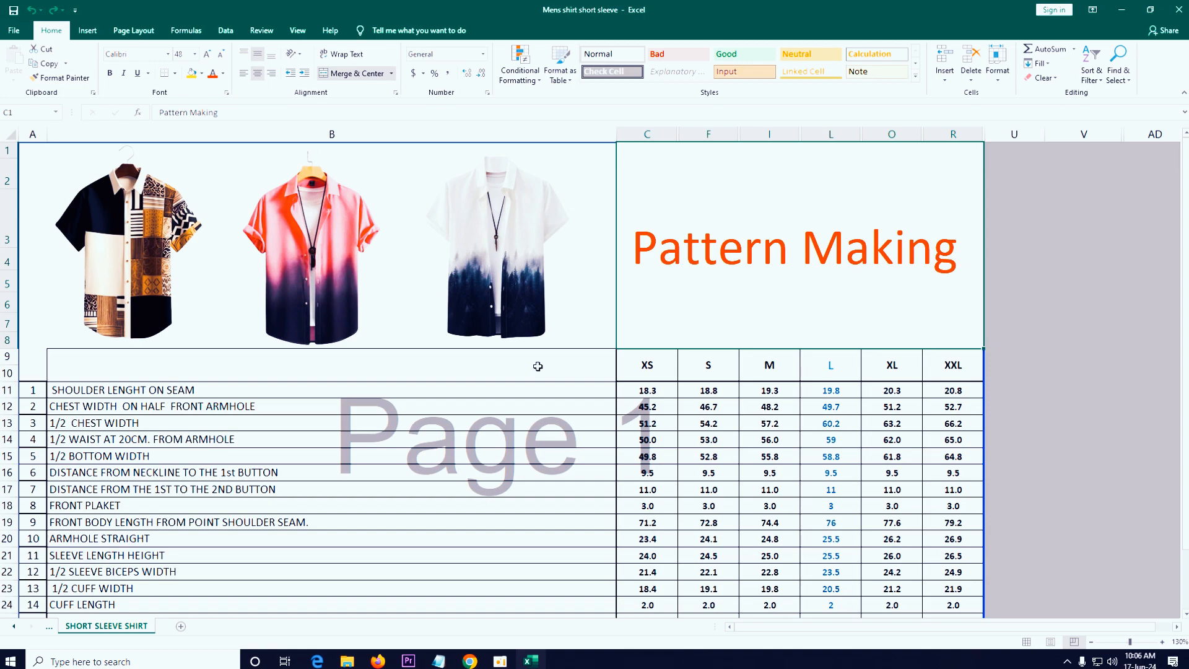
- Review the short sleeve shirt measurement chart from shoulder length to collar stand for sizes XS to XXL
{"action": "scroll", "coordinate": [538, 366], "scroll_direction": "down", "scroll_amount": 3}
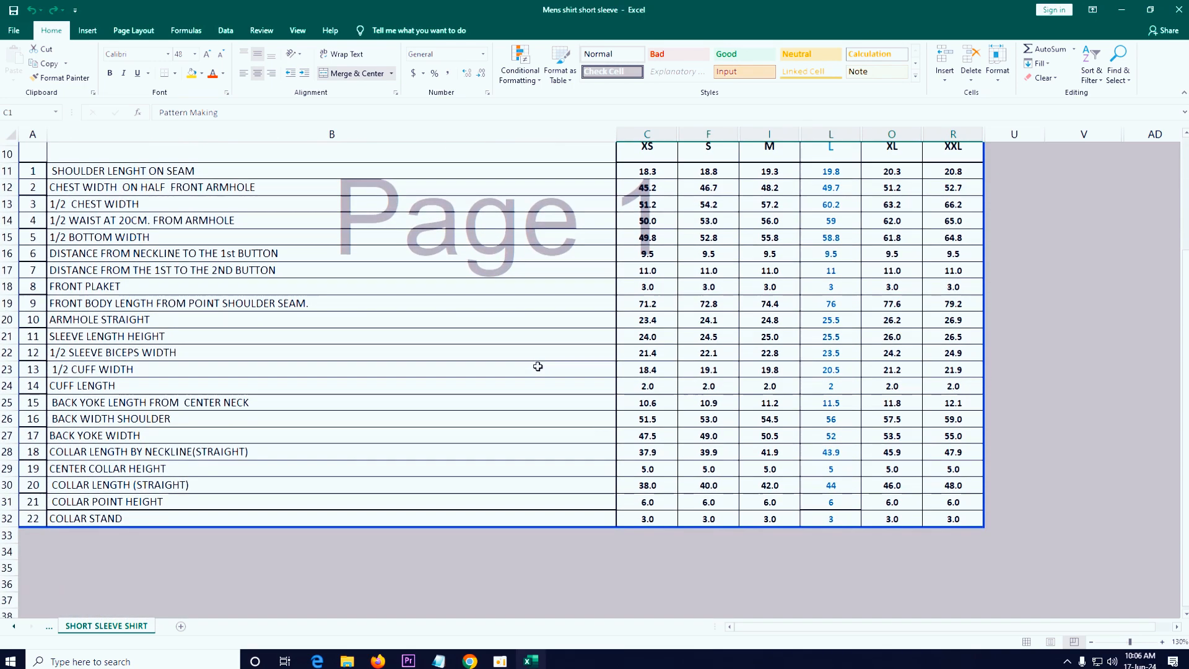
{"action": "scroll", "coordinate": [537, 366], "scroll_direction": "up", "scroll_amount": 3}
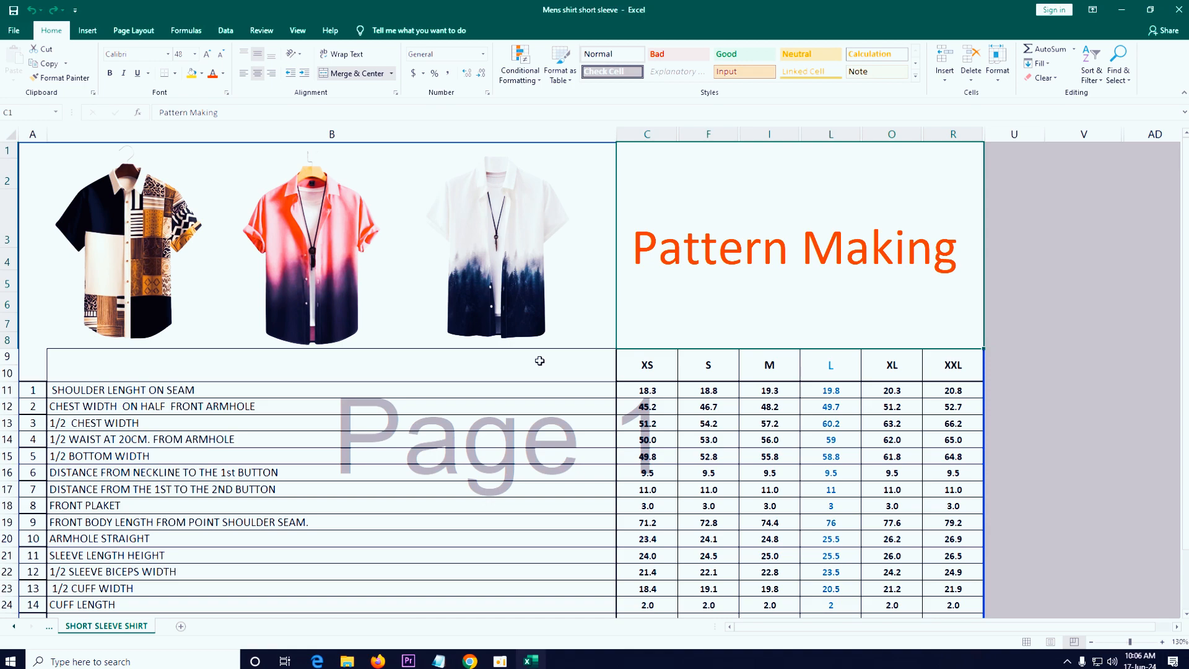
{"action": "scroll", "coordinate": [539, 361], "scroll_direction": "down", "scroll_amount": 3}
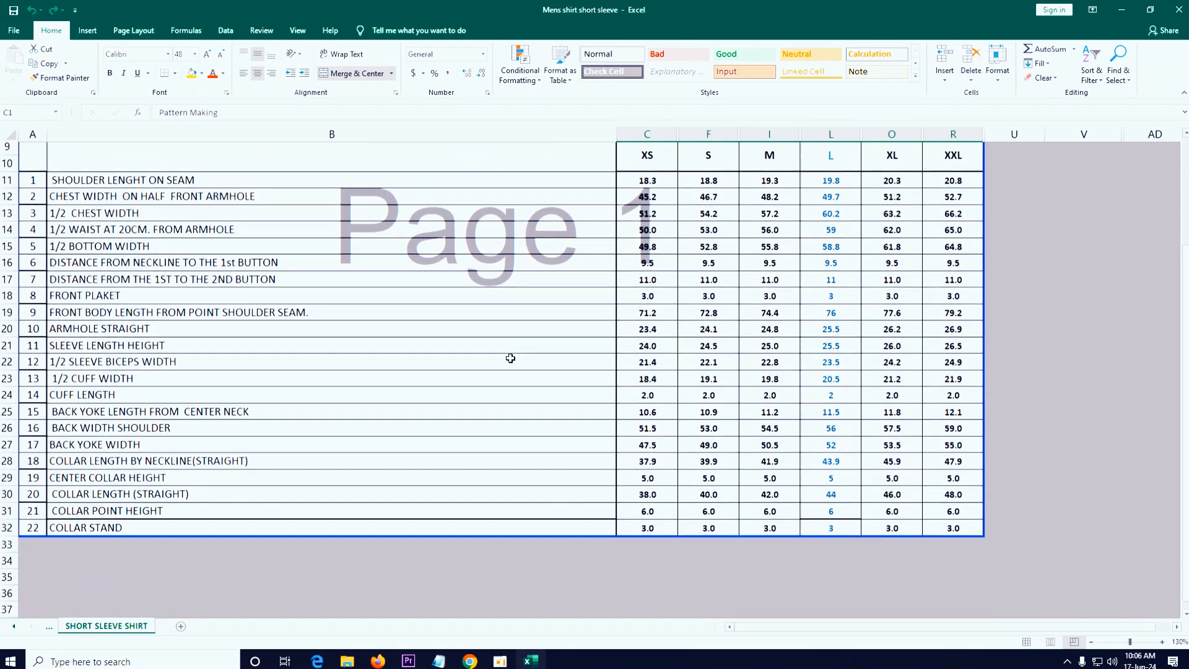
{"action": "scroll", "coordinate": [510, 358], "scroll_direction": "up", "scroll_amount": 3}
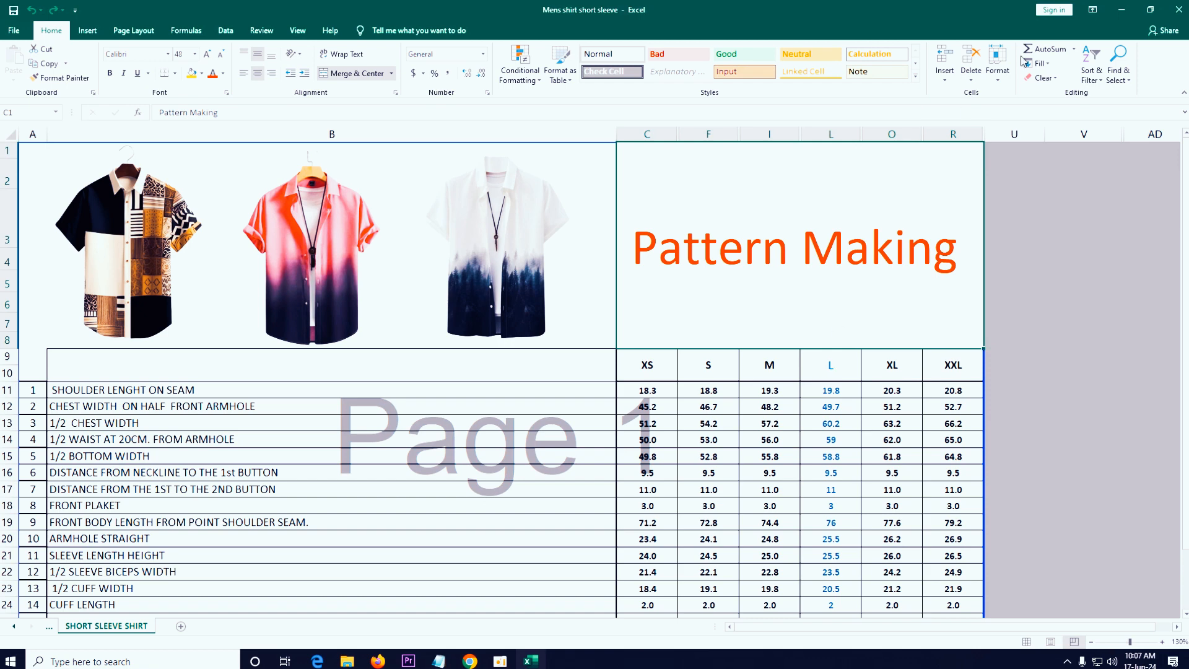
- Switch to the Short sleeve shirt 1 folder and create a new text document named XS---L---XXL
{"action": "left_click", "coordinate": [1121, 10]}
{"action": "right_click", "coordinate": [588, 240]}
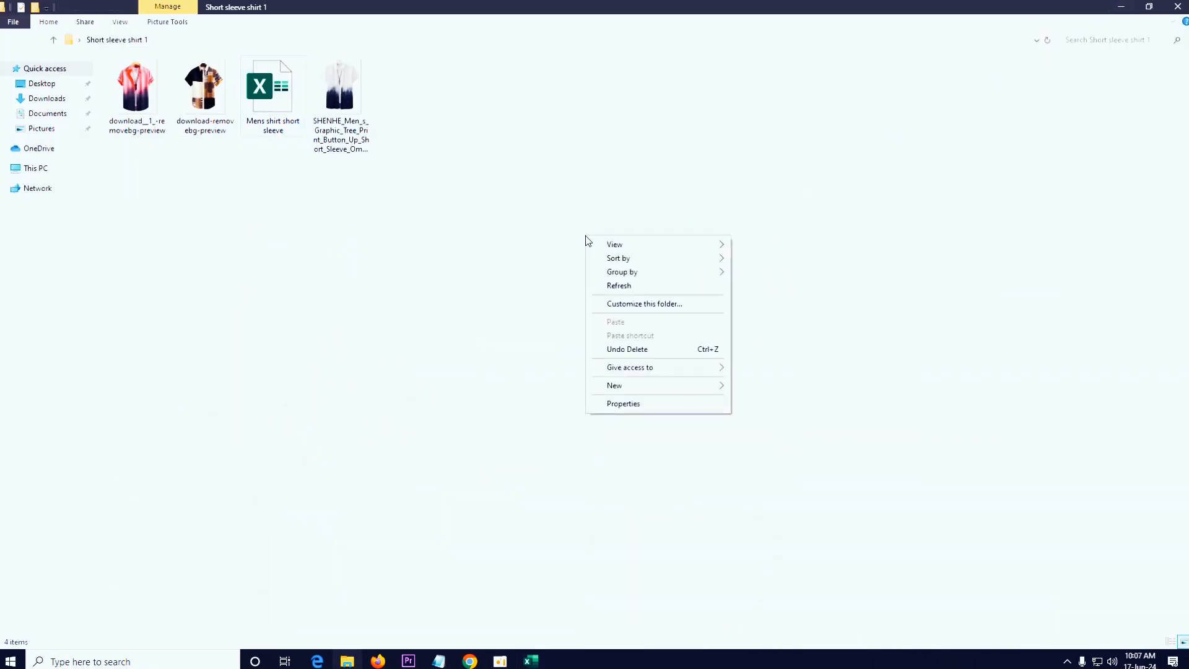
{"action": "mouse_move", "coordinate": [675, 391]}
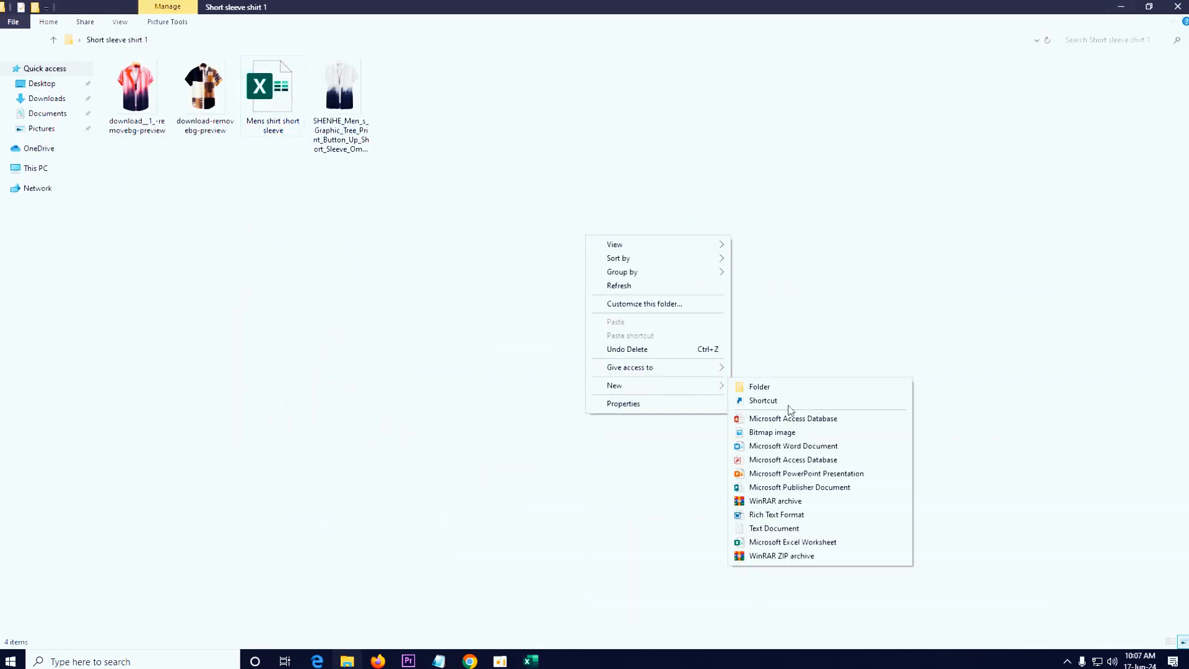
{"action": "left_click", "coordinate": [768, 529]}
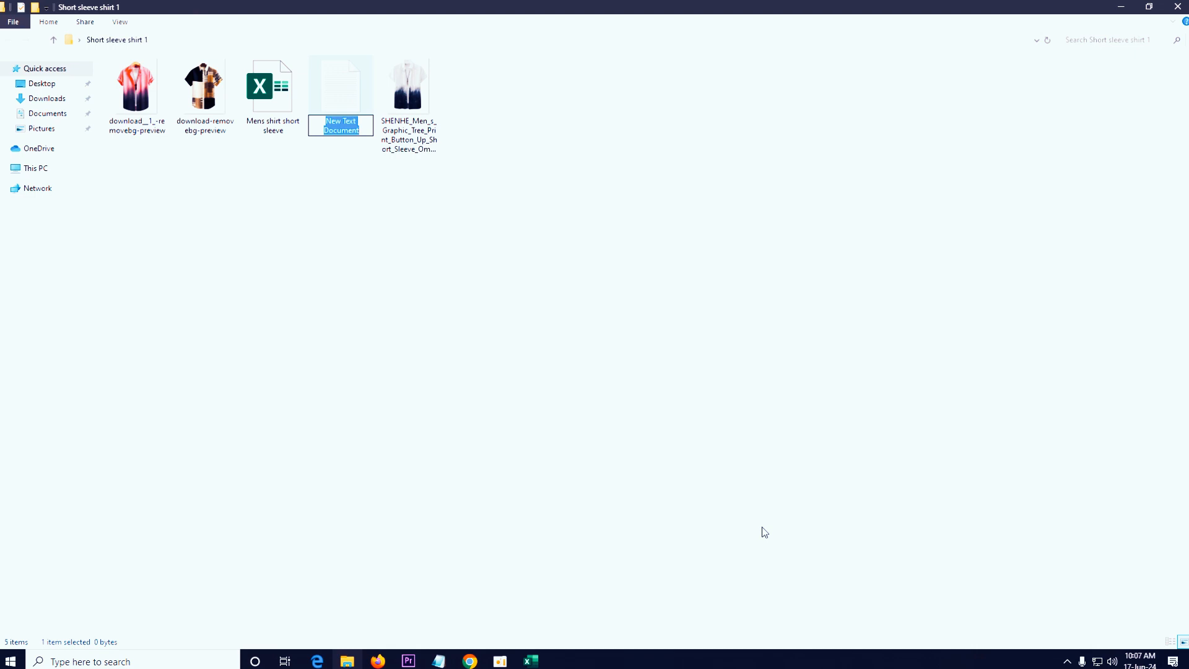
{"action": "type", "text": "XS"}
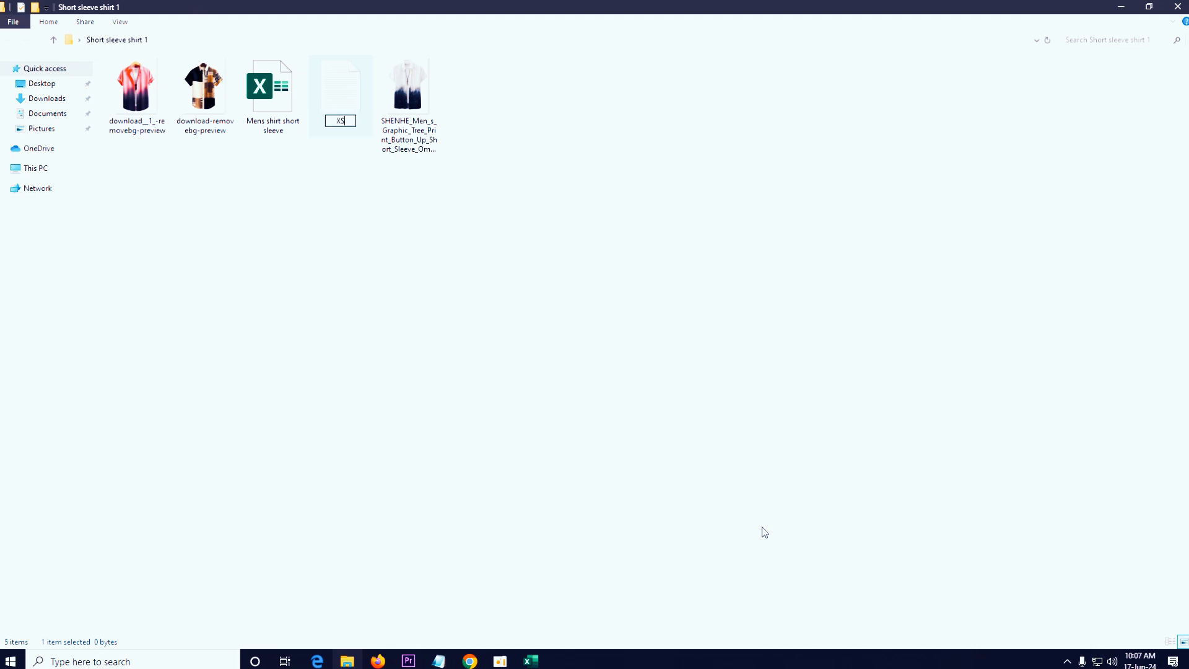
{"action": "type", "text": "---XL---"}
{"action": "key", "text": "BackSpace"}
{"action": "key", "text": "BackSpace"}
{"action": "key", "text": "BackSpace"}
{"action": "key", "text": "BackSpace"}
{"action": "key", "text": "BackSpace"}
{"action": "type", "text": "L---XXL"}
{"action": "key", "text": "Return"}
- Open the XS---L---XXL text file and enter alpha, XS, S, M, *L, XL and XXL on separate lines
{"action": "double_click", "coordinate": [347, 105]}
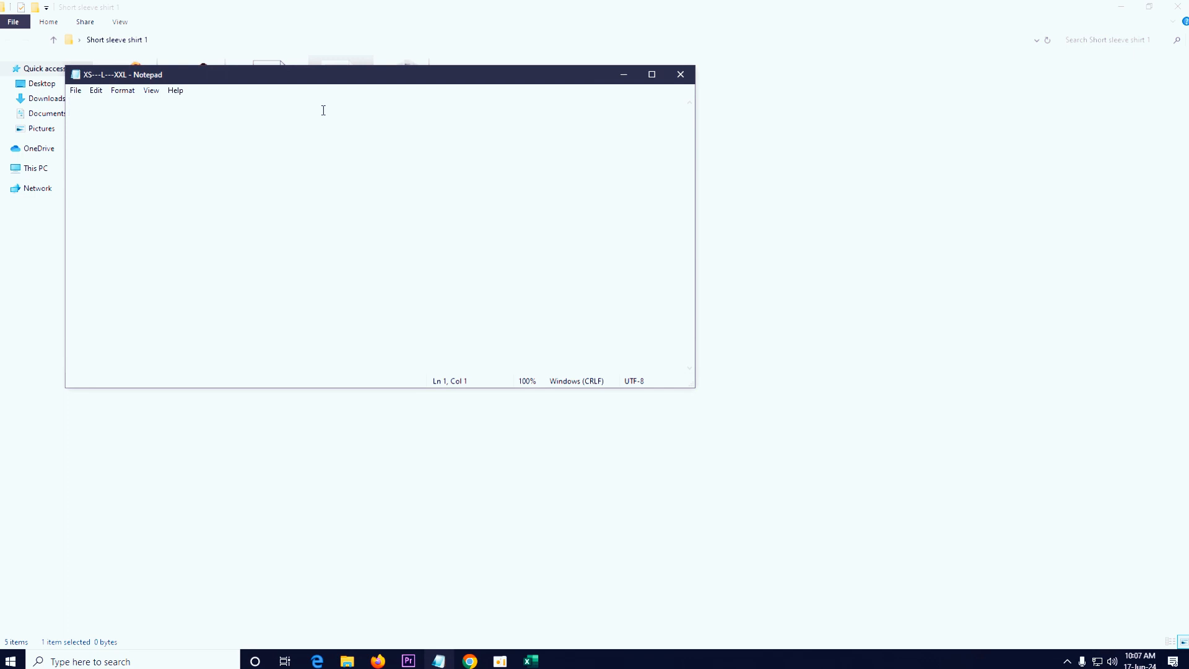
{"action": "type", "text": "alpha"}
{"action": "key", "text": "Return"}
{"action": "type", "text": "XS"}
{"action": "key", "text": "Return"}
{"action": "type", "text": "S "}
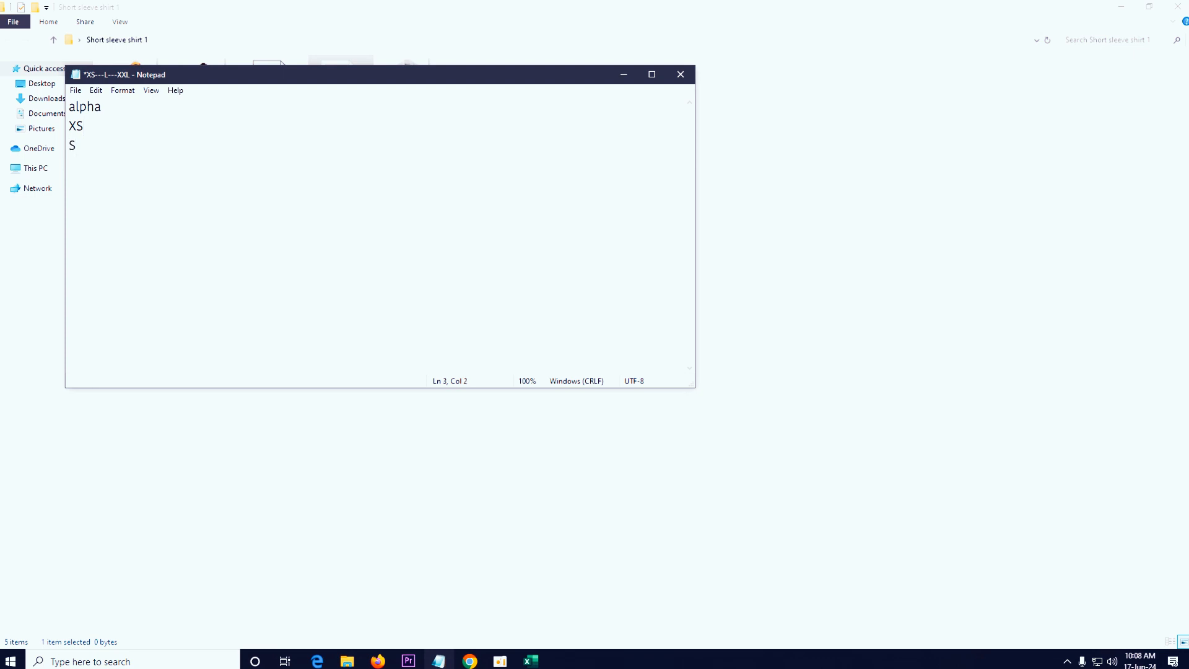
{"action": "type", "text": "M"}
{"action": "key", "text": "Return"}
{"action": "type", "text": "*L"}
{"action": "key", "text": "Return"}
{"action": "type", "text": "XL"}
{"action": "key", "text": "Return"}
{"action": "type", "text": "XXL"}
- Save the size list text file and close both Notepad and the folder window
{"action": "left_click", "coordinate": [76, 91]}
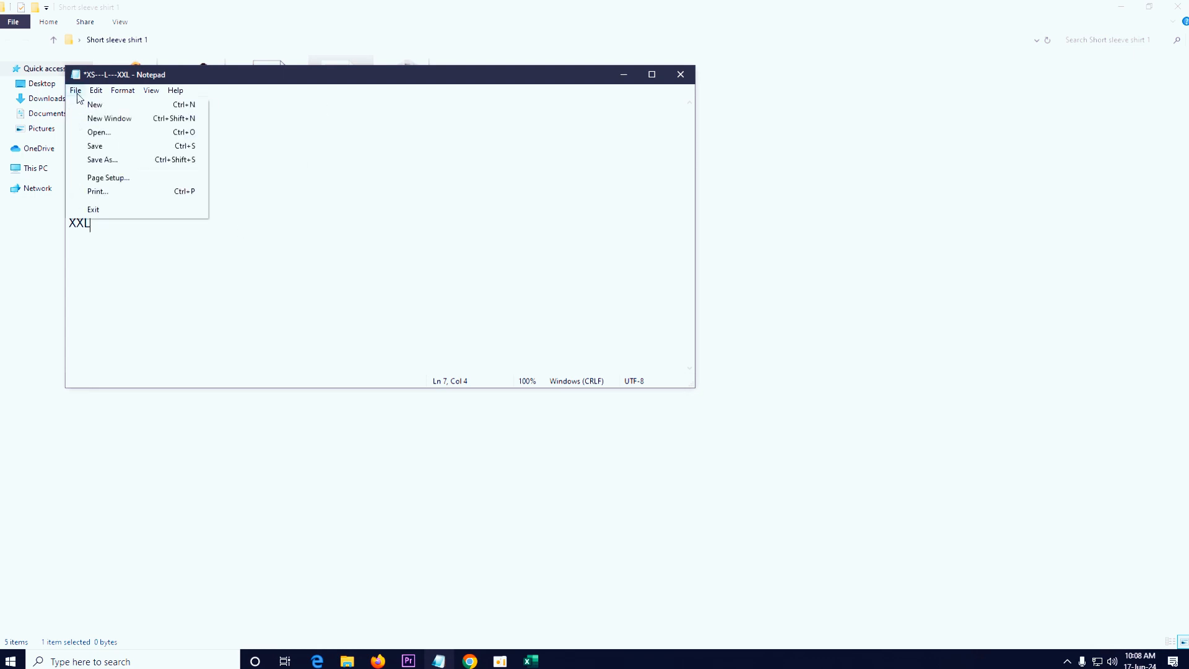
{"action": "left_click", "coordinate": [95, 147]}
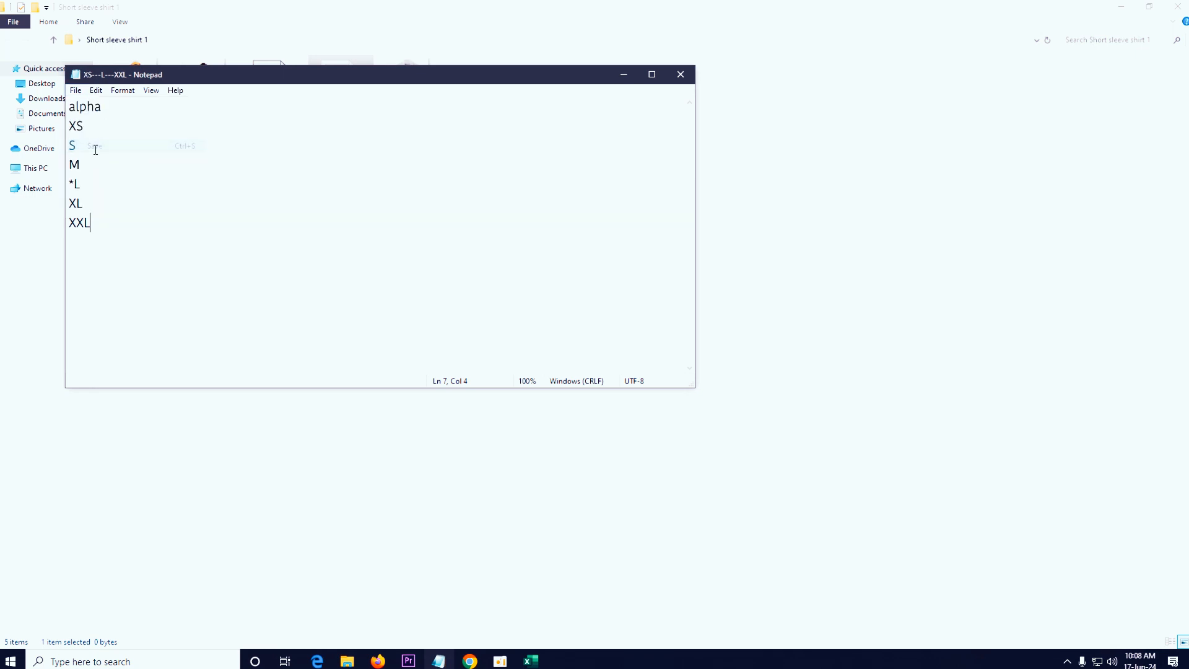
{"action": "left_click", "coordinate": [76, 90]}
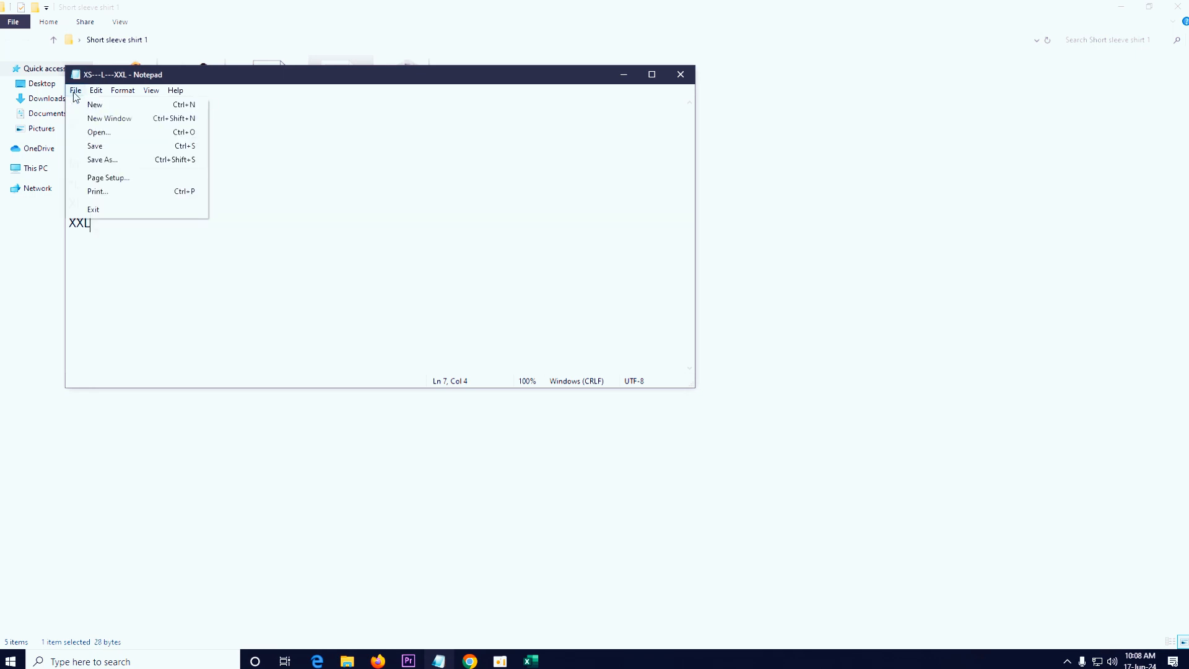
{"action": "left_click", "coordinate": [95, 147]}
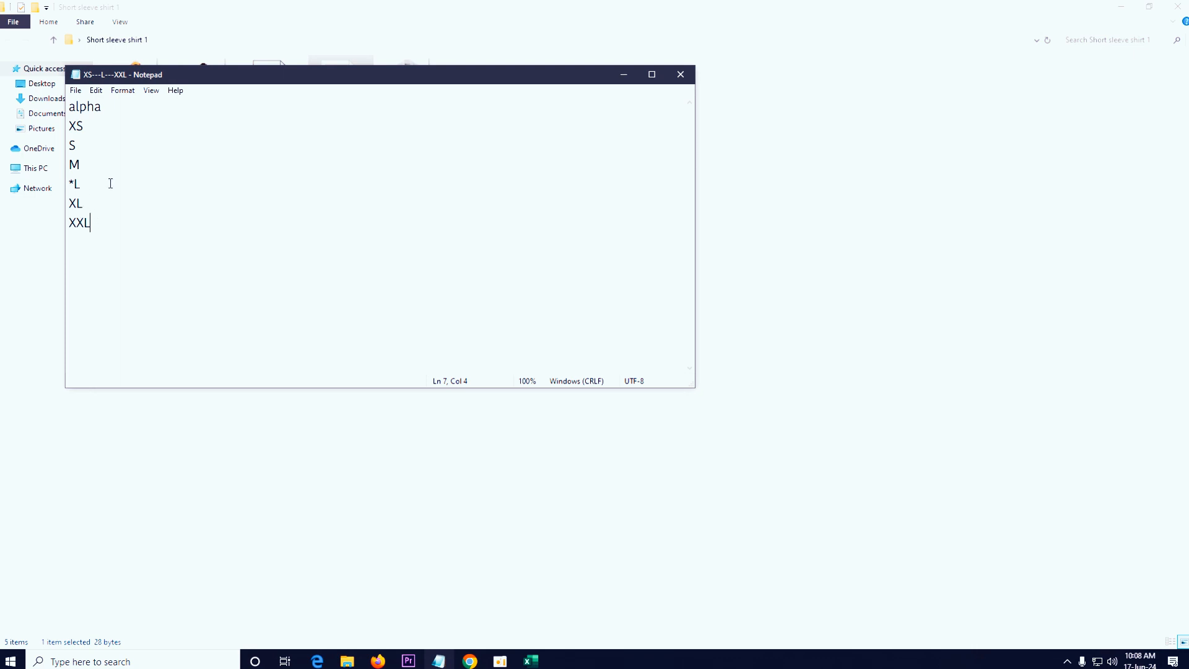
{"action": "left_click", "coordinate": [76, 91]}
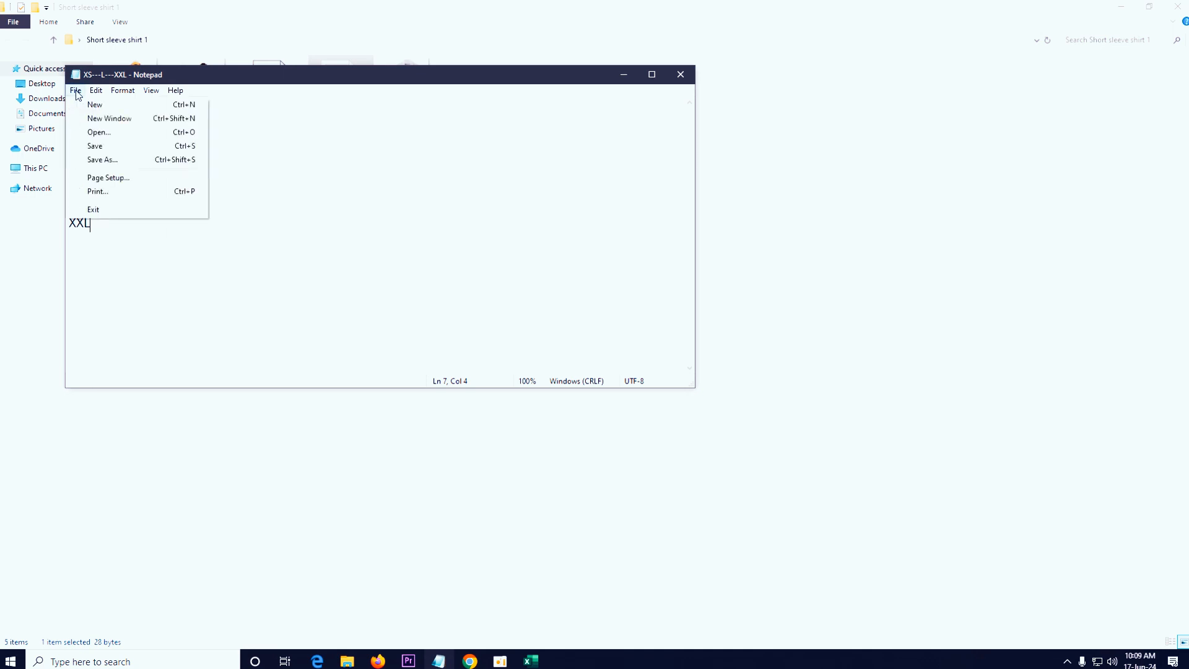
{"action": "left_click", "coordinate": [92, 147]}
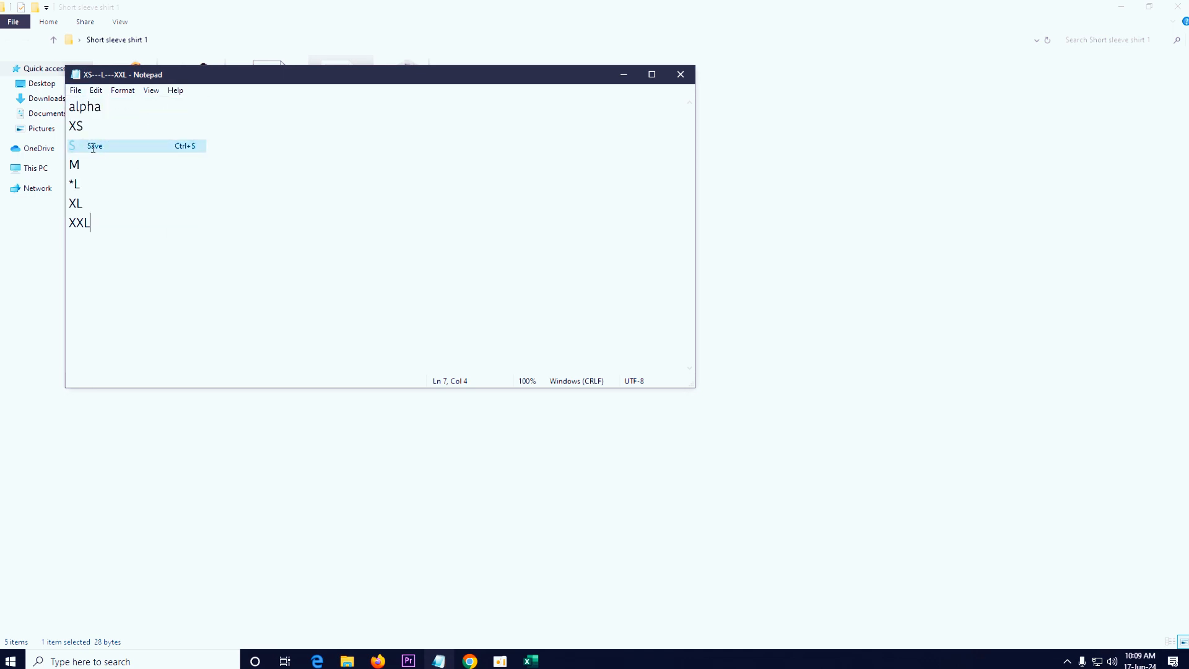
{"action": "left_click", "coordinate": [691, 77]}
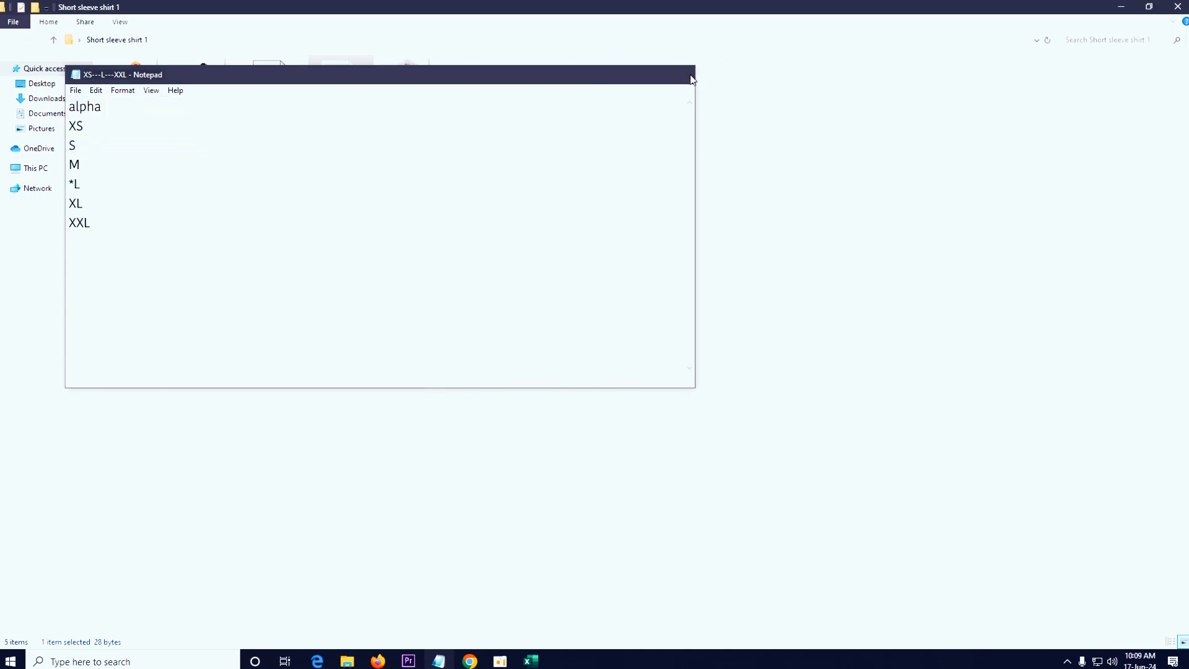
{"action": "left_click", "coordinate": [1177, 6]}
- Refresh the desktop, launch ModarisV7R2 and create a new model named SHORT SLEEVE SHIRT ATZ
{"action": "right_click", "coordinate": [469, 168]}
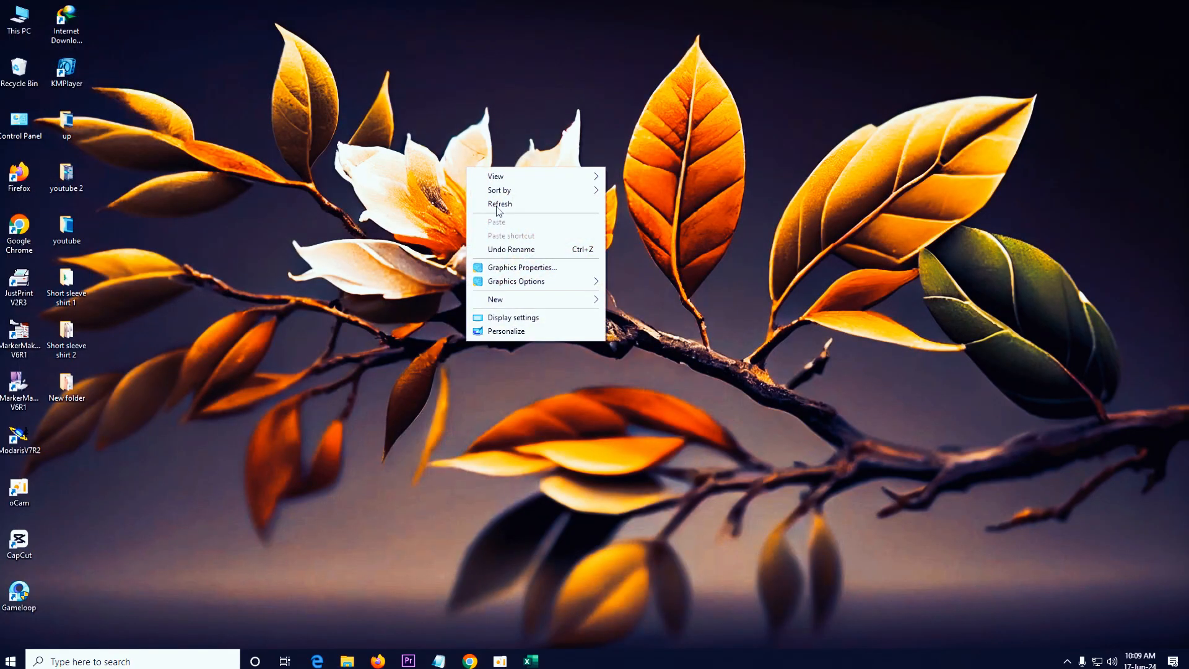
{"action": "left_click", "coordinate": [499, 204]}
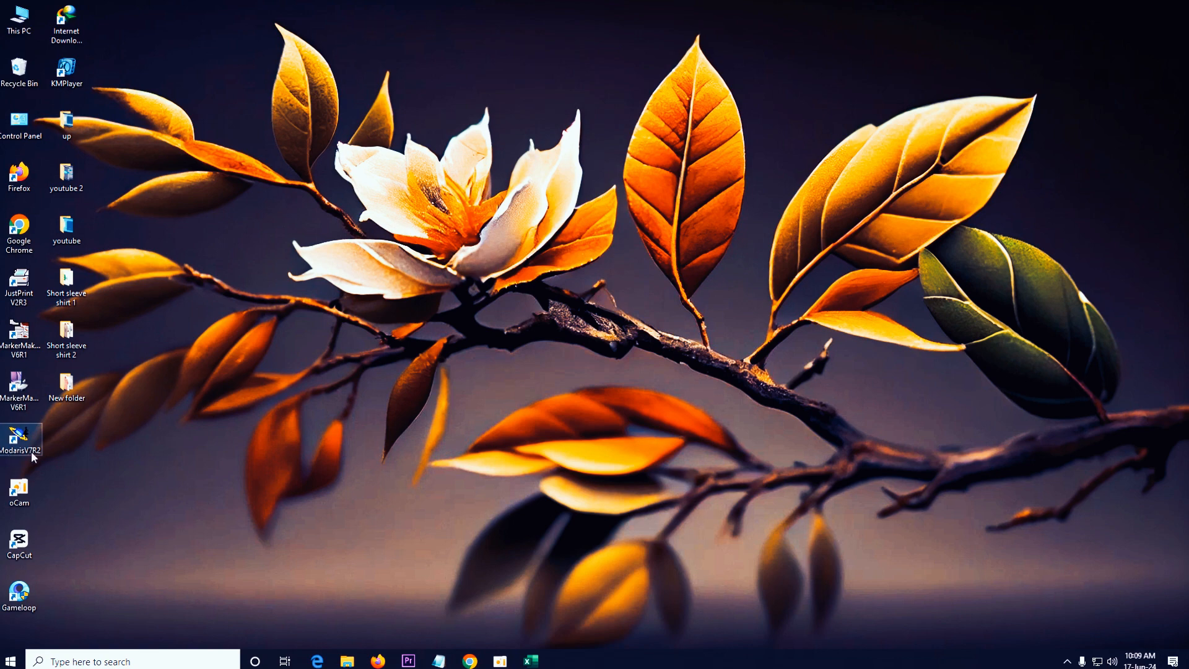
{"action": "double_click", "coordinate": [31, 447]}
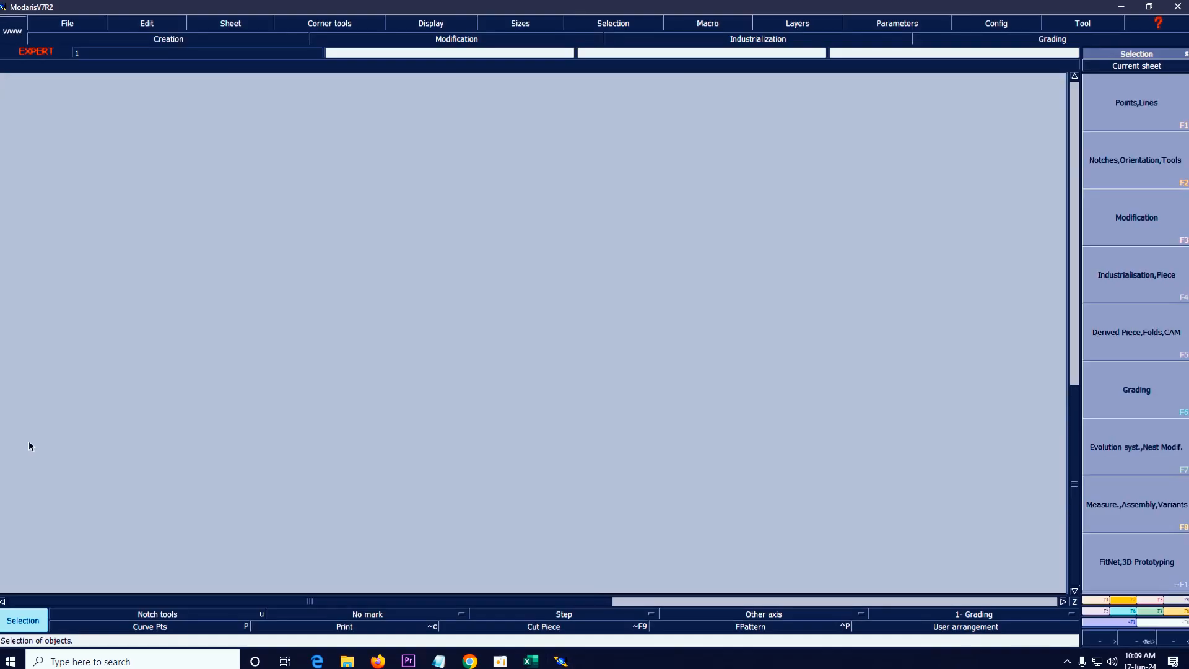
{"action": "left_click", "coordinate": [70, 24]}
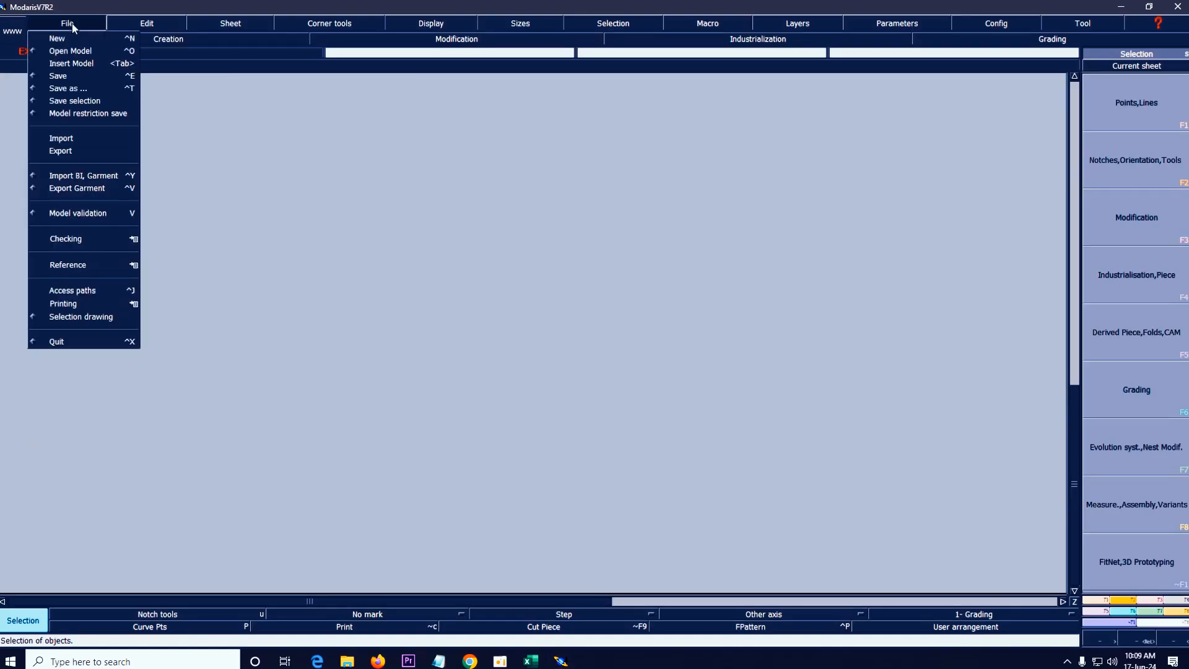
{"action": "left_click", "coordinate": [65, 38]}
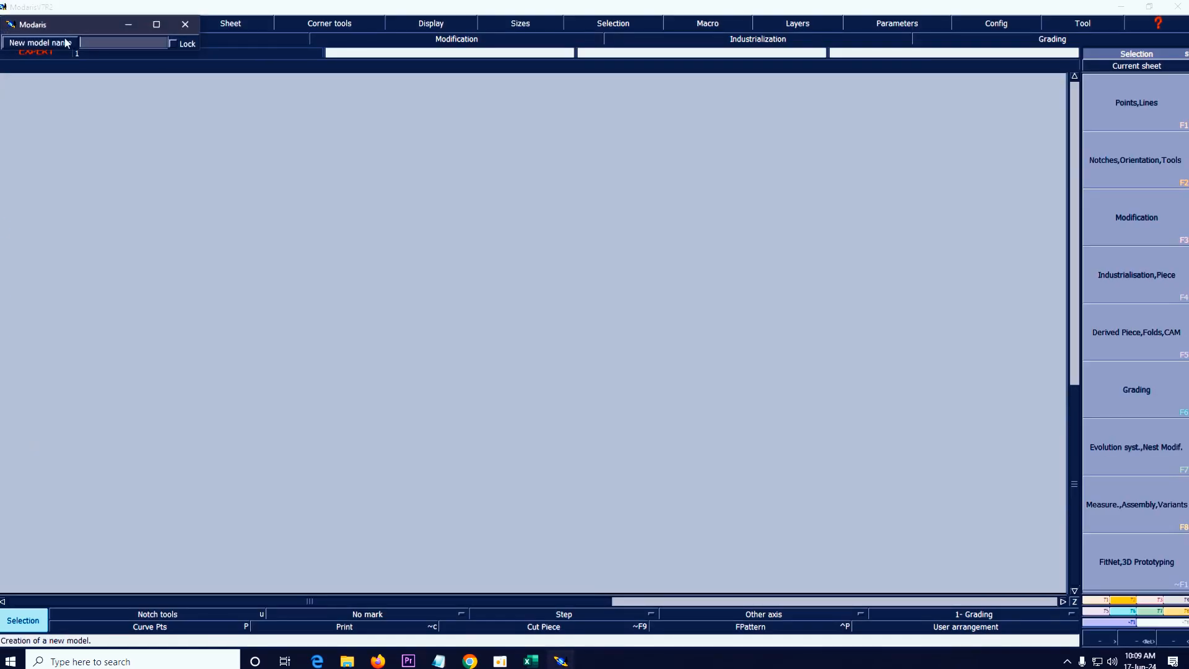
{"action": "type", "text": "SHORT SLEEVE SHIRT ATO"}
{"action": "key", "text": "BackSpace"}
{"action": "key", "text": "BackSpace"}
{"action": "key", "text": "BackSpace"}
{"action": "type", "text": "TZ"}
{"action": "key", "text": "Return"}
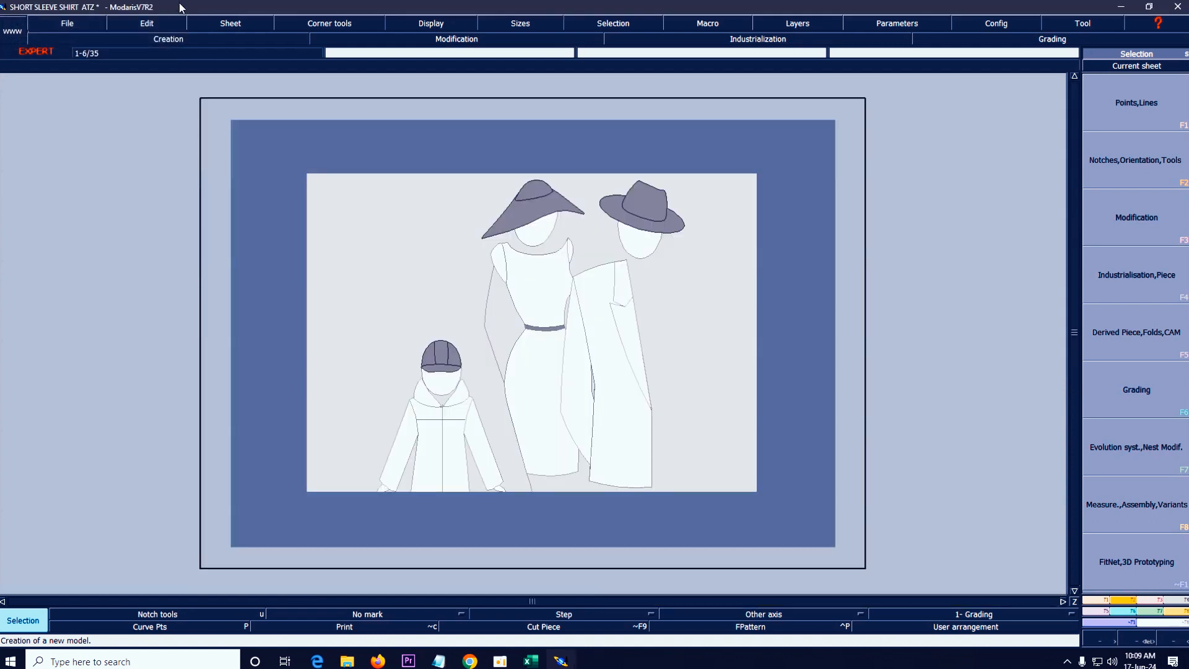
- Add a new blank sheet to the model and turn on the display of sizes and handles
{"action": "left_click", "coordinate": [231, 23]}
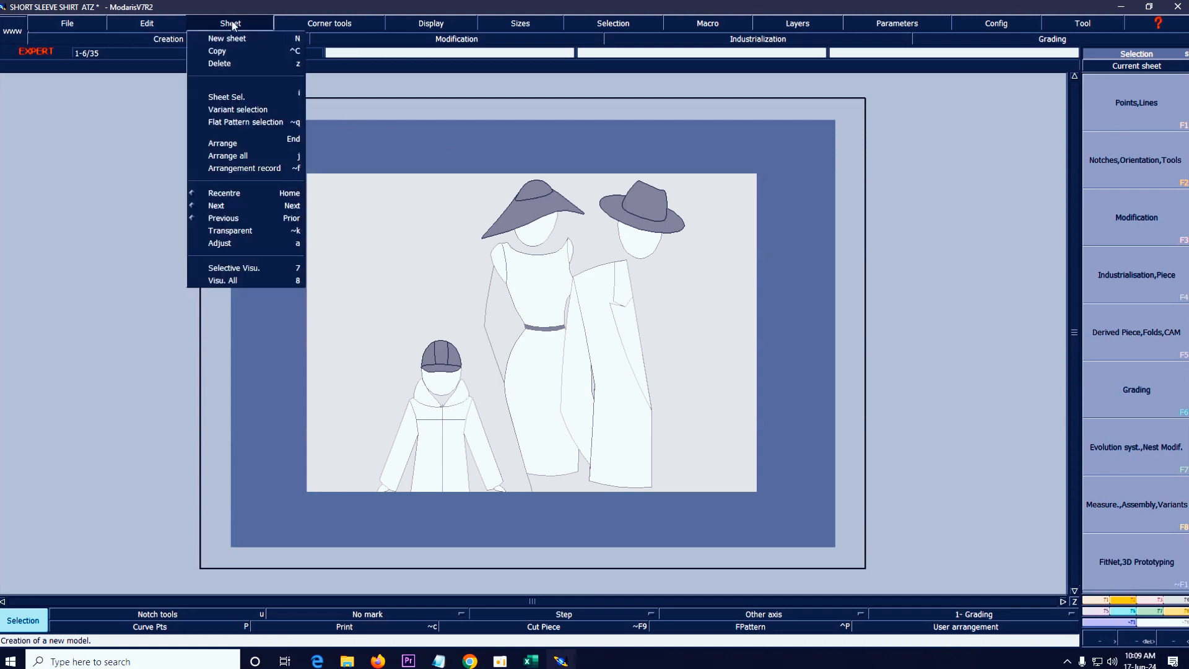
{"action": "left_click", "coordinate": [228, 39]}
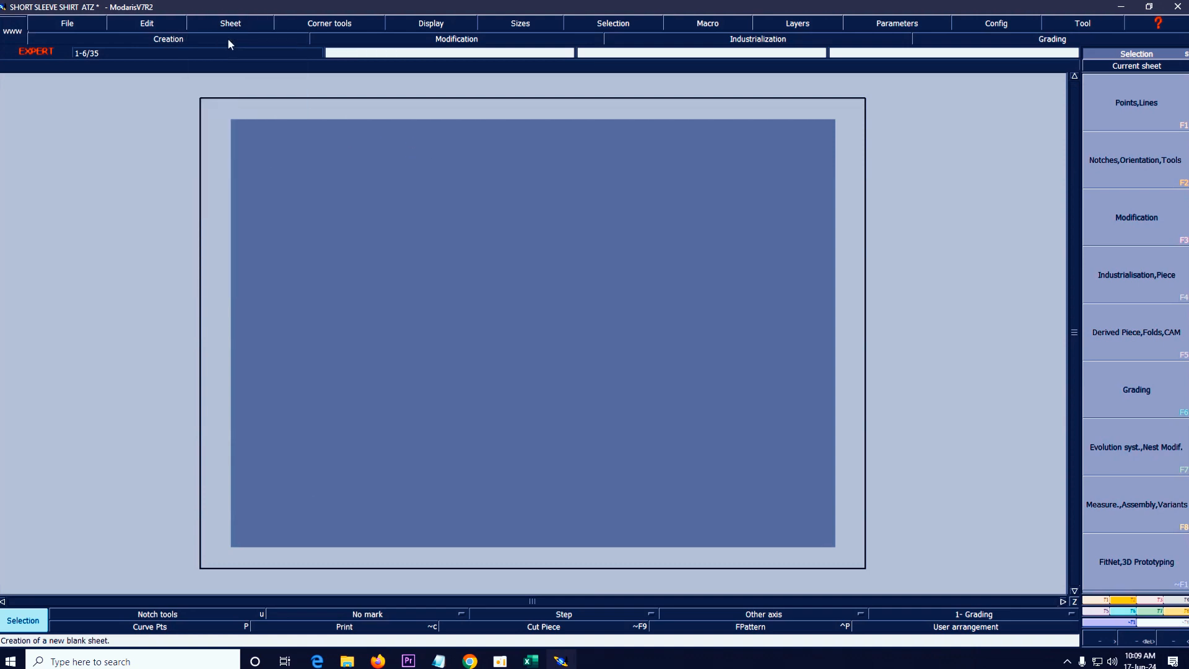
{"action": "left_click", "coordinate": [434, 25]}
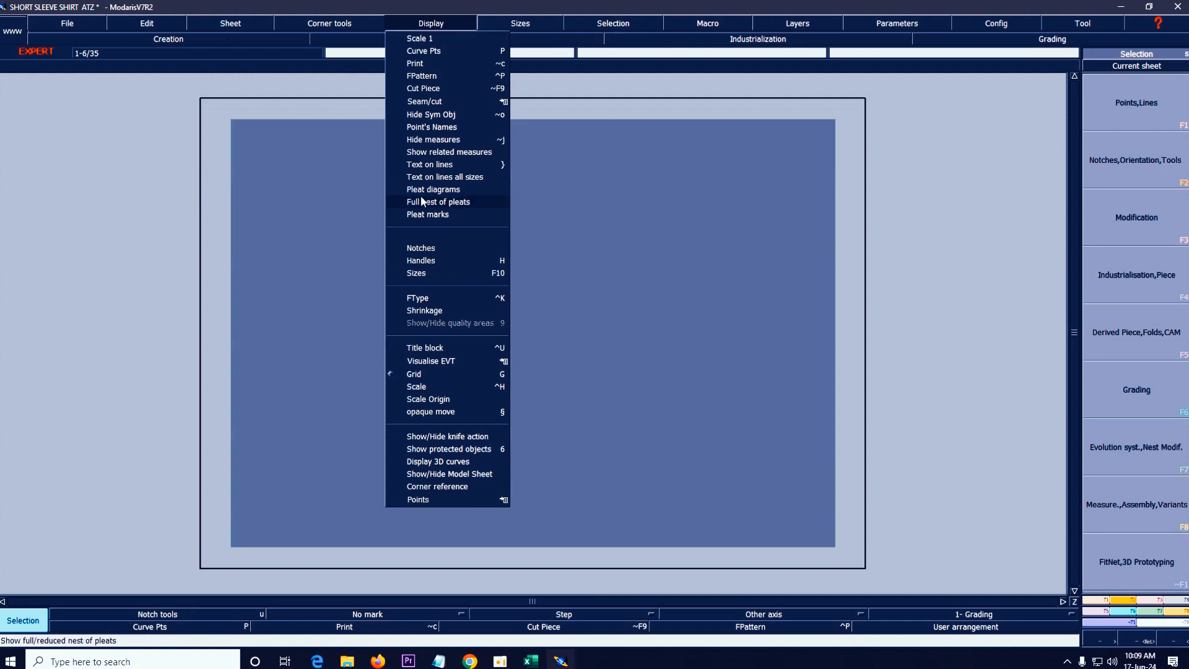
{"action": "left_click", "coordinate": [419, 273]}
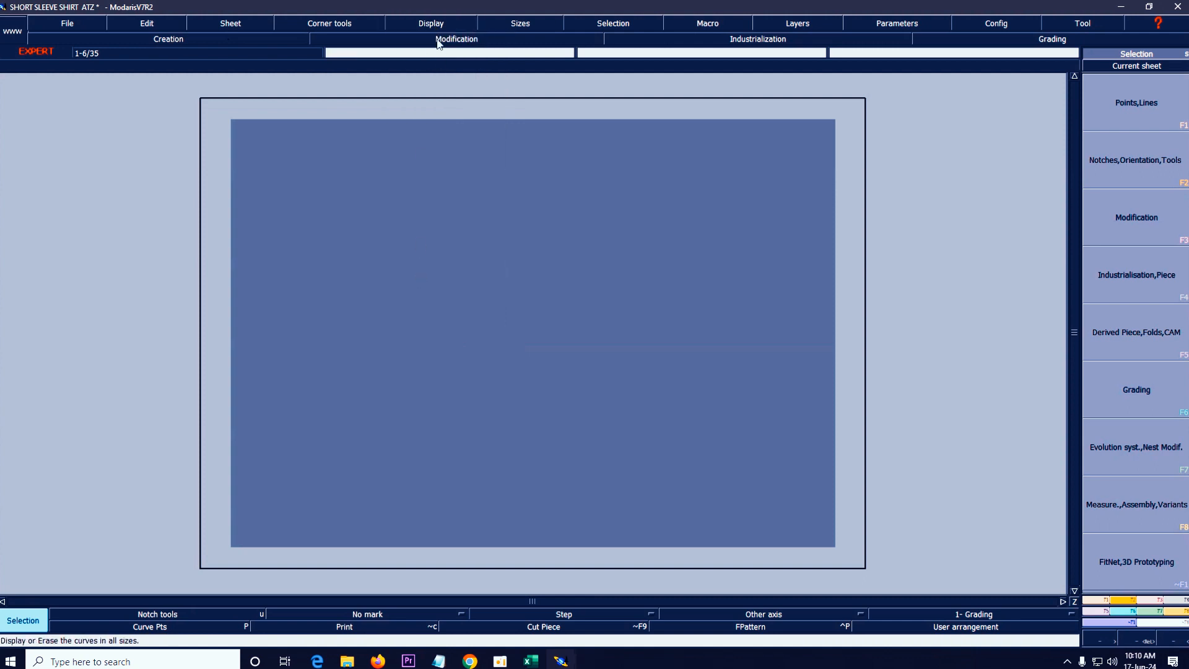
{"action": "left_click", "coordinate": [435, 26]}
{"action": "left_click", "coordinate": [423, 261]}
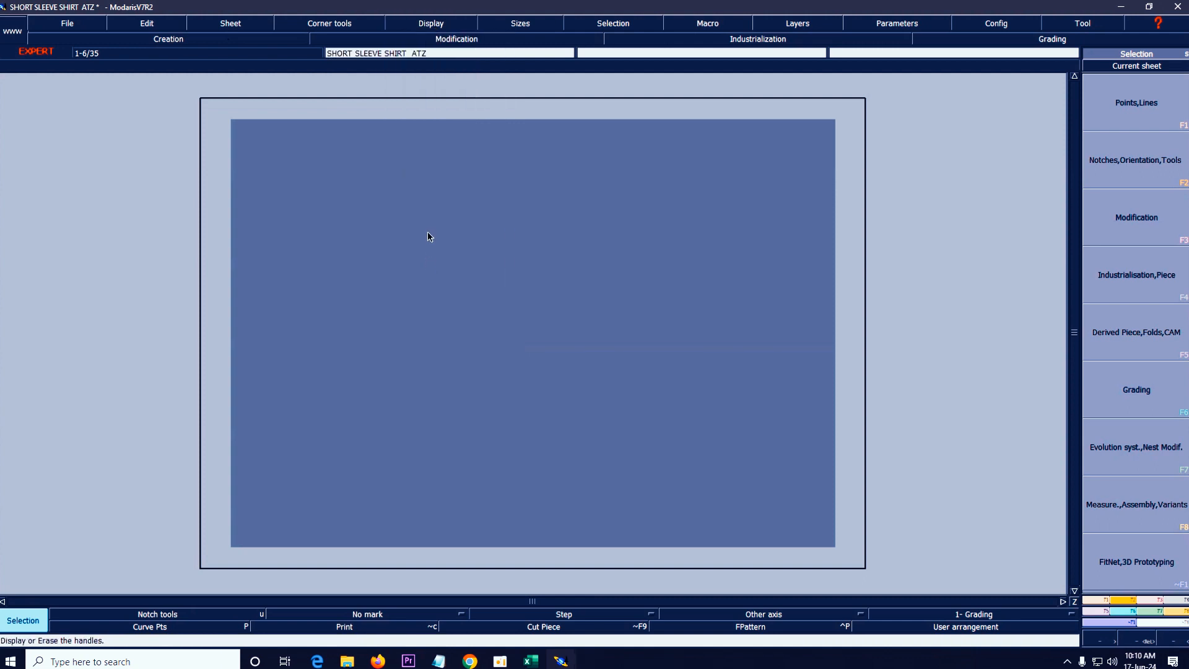
- Show the title blocks and arrange all sheets so both fit in the work area
{"action": "left_click", "coordinate": [438, 25]}
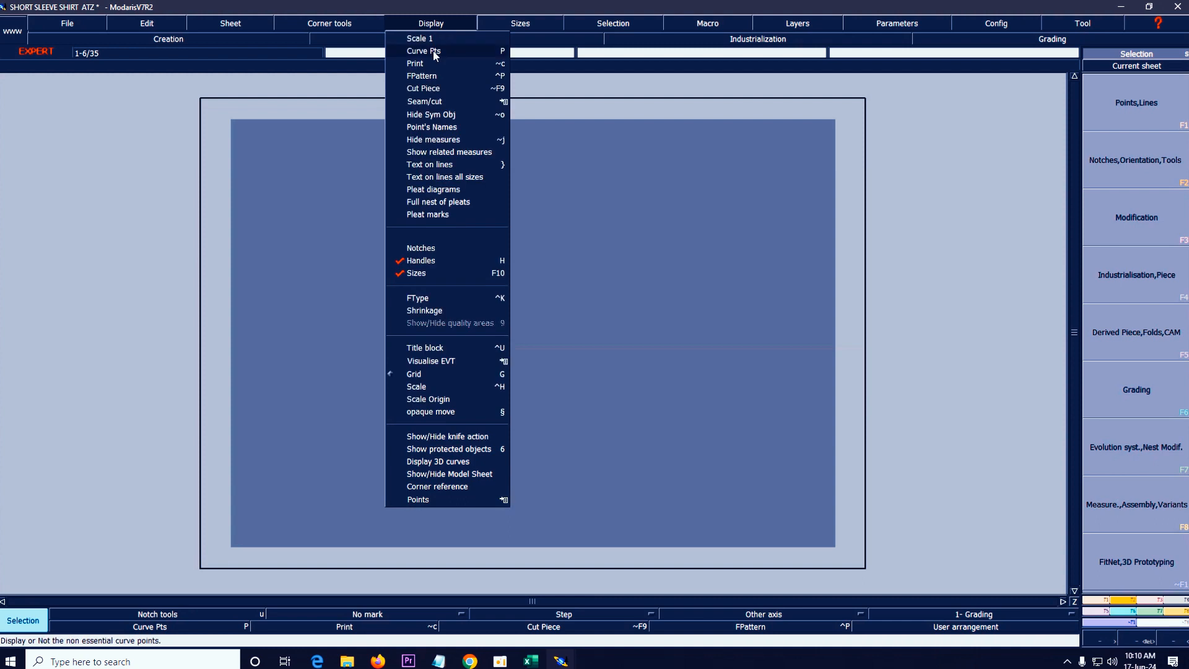
{"action": "left_click", "coordinate": [426, 349]}
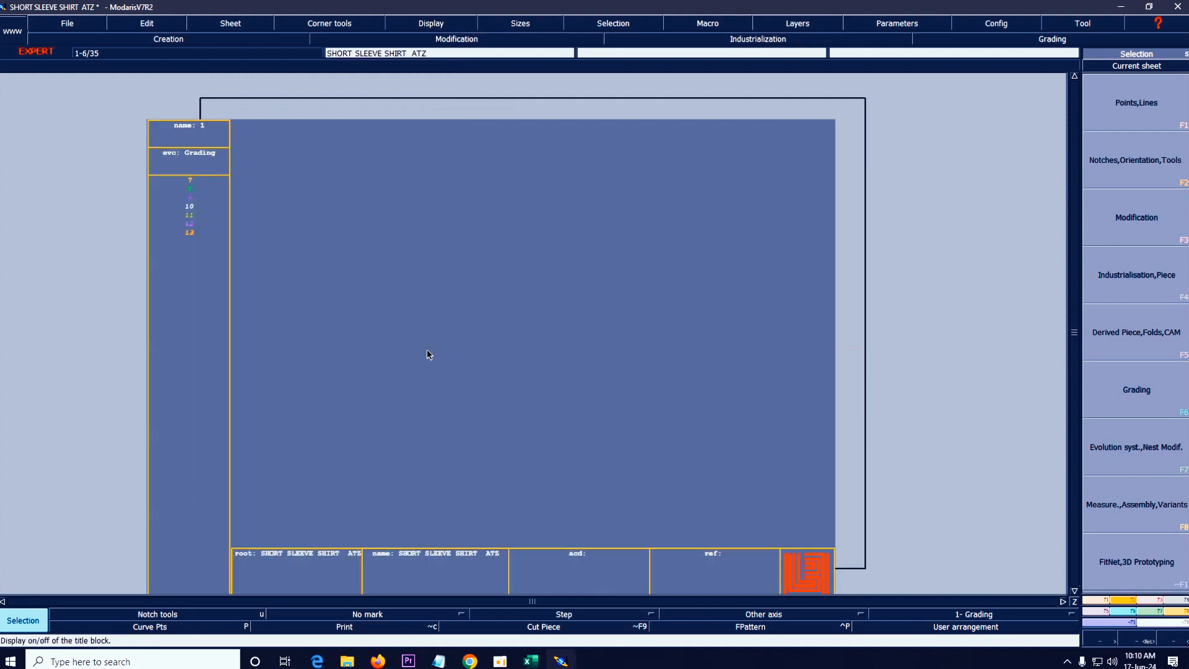
{"action": "key", "text": "j"}
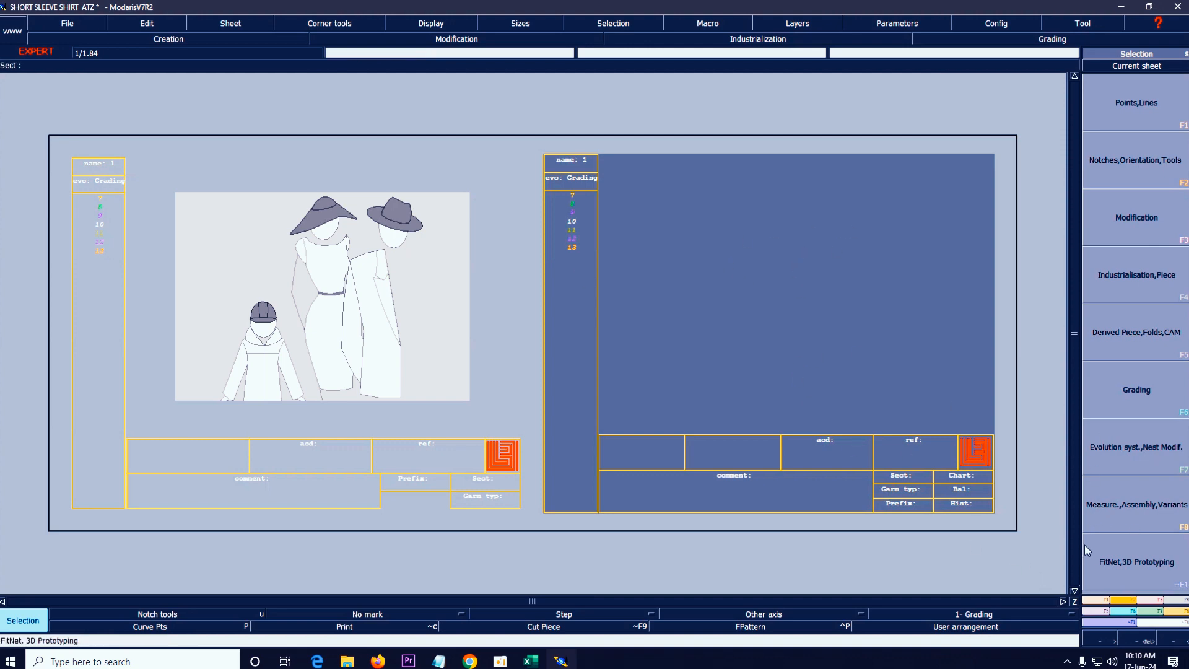
- Start an evolution type import (Imp. EVT) on the cover sheet's size list and browse to the Desktop folder Short sleeve shirt 1
{"action": "left_click", "coordinate": [1152, 612]}
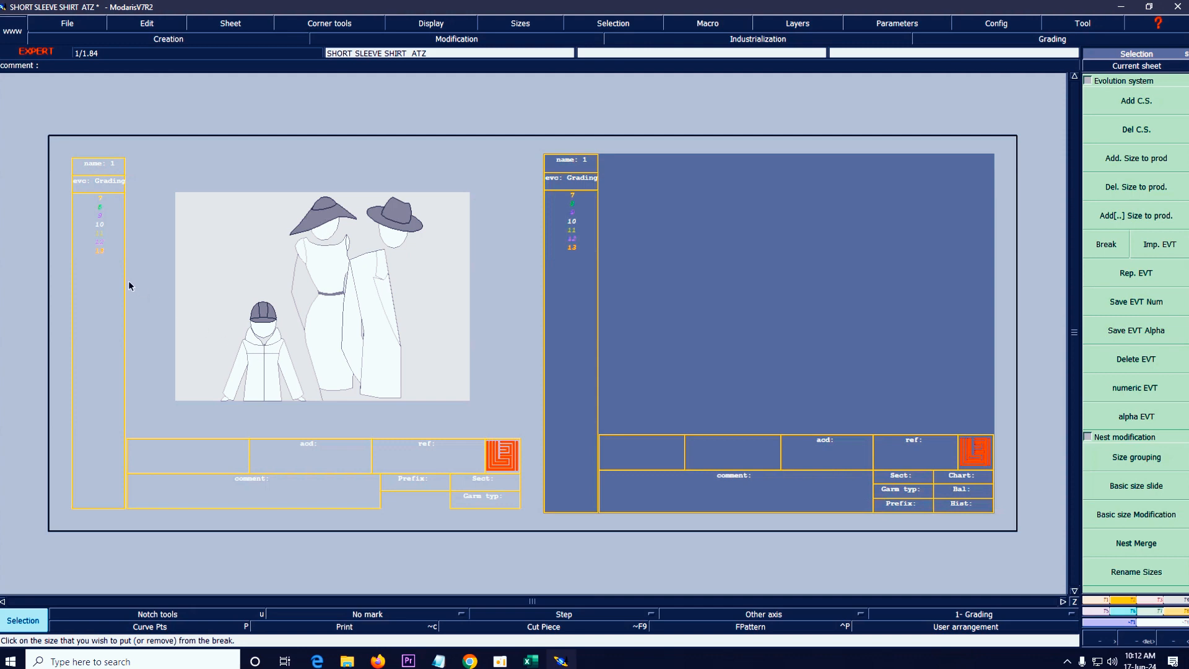
{"action": "left_click", "coordinate": [98, 236]}
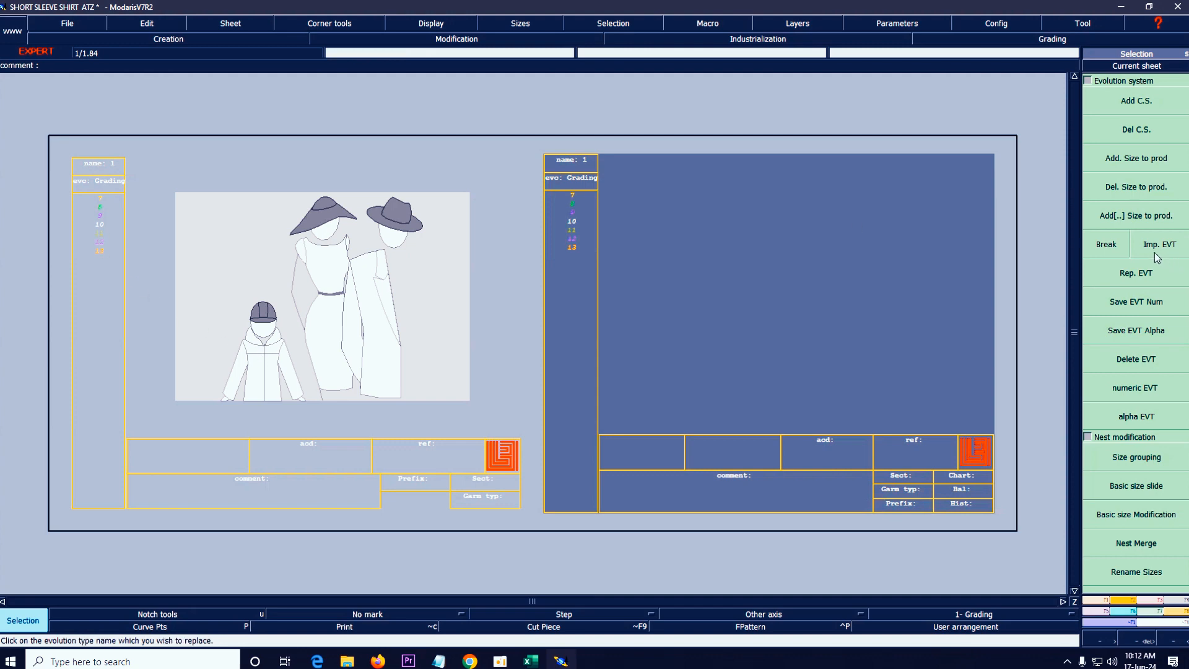
{"action": "left_click", "coordinate": [1155, 251]}
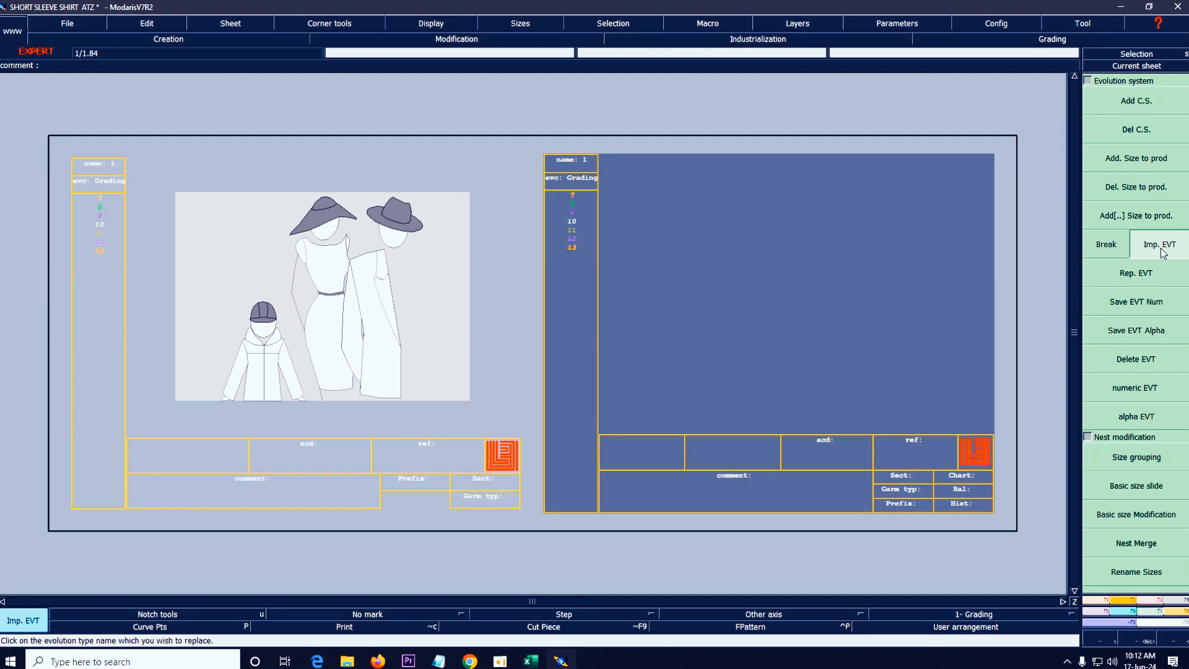
{"action": "left_click", "coordinate": [102, 224]}
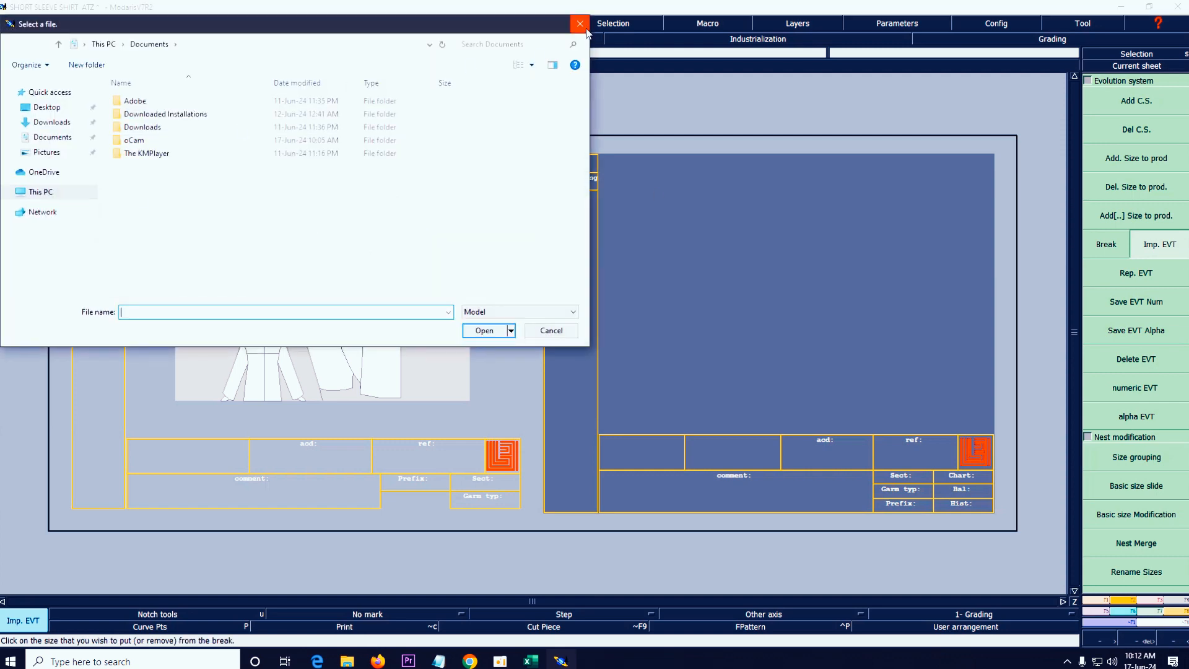
{"action": "left_click", "coordinate": [581, 25]}
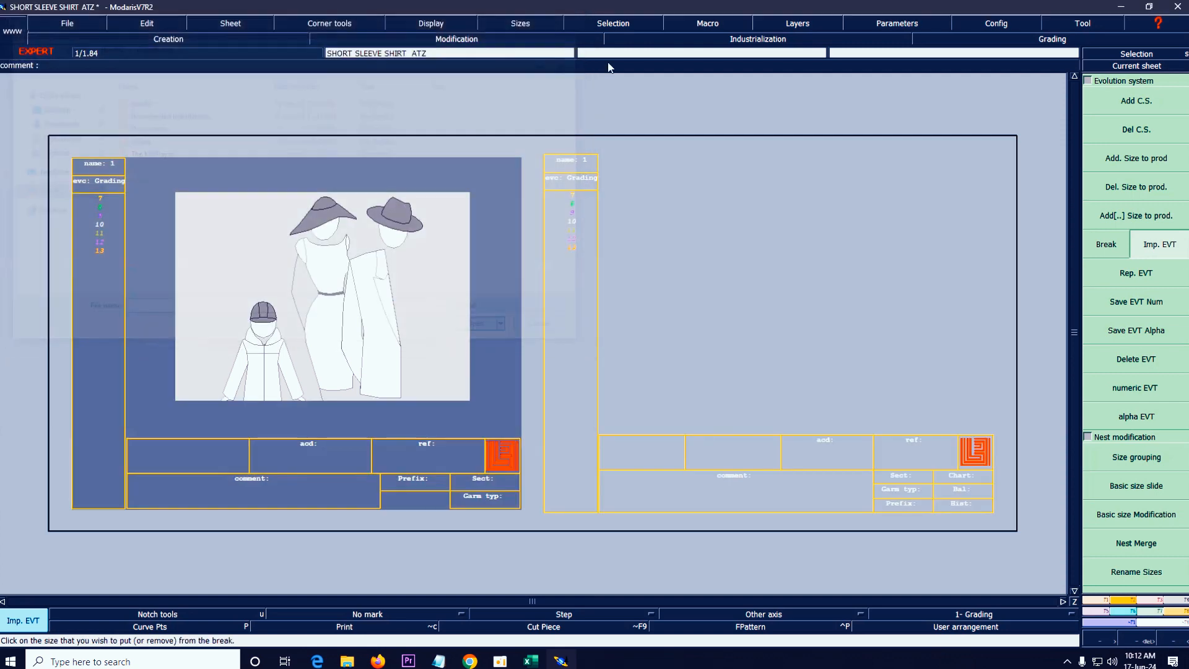
{"action": "left_click", "coordinate": [102, 224]}
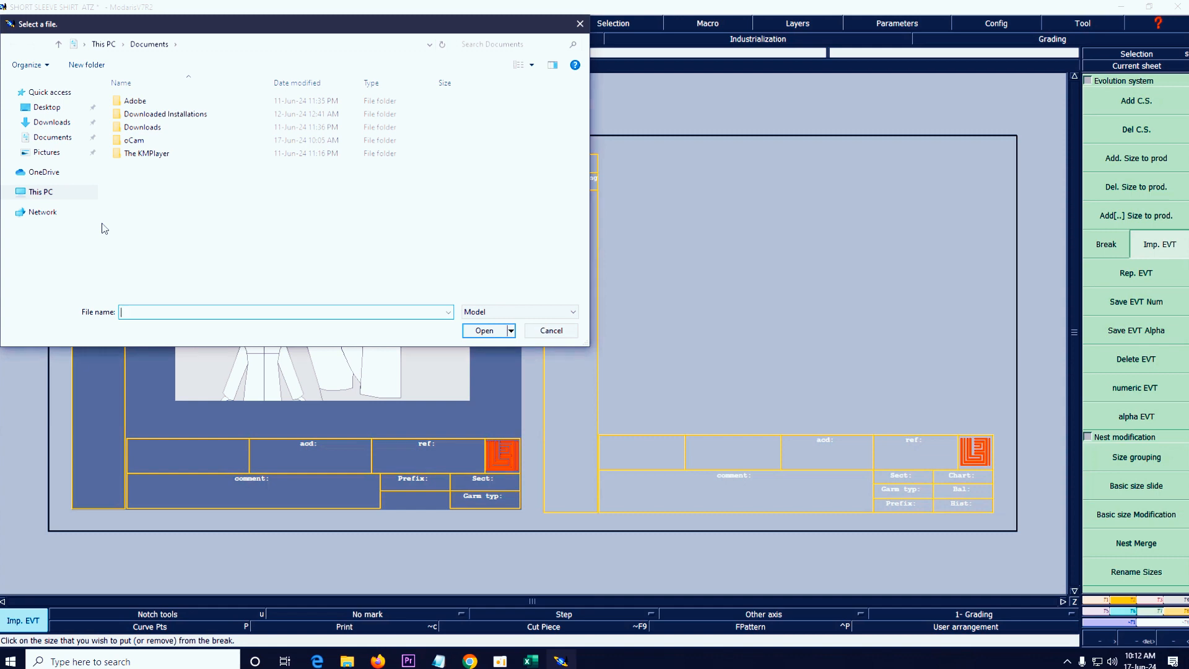
{"action": "left_click", "coordinate": [48, 109]}
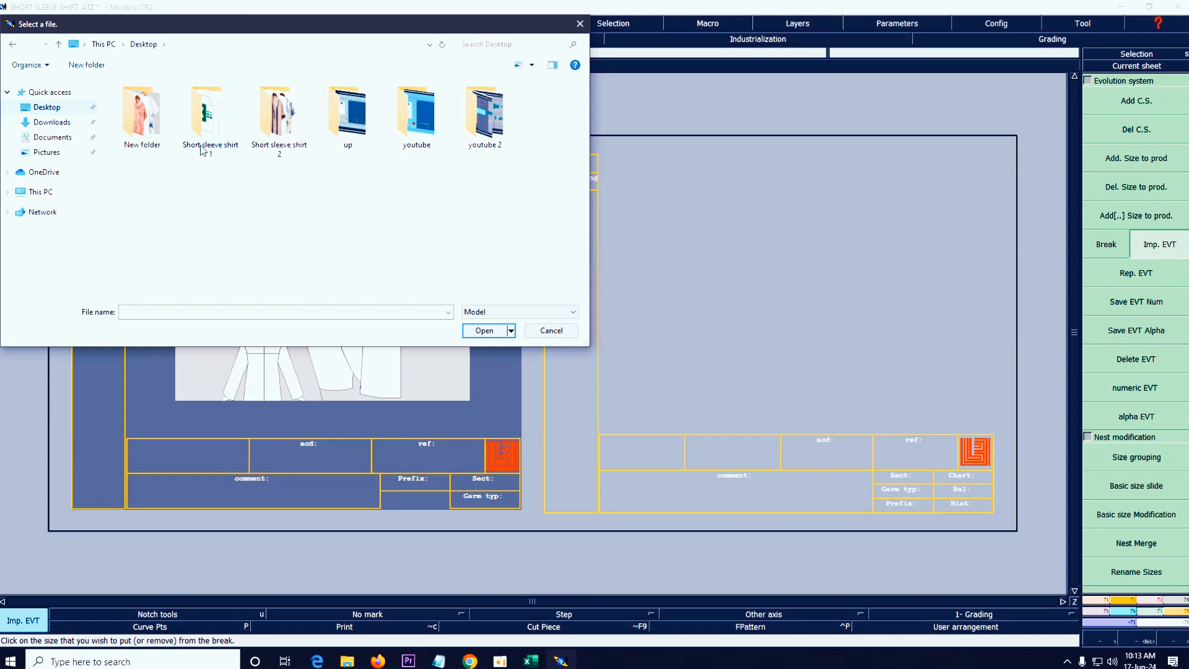
{"action": "double_click", "coordinate": [205, 118]}
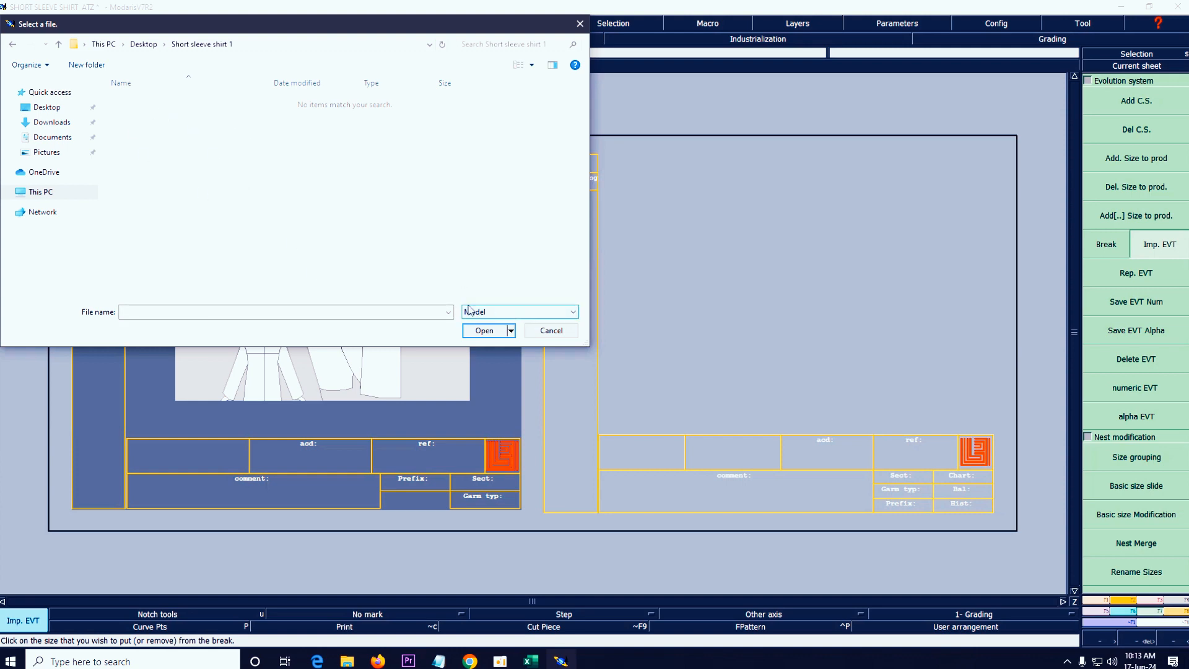
- List all file types in the folder and import the XS---L---XXL text document as the model's size range
{"action": "left_click", "coordinate": [574, 313]}
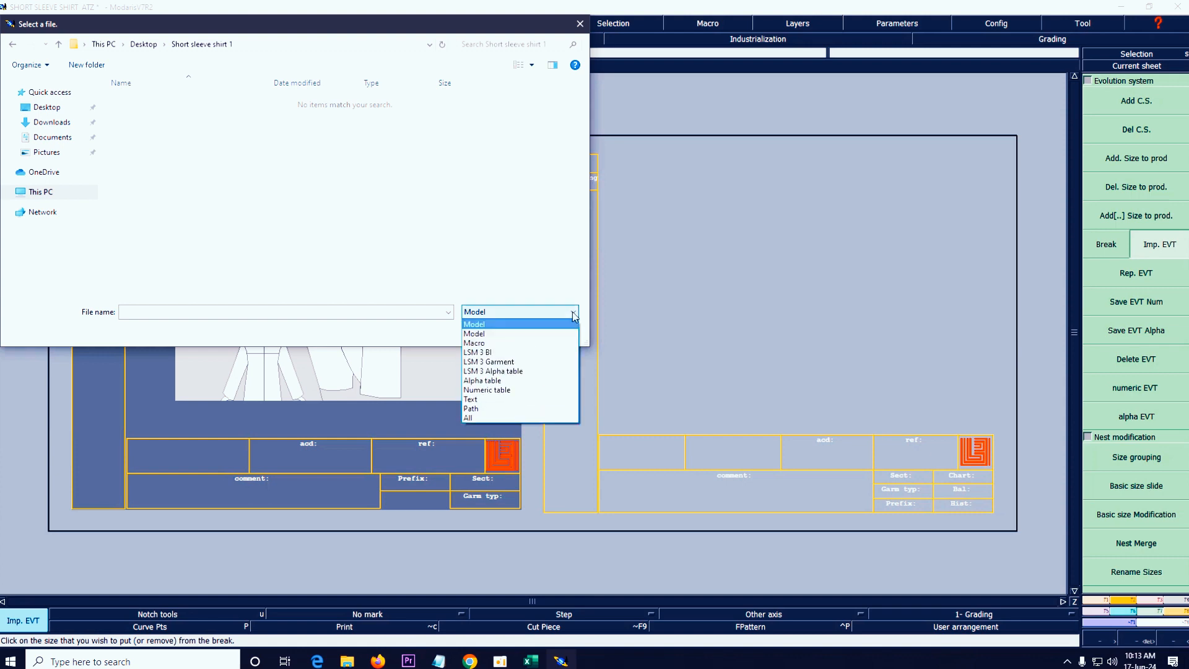
{"action": "left_click", "coordinate": [474, 416]}
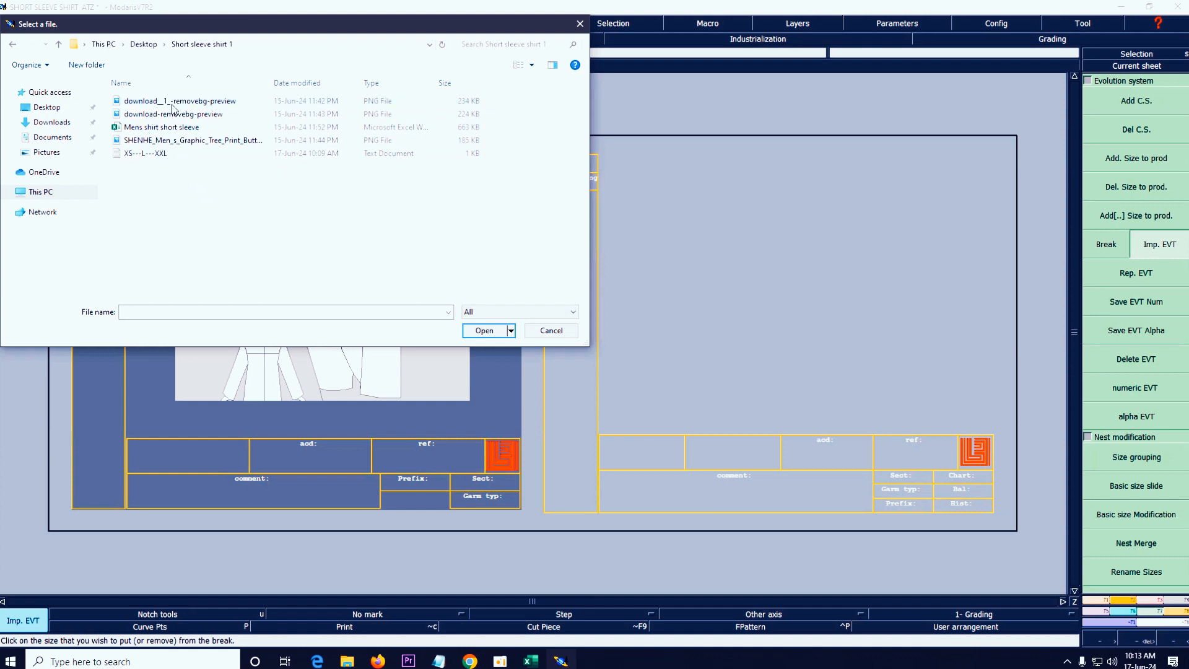
{"action": "left_click", "coordinate": [574, 313]}
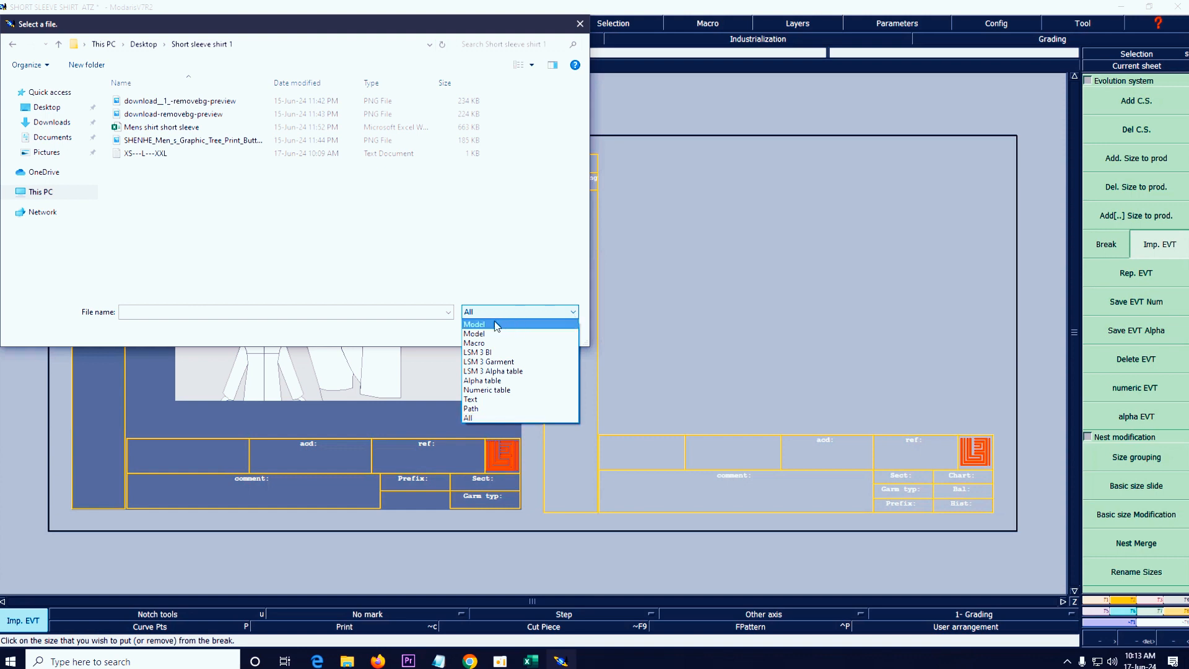
{"action": "left_click", "coordinate": [494, 324]}
{"action": "left_click", "coordinate": [575, 313]}
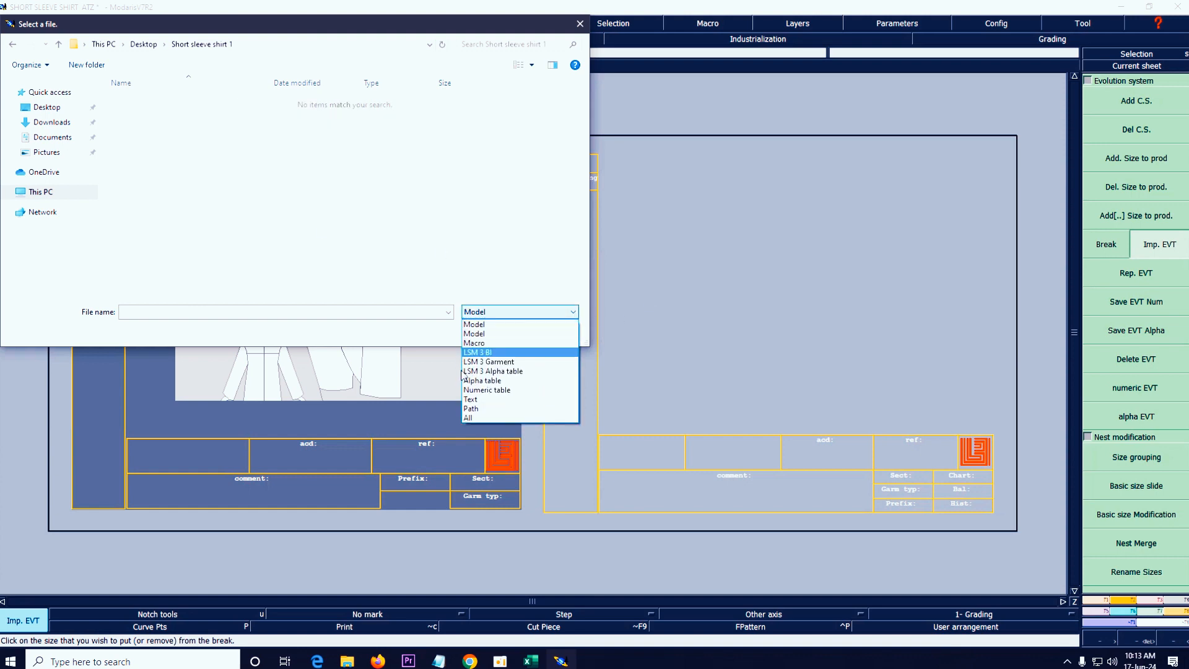
{"action": "left_click", "coordinate": [470, 418]}
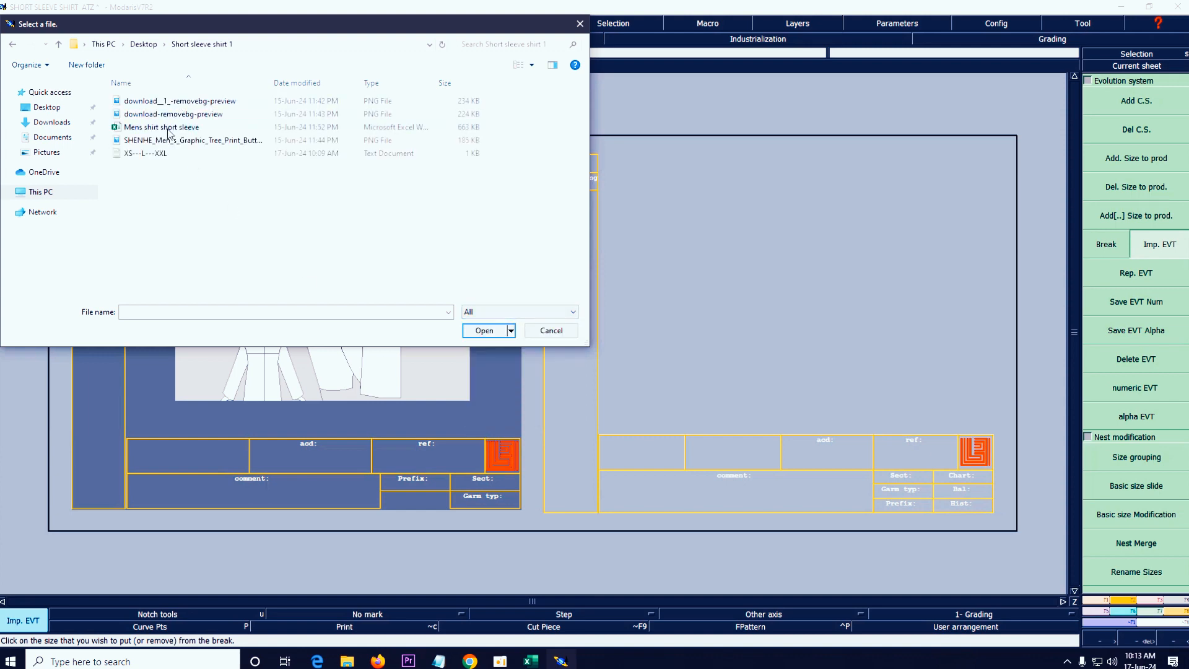
{"action": "double_click", "coordinate": [160, 153]}
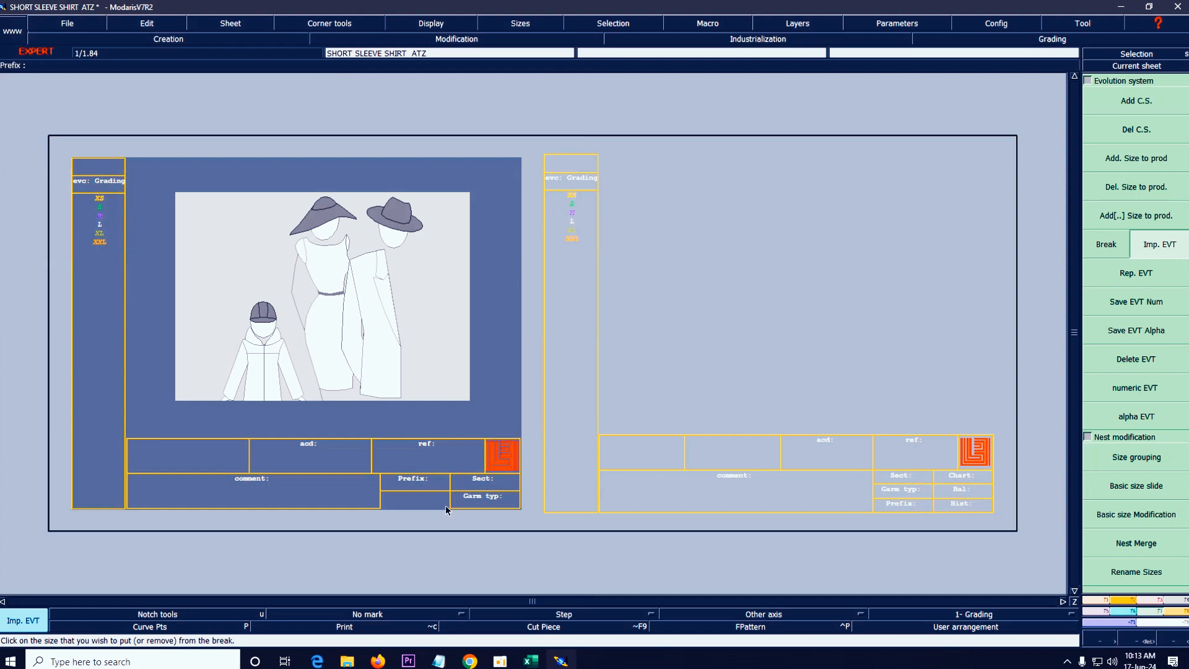
- Consult the Mens shirt short sleeve measurement chart in Excel, return to Modaris and set the length unit to cm
{"action": "left_click", "coordinate": [530, 662]}
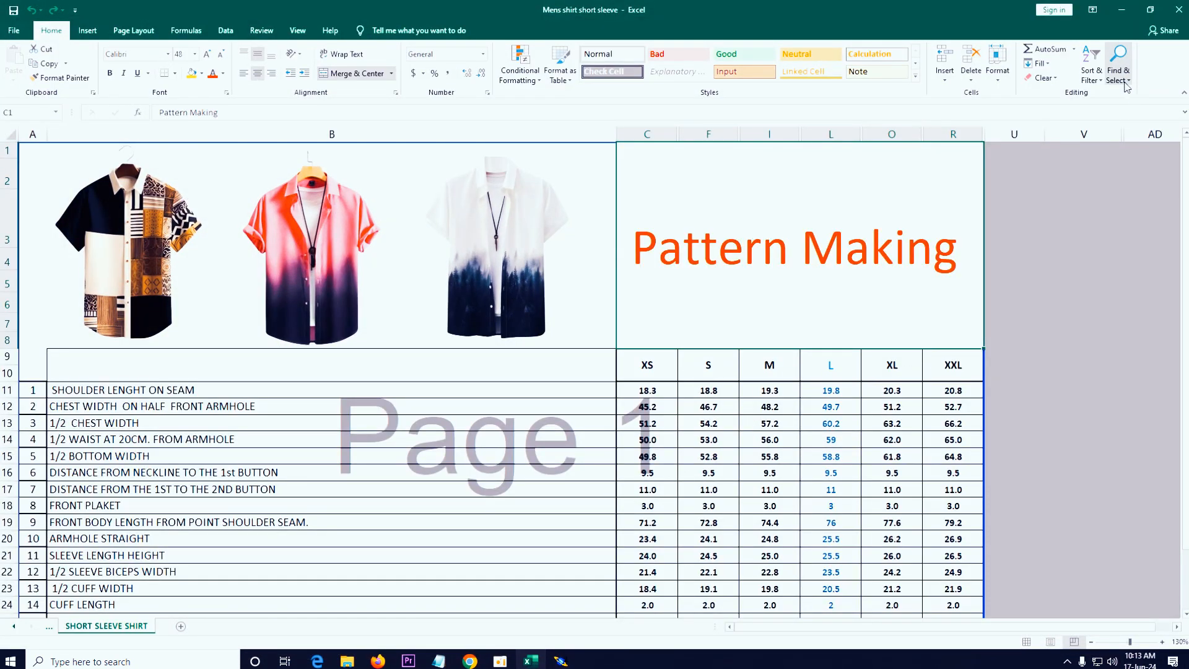
{"action": "left_click", "coordinate": [1121, 9]}
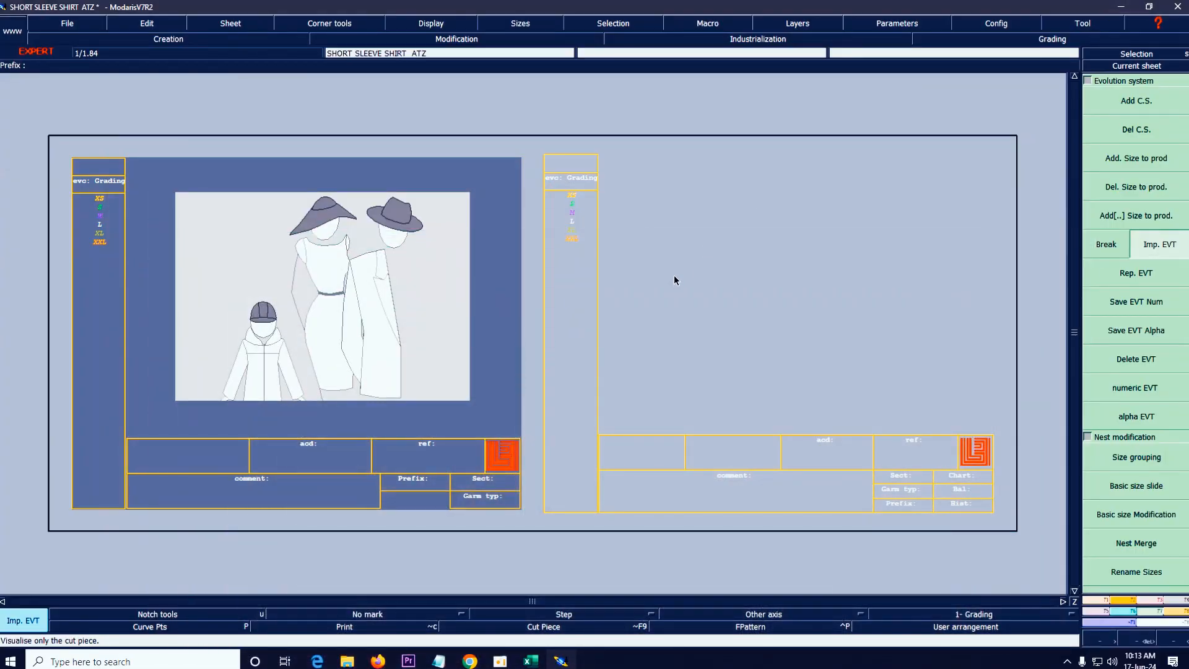
{"action": "left_click", "coordinate": [923, 23]}
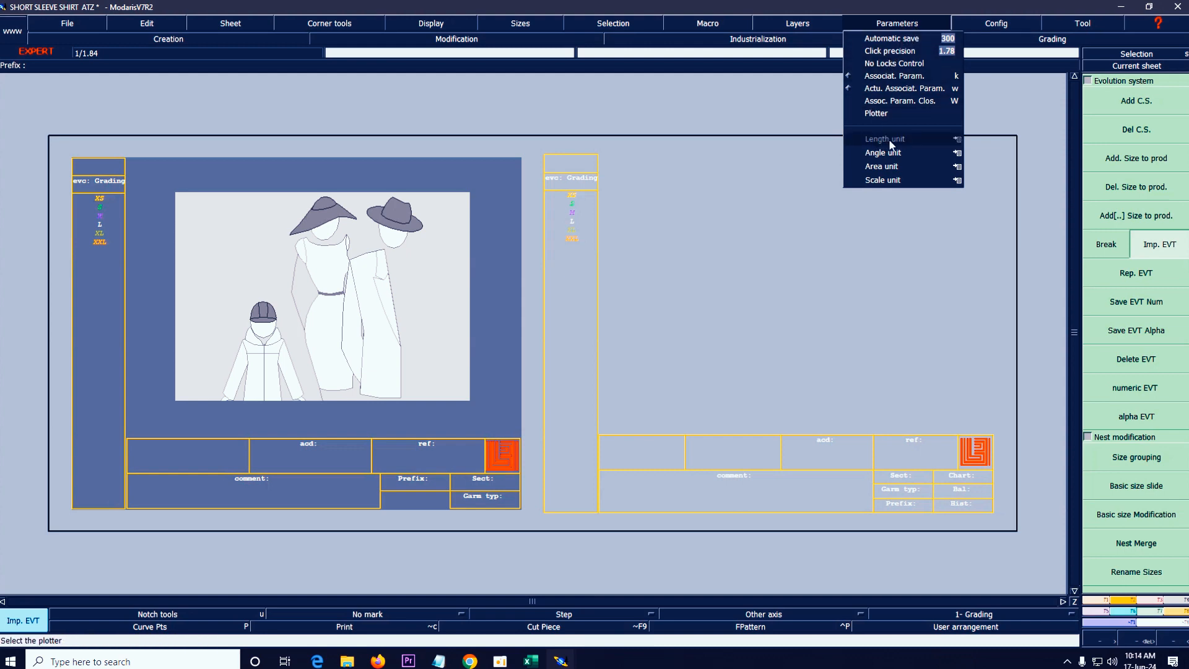
{"action": "left_click", "coordinate": [942, 139]}
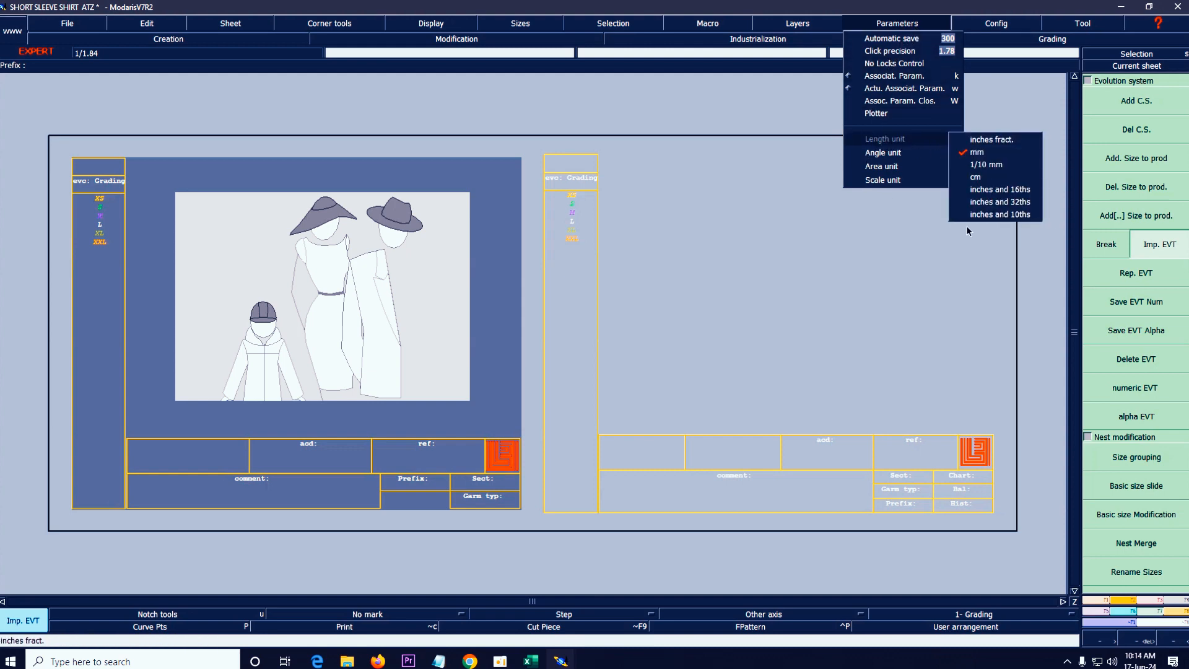
{"action": "left_click", "coordinate": [820, 261]}
{"action": "left_click", "coordinate": [897, 23]}
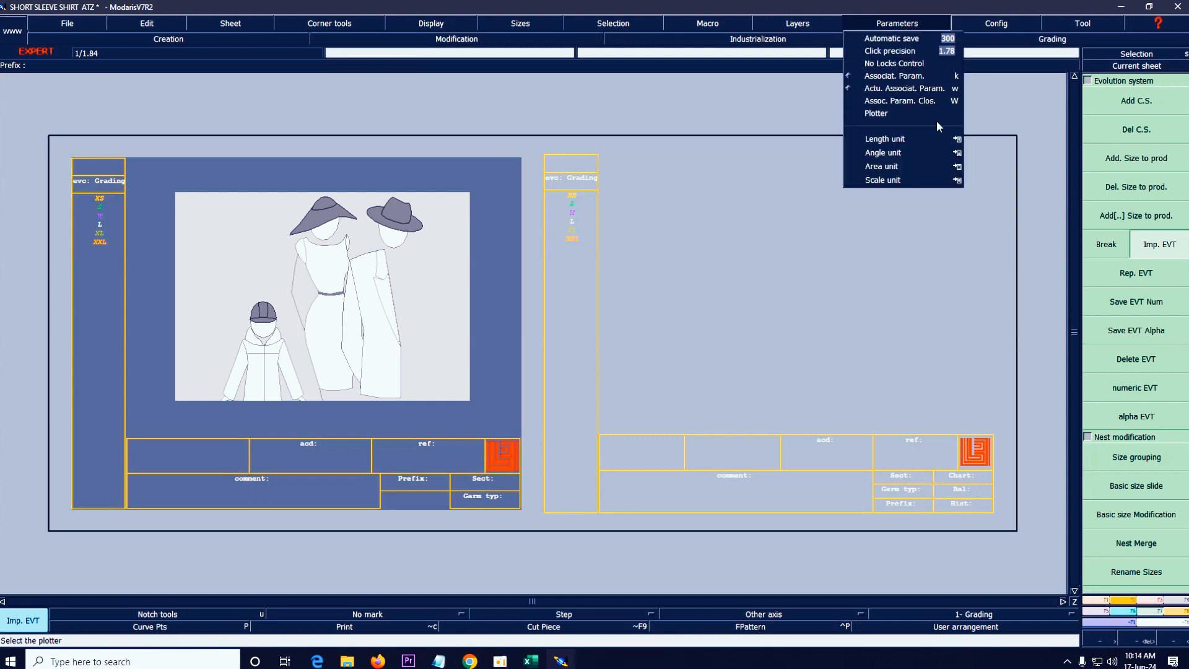
{"action": "left_click", "coordinate": [938, 139]}
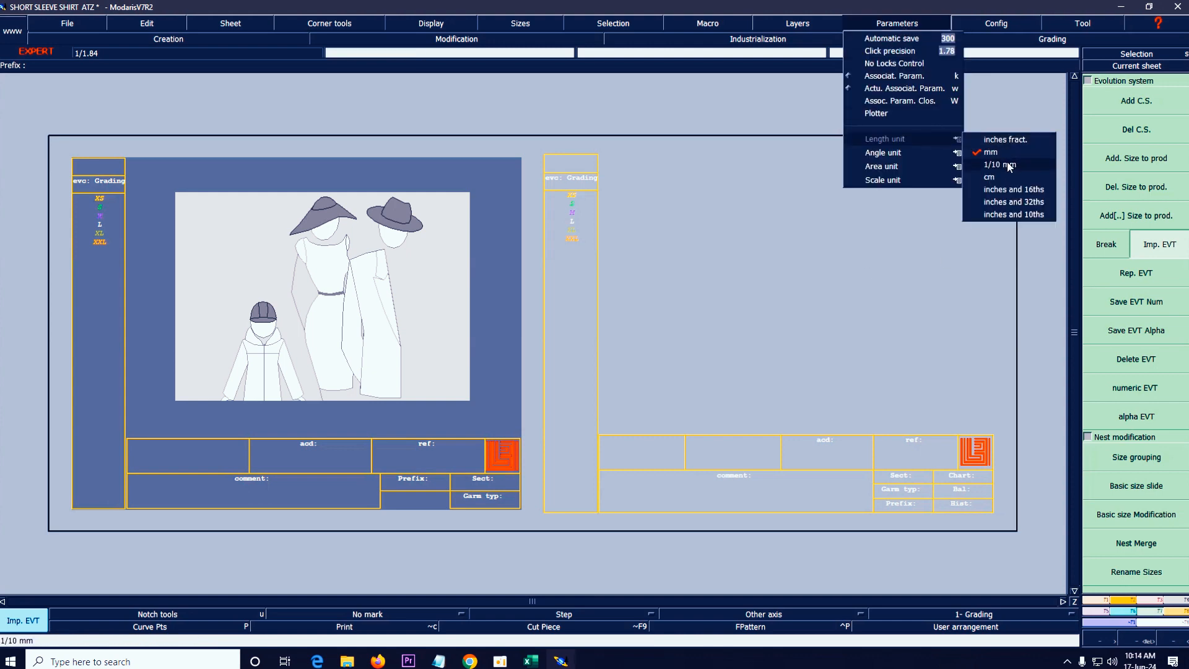
{"action": "left_click", "coordinate": [992, 177]}
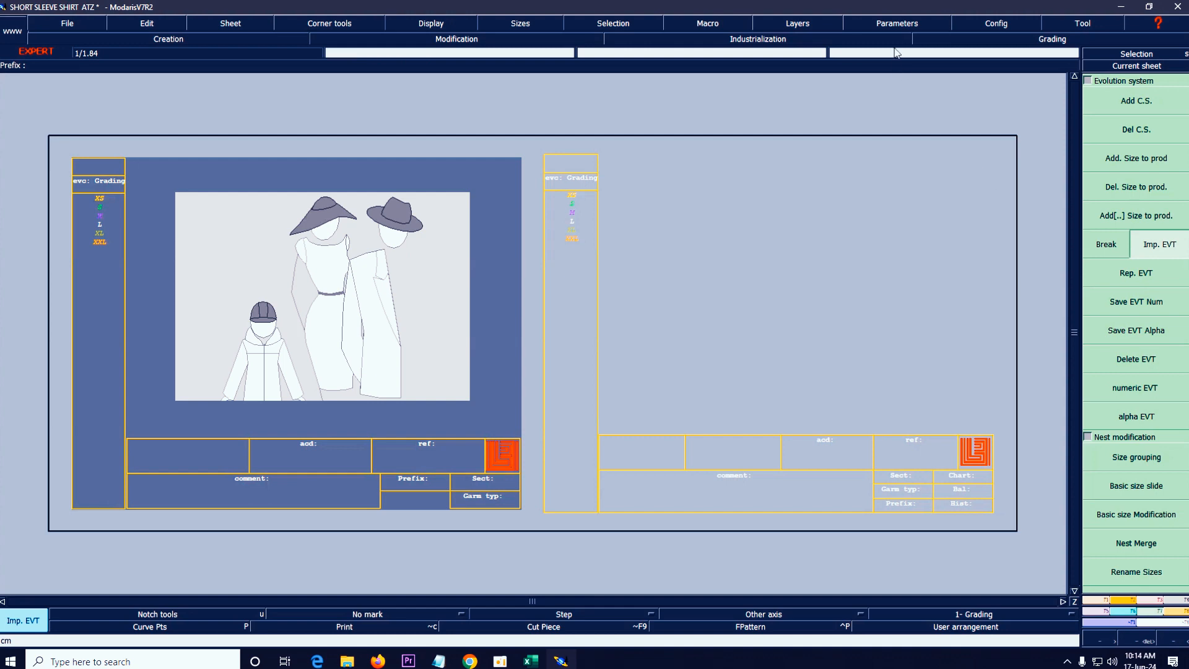
- Check that cm is the selected length unit for the model
{"action": "left_click", "coordinate": [897, 23]}
{"action": "mouse_move", "coordinate": [947, 138]}
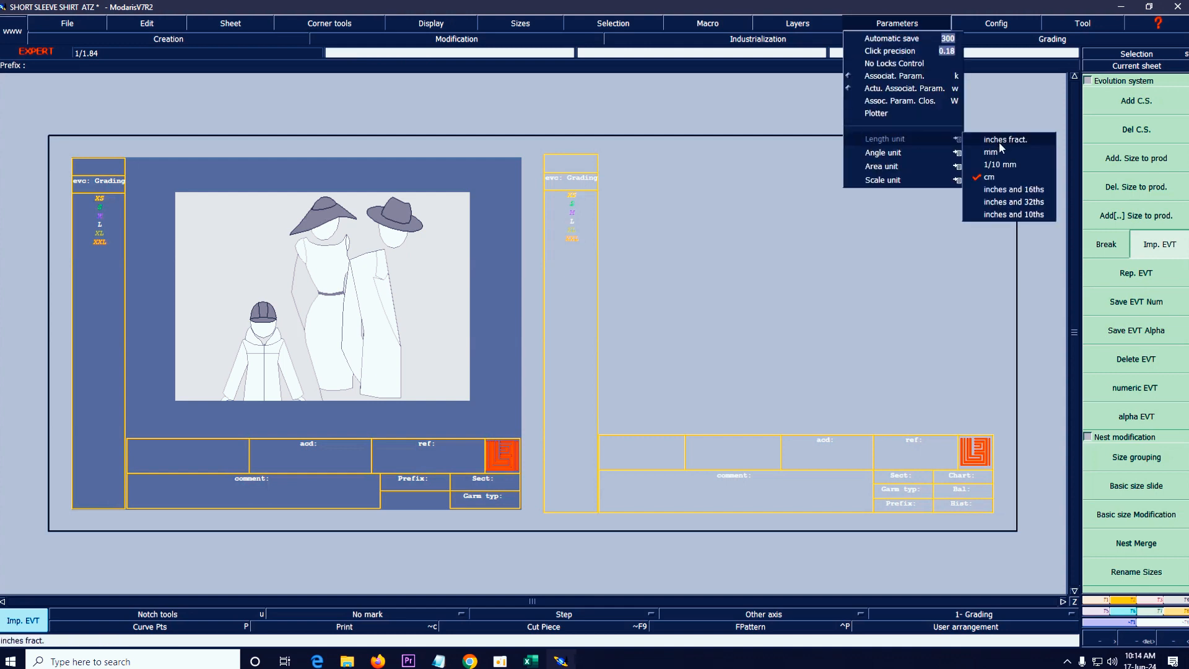
{"action": "left_click", "coordinate": [992, 178]}
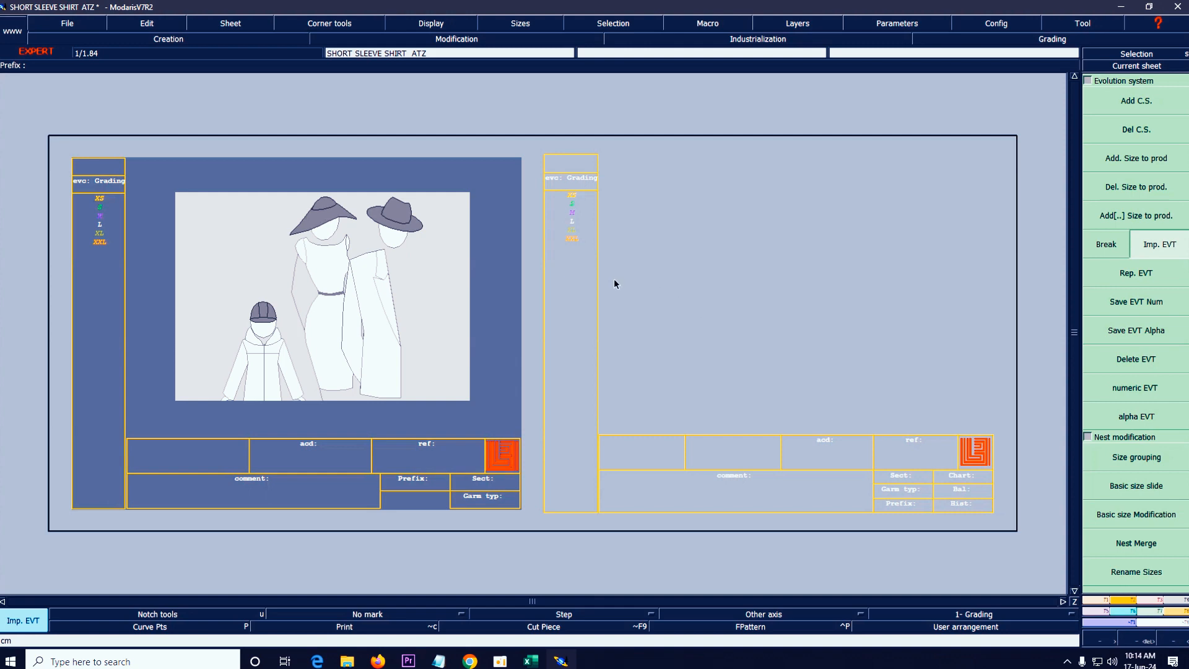
{"action": "left_click", "coordinate": [894, 25]}
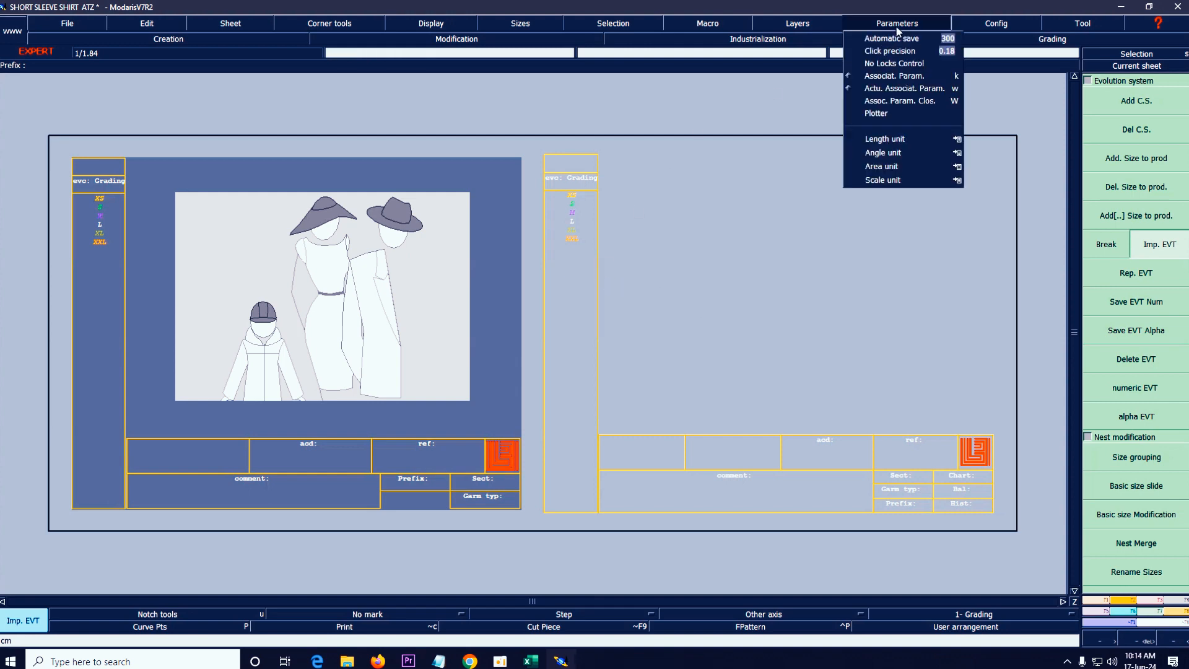
{"action": "mouse_move", "coordinate": [958, 140]}
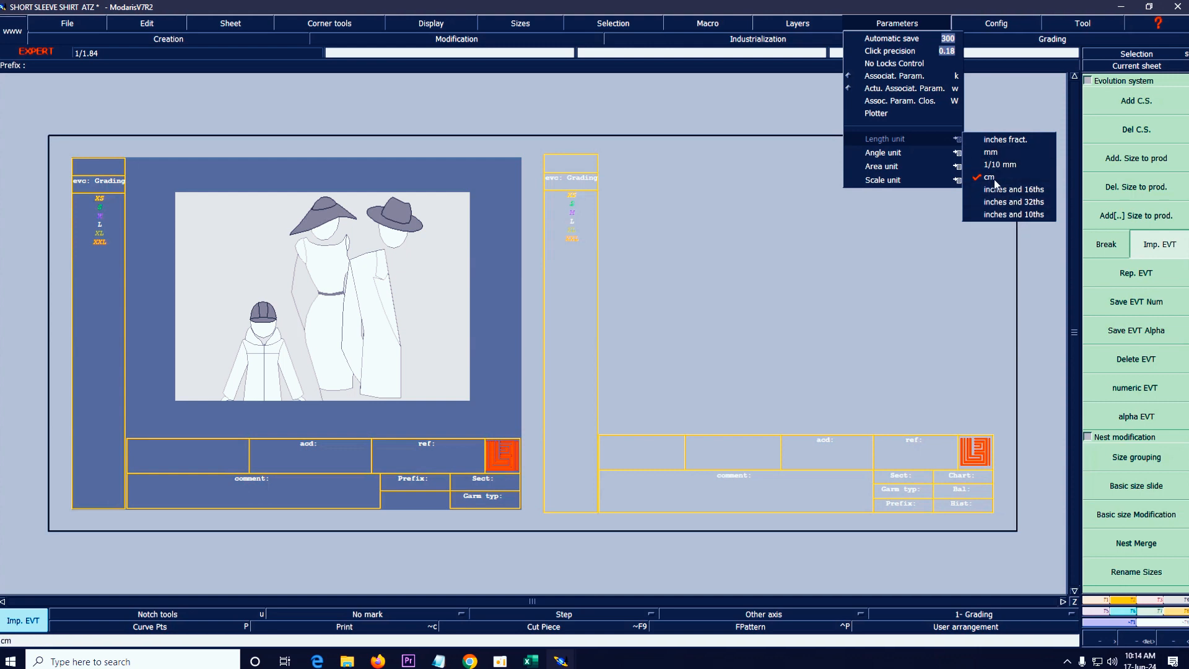
{"action": "left_click", "coordinate": [714, 220]}
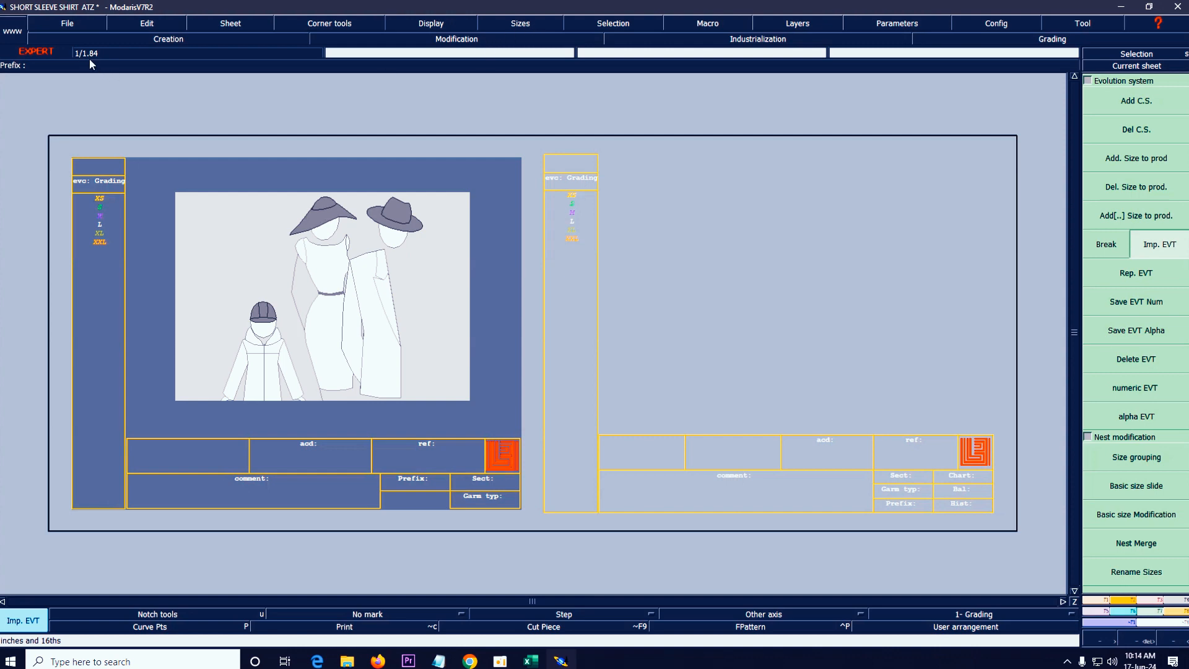
{"action": "left_click", "coordinate": [68, 25]}
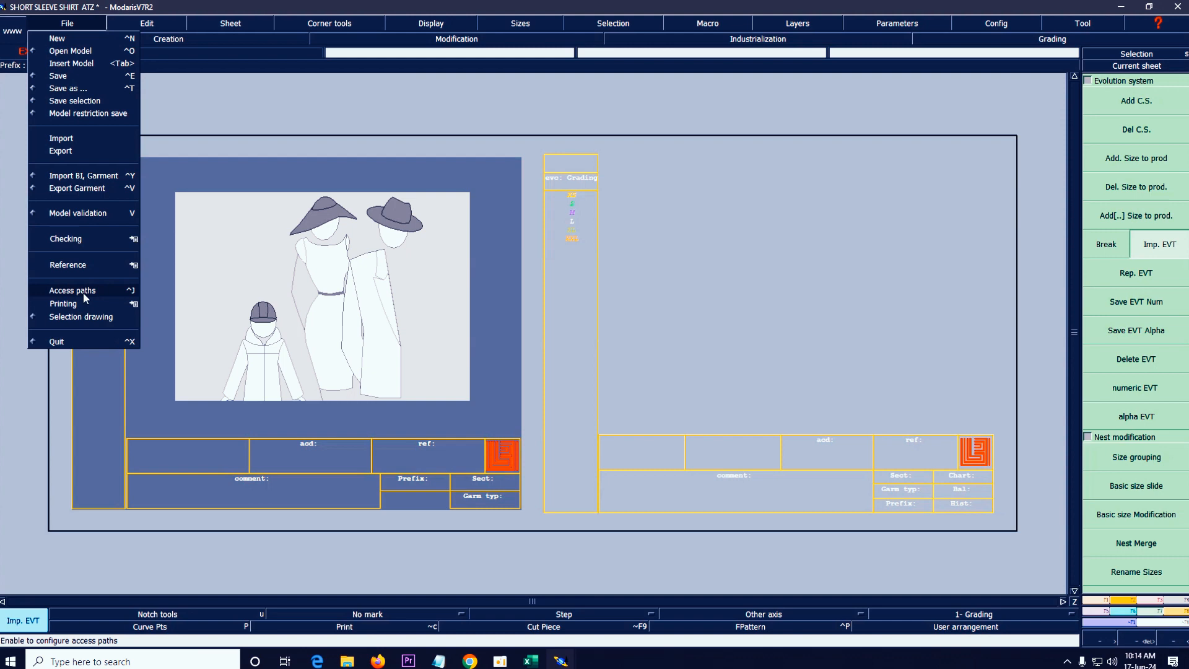
{"action": "left_click", "coordinate": [68, 303]}
{"action": "left_click", "coordinate": [712, 234]}
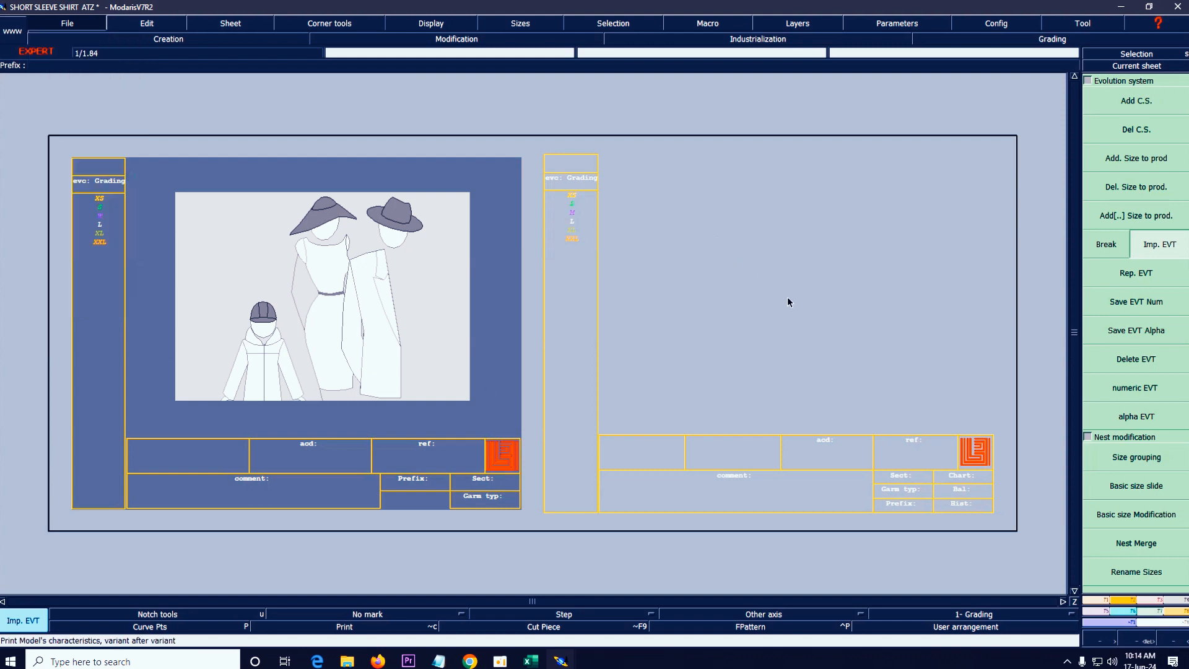
- Open the model's access paths and set the Open Model path to the Desktop folder Short sleeve shirt 1
{"action": "left_click", "coordinate": [60, 25]}
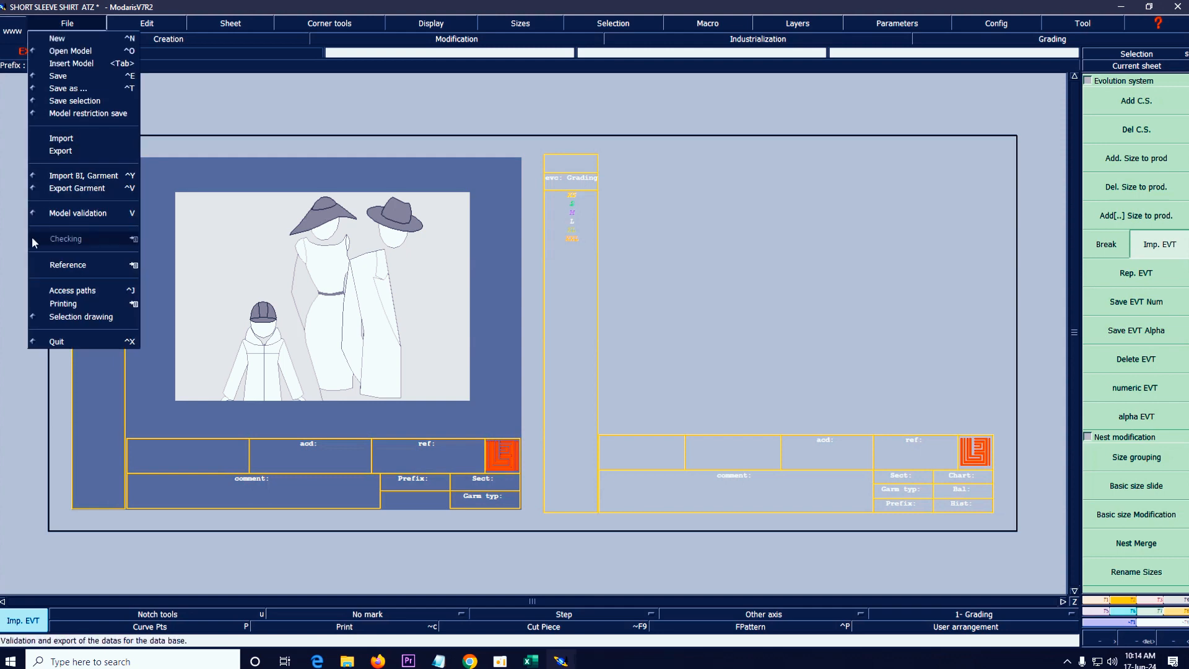
{"action": "left_click", "coordinate": [74, 292]}
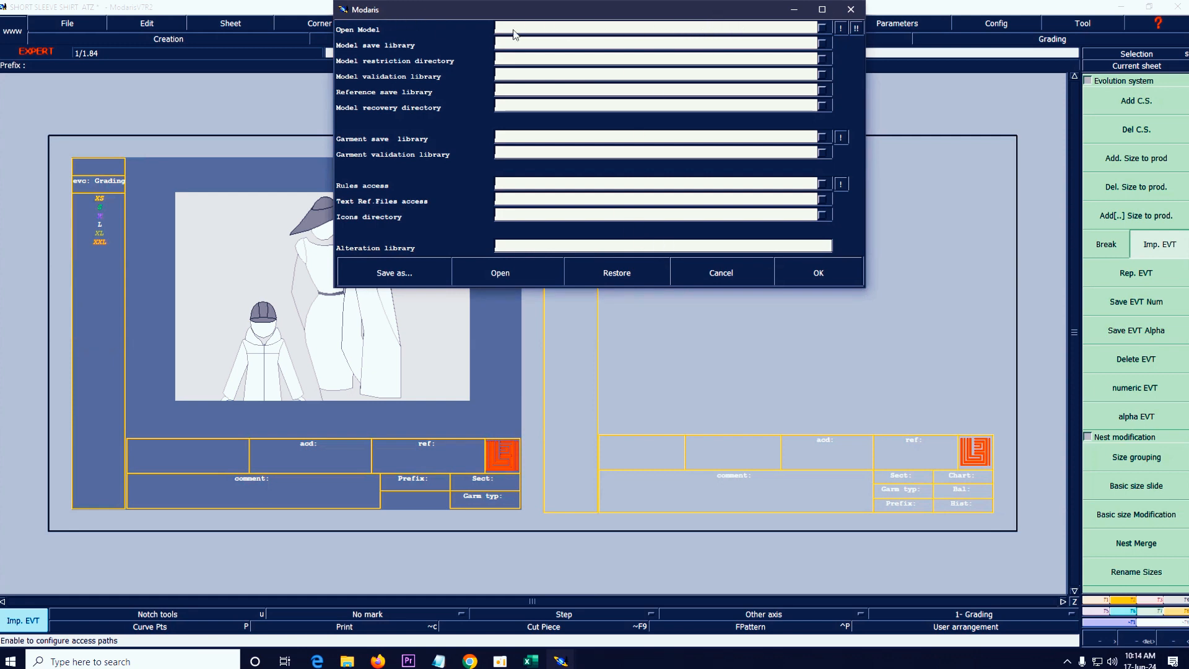
{"action": "left_click", "coordinate": [717, 28]}
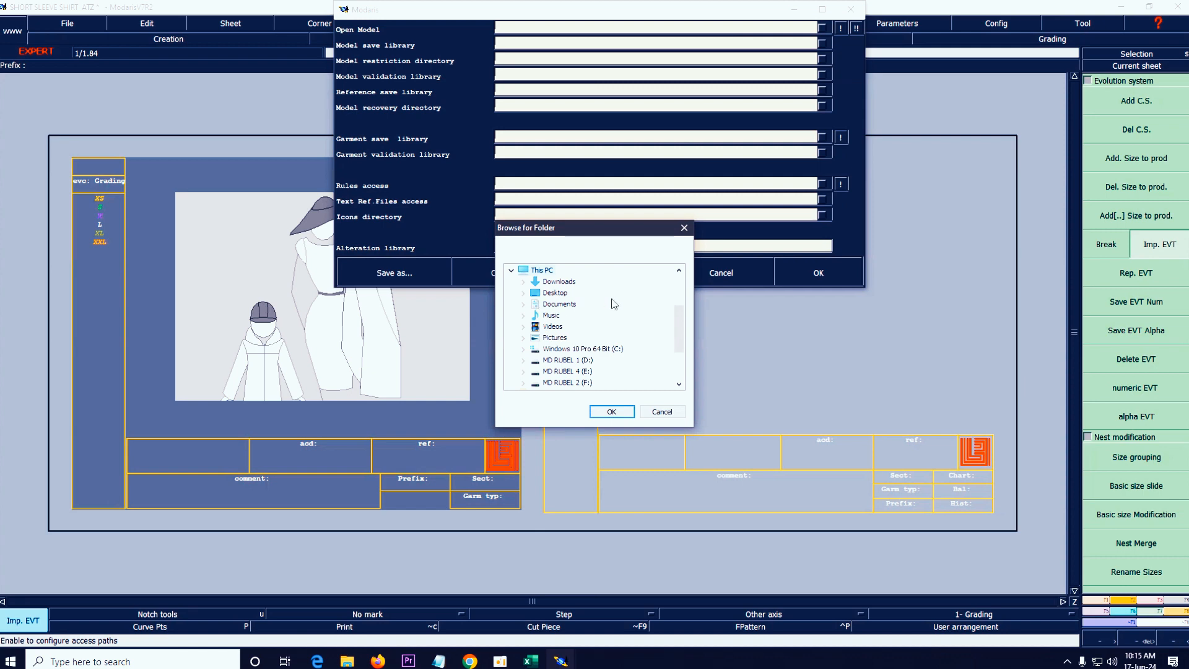
{"action": "left_click", "coordinate": [524, 293]}
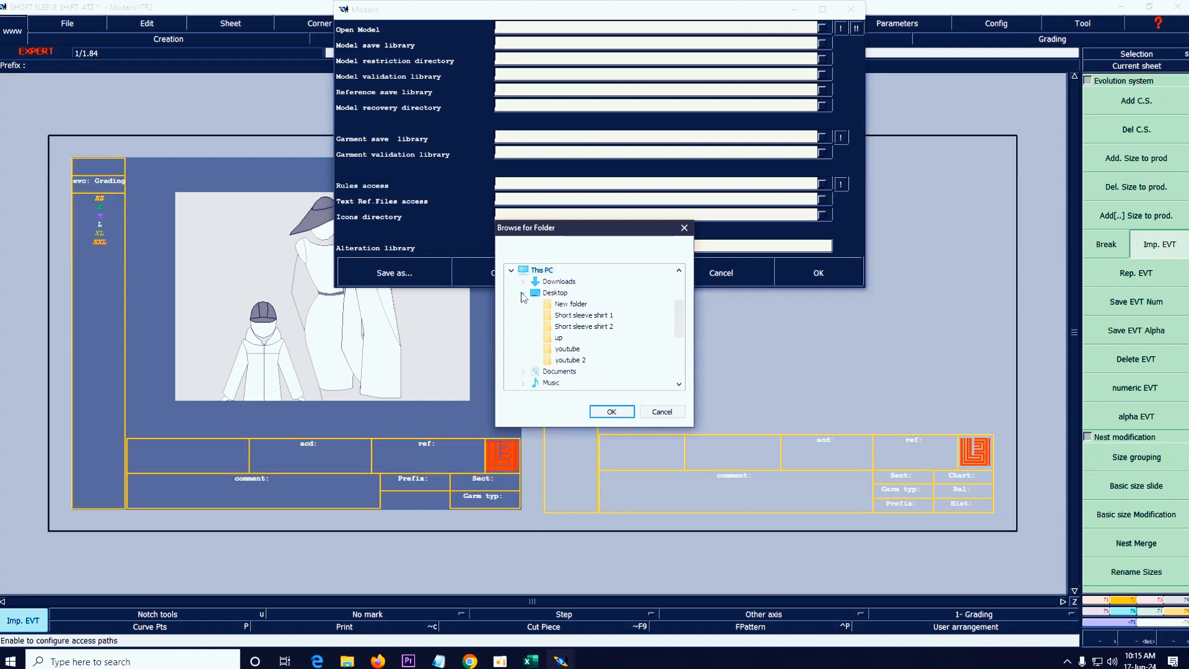
{"action": "left_click", "coordinate": [582, 316]}
{"action": "left_click", "coordinate": [610, 411]}
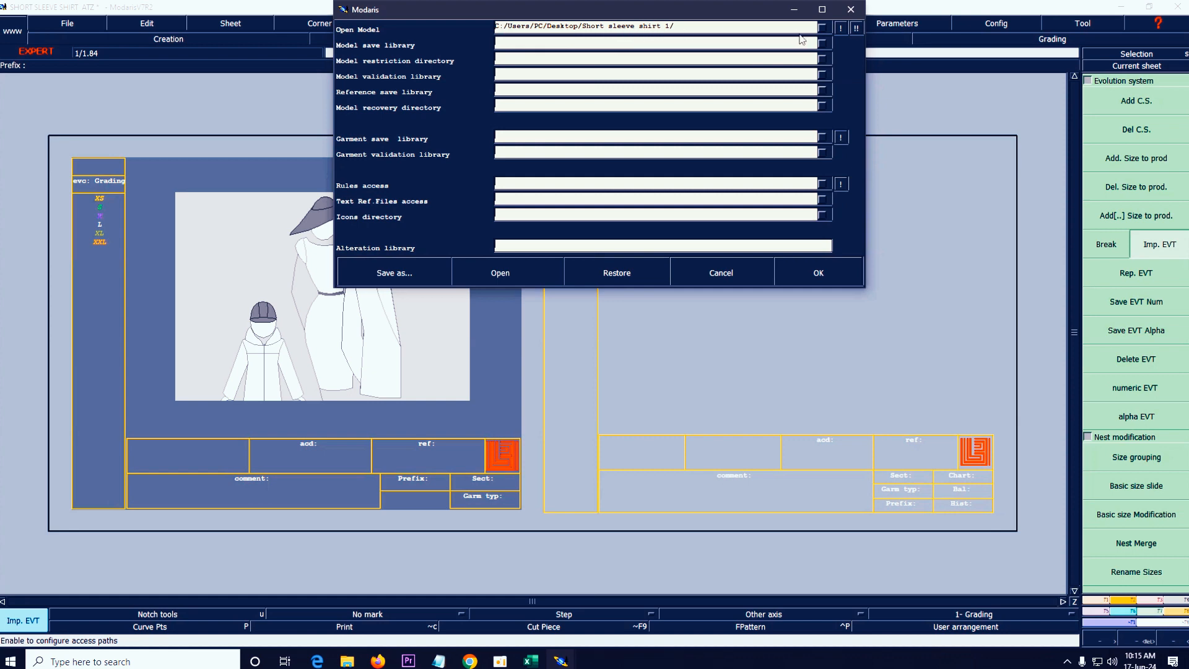
- Apply the Short sleeve shirt 1 path to all remaining model, garment, rules and alteration libraries and confirm the access paths
{"action": "left_click", "coordinate": [839, 28]}
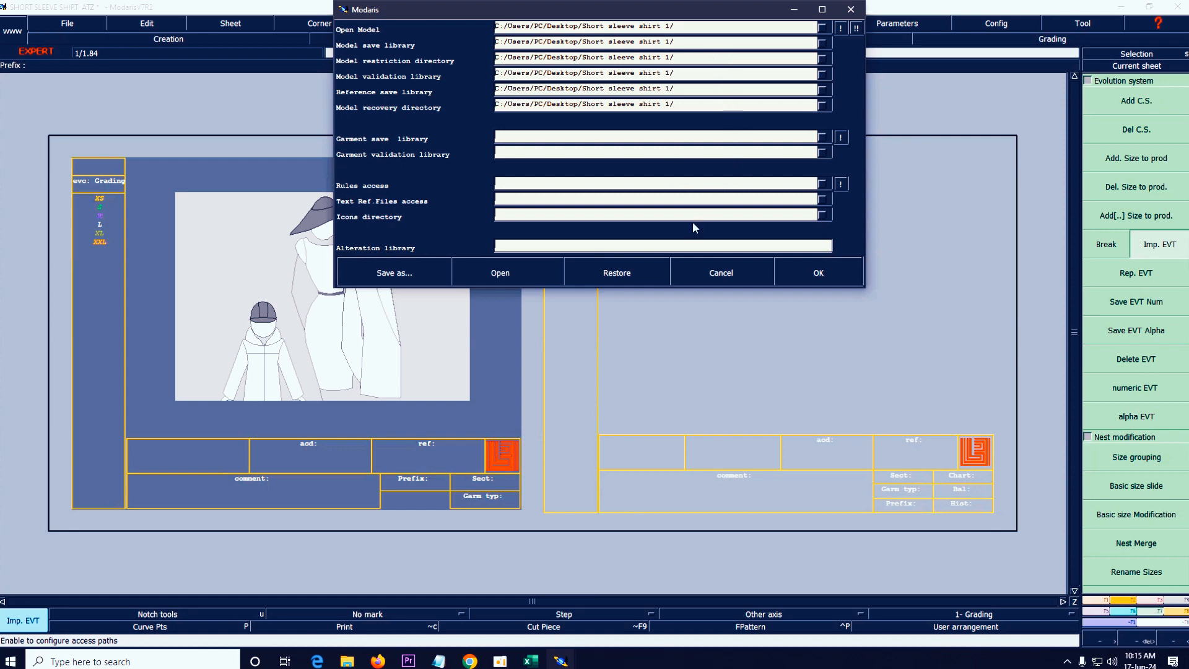
{"action": "left_click", "coordinate": [857, 28]}
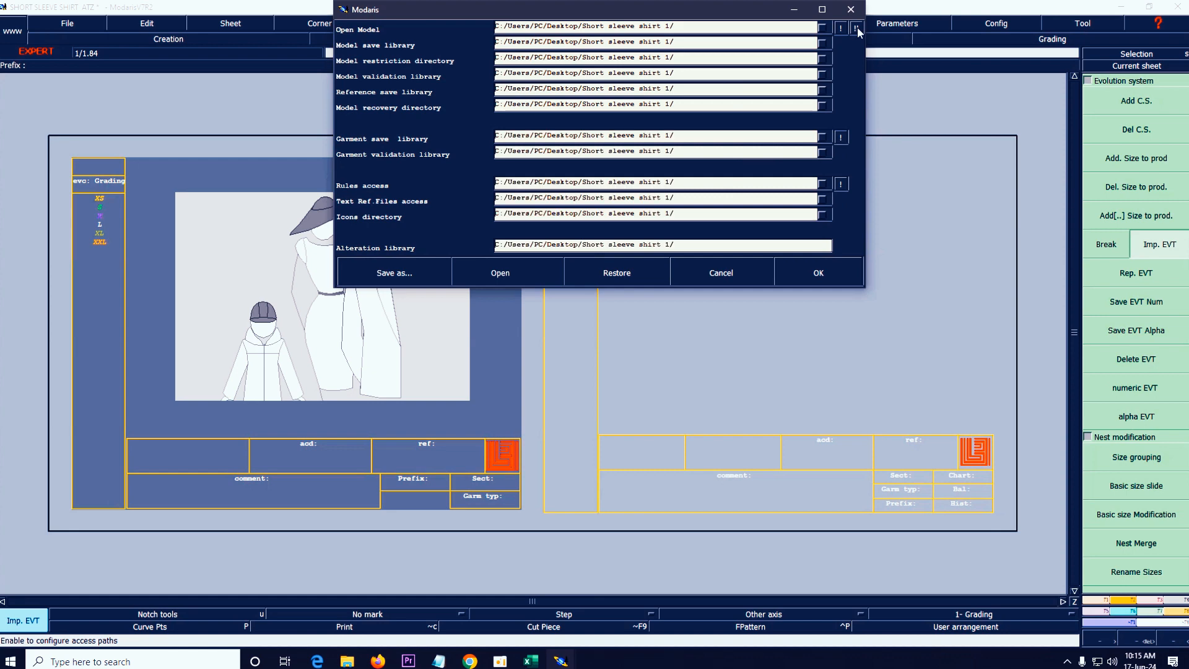
{"action": "left_click", "coordinate": [821, 274]}
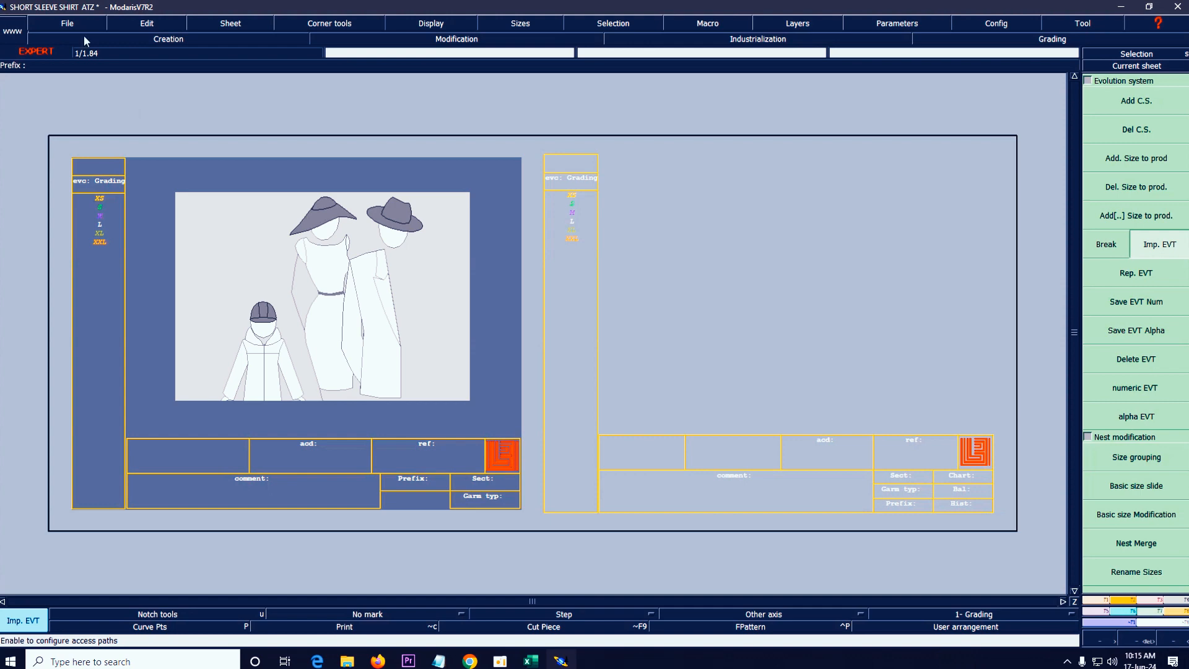
- Save the model several times, overwriting the existing SHORT SLEEVE SHIRT ATZ file in the Short sleeve shirt 1 folder
{"action": "left_click", "coordinate": [69, 23]}
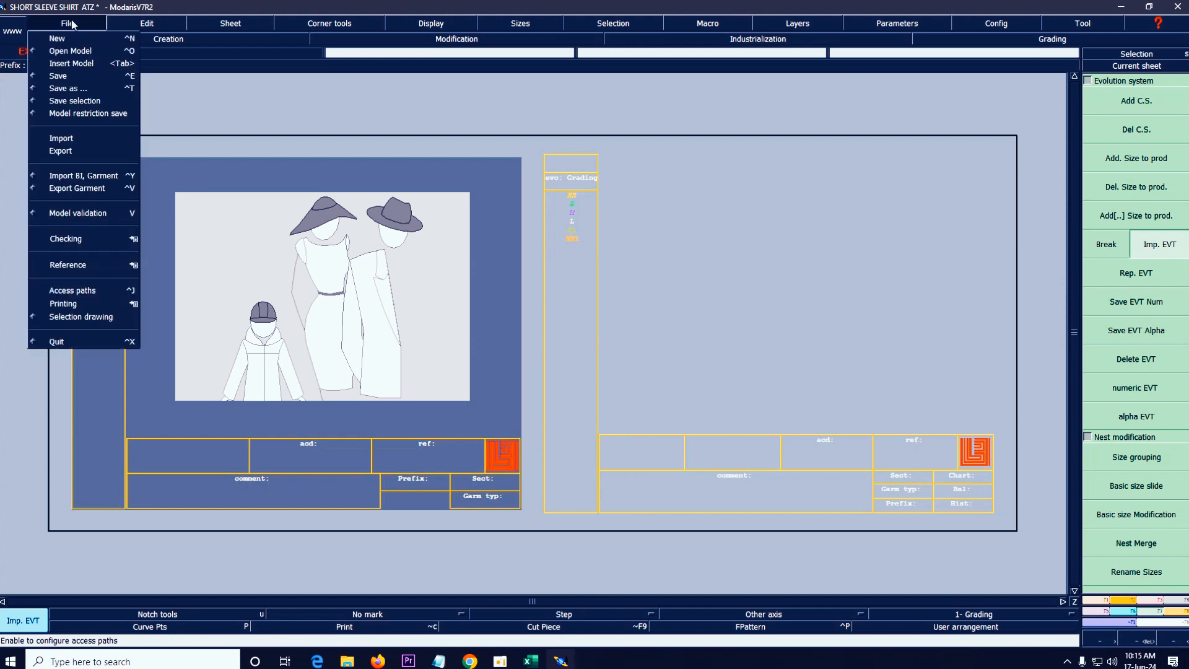
{"action": "left_click", "coordinate": [60, 76]}
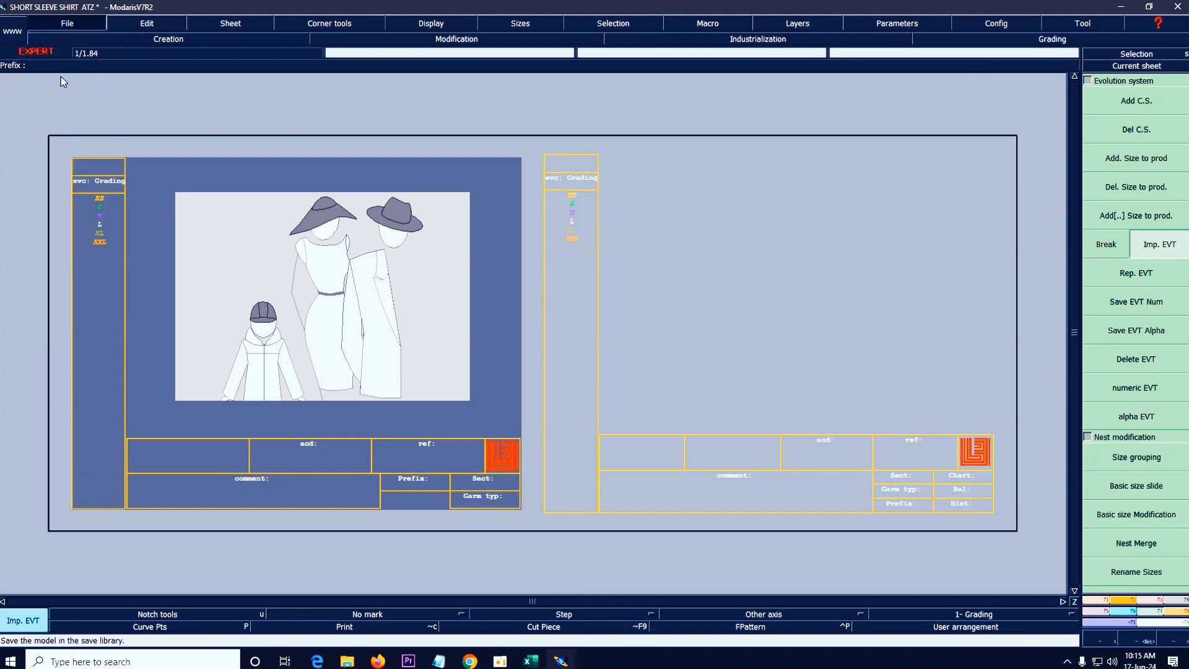
{"action": "left_click", "coordinate": [68, 23]}
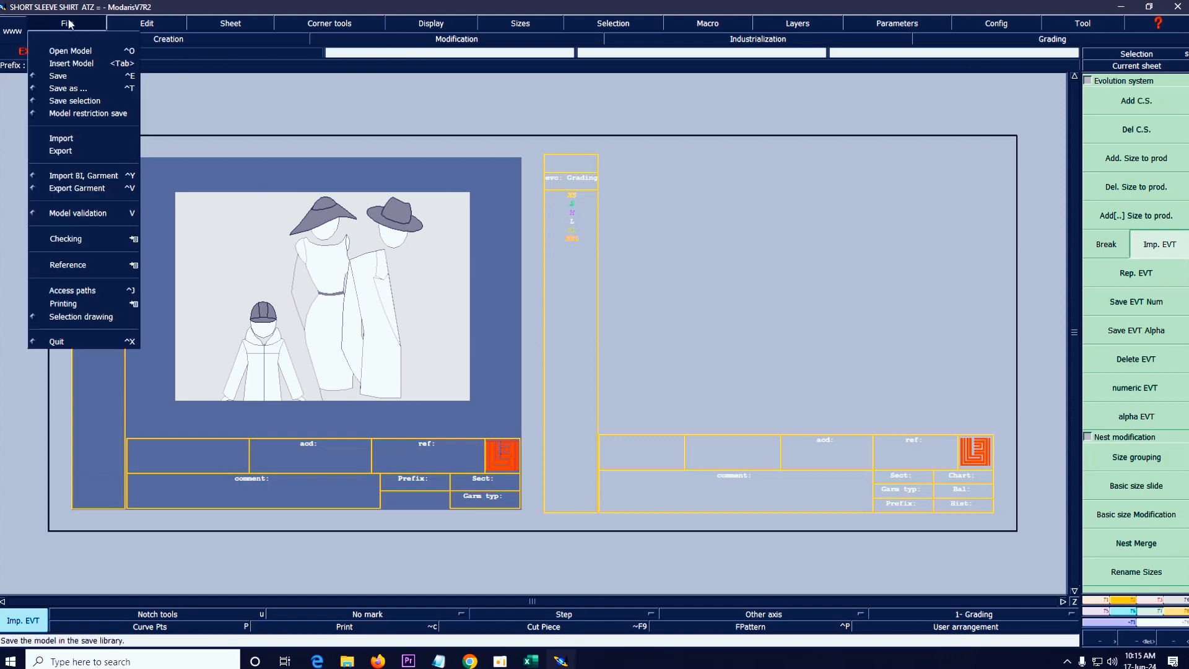
{"action": "left_click", "coordinate": [68, 79]}
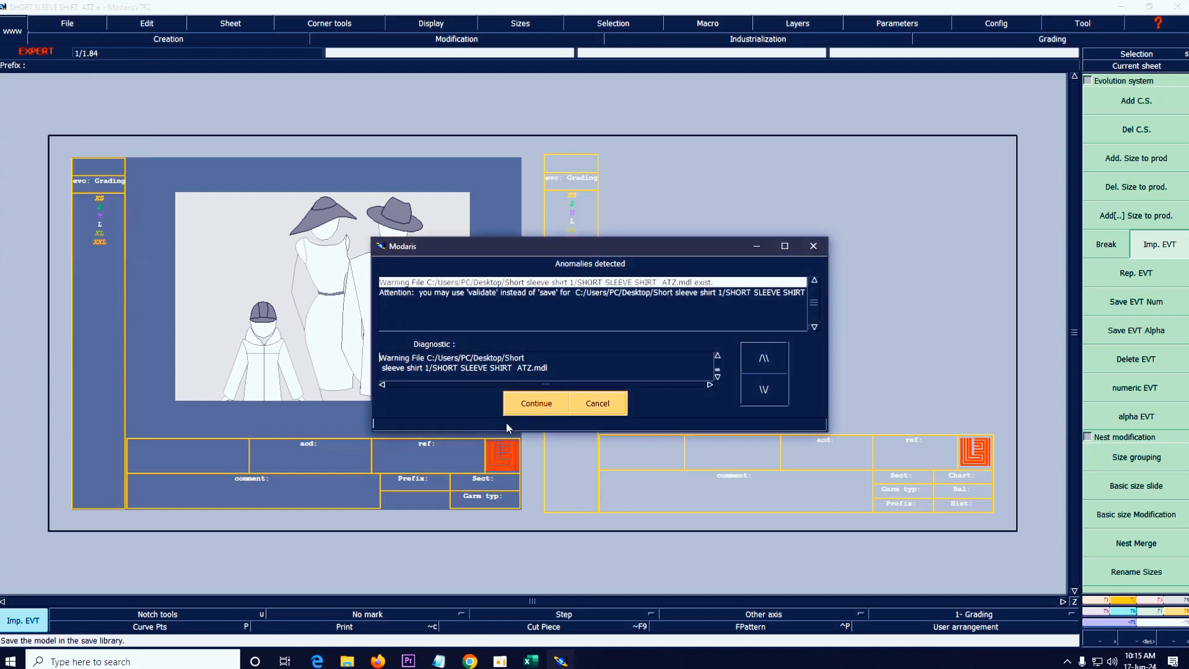
{"action": "left_click", "coordinate": [520, 412]}
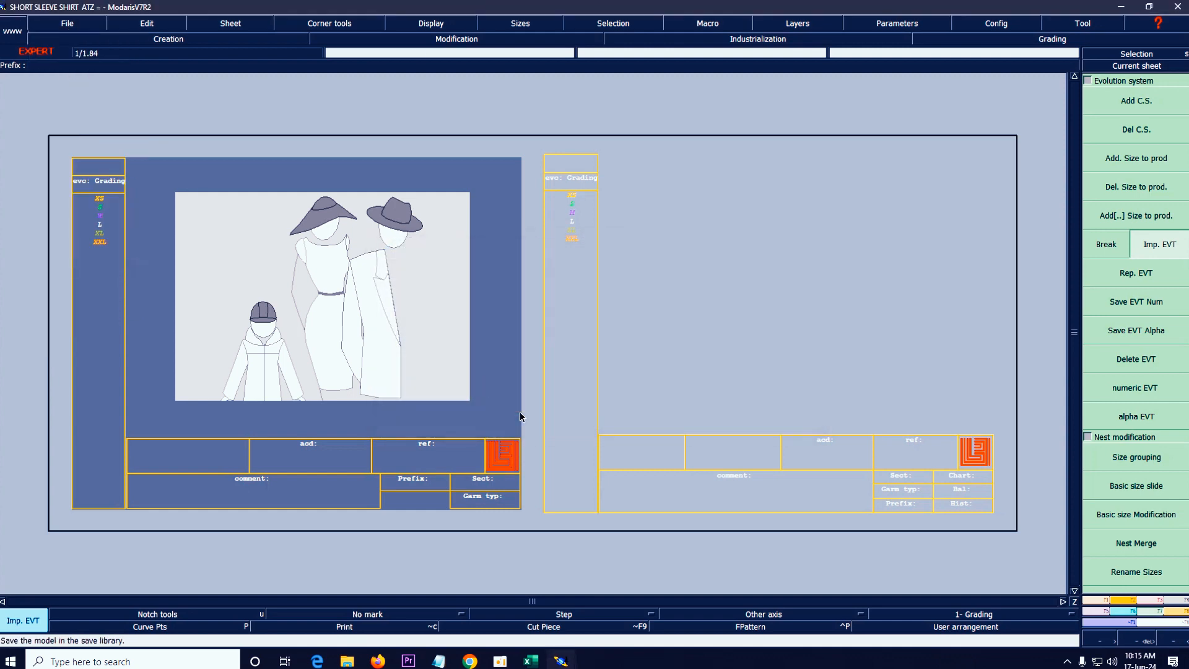
{"action": "left_click", "coordinate": [68, 23]}
{"action": "left_click", "coordinate": [68, 80]}
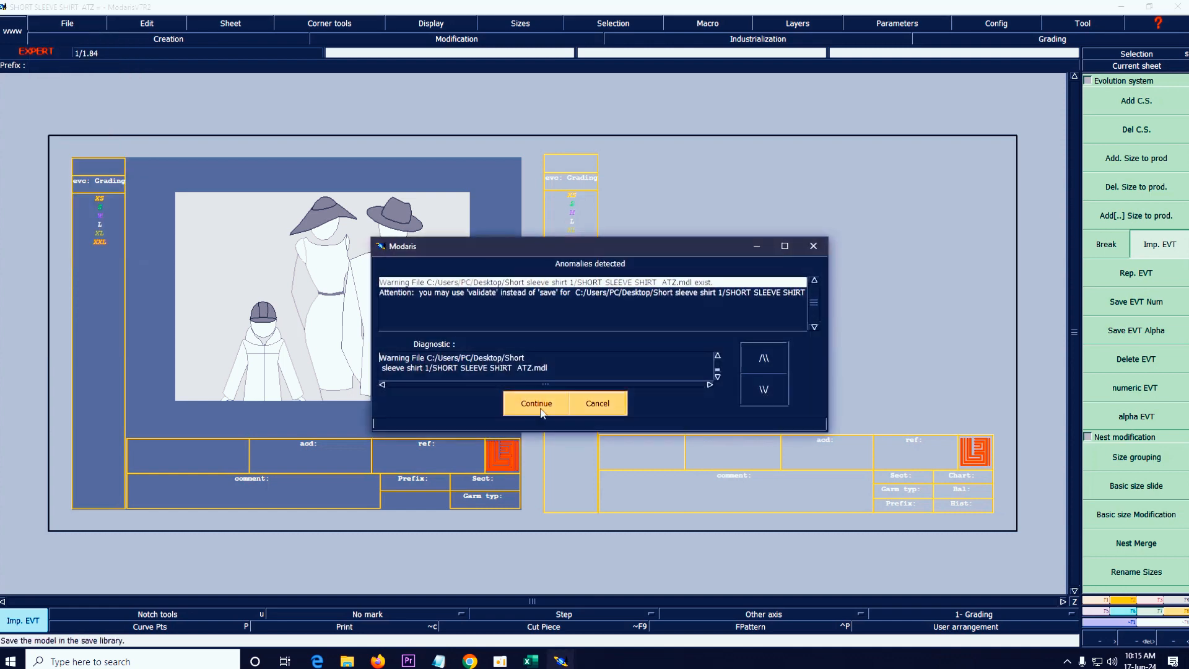
{"action": "left_click", "coordinate": [536, 405]}
{"action": "left_click", "coordinate": [85, 25]}
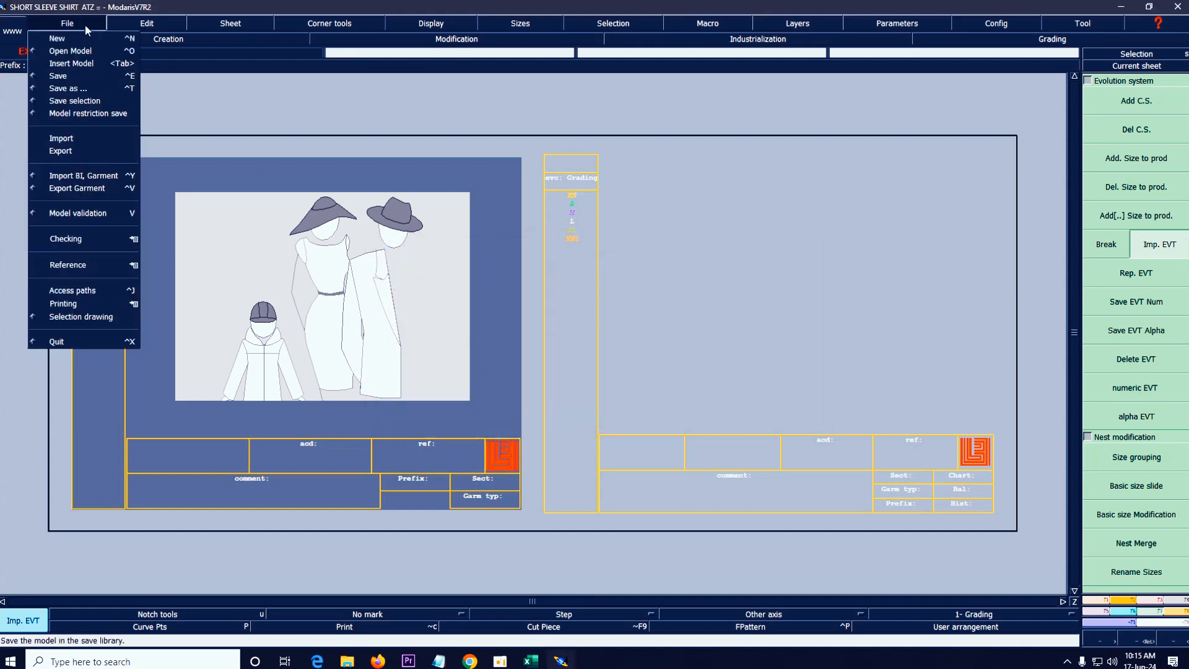
{"action": "left_click", "coordinate": [67, 79]}
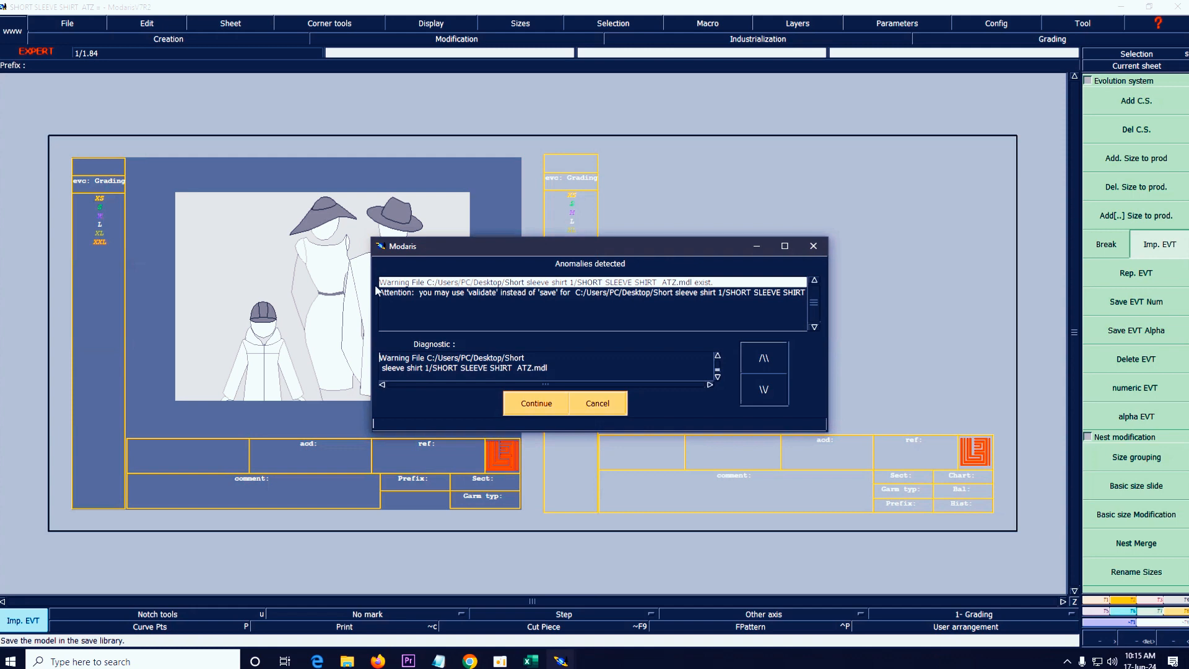
{"action": "left_click", "coordinate": [536, 403]}
{"action": "left_click", "coordinate": [67, 25]}
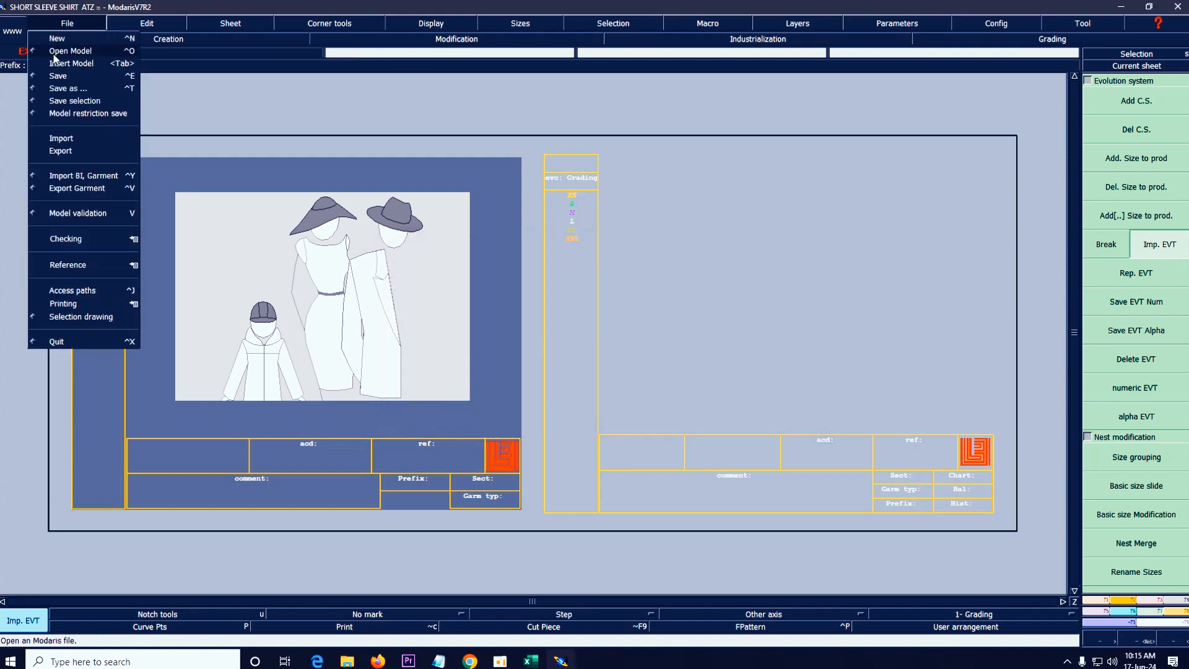
{"action": "left_click", "coordinate": [62, 78]}
{"action": "left_click", "coordinate": [536, 412]}
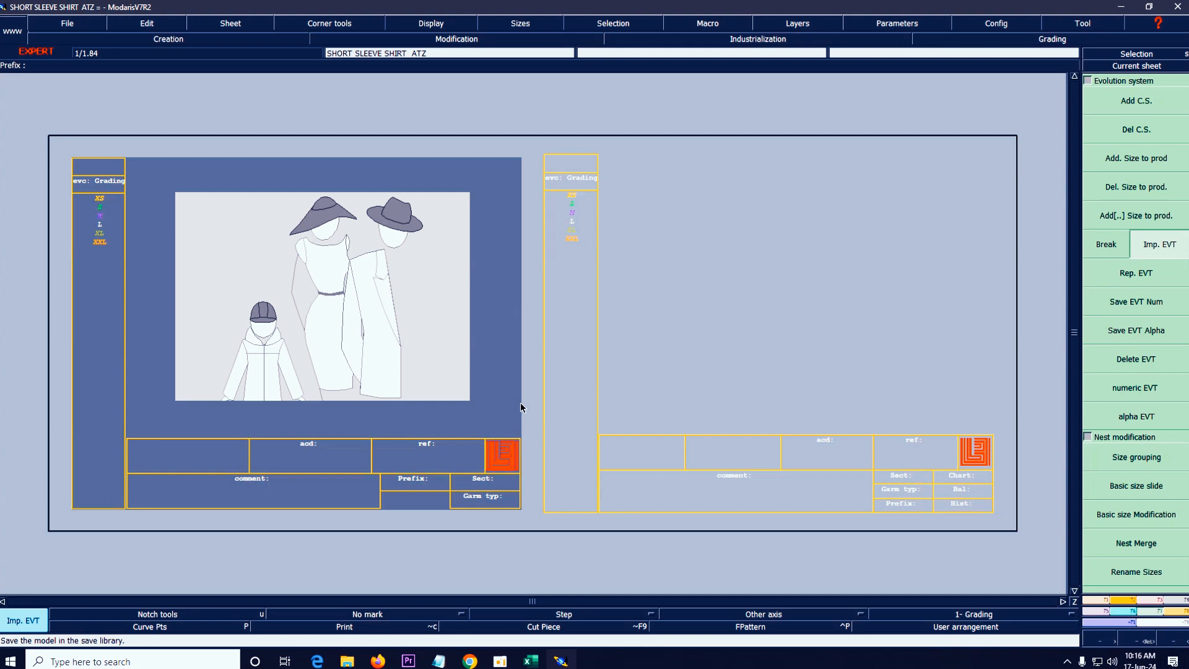
- Switch to the Mens shirt short sleeve workbook in Excel and fill the whole 1/2 CHEST WIDTH row with yellow
{"action": "left_click", "coordinate": [531, 660]}
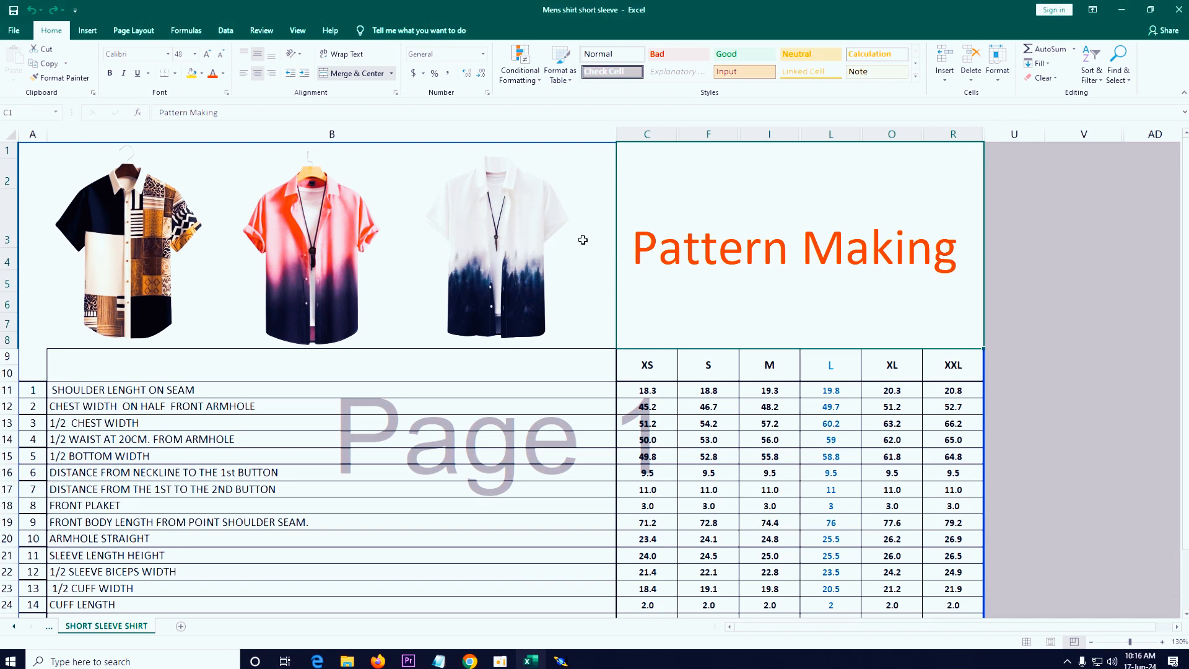
{"action": "scroll", "coordinate": [583, 239], "scroll_direction": "down", "scroll_amount": 1}
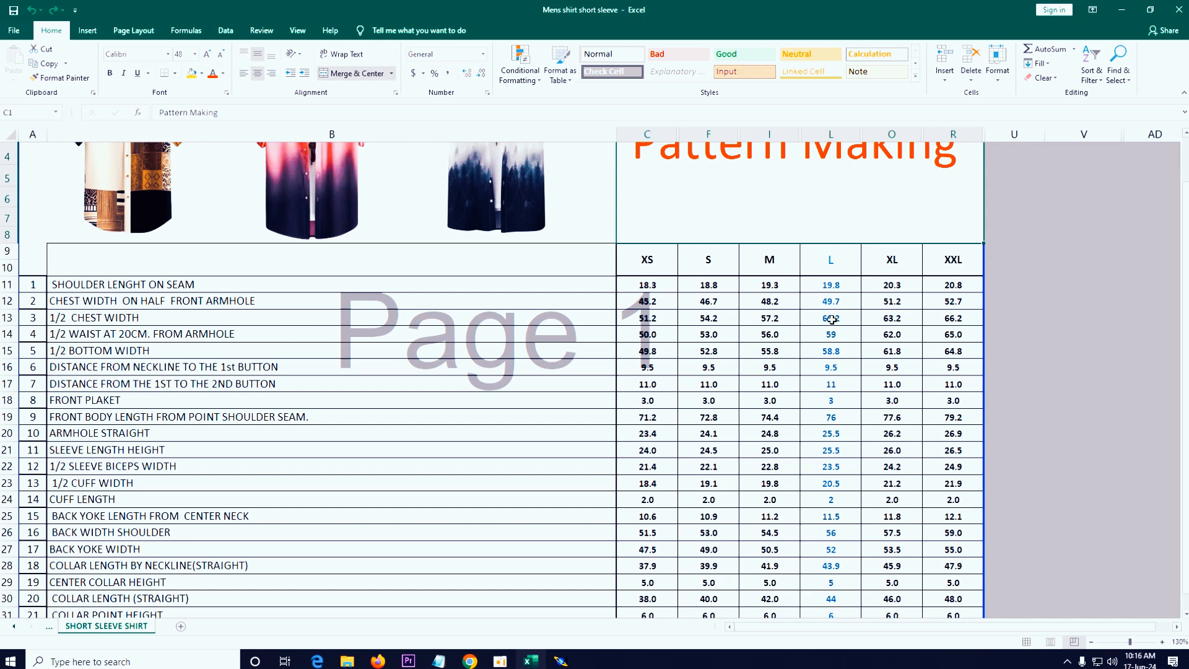
{"action": "left_click", "coordinate": [8, 317]}
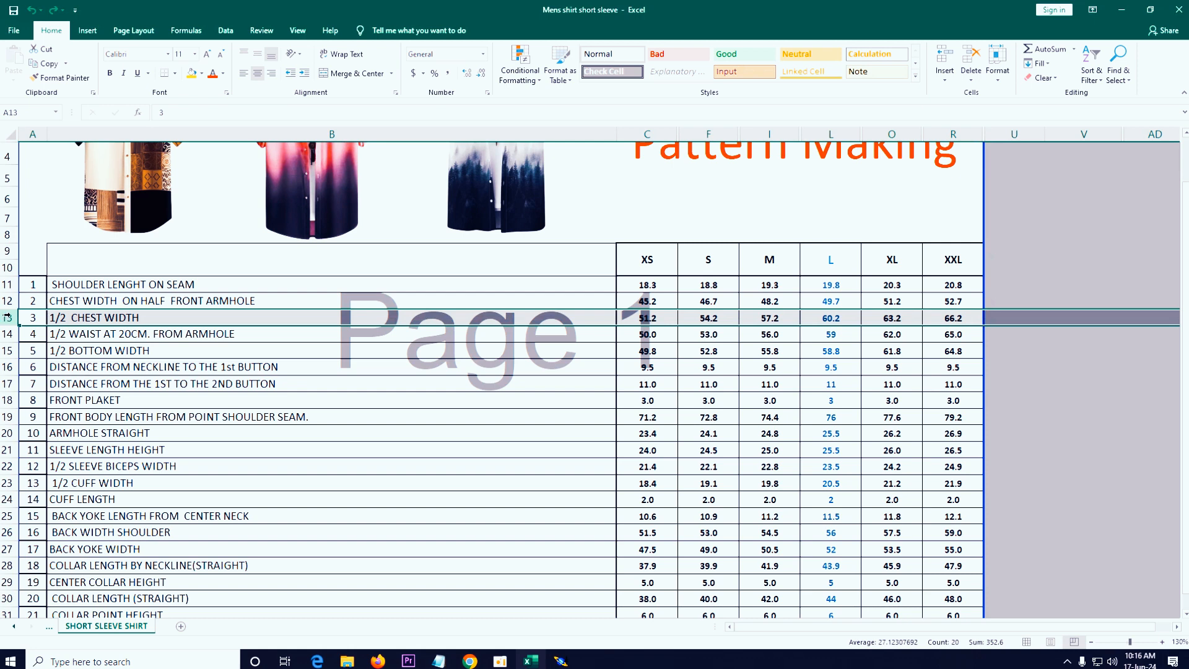
{"action": "left_click", "coordinate": [328, 417]}
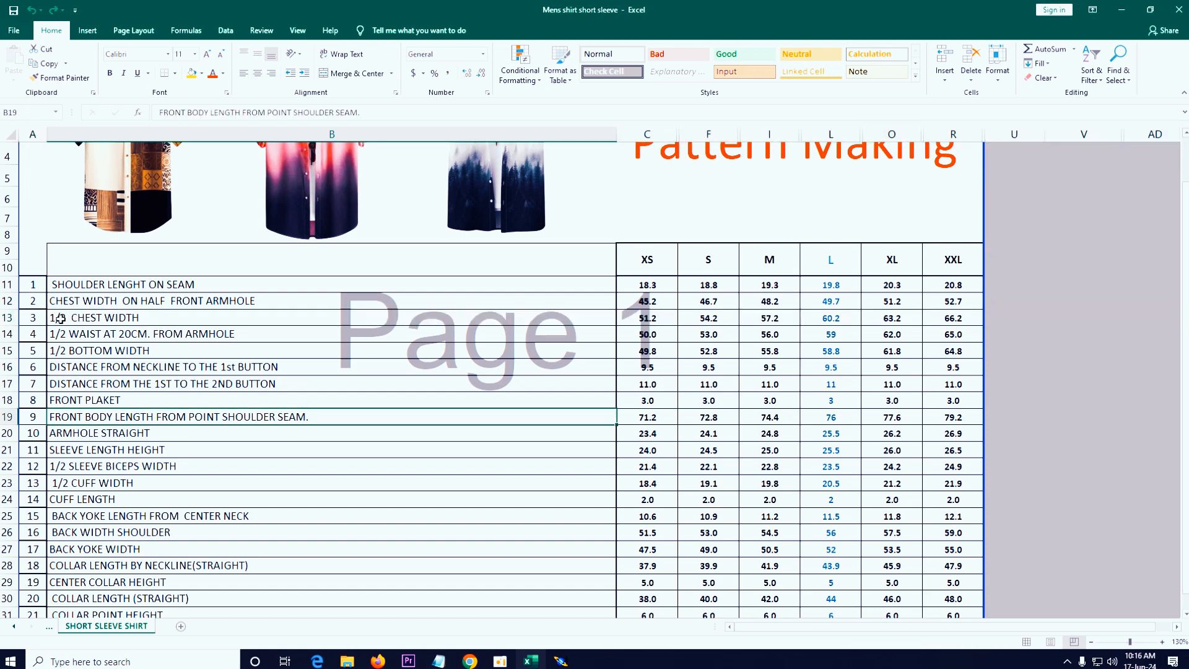
{"action": "left_click", "coordinate": [825, 318]}
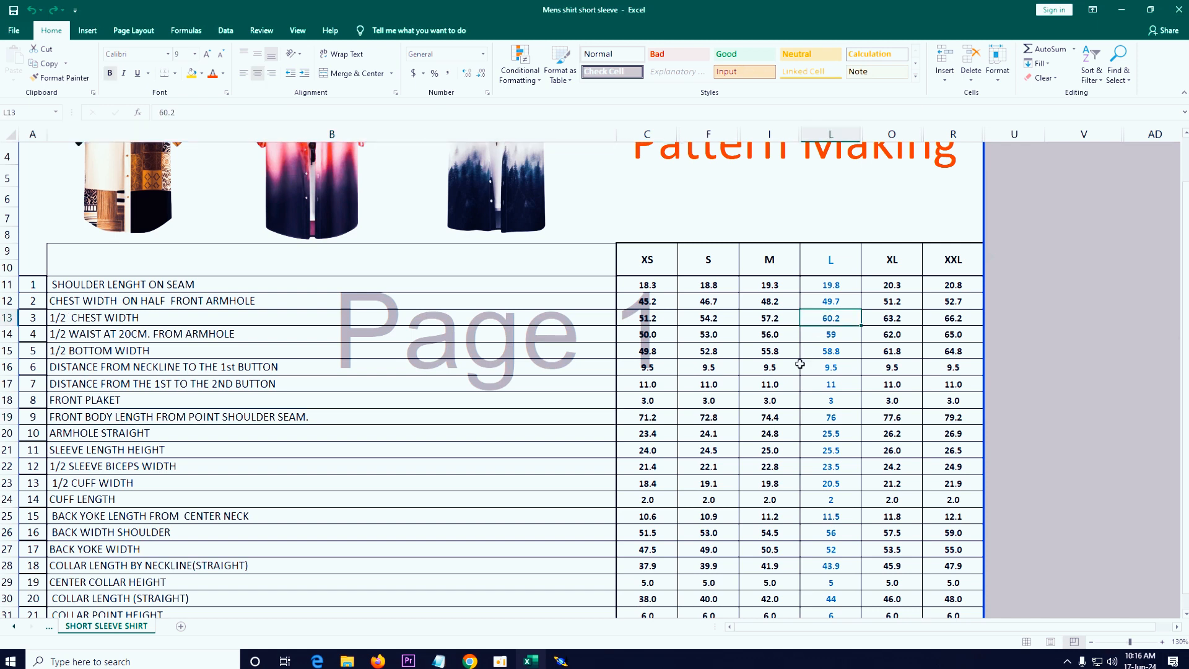
{"action": "left_click", "coordinate": [2, 317]}
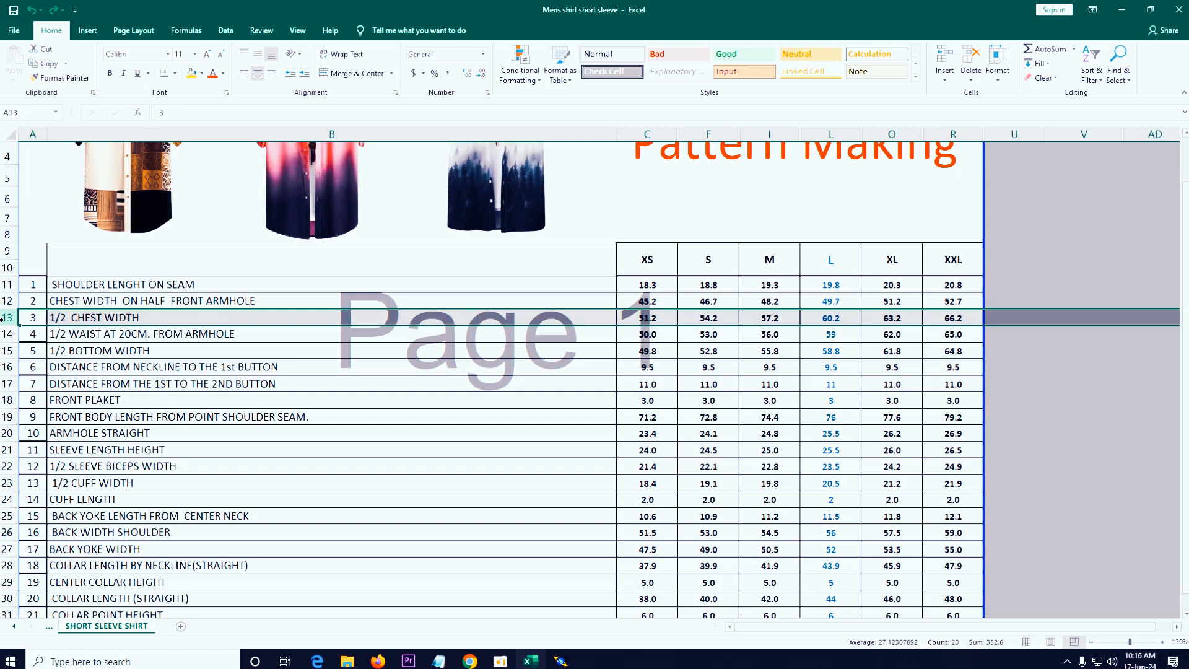
{"action": "left_click", "coordinate": [192, 73]}
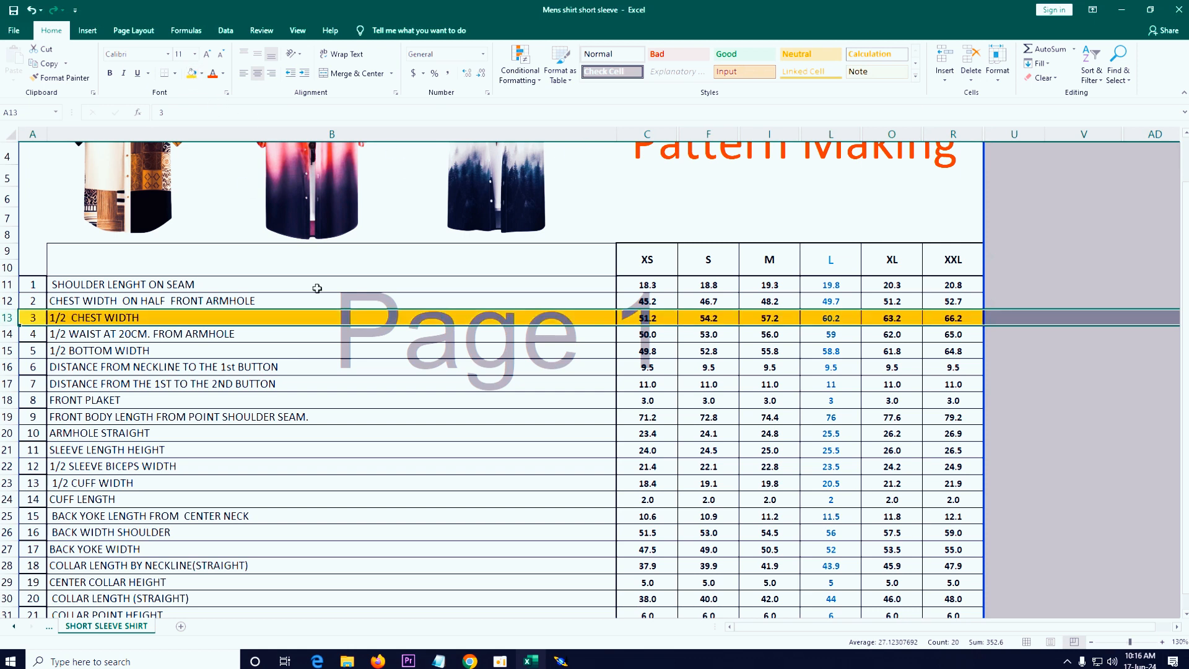
{"action": "left_click", "coordinate": [524, 416]}
- Highlight the L size heading in the measurement chart with a light green fill
{"action": "left_click", "coordinate": [831, 317]}
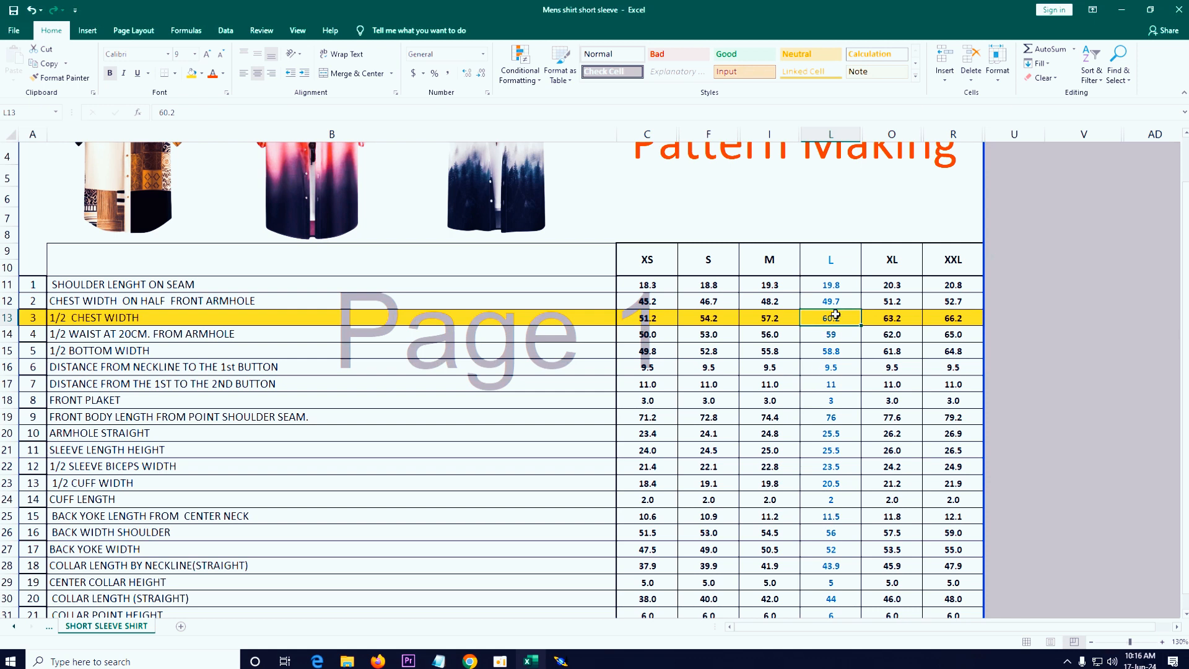
{"action": "left_click", "coordinate": [848, 266]}
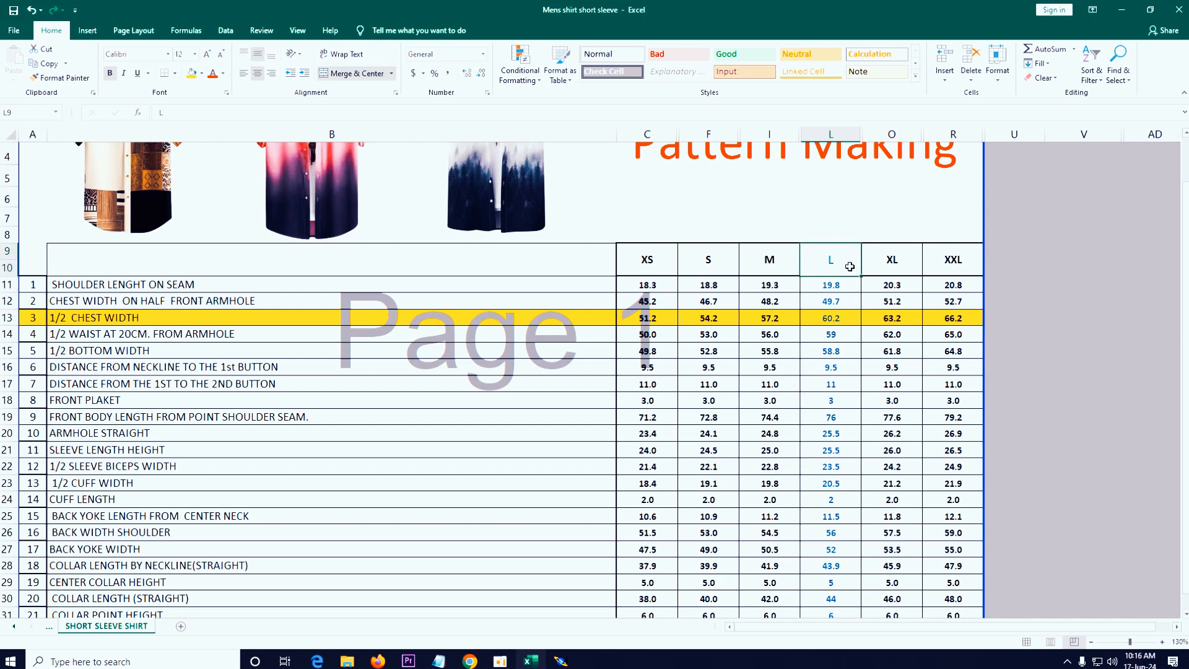
{"action": "left_click", "coordinate": [202, 73]}
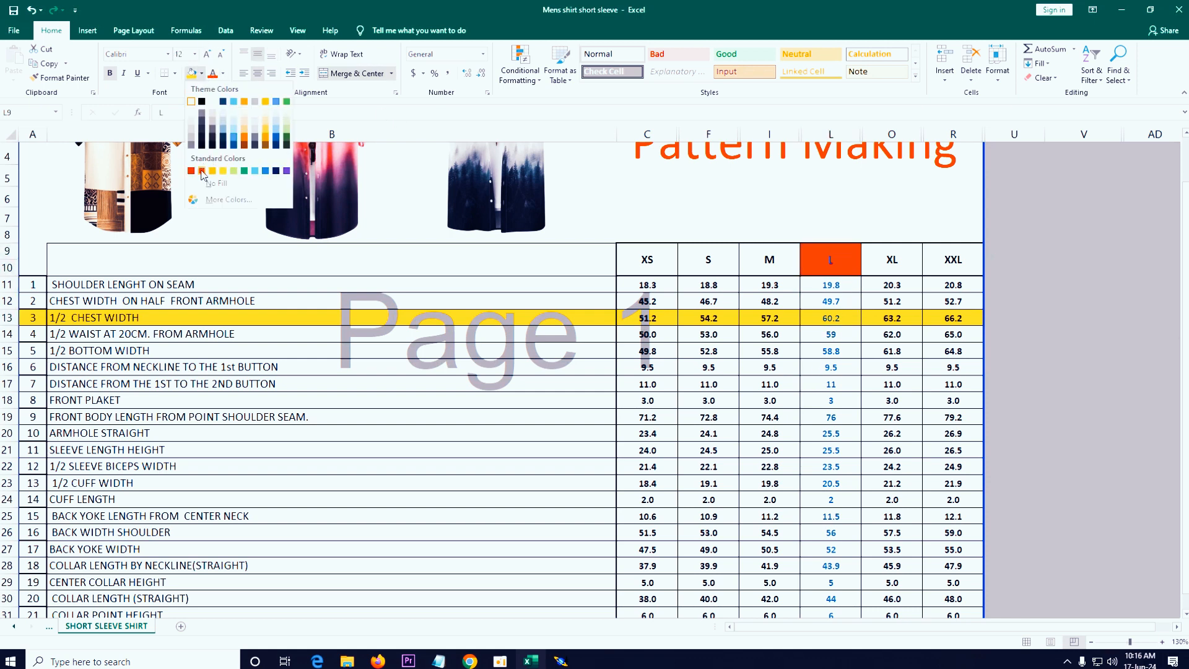
{"action": "left_click", "coordinate": [234, 172]}
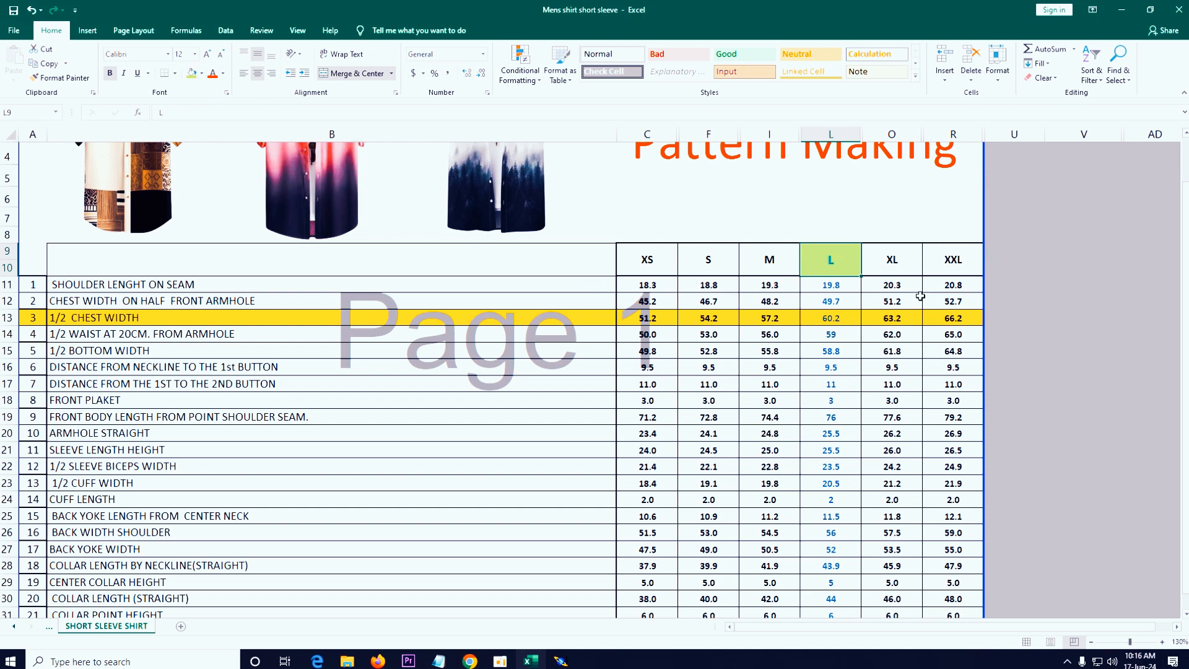
- Extend the print area to include columns U and V and move the page break so they belong to page 1
{"action": "left_click_drag", "start_coordinate": [984, 229], "coordinate": [1144, 244]}
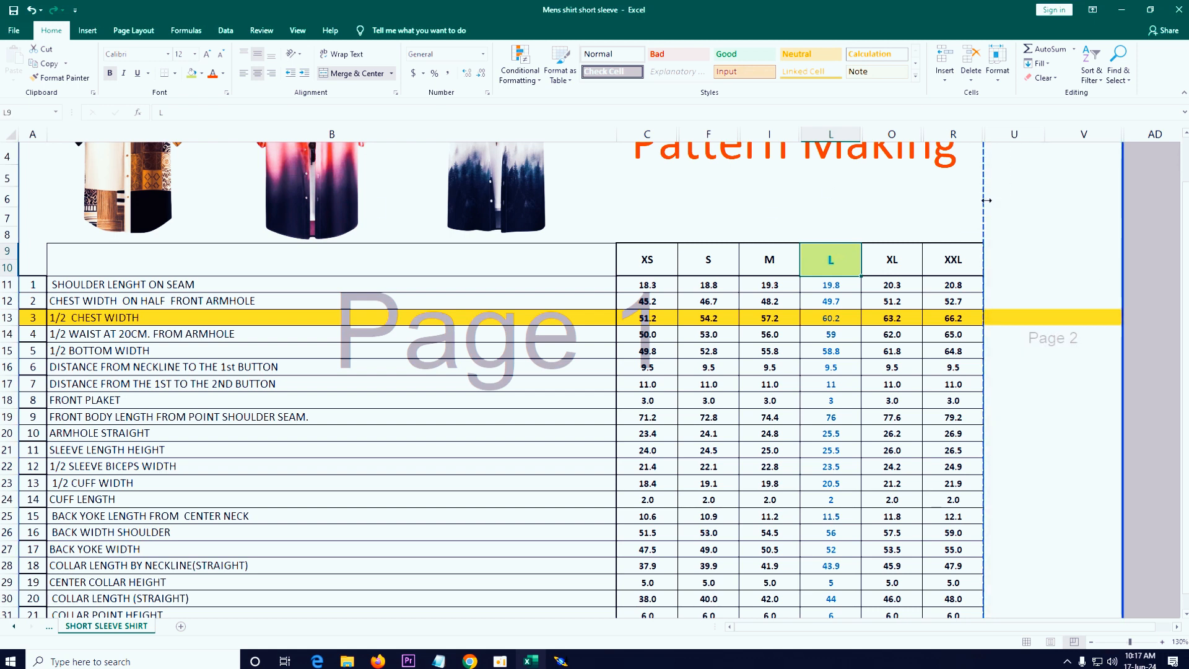
{"action": "left_click_drag", "start_coordinate": [985, 201], "coordinate": [1119, 205]}
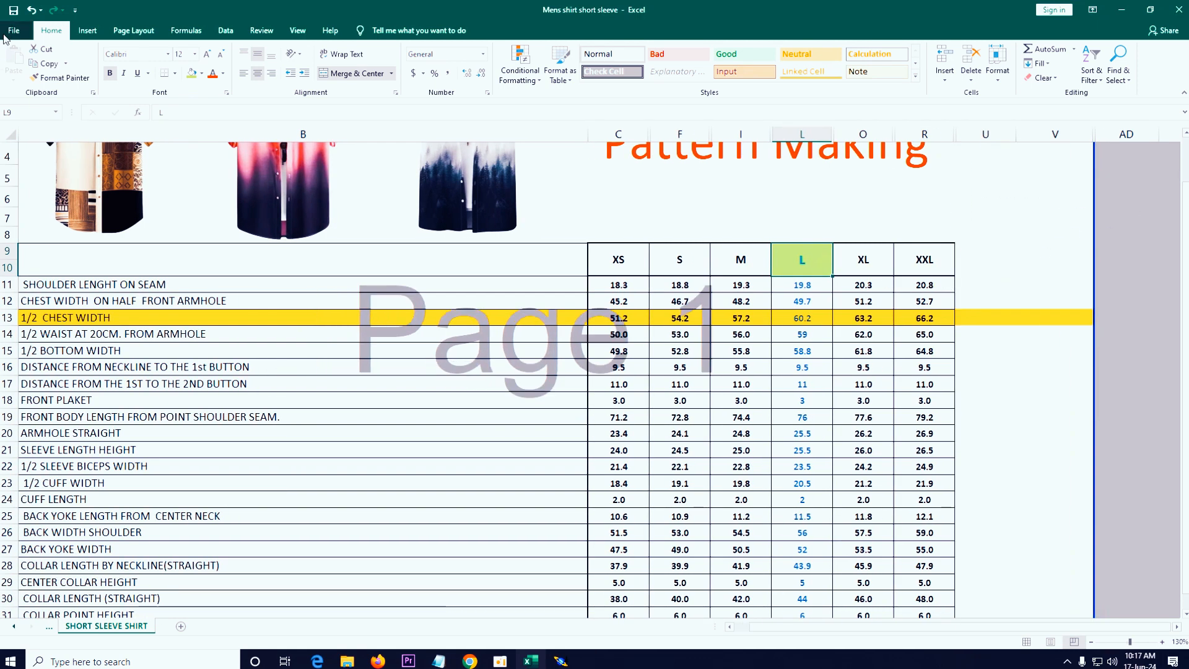
{"action": "left_click", "coordinate": [6, 132]}
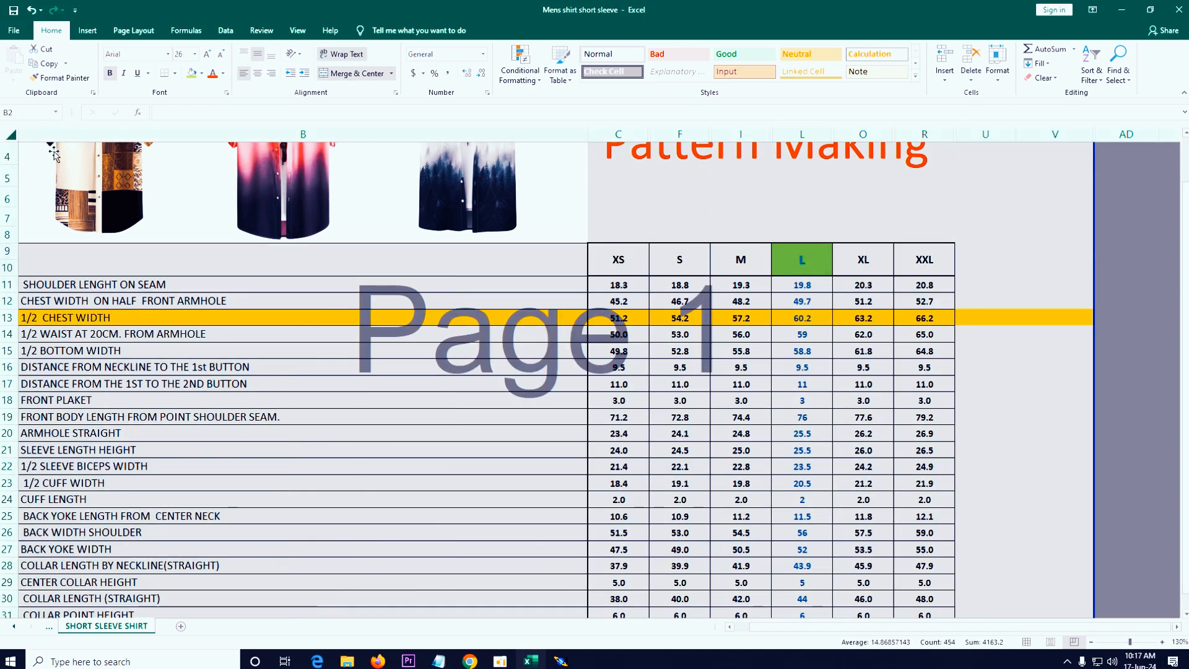
{"action": "left_click", "coordinate": [978, 367]}
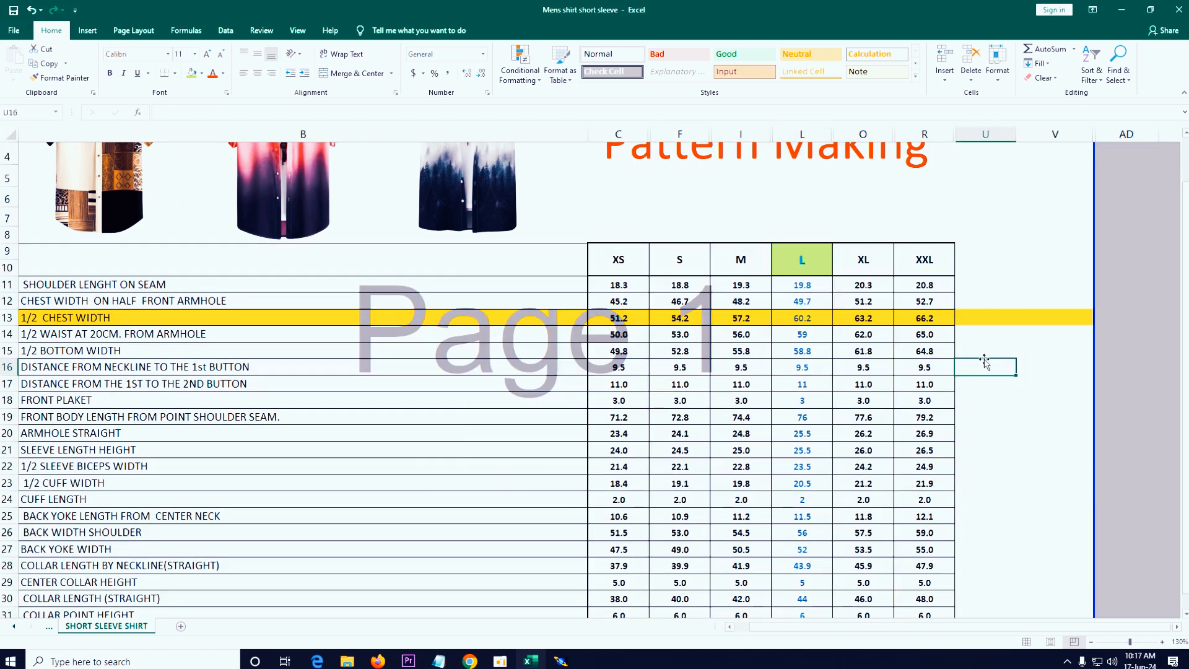
- Apply borders to all cells in U9:V32 beside the measurement chart and save the workbook
{"action": "left_click", "coordinate": [1010, 337]}
{"action": "left_click_drag", "start_coordinate": [970, 248], "coordinate": [1042, 569]}
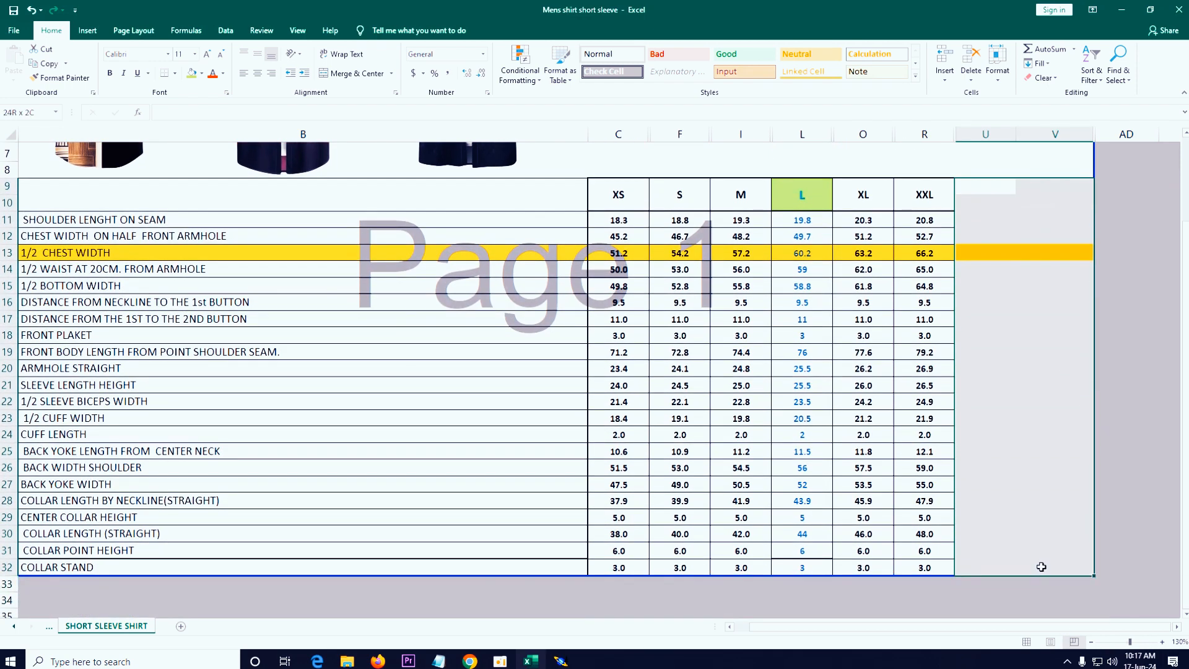
{"action": "left_click", "coordinate": [340, 77]}
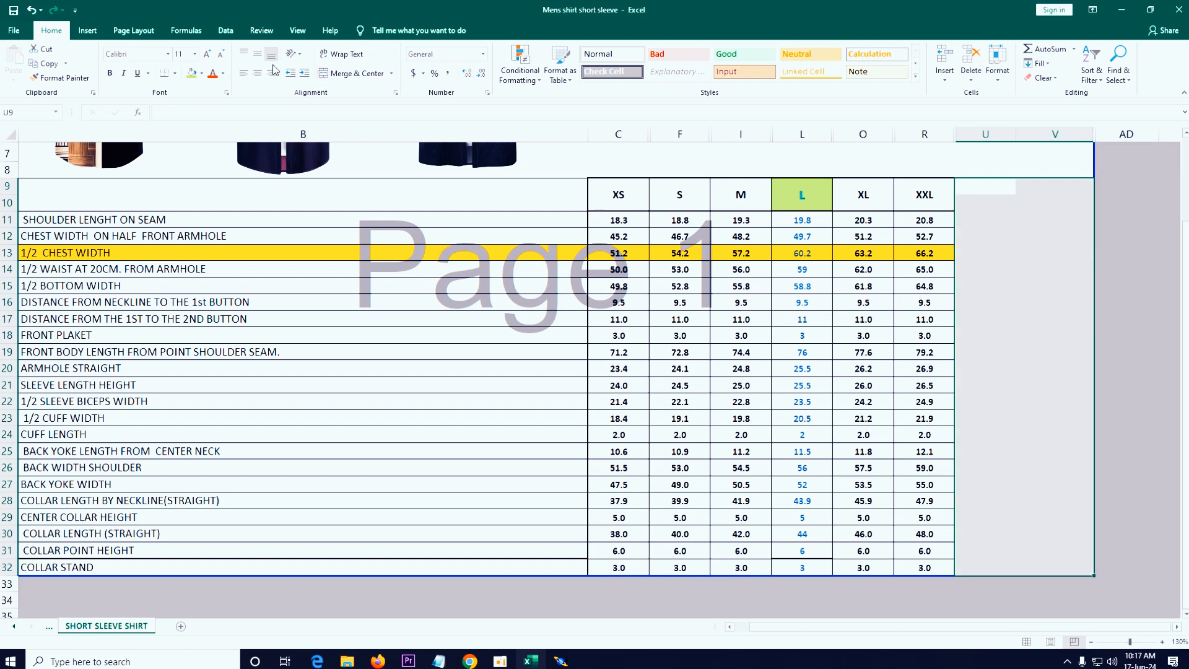
{"action": "left_click", "coordinate": [175, 73]}
{"action": "left_click", "coordinate": [192, 182]}
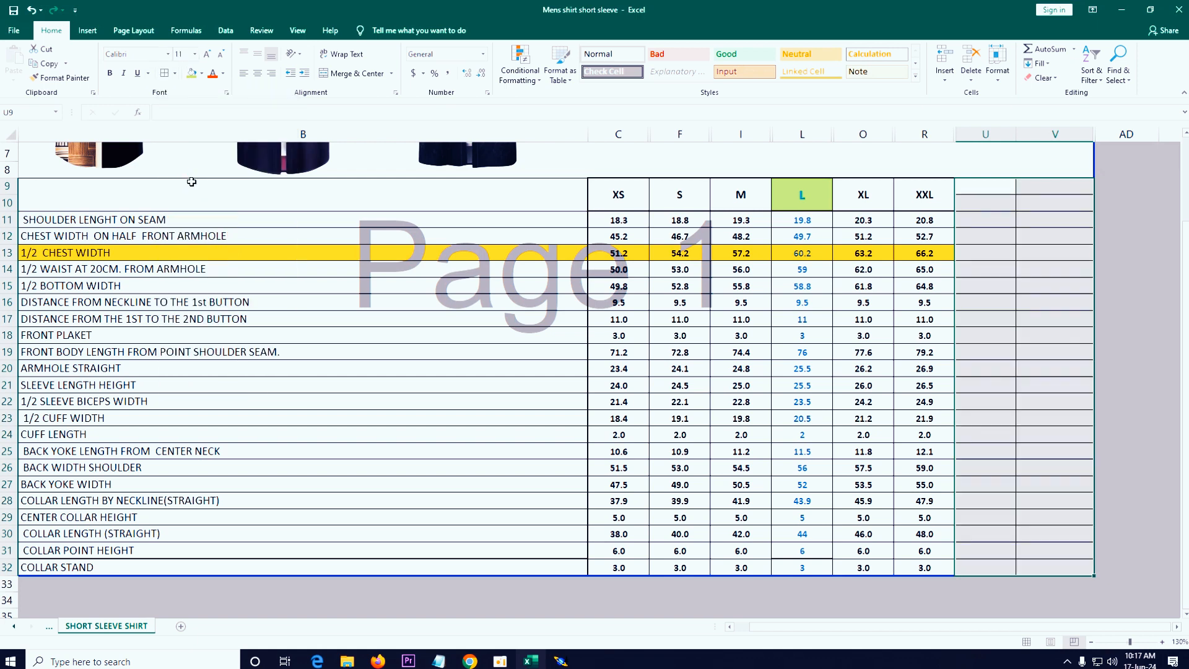
{"action": "left_click", "coordinate": [1157, 322]}
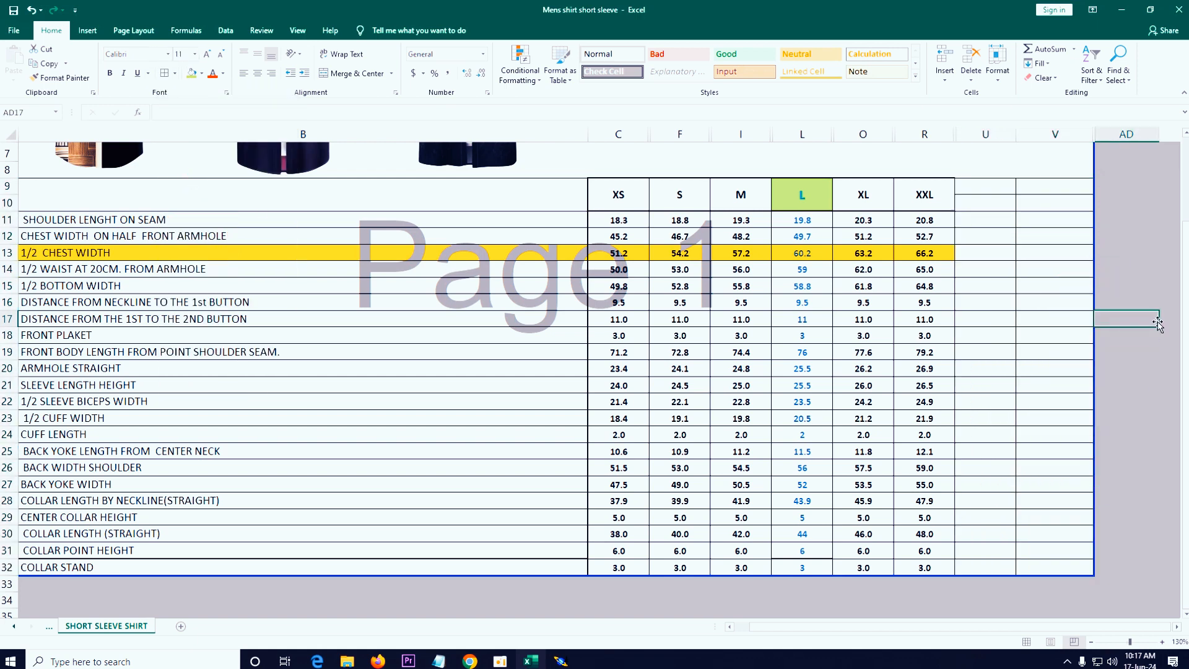
{"action": "left_click", "coordinate": [10, 14]}
- Enter 60.2 in column U of the 1/2 CHEST WIDTH row
{"action": "left_click", "coordinate": [974, 256]}
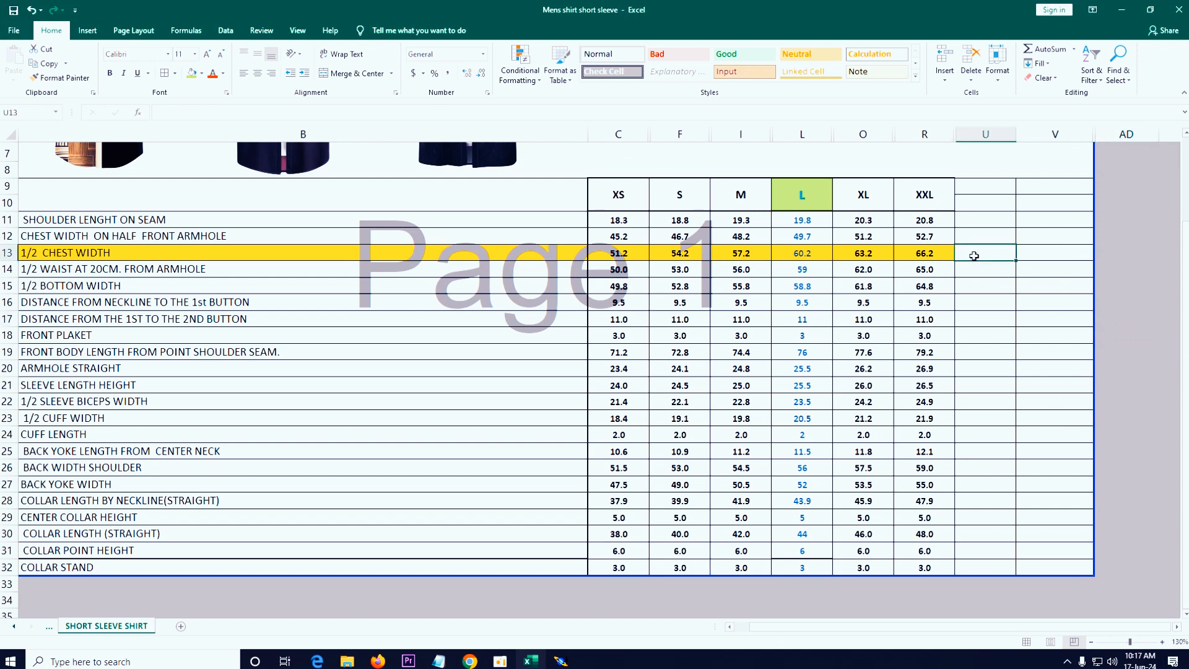
{"action": "type", "text": "60.2"}
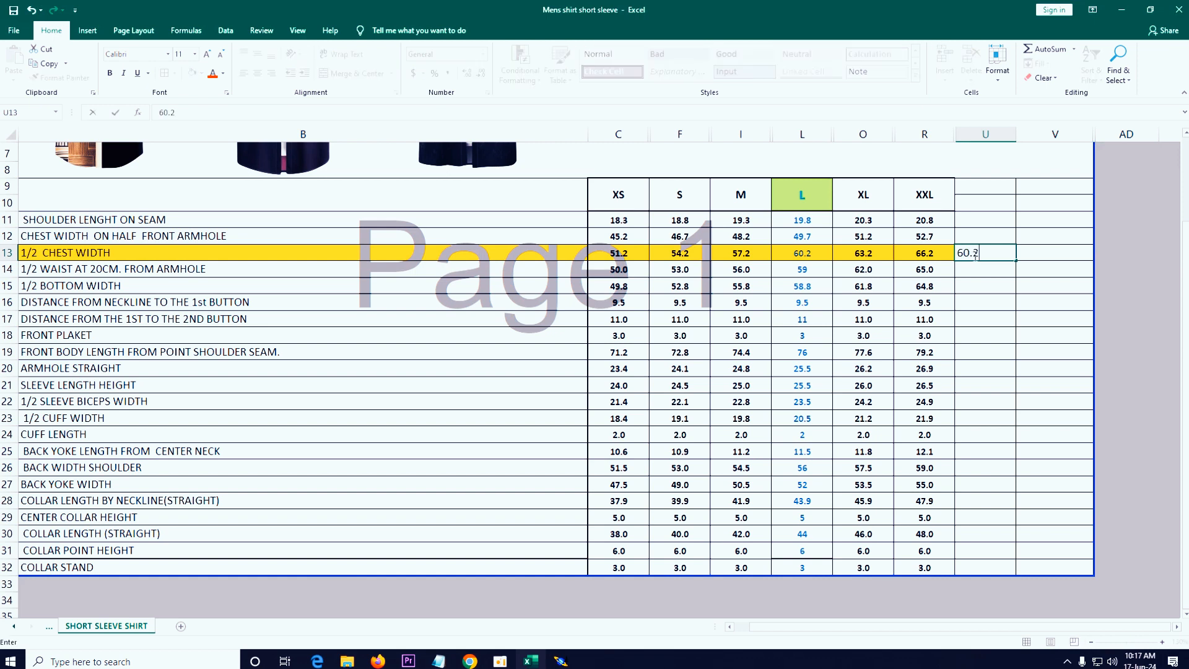
{"action": "key", "text": "Return"}
{"action": "left_click", "coordinate": [985, 254]}
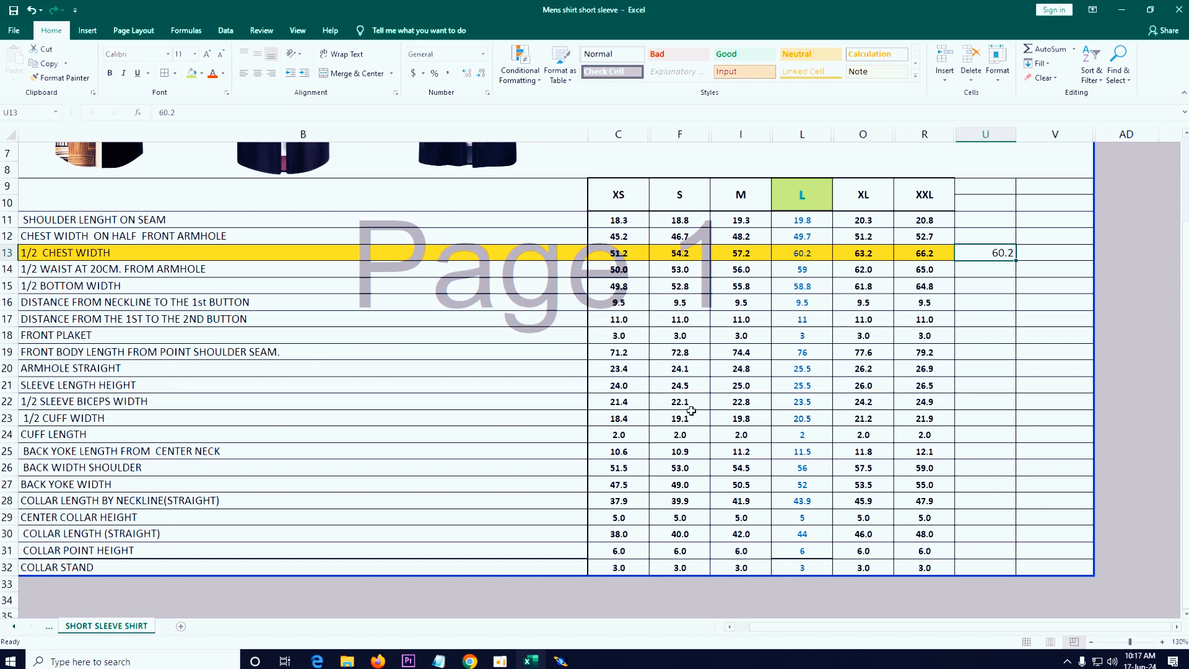
- Fill the whole FRONT BODY LENGTH FROM POINT SHOULDER SEAM row with yellow
{"action": "left_click", "coordinate": [805, 354]}
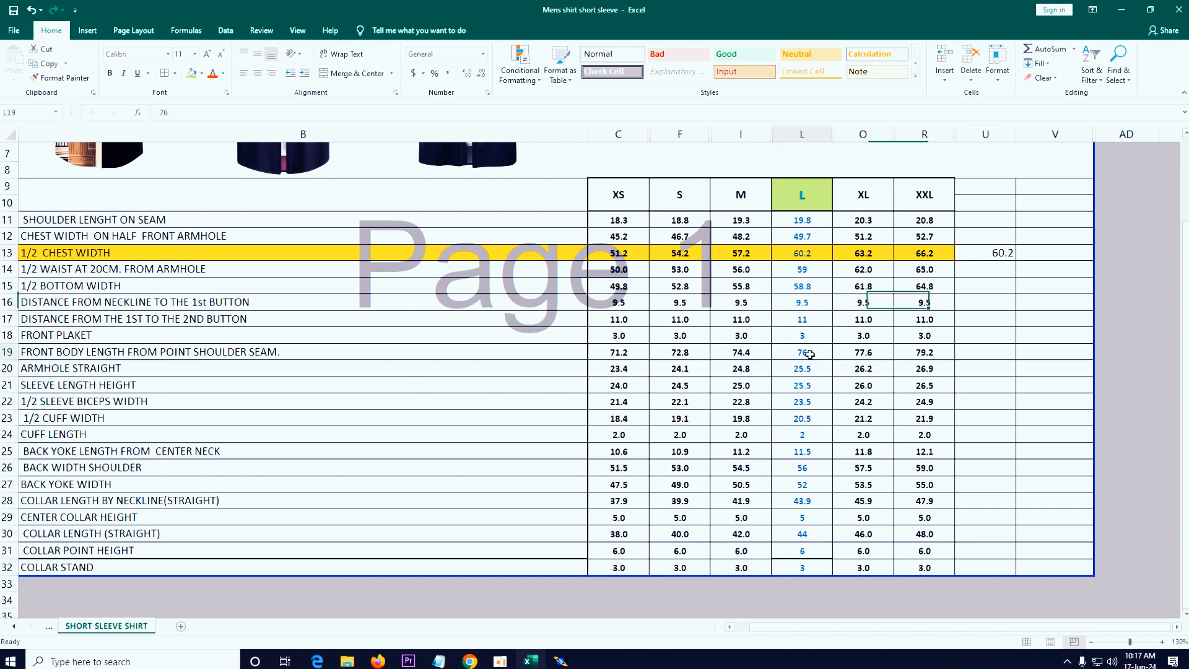
{"action": "scroll", "coordinate": [481, 374], "scroll_direction": "up", "scroll_amount": 2}
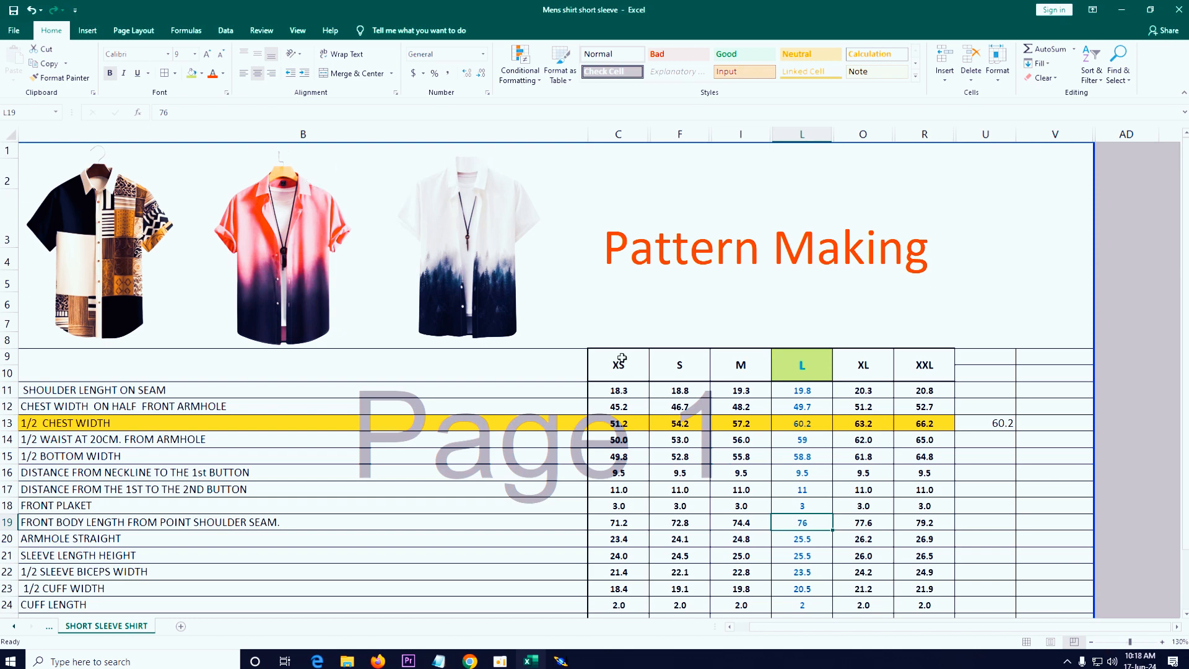
{"action": "scroll", "coordinate": [793, 393], "scroll_direction": "down", "scroll_amount": 2}
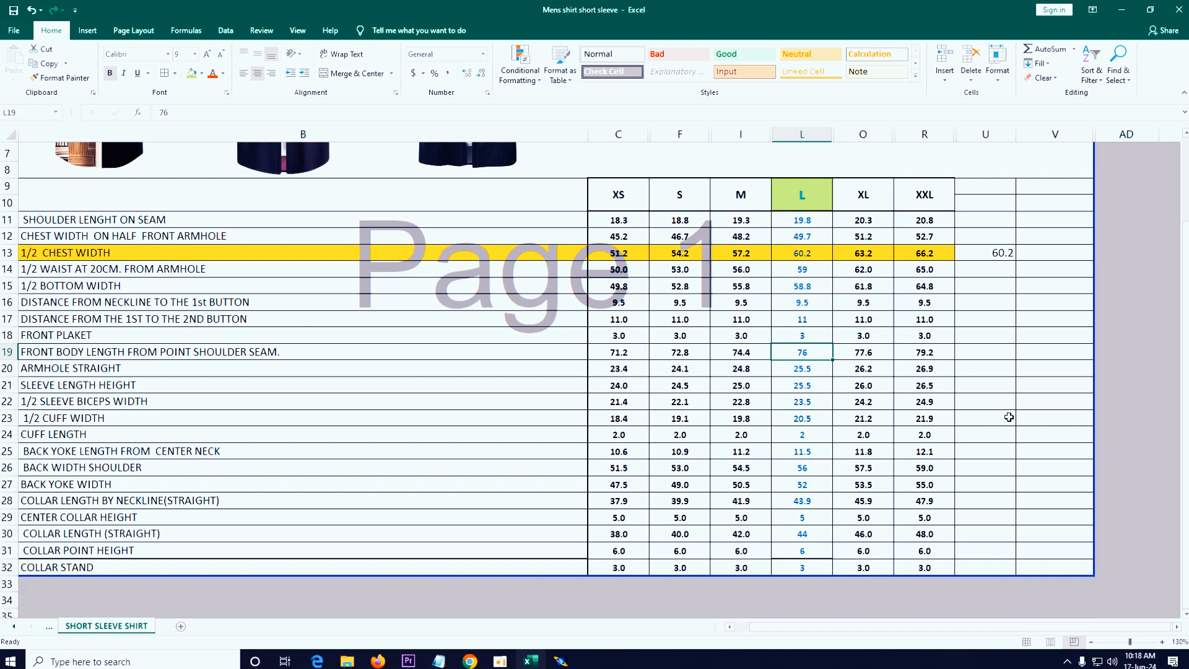
{"action": "left_click", "coordinate": [5, 351]}
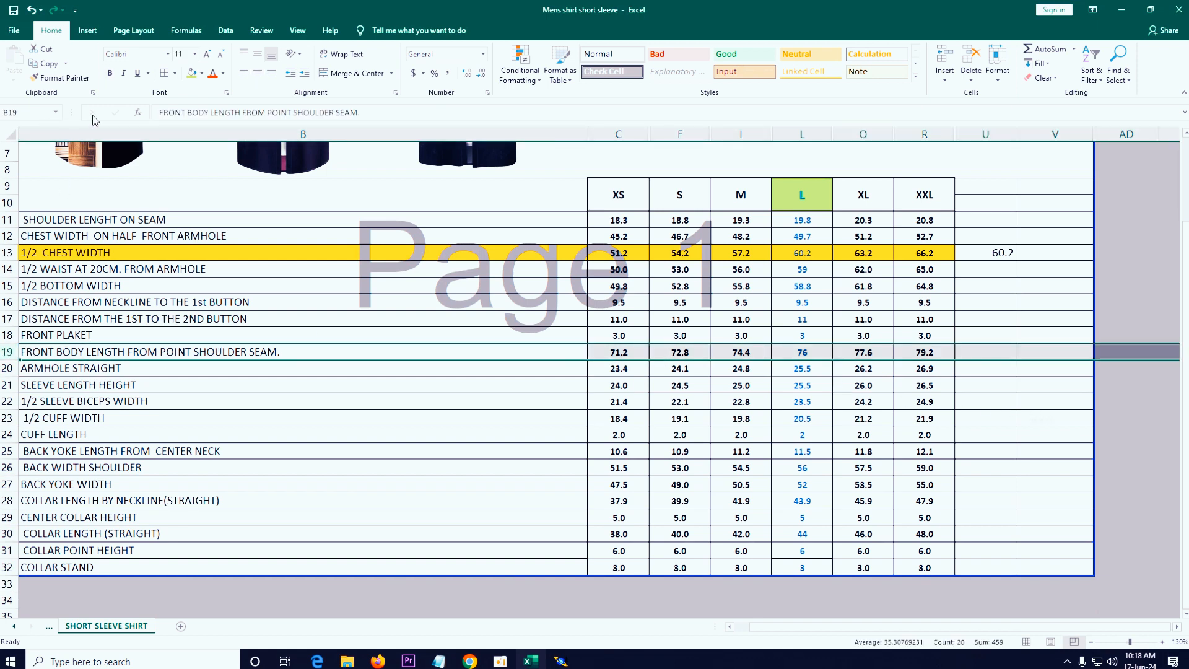
{"action": "left_click", "coordinate": [202, 76]}
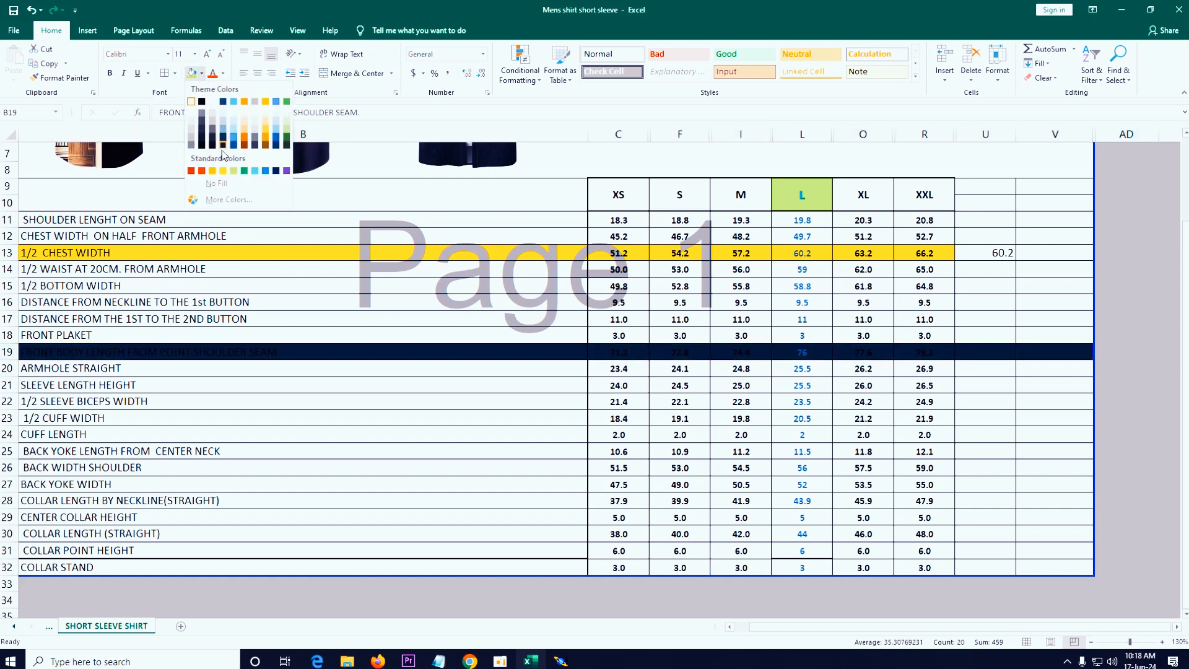
{"action": "left_click", "coordinate": [223, 171]}
{"action": "left_click", "coordinate": [437, 462]}
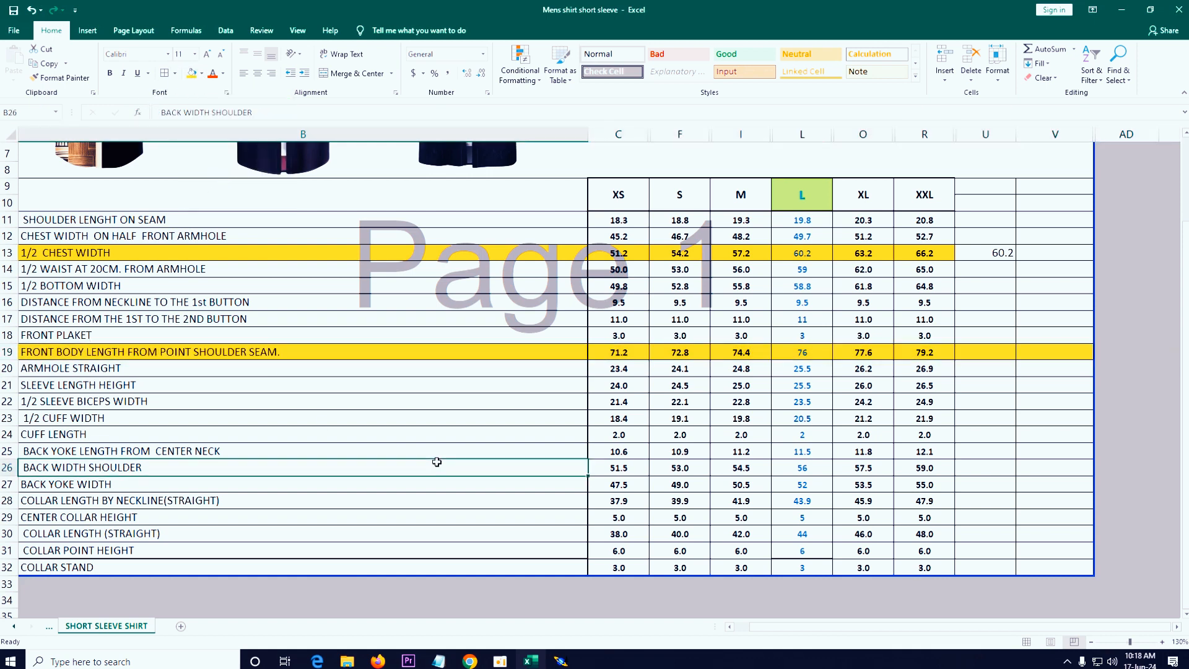
- Enter 76 in column U of the FRONT BODY LENGTH FROM POINT SHOULDER SEAM row
{"action": "left_click", "coordinate": [999, 350]}
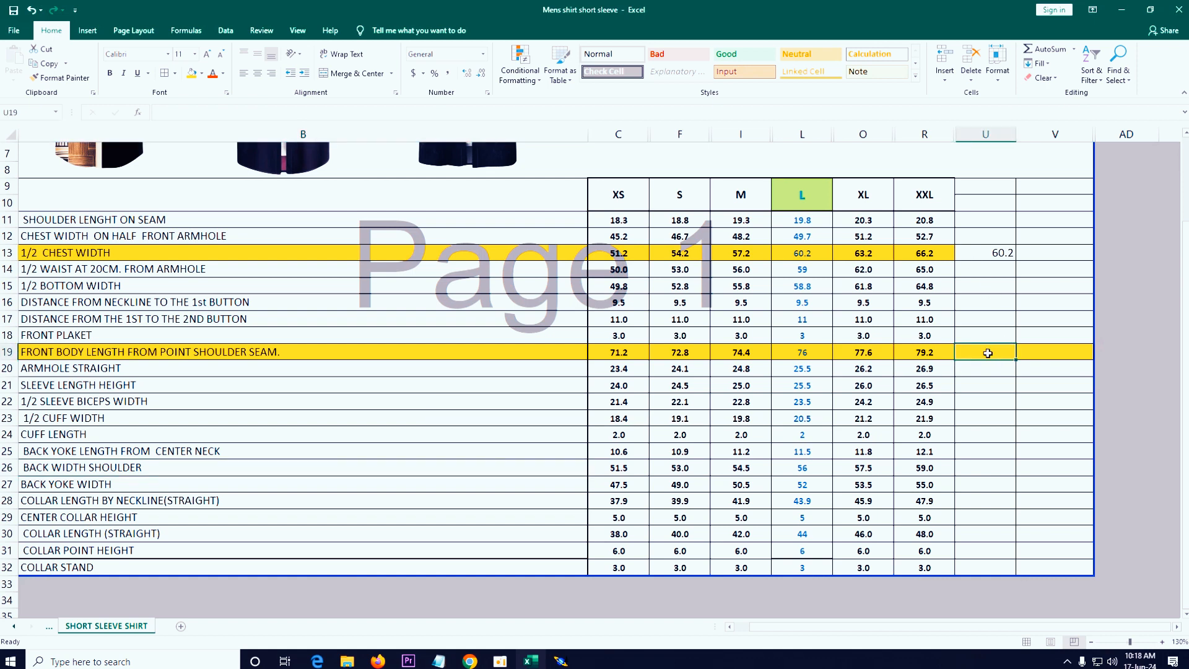
{"action": "type", "text": "76"}
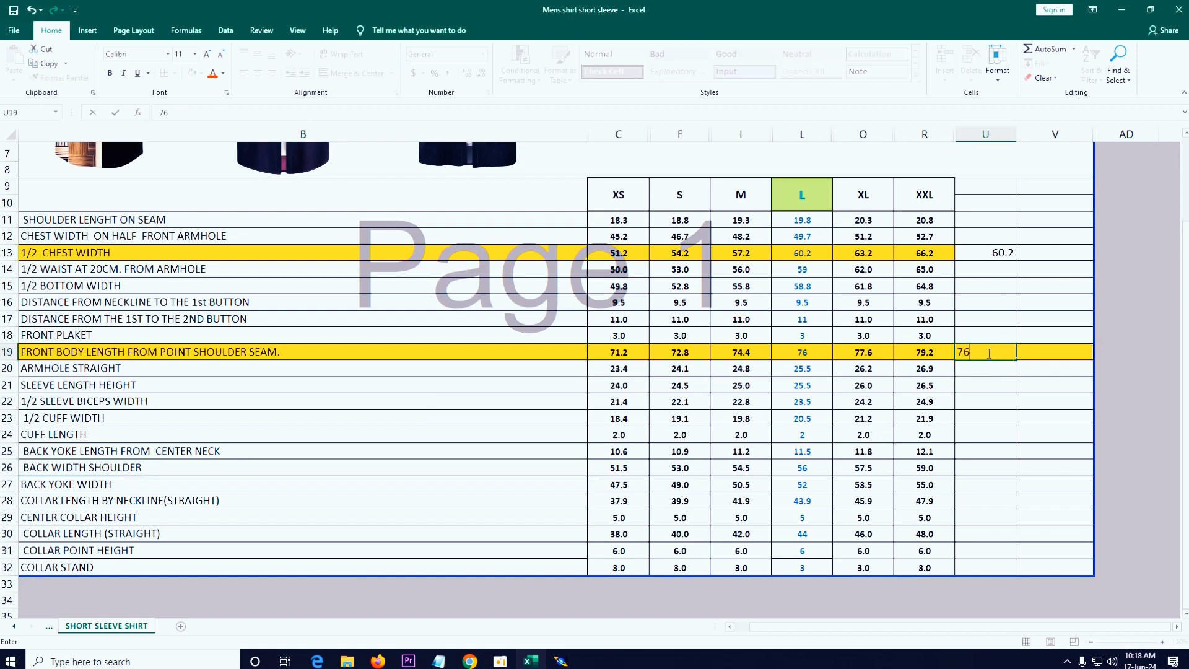
{"action": "key", "text": "Return"}
{"action": "left_click", "coordinate": [988, 353]}
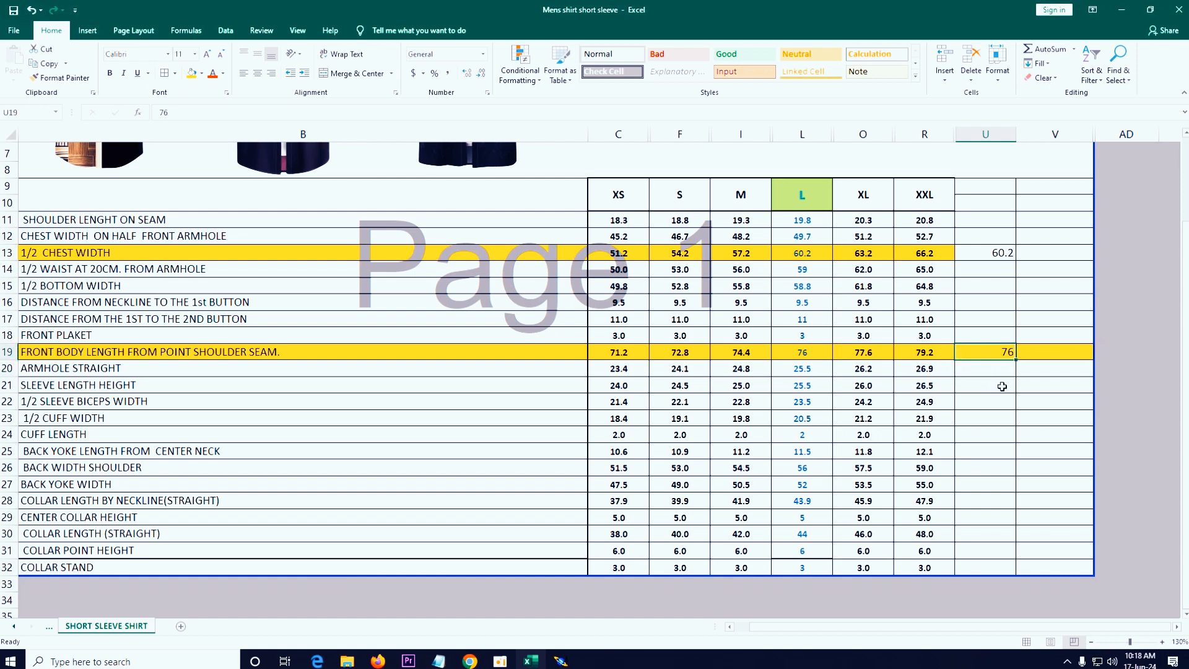
- Halve the chest width in cell V13 with the formula =U13/2
{"action": "left_click", "coordinate": [1002, 256]}
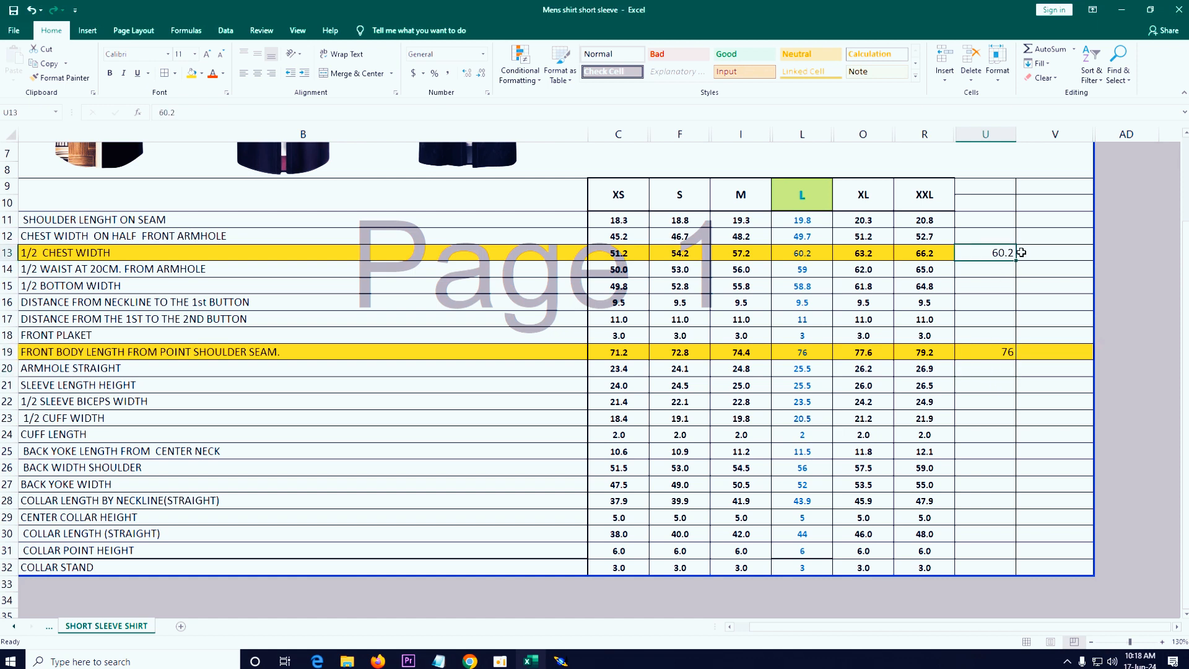
{"action": "left_click", "coordinate": [1022, 252]}
{"action": "scroll", "coordinate": [538, 564], "scroll_direction": "up", "scroll_amount": 2}
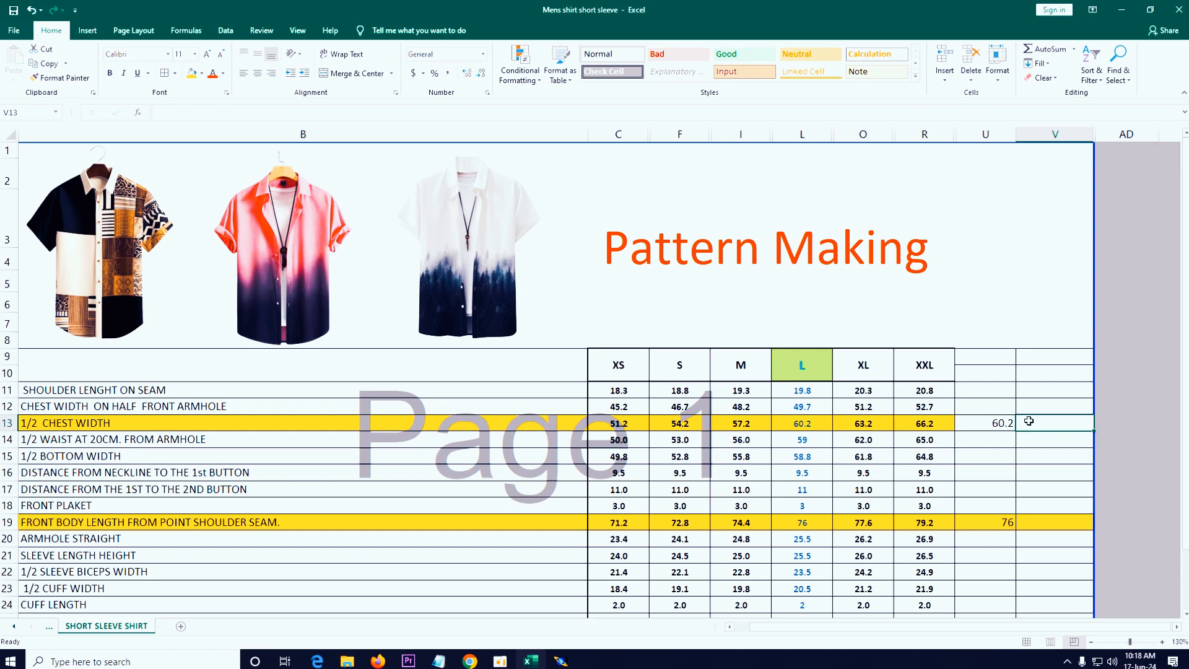
{"action": "type", "text": "="}
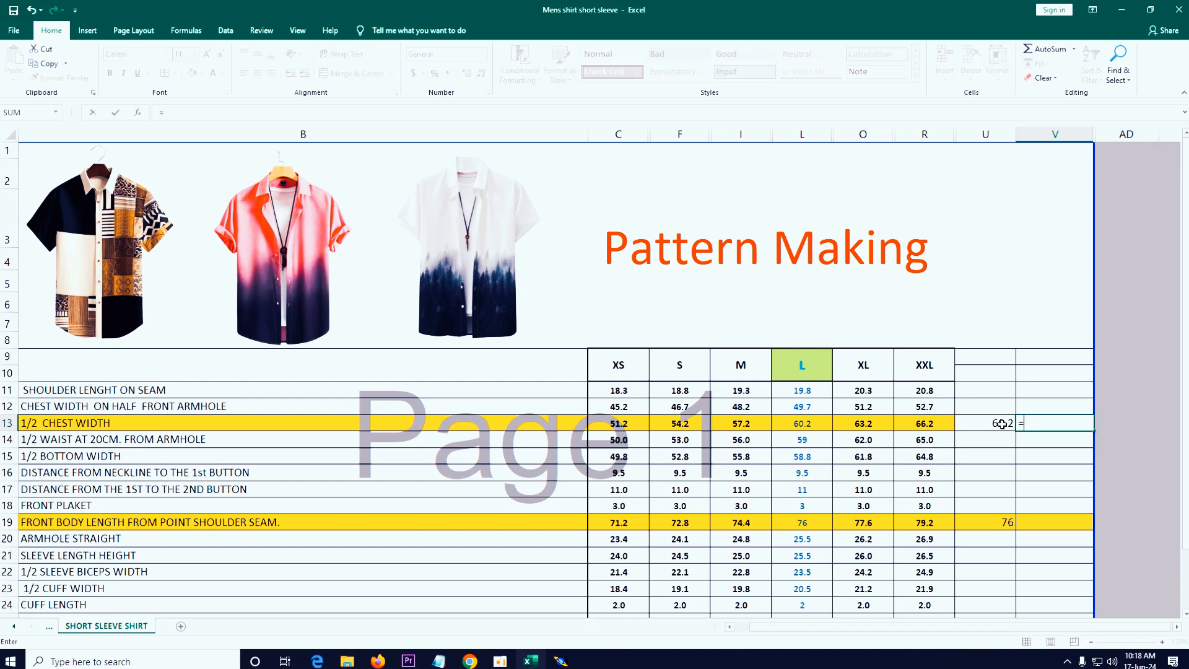
{"action": "left_click", "coordinate": [1002, 424]}
{"action": "type", "text": "/2"}
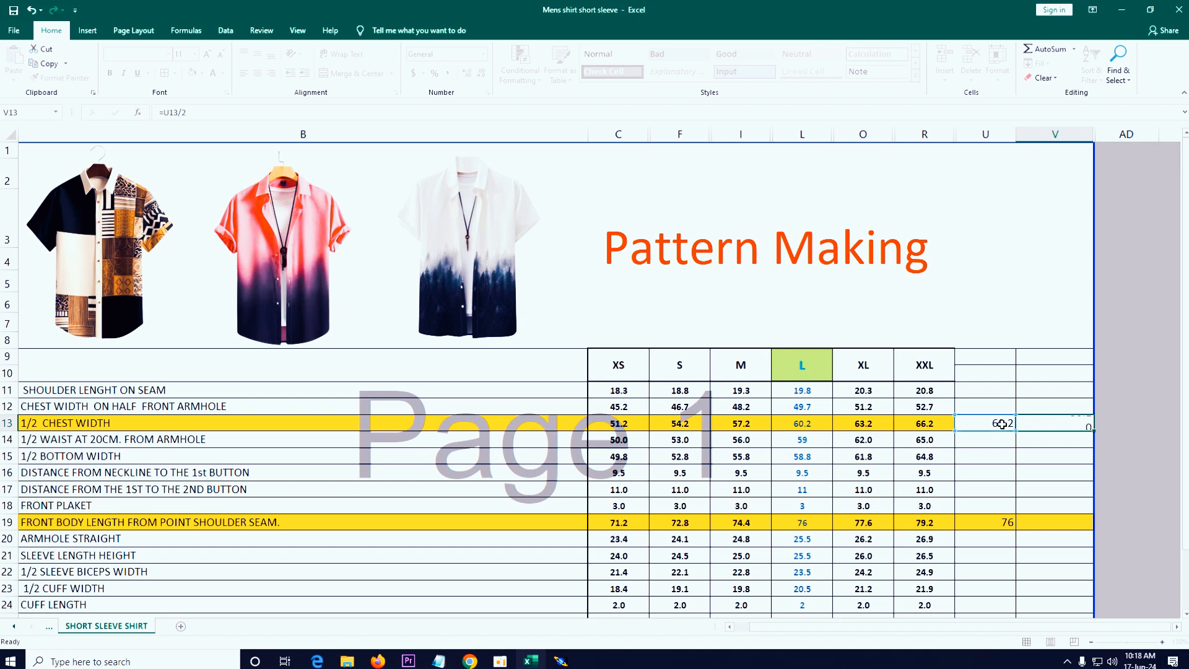
{"action": "key", "text": "ctrl+Return"}
{"action": "left_click", "coordinate": [1067, 517]}
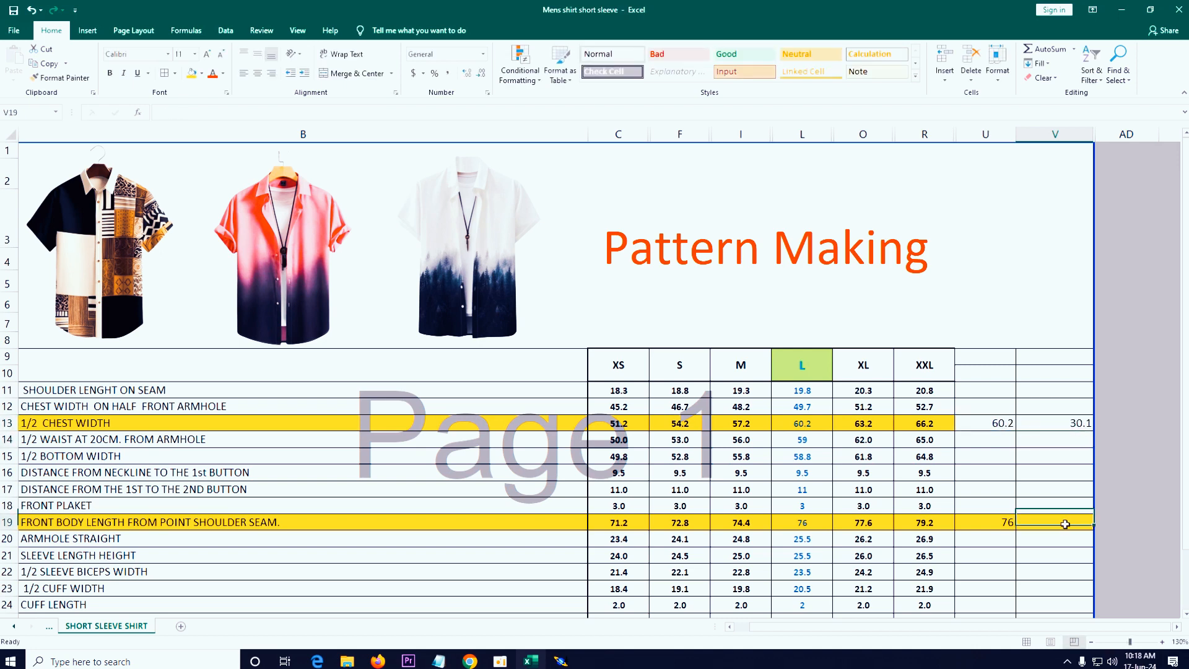
- Switch to Modaris and focus on the blank pattern sheet using Current sheet
{"action": "left_click", "coordinate": [562, 662]}
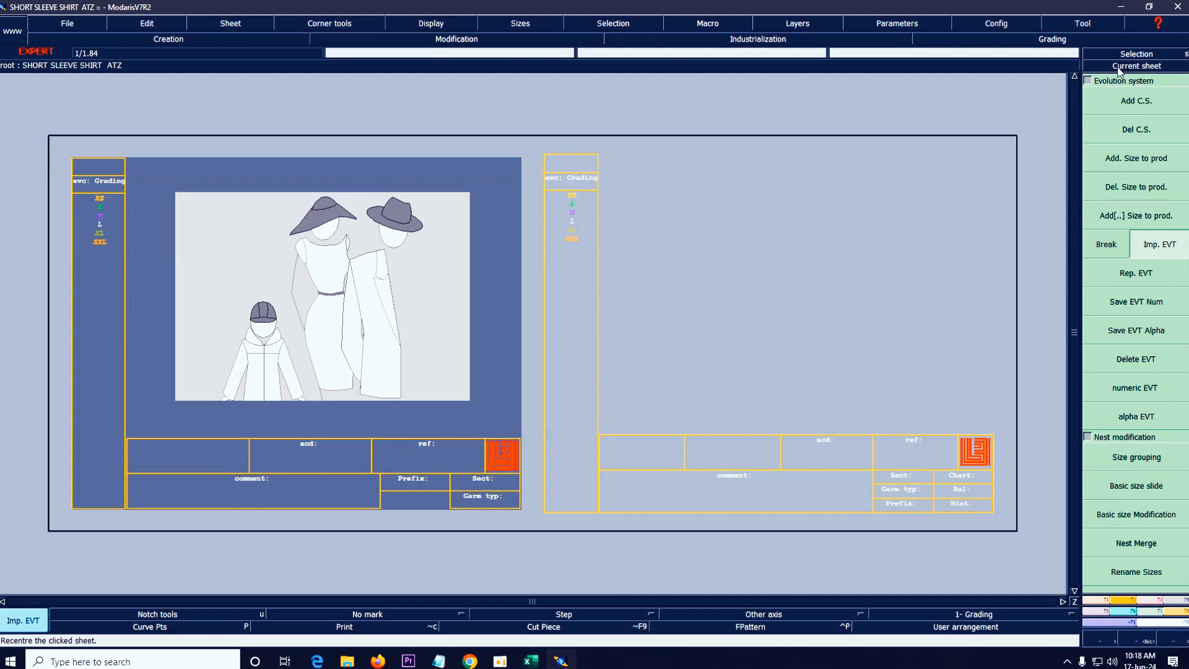
{"action": "left_click", "coordinate": [1140, 66]}
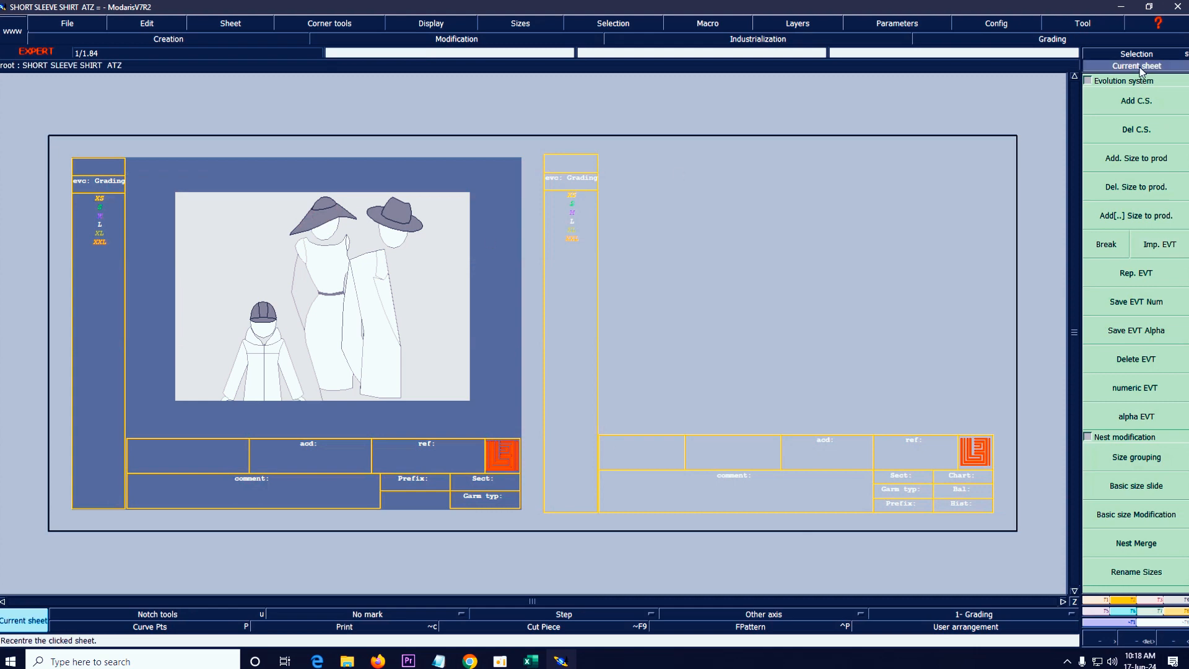
{"action": "left_click", "coordinate": [801, 259]}
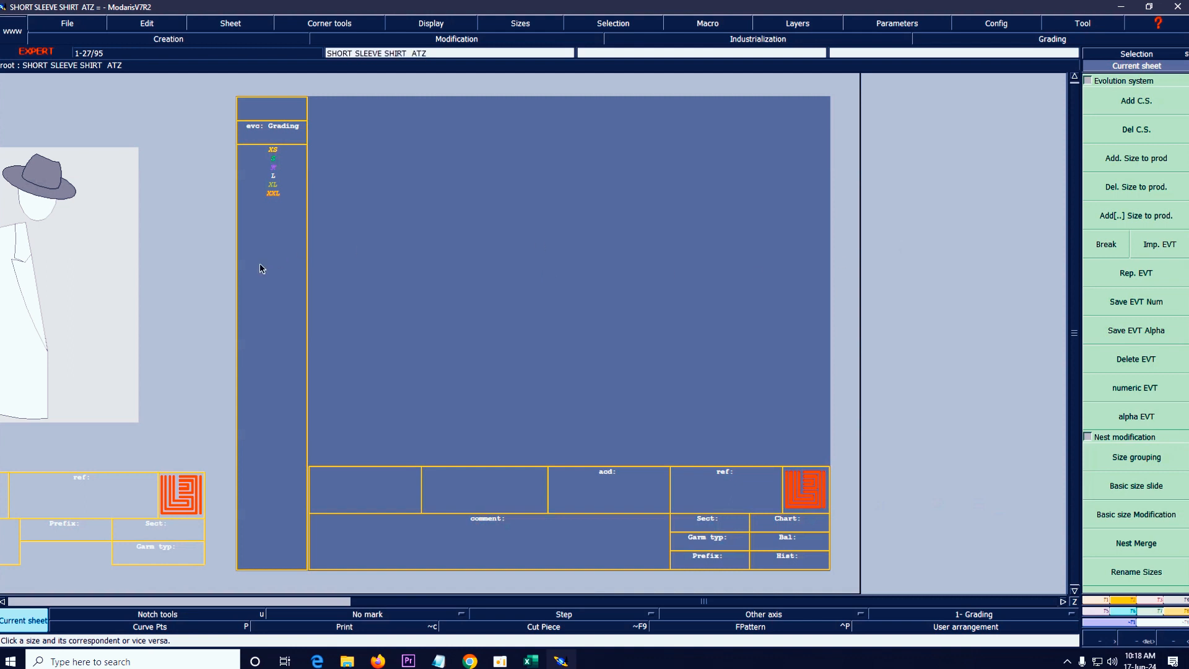
- Flip back and forth between the illustrated model sheet and the blank pattern sheet to compare them, ending on the blank one
{"action": "key", "text": "Page_Up"}
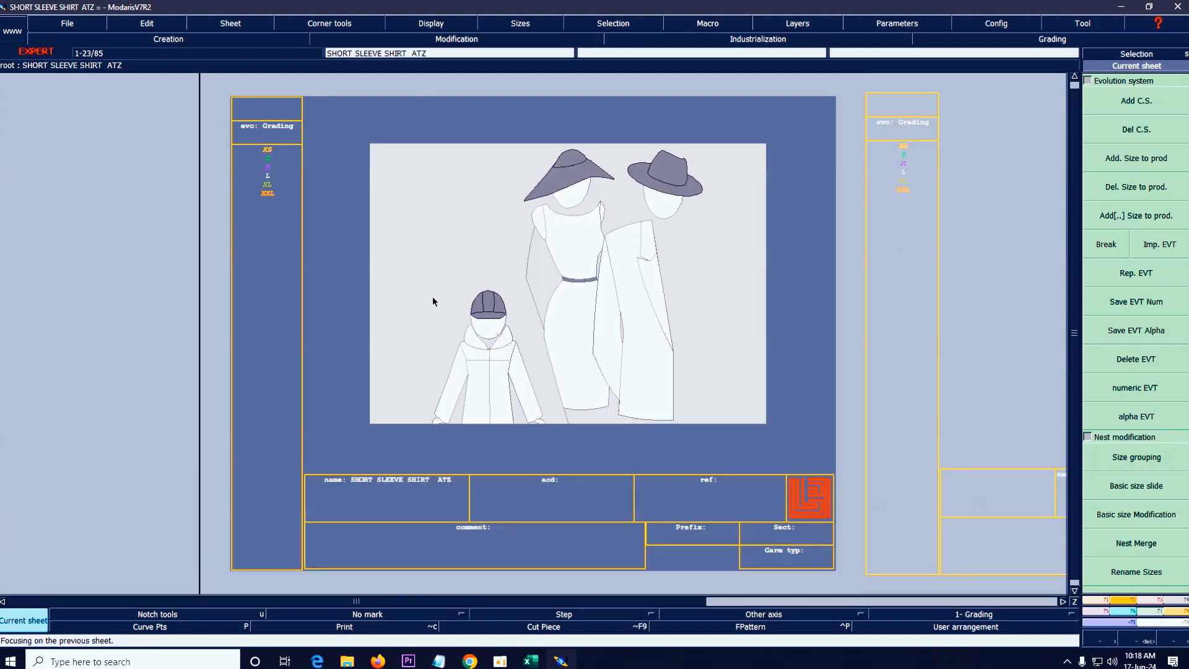
{"action": "key", "text": "Page_Down"}
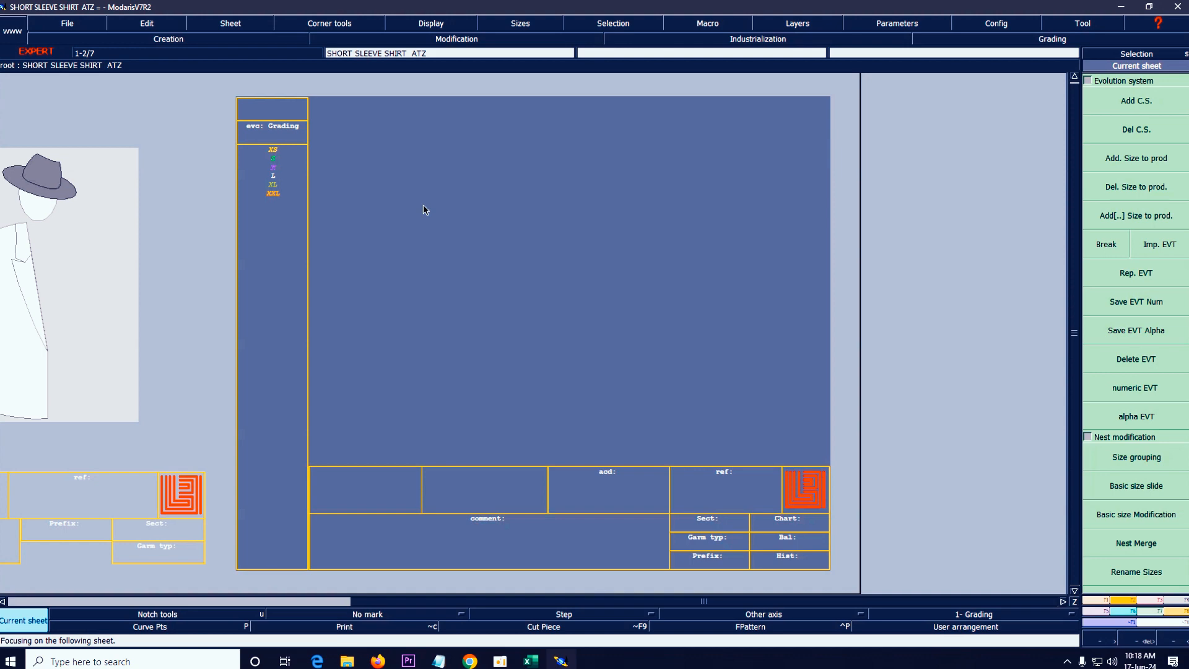
{"action": "key", "text": "Page_Up"}
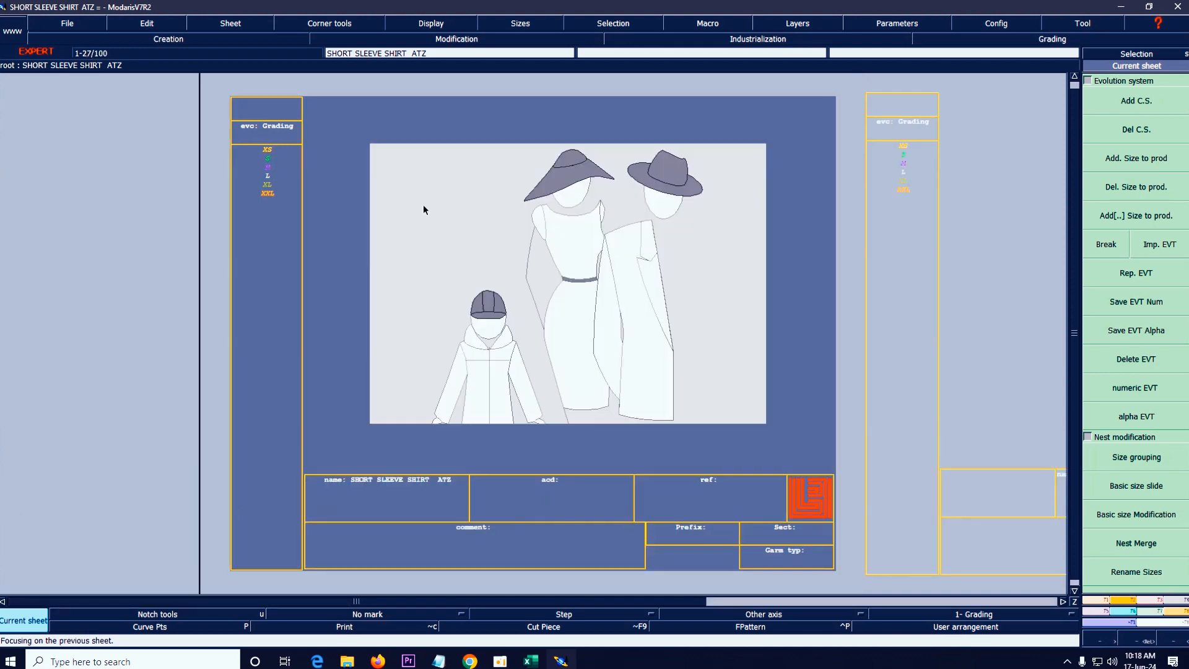
{"action": "key", "text": "Page_Down"}
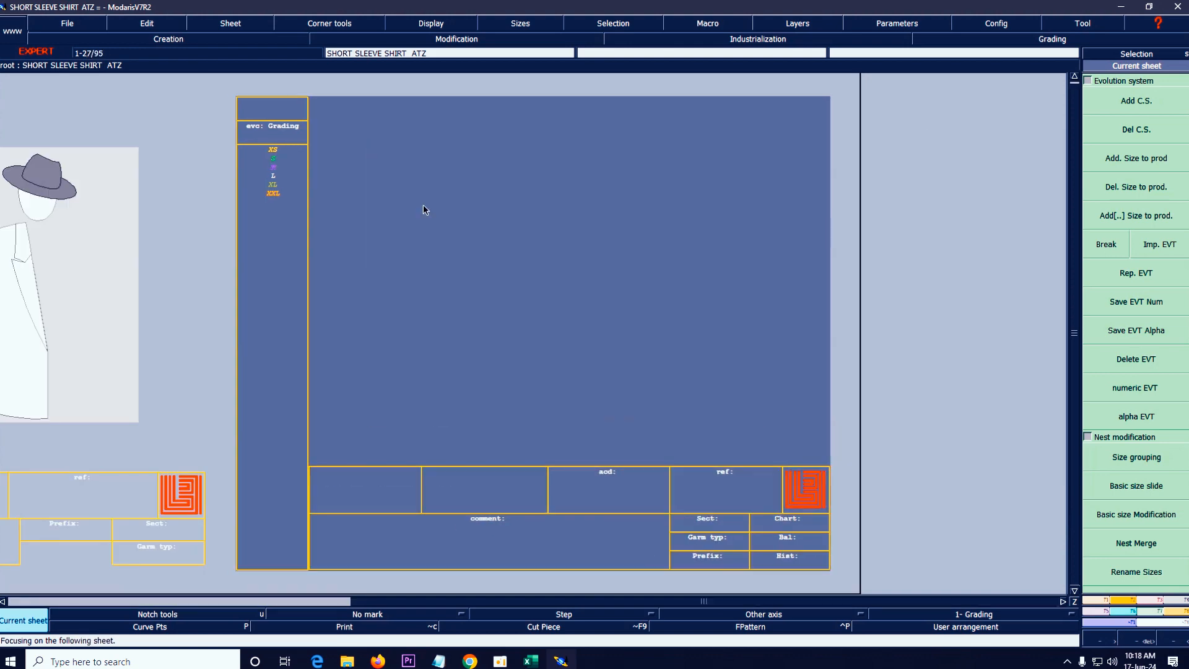
{"action": "key", "text": "Page_Up"}
{"action": "key", "text": "Page_Down"}
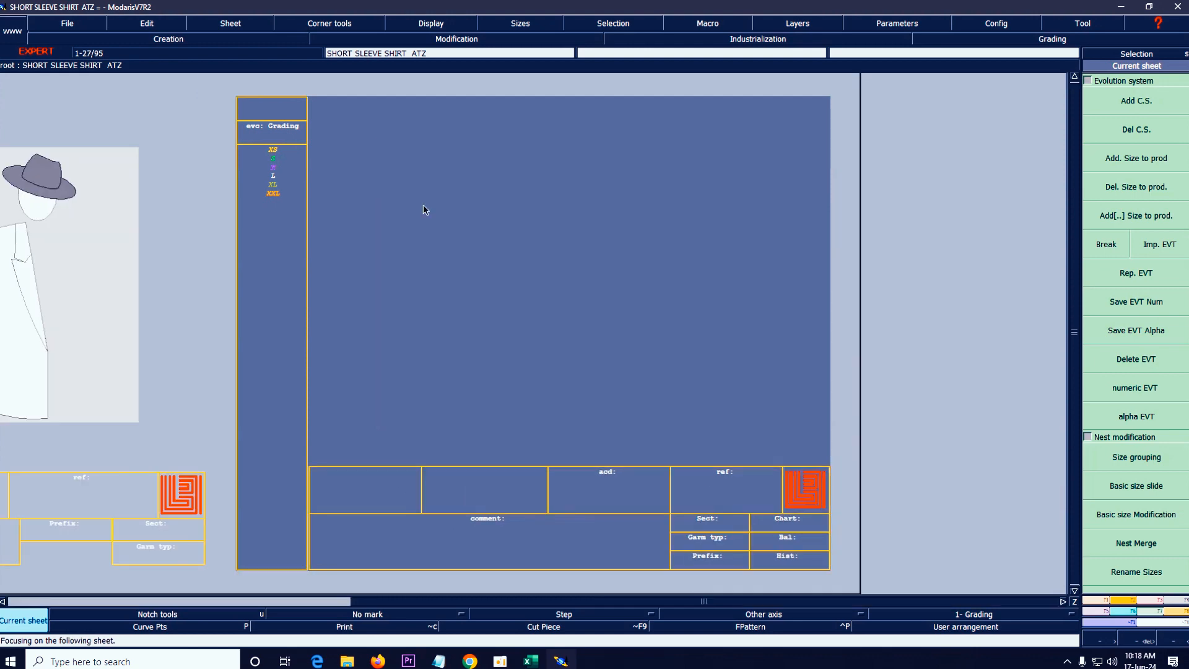
{"action": "key", "text": "Page_Up"}
{"action": "key", "text": "Page_Down"}
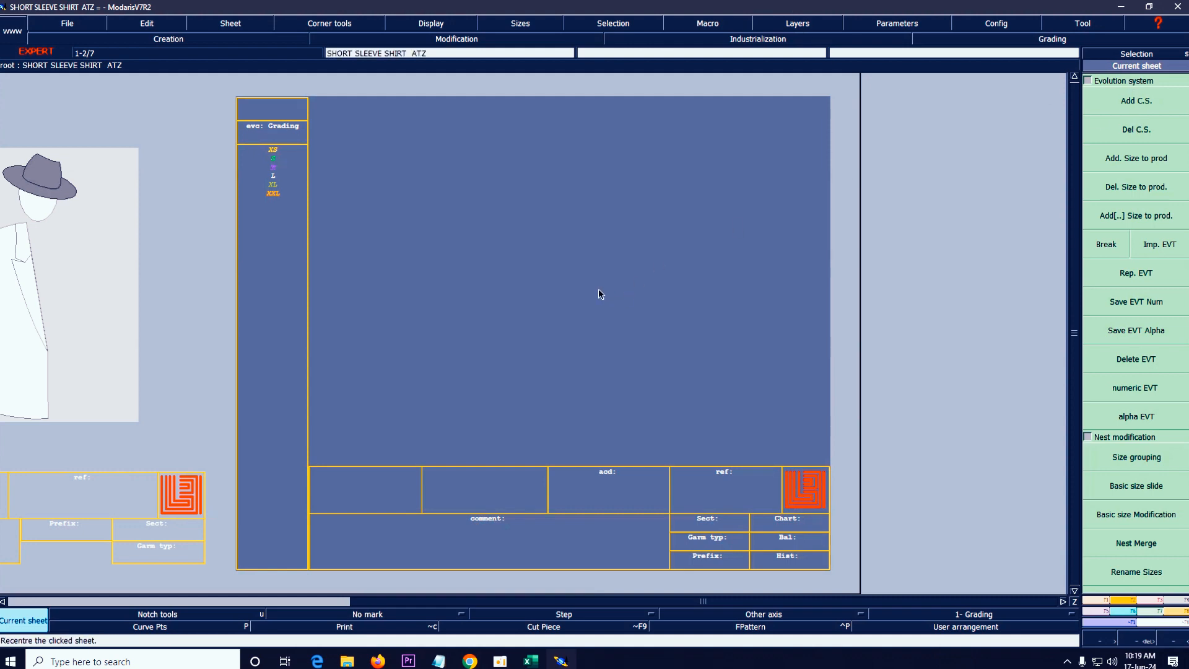
- Draw a rectangle 76 cm wide and 30.1 cm high on the blank sheet and recentre the sheet
{"action": "left_click", "coordinate": [1128, 601]}
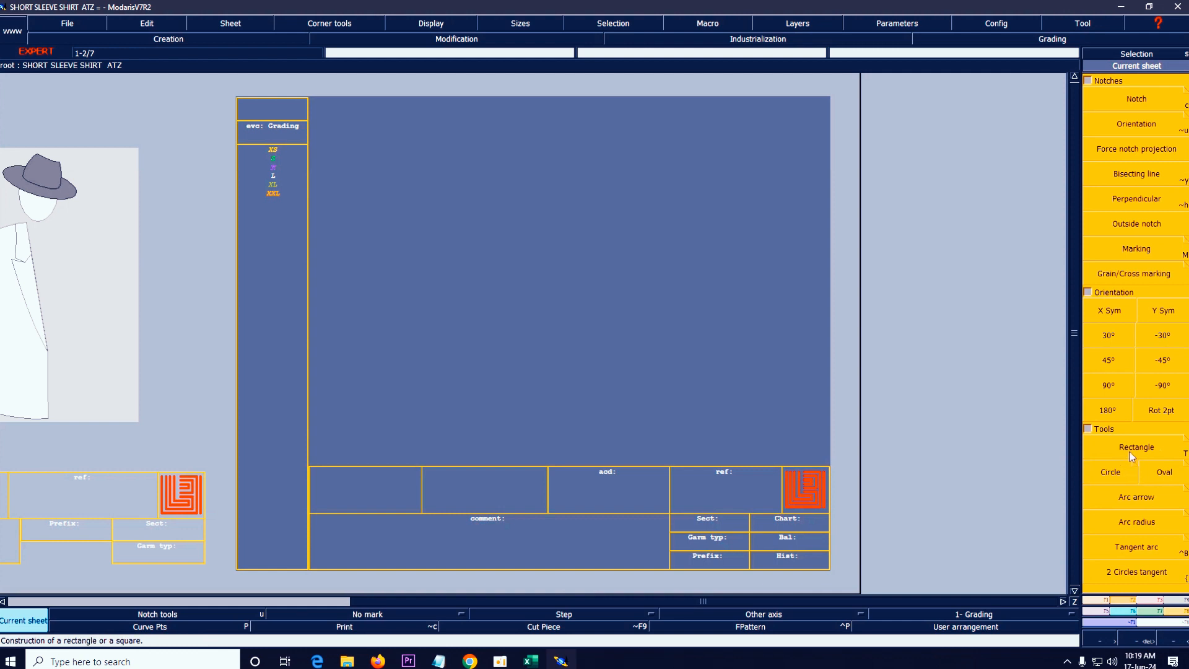
{"action": "left_click", "coordinate": [1131, 448]}
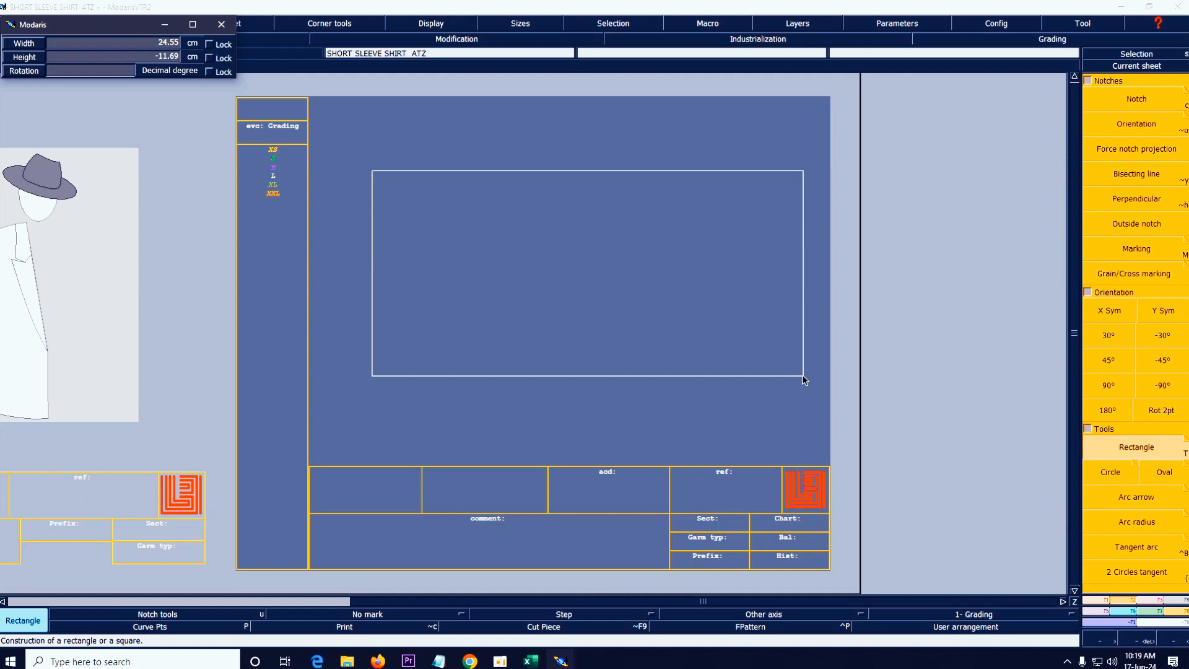
{"action": "key", "text": "Down"}
{"action": "key", "text": "Down"}
{"action": "key", "text": "Down"}
{"action": "type", "text": "30.1"}
{"action": "key", "text": "Return"}
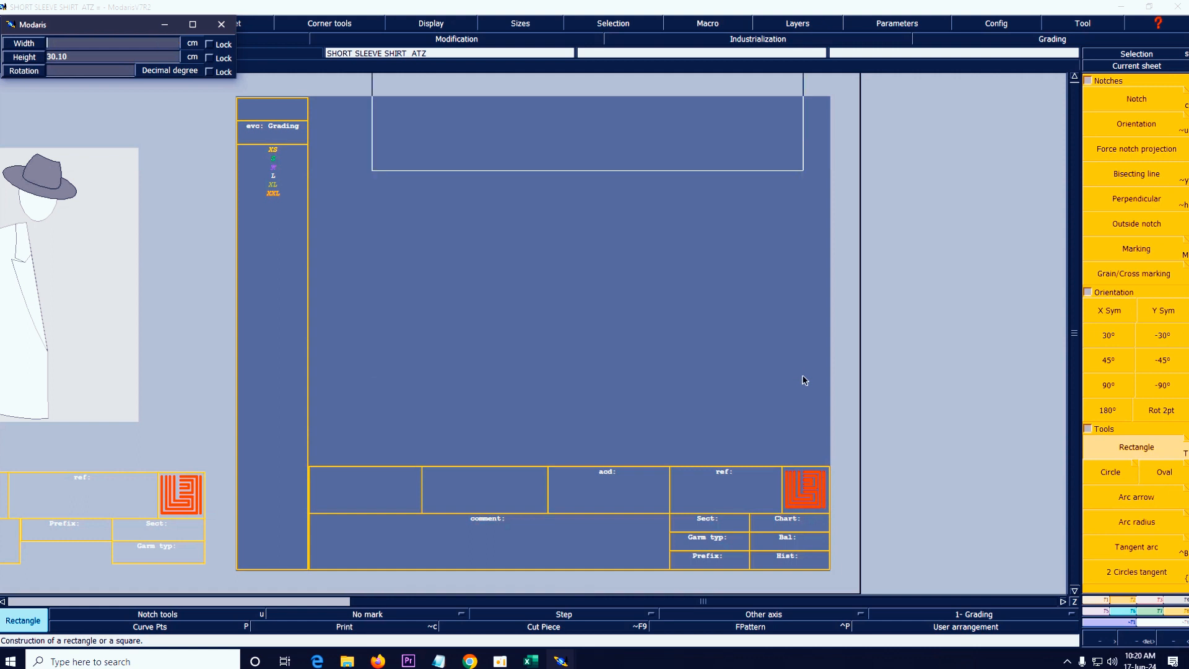
{"action": "type", "text": "76"}
{"action": "key", "text": "Return"}
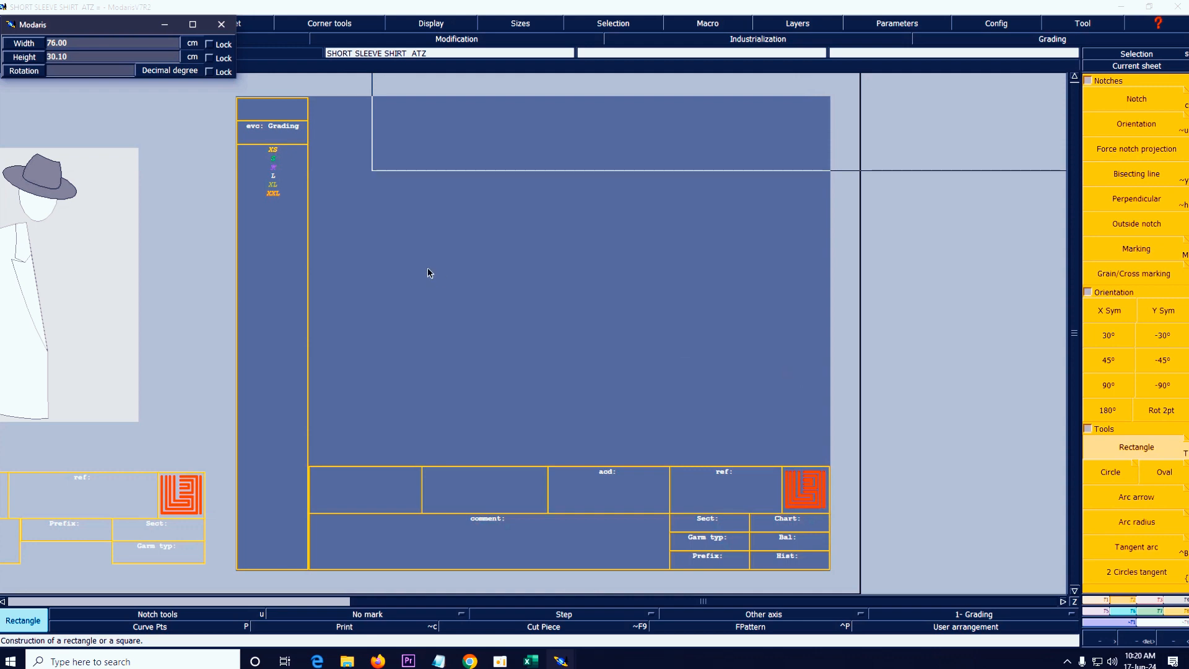
{"action": "left_click", "coordinate": [618, 273]}
{"action": "key", "text": "Home"}
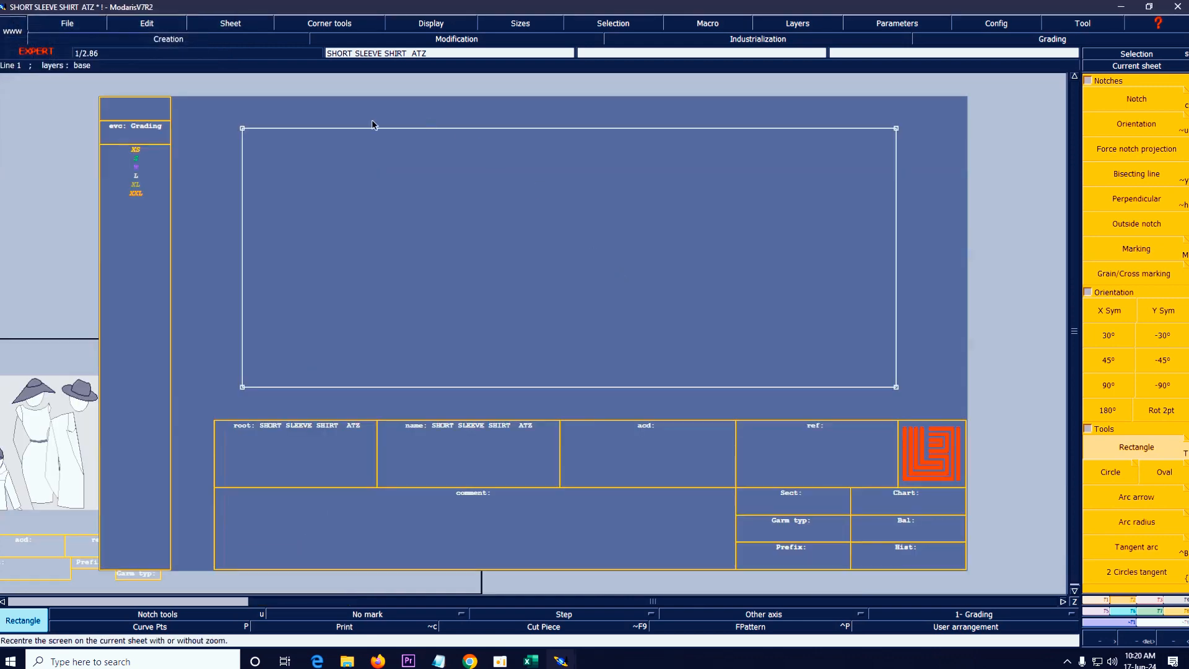
- Switch to the Excel measurement chart and review the size L sleeve biceps width, cuff width and cuff length
{"action": "key", "text": "y"}
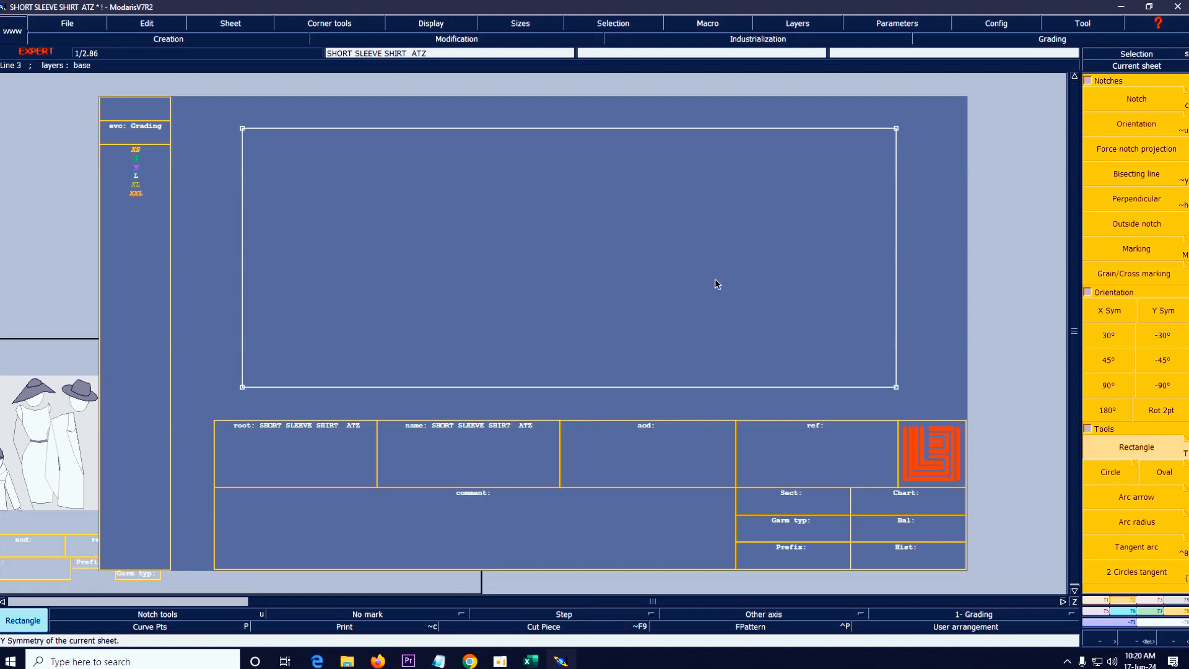
{"action": "left_click", "coordinate": [531, 661]}
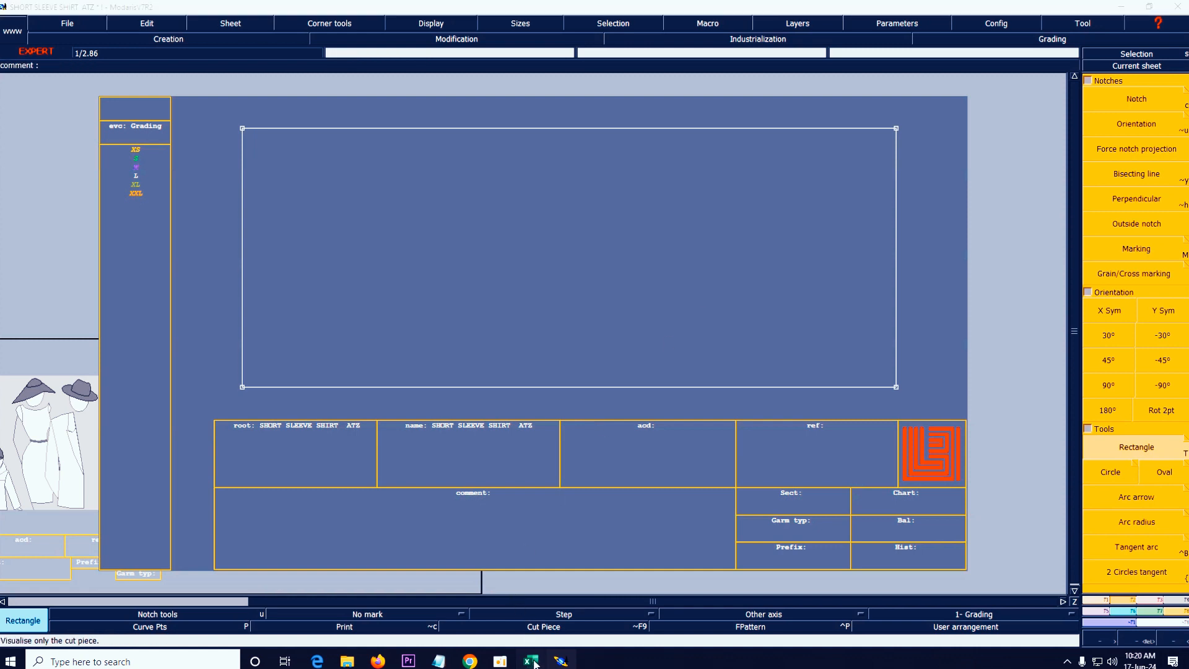
{"action": "scroll", "coordinate": [803, 417], "scroll_direction": "down", "scroll_amount": 2}
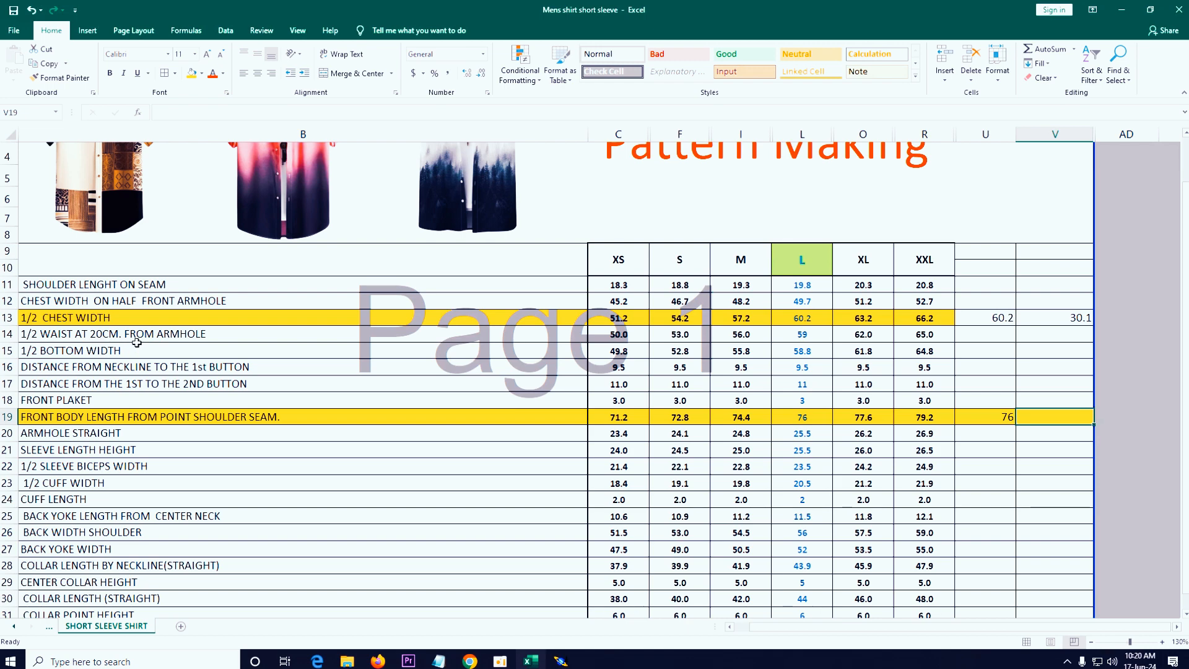
{"action": "scroll", "coordinate": [420, 375], "scroll_direction": "up", "scroll_amount": 1}
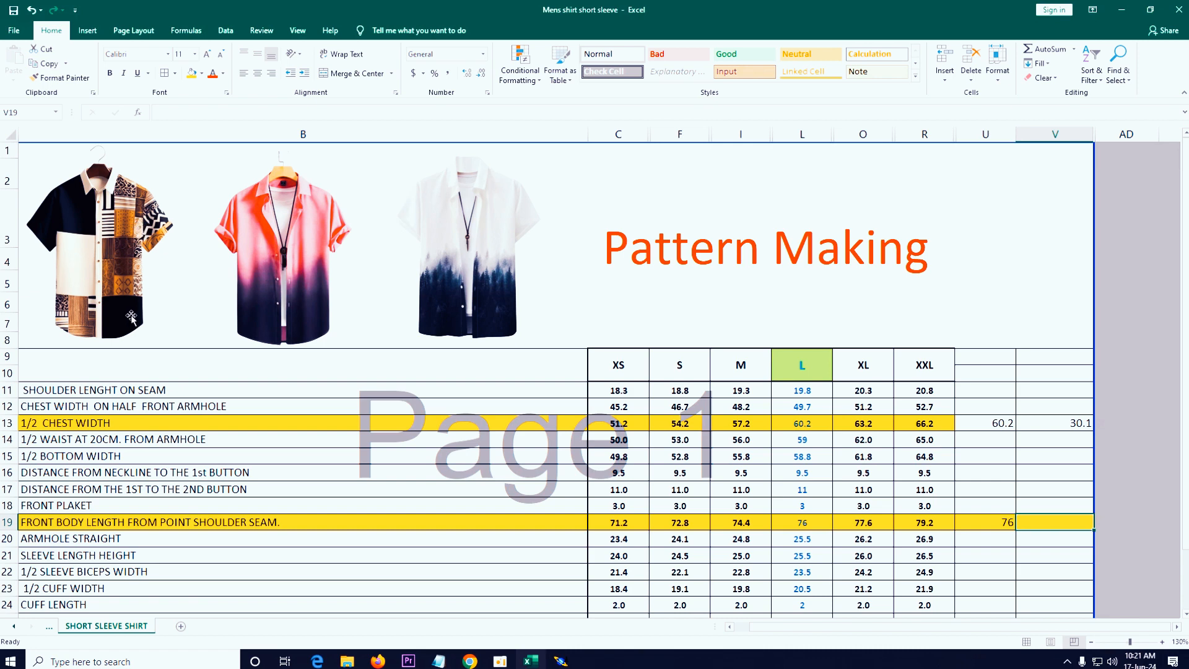
{"action": "scroll", "coordinate": [216, 306], "scroll_direction": "down", "scroll_amount": 3}
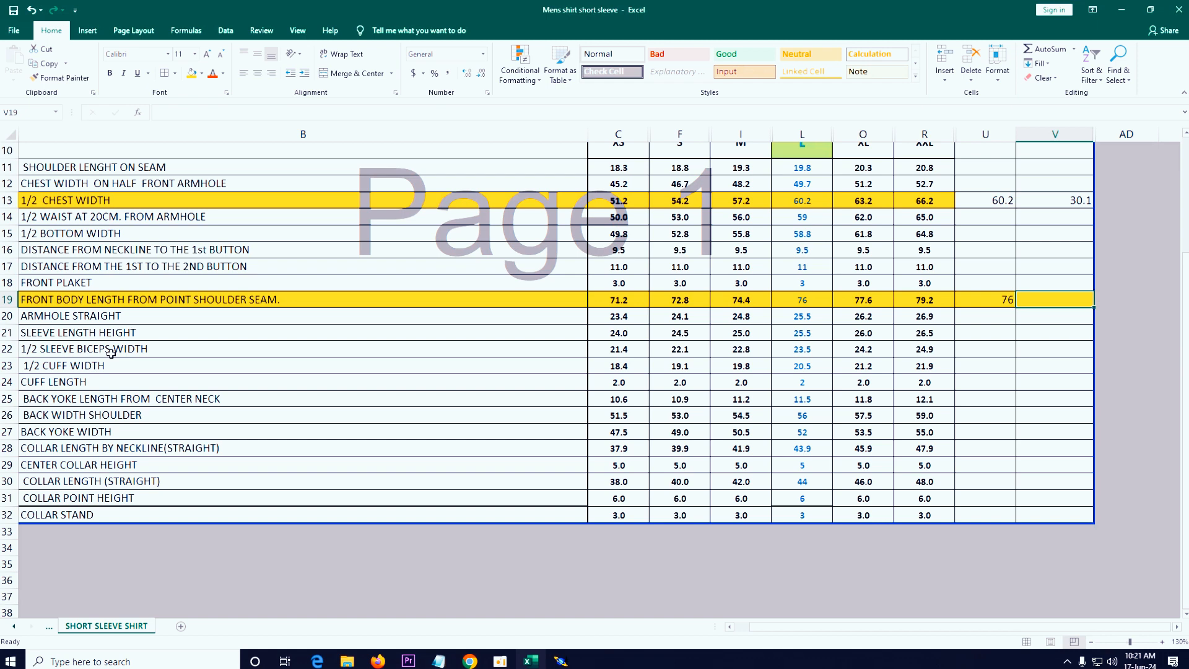
{"action": "left_click", "coordinate": [809, 367]}
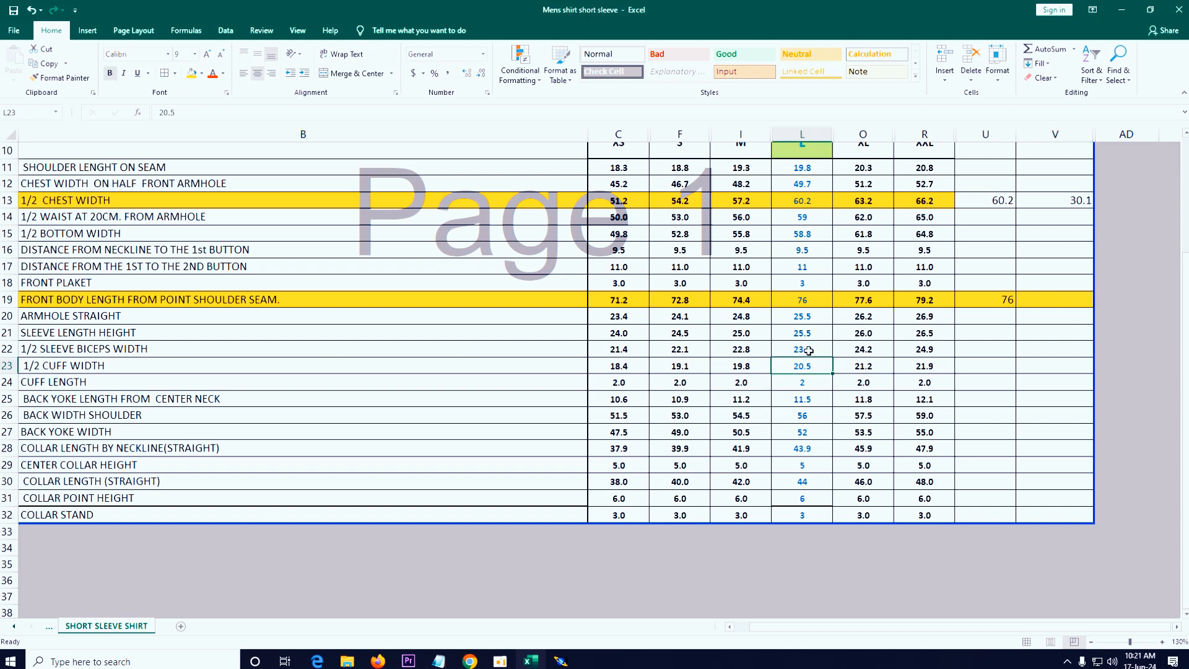
{"action": "left_click", "coordinate": [809, 351]}
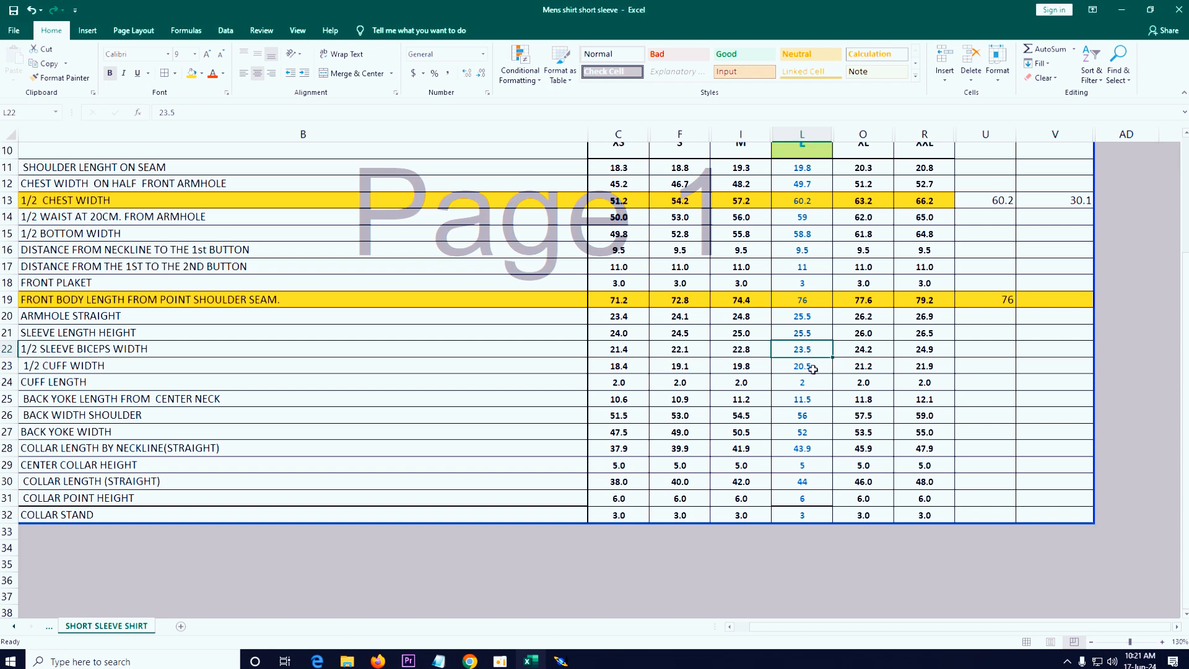
{"action": "left_click", "coordinate": [813, 369]}
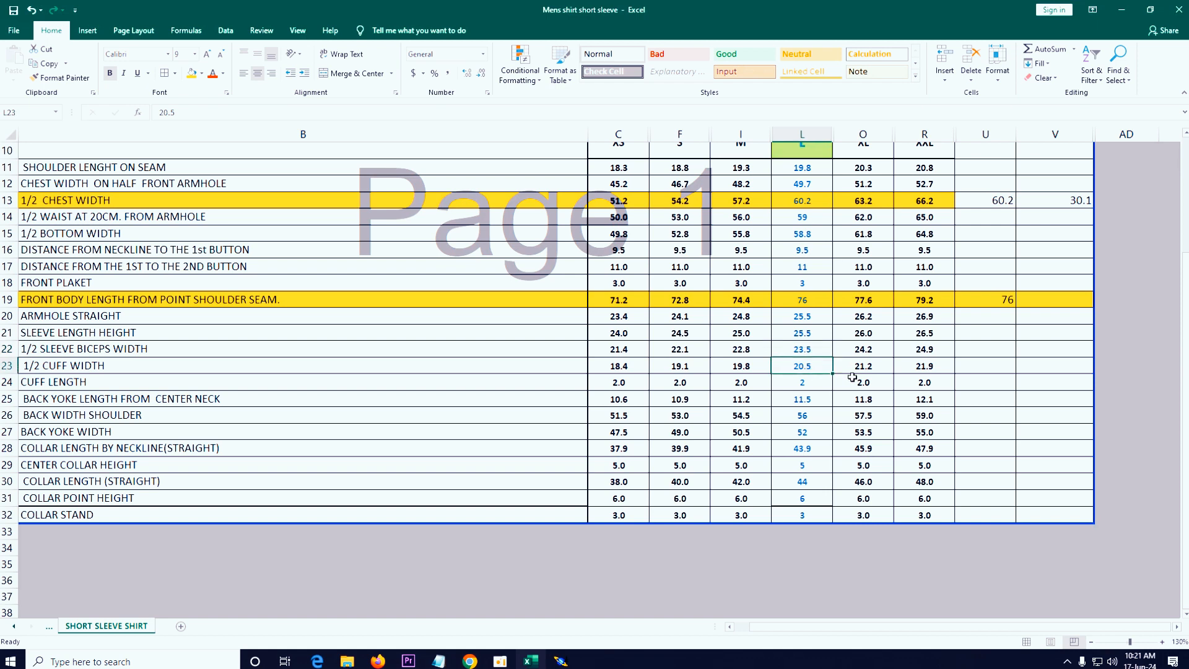
{"action": "left_click", "coordinate": [809, 384]}
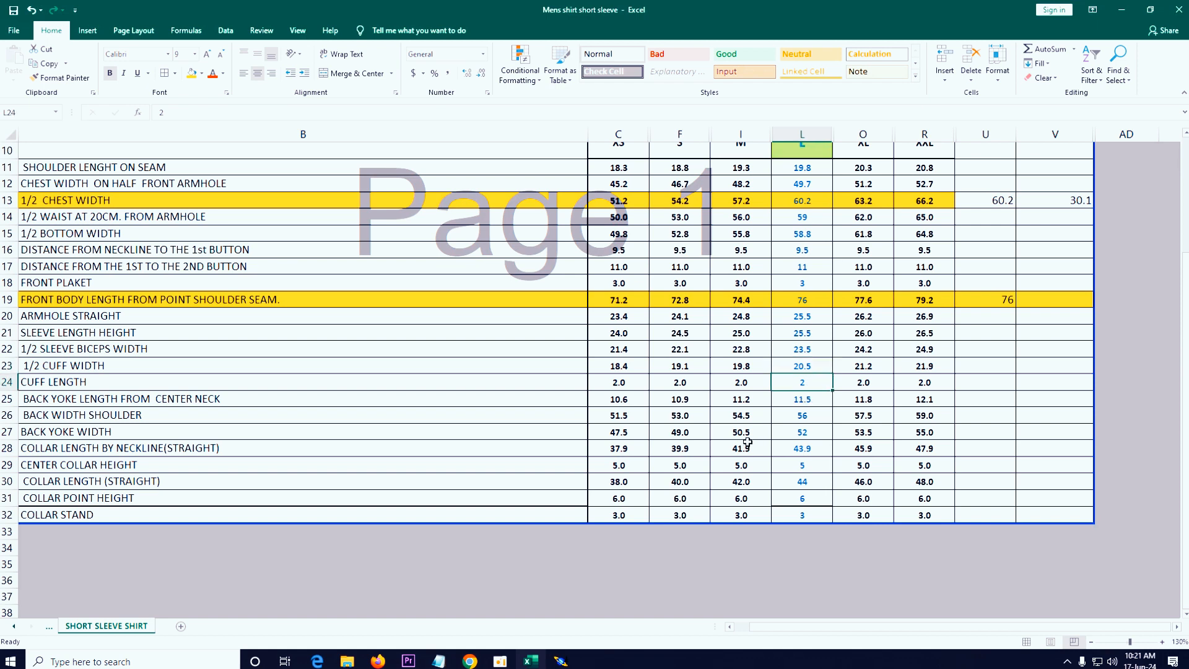
- Check the size L values for back yoke length from center neck and back width shoulder
{"action": "left_click", "coordinate": [593, 400]}
{"action": "left_click", "coordinate": [310, 399]}
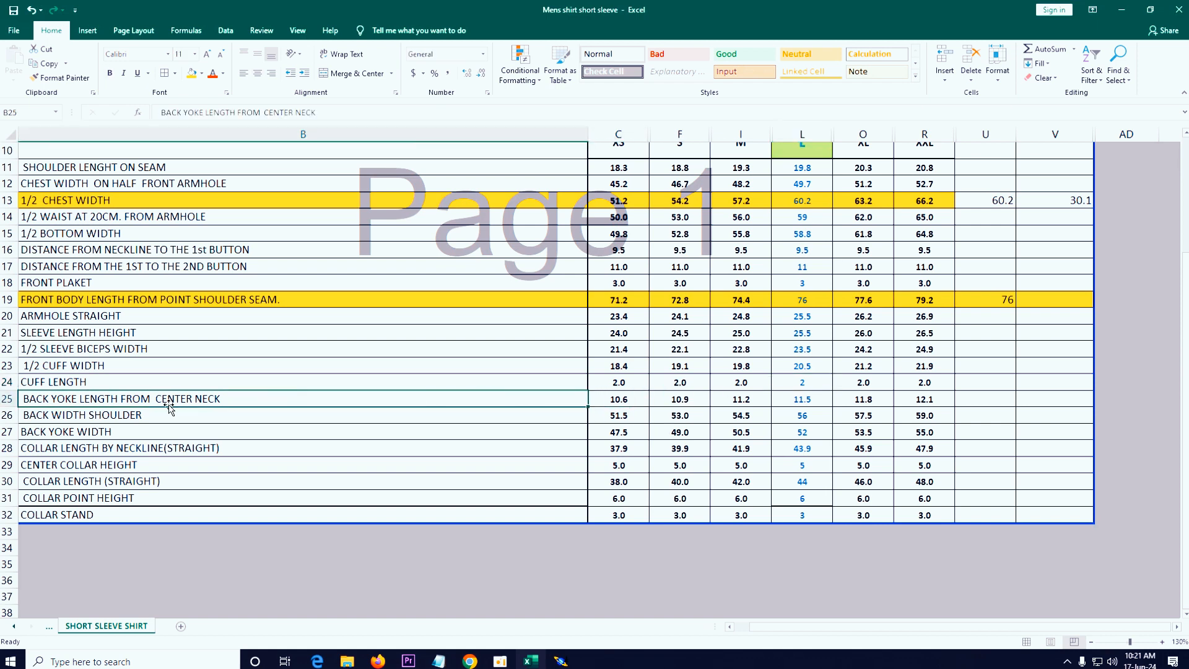
{"action": "left_click", "coordinate": [807, 402]}
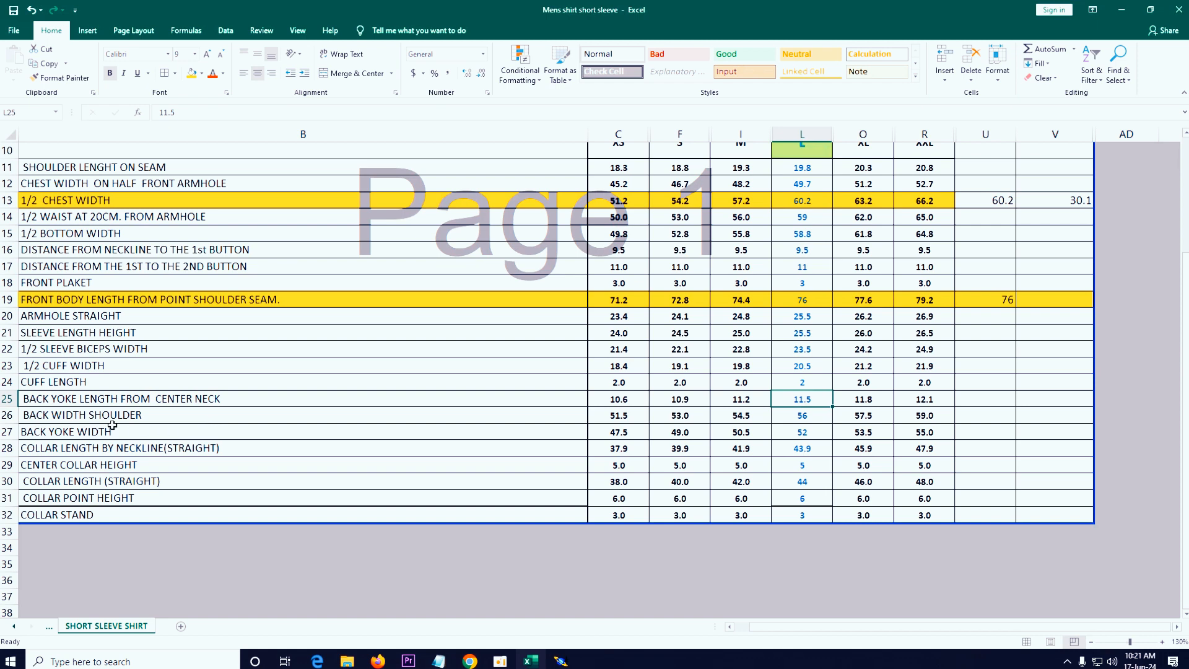
{"action": "left_click", "coordinate": [83, 418]}
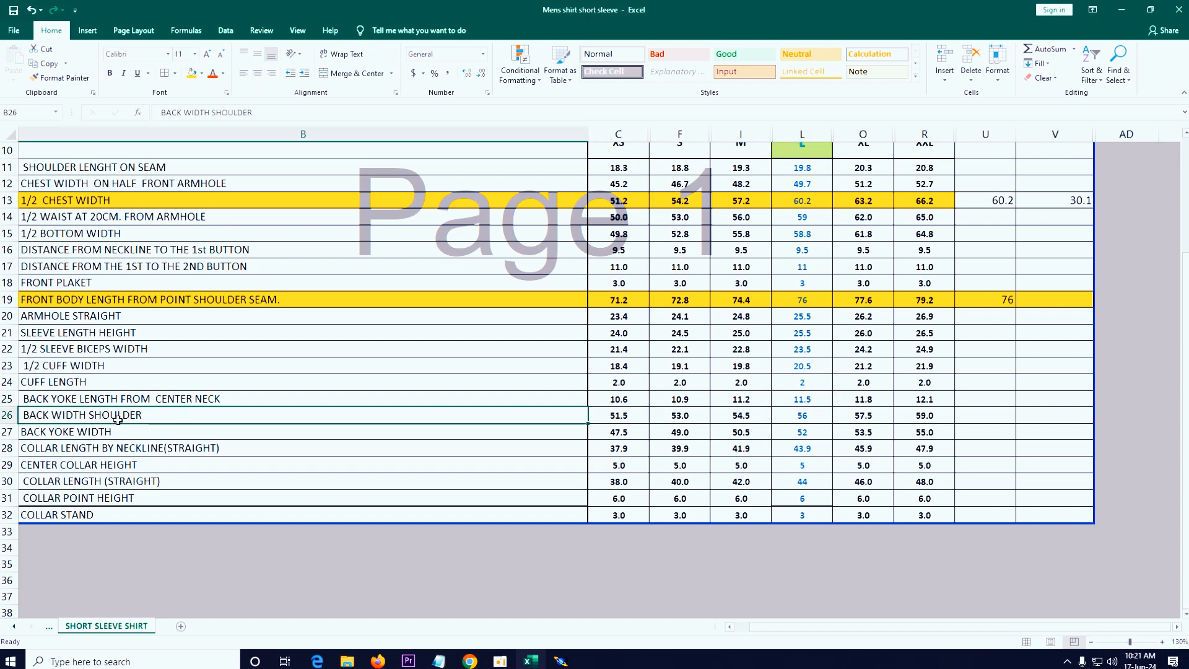
{"action": "left_click", "coordinate": [804, 414]}
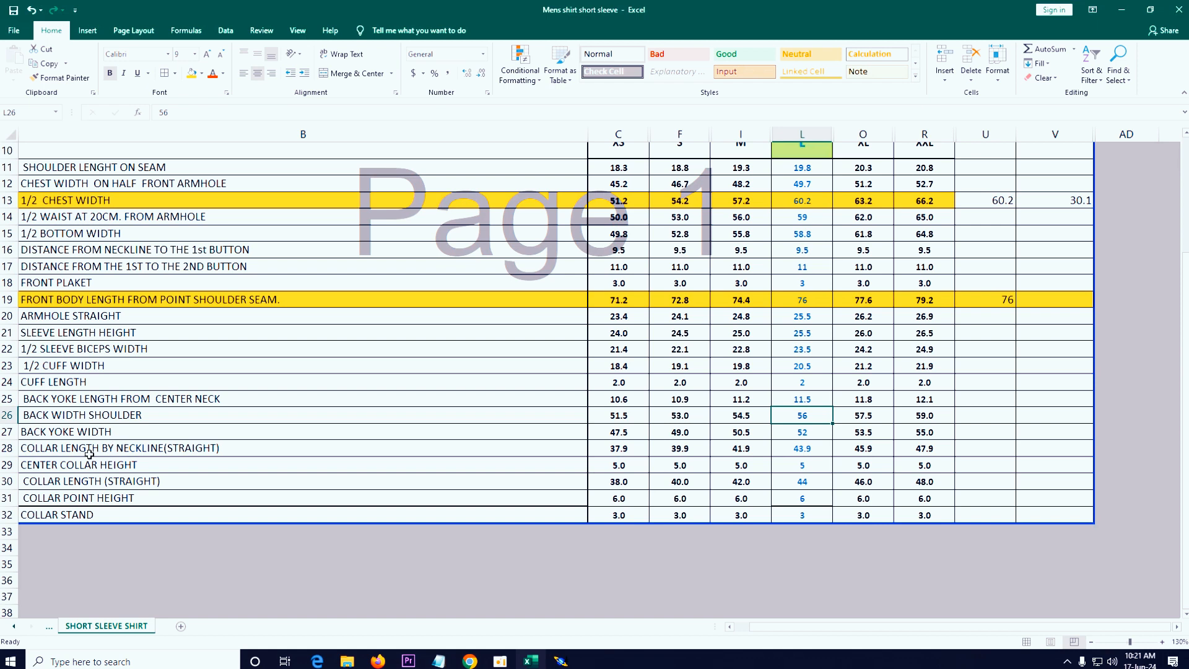
- Review the collar measurement rows down to the collar stand and select the size L collar length by neckline
{"action": "left_click", "coordinate": [142, 449]}
{"action": "left_click", "coordinate": [98, 474]}
{"action": "key", "text": "ctrl+c"}
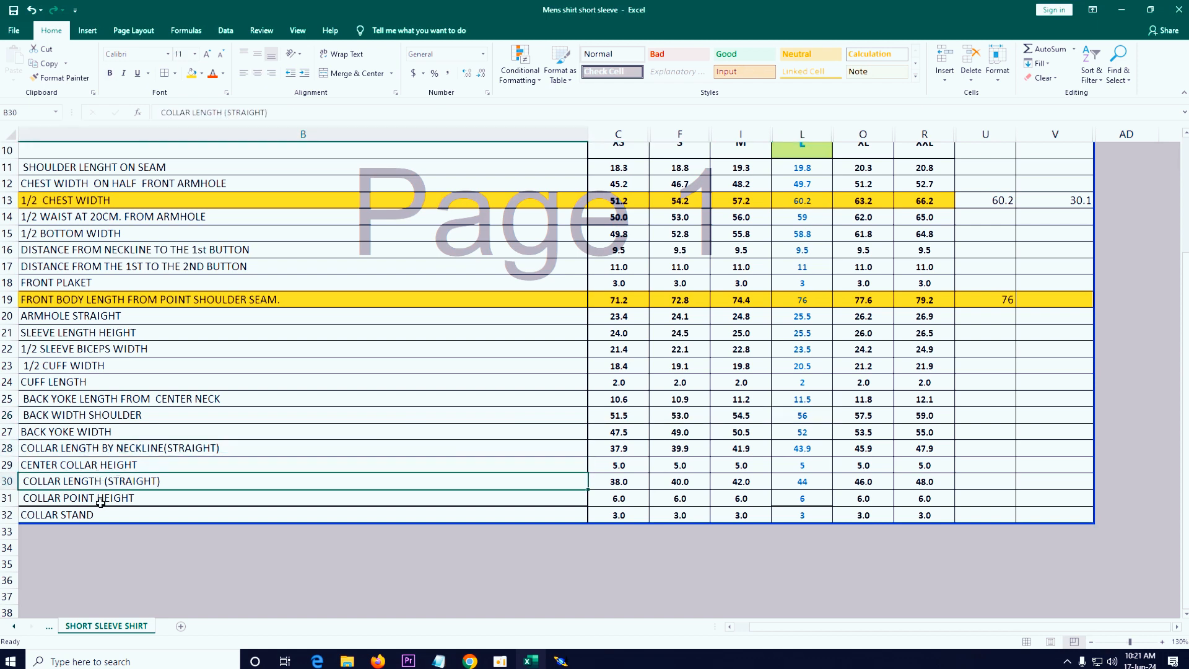
{"action": "left_click", "coordinate": [79, 513]}
{"action": "key", "text": "Escape"}
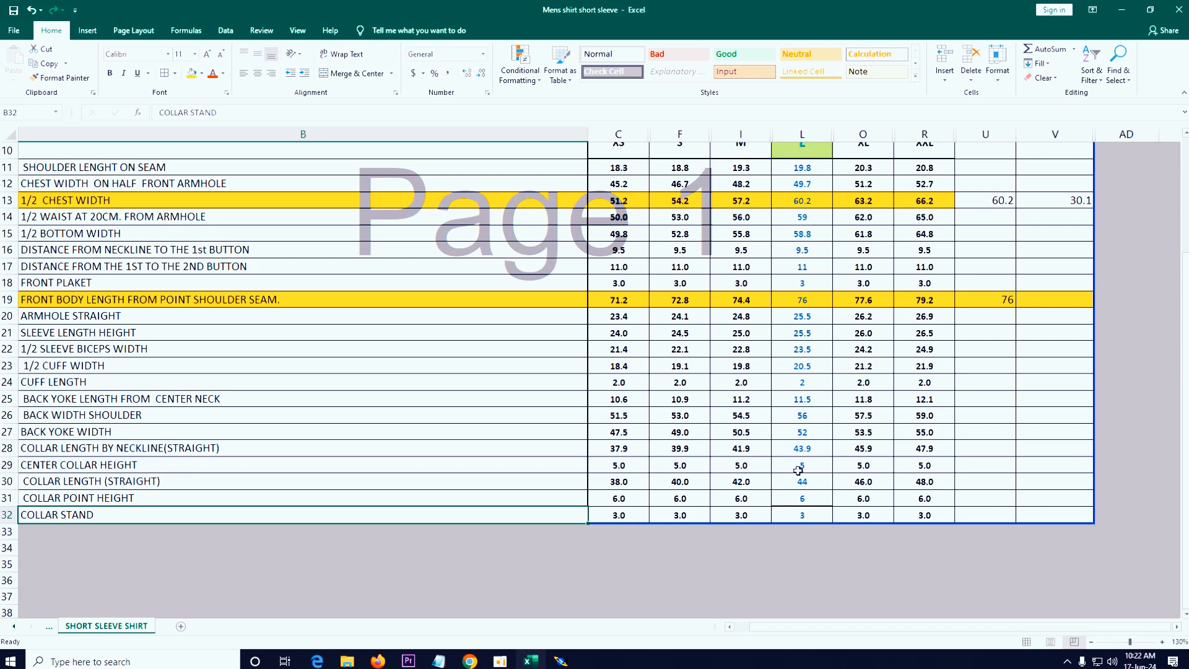
{"action": "left_click", "coordinate": [98, 420]}
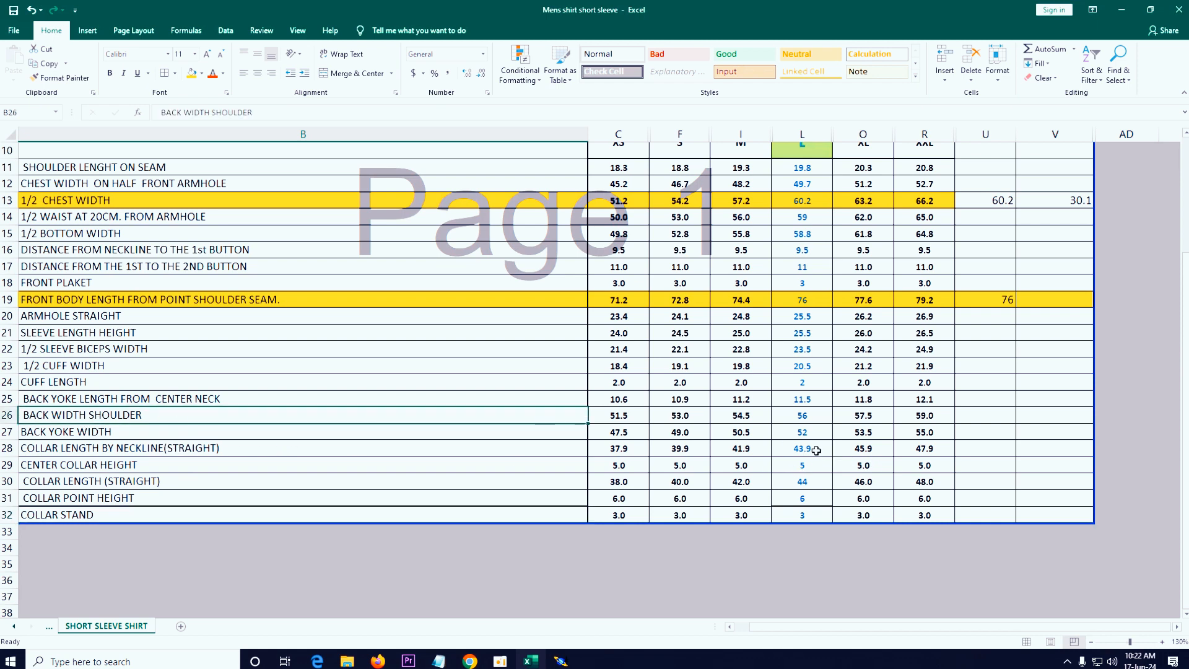
{"action": "left_click", "coordinate": [120, 454]}
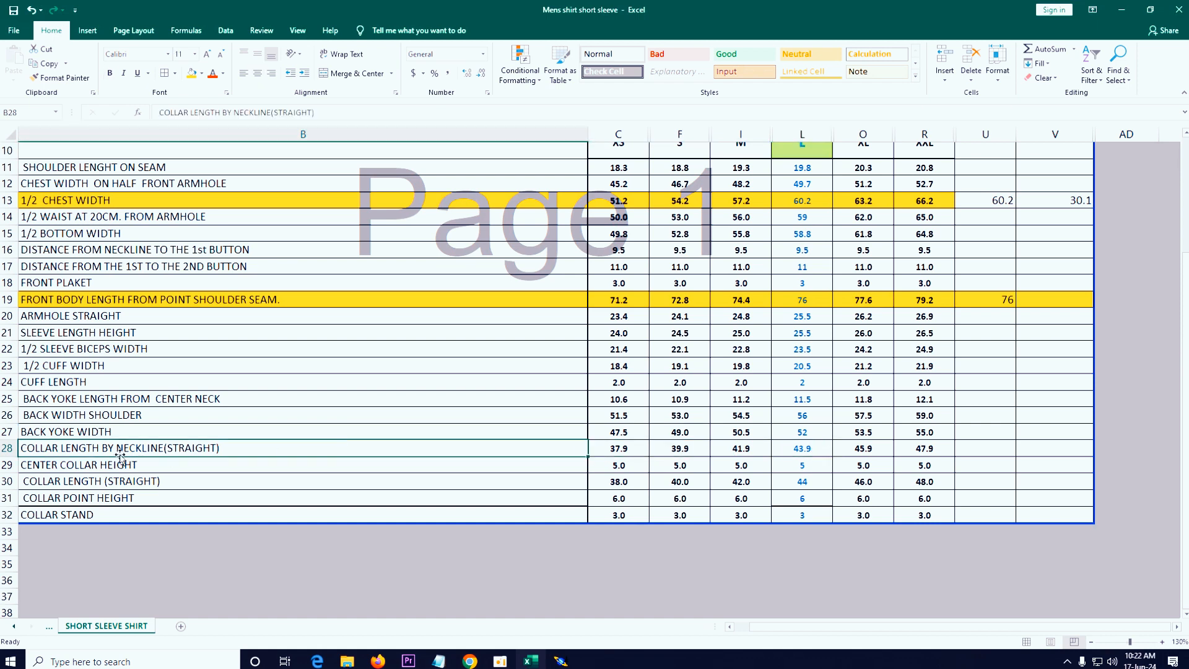
{"action": "left_click", "coordinate": [816, 452]}
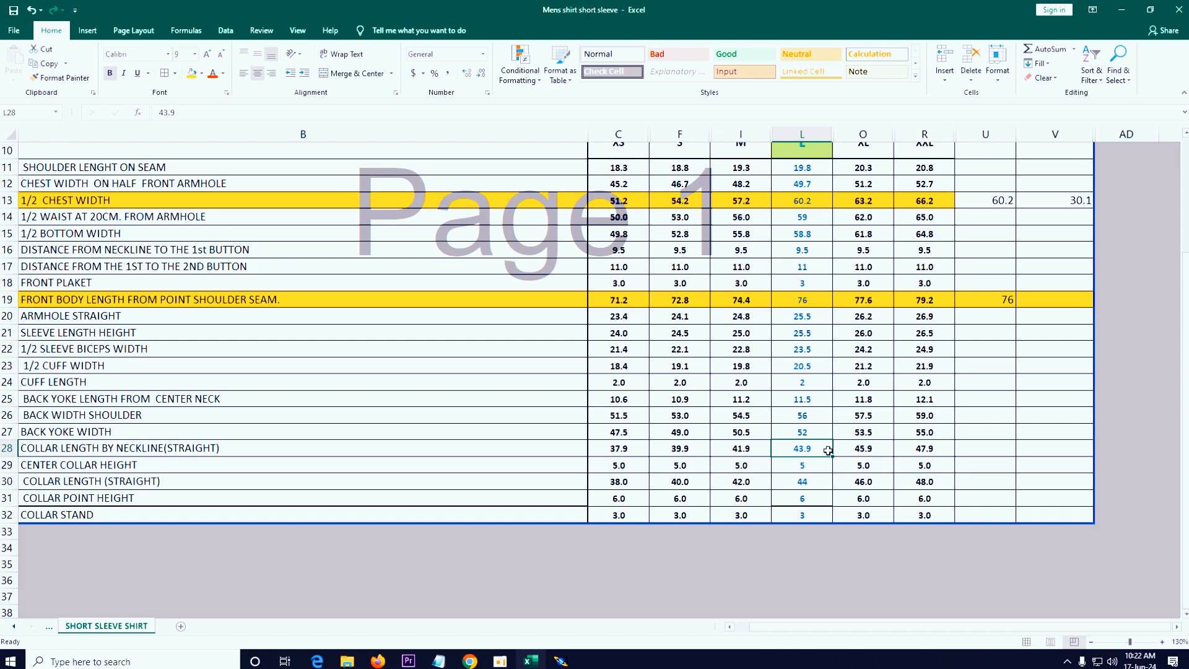
- Calculate one fifth of the size L collar length by neckline in cell U22 with the formula =43.9/5
{"action": "left_click", "coordinate": [977, 350]}
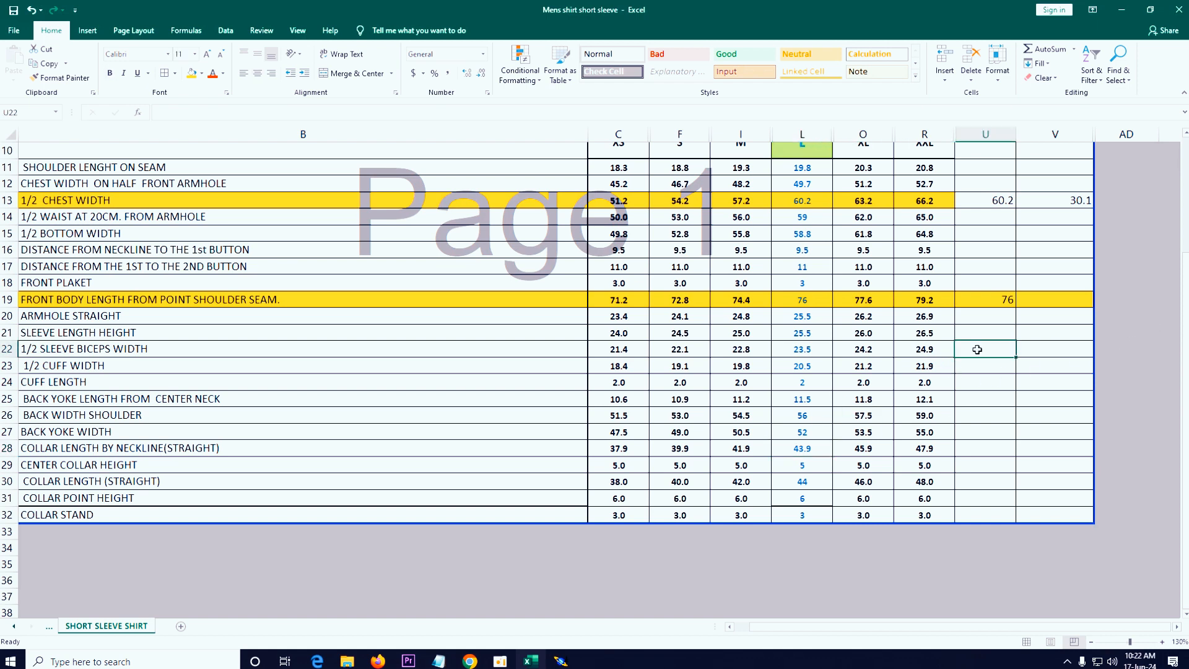
{"action": "type", "text": "43.9"}
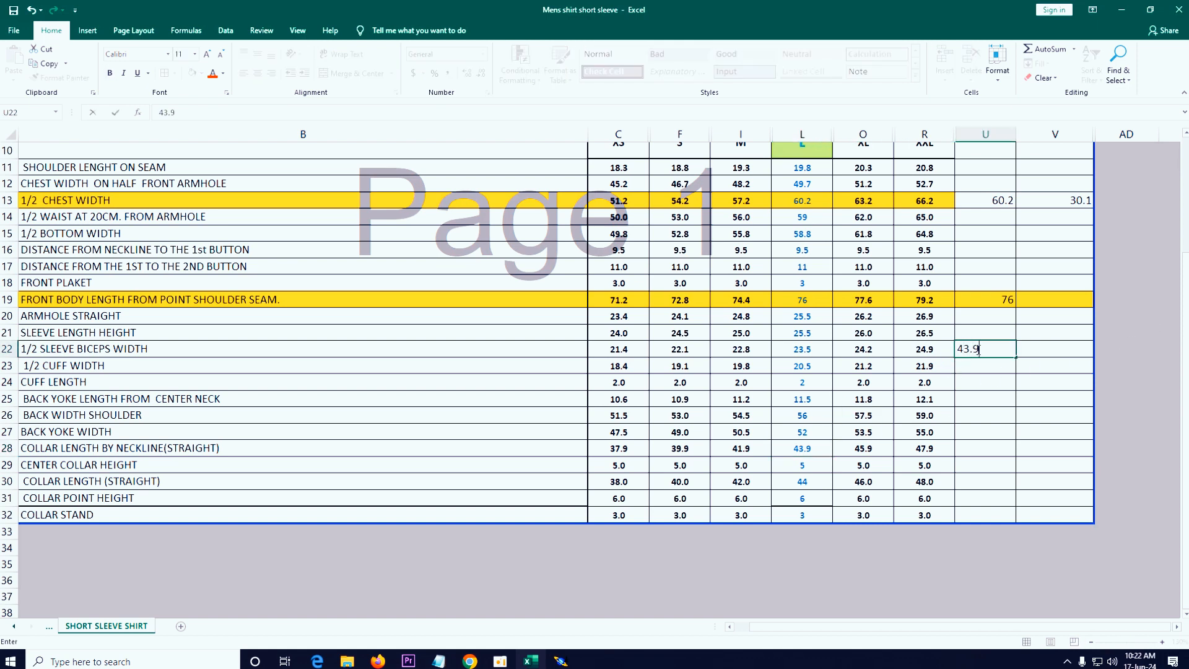
{"action": "key", "text": "BackSpace"}
{"action": "key", "text": "BackSpace"}
{"action": "key", "text": "BackSpace"}
{"action": "key", "text": "BackSpace"}
{"action": "type", "text": "="}
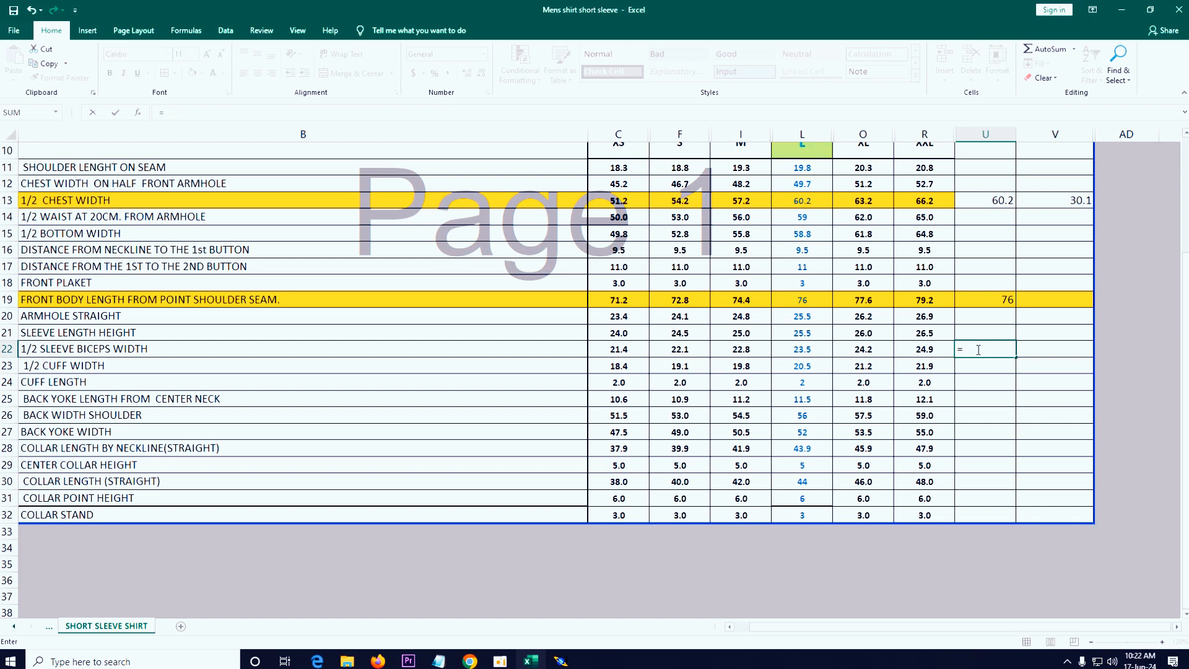
{"action": "type", "text": "43.9/5"}
{"action": "key", "text": "Return"}
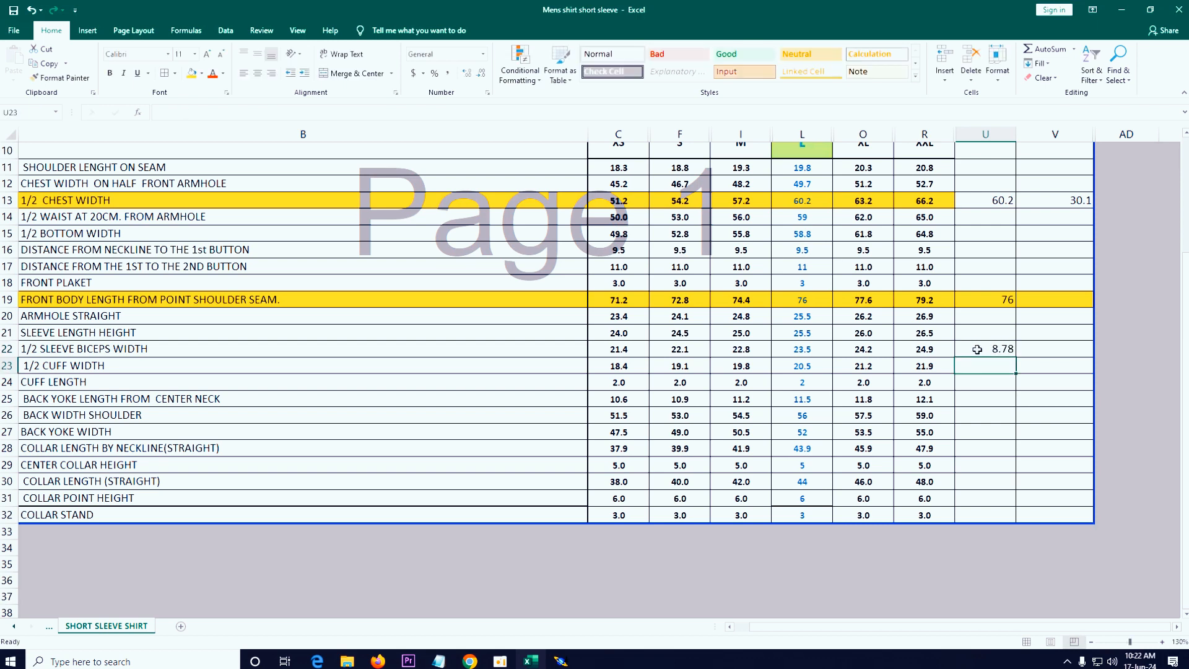
{"action": "left_click", "coordinate": [978, 349]}
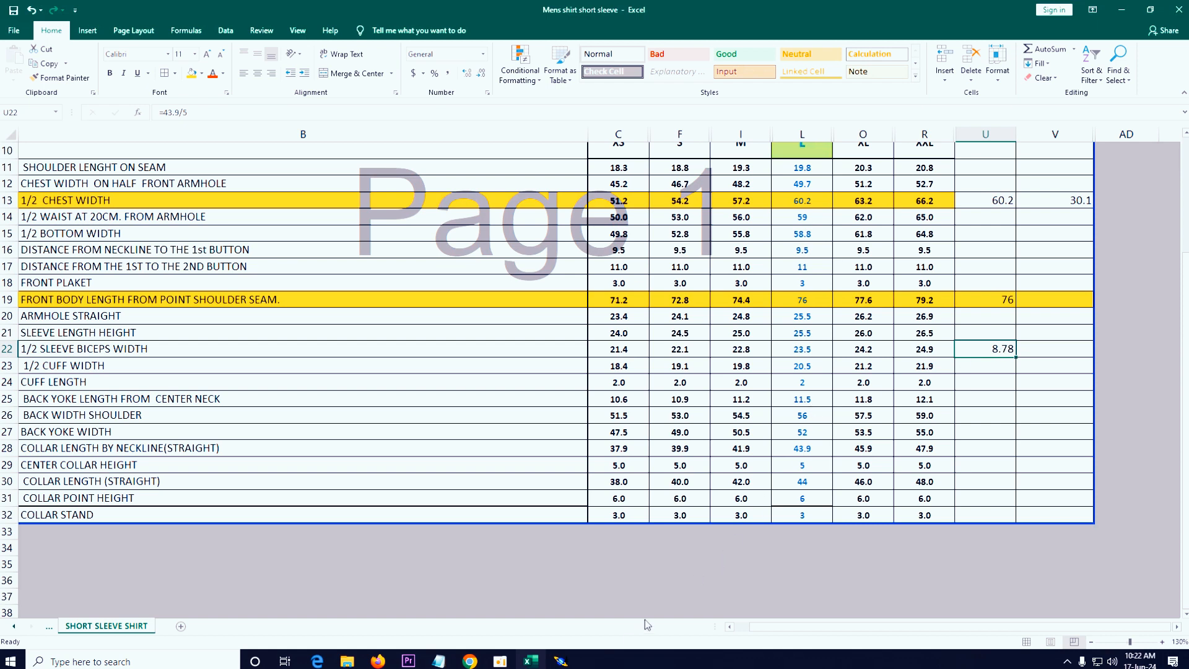
- Switch to Modaris and create two parallels inside the rectangle from its left edge, the nearer one at a distance of 1.5 cm
{"action": "left_click", "coordinate": [561, 660]}
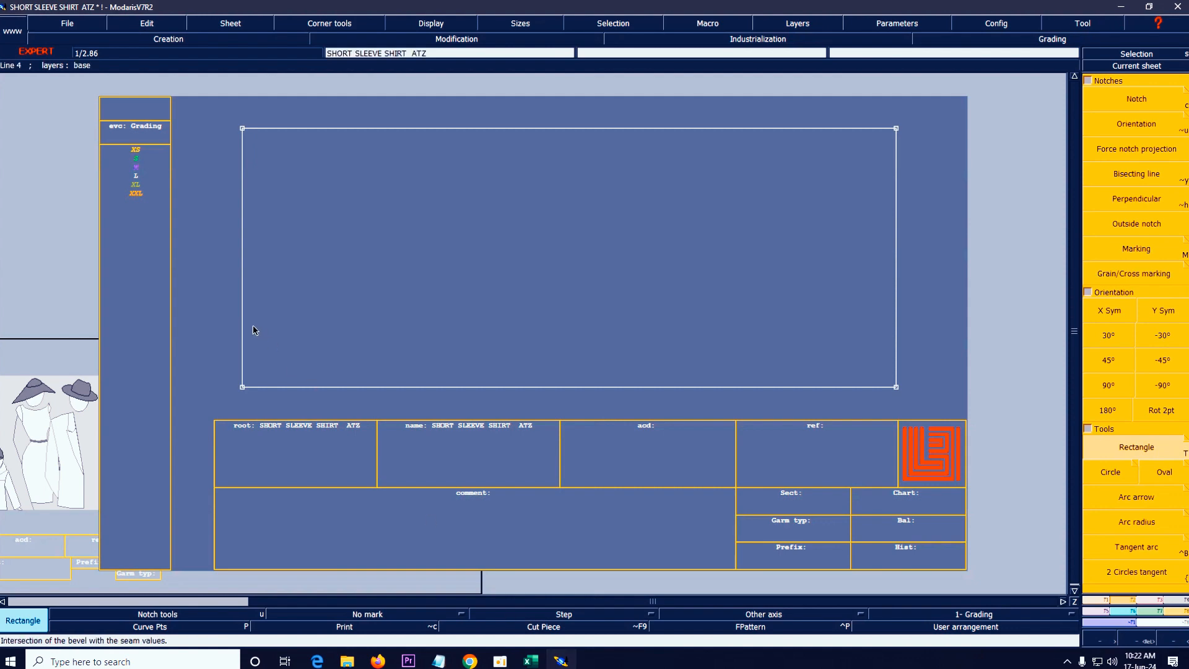
{"action": "left_click", "coordinate": [1099, 601]}
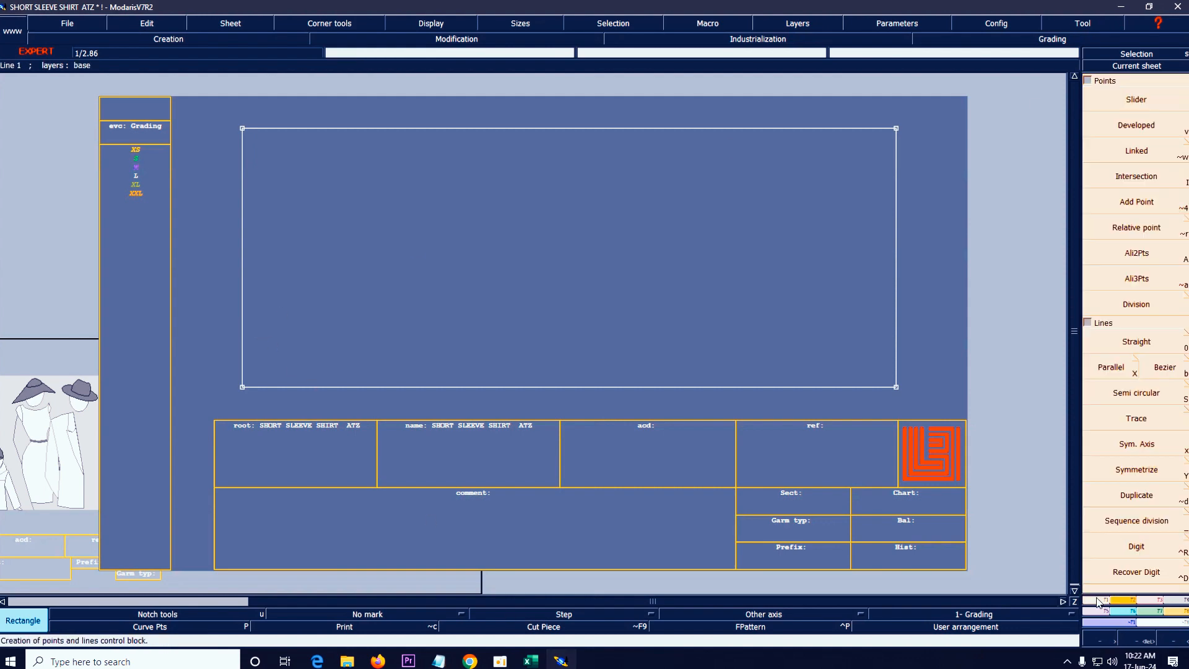
{"action": "left_click", "coordinate": [1111, 367]}
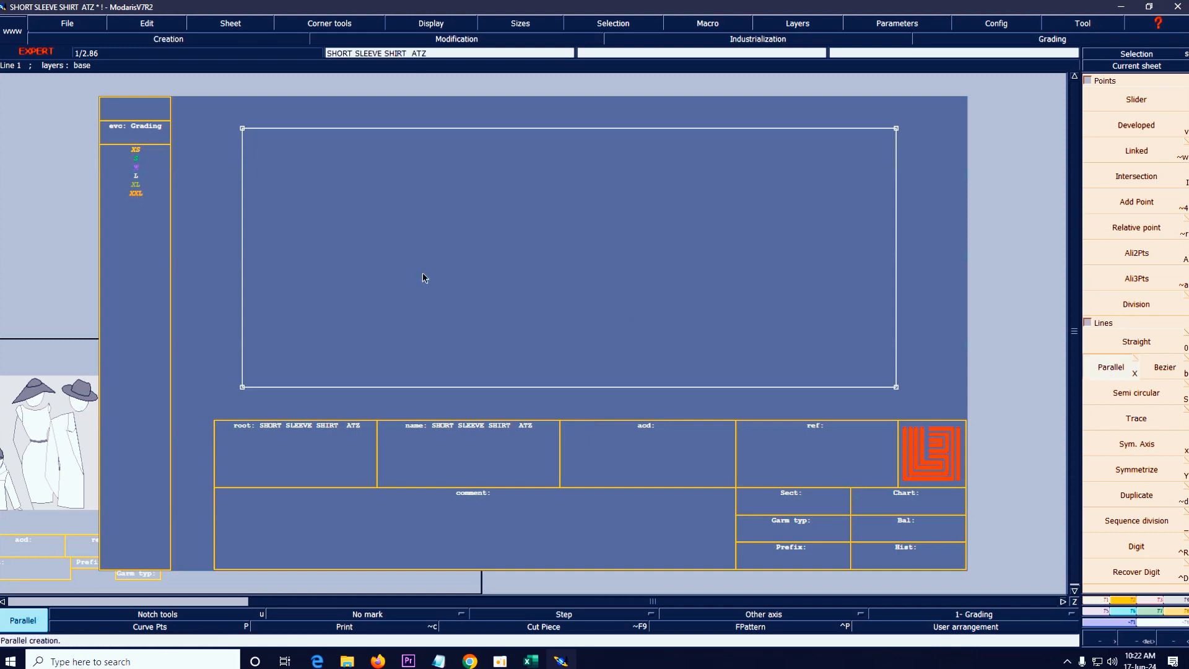
{"action": "left_click", "coordinate": [241, 271]}
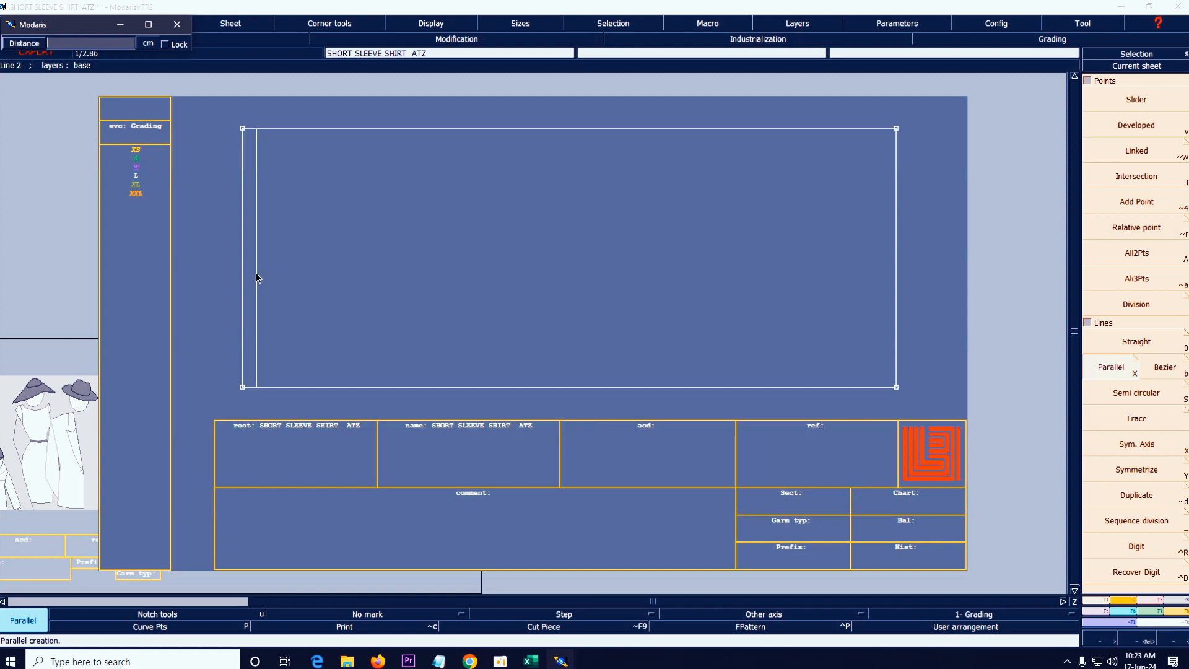
{"action": "key", "text": "Return"}
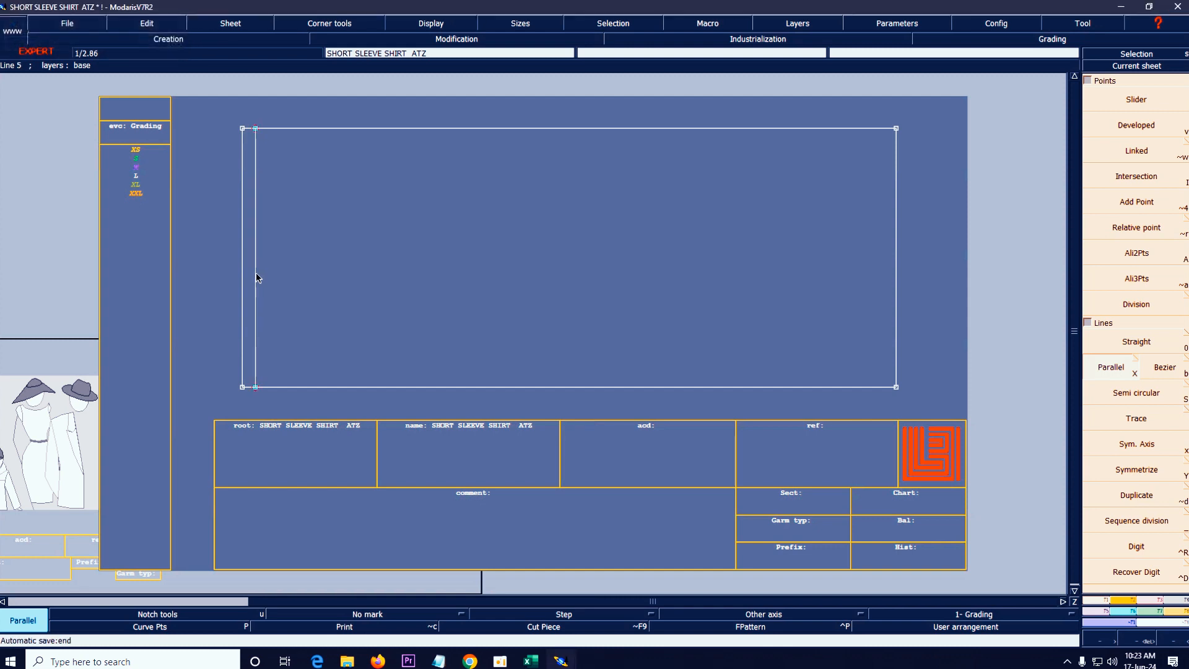
{"action": "left_click", "coordinate": [242, 292]}
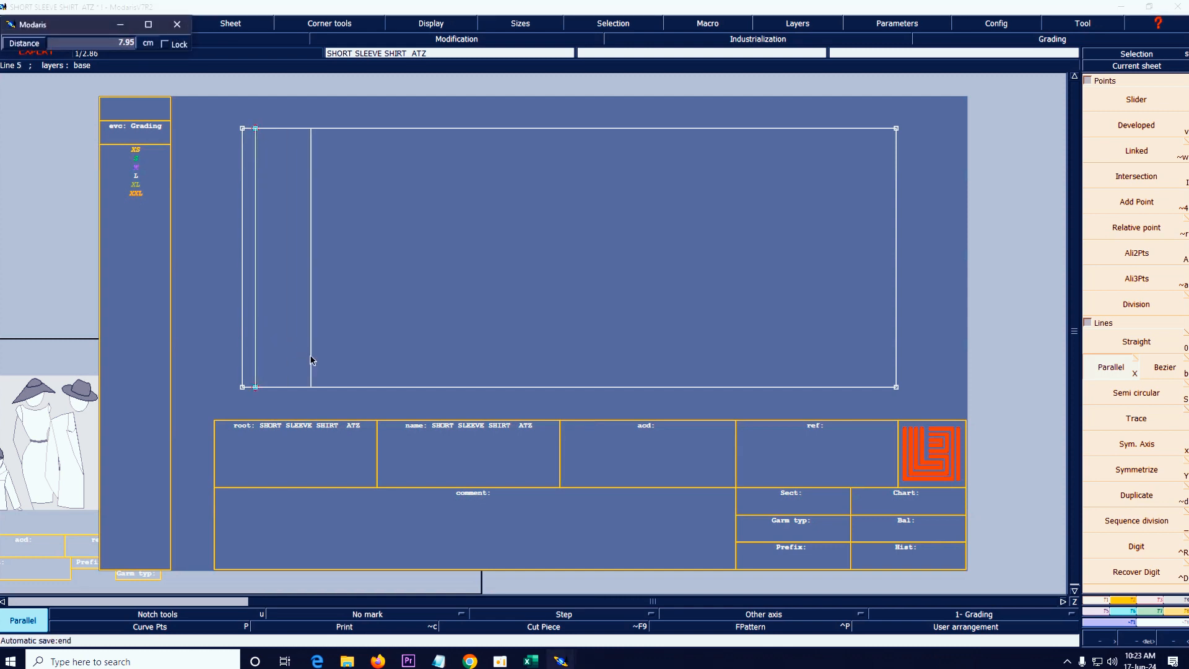
{"action": "type", "text": "1.50"}
{"action": "key", "text": "Return"}
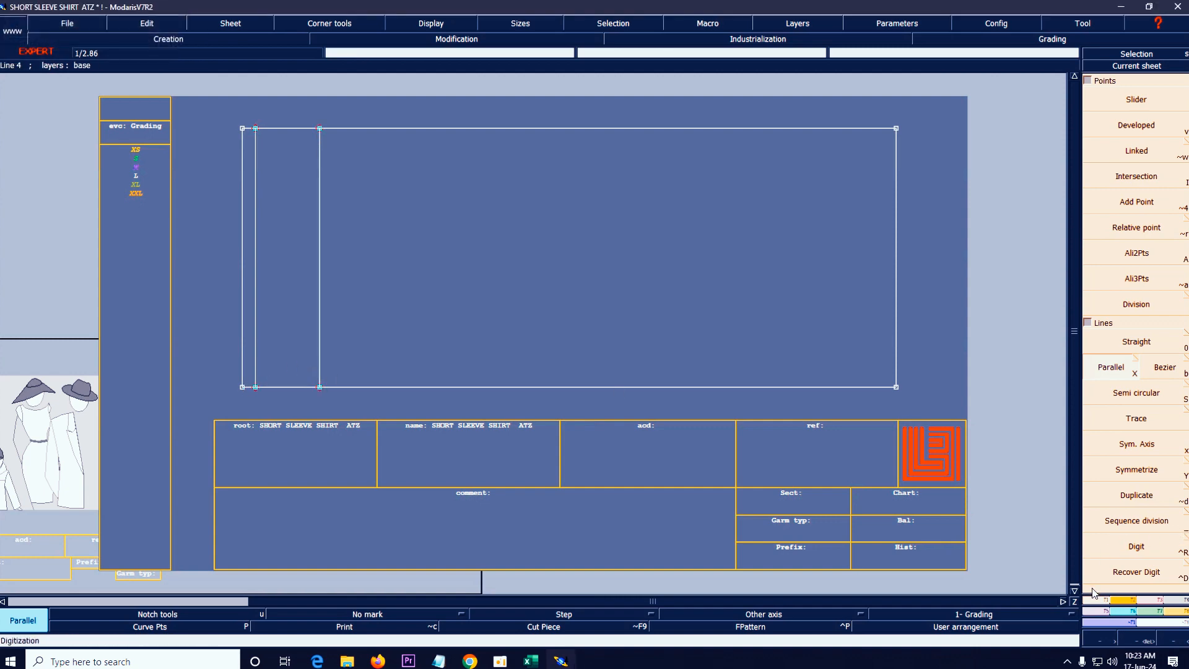
- Place a developed point on the rectangle's left edge, measured upward from the lower-left corner
{"action": "left_click", "coordinate": [1136, 125]}
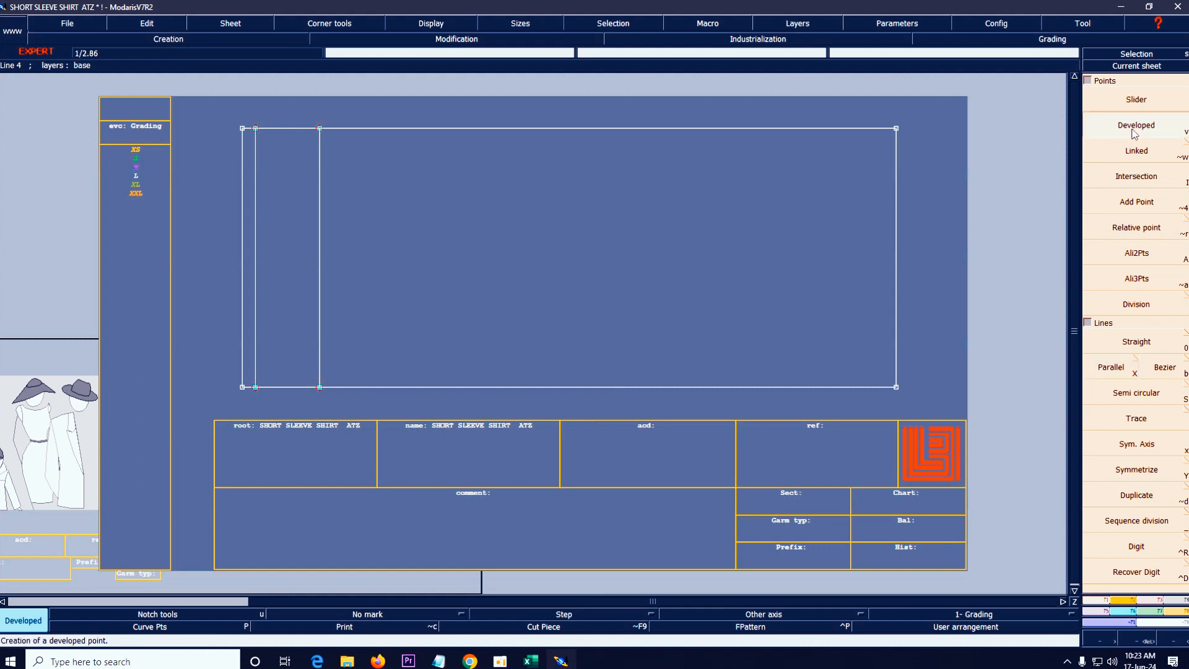
{"action": "left_click", "coordinate": [242, 390]}
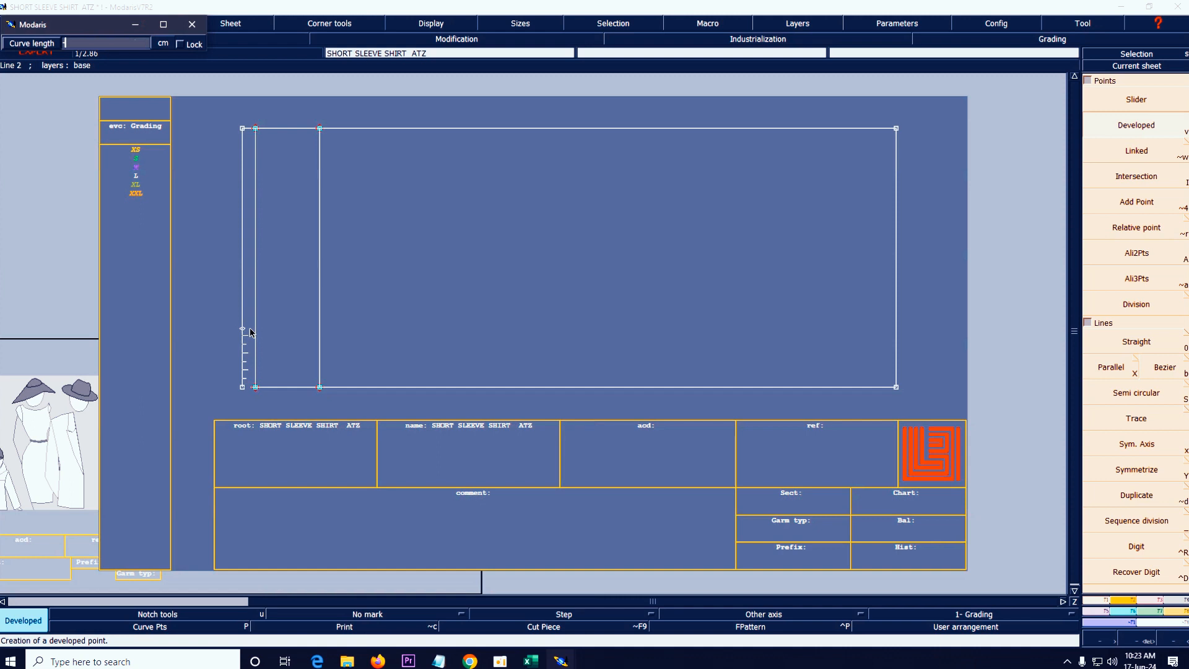
{"action": "key", "text": "Return"}
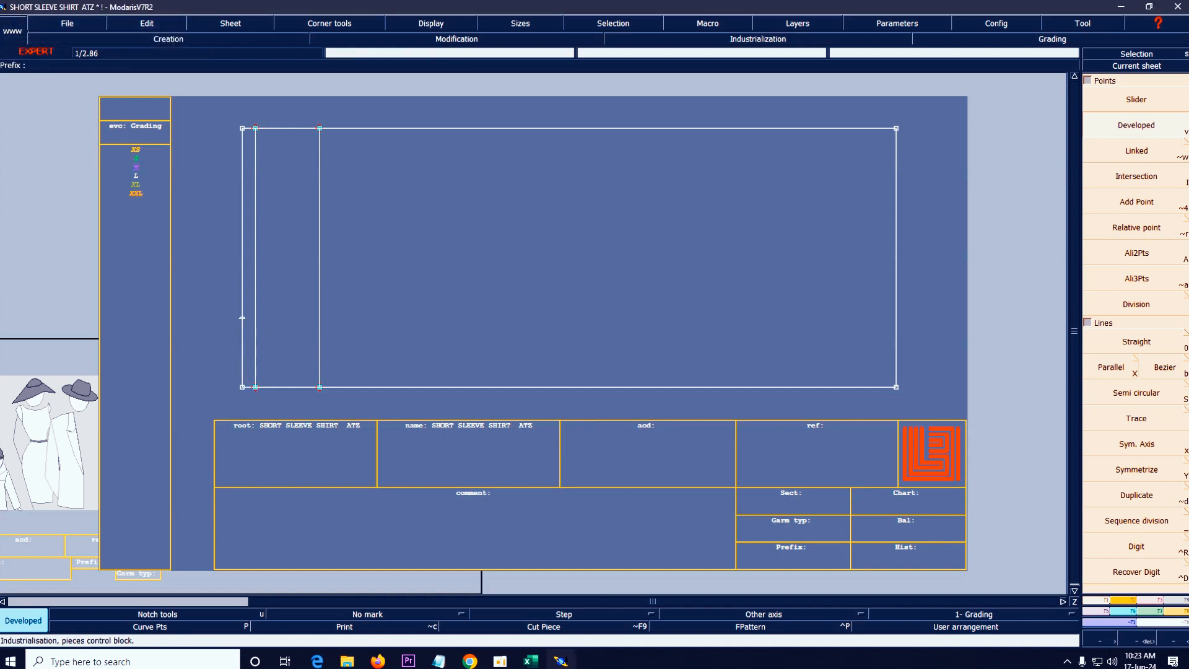
- Insert the developed point on the rectangle's left edge into that line as a curve point
{"action": "left_click", "coordinate": [1155, 599]}
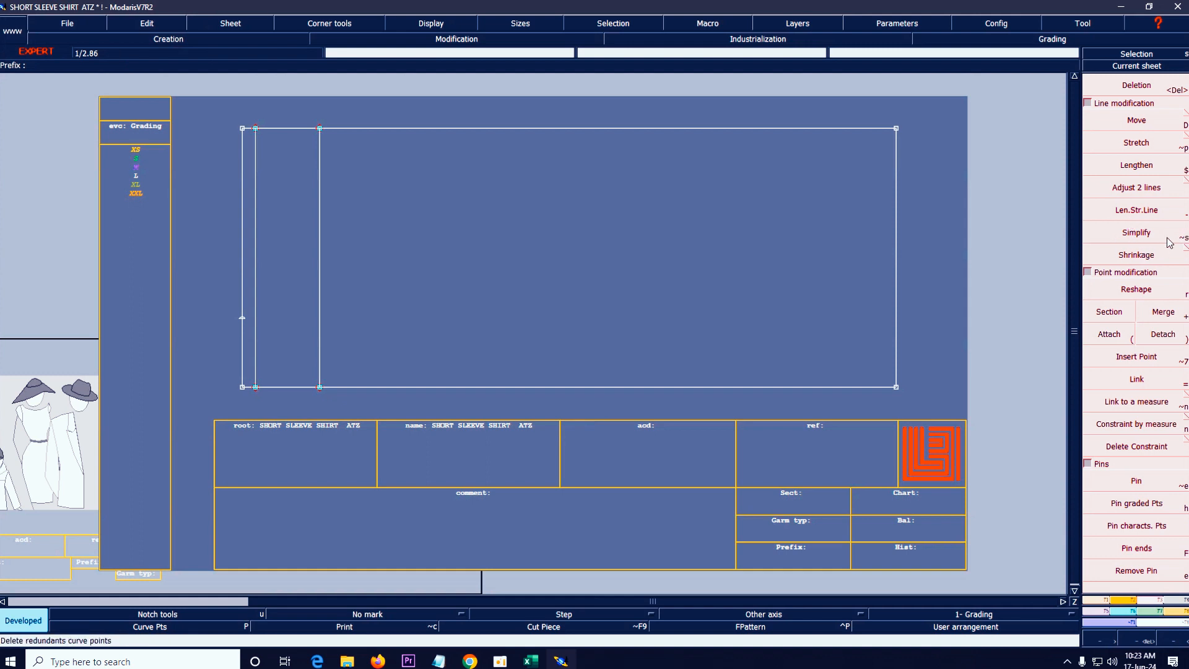
{"action": "left_click", "coordinate": [1131, 359]}
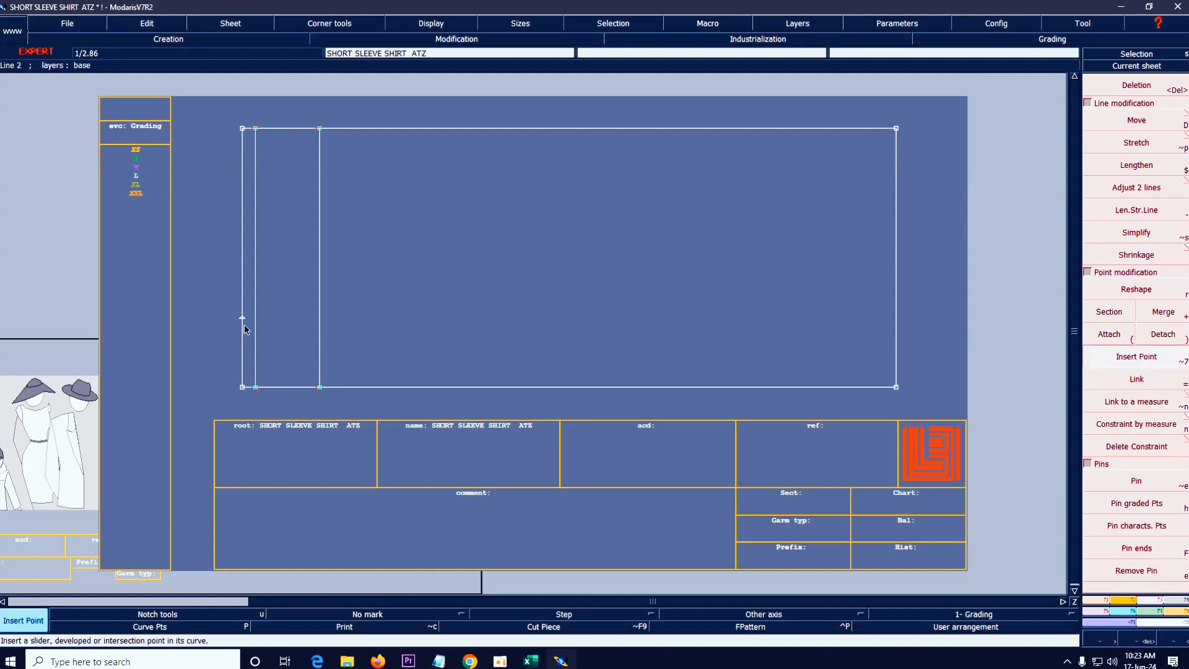
{"action": "left_click", "coordinate": [242, 320]}
- Draw two Bezier lines from the inserted left-edge point to the lower ends of the two vertical parallels
{"action": "left_click", "coordinate": [1109, 601]}
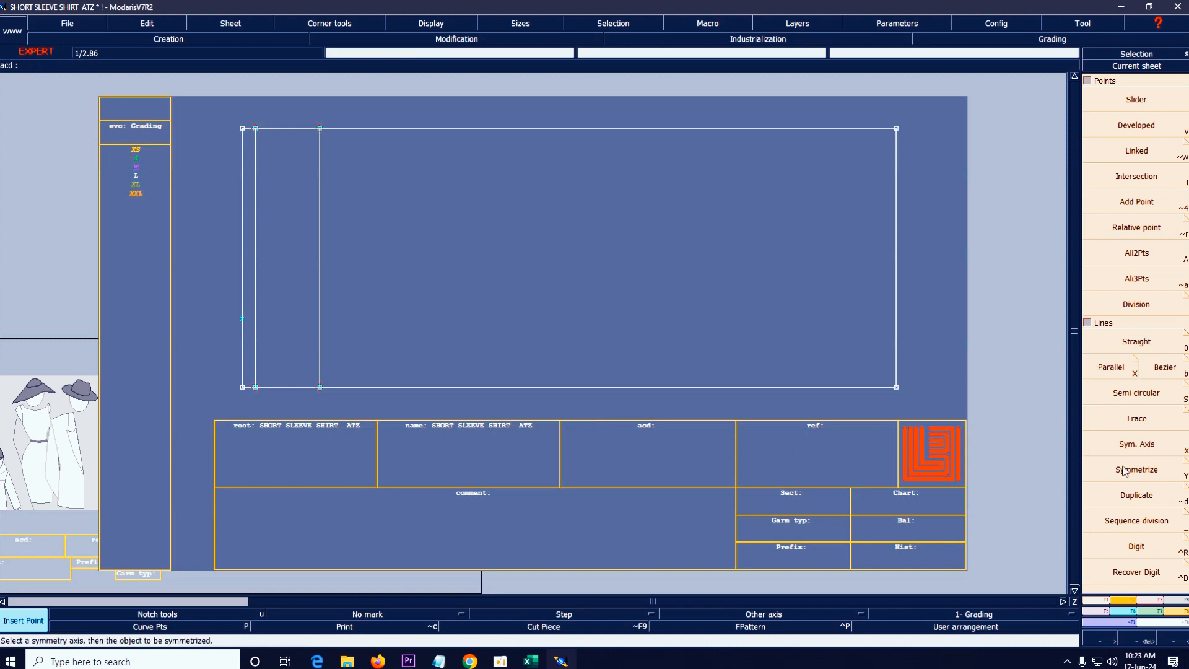
{"action": "left_click", "coordinate": [1165, 367]}
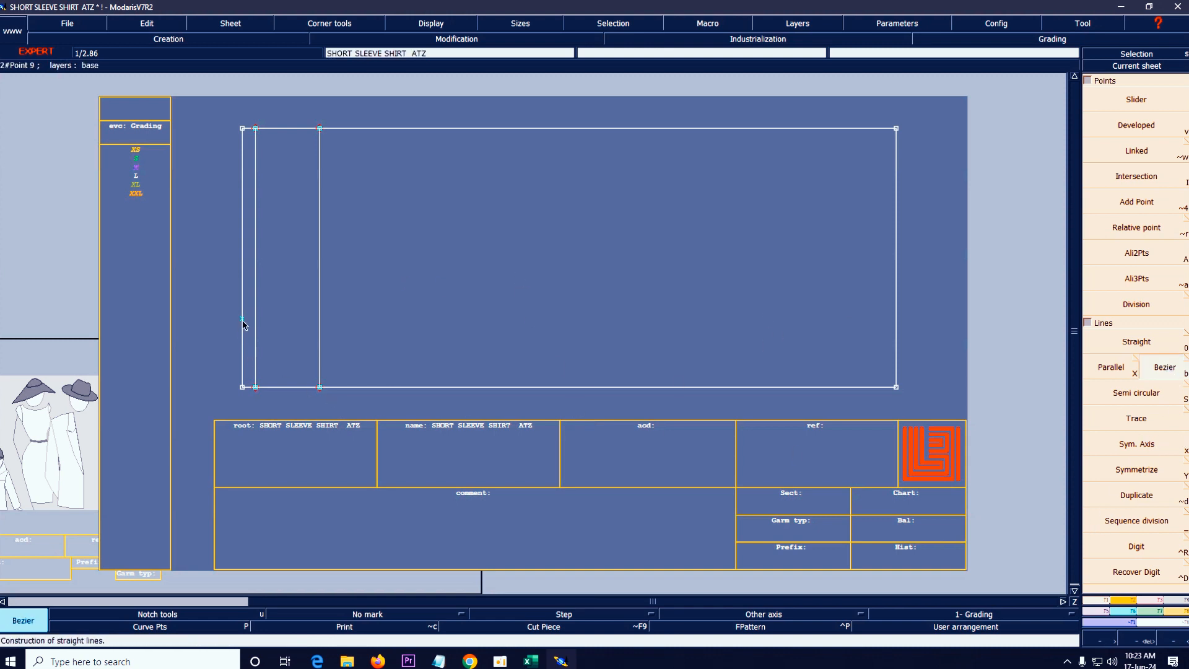
{"action": "left_click", "coordinate": [242, 320]}
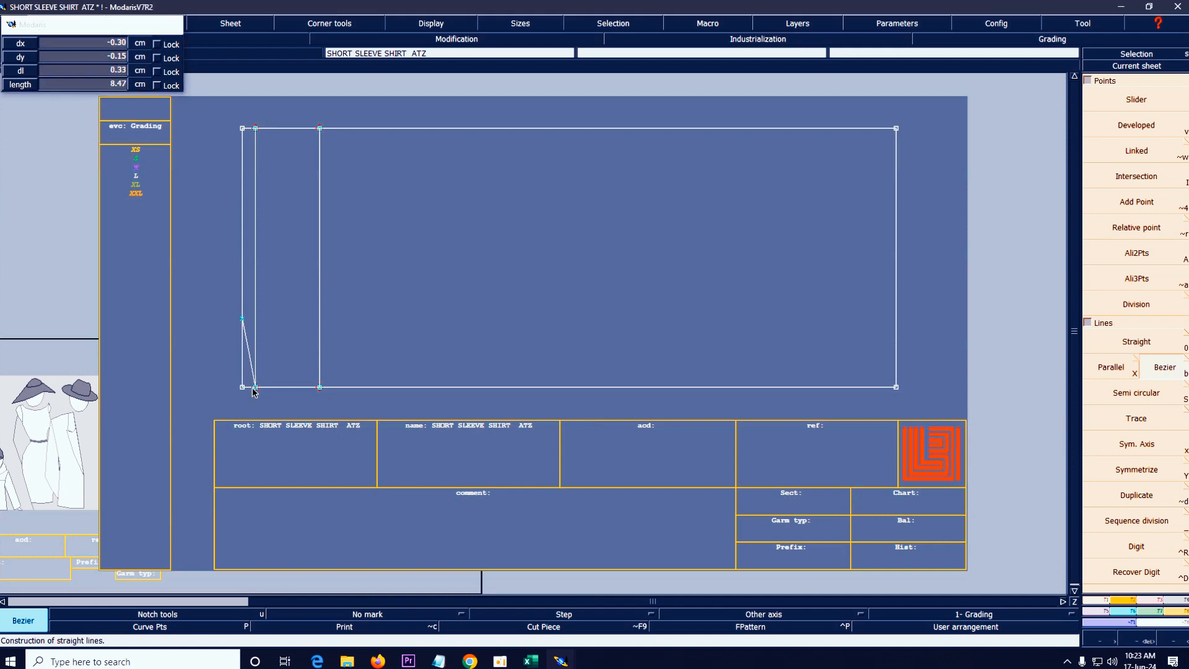
{"action": "left_click", "coordinate": [319, 387]}
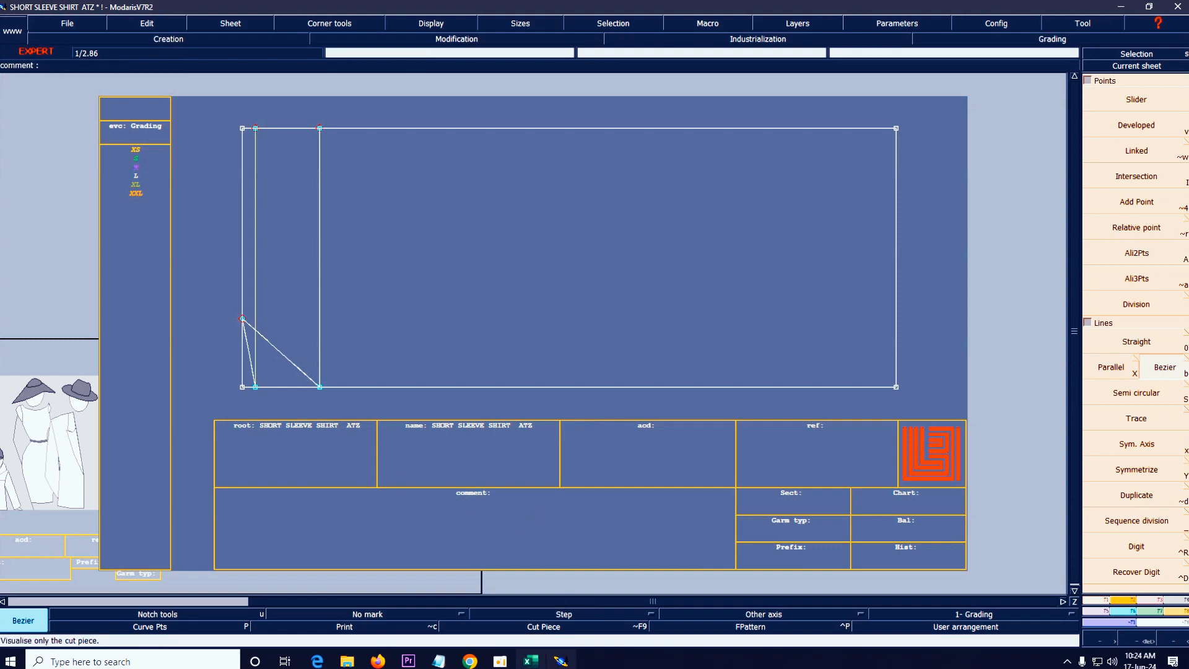
- Check the Excel size chart, and in Modaris add a left-edge parallel between the existing two, deleting the extra point copied onto it
{"action": "left_click", "coordinate": [531, 661]}
{"action": "scroll", "coordinate": [846, 412], "scroll_direction": "up", "scroll_amount": 3}
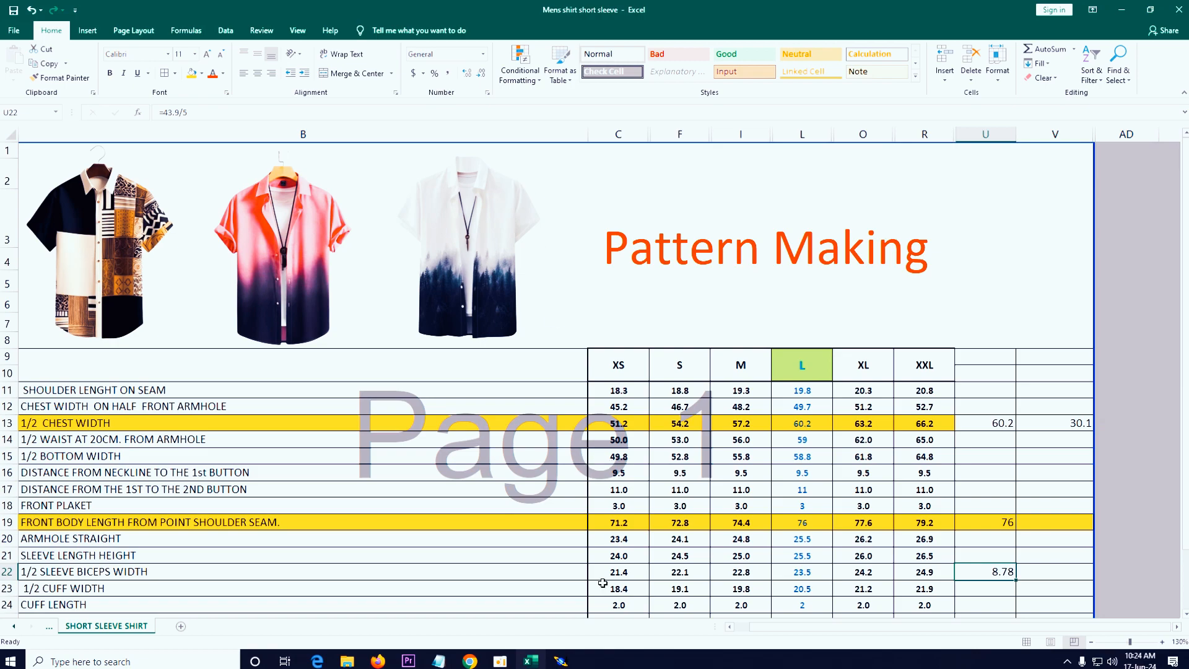
{"action": "left_click", "coordinate": [561, 661]}
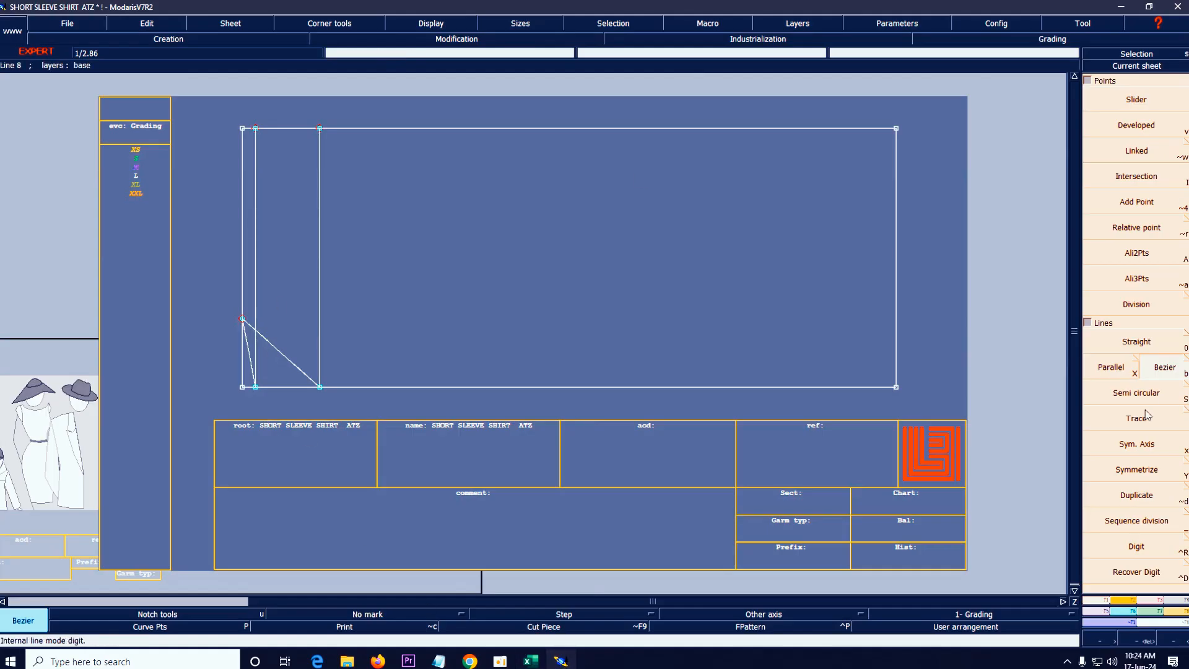
{"action": "left_click", "coordinate": [1111, 367]}
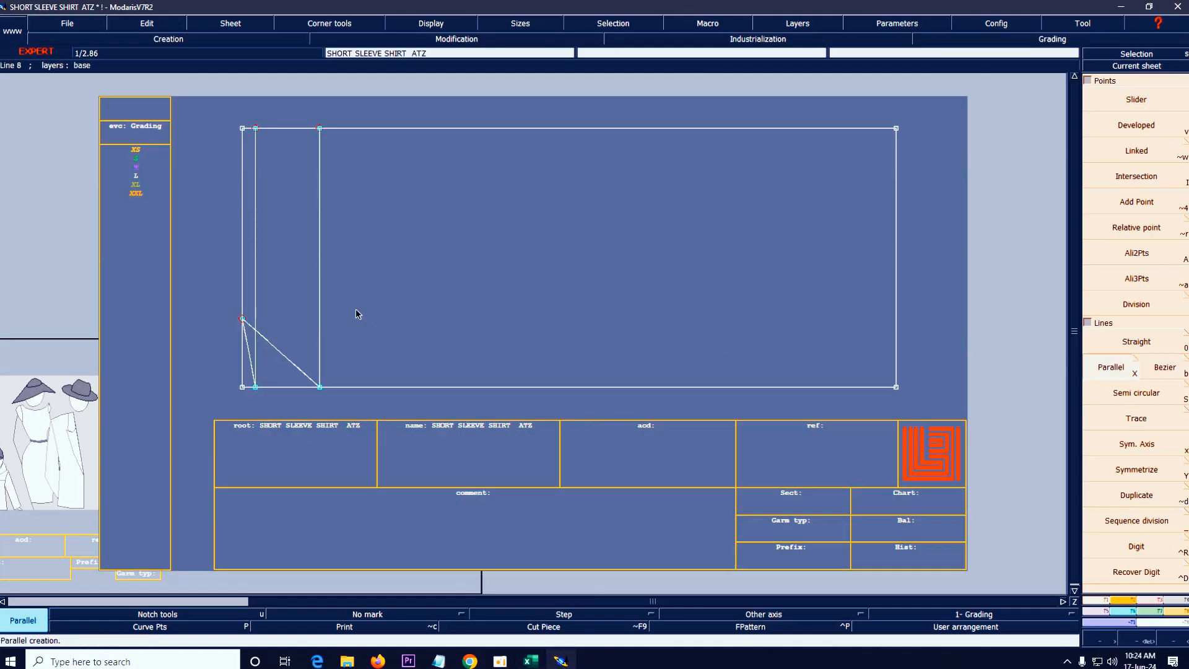
{"action": "left_click", "coordinate": [242, 274]}
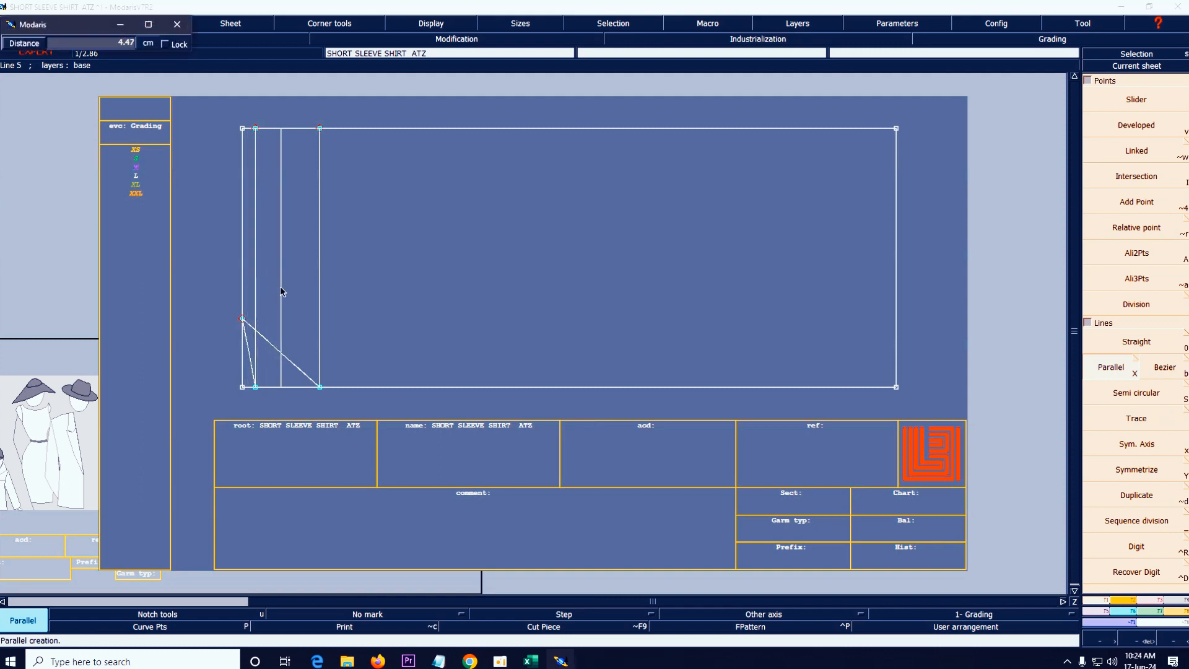
{"action": "key", "text": "Down"}
{"action": "key", "text": "Return"}
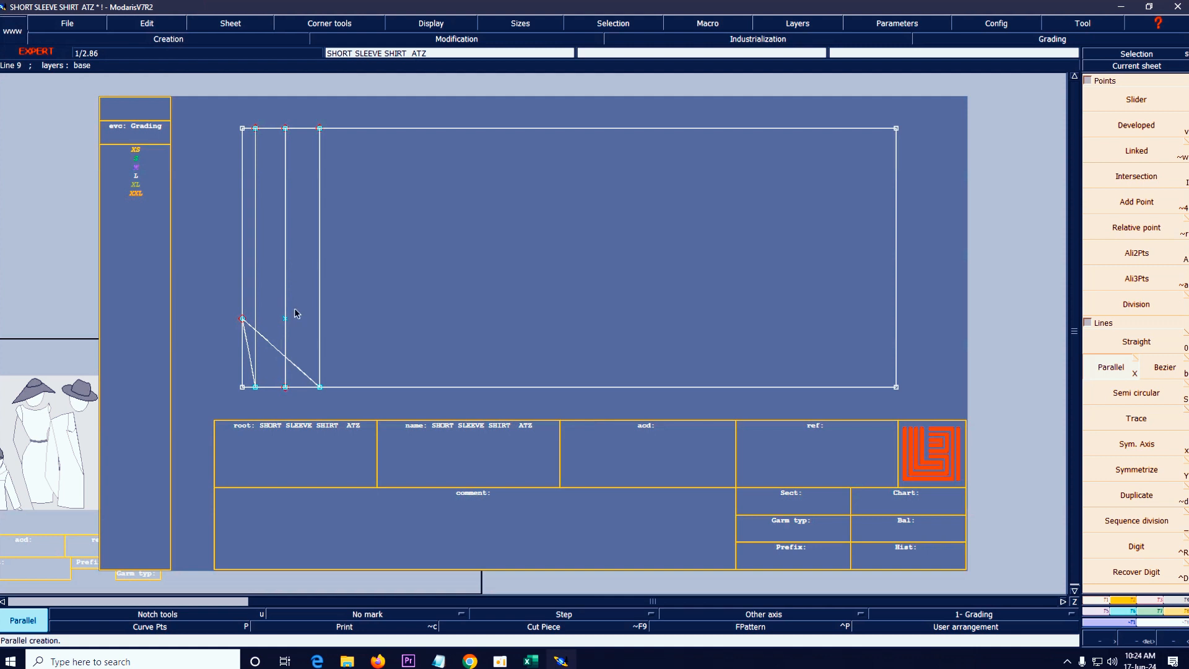
{"action": "key", "text": "Delete"}
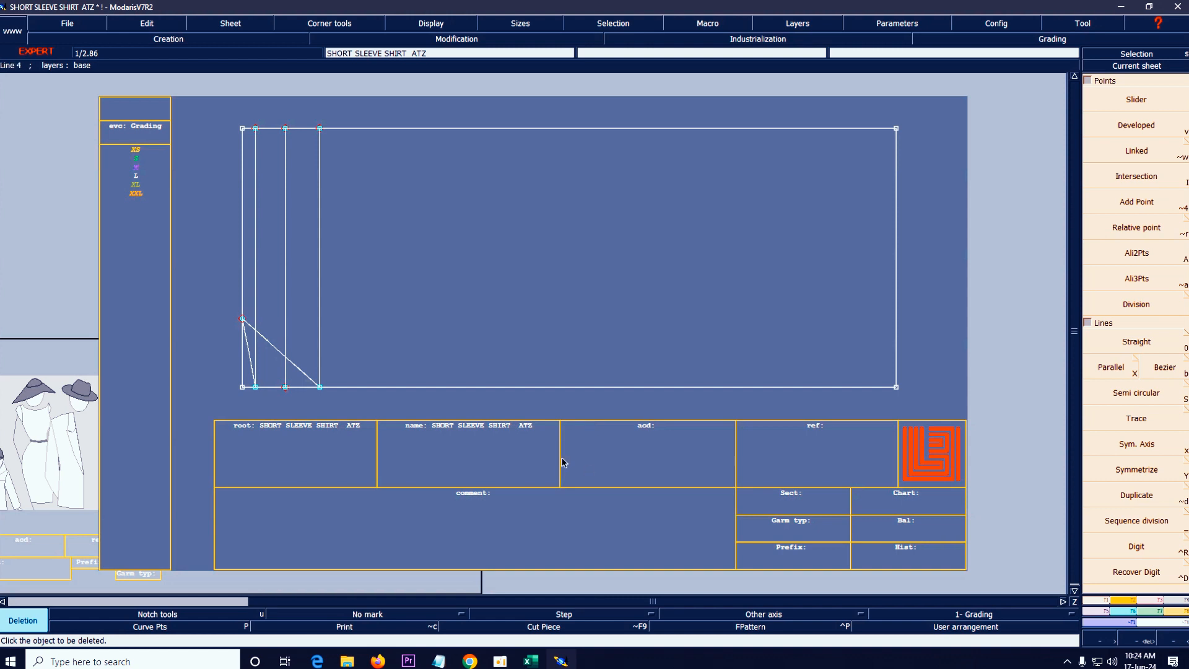
- Switch to Excel and highlight the BACK WIDTH SHOULDER row with the yellow fill
{"action": "left_click", "coordinate": [525, 661]}
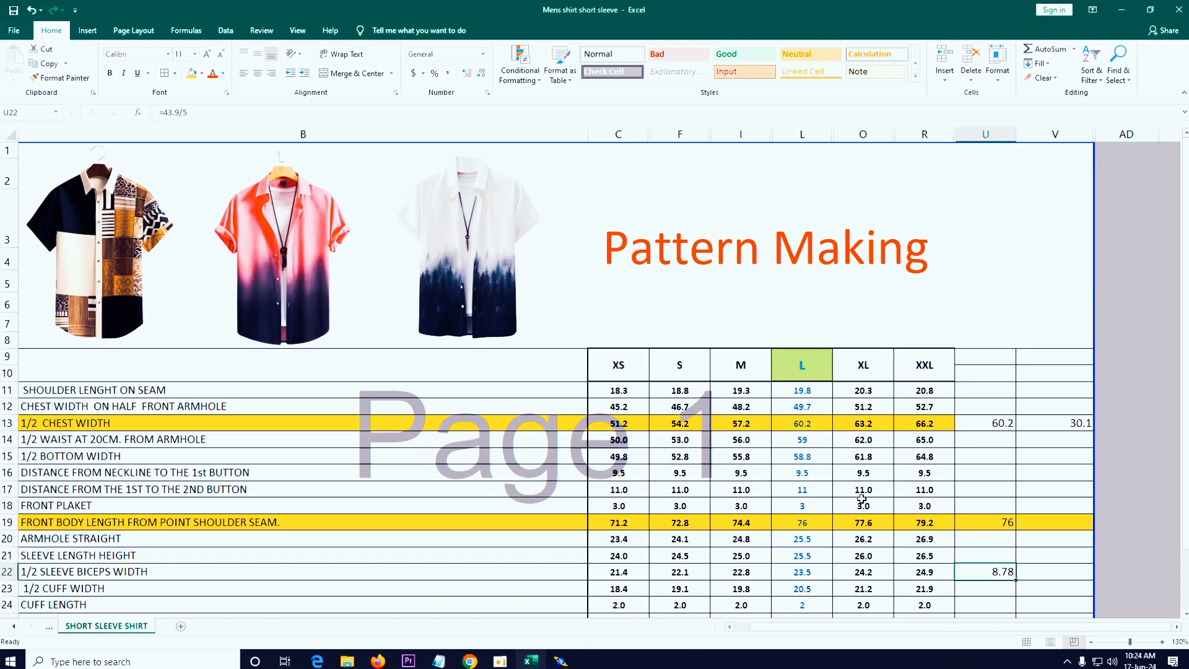
{"action": "scroll", "coordinate": [860, 500], "scroll_direction": "down", "scroll_amount": 2}
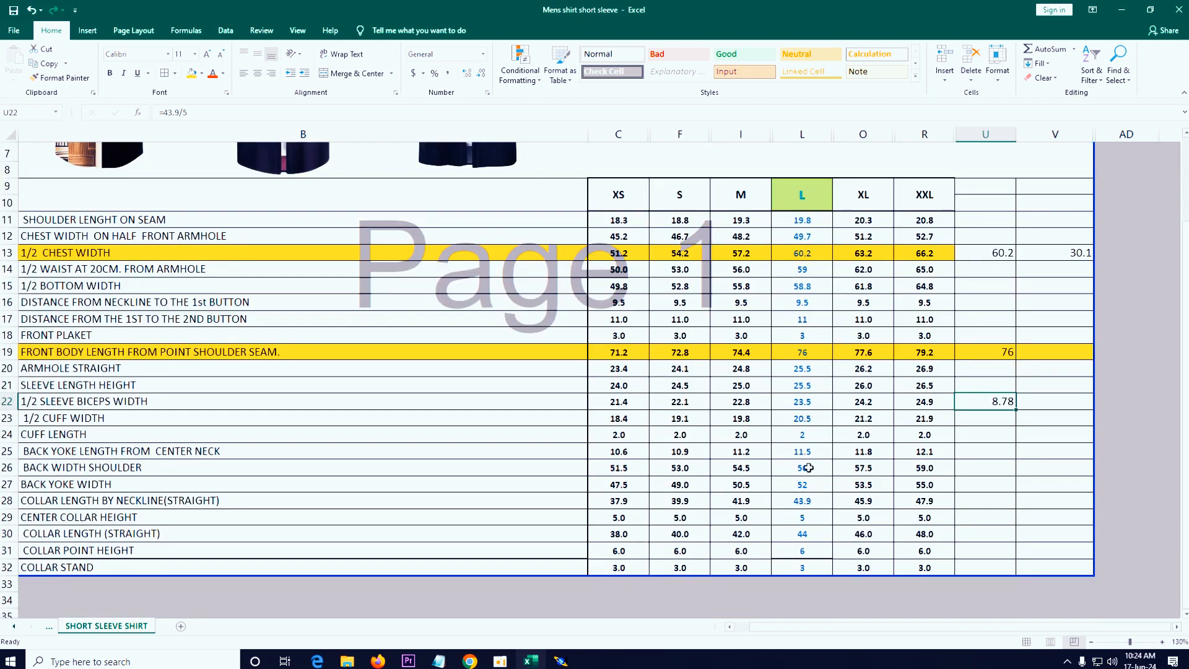
{"action": "left_click", "coordinate": [52, 472]}
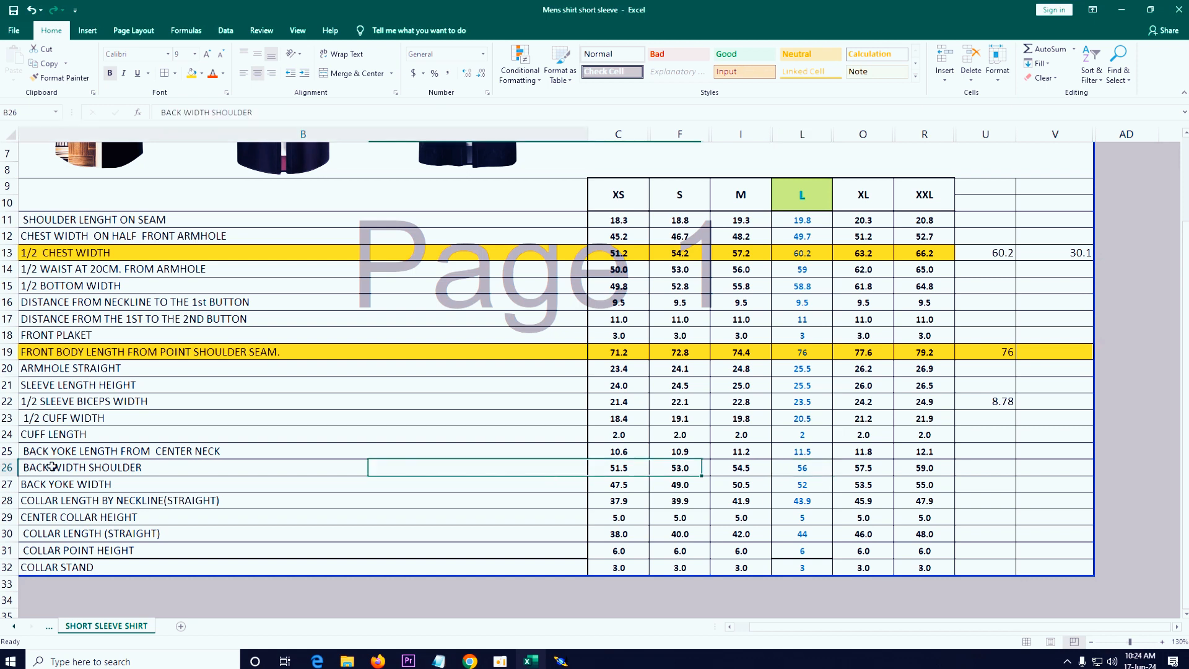
{"action": "left_click", "coordinate": [5, 467]}
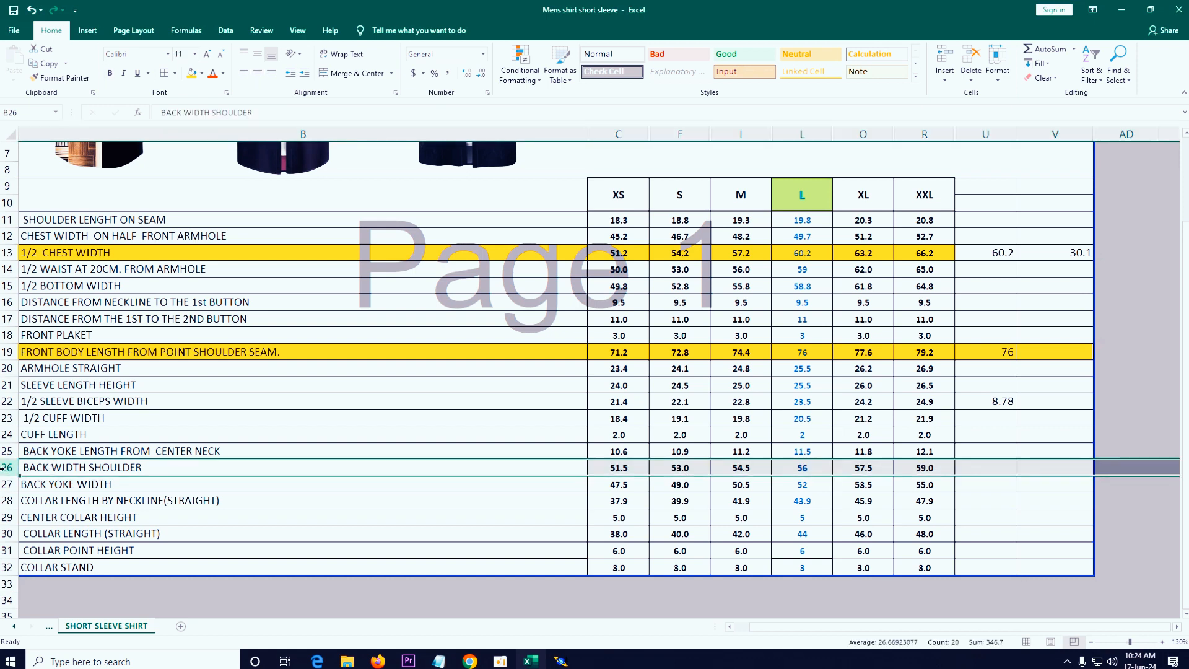
{"action": "left_click", "coordinate": [192, 75]}
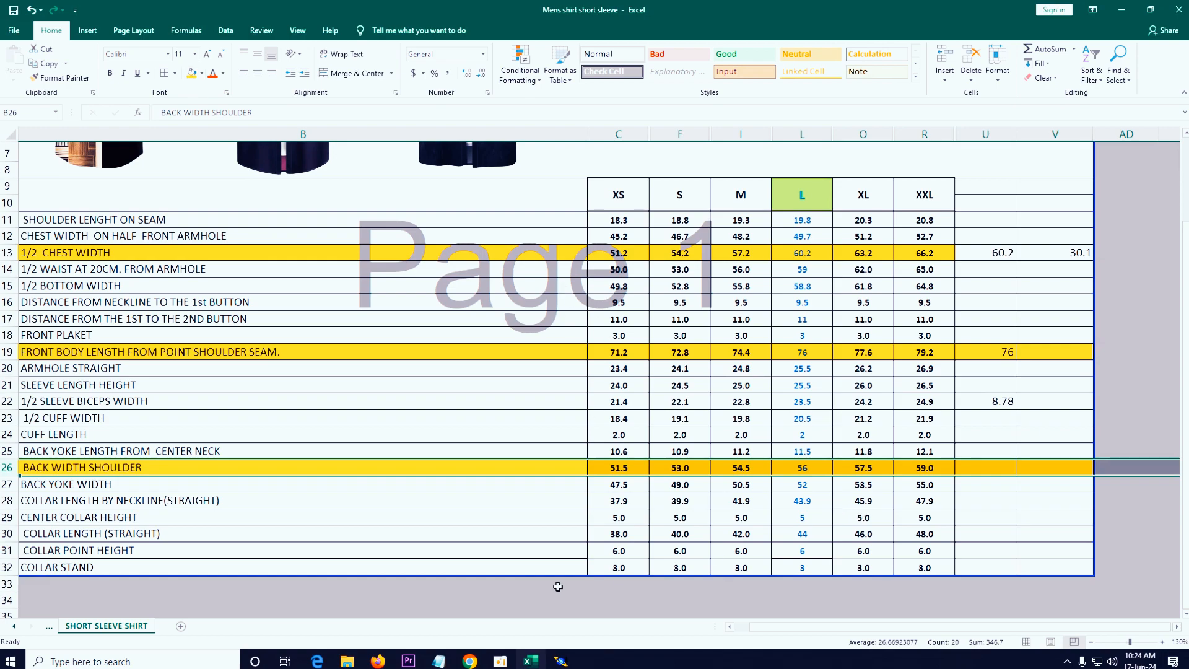
- Switch to Modaris and place a developed point on the middle parallel, 28 cm up from its lower end
{"action": "left_click", "coordinate": [561, 661]}
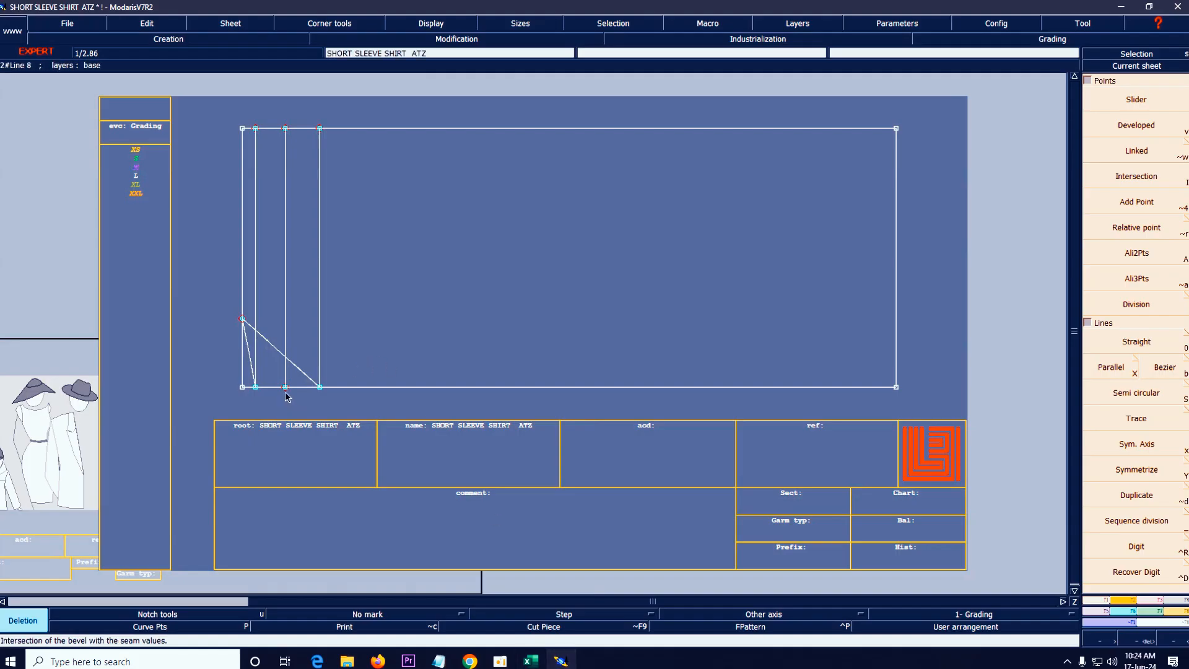
{"action": "left_click", "coordinate": [1137, 520]}
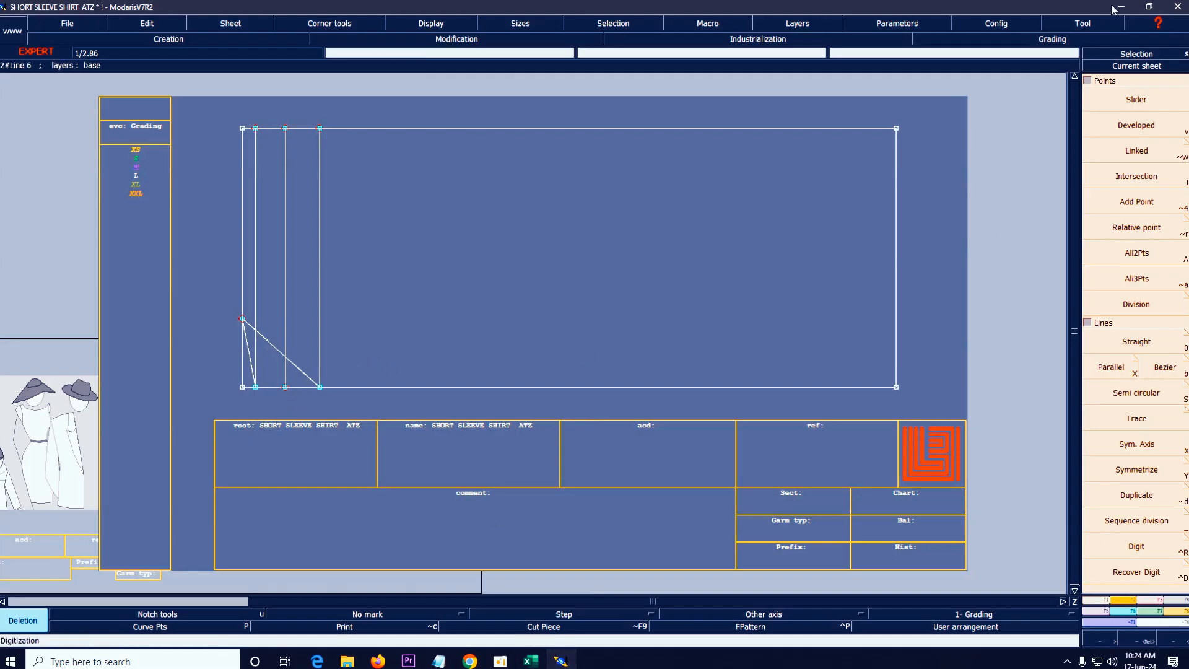
{"action": "left_click", "coordinate": [1134, 128]}
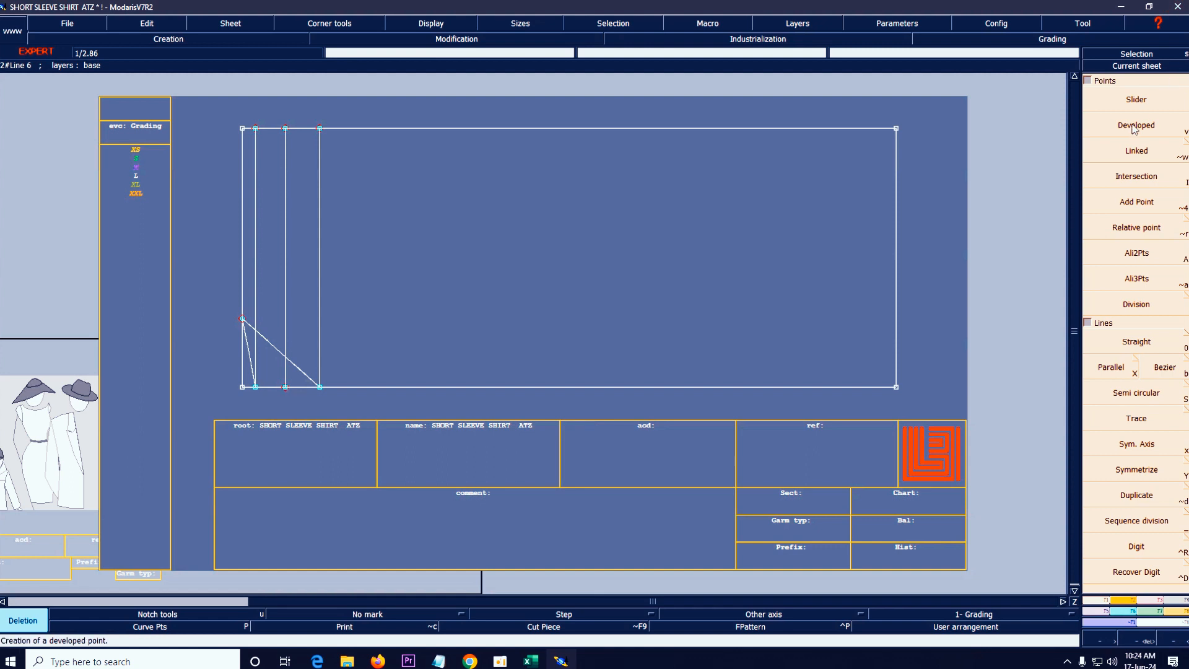
{"action": "left_click", "coordinate": [286, 388]}
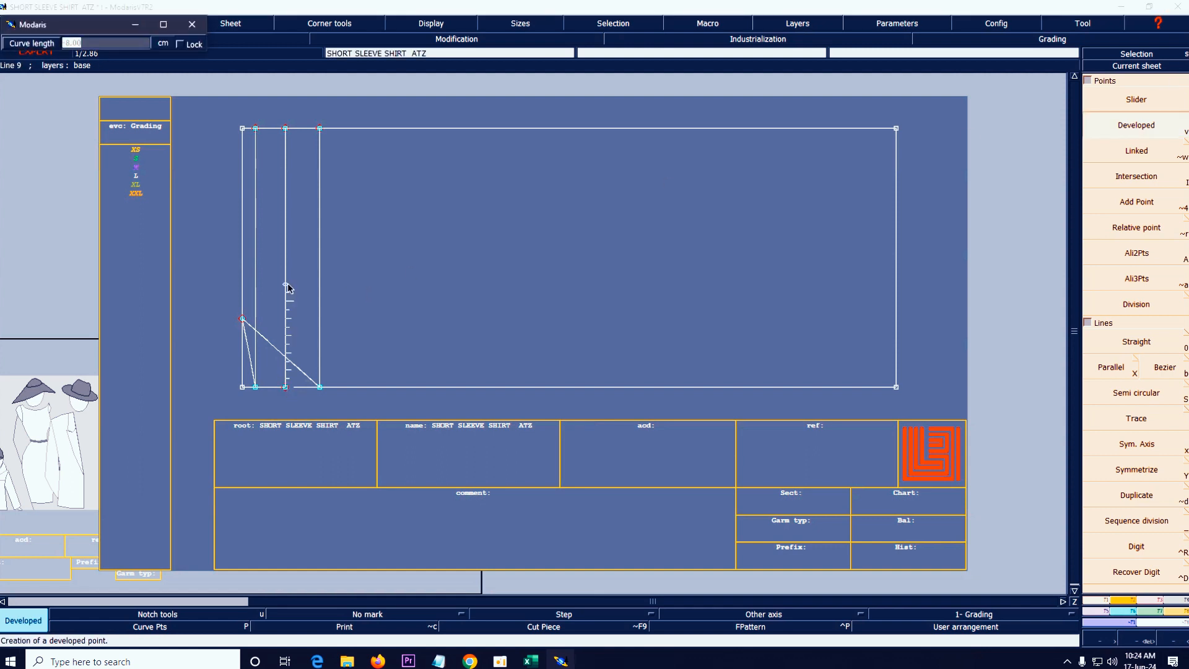
{"action": "type", "text": "-28"}
{"action": "key", "text": "Return"}
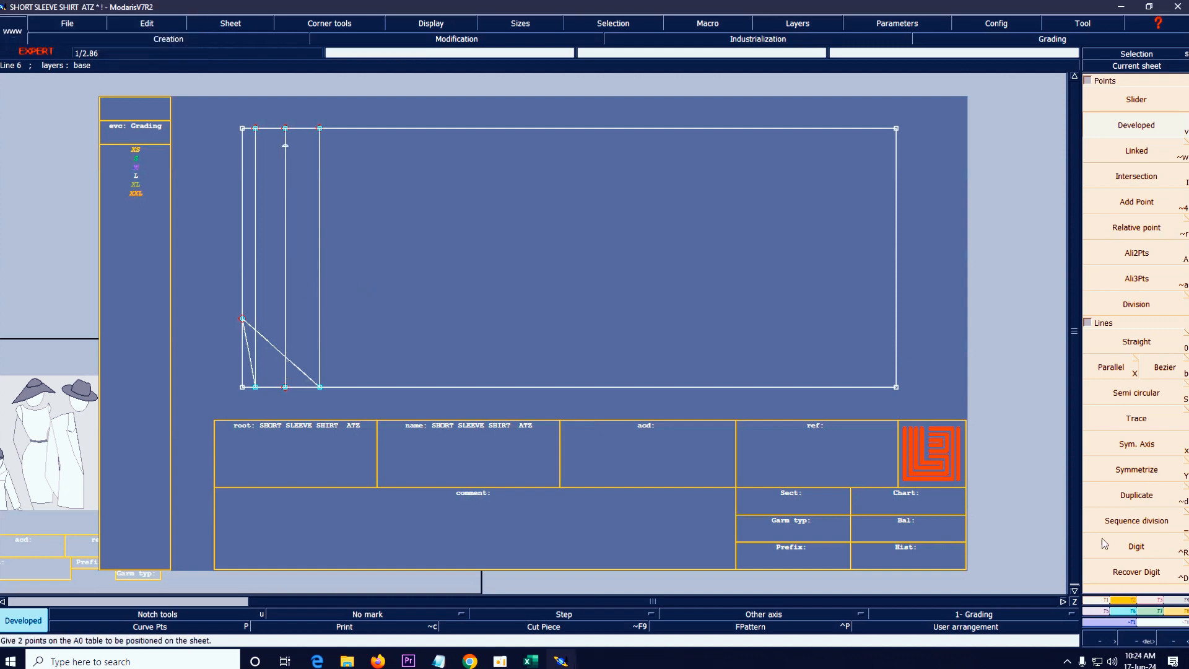
- Insert the developed point near the middle parallel's upper end into that line
{"action": "left_click", "coordinate": [1153, 600]}
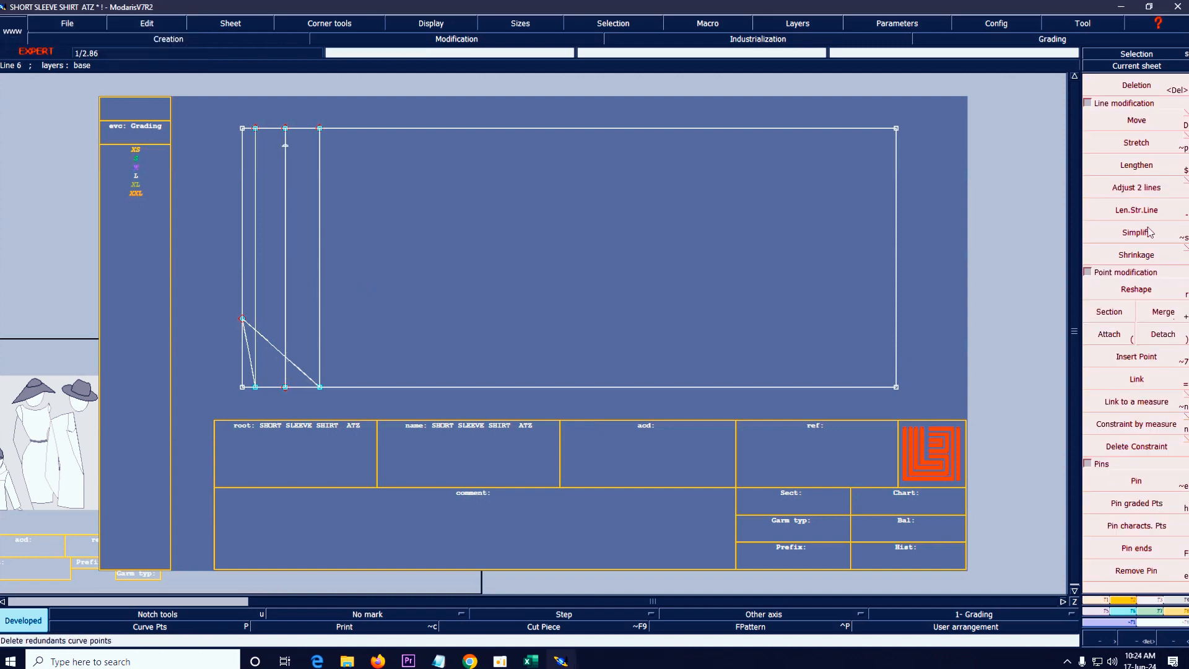
{"action": "left_click", "coordinate": [1147, 359]}
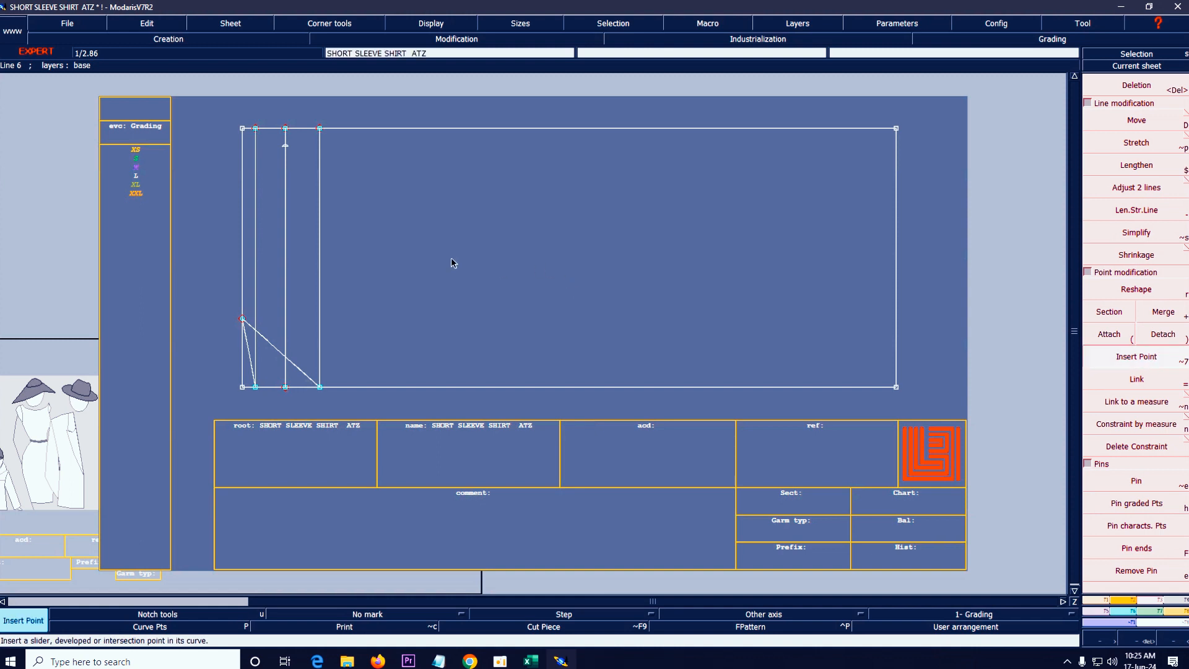
{"action": "left_click", "coordinate": [285, 146]}
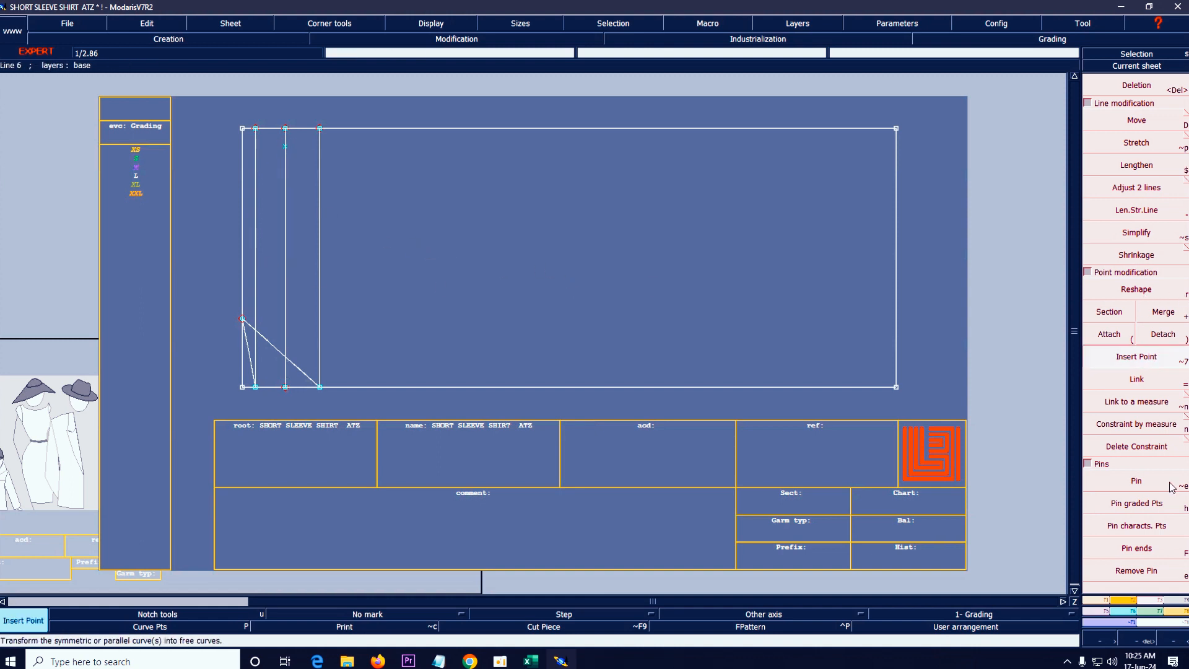
- Draw the shoulder line with Bezier from the left-edge neck point to the inserted point on the middle parallel
{"action": "left_click", "coordinate": [1093, 599]}
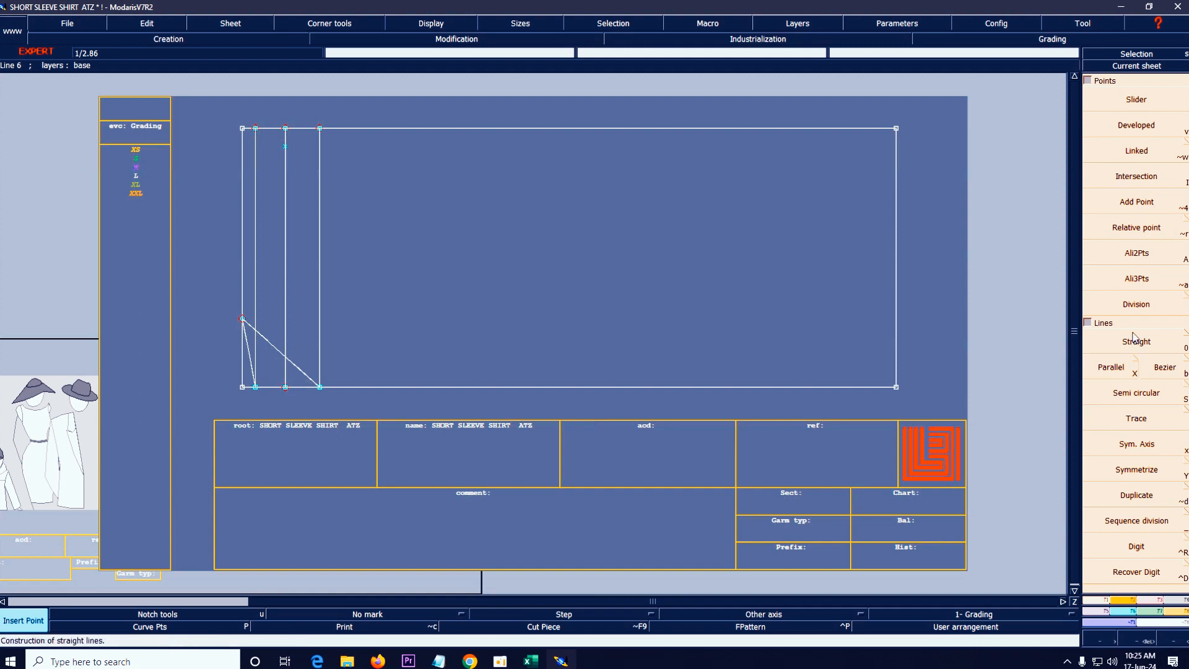
{"action": "left_click", "coordinate": [1163, 369]}
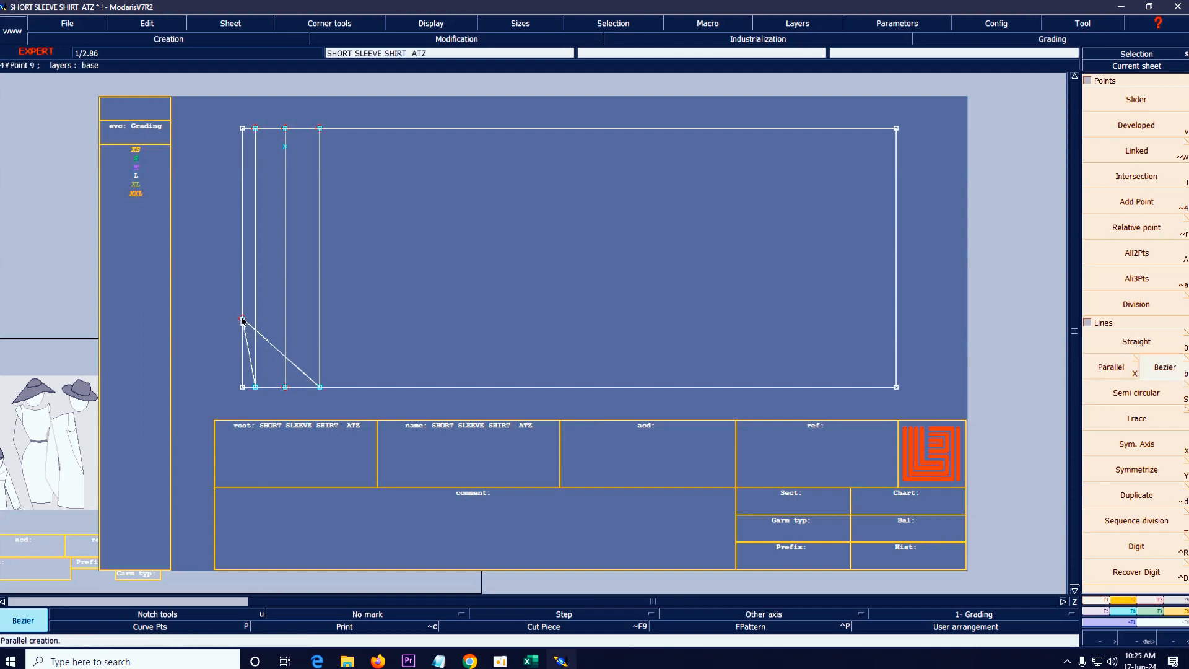
{"action": "left_click", "coordinate": [243, 319]}
{"action": "left_click", "coordinate": [286, 147]}
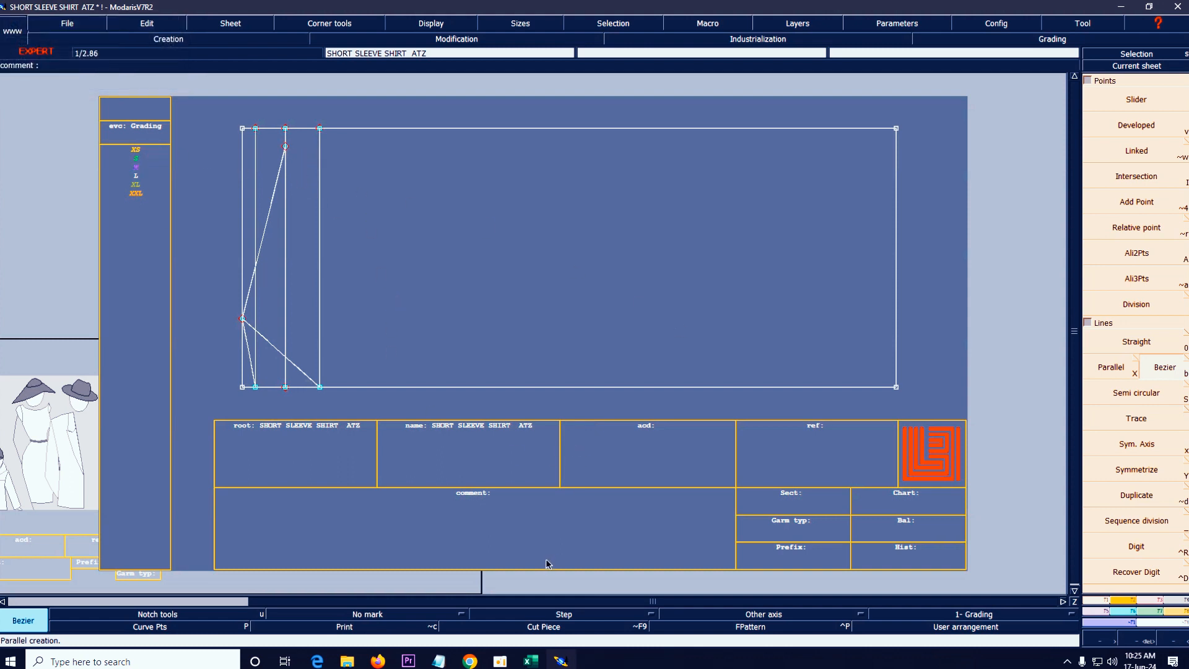
- Switch to Excel, highlight the ARMHOLE STRAIGHT row with the yellow fill and select its size L value
{"action": "left_click", "coordinate": [531, 661]}
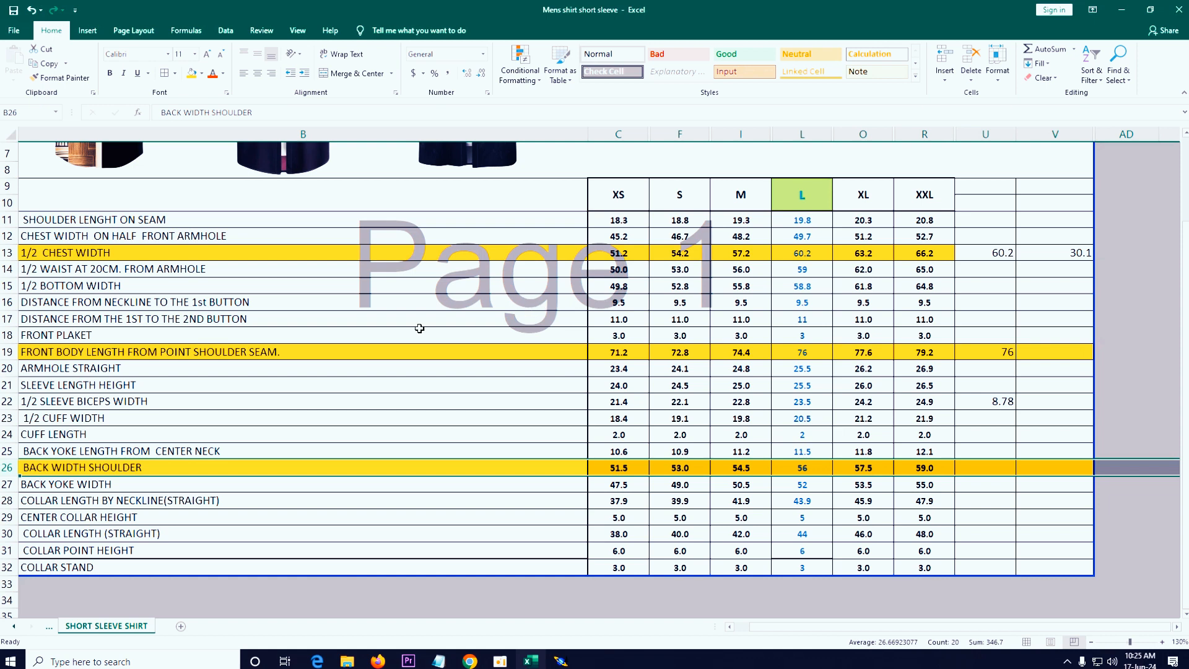
{"action": "left_click", "coordinate": [2, 368]}
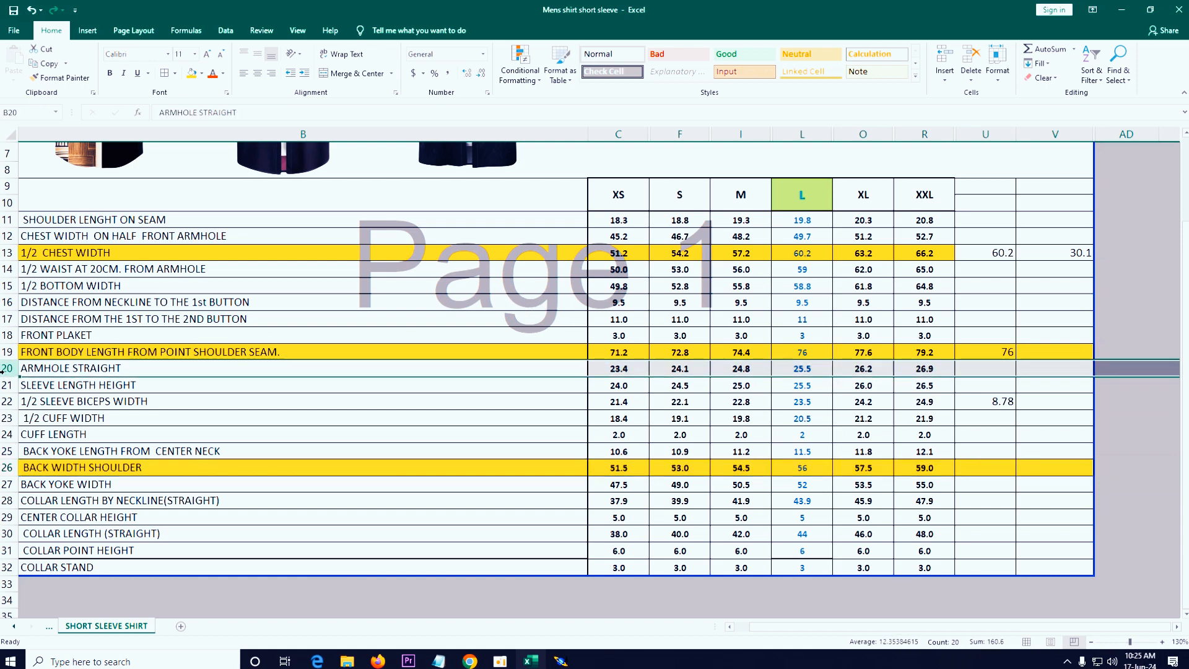
{"action": "left_click", "coordinate": [193, 75]}
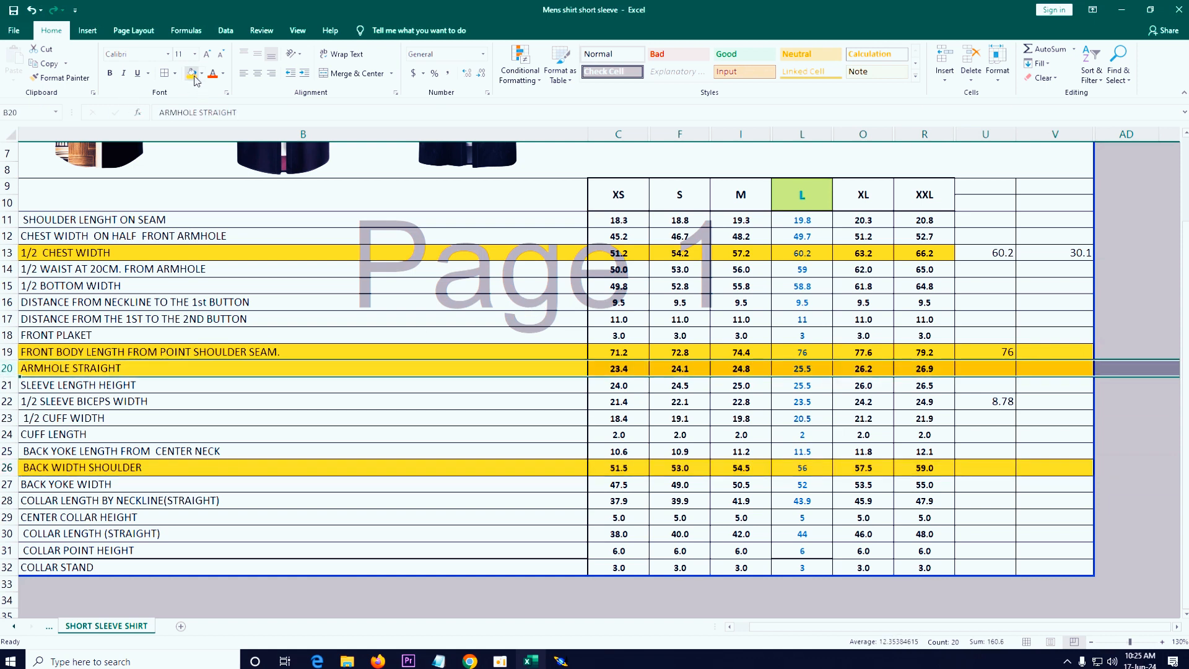
{"action": "left_click", "coordinate": [811, 371]}
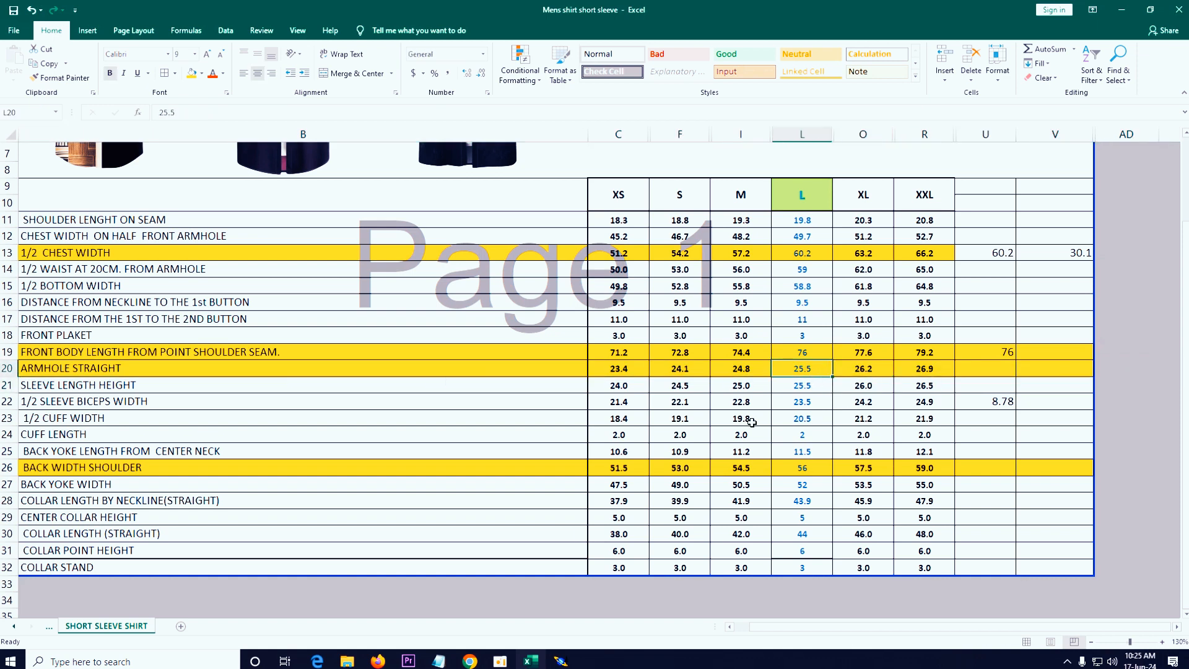
- Switch to Modaris, create a parallel 25.5 cm from the middle parallel towards the hem and delete the point copied onto it
{"action": "left_click", "coordinate": [553, 657]}
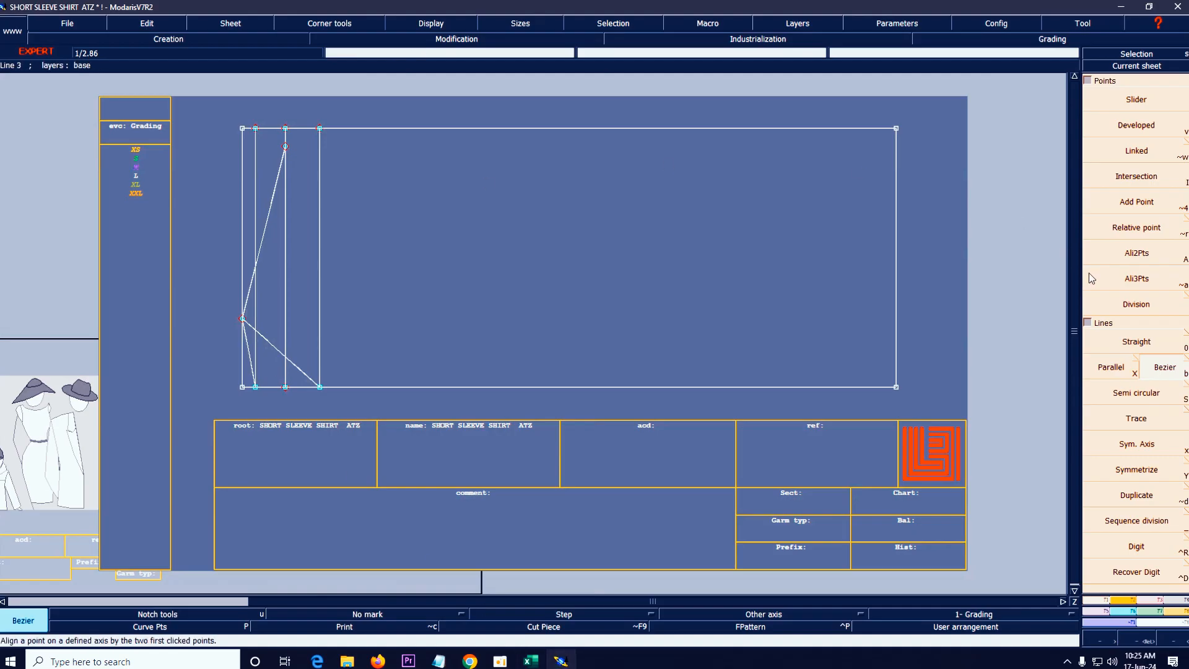
{"action": "left_click", "coordinate": [1111, 366]}
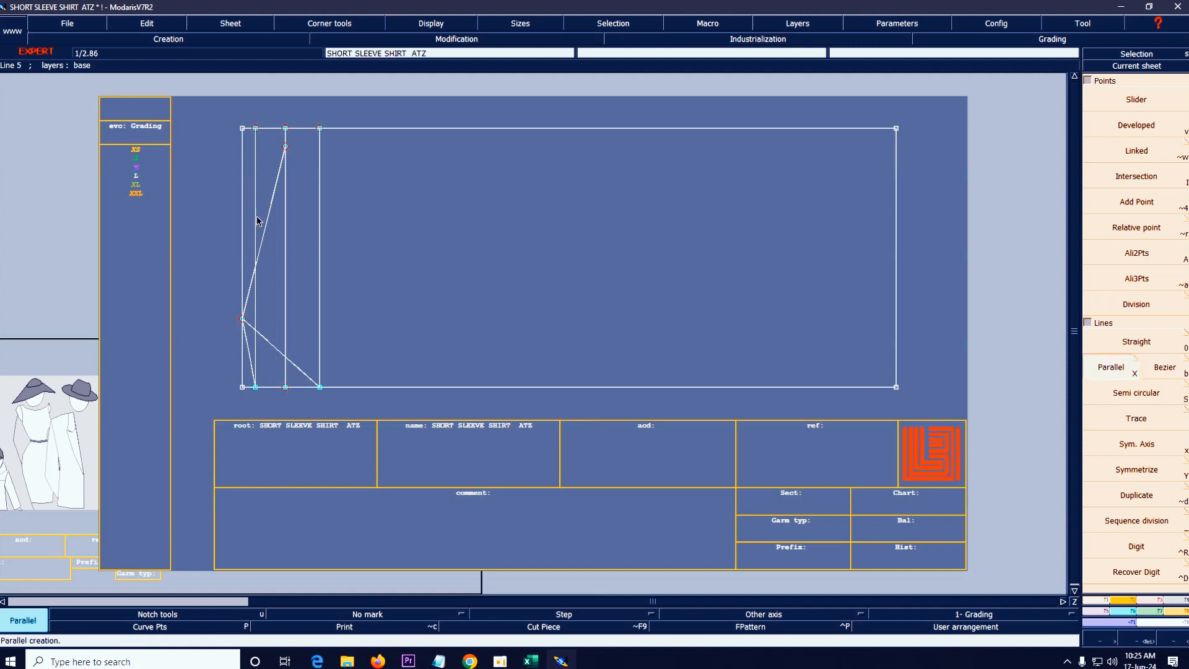
{"action": "left_click", "coordinate": [284, 208]}
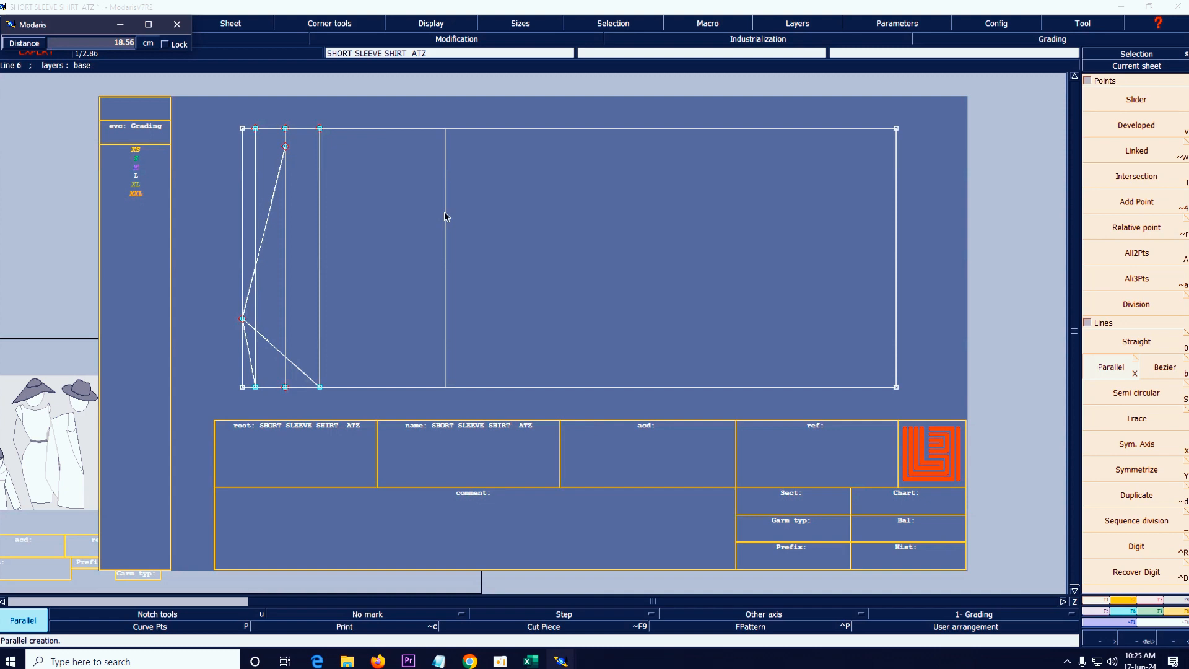
{"action": "type", "text": "25.5"}
{"action": "key", "text": "Return"}
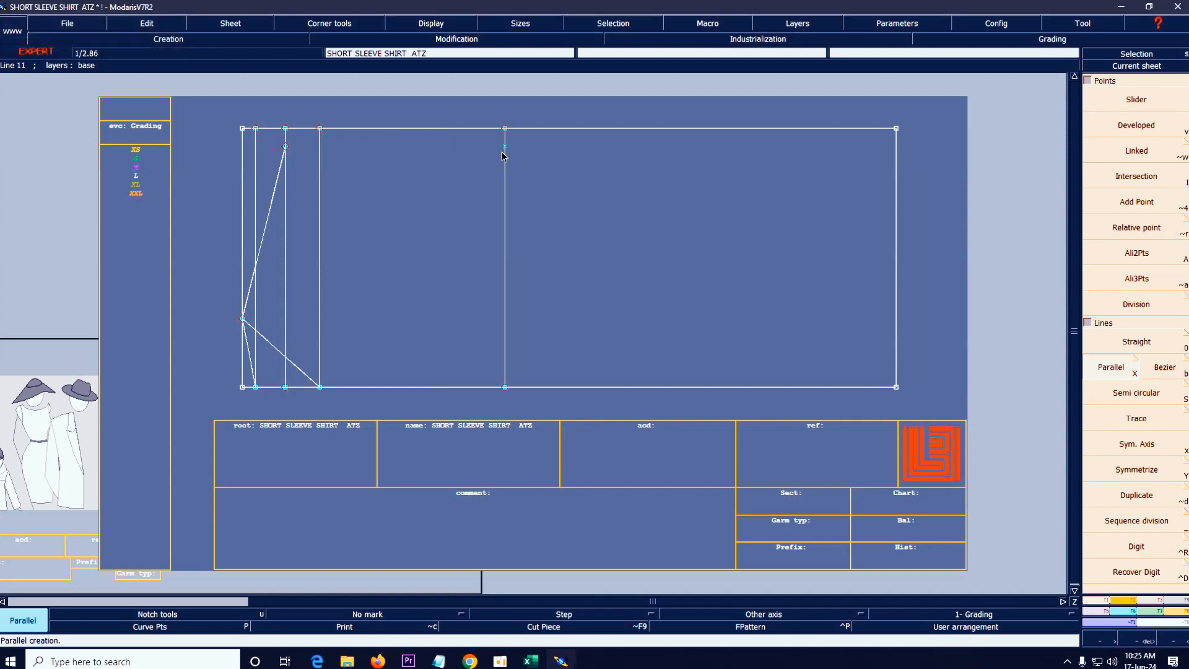
{"action": "key", "text": "Delete"}
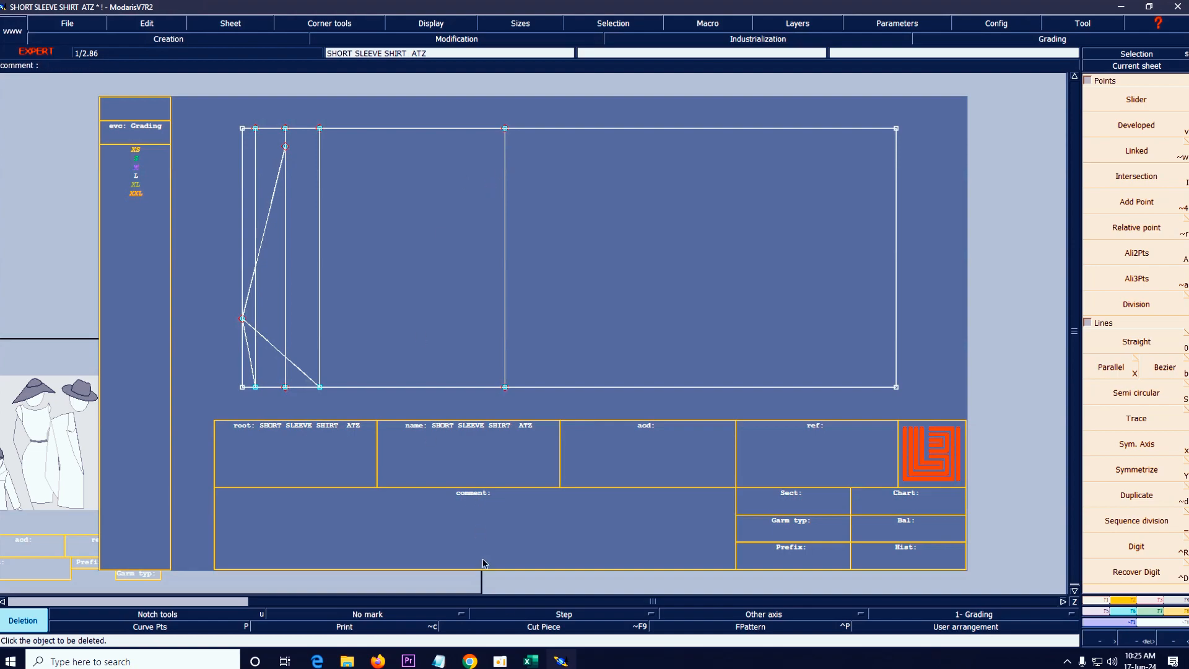
- Switch to Excel and highlight the 1/2 WAIST AT 20CM. FROM ARMHOLE row with the yellow fill
{"action": "left_click", "coordinate": [531, 660]}
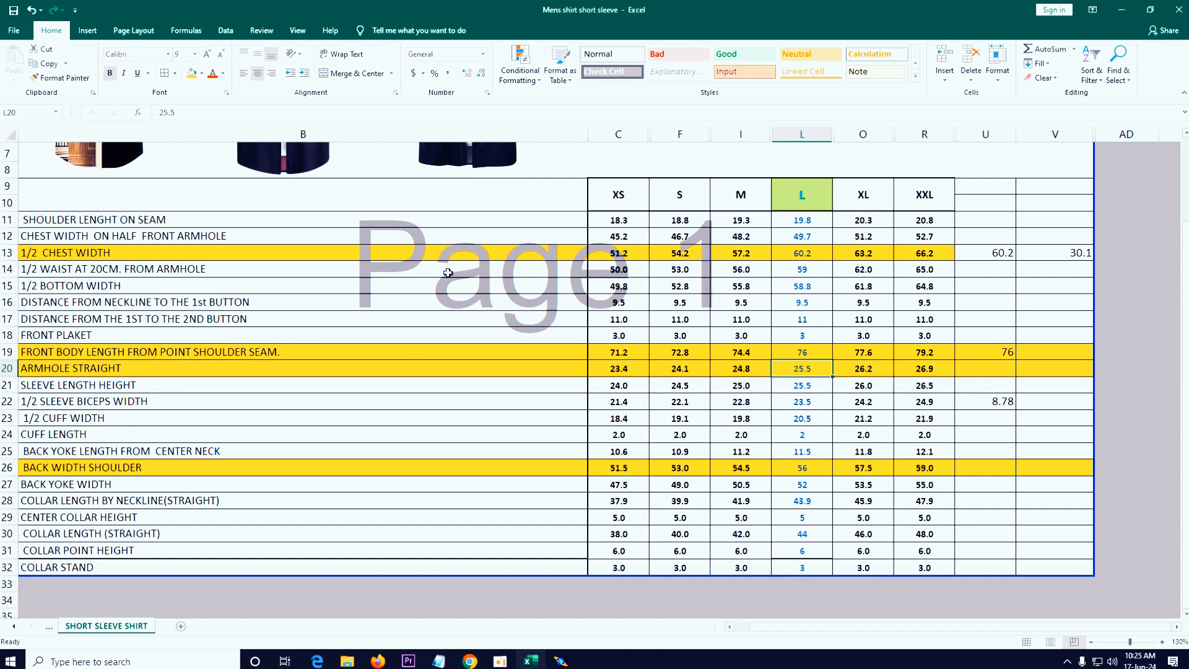
{"action": "left_click", "coordinate": [3, 265]}
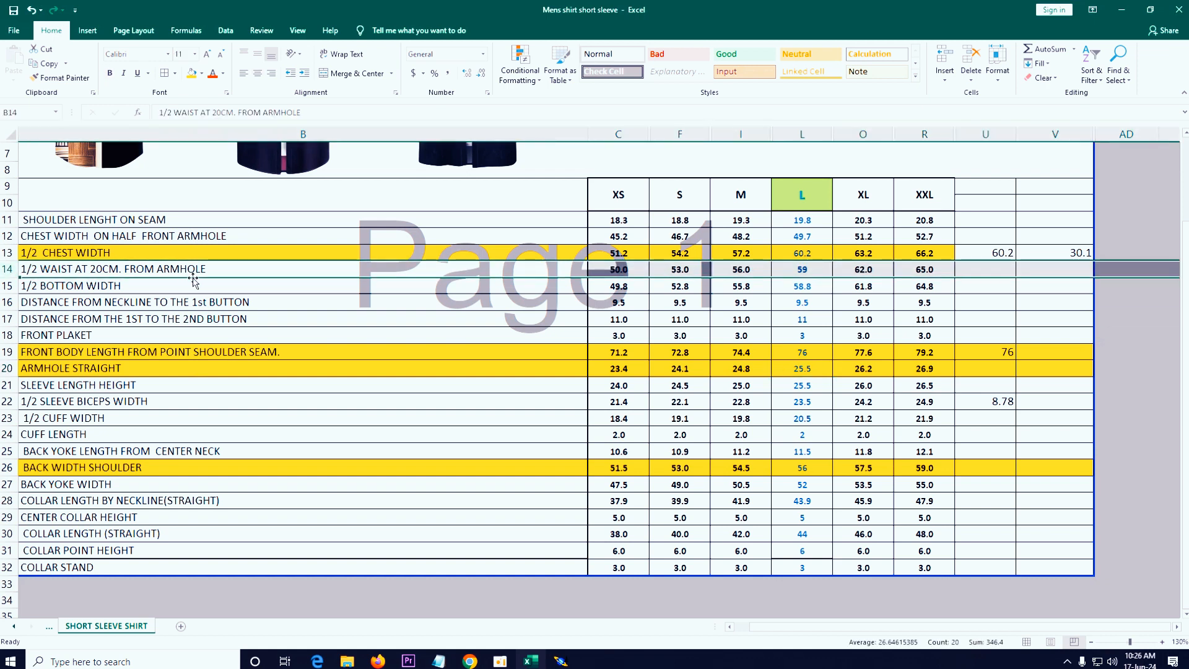
{"action": "left_click", "coordinate": [191, 73]}
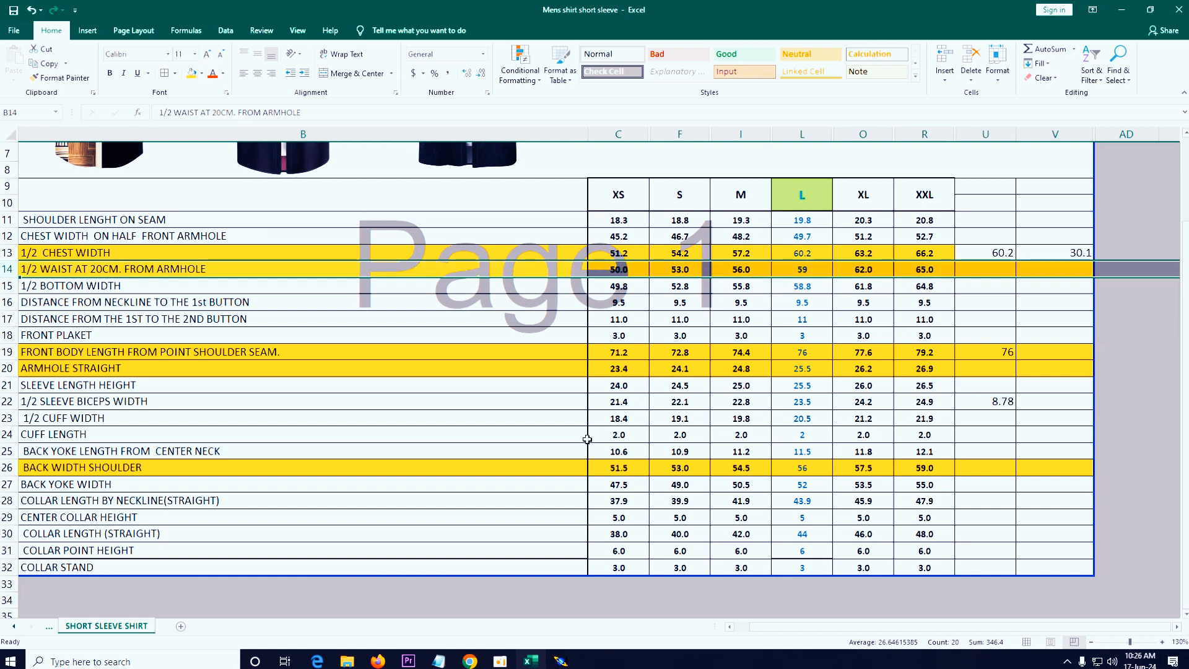
- Switch to Modaris and create the waist line as a parallel 20 cm from the armhole line towards the hem
{"action": "left_click", "coordinate": [560, 660]}
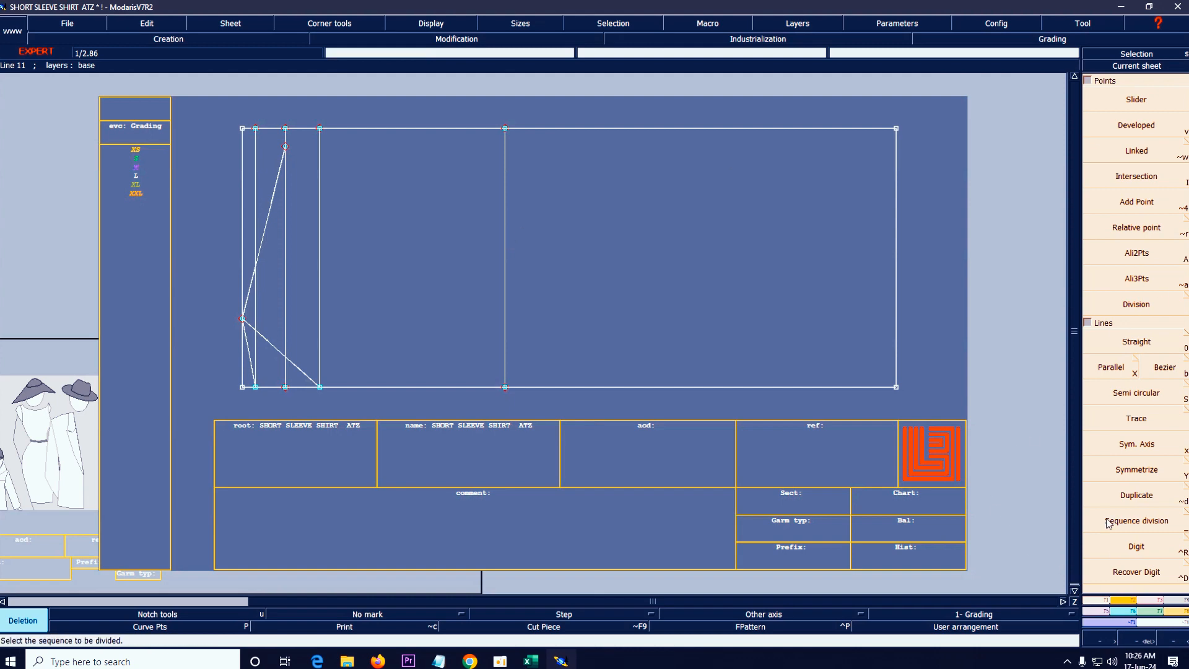
{"action": "left_click", "coordinate": [1107, 369]}
{"action": "left_click", "coordinate": [506, 293]}
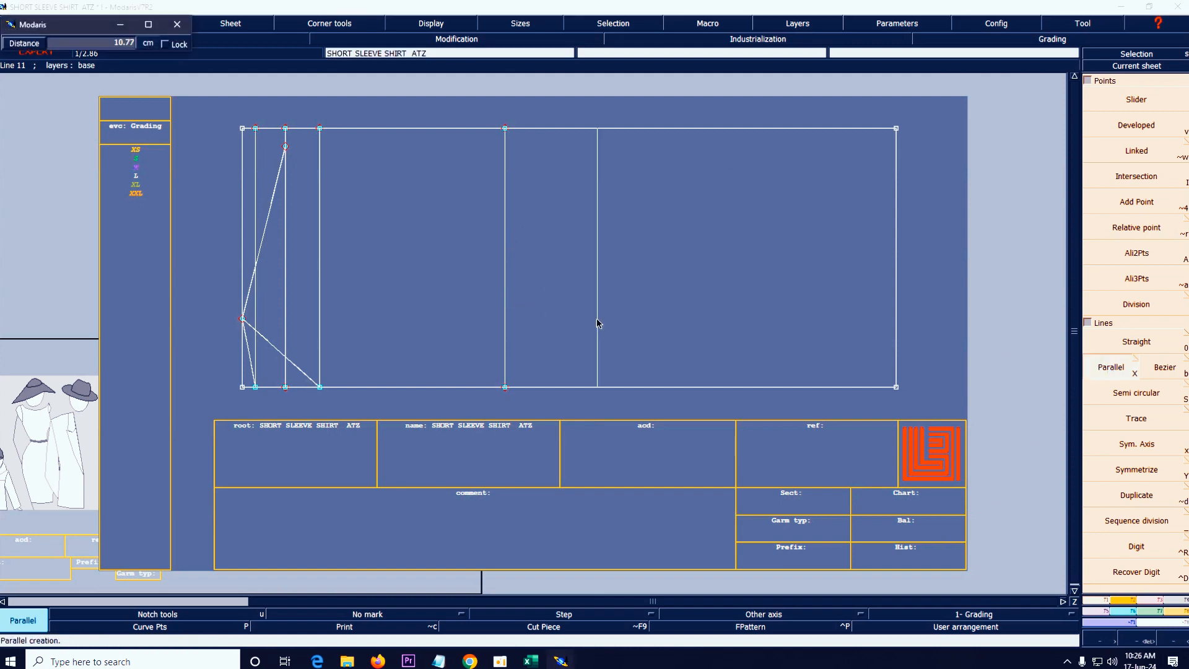
{"action": "type", "text": "20"}
{"action": "key", "text": "Return"}
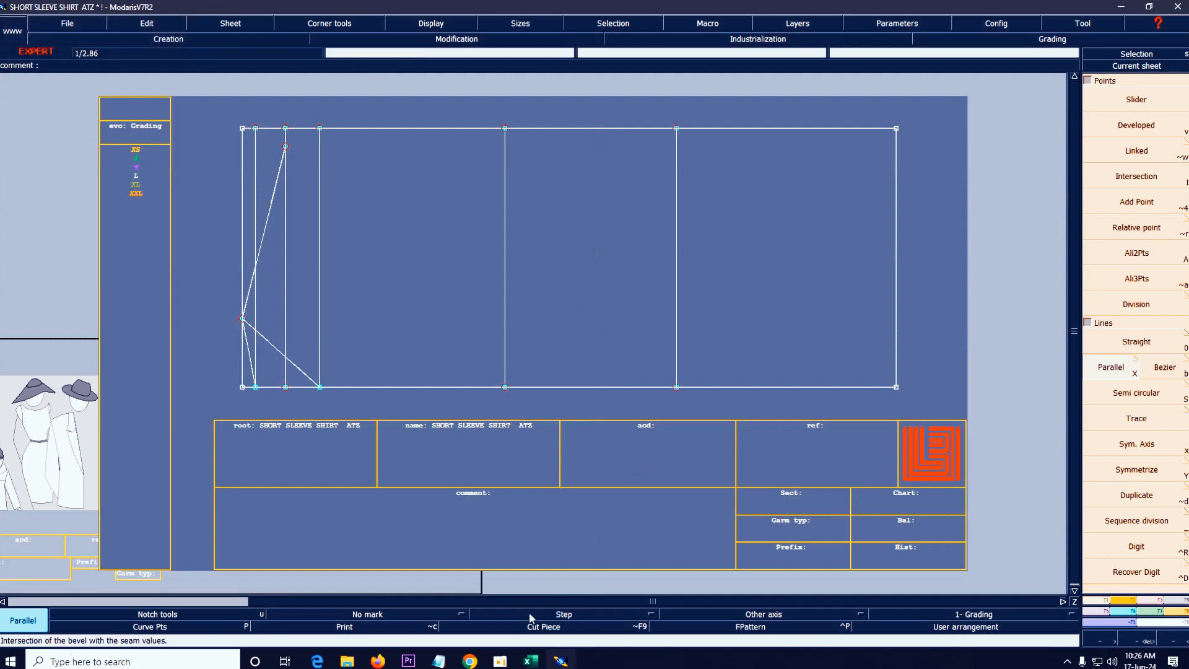
- Switch to Excel and enter =L14/2 in cell U15 to halve the size L waist measurement
{"action": "left_click", "coordinate": [528, 662]}
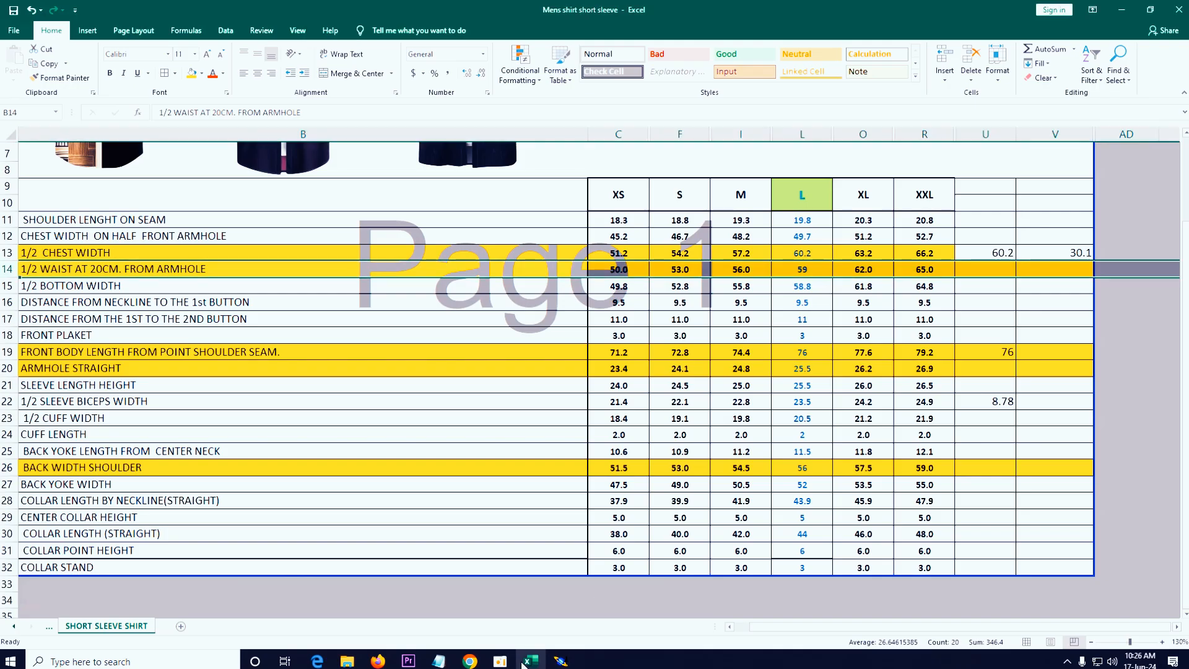
{"action": "left_click", "coordinate": [803, 273]}
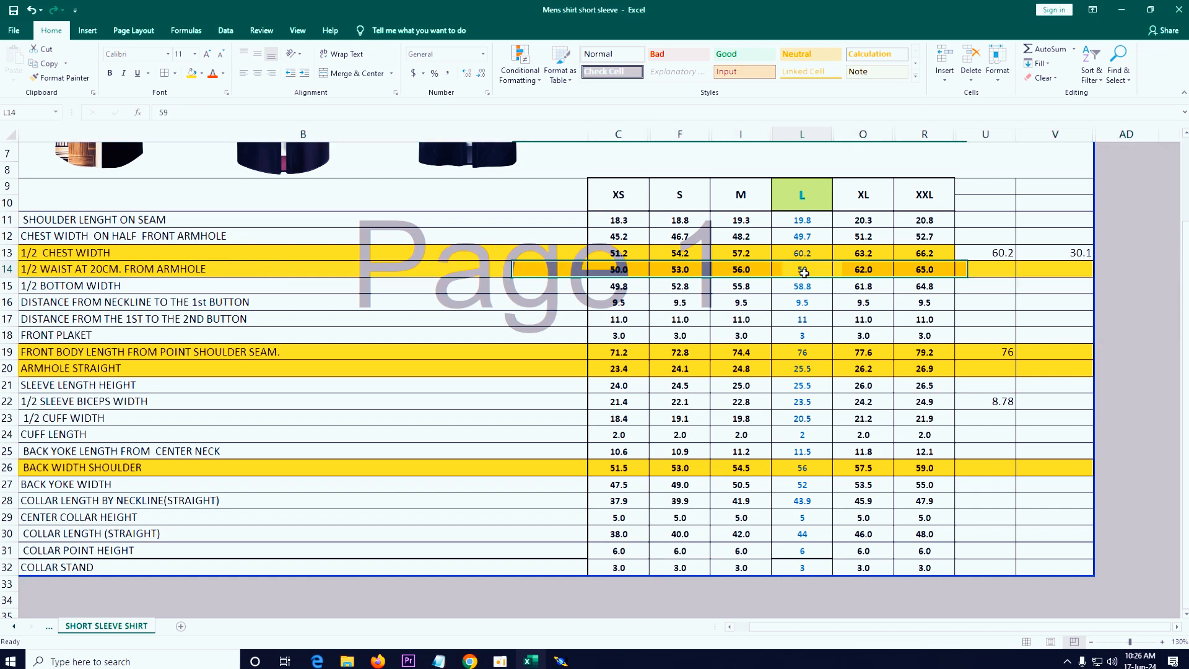
{"action": "left_click", "coordinate": [994, 291]}
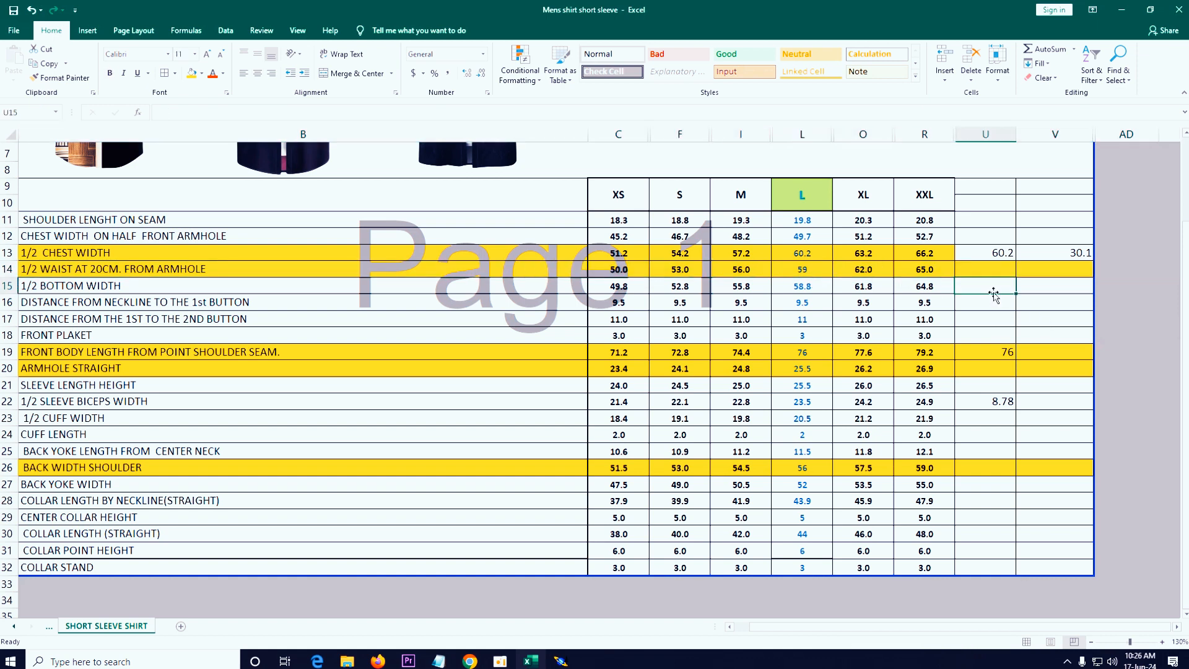
{"action": "double_click", "coordinate": [994, 293]}
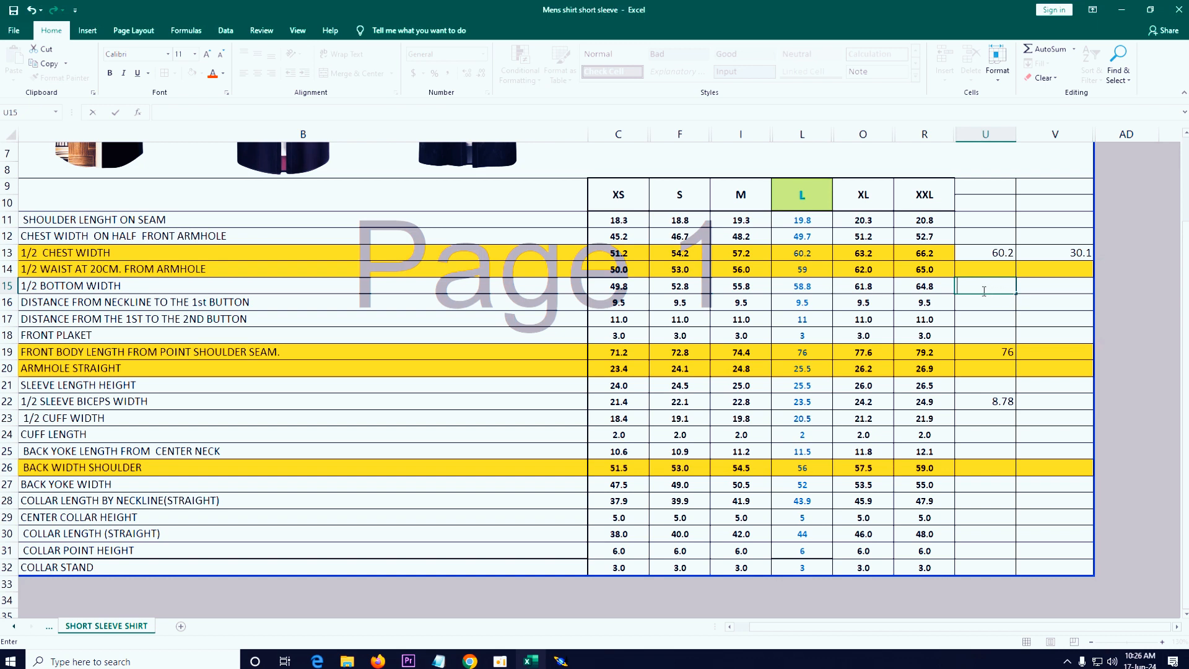
{"action": "type", "text": "="}
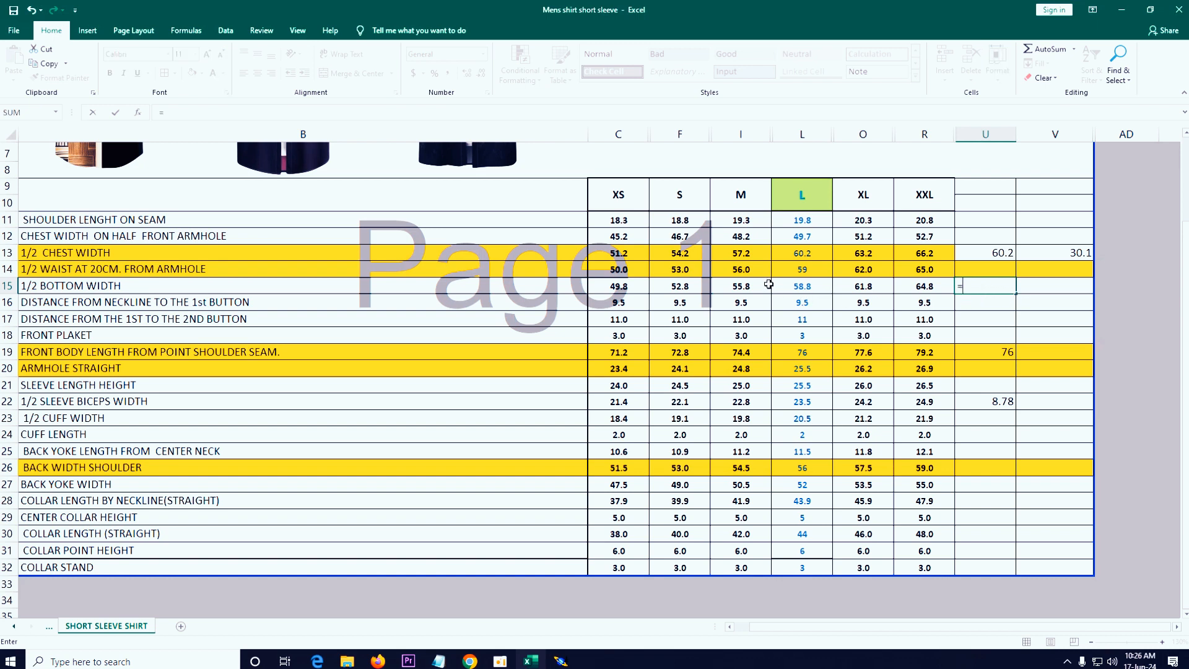
{"action": "left_click", "coordinate": [803, 270]}
{"action": "type", "text": "/2"}
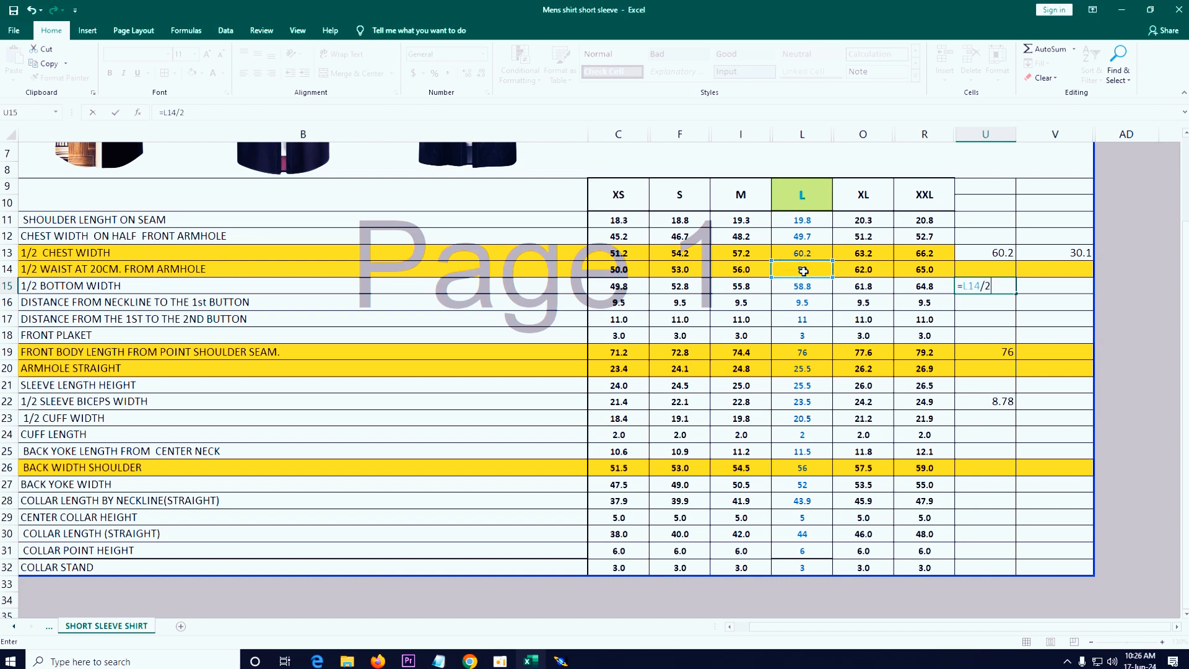
{"action": "key", "text": "Return"}
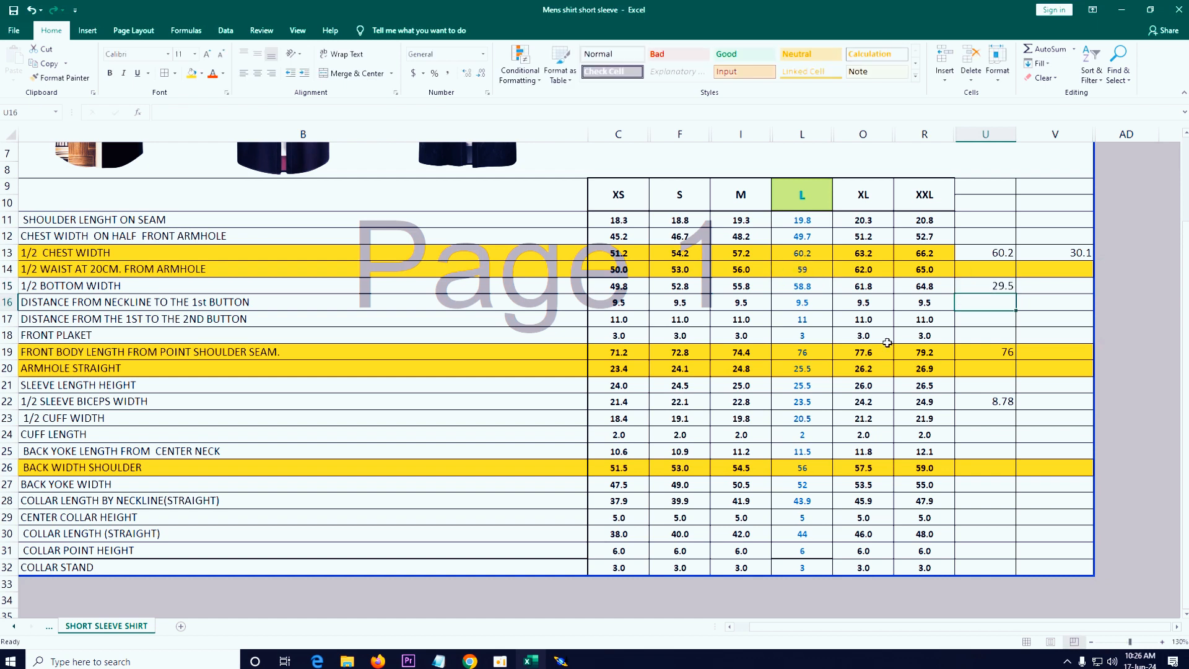
- Switch to Modaris and place a developed point on the waist line, 29.50 cm up from its lower end
{"action": "left_click", "coordinate": [561, 661]}
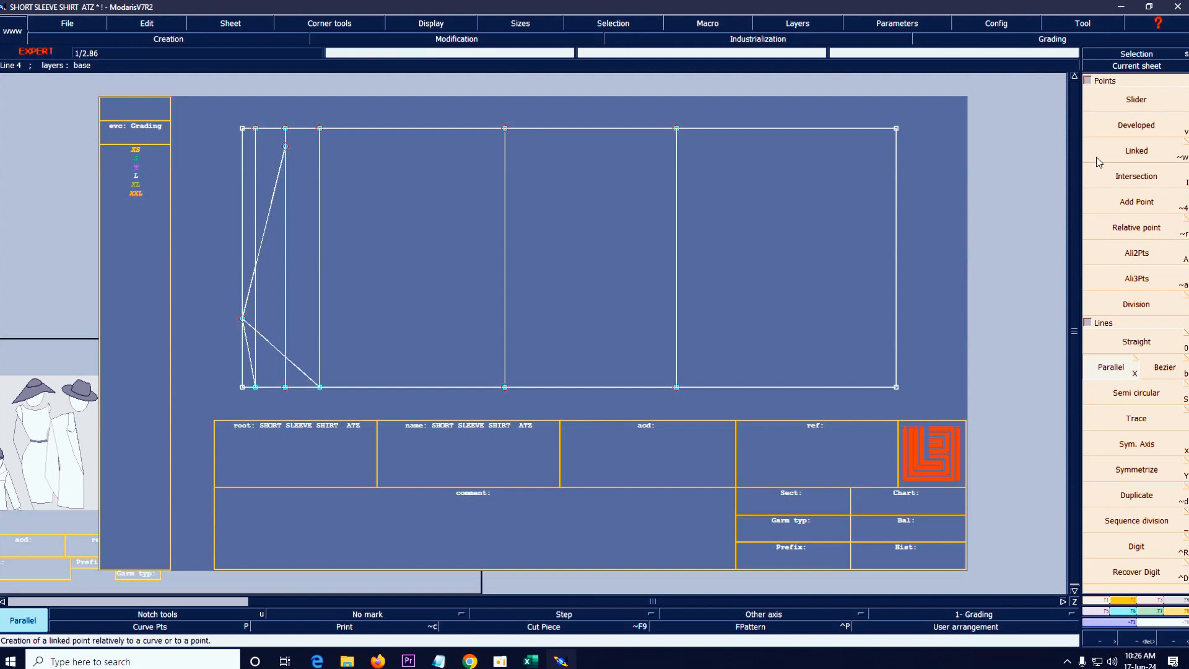
{"action": "left_click", "coordinate": [1121, 127]}
{"action": "left_click", "coordinate": [675, 389]}
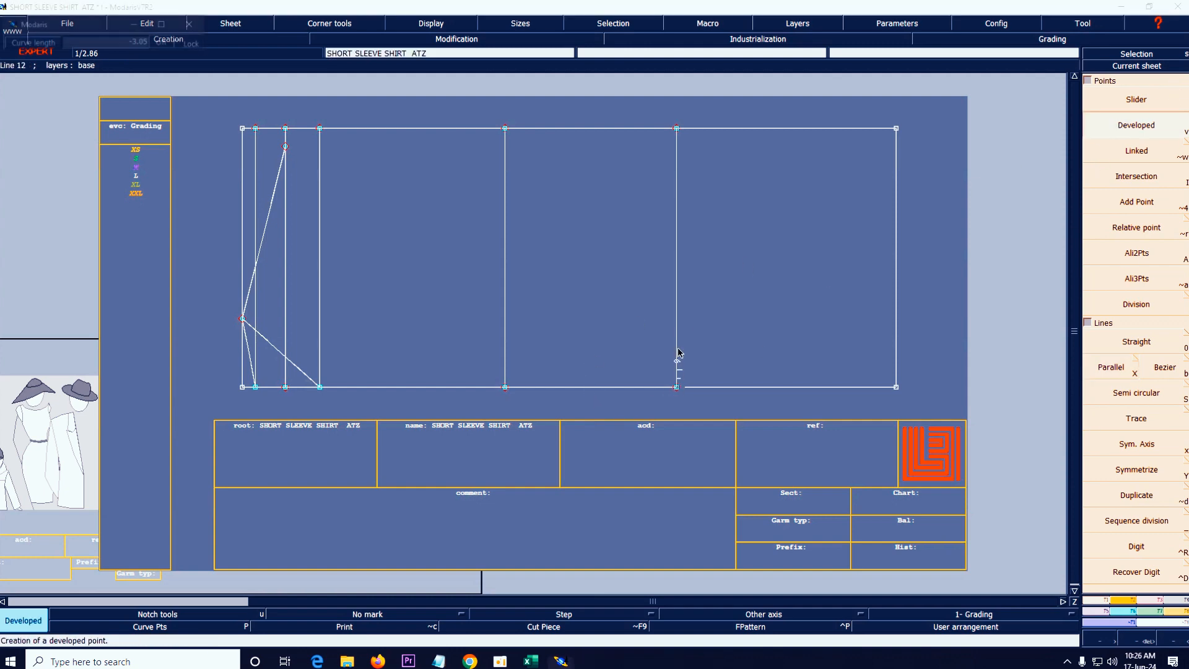
{"action": "type", "text": "-"}
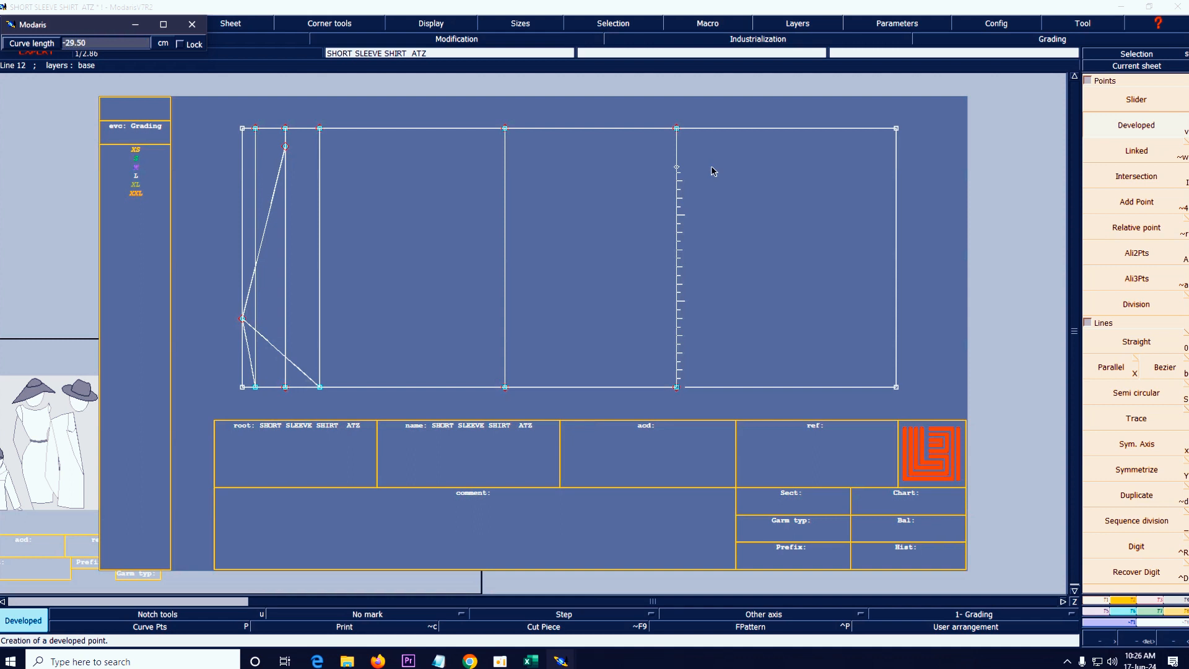
{"action": "type", "text": "29.50"}
{"action": "key", "text": "Return"}
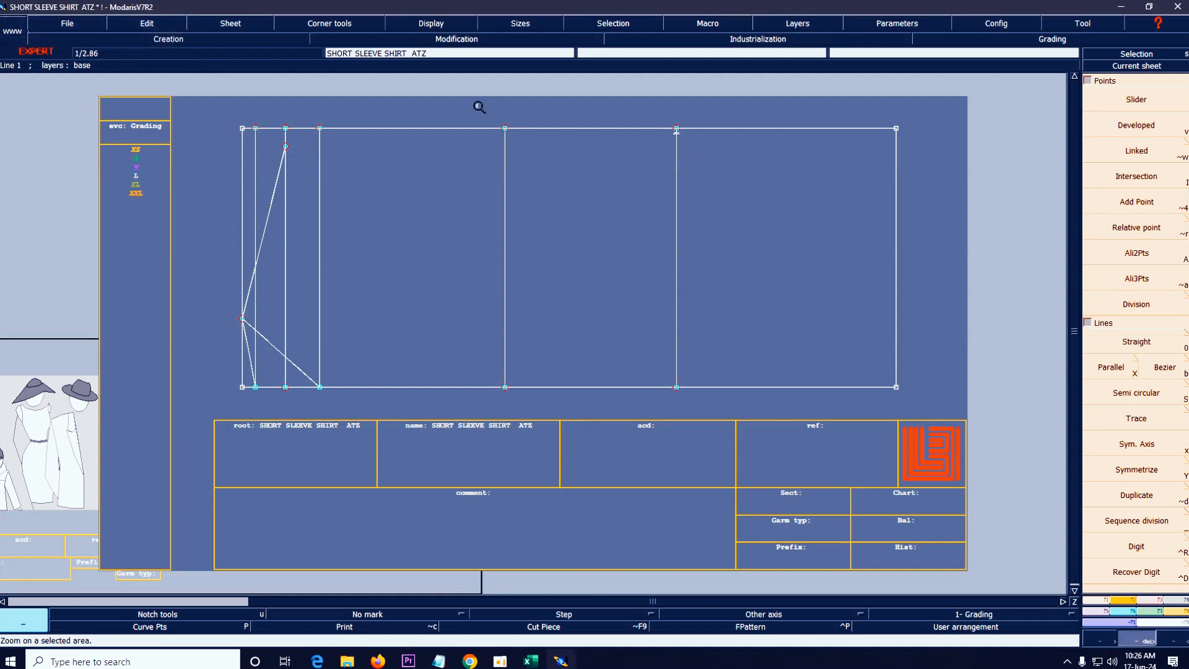
- Insert the developed point into the waist line and delete the line's original upper endpoint
{"action": "left_click_drag", "start_coordinate": [479, 107], "coordinate": [991, 268]}
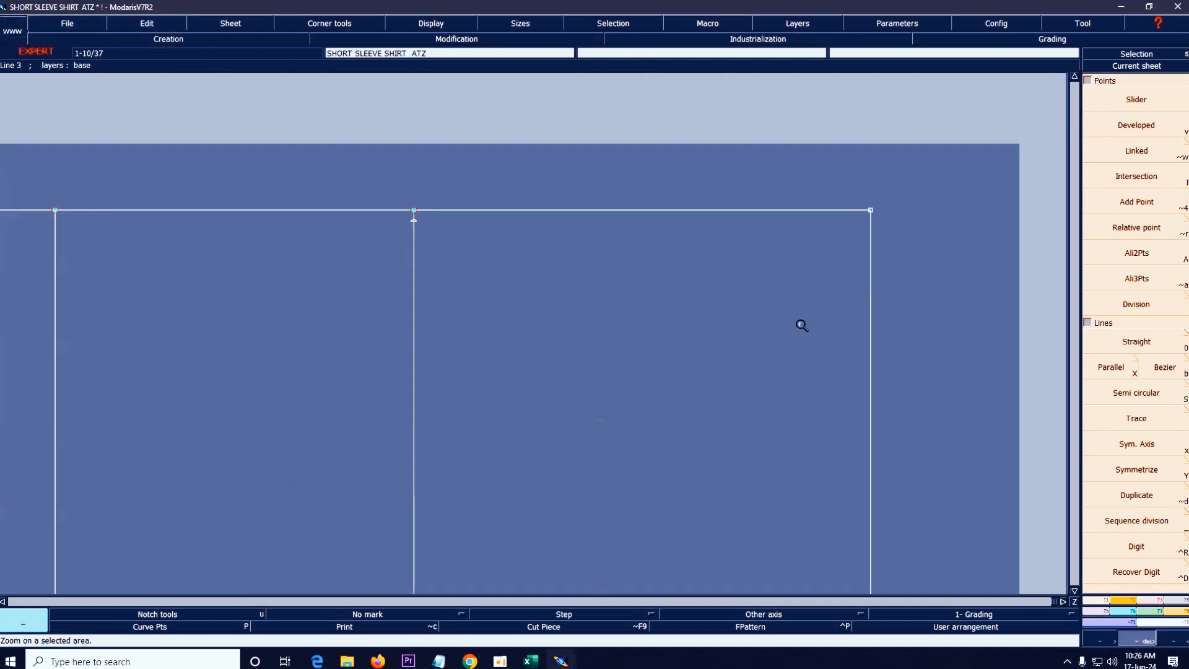
{"action": "left_click", "coordinate": [1152, 606]}
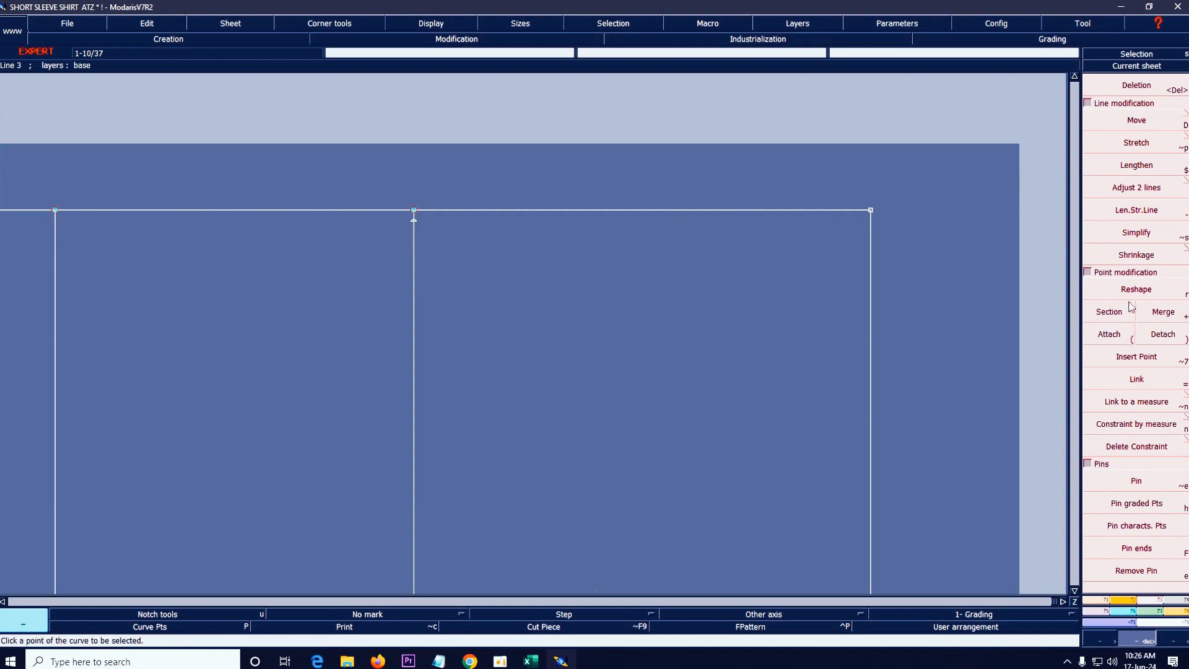
{"action": "left_click", "coordinate": [1136, 356]}
{"action": "left_click", "coordinate": [414, 226]}
{"action": "key", "text": "Delete"}
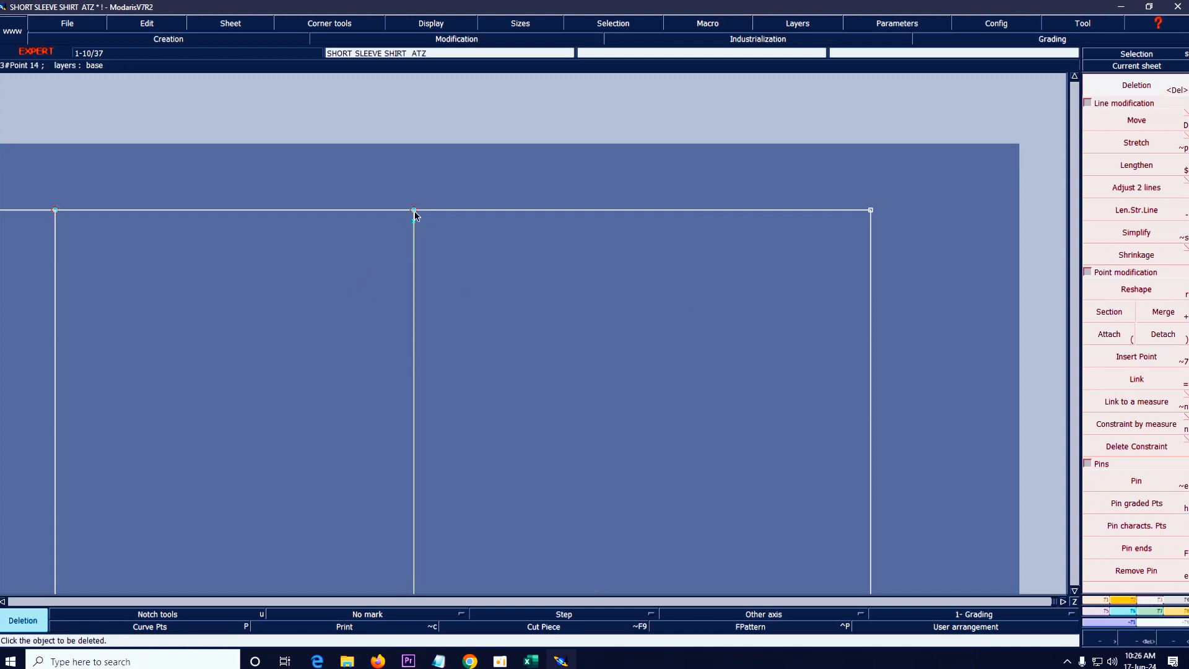
{"action": "key", "text": "Home"}
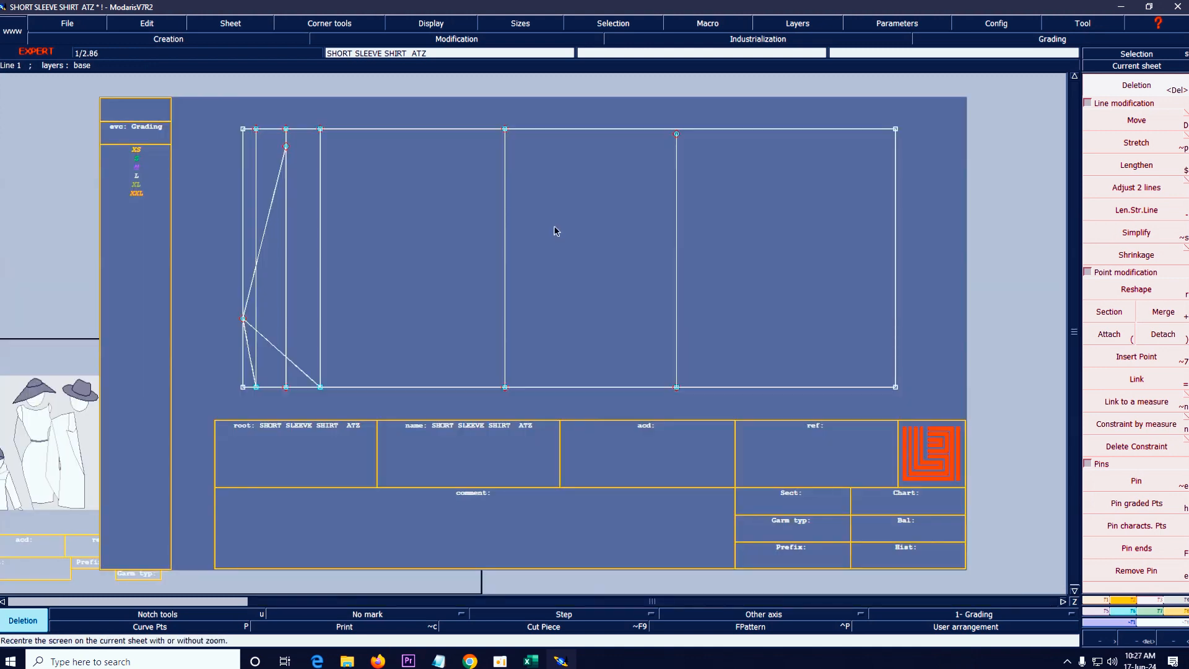
- Switch to Excel and highlight the SHOULDER LENGHT ON SEAM row with the yellow fill
{"action": "left_click", "coordinate": [533, 661]}
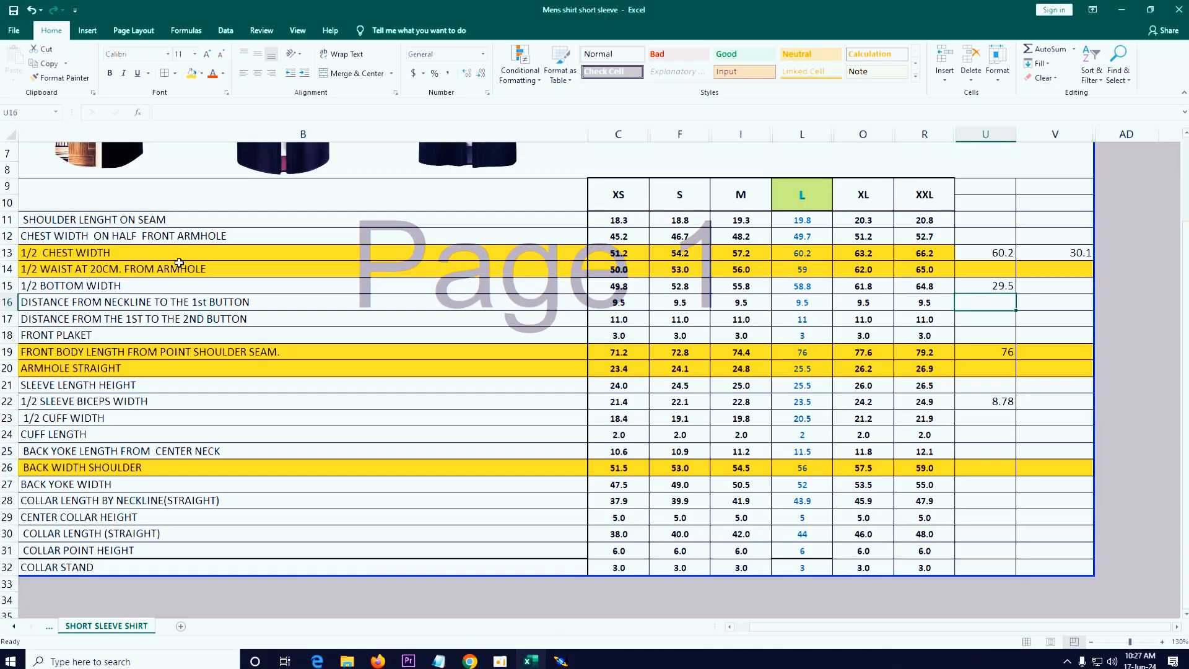
{"action": "left_click", "coordinate": [7, 219]}
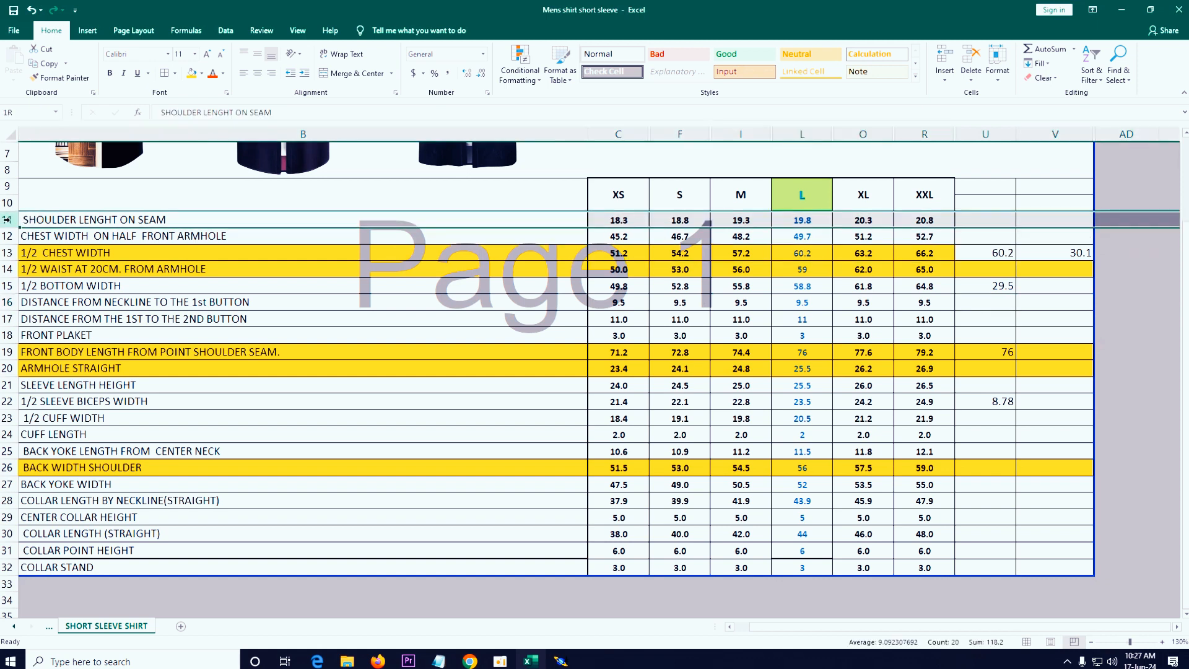
{"action": "left_click", "coordinate": [192, 73]}
- Switch to Modaris and add a dynamic length measure along the shoulder line from the neck point to the shoulder point
{"action": "left_click", "coordinate": [561, 661]}
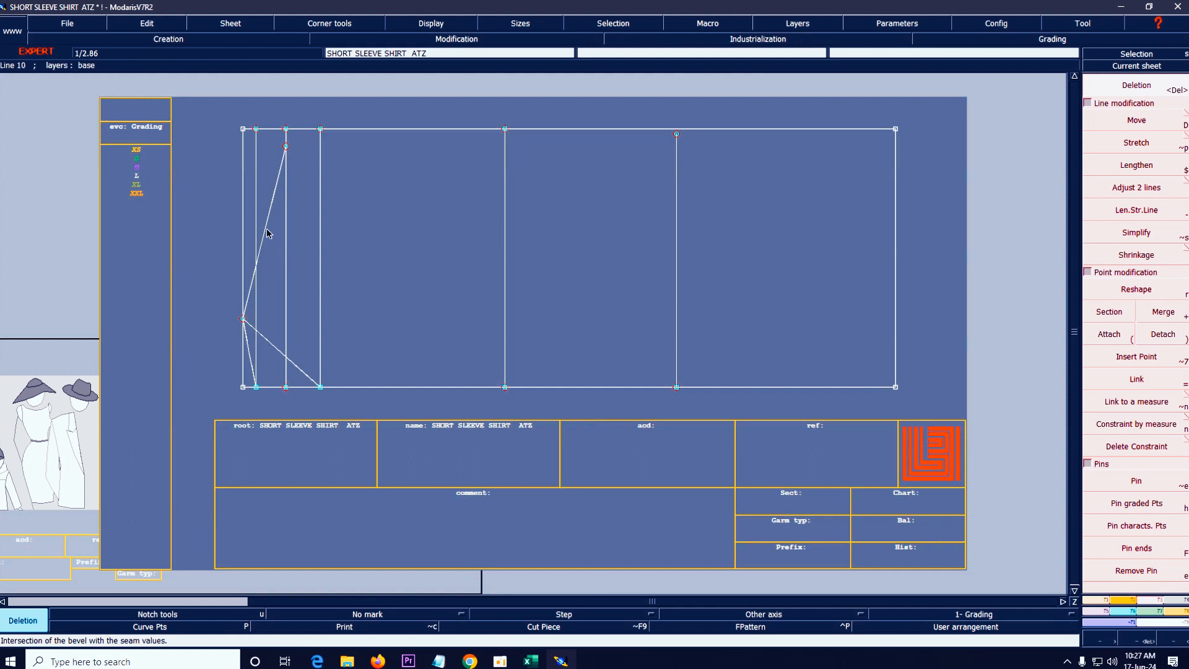
{"action": "key", "text": "l"}
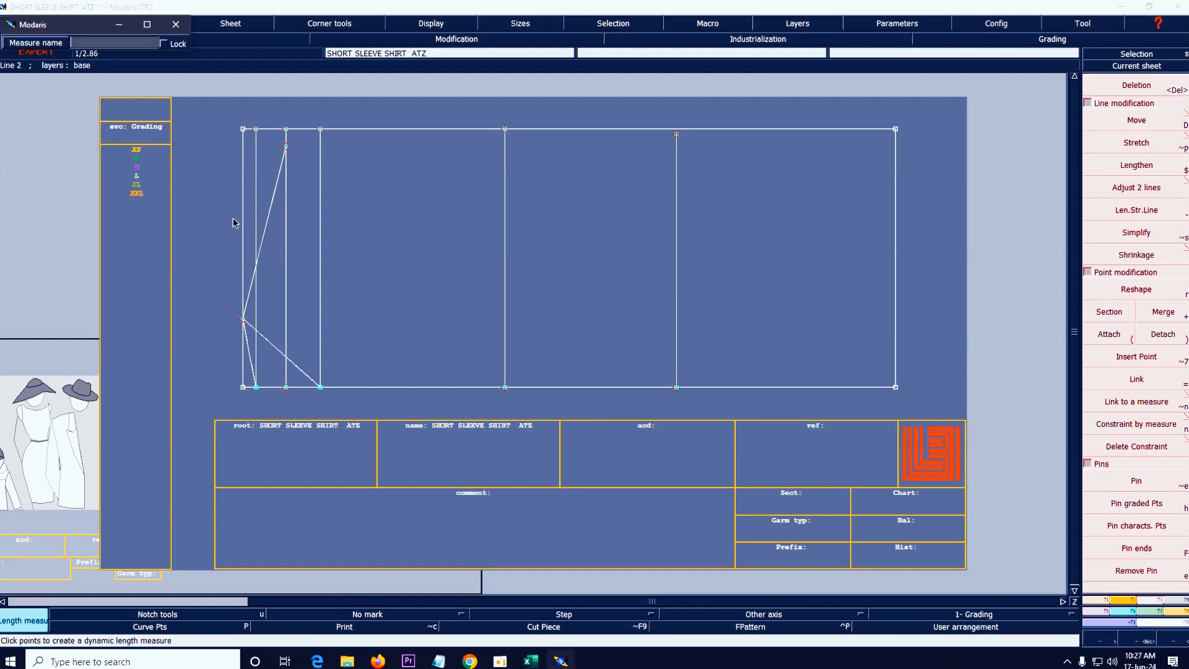
{"action": "left_click", "coordinate": [233, 223]}
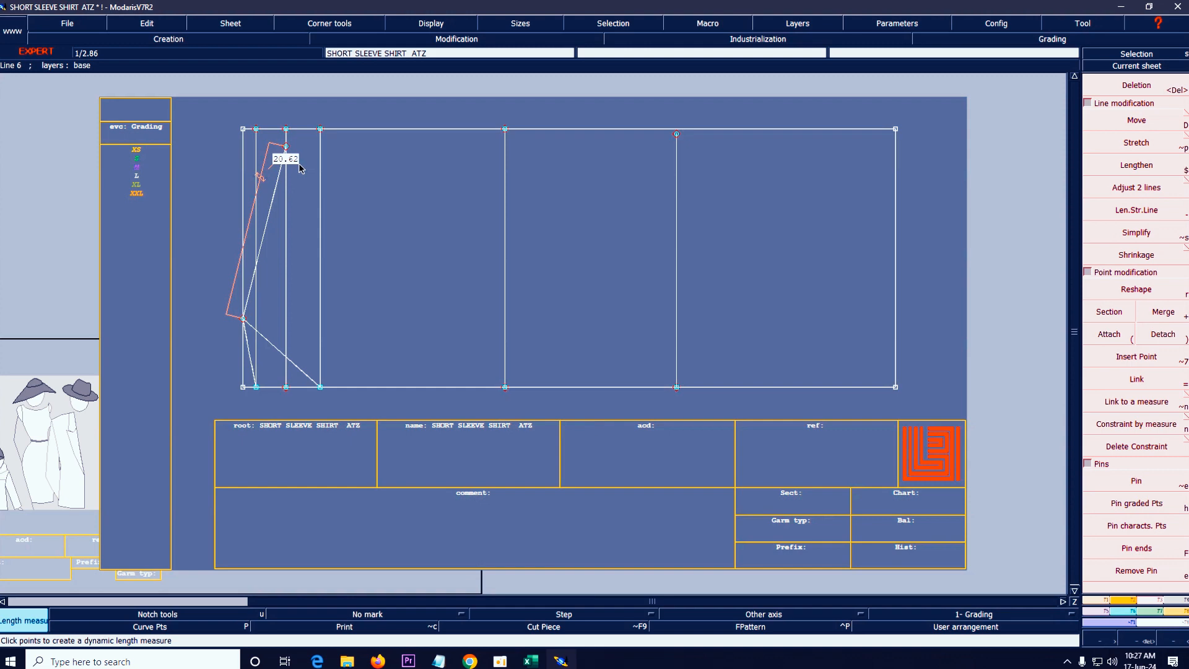
- Pin the pattern's end points and turn on the print of the current outline near the neck point
{"action": "key", "text": "z"}
{"action": "left_click_drag", "start_coordinate": [205, 287], "coordinate": [397, 428]}
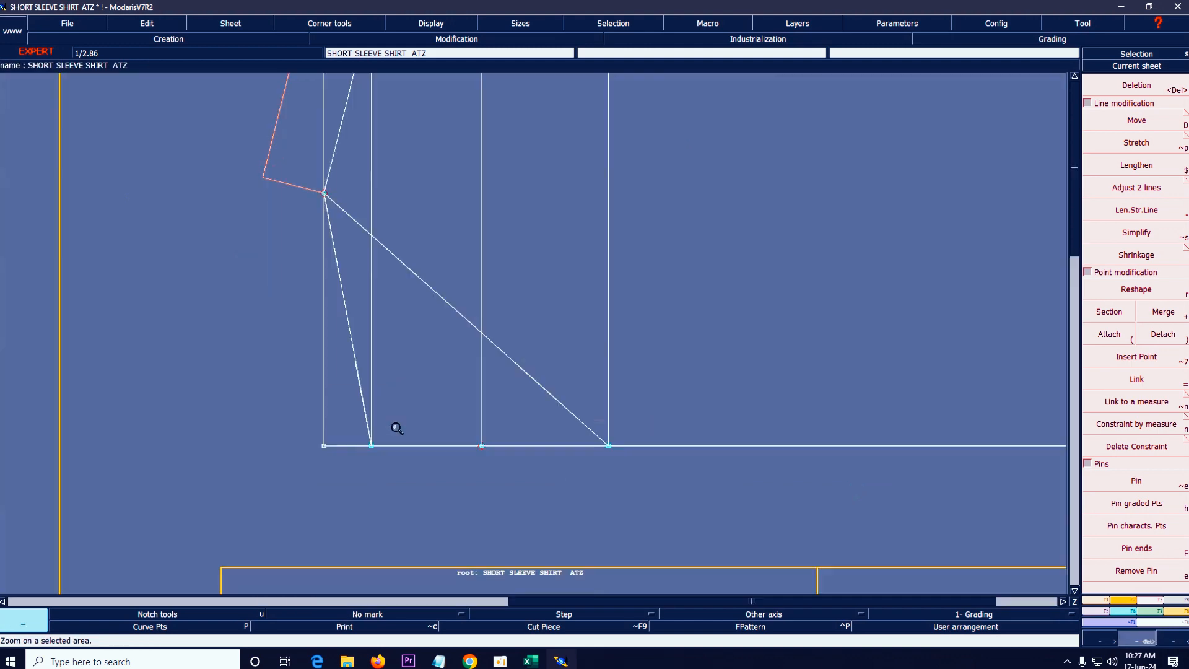
{"action": "left_click", "coordinate": [1137, 482]}
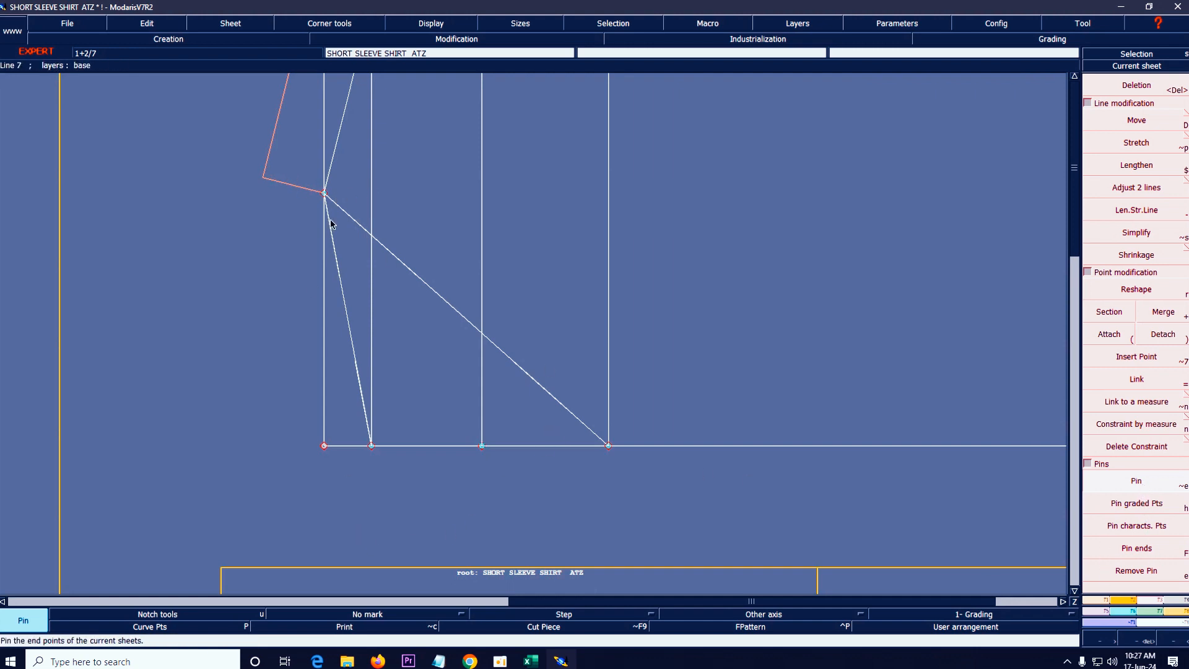
{"action": "left_click", "coordinate": [353, 627]}
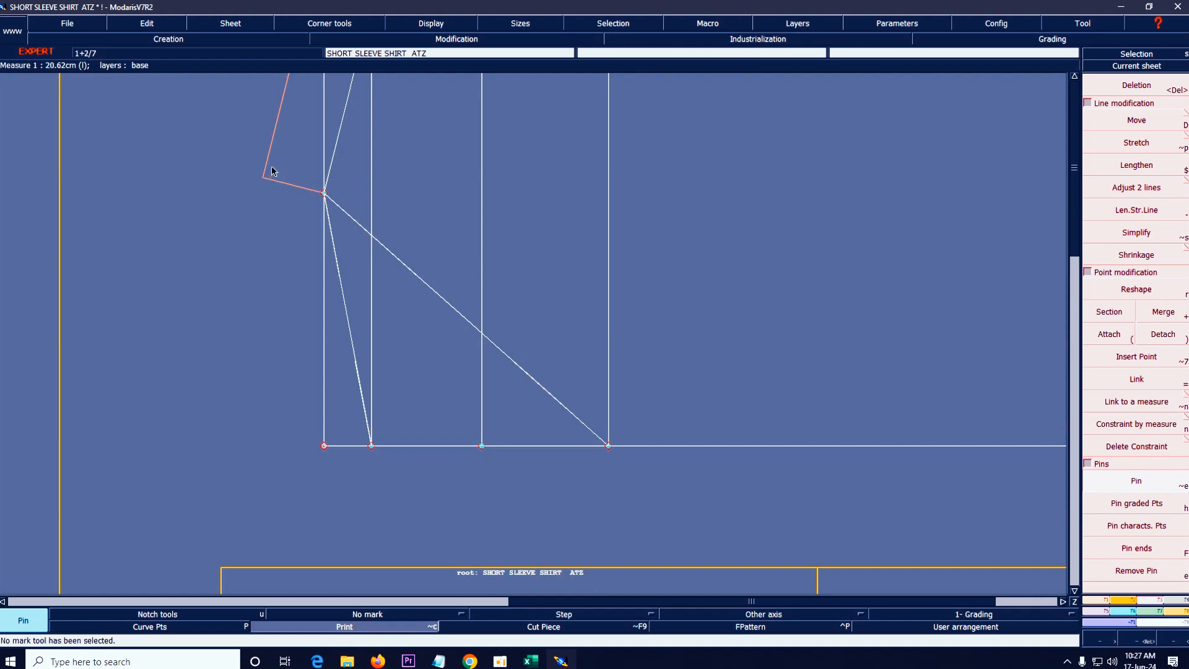
- Move the neck point on the pattern's left edge with ShiftX 0 and ShiftY 0.50 cm
{"action": "key", "text": "shift+d"}
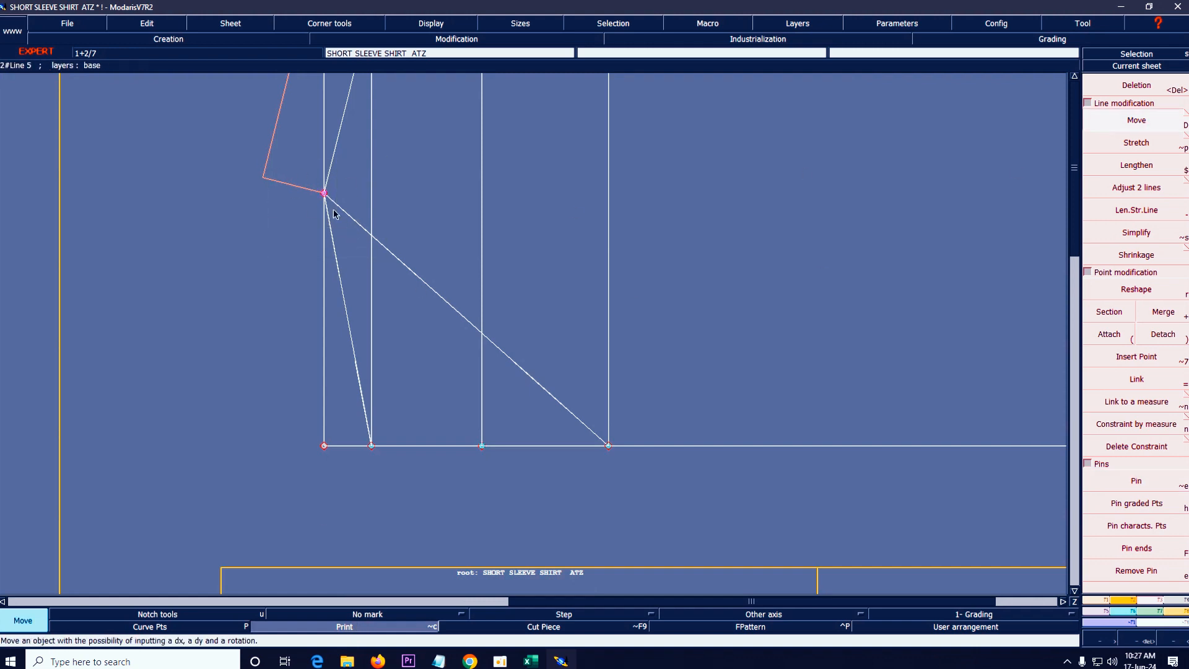
{"action": "left_click", "coordinate": [325, 195]}
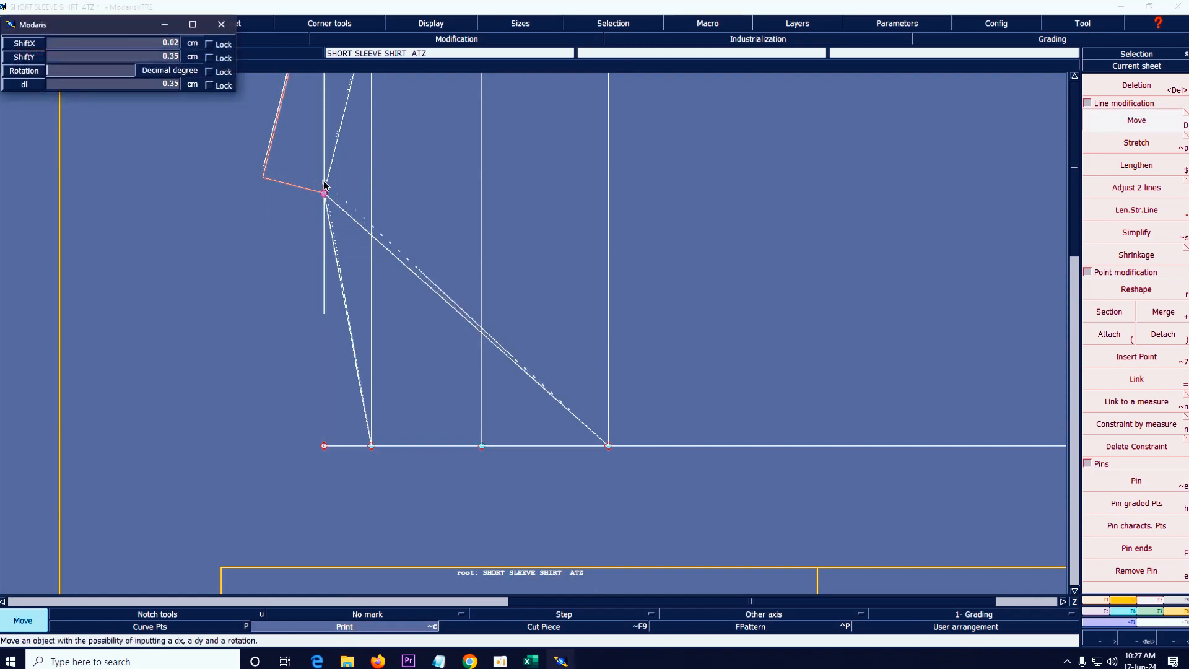
{"action": "key", "text": "Up"}
{"action": "type", "text": "0.5"}
{"action": "key", "text": "Up"}
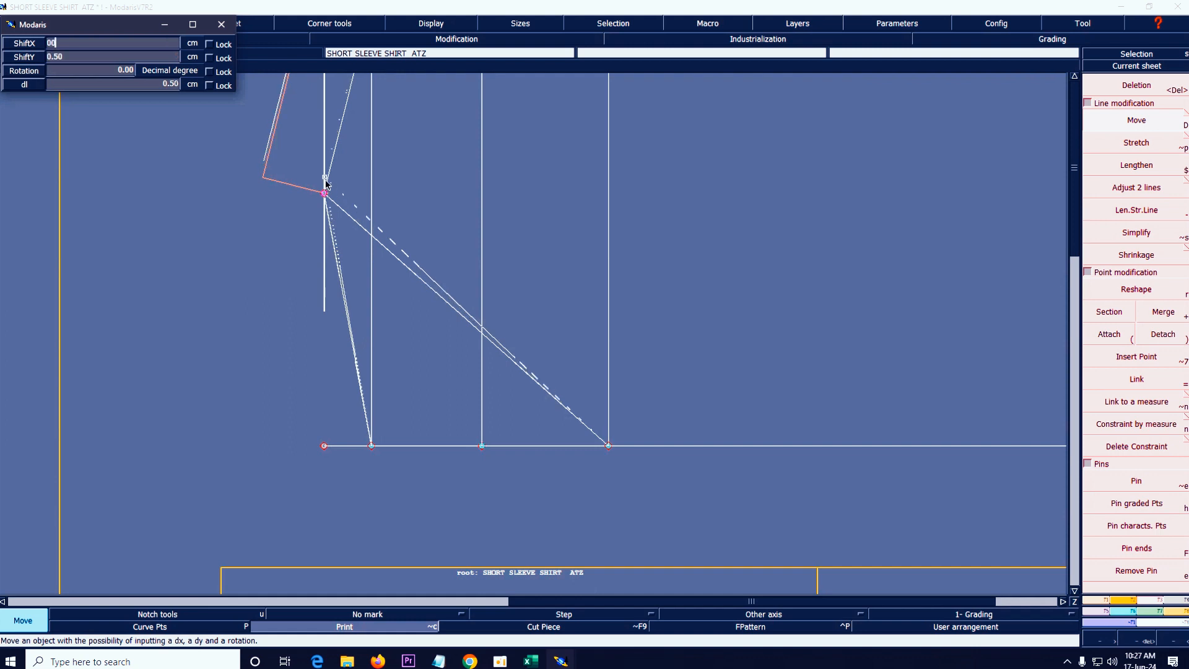
{"action": "type", "text": "0"}
{"action": "key", "text": "Return"}
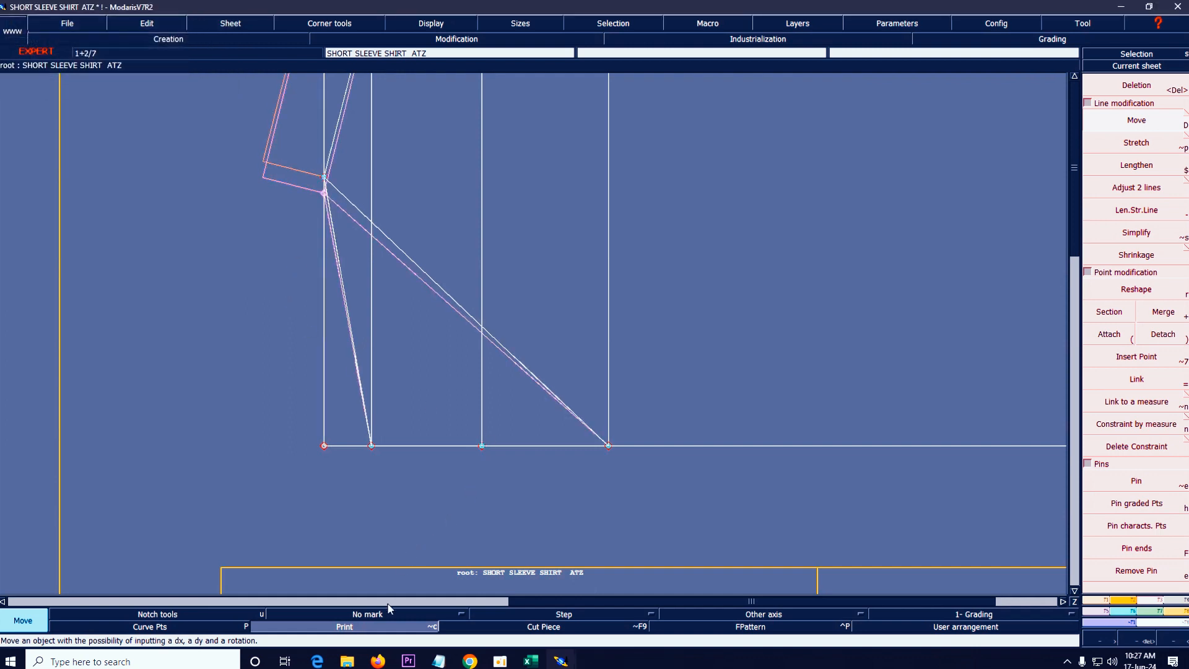
- Clear the printed outline and delete the dynamic length measure from the shoulder line
{"action": "left_click", "coordinate": [379, 628]}
{"action": "key", "text": "Home"}
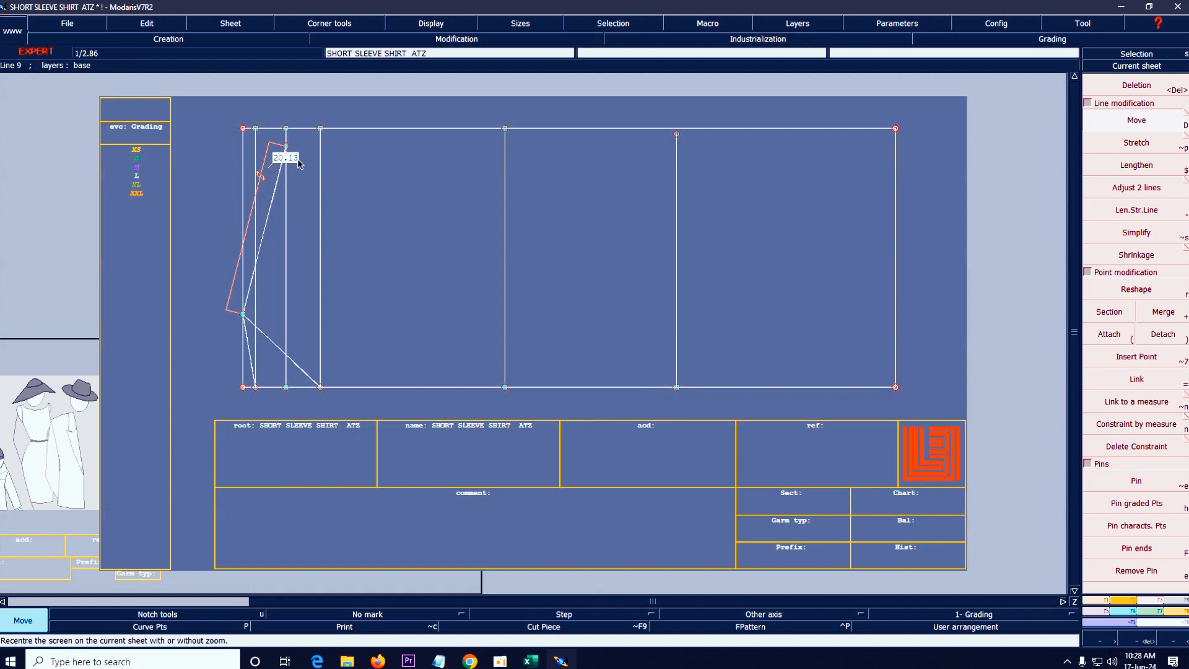
{"action": "key", "text": "Delete"}
{"action": "left_click", "coordinate": [266, 165]}
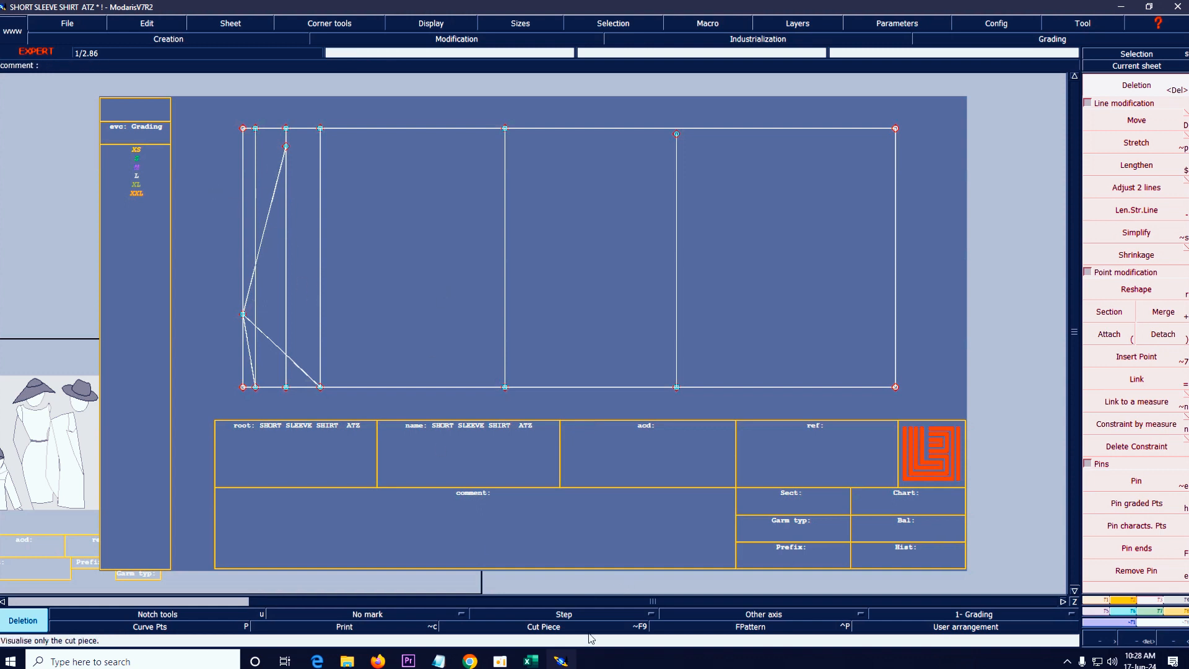
- Switch to Excel and highlight the CHEST WIDTH ON HALF FRONT ARMHOLE row with the yellow fill
{"action": "left_click", "coordinate": [532, 660]}
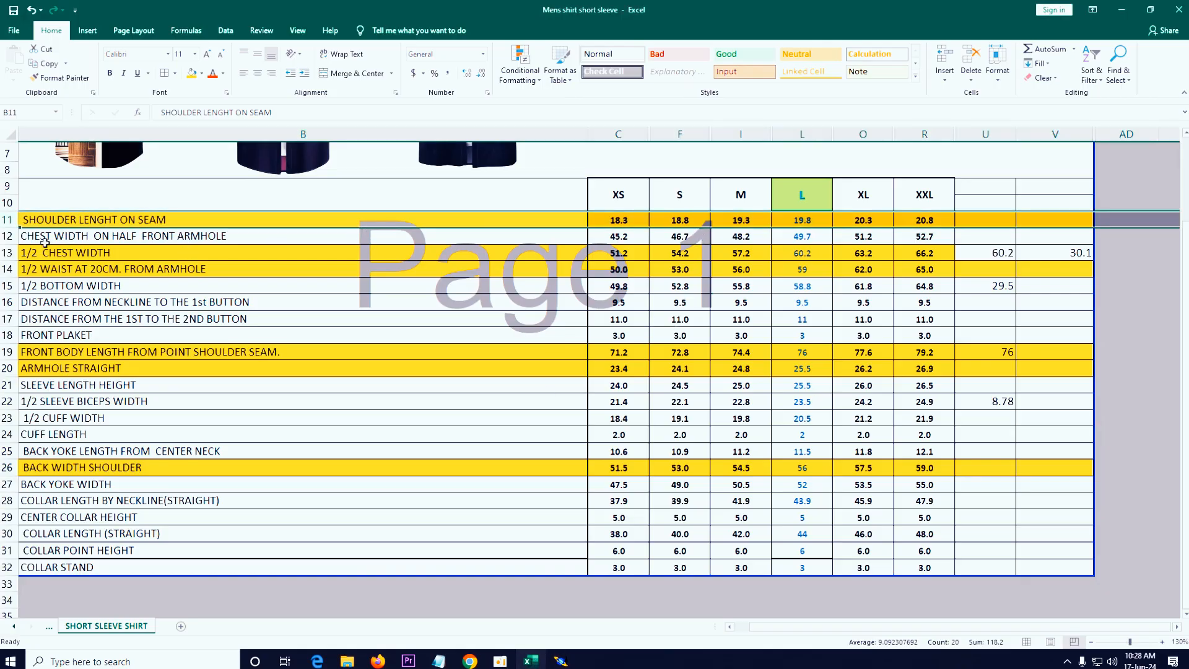
{"action": "left_click", "coordinate": [8, 236]}
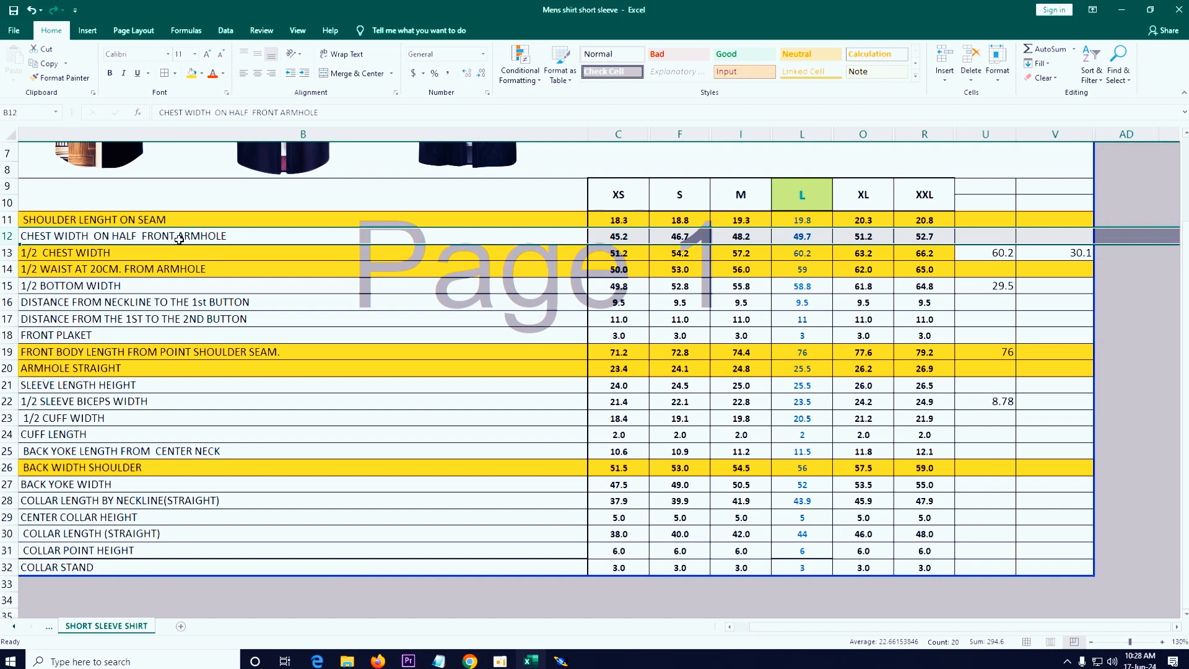
{"action": "left_click", "coordinate": [192, 73]}
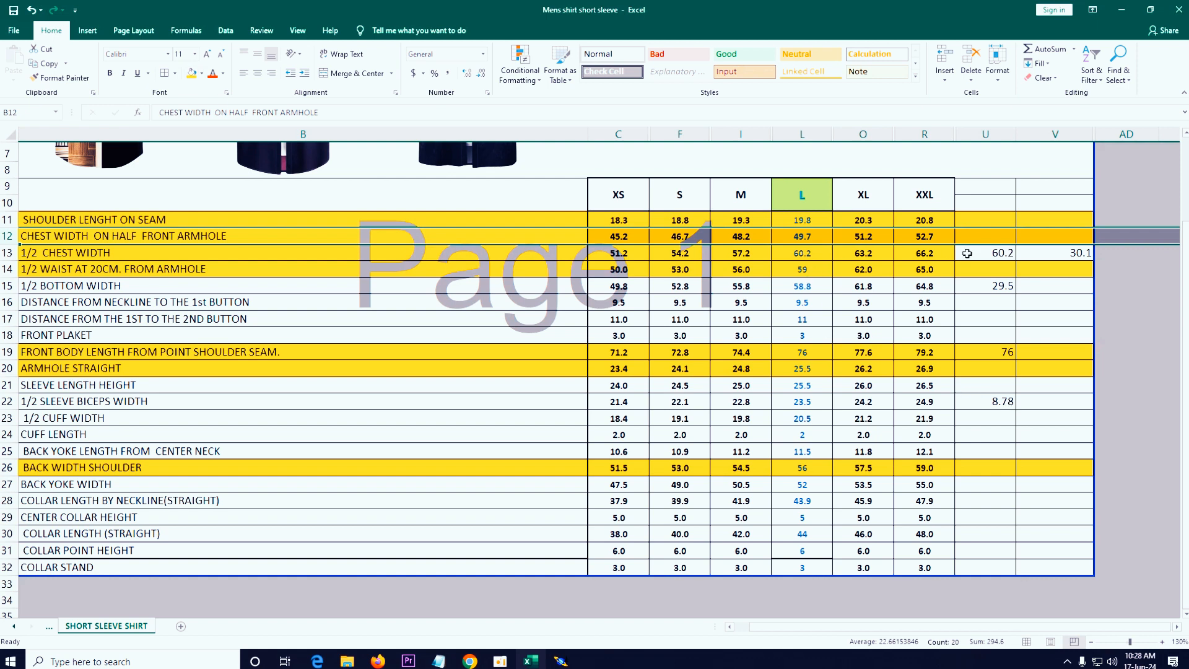
- Calculate half of the size L chest width on half front armhole in cell U12 with =L12/2
{"action": "left_click", "coordinate": [810, 236]}
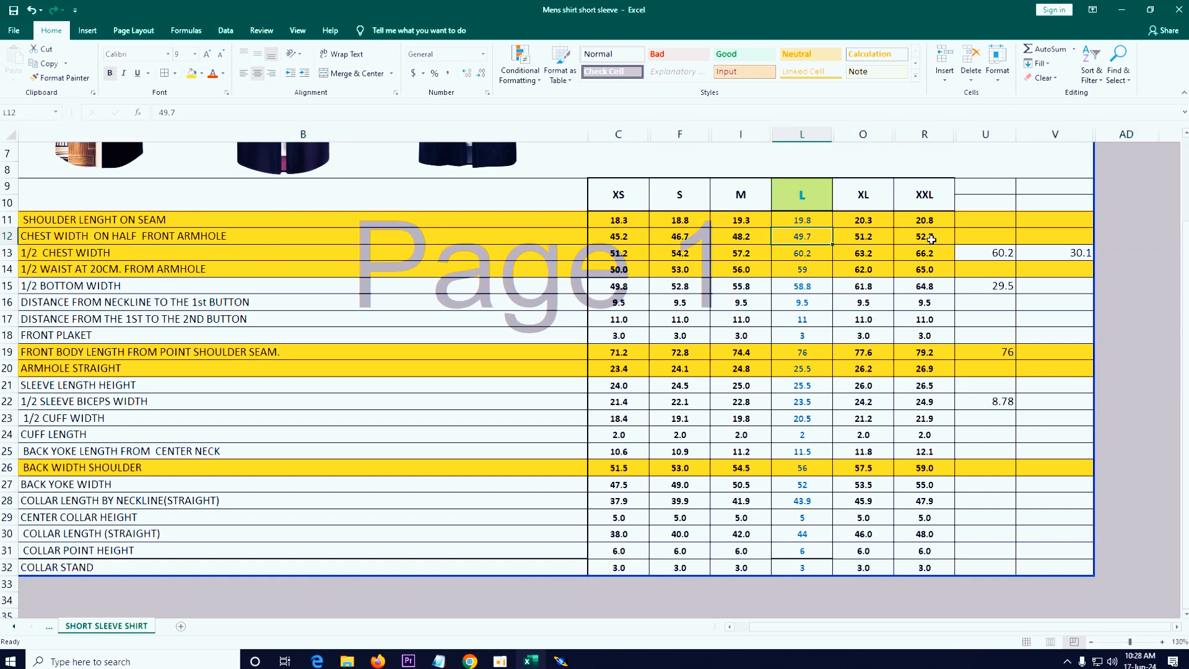
{"action": "left_click", "coordinate": [975, 238]}
{"action": "type", "text": "="}
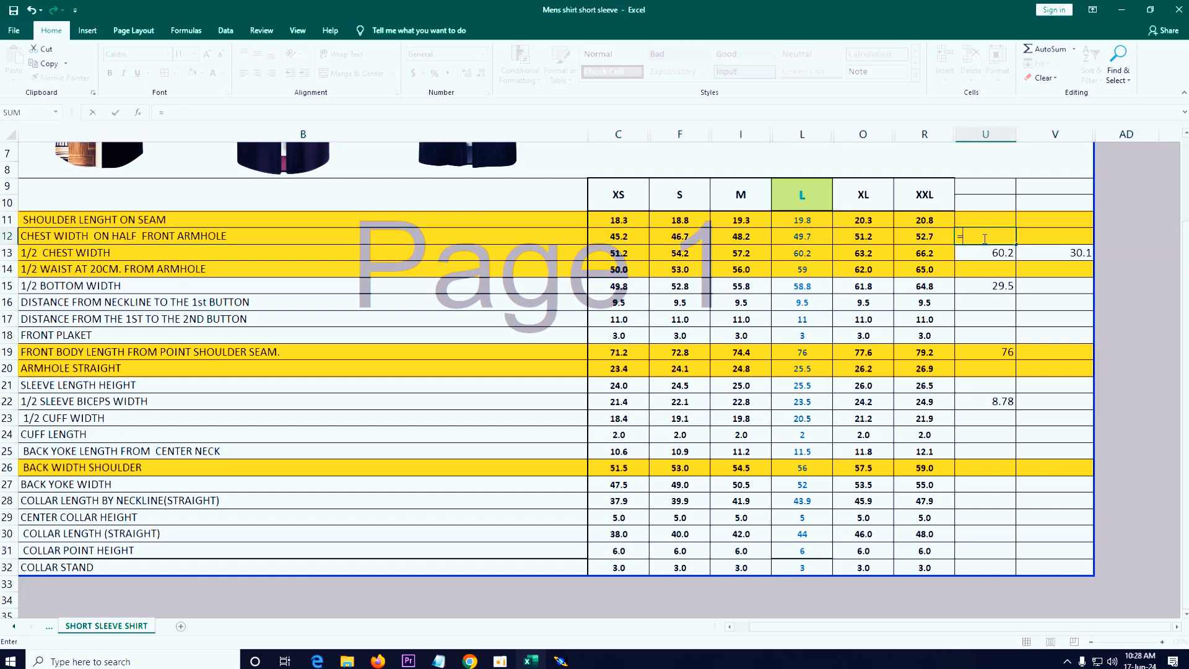
{"action": "left_click", "coordinate": [820, 240]}
{"action": "type", "text": "/2"}
{"action": "key", "text": "Return"}
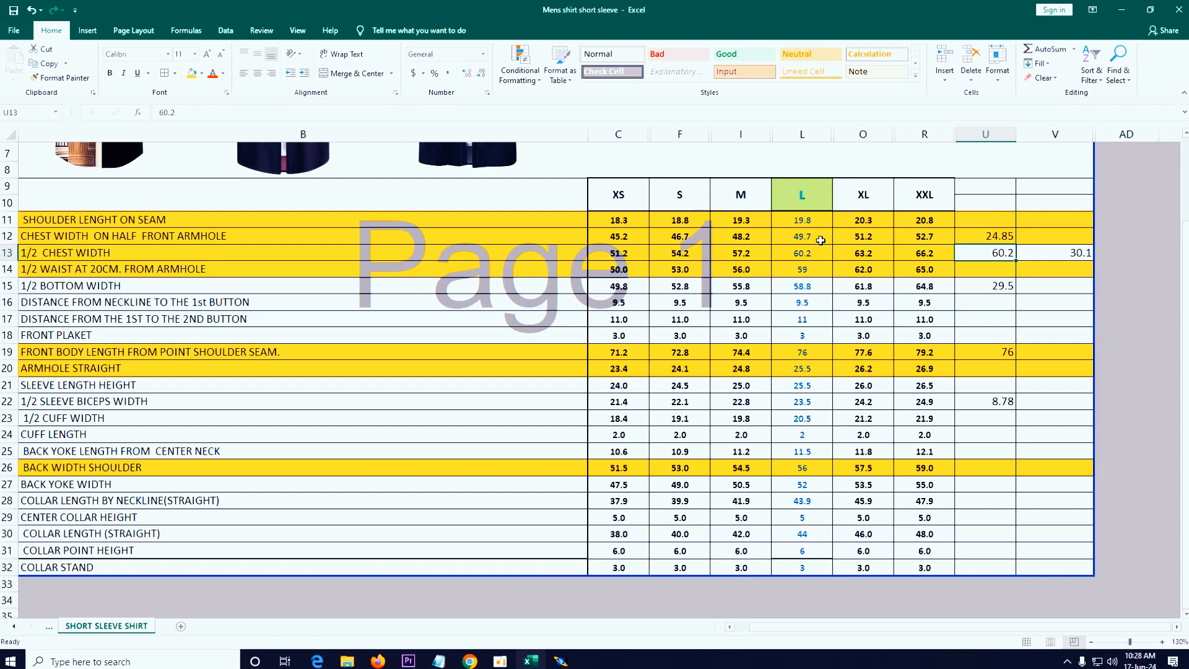
- Switch to Modaris and add a division point midway between the upper ends of the shoulder drop line and the armhole line
{"action": "left_click", "coordinate": [561, 661]}
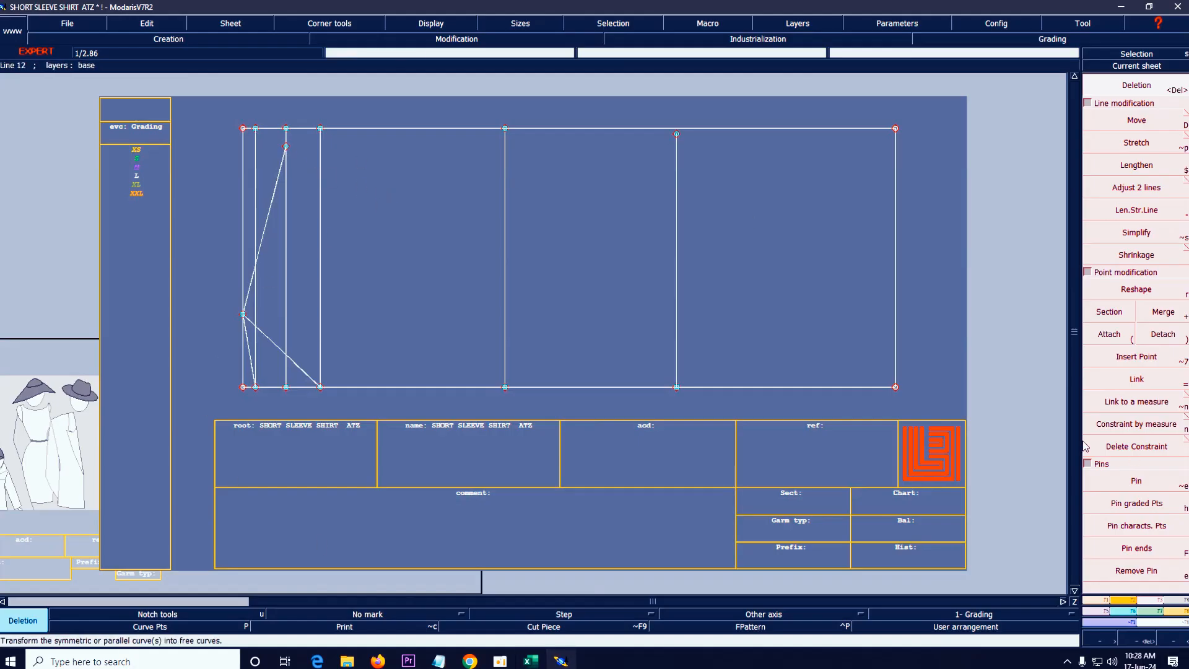
{"action": "left_click", "coordinate": [1094, 604]}
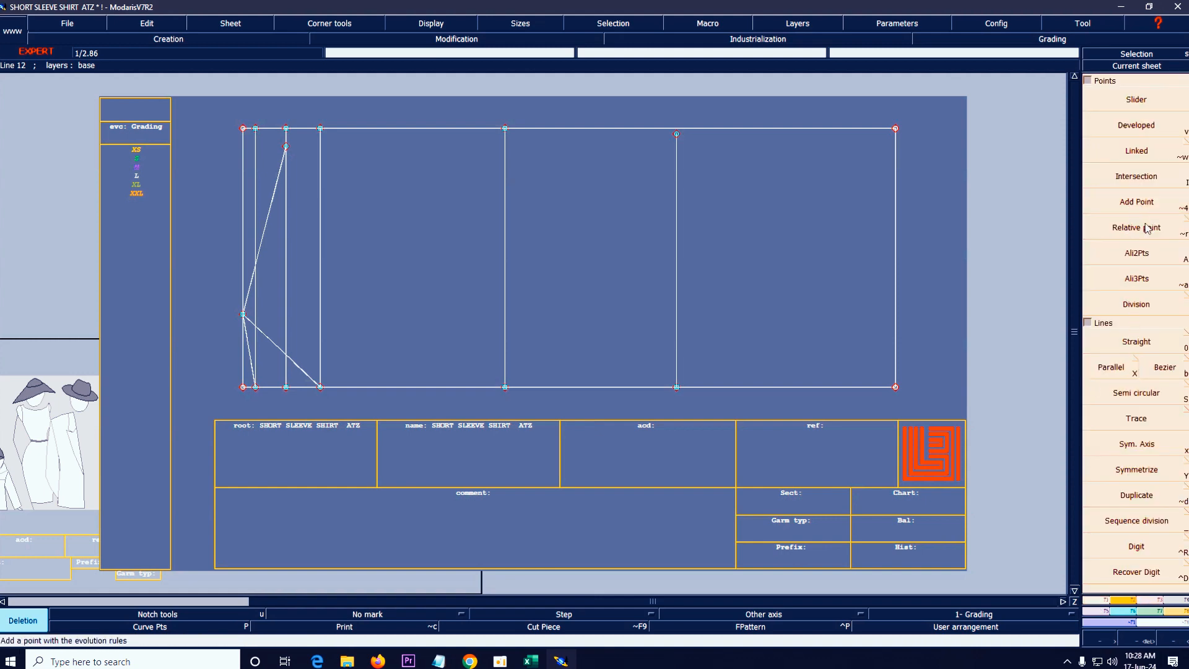
{"action": "left_click", "coordinate": [1138, 306]}
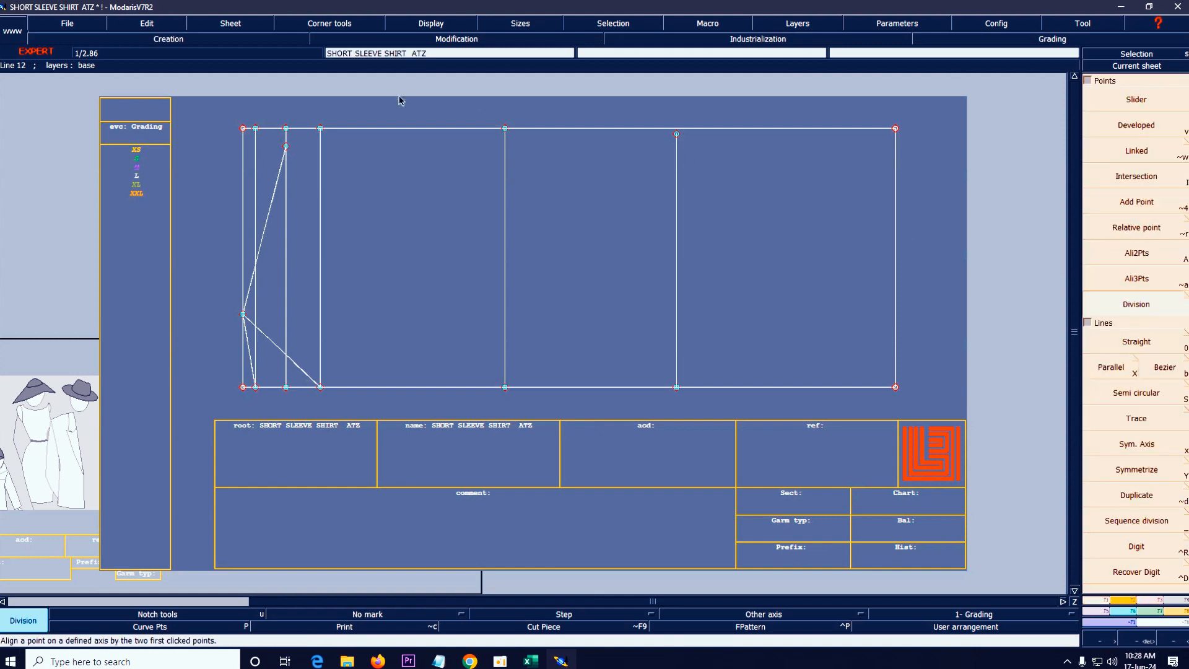
{"action": "left_click", "coordinate": [286, 129]}
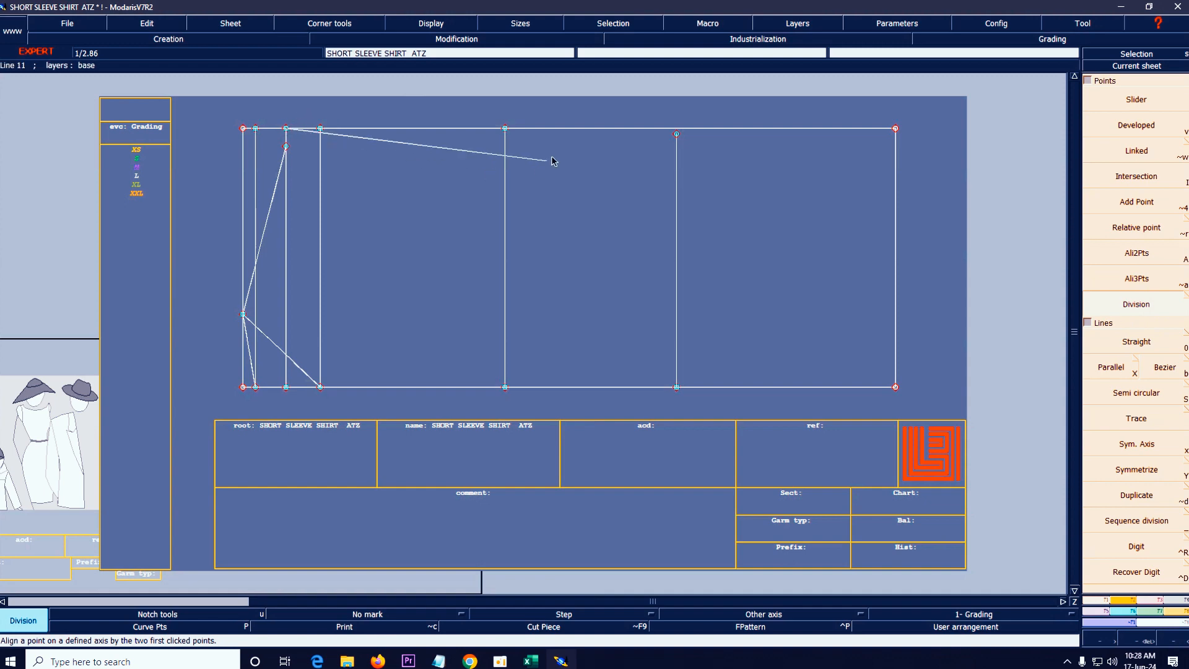
{"action": "left_click", "coordinate": [505, 128]}
{"action": "key", "text": "Return"}
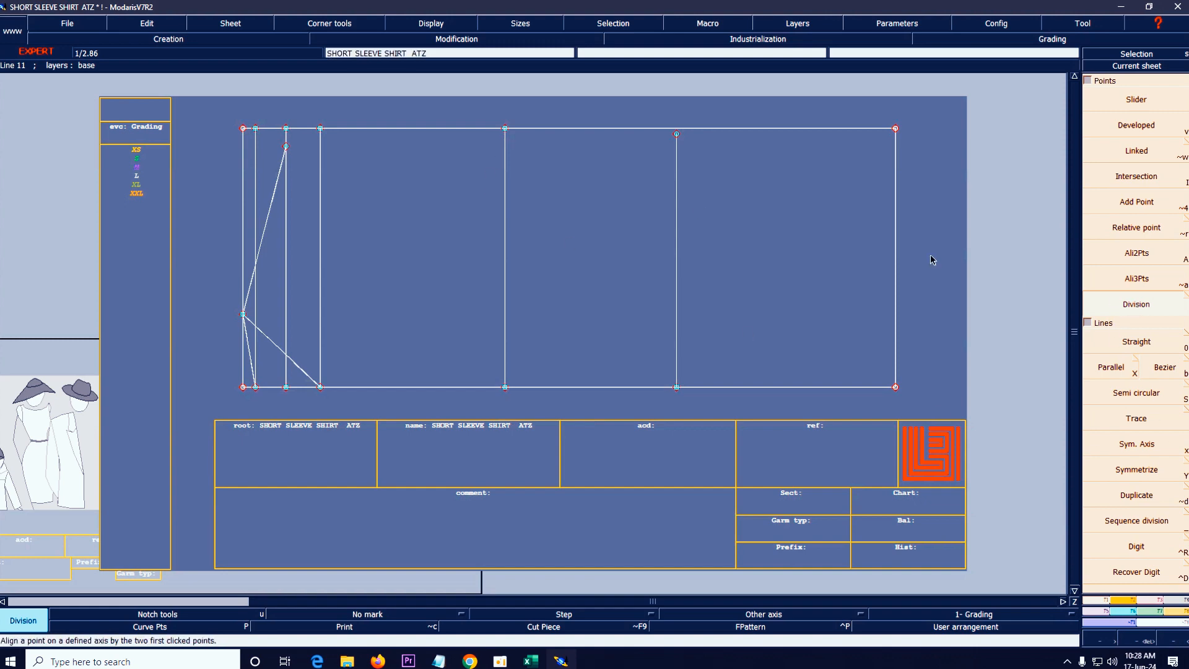
{"action": "left_click", "coordinate": [286, 129]}
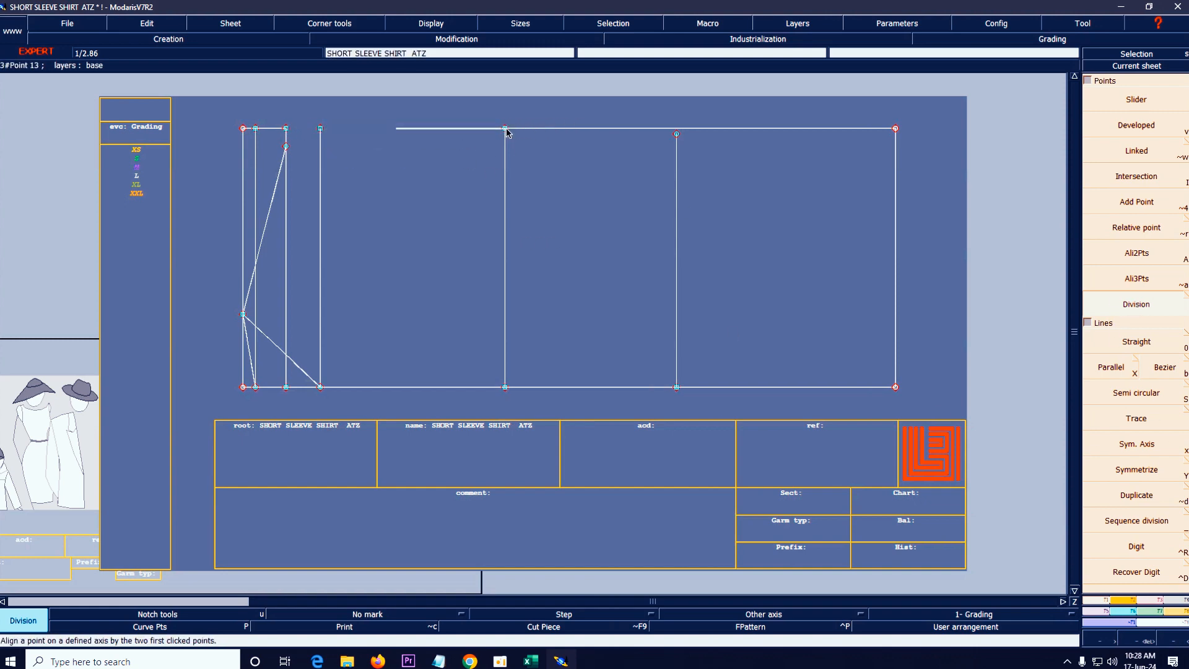
{"action": "left_click", "coordinate": [506, 129]}
{"action": "key", "text": "Return"}
{"action": "key", "text": "3"}
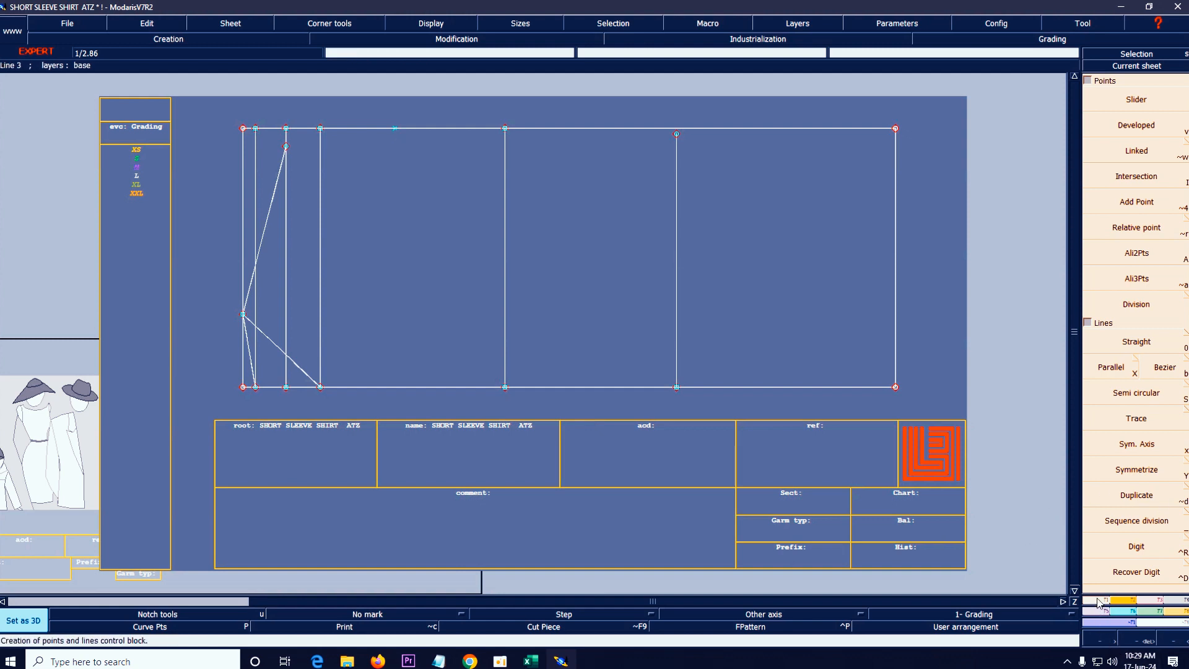
- Draw a vertical line from the division point on the upper edge down past the pattern's lower edge
{"action": "left_click", "coordinate": [1164, 368]}
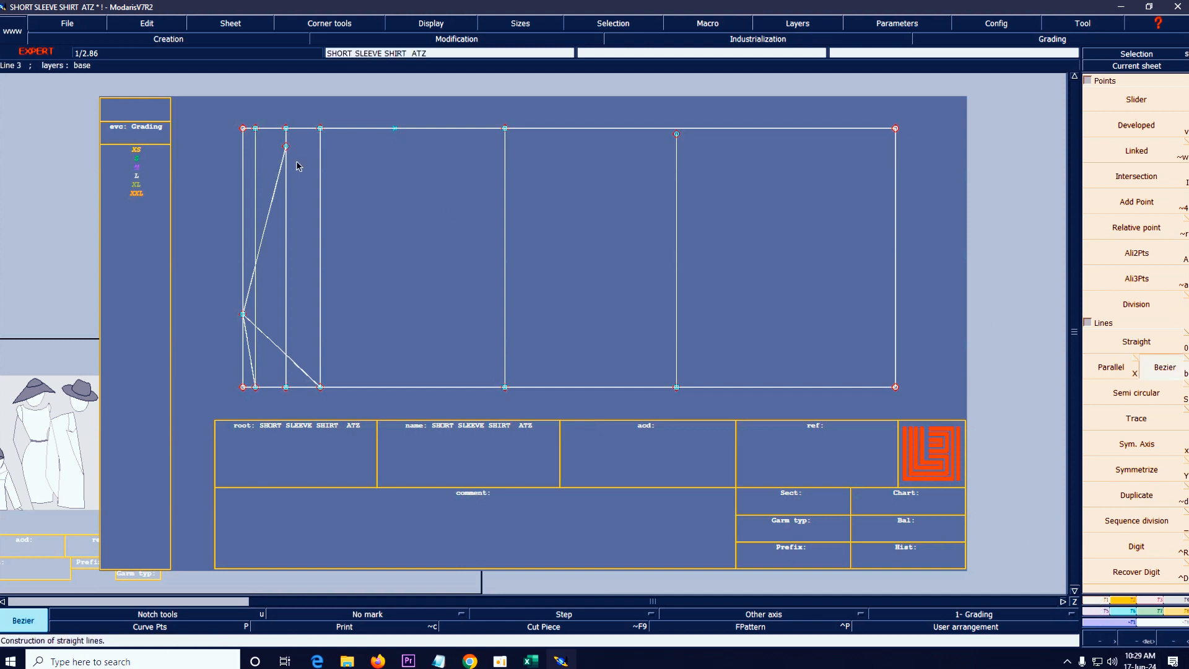
{"action": "left_click", "coordinate": [396, 129]}
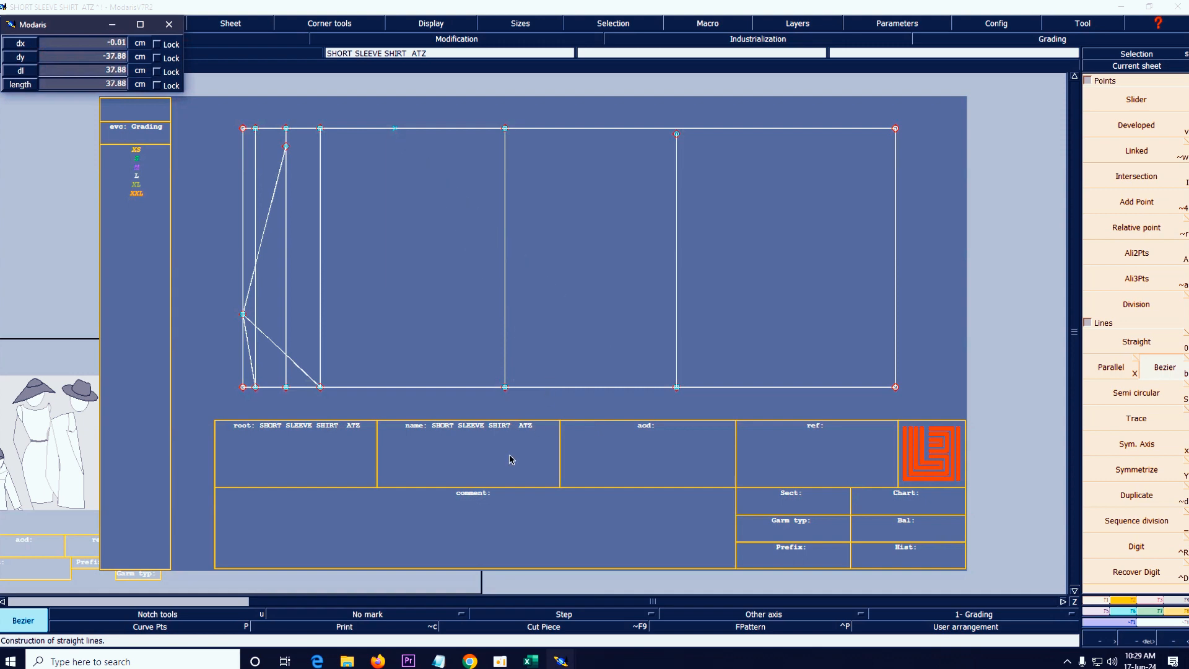
{"action": "left_click", "coordinate": [499, 472]}
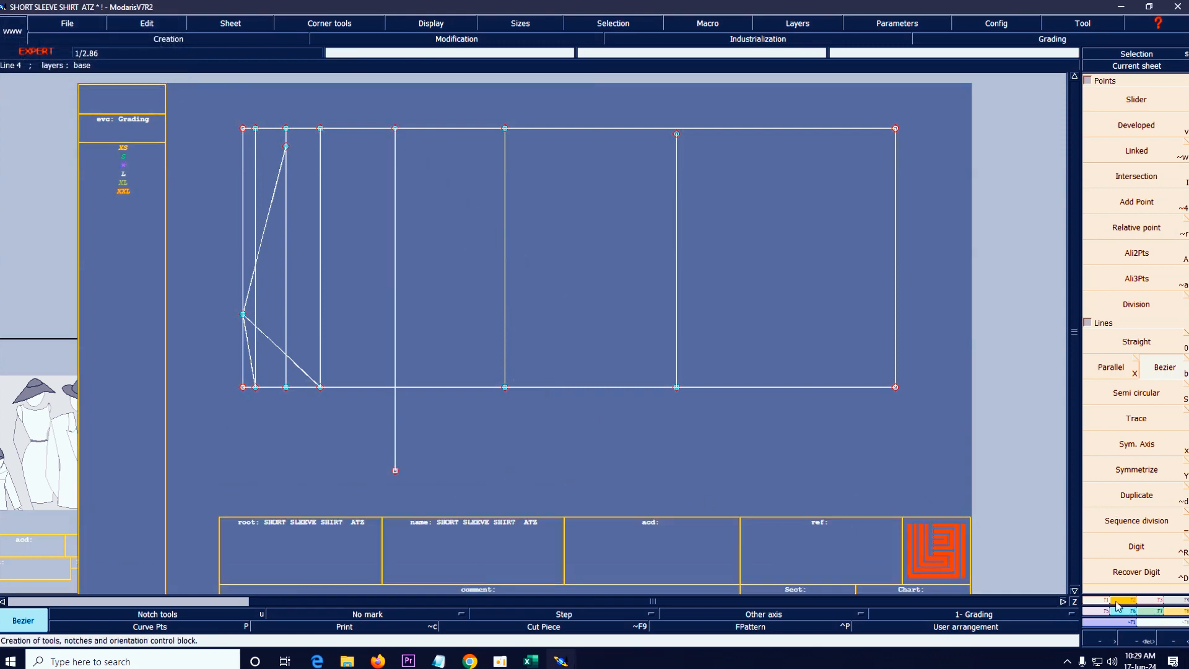
- Add an intersection point where the new vertical line crosses the pattern's lower edge
{"action": "left_click", "coordinate": [1140, 526]}
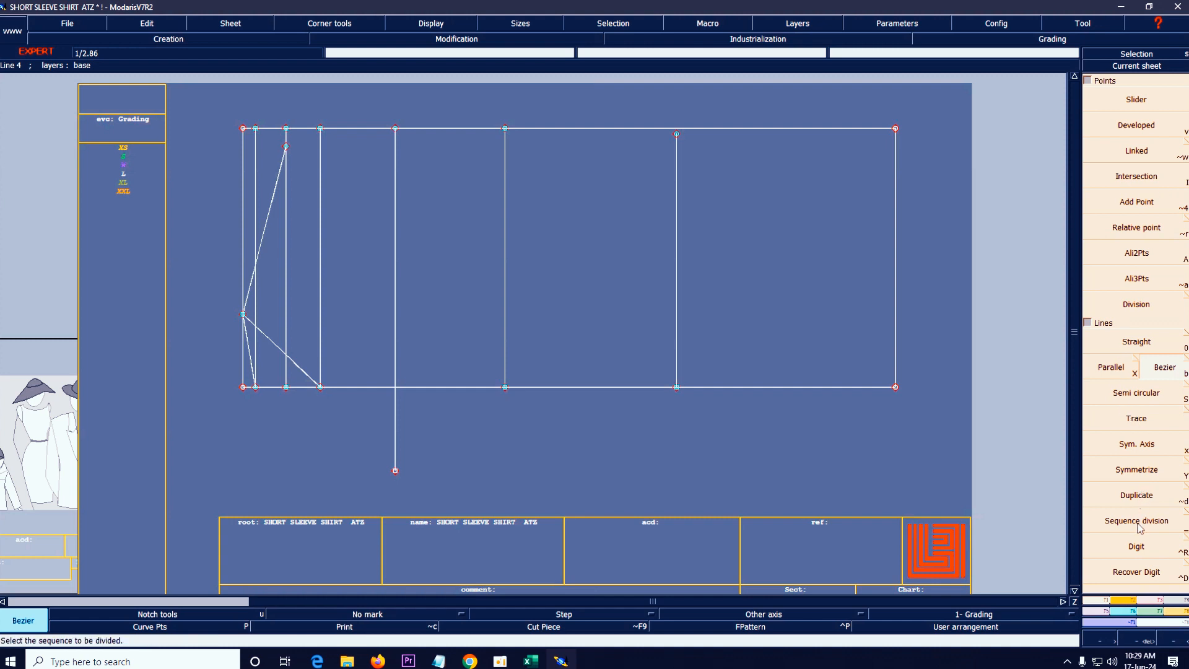
{"action": "left_click", "coordinate": [1129, 177]}
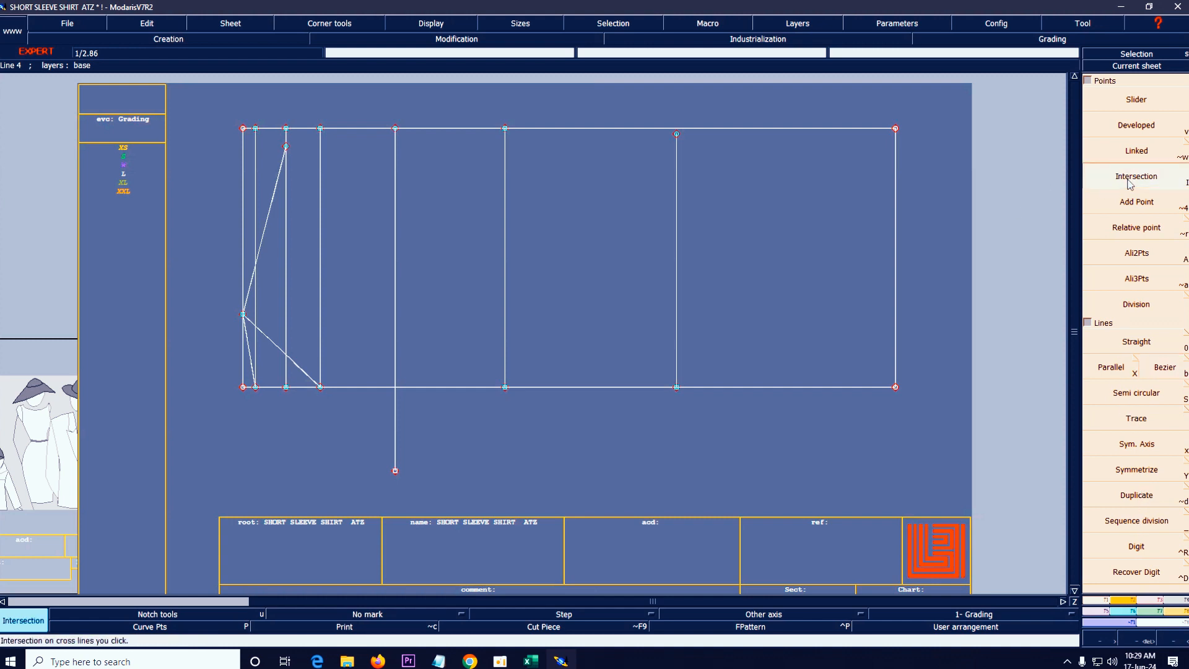
{"action": "left_click", "coordinate": [395, 387]}
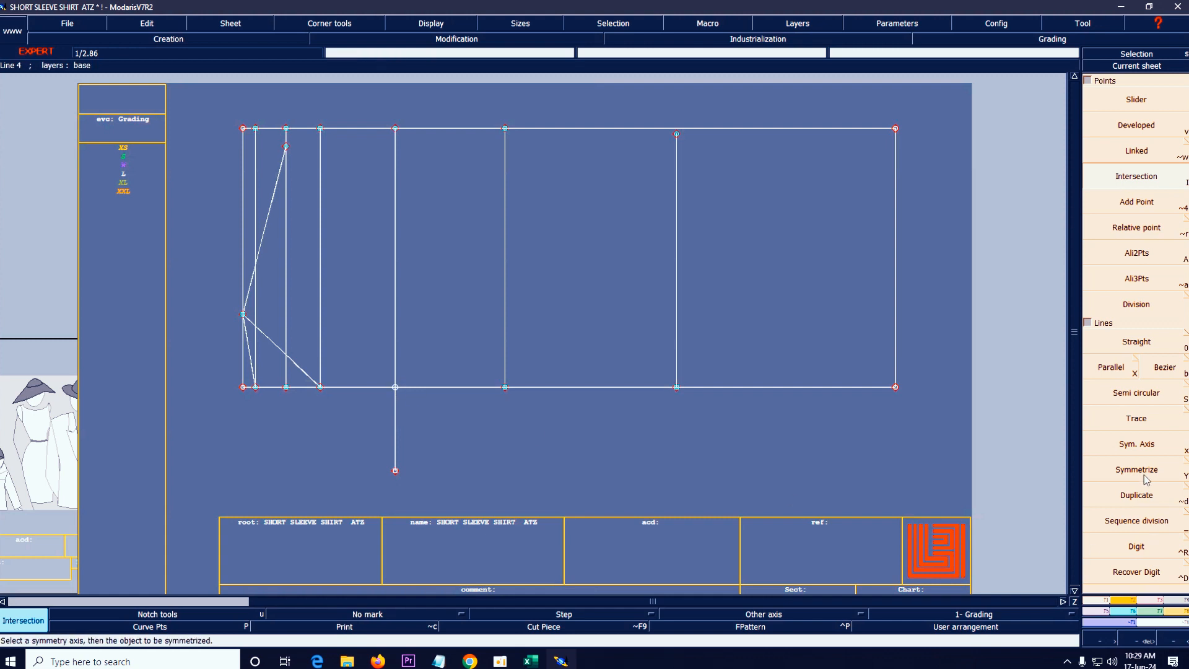
- Insert the intersection point into the new vertical line and delete the line's endpoint below the pattern
{"action": "left_click", "coordinate": [1146, 608]}
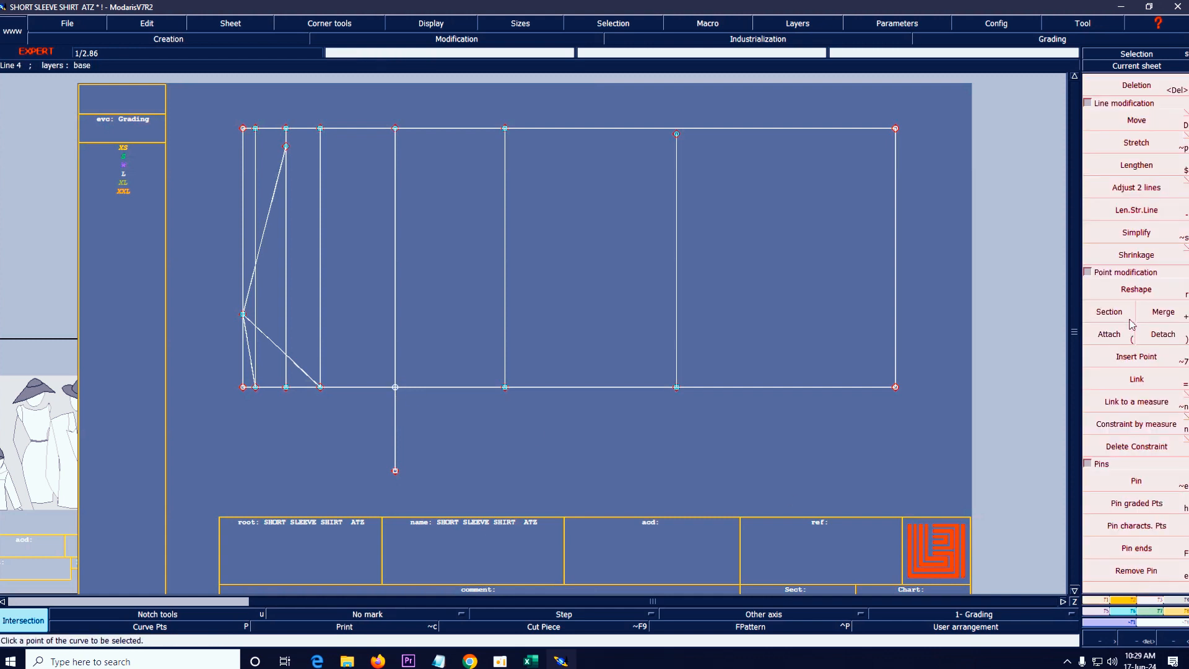
{"action": "left_click", "coordinate": [1137, 356]}
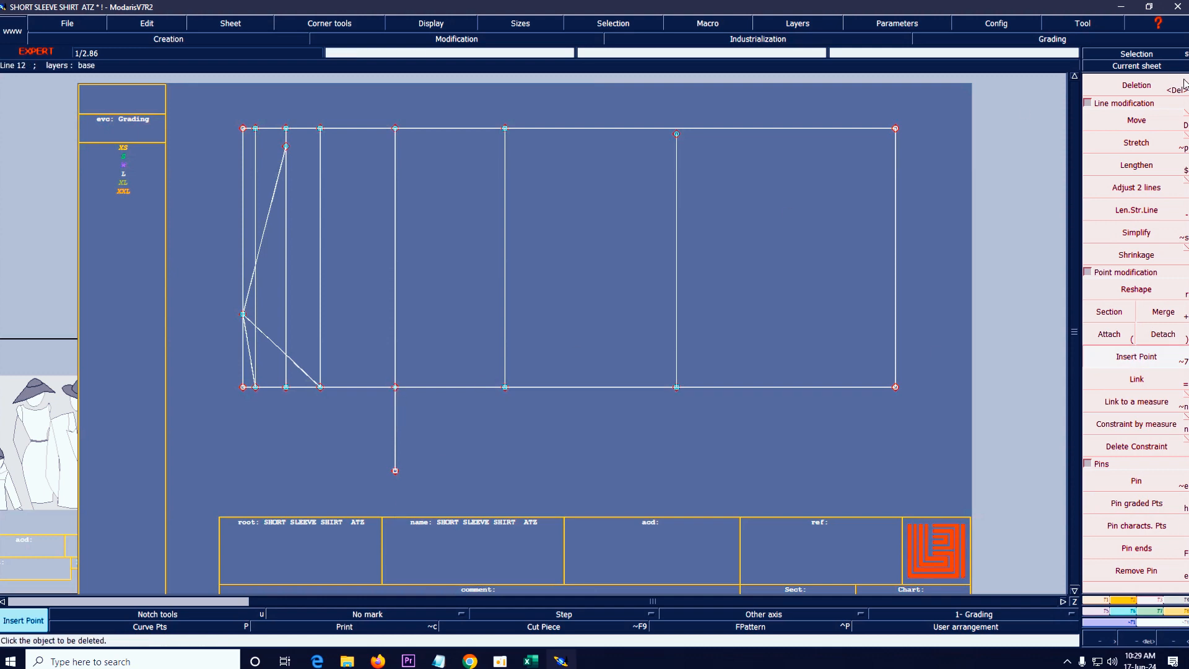
{"action": "left_click", "coordinate": [1118, 86]}
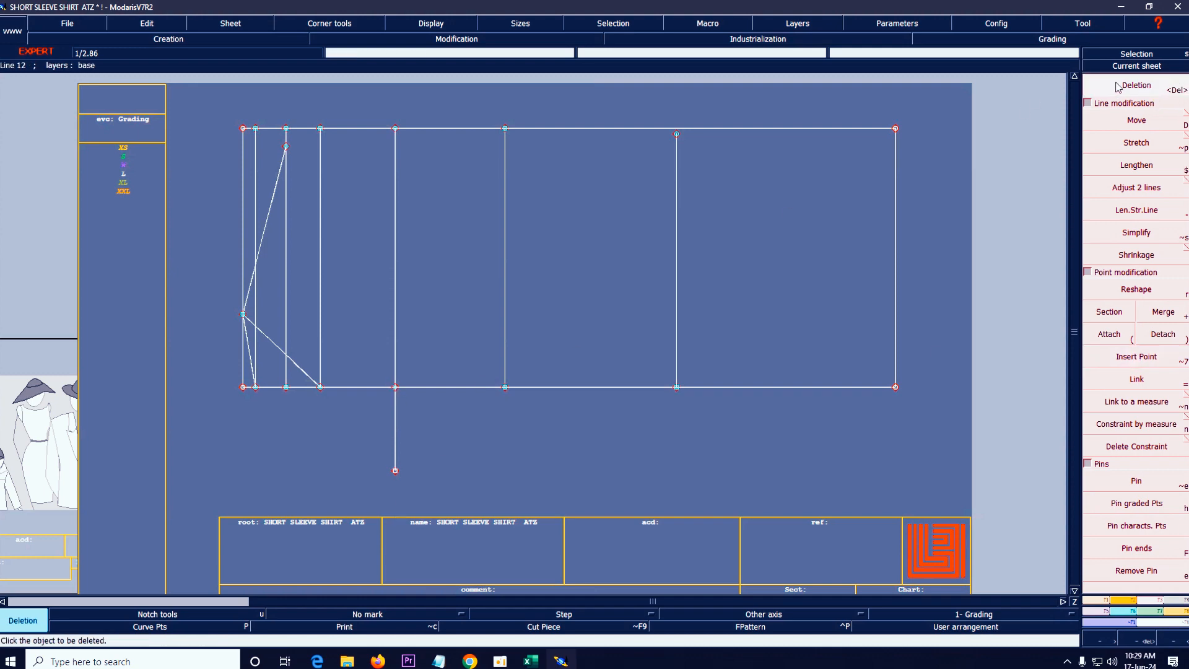
{"action": "left_click", "coordinate": [395, 473]}
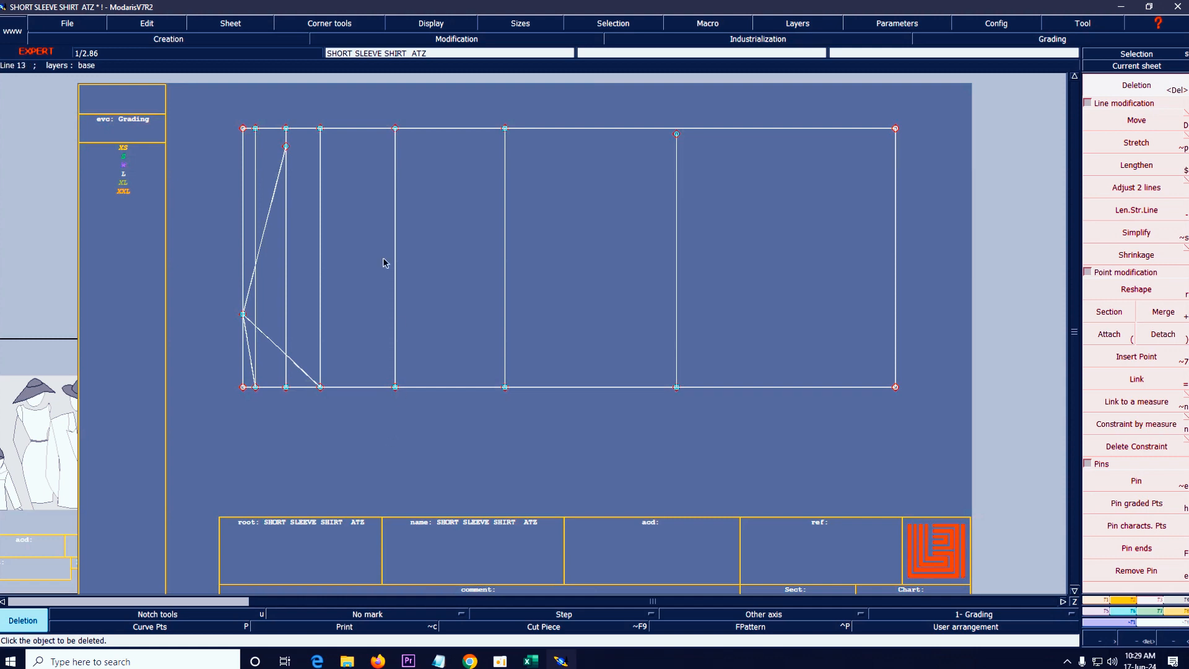
- Check the front armhole chest width in Excel, return to Modaris and start a developed point from the new vertical line's lower end
{"action": "key", "text": "Return"}
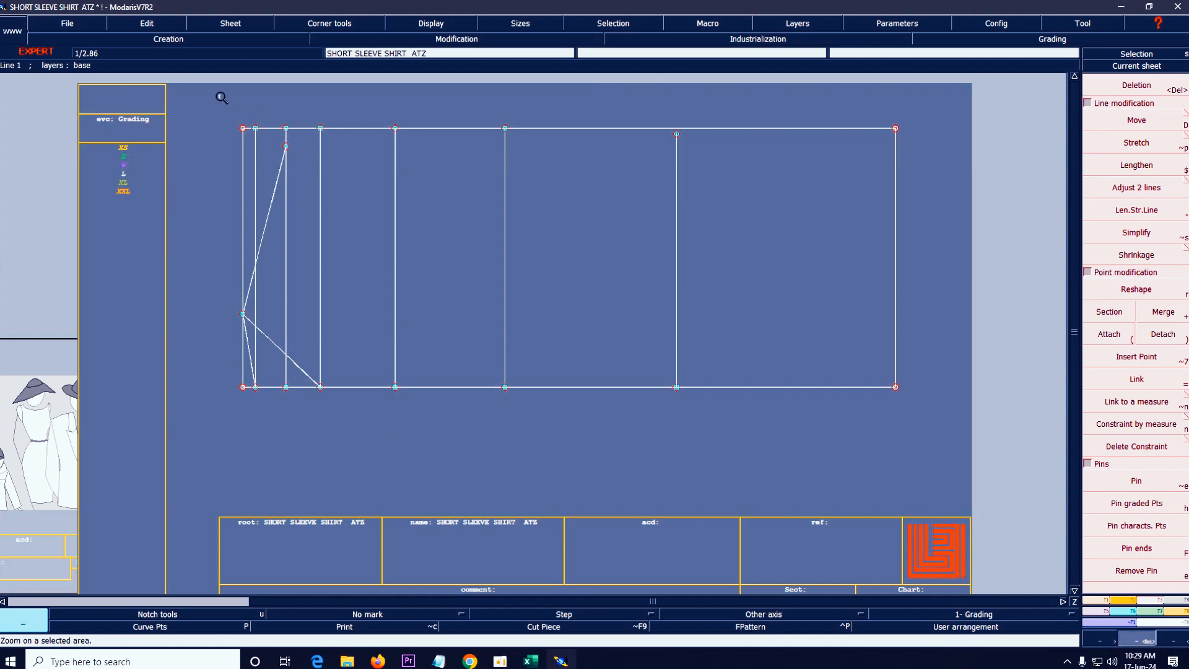
{"action": "left_click_drag", "start_coordinate": [220, 96], "coordinate": [914, 408]}
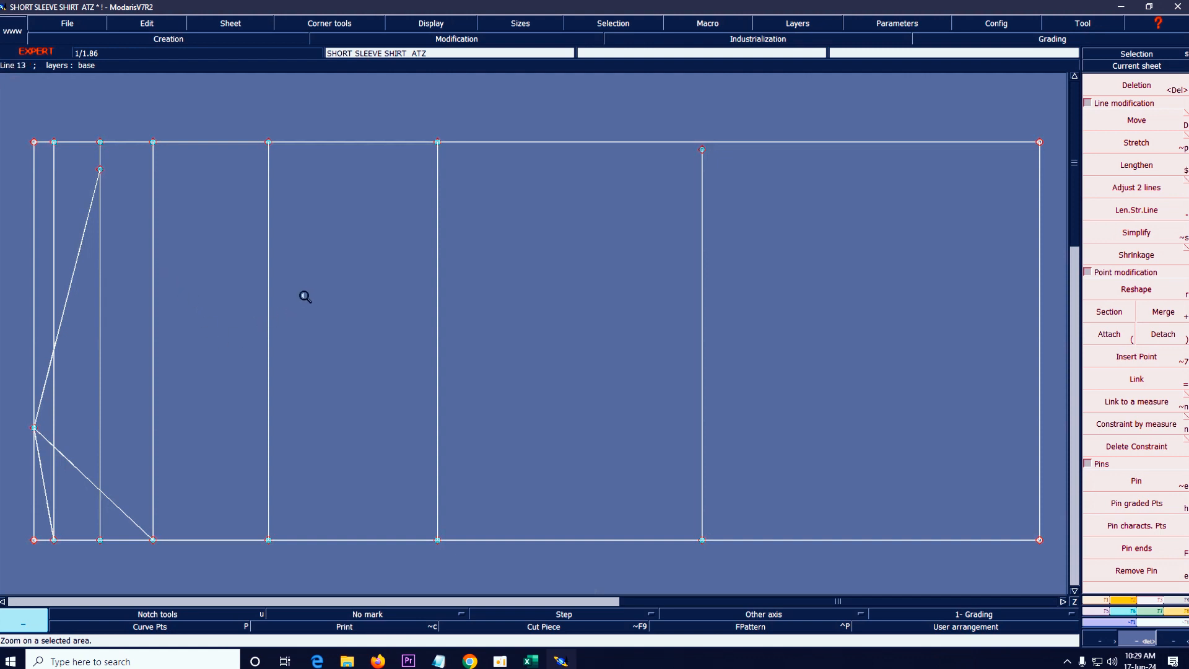
{"action": "key", "text": "s"}
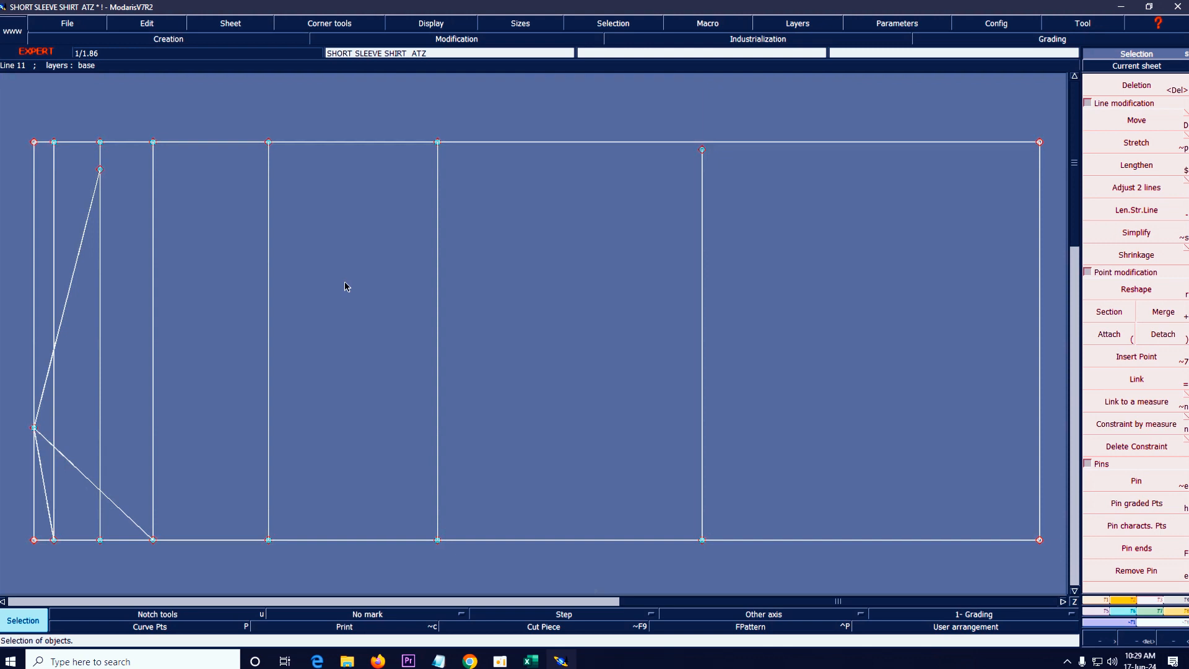
{"action": "left_click", "coordinate": [531, 661]}
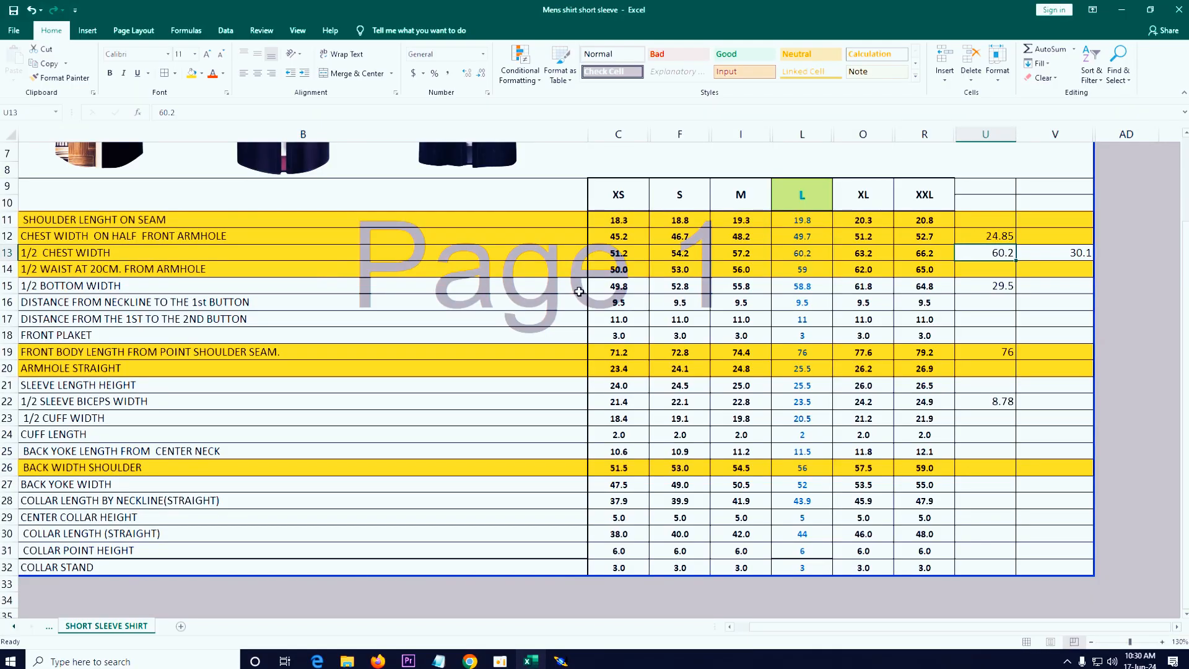
{"action": "left_click", "coordinate": [561, 661]}
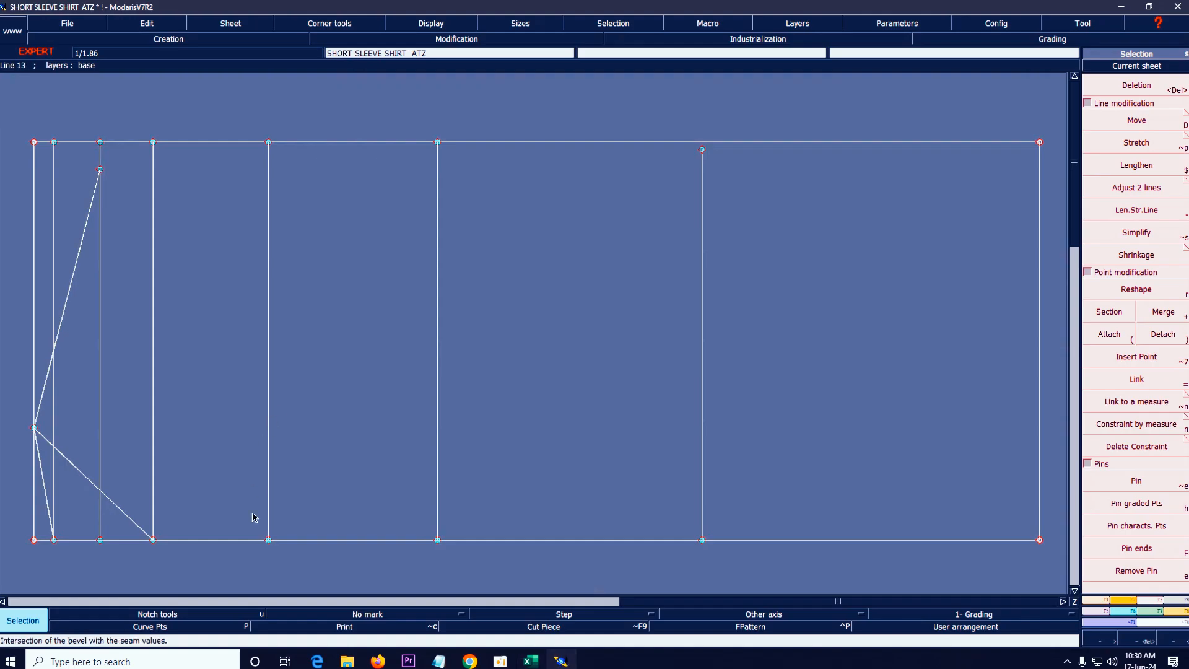
{"action": "left_click", "coordinate": [268, 540]}
{"action": "left_click", "coordinate": [1102, 602]}
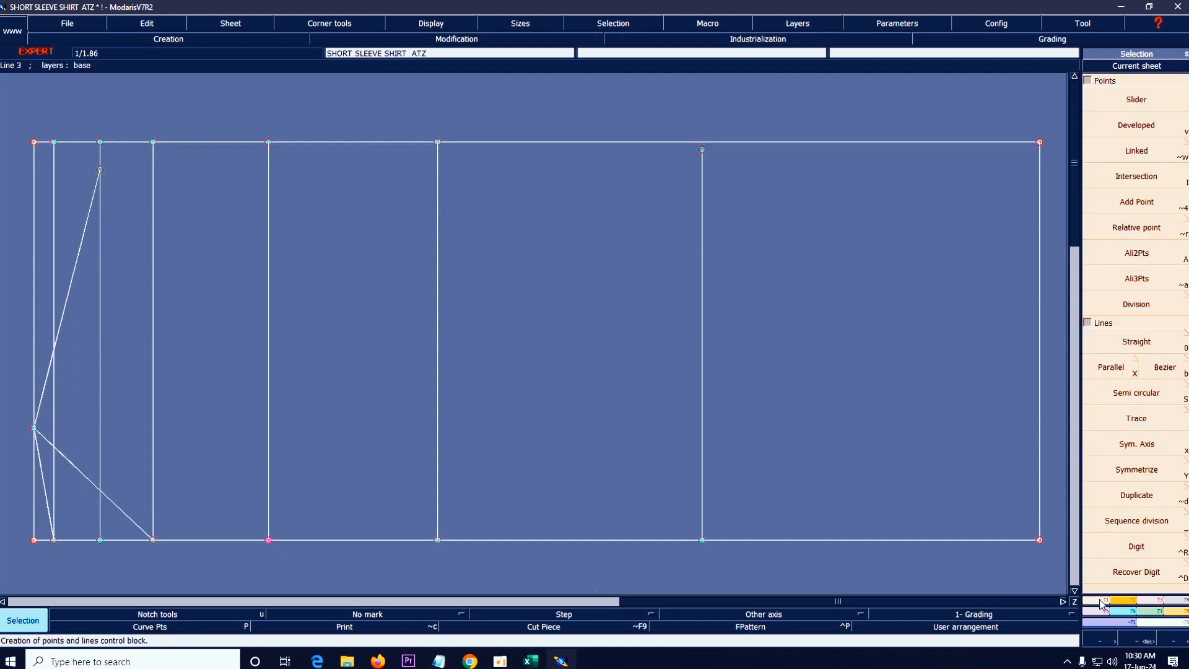
{"action": "left_click", "coordinate": [1136, 125]}
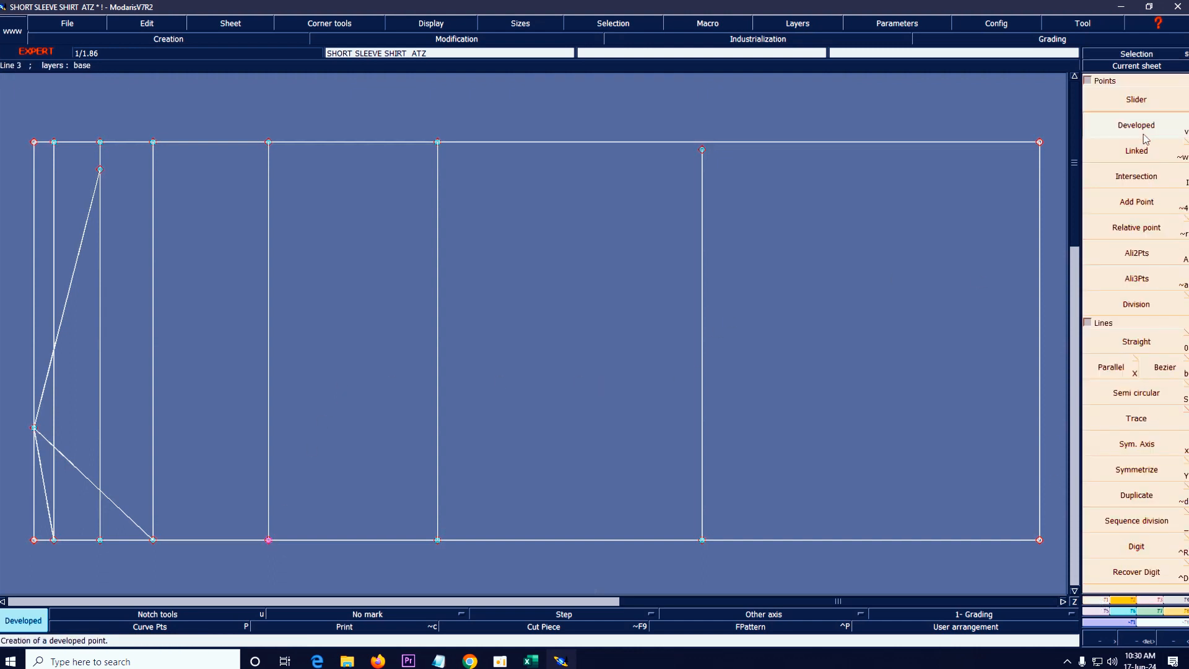
{"action": "left_click", "coordinate": [268, 540]}
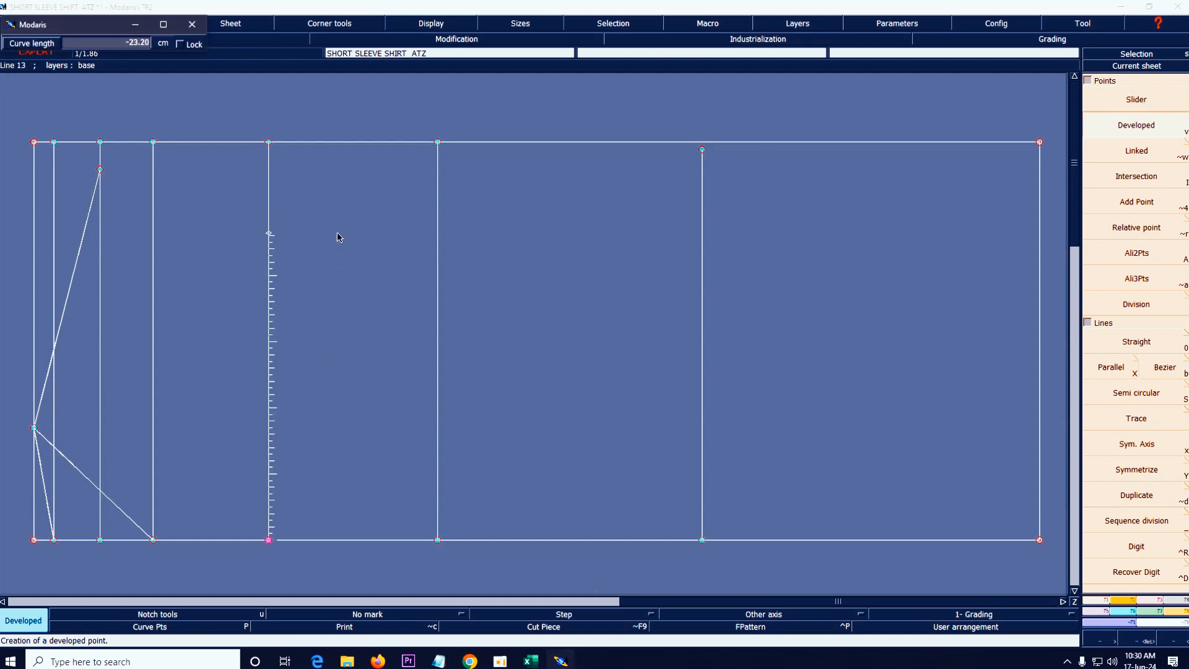
{"action": "key", "text": "Tab"}
{"action": "type", "text": "-"}
{"action": "key", "text": "Return"}
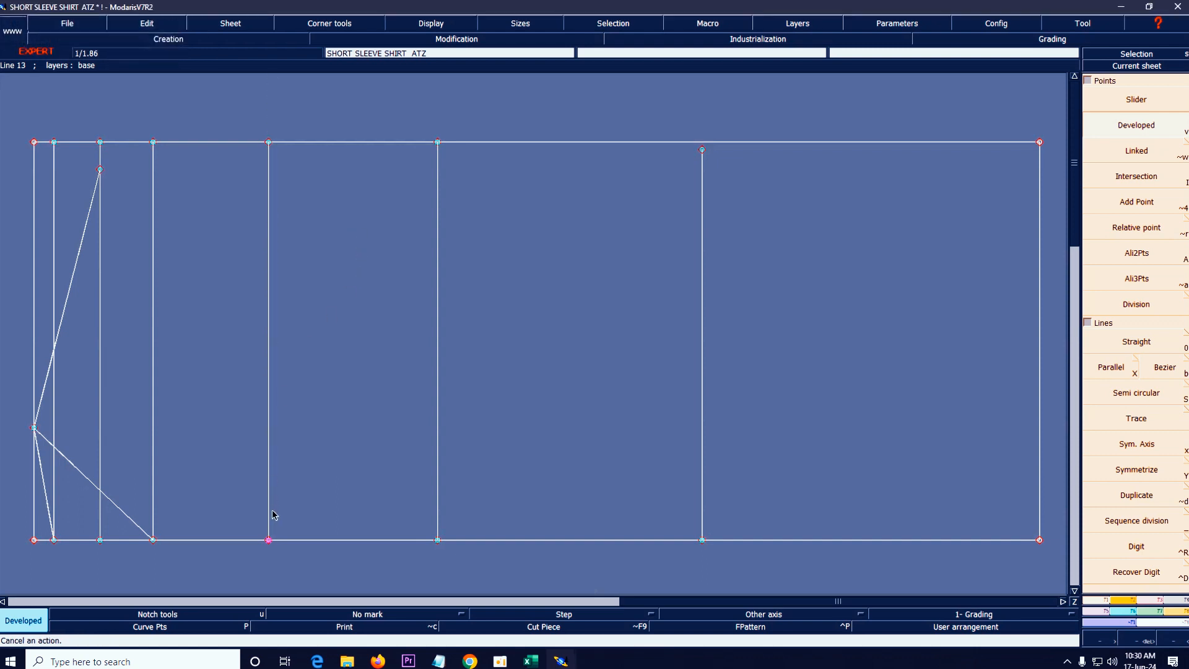
- Place a developed point at -24.85 cm from the new vertical line's lower end and insert it into the line
{"action": "left_click", "coordinate": [269, 540]}
{"action": "key", "text": "Tab"}
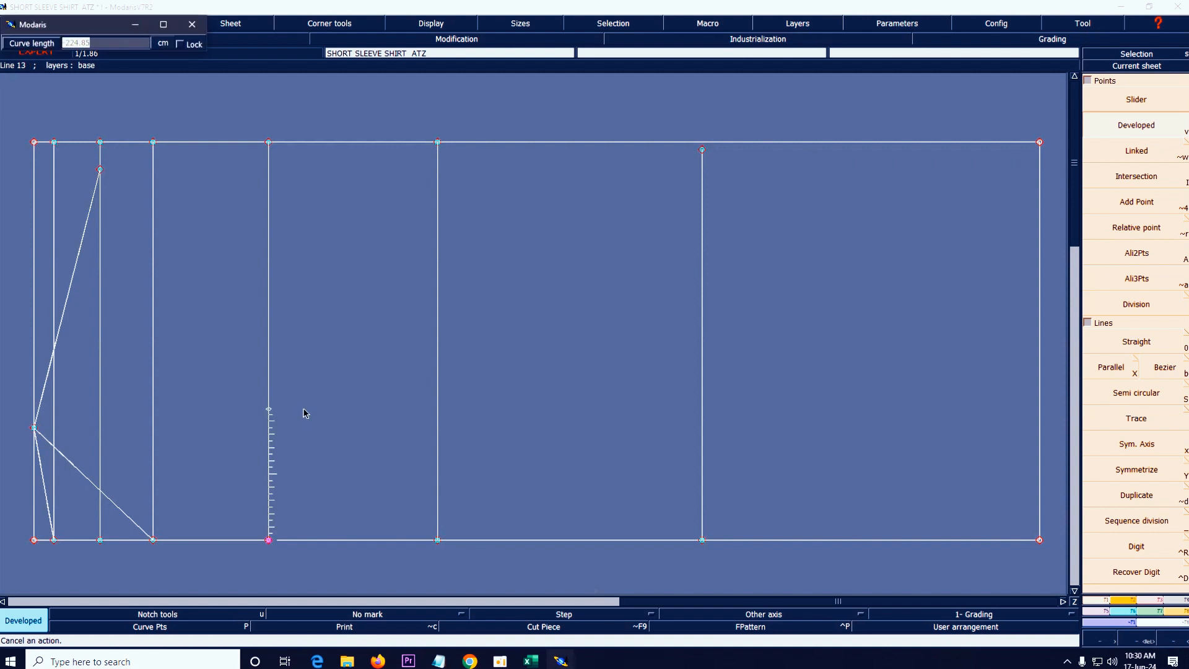
{"action": "type", "text": "-"}
{"action": "key", "text": "Return"}
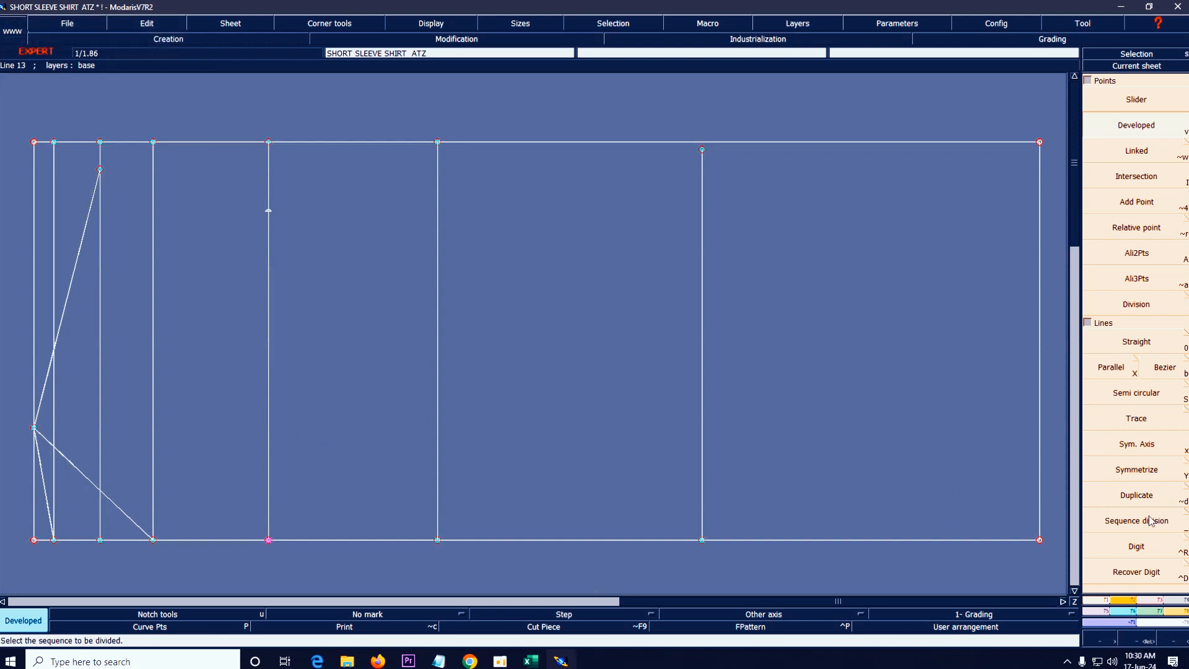
{"action": "left_click", "coordinate": [1156, 601]}
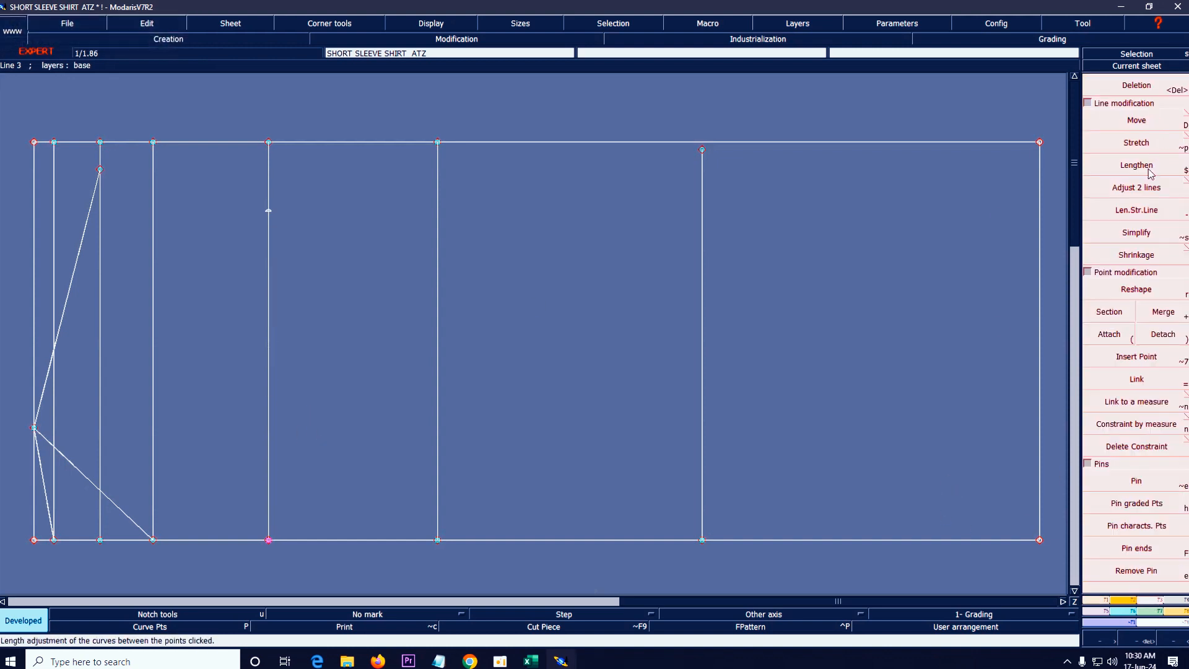
{"action": "left_click", "coordinate": [1136, 357]}
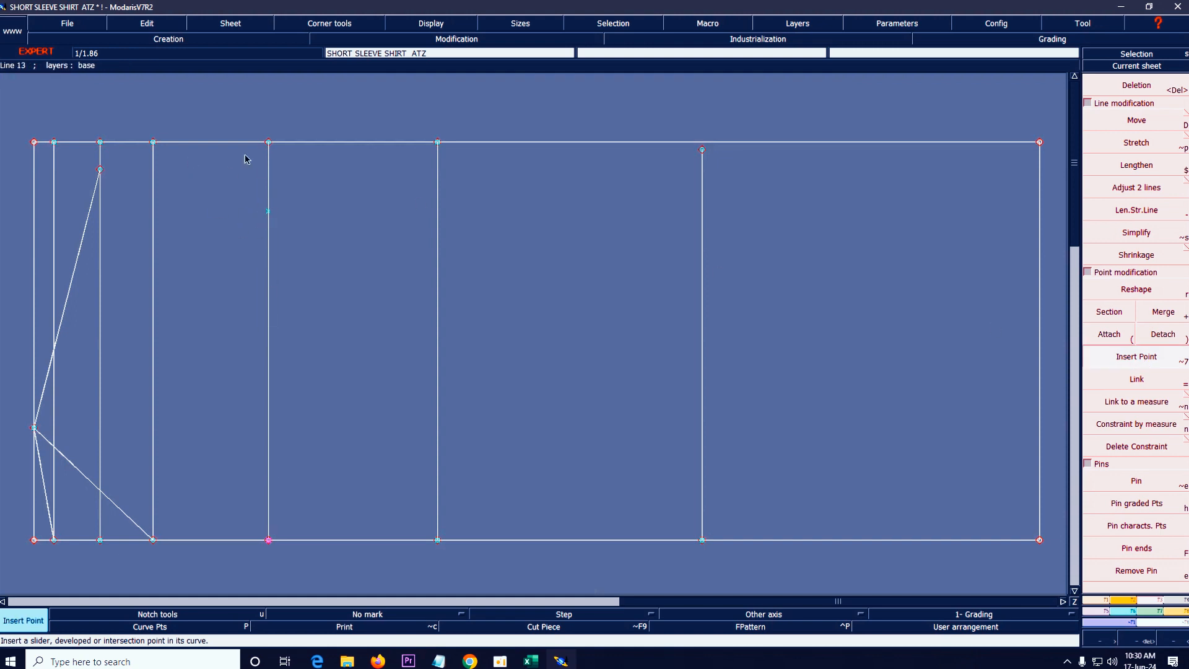
- Compare the half front armhole chest width with the back yoke width in the Excel chart, and return to Modaris
{"action": "left_click", "coordinate": [531, 661]}
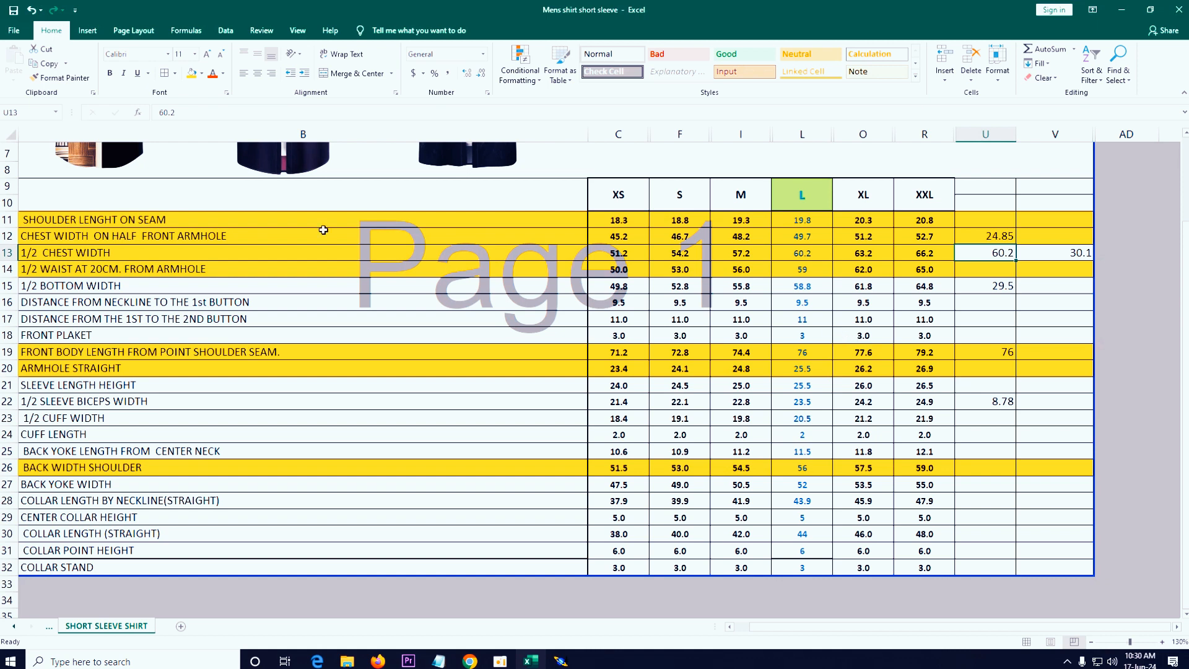
{"action": "left_click", "coordinate": [69, 239]}
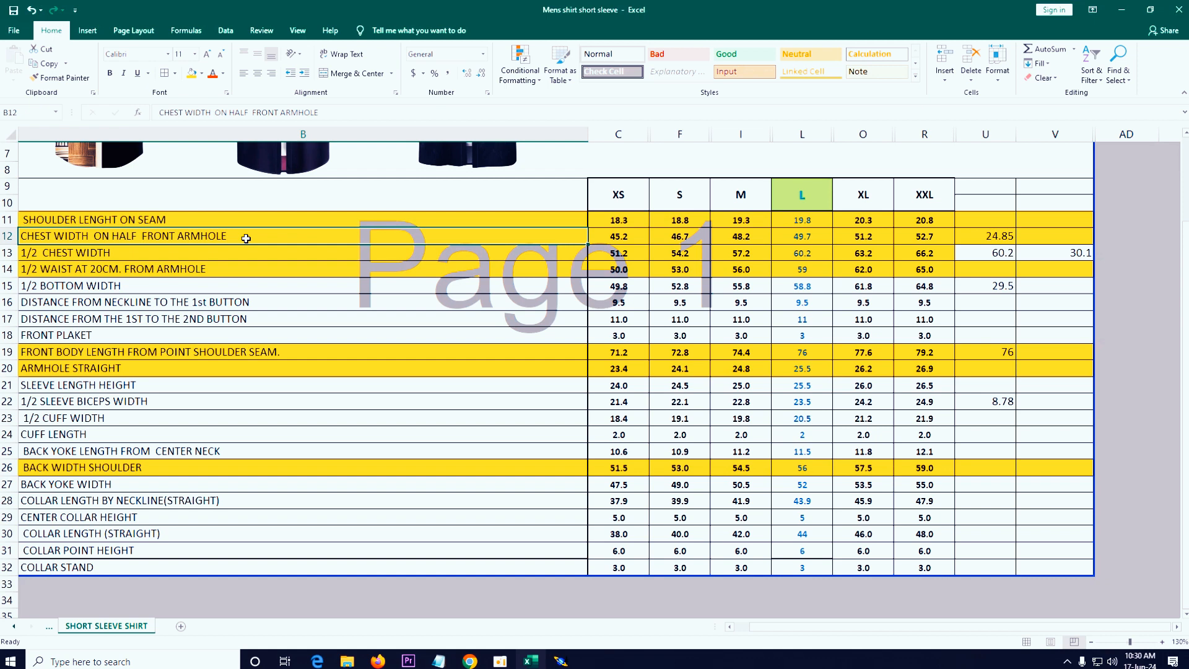
{"action": "left_click", "coordinate": [94, 485]}
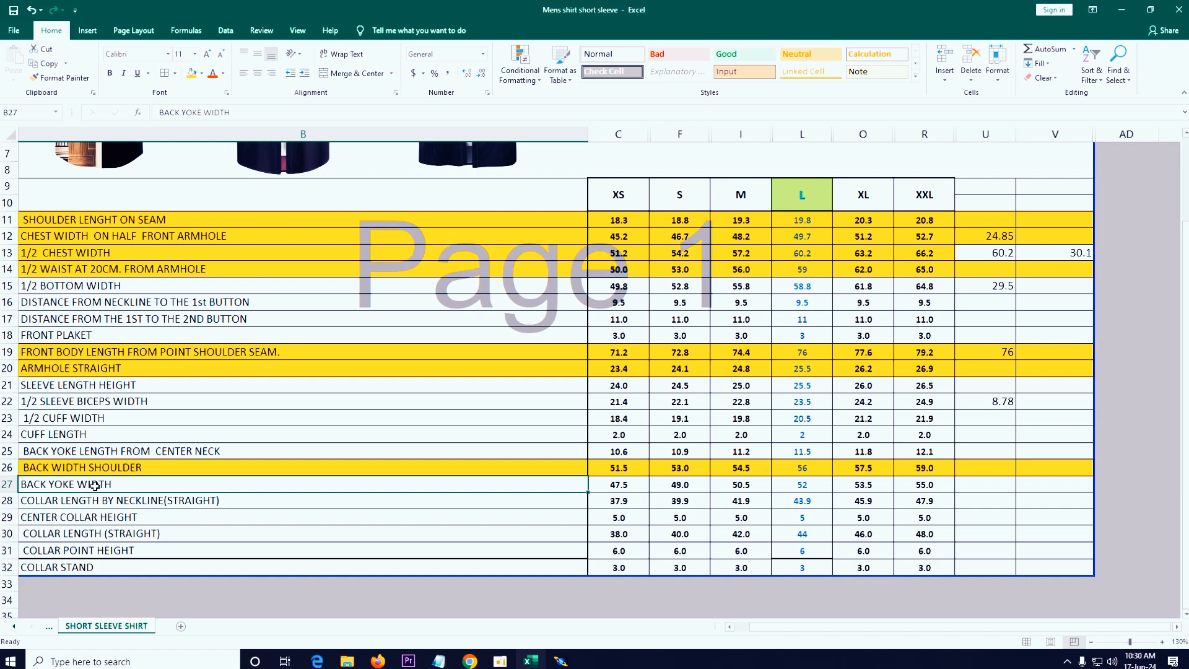
{"action": "left_click", "coordinate": [9, 467]}
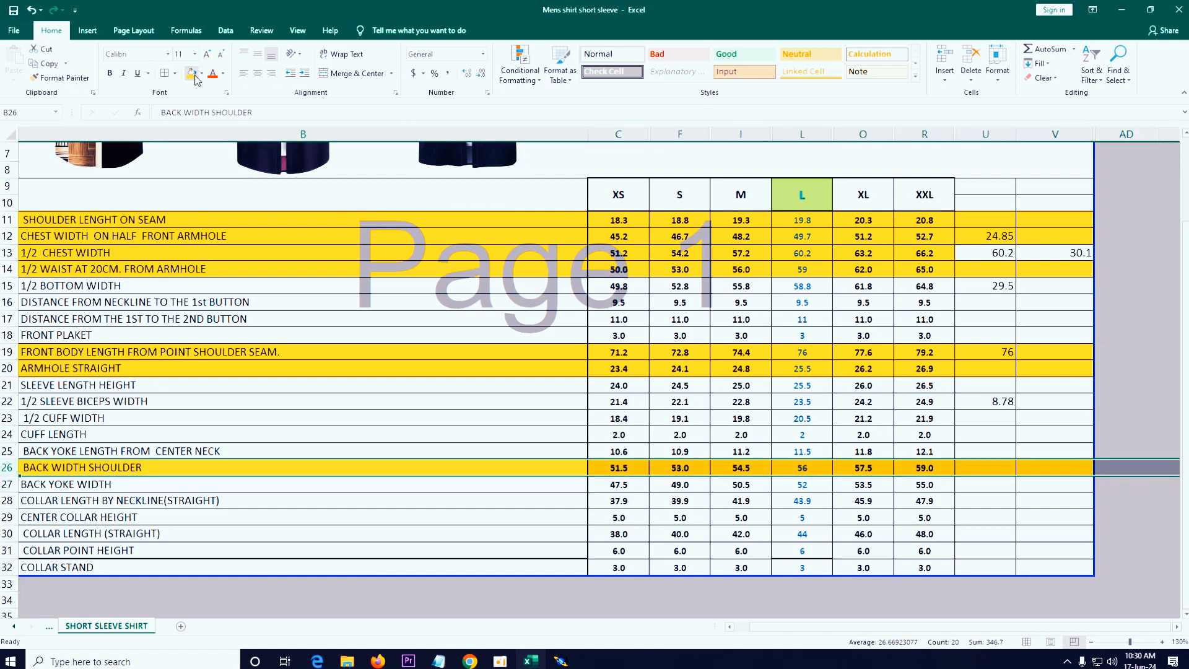
{"action": "left_click", "coordinate": [560, 660]}
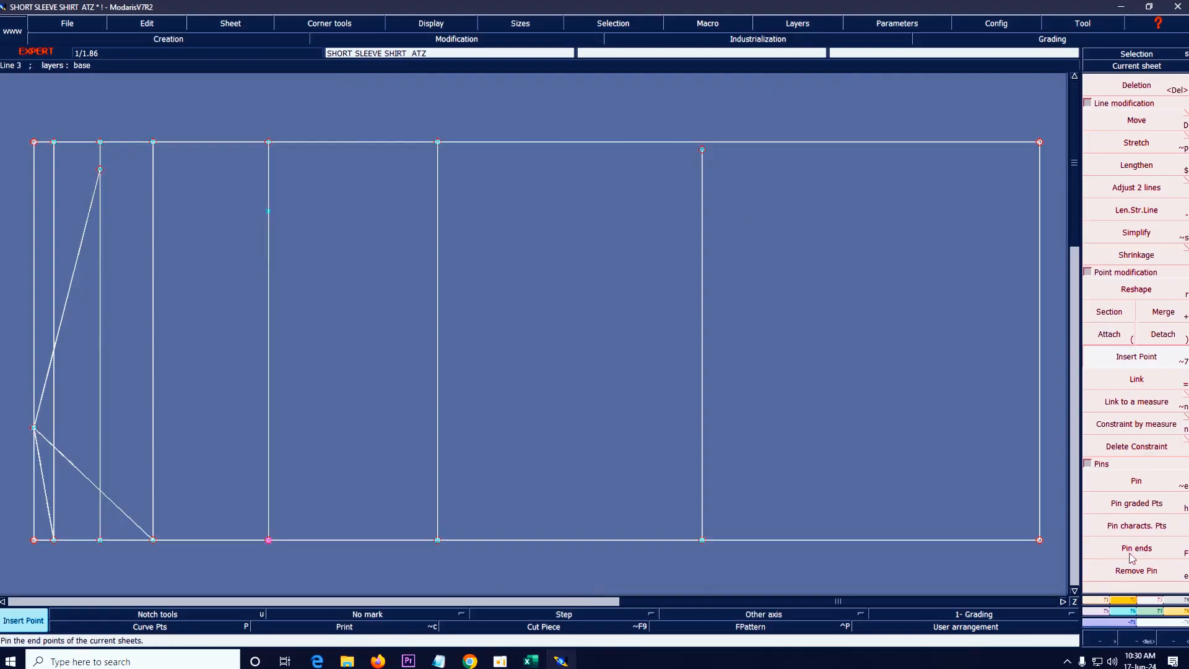
- Place a second developed point on the same line at half the size L back yoke width (52) and insert it into the line
{"action": "left_click", "coordinate": [1099, 600]}
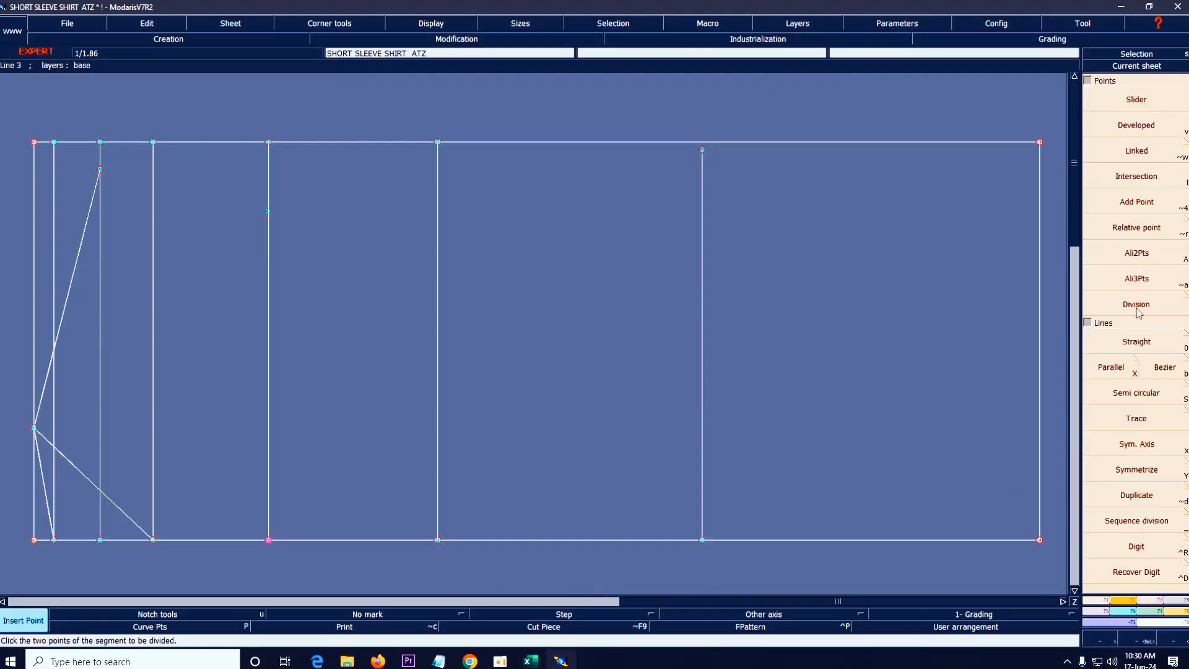
{"action": "left_click", "coordinate": [1137, 124]}
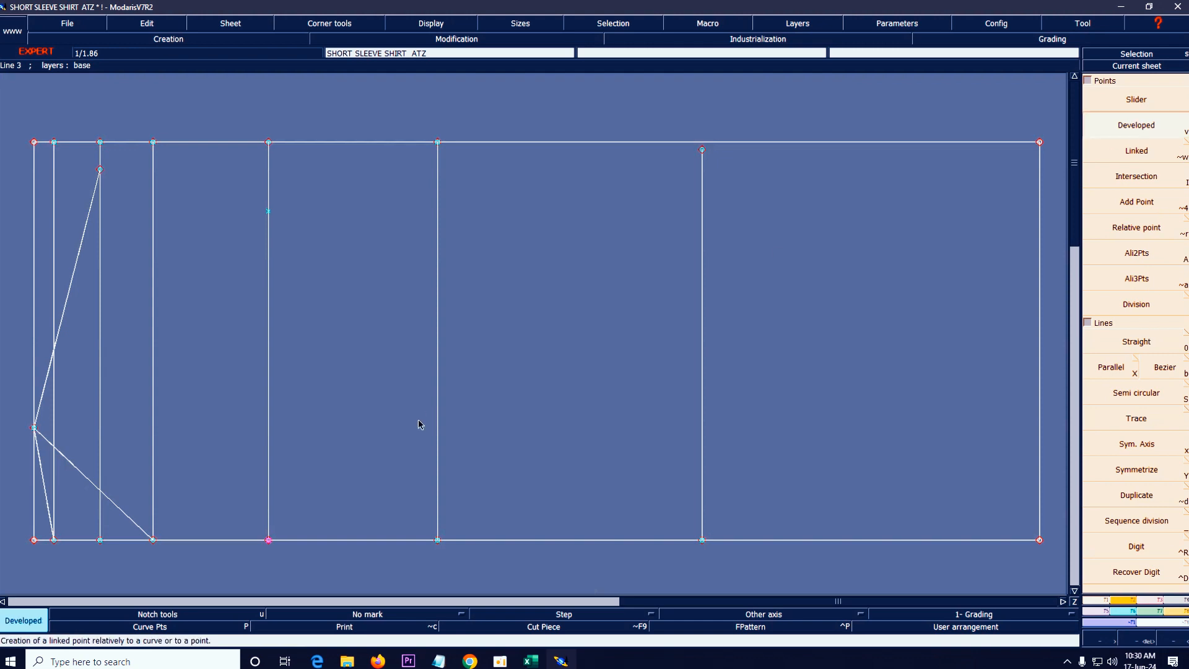
{"action": "left_click", "coordinate": [268, 539]}
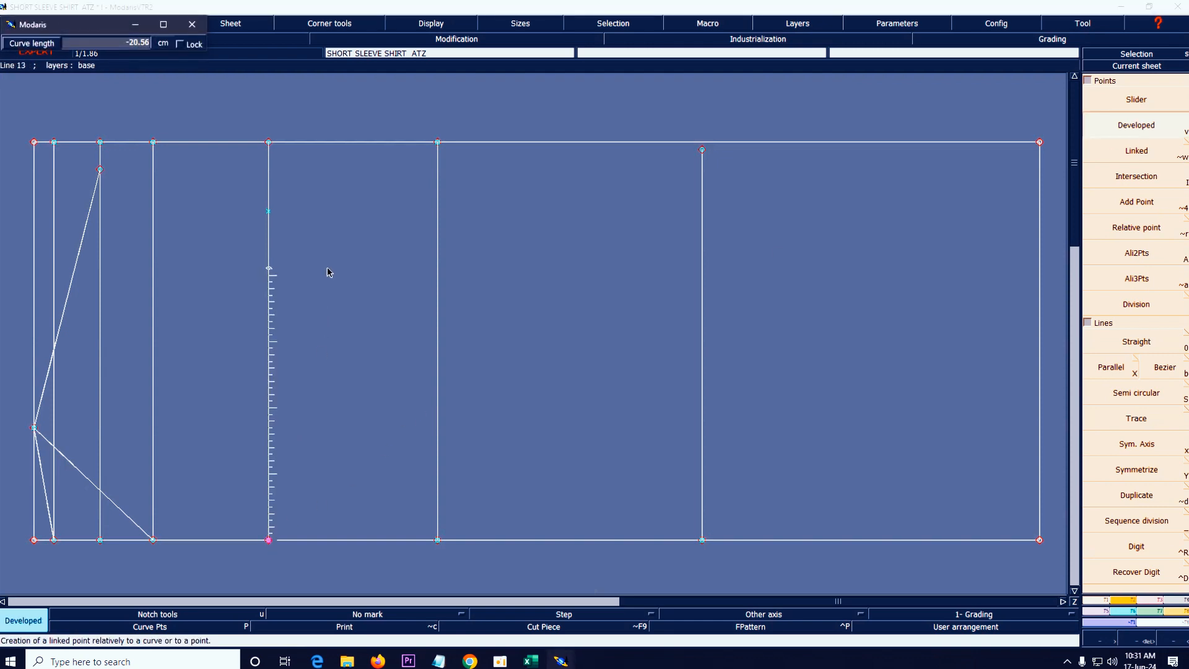
{"action": "type", "text": "-"}
{"action": "key", "text": "Return"}
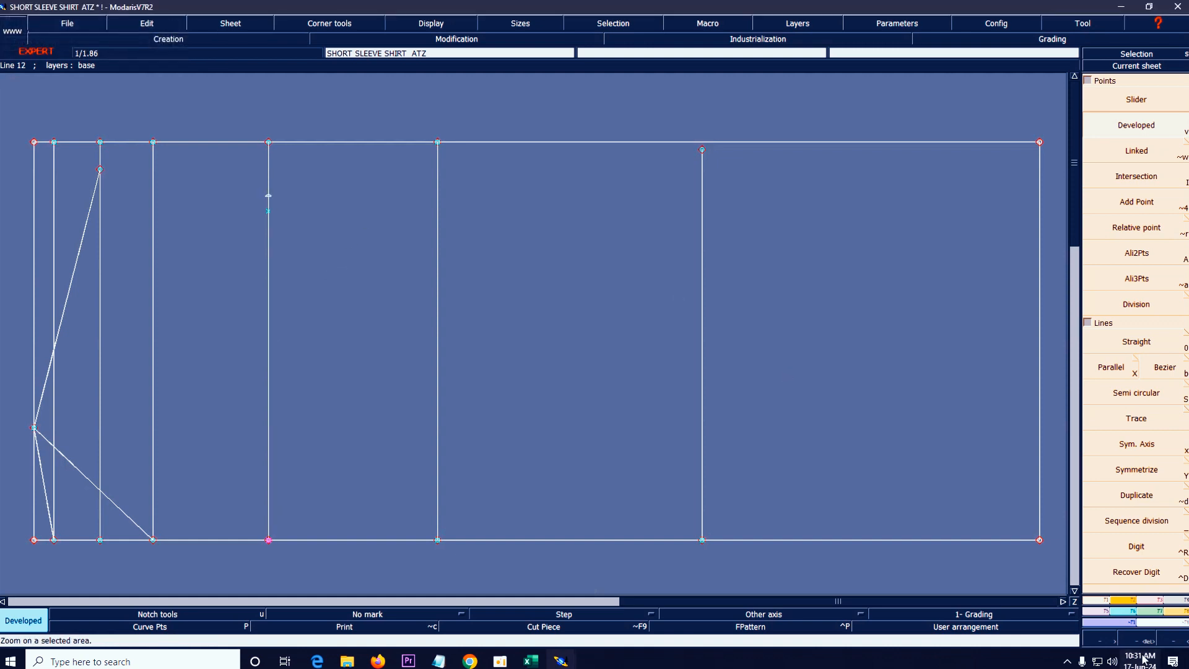
{"action": "left_click", "coordinate": [1148, 607]}
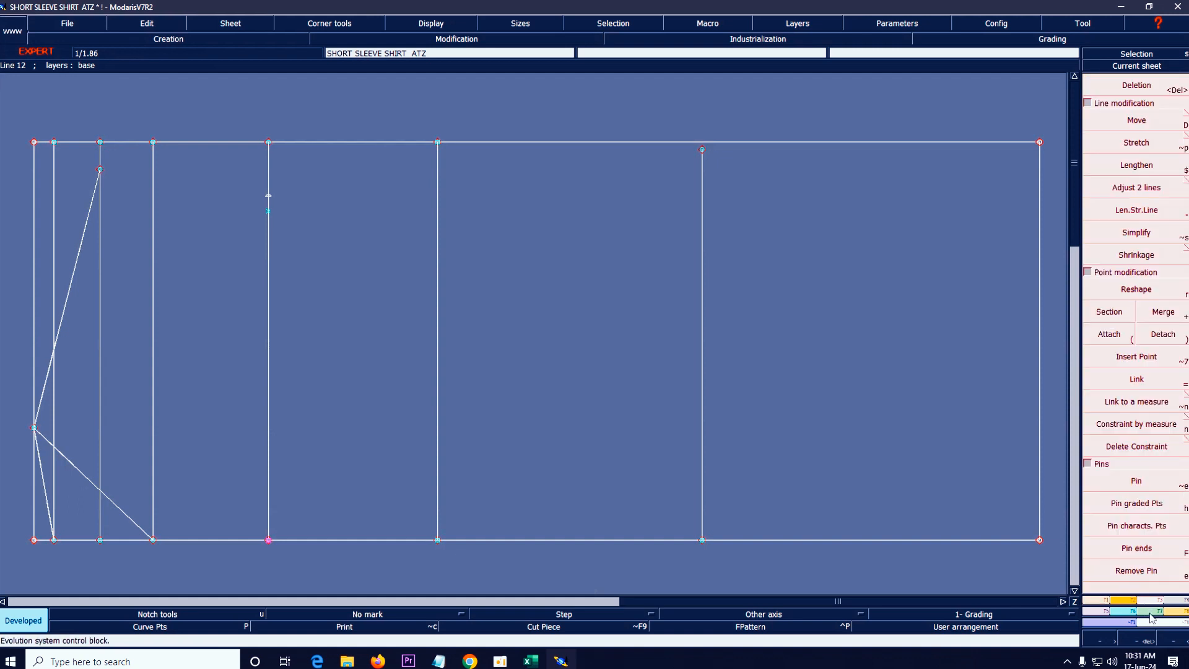
{"action": "left_click", "coordinate": [1136, 357]}
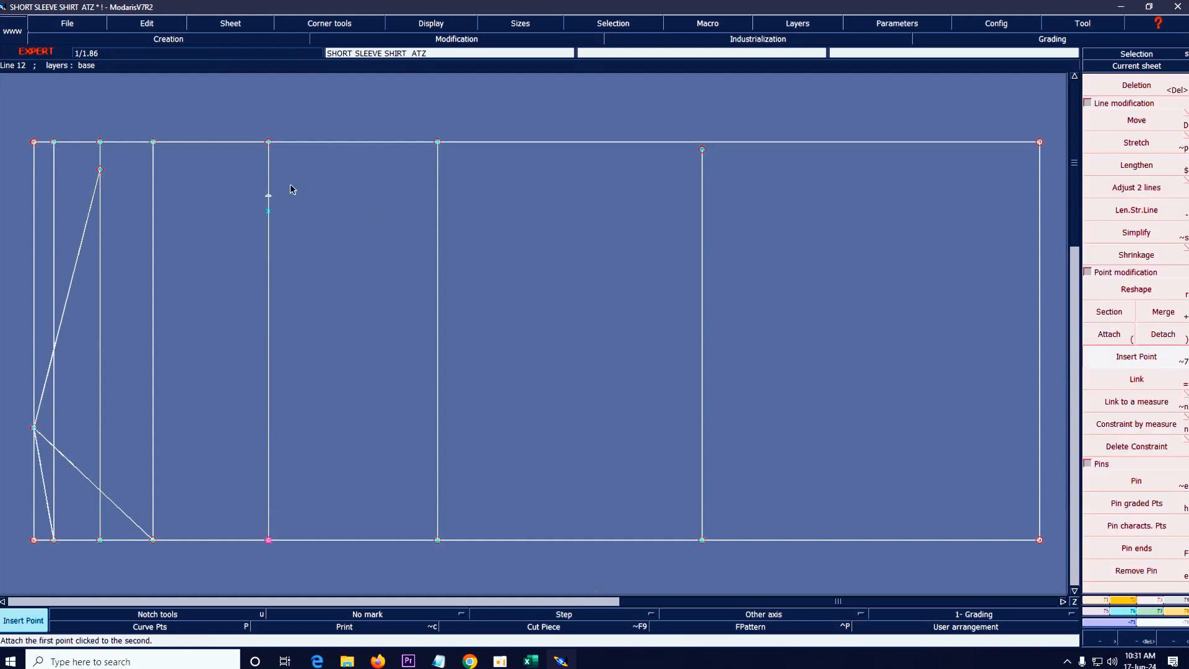
{"action": "left_click", "coordinate": [269, 195]}
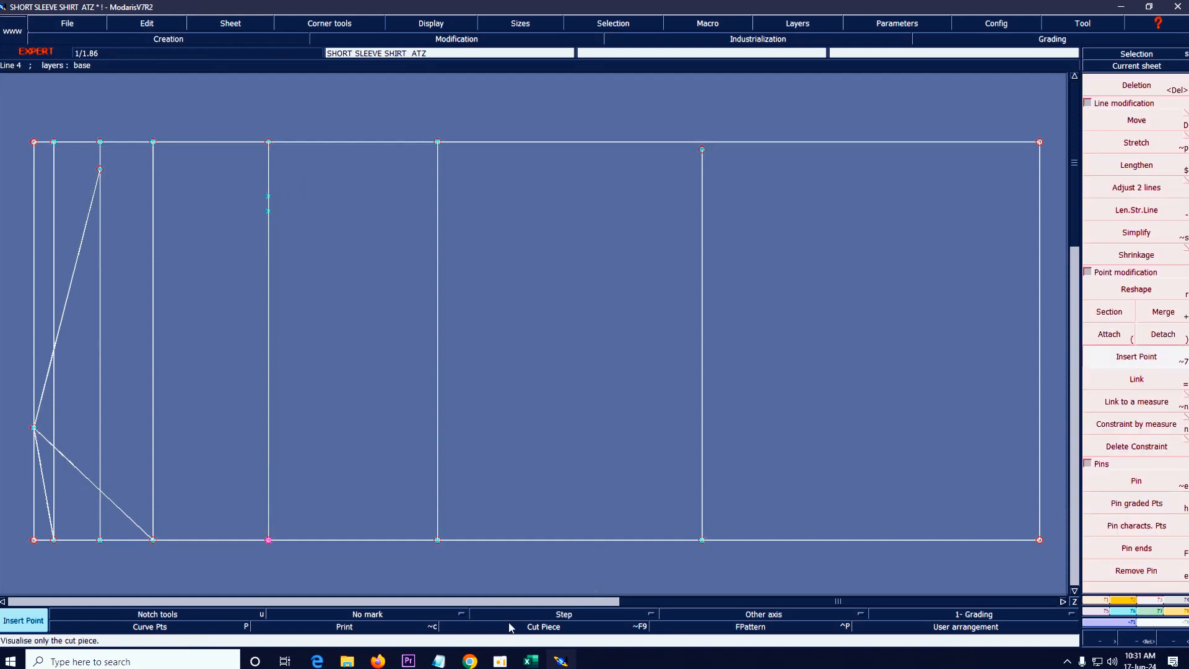
- Switch to Excel and calculate half the size L bottom width in cell U16 with =L15/2
{"action": "left_click", "coordinate": [531, 661]}
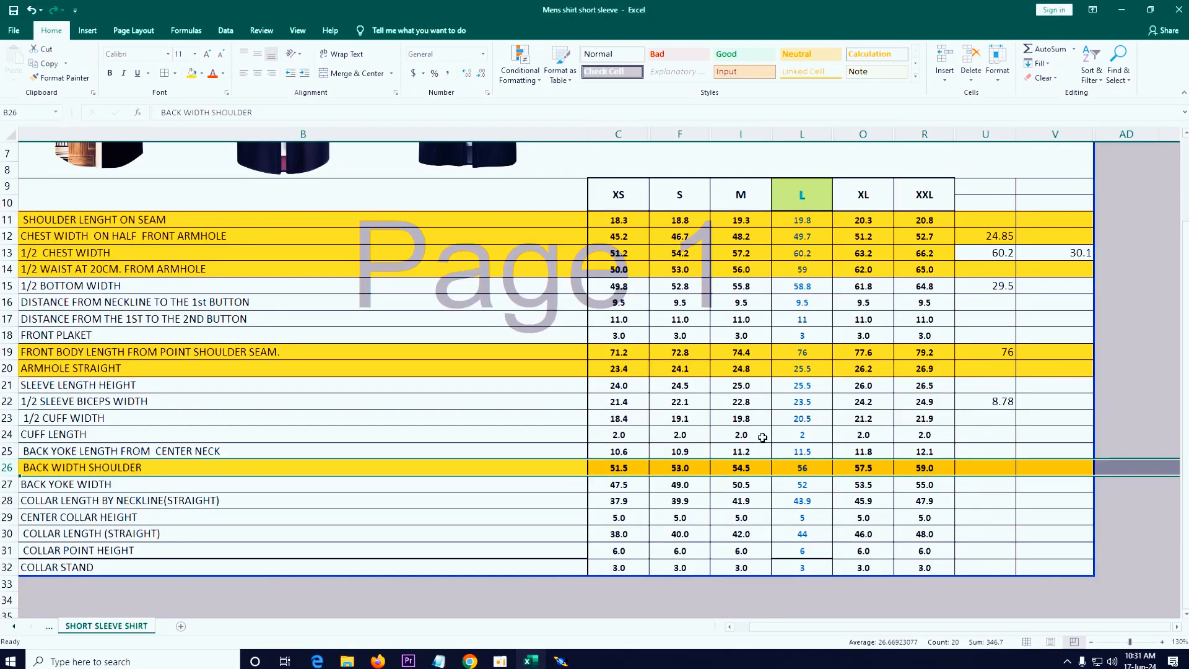
{"action": "left_click", "coordinate": [808, 288]}
{"action": "left_click", "coordinate": [982, 310]}
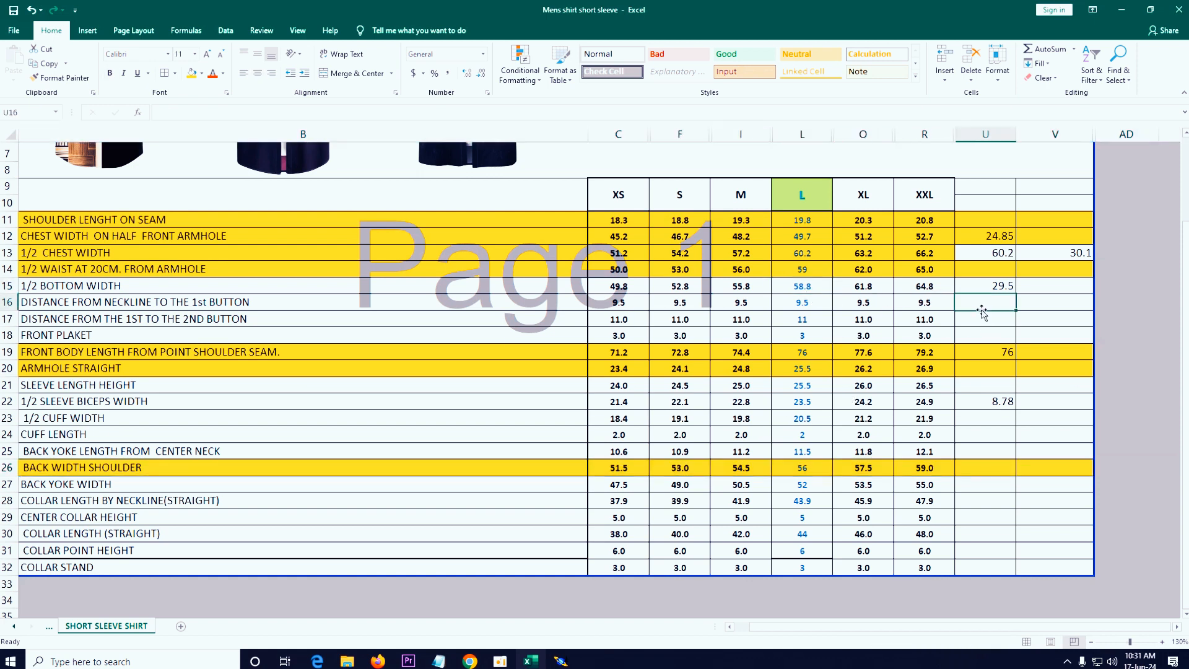
{"action": "type", "text": "="}
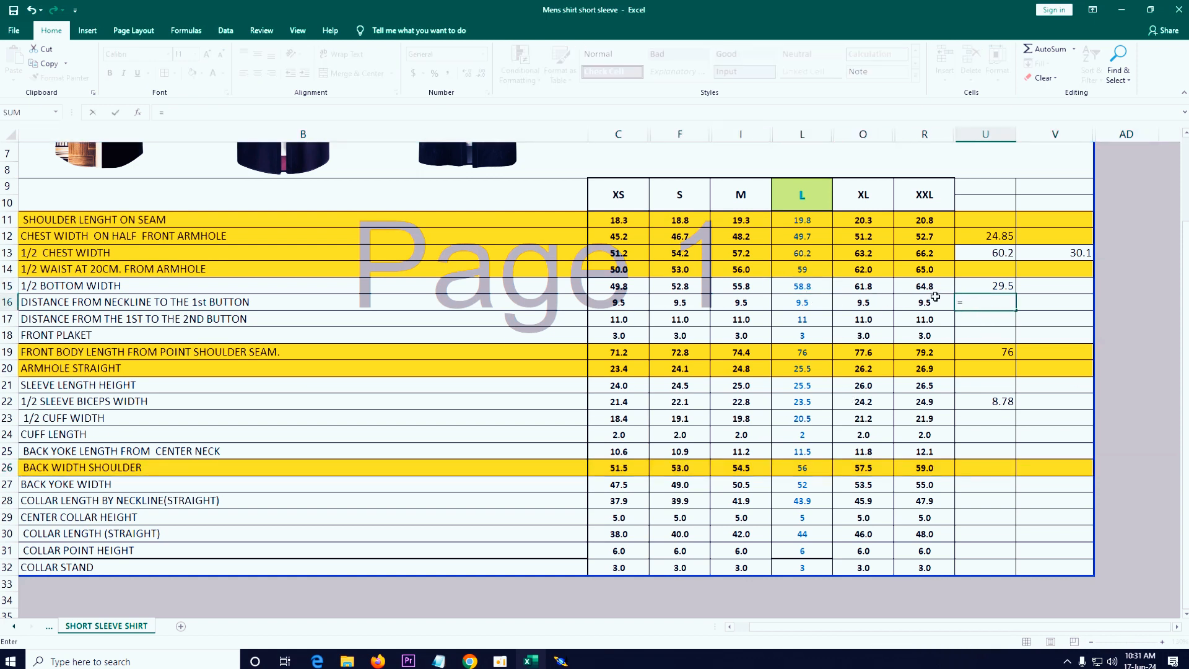
{"action": "left_click", "coordinate": [809, 289]}
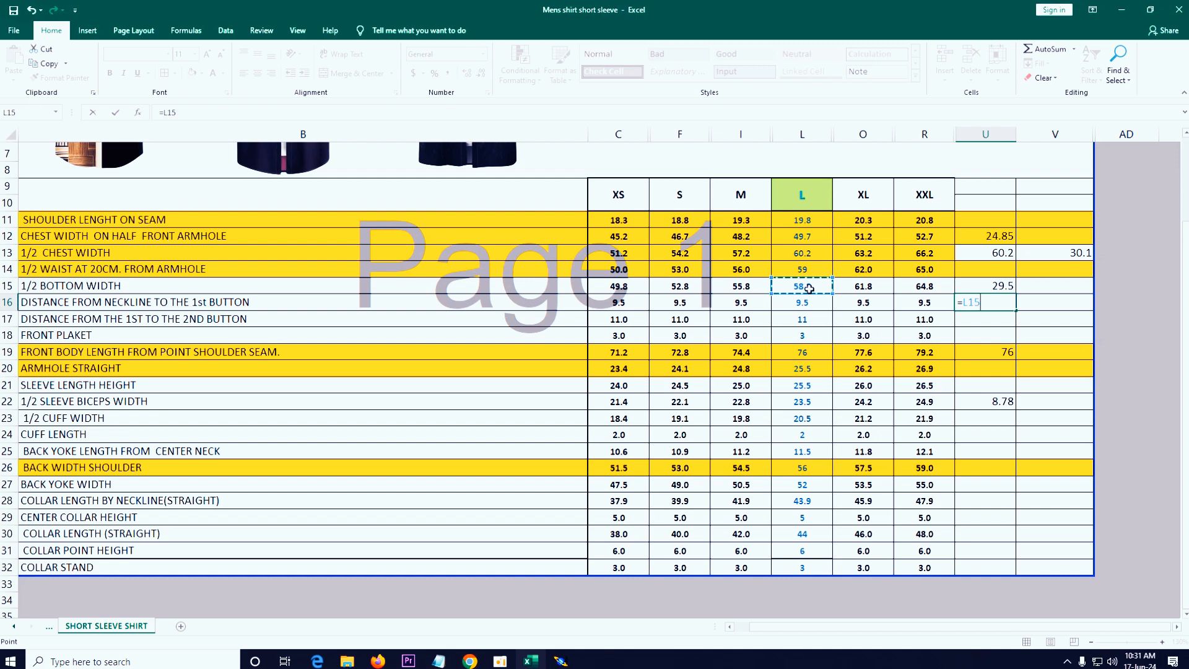
{"action": "type", "text": "/2"}
{"action": "key", "text": "Return"}
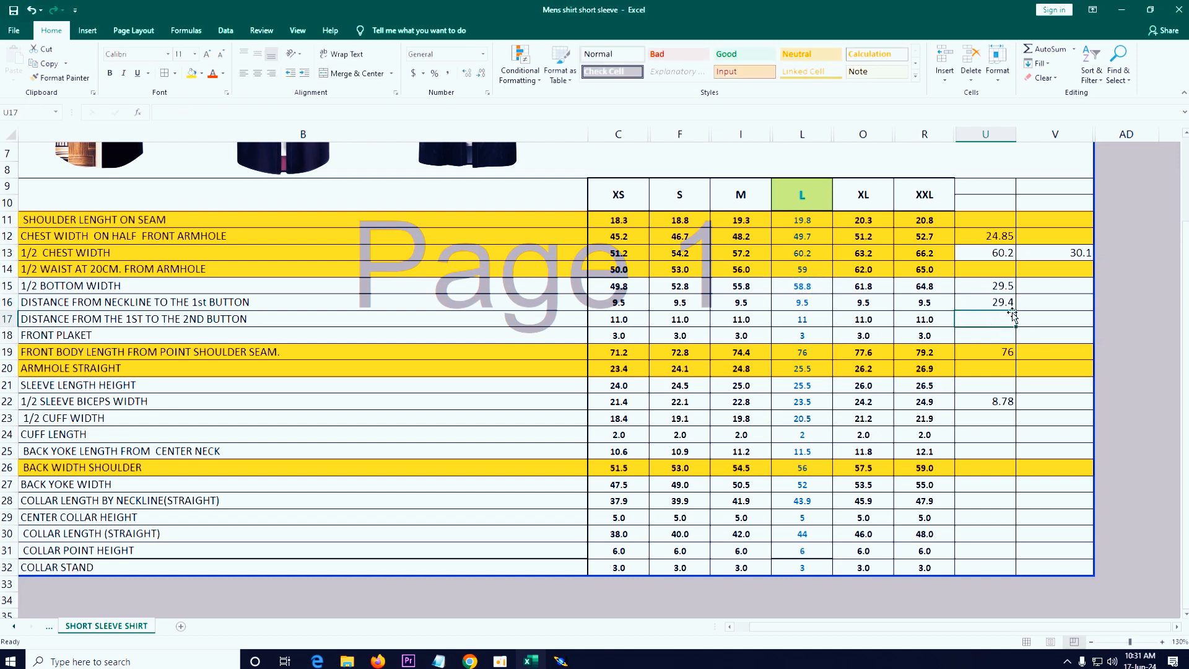
- Switch back to Modaris and readjust the sheet to its best dimension around the pattern
{"action": "left_click", "coordinate": [560, 662]}
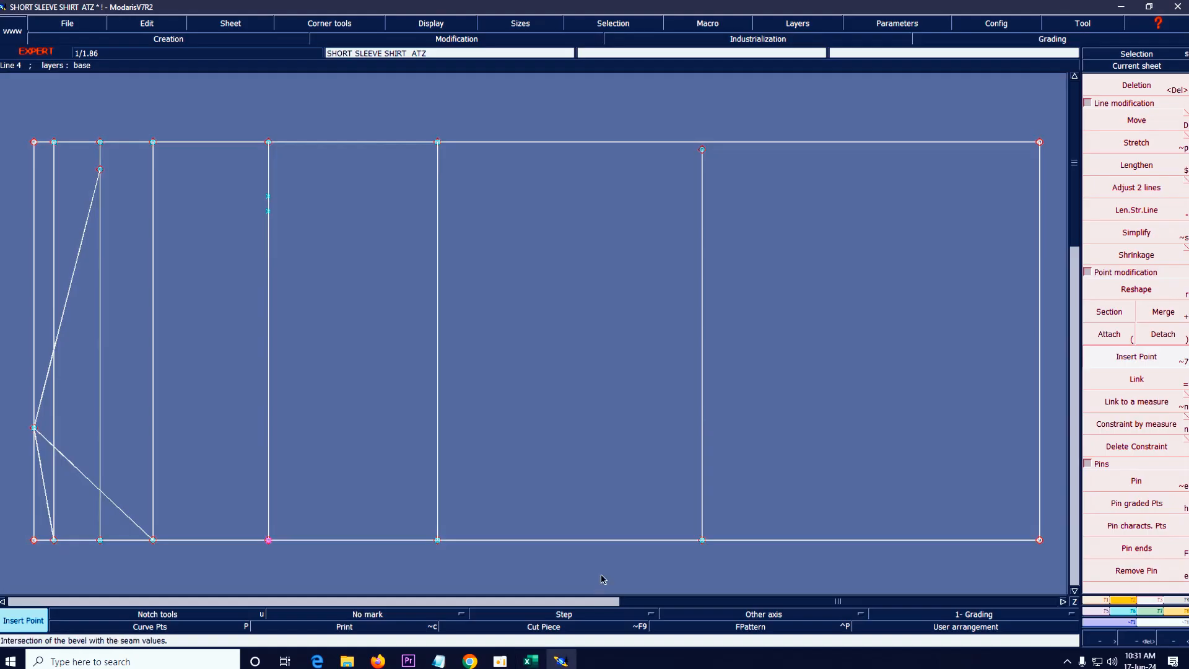
{"action": "key", "text": "Home"}
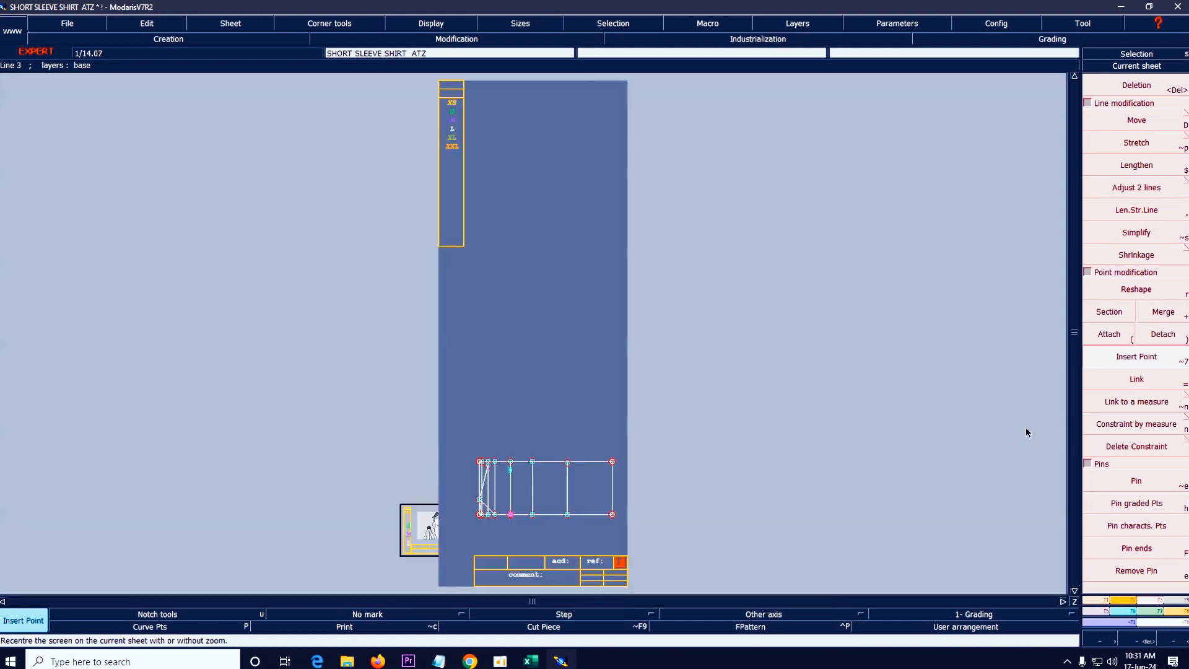
{"action": "key", "text": "a"}
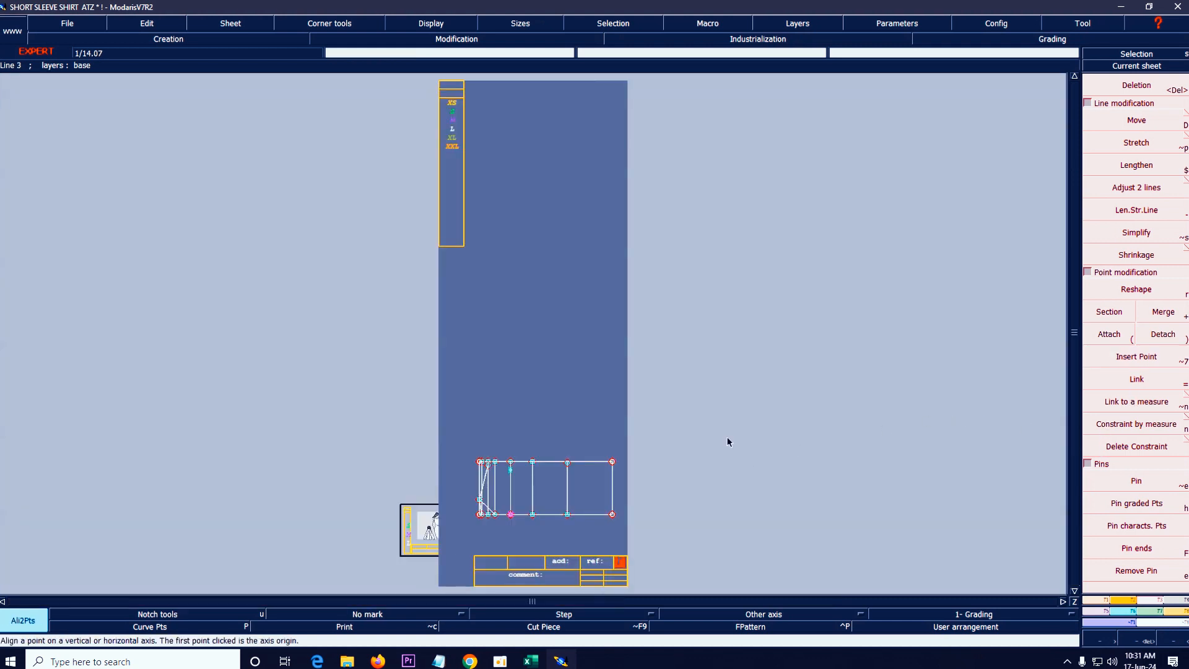
{"action": "key", "text": "shift+a"}
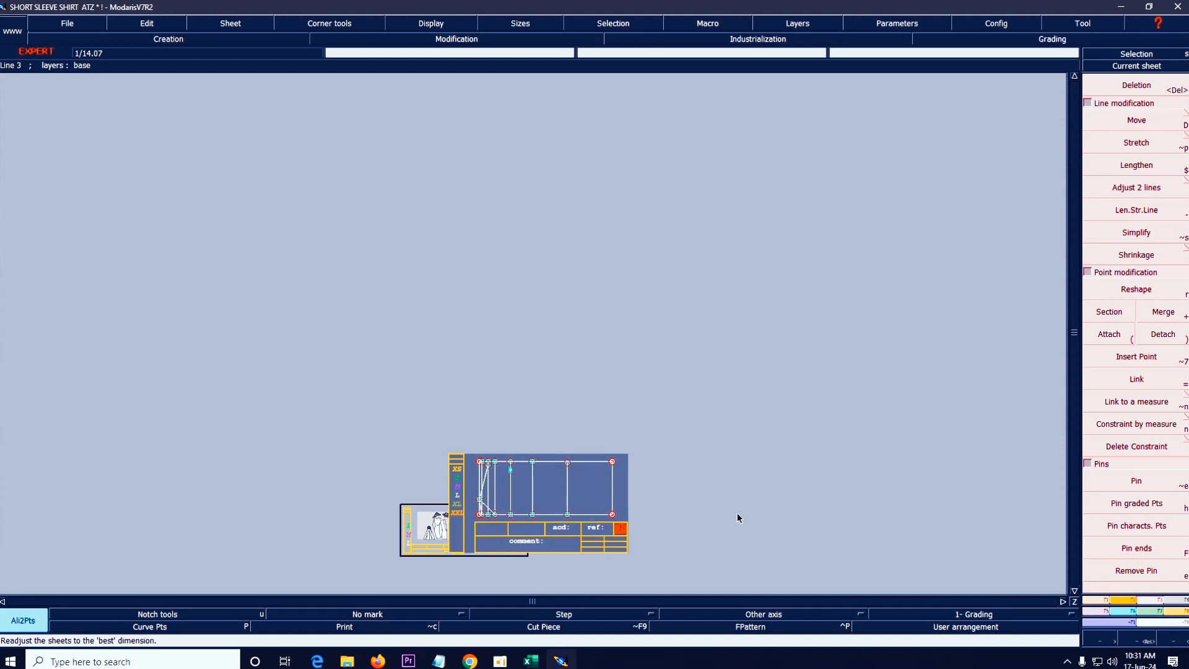
{"action": "key", "text": "z"}
{"action": "left_click_drag", "start_coordinate": [446, 443], "coordinate": [719, 568]}
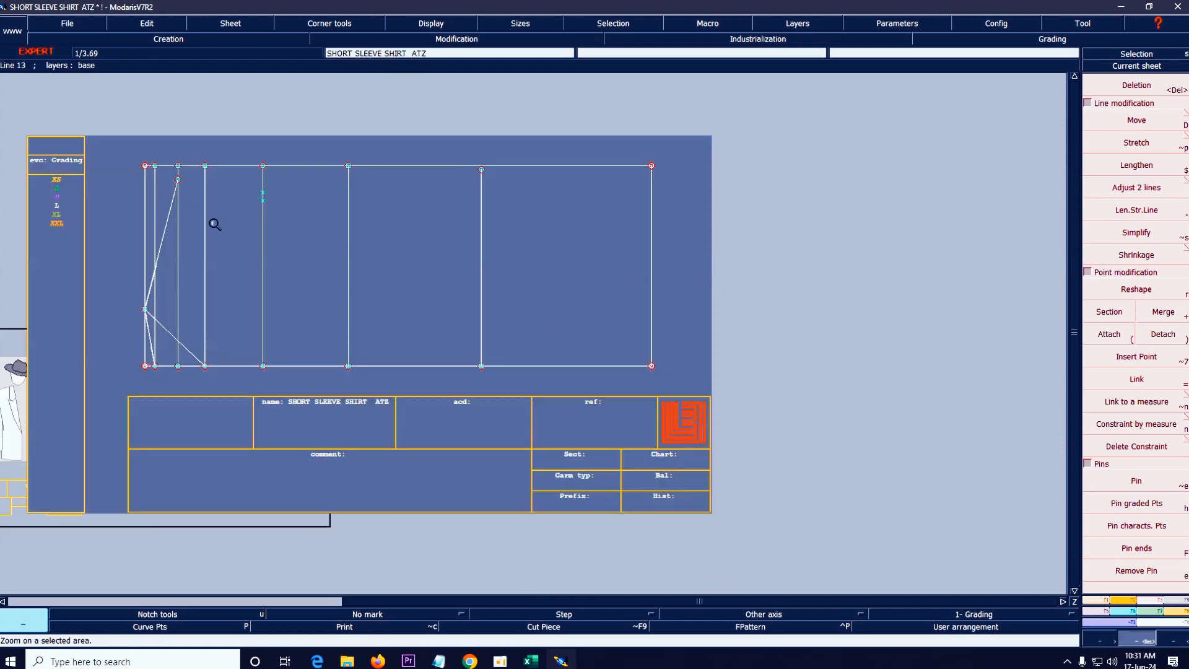
- Create a line parallel to the shirt's hem line, 6.00 cm inside the rectangle
{"action": "left_click_drag", "start_coordinate": [120, 146], "coordinate": [690, 406]}
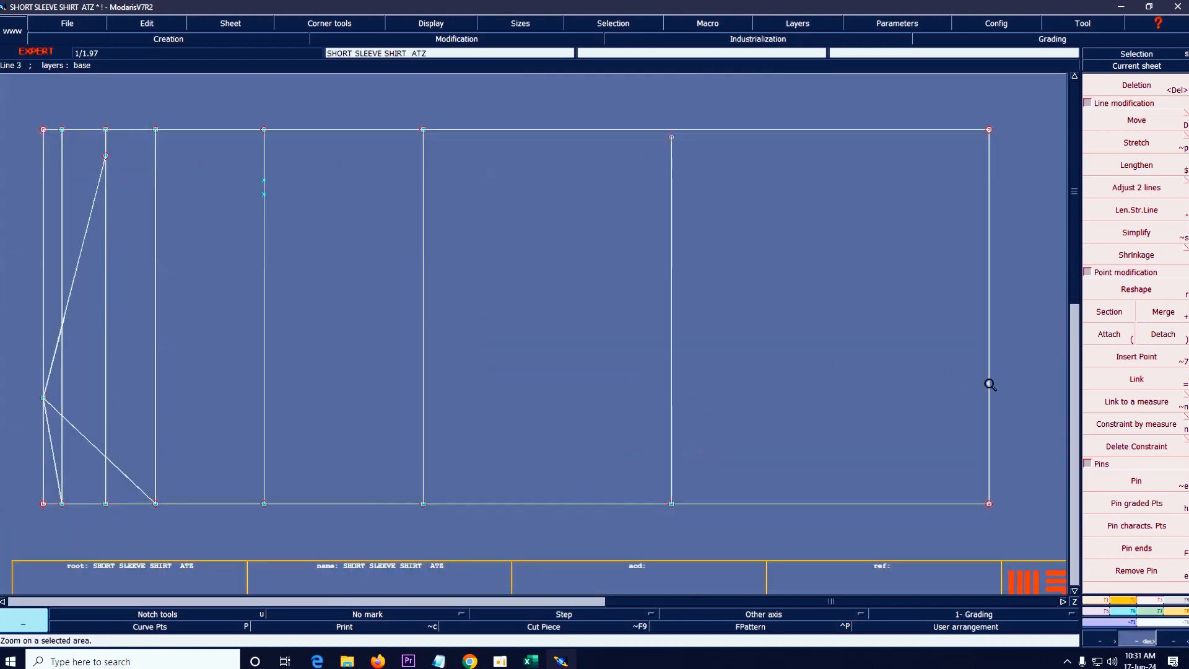
{"action": "left_click", "coordinate": [1098, 600]}
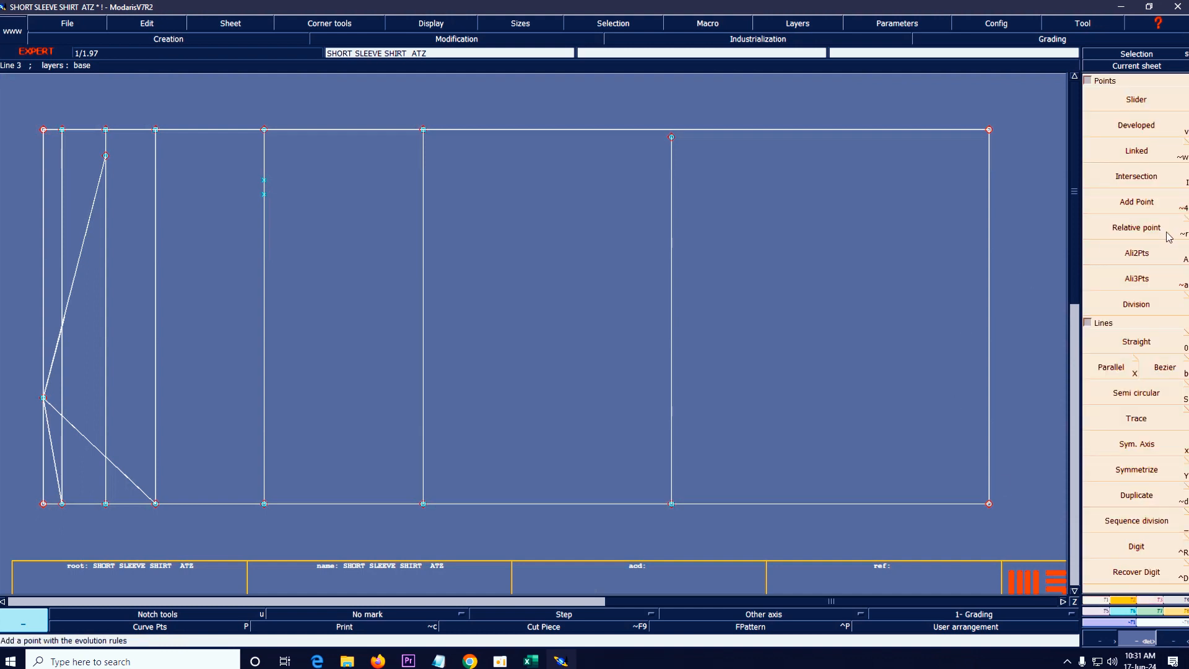
{"action": "left_click", "coordinate": [1111, 367]}
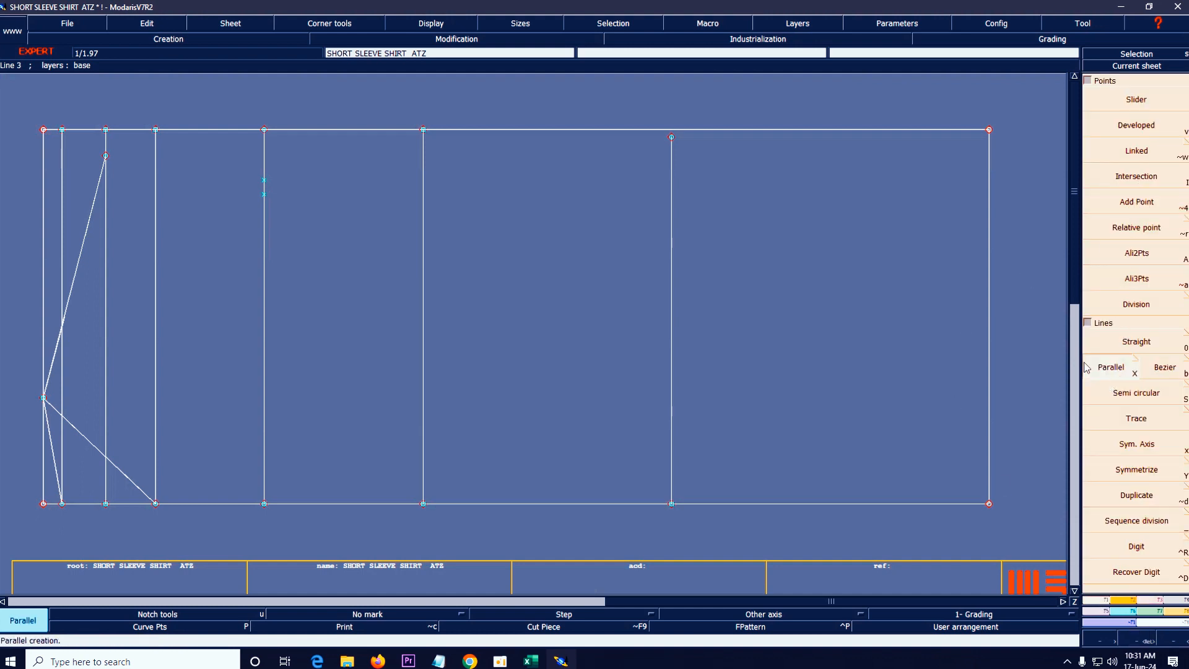
{"action": "left_click", "coordinate": [990, 313]}
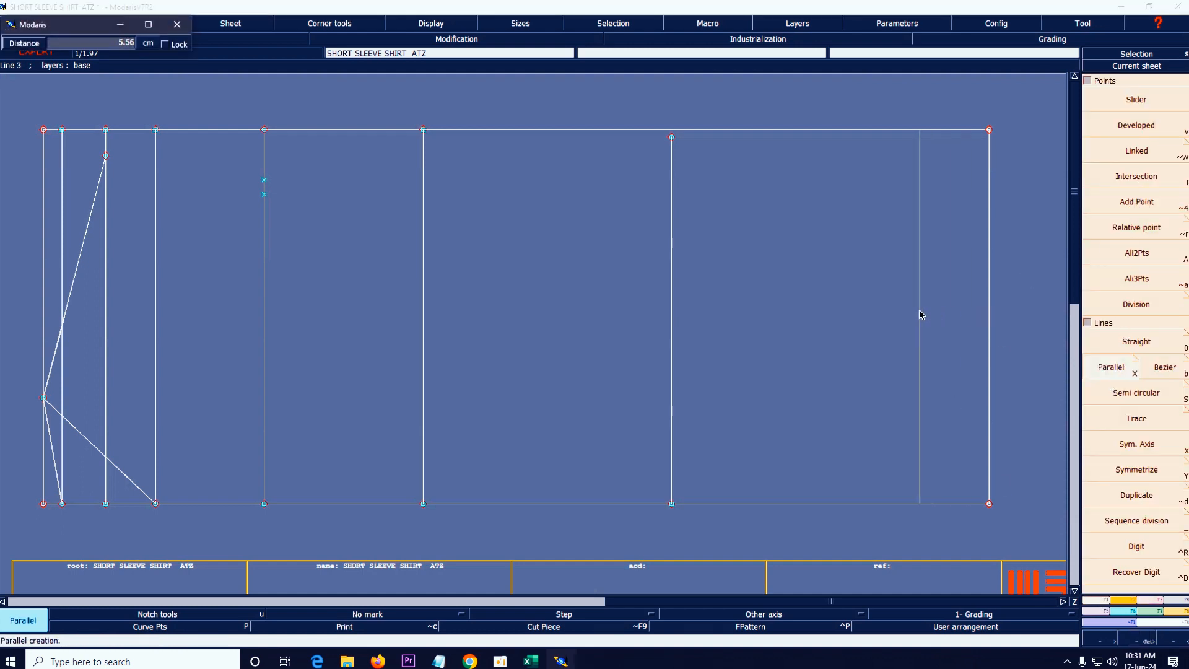
{"action": "key", "text": "Down"}
{"action": "type", "text": "6.00"}
{"action": "key", "text": "Return"}
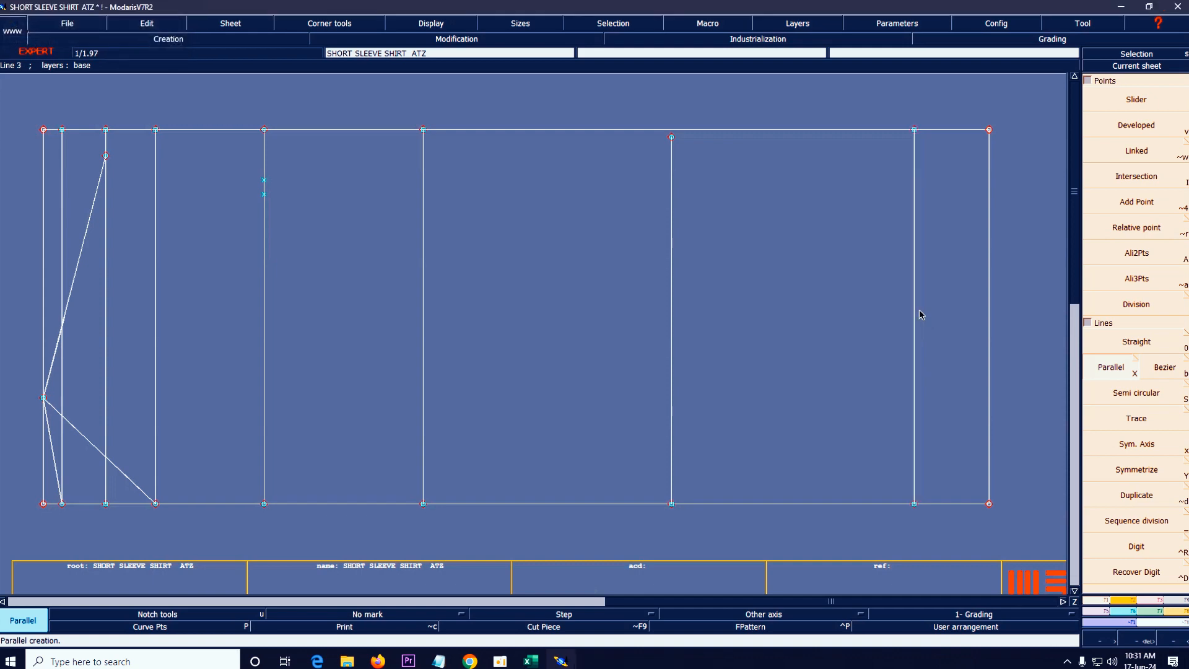
- Check the halved bottom width in Excel and place a developed point 29.40 cm from the center front along the new parallel line in Modaris
{"action": "left_click", "coordinate": [531, 660]}
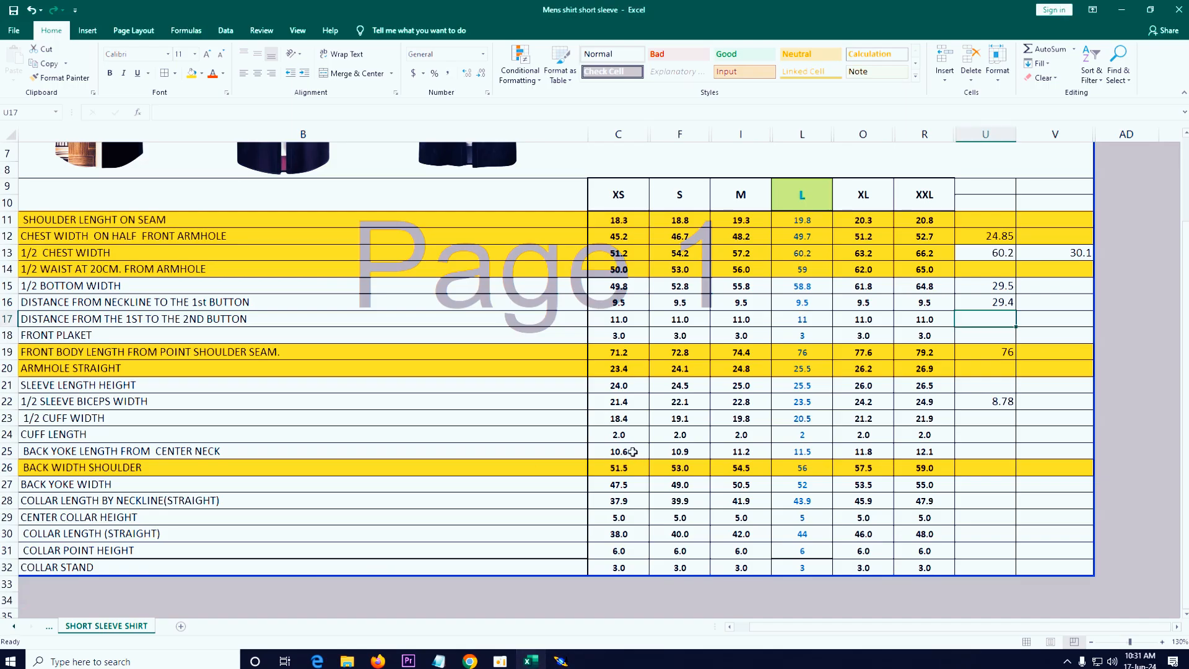
{"action": "left_click", "coordinate": [1121, 9]}
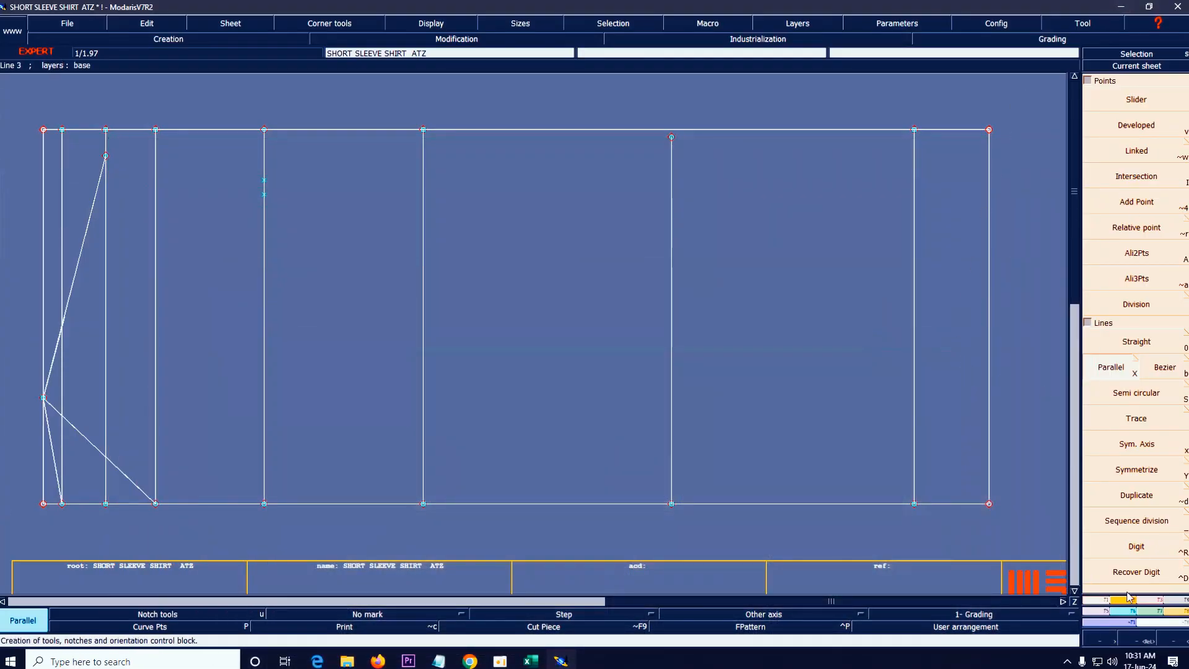
{"action": "left_click", "coordinate": [1139, 125]}
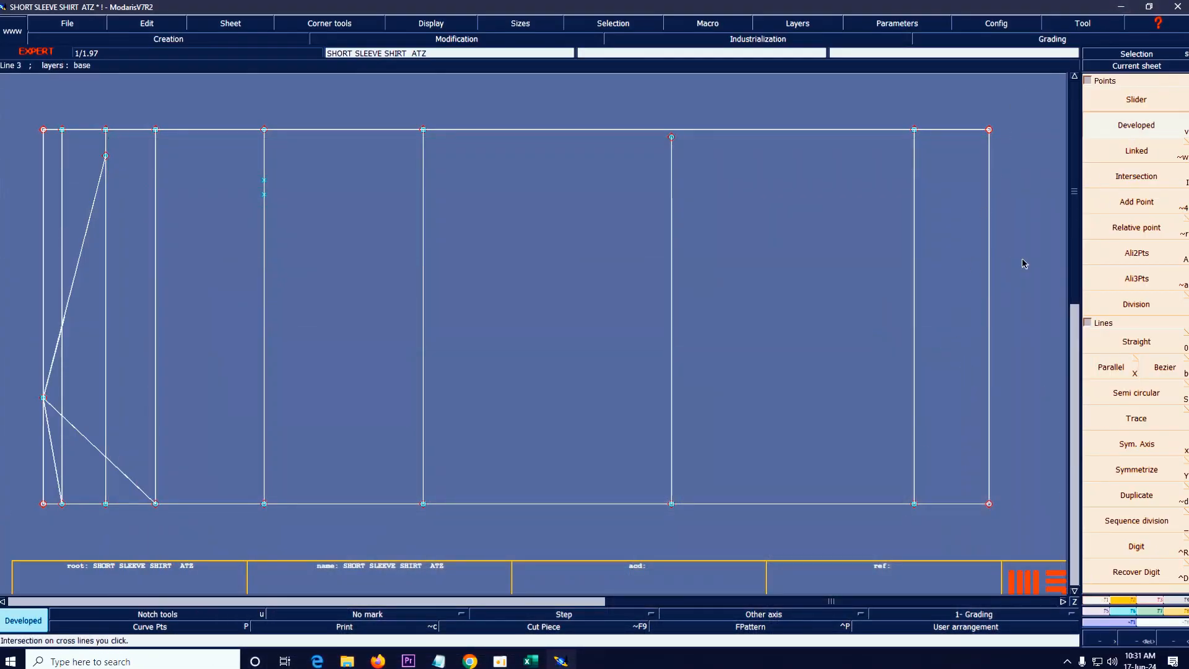
{"action": "left_click", "coordinate": [909, 504]}
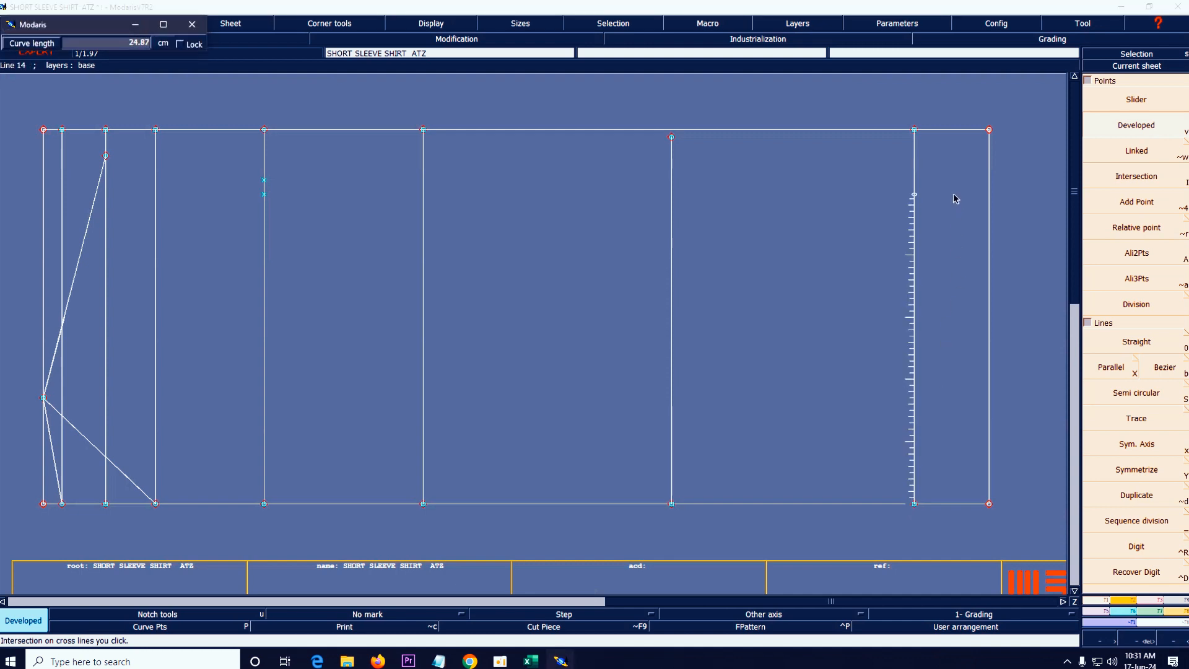
{"action": "type", "text": "26.00"}
{"action": "type", "text": "2"}
{"action": "type", "text": "9.40"}
{"action": "key", "text": "Return"}
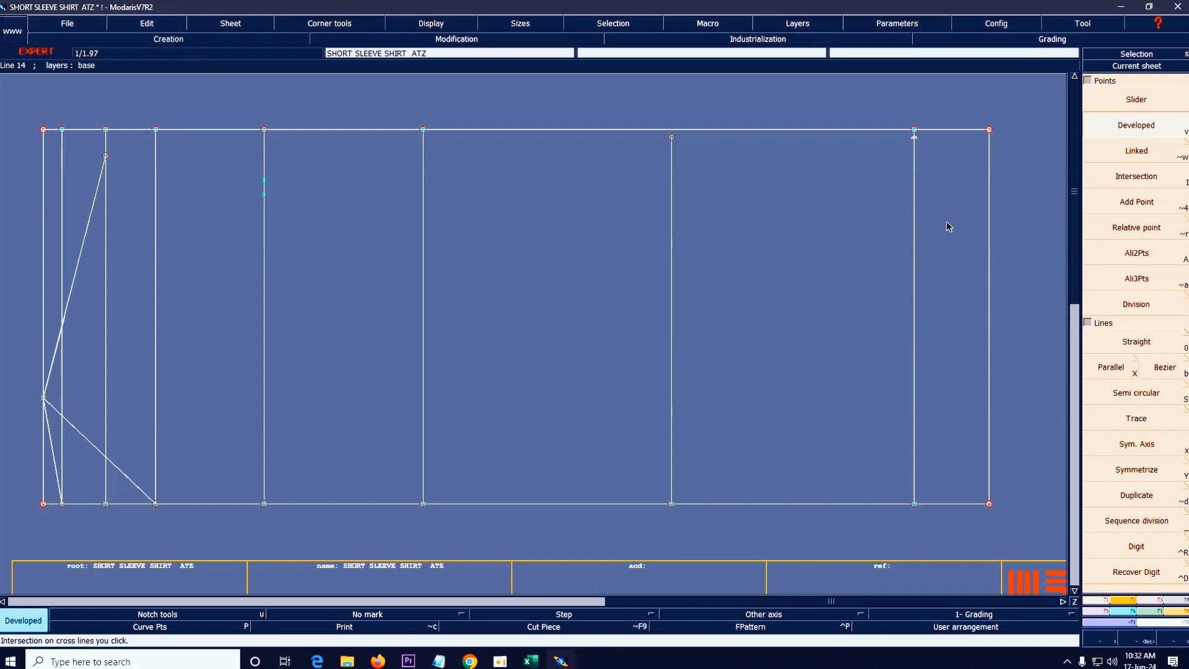
- Insert the 29.40 cm developed point into the line near the hem and delete the line's excess end beyond it
{"action": "key", "text": "shift+i"}
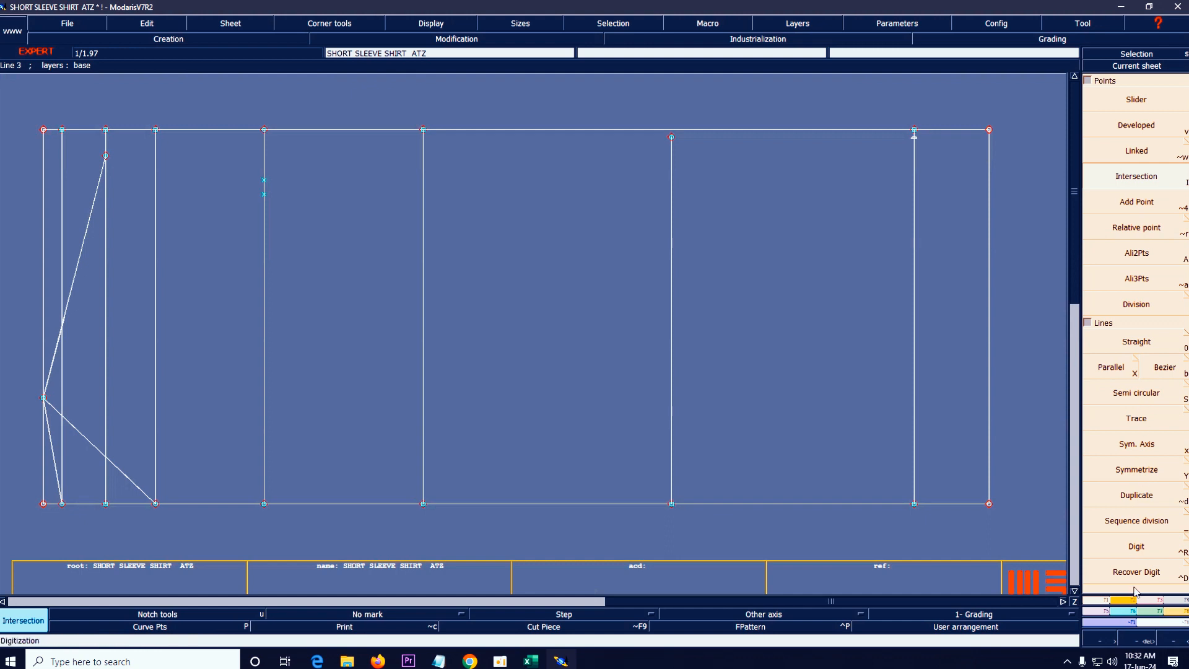
{"action": "left_click", "coordinate": [1150, 602]}
{"action": "left_click", "coordinate": [1118, 361]}
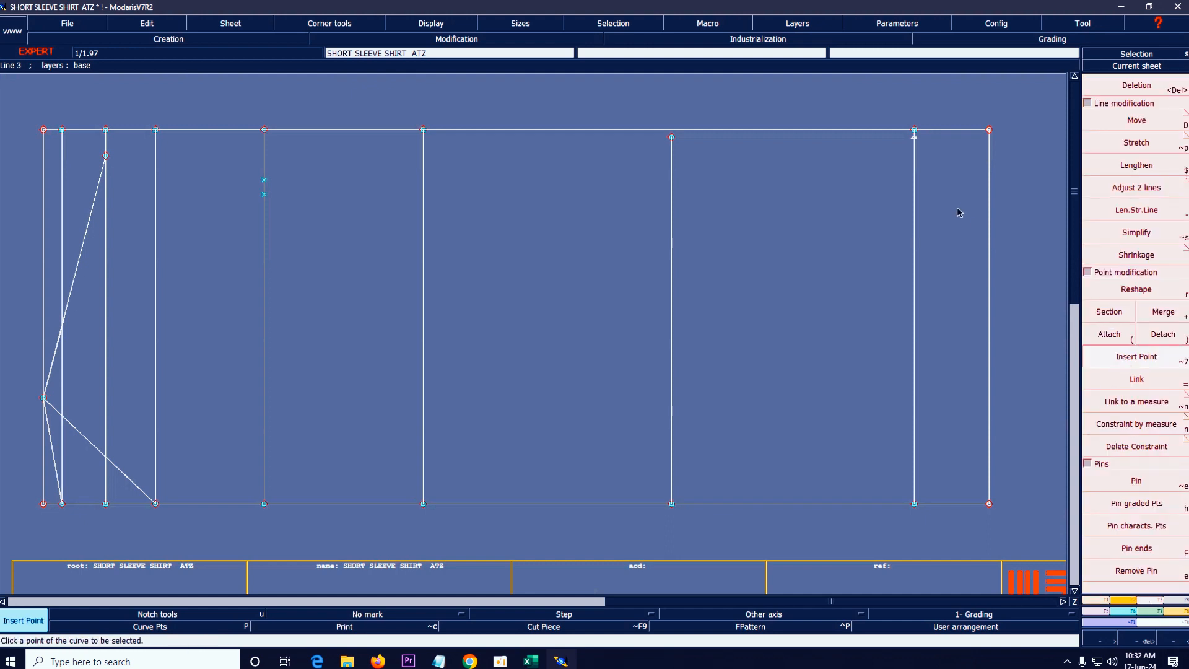
{"action": "left_click", "coordinate": [914, 138]}
{"action": "key", "text": "Delete"}
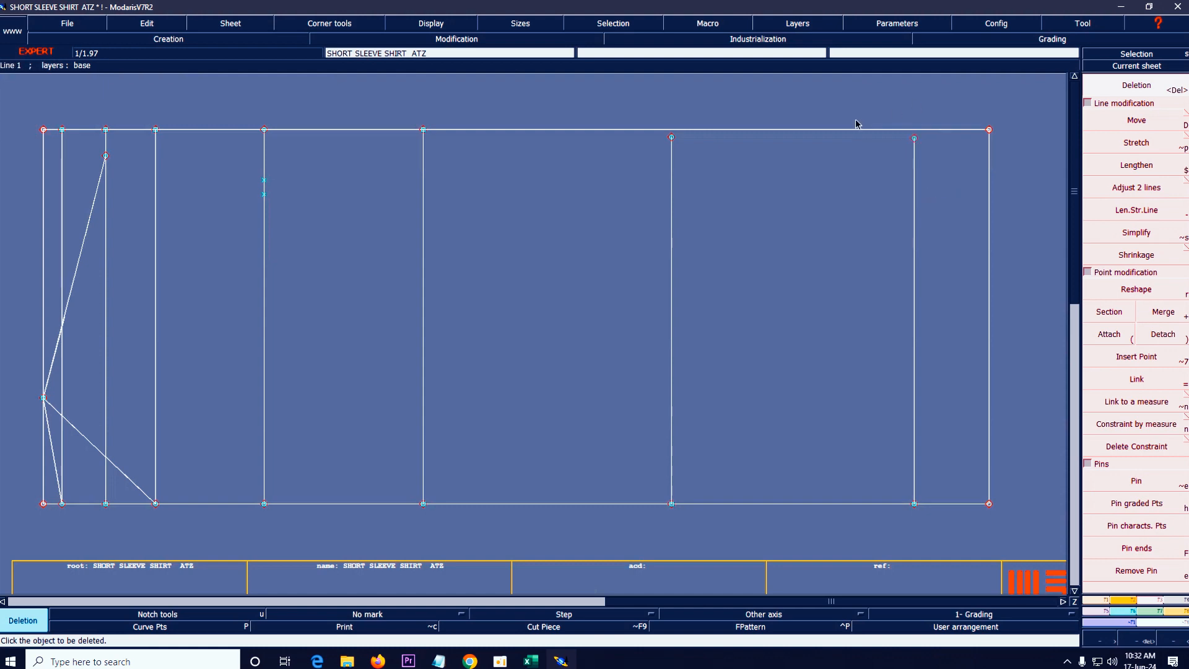
- Switch to Excel and fill the 1/2 BOTTOM WIDTH and FRONT PLAKET rows with yellow to mark them as used
{"action": "left_click", "coordinate": [531, 660]}
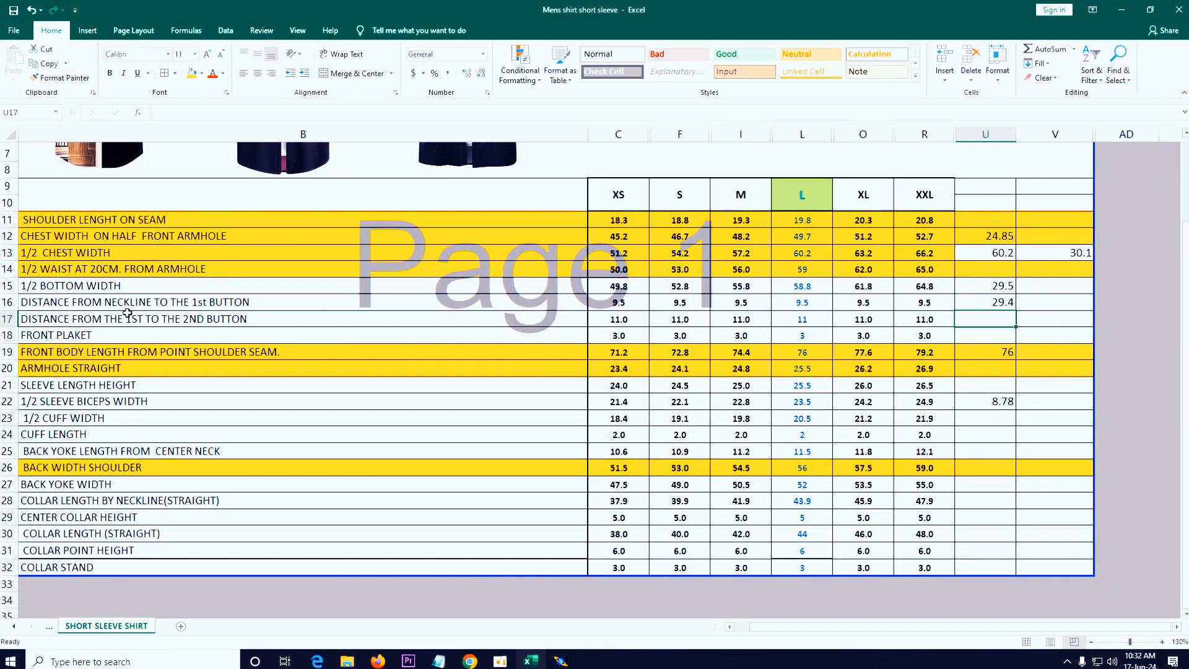
{"action": "left_click", "coordinate": [9, 286]}
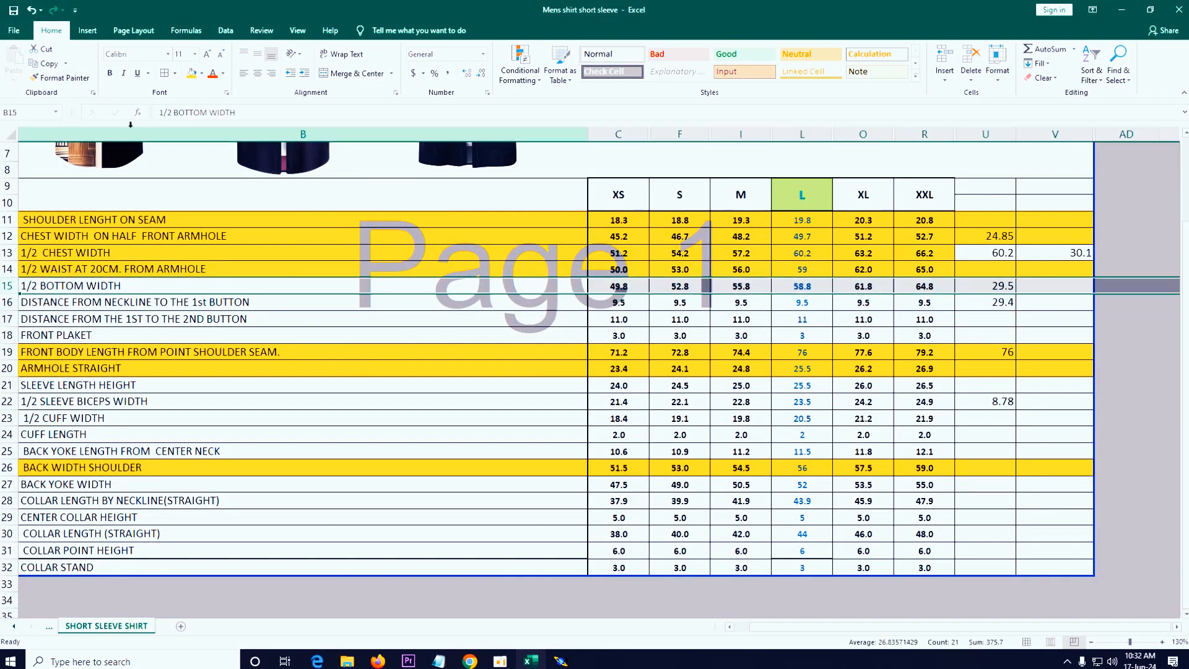
{"action": "left_click", "coordinate": [192, 73]}
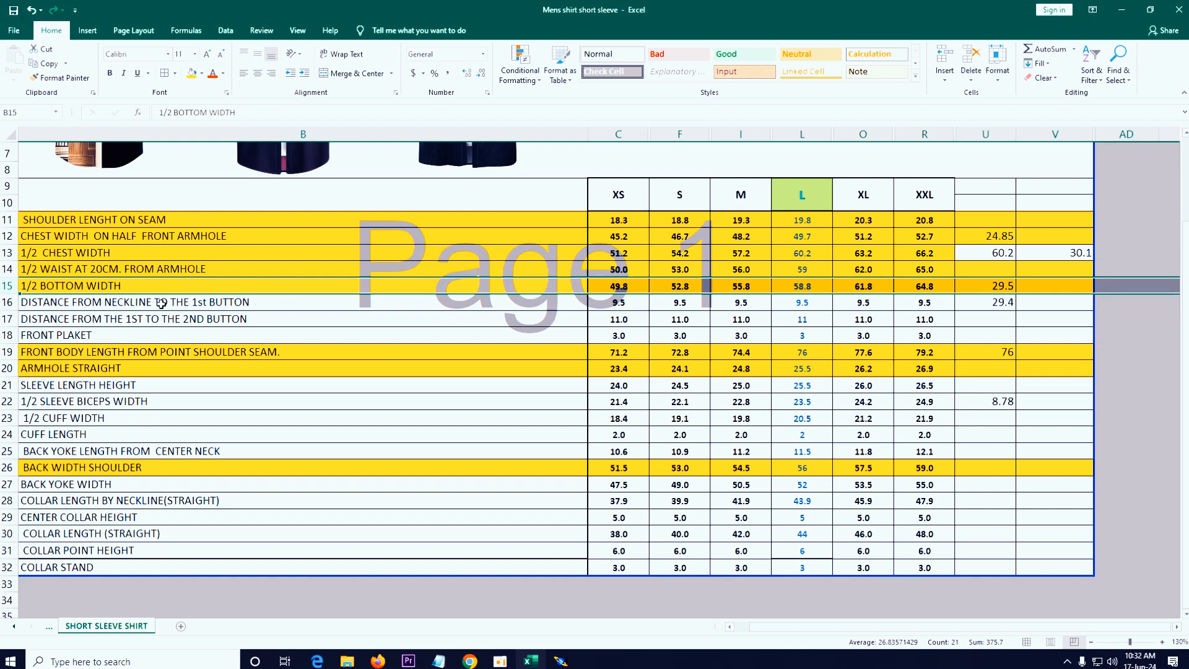
{"action": "left_click", "coordinate": [110, 323]}
{"action": "left_click", "coordinate": [46, 339]}
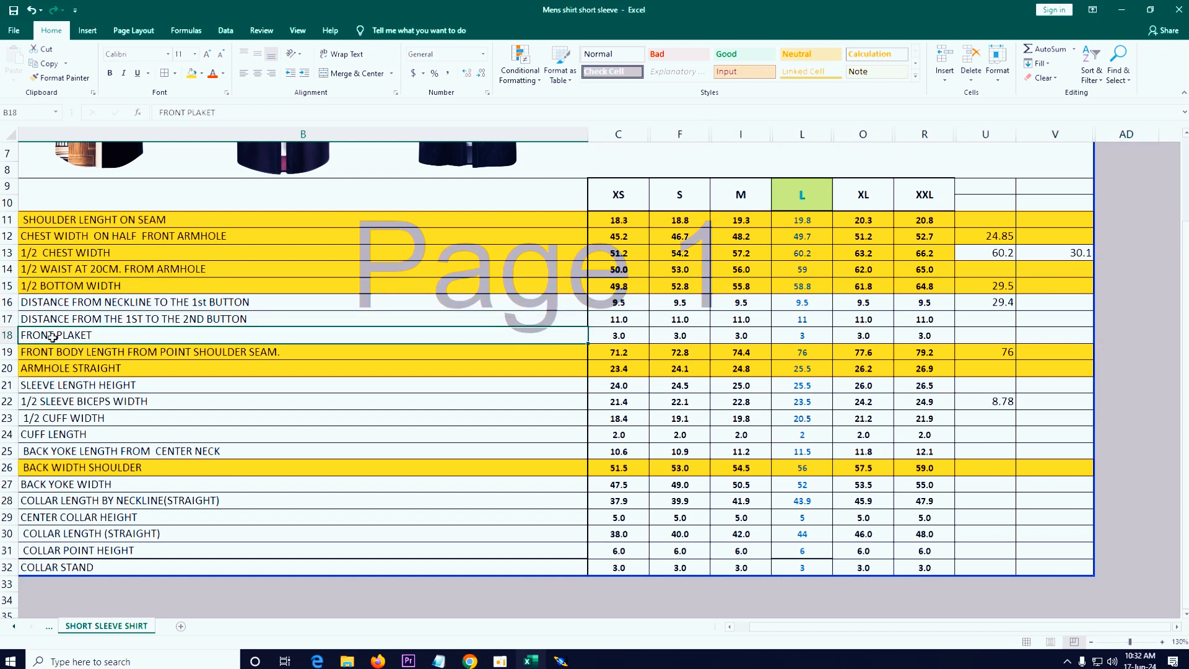
{"action": "left_click", "coordinate": [8, 335]}
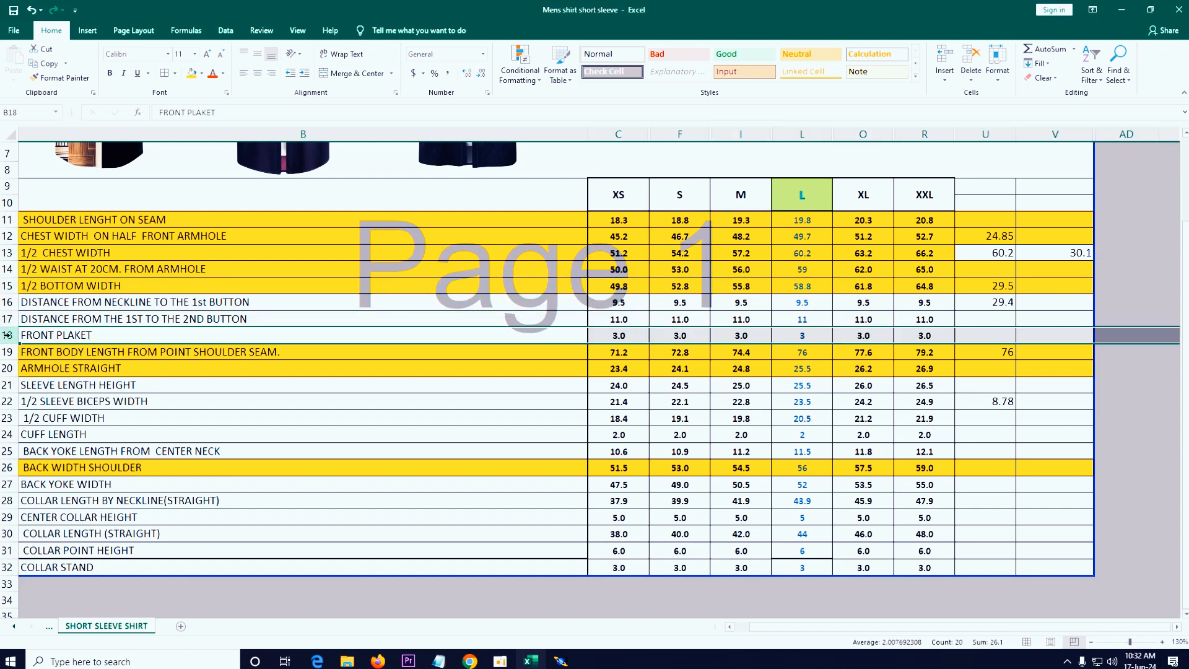
{"action": "left_click", "coordinate": [192, 73]}
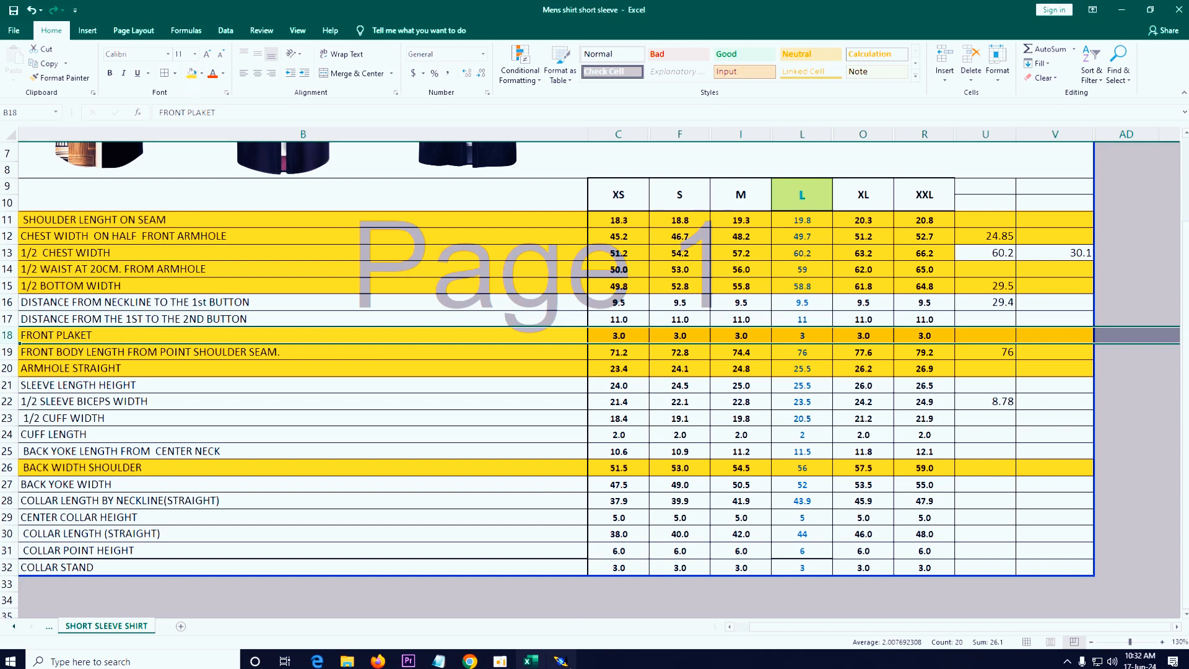
- Return to Modaris, create a placket line parallel to the center front line at -1.5 cm, and delete the extra point on it
{"action": "left_click", "coordinate": [561, 661]}
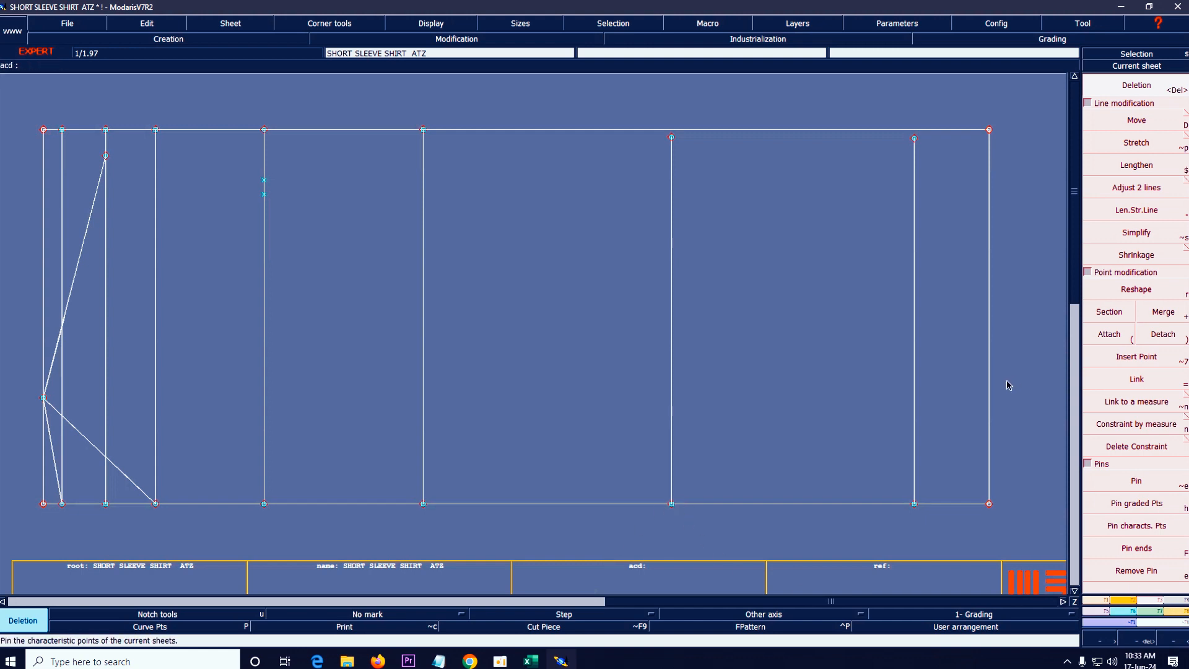
{"action": "left_click", "coordinate": [1106, 601]}
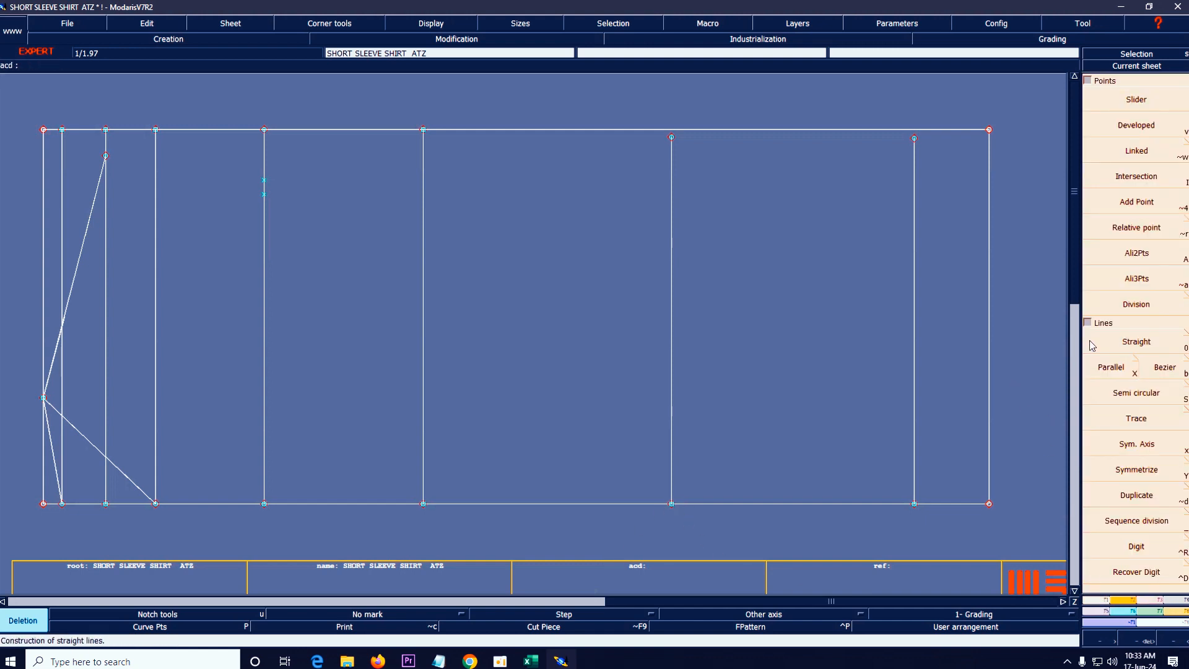
{"action": "left_click", "coordinate": [1111, 368]}
{"action": "left_click", "coordinate": [448, 509]}
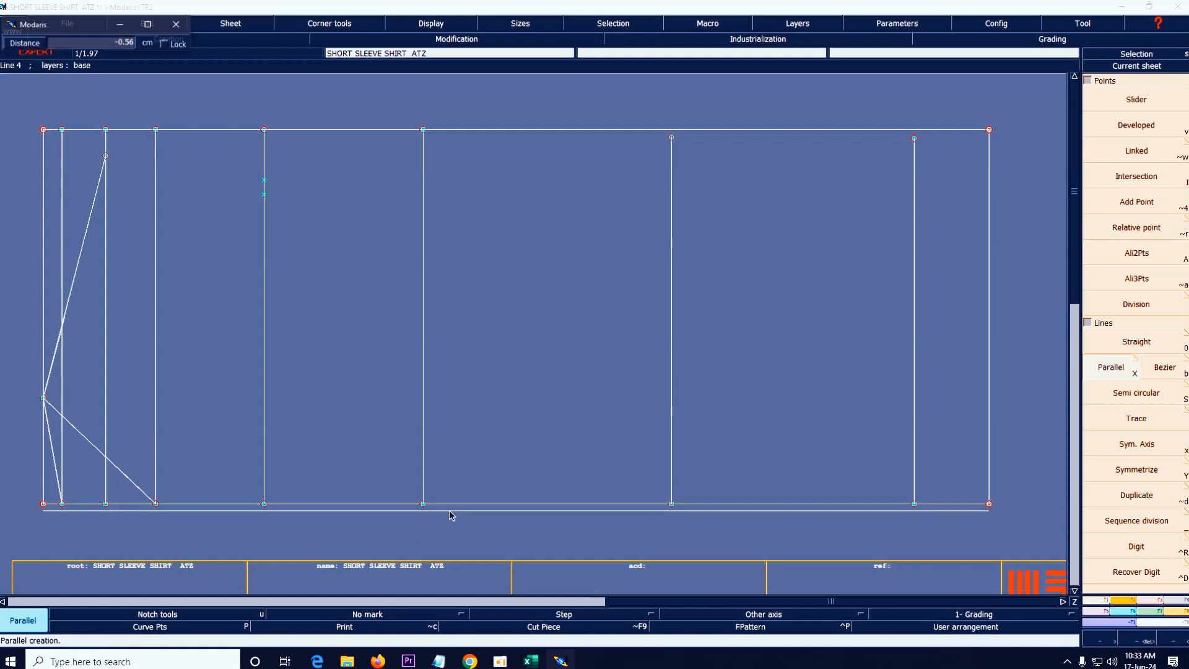
{"action": "type", "text": "-"}
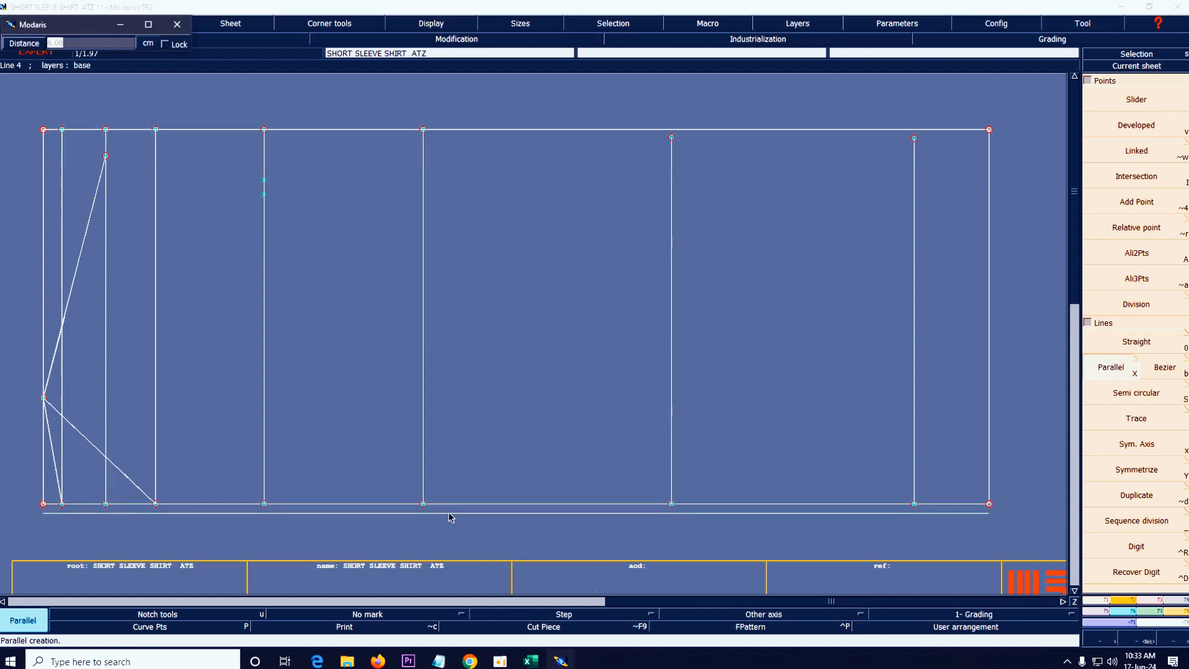
{"action": "type", "text": "1.5"}
{"action": "key", "text": "Return"}
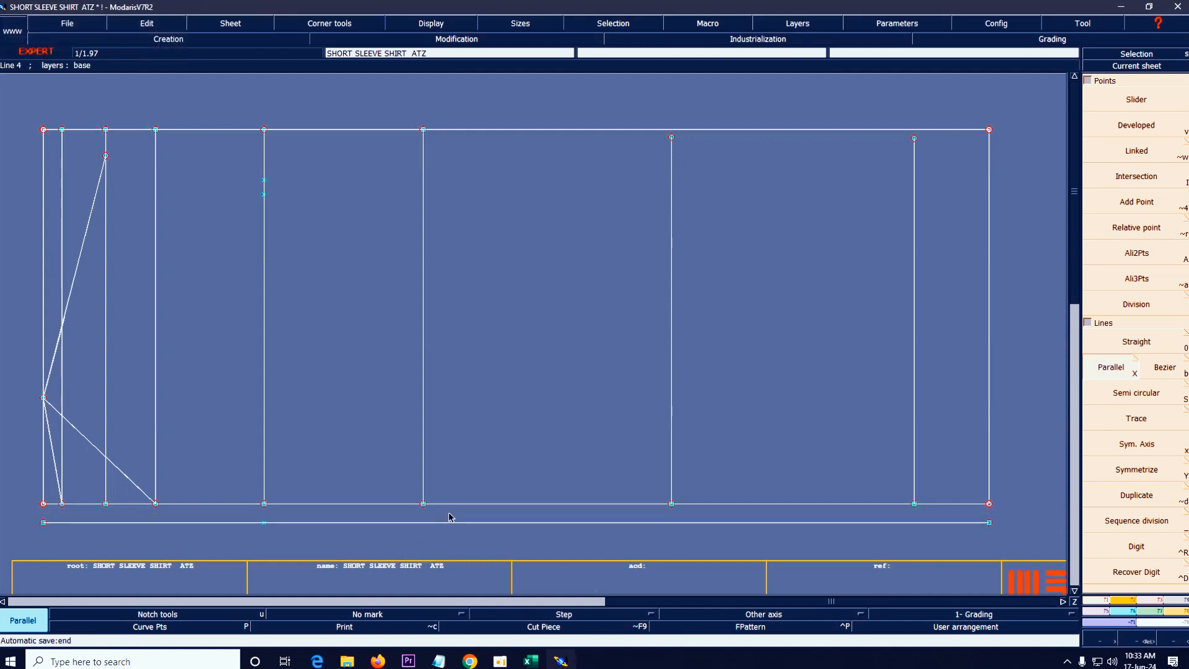
{"action": "key", "text": "Delete"}
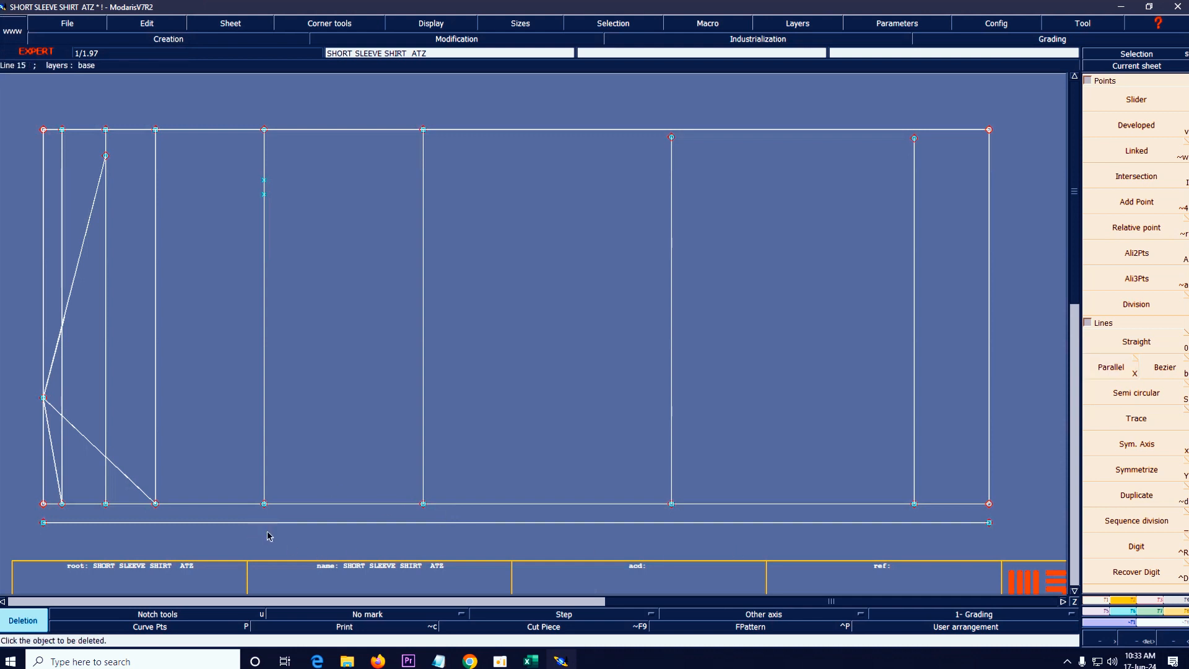
- Check the remaining measurements in Excel from SLEEVE LENGTH HEIGHT, then return to Modaris and recentre the pattern sheet
{"action": "left_click", "coordinate": [529, 661]}
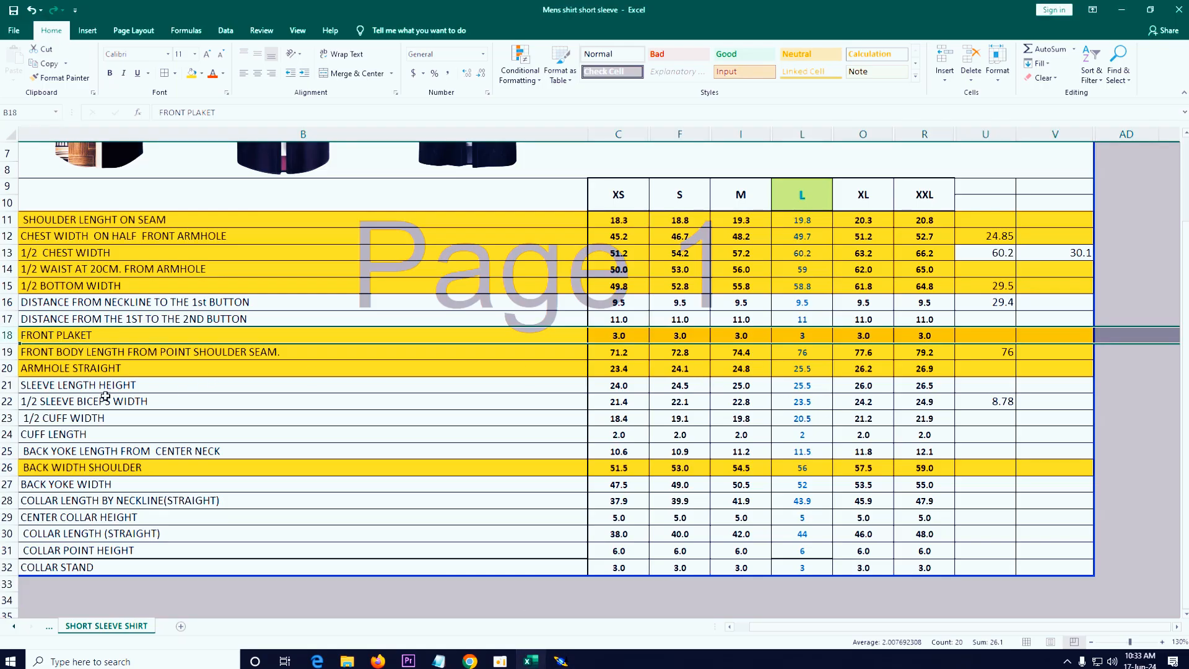
{"action": "left_click", "coordinate": [70, 387]}
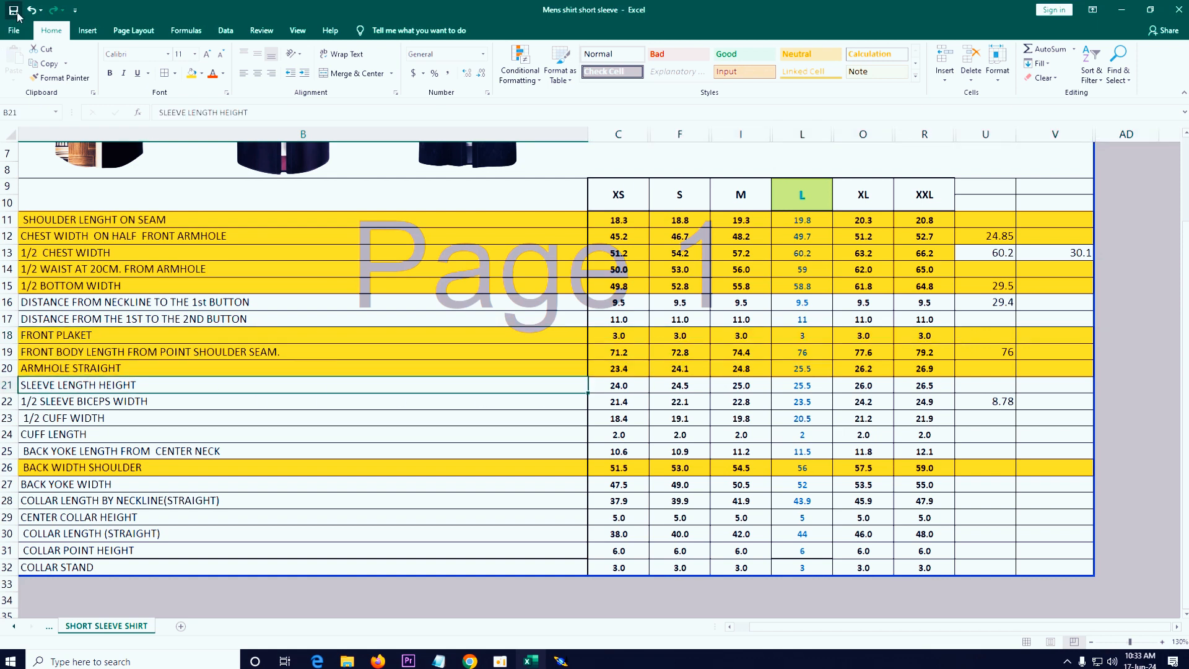
{"action": "left_click", "coordinate": [1121, 9]}
{"action": "key", "text": "Home"}
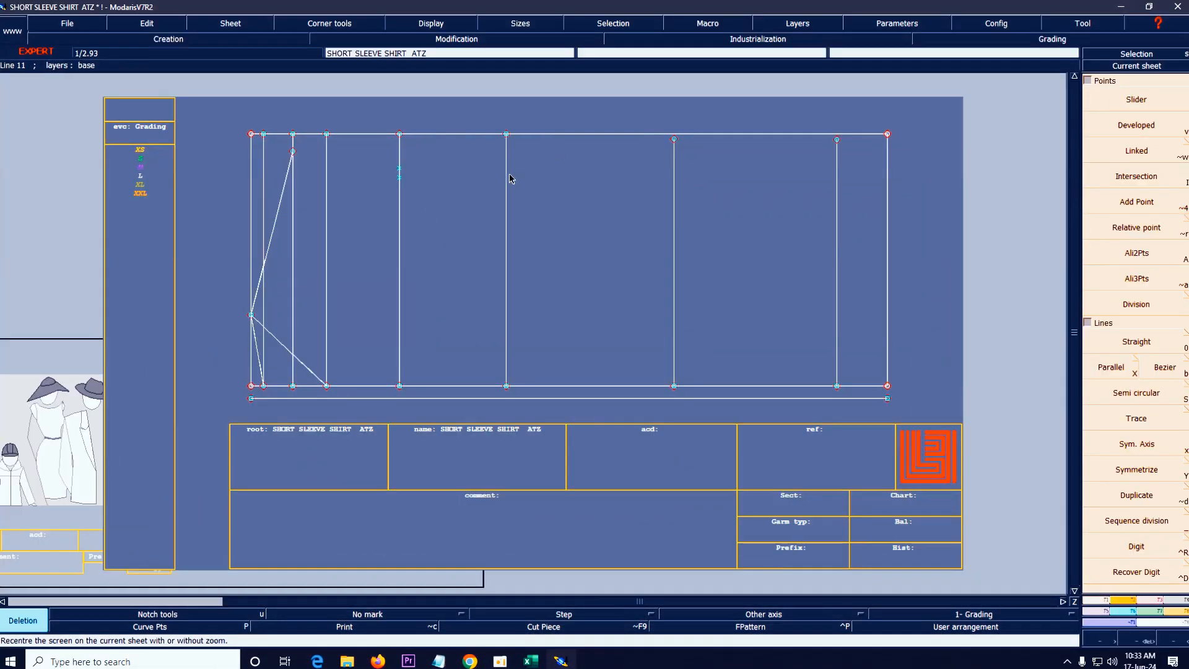
- Draw the front armhole with the Bezier tool from the shoulder tip through the deeper armhole mark to the chest line's outer end
{"action": "key", "text": "Return"}
{"action": "left_click_drag", "start_coordinate": [222, 116], "coordinate": [913, 417]}
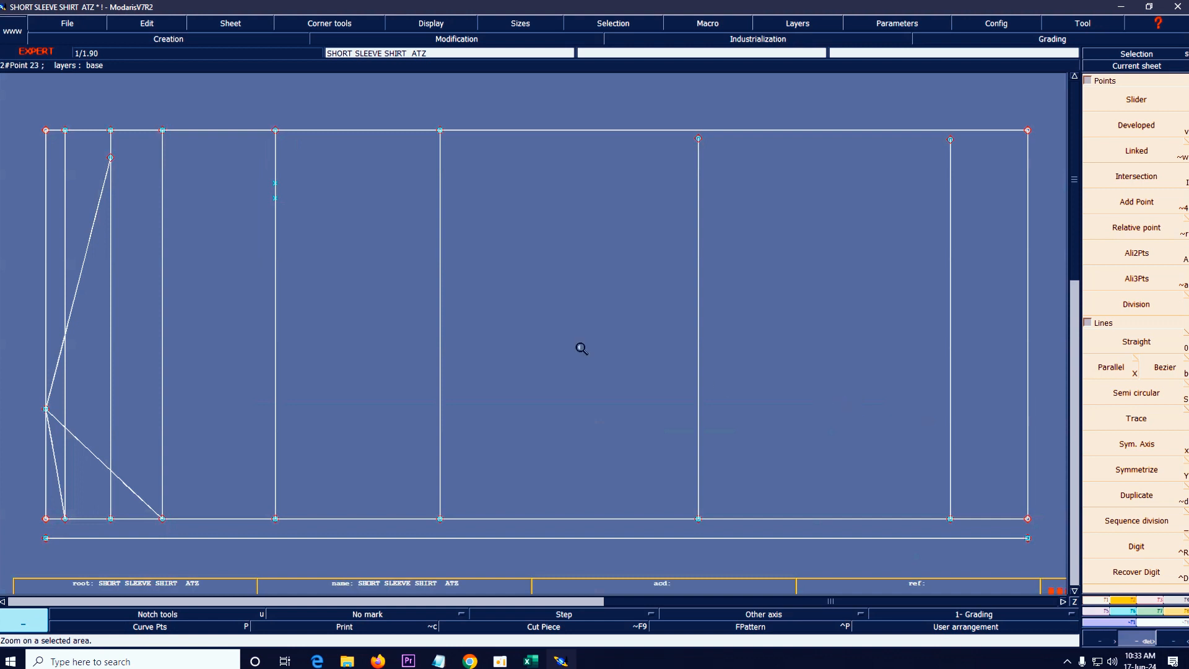
{"action": "key", "text": "s"}
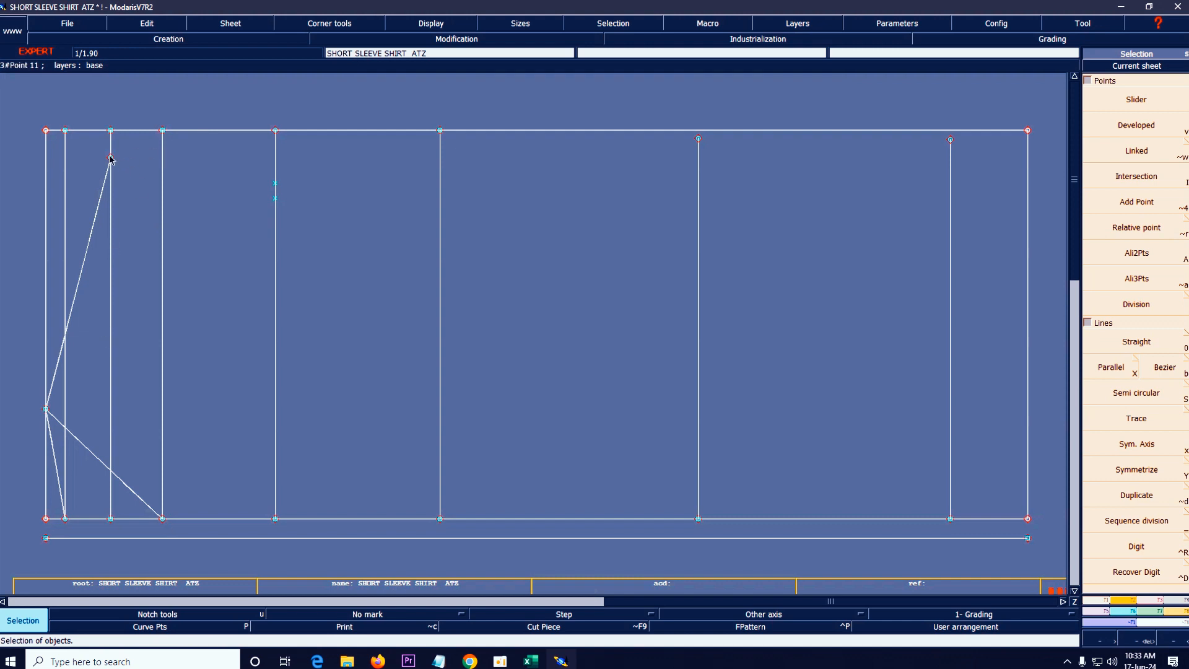
{"action": "key", "text": "b"}
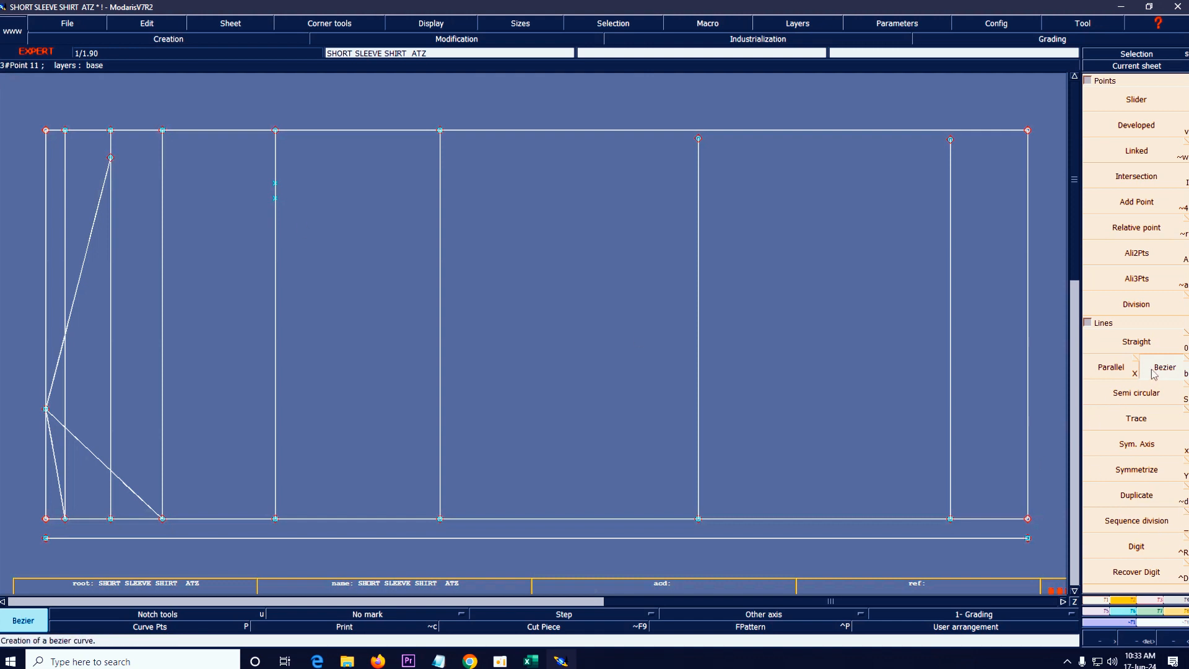
{"action": "left_click", "coordinate": [111, 158]}
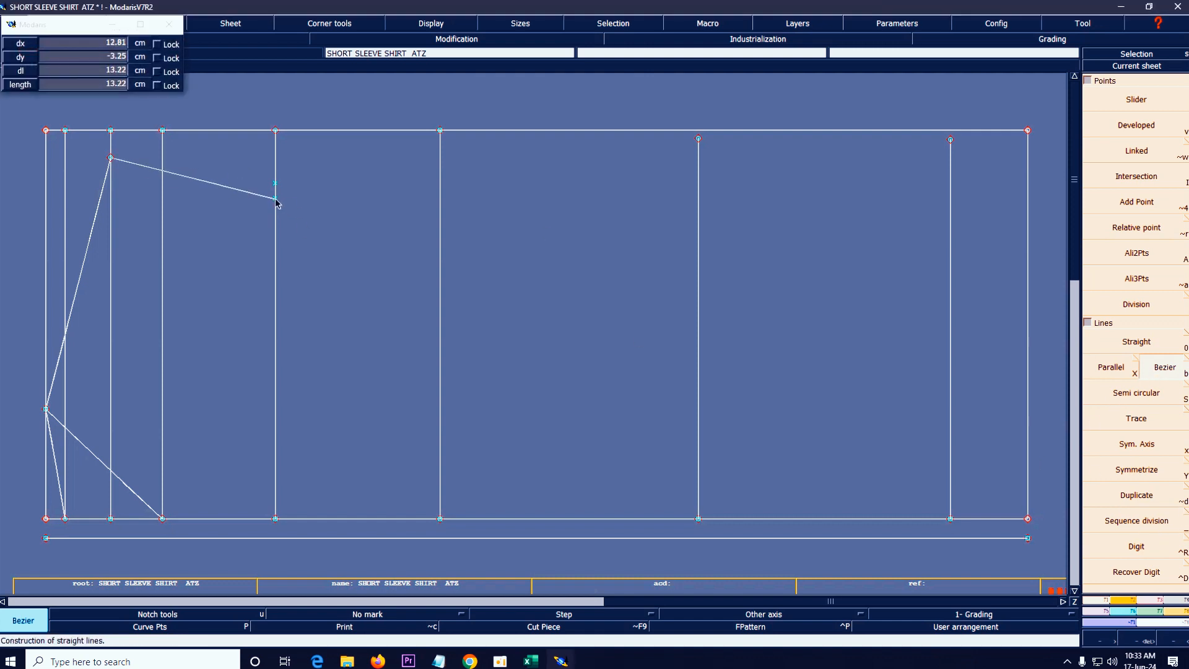
{"action": "left_click", "coordinate": [275, 198]}
{"action": "left_click", "coordinate": [439, 130]}
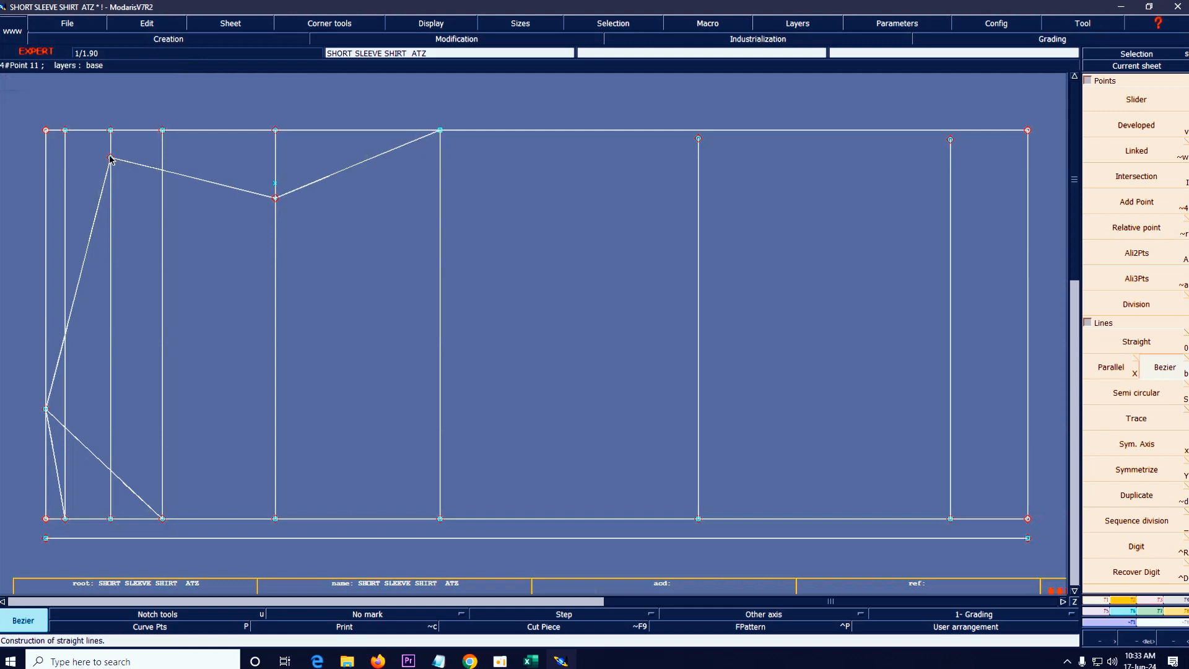
- Draw the back armhole with the Bezier tool from the shoulder tip through the shallower armhole mark to the same chest line end
{"action": "left_click", "coordinate": [110, 158]}
{"action": "left_click", "coordinate": [276, 184]}
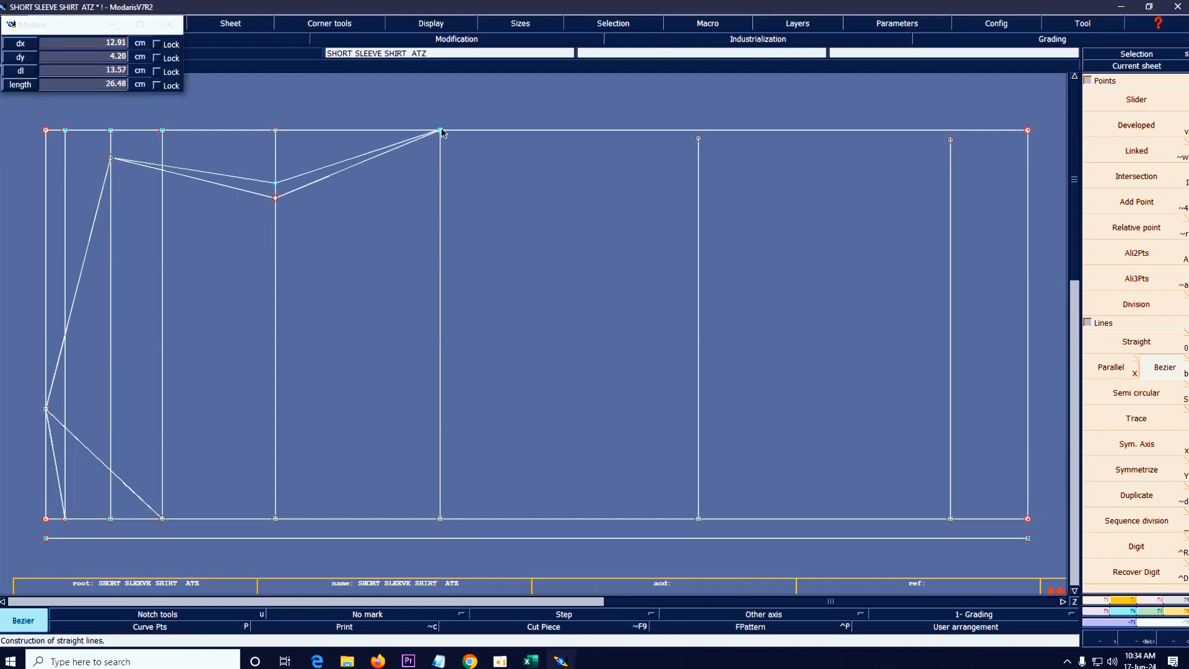
{"action": "left_click", "coordinate": [440, 130]}
- Display the curve handles for the neckline lines
{"action": "key", "text": "Home"}
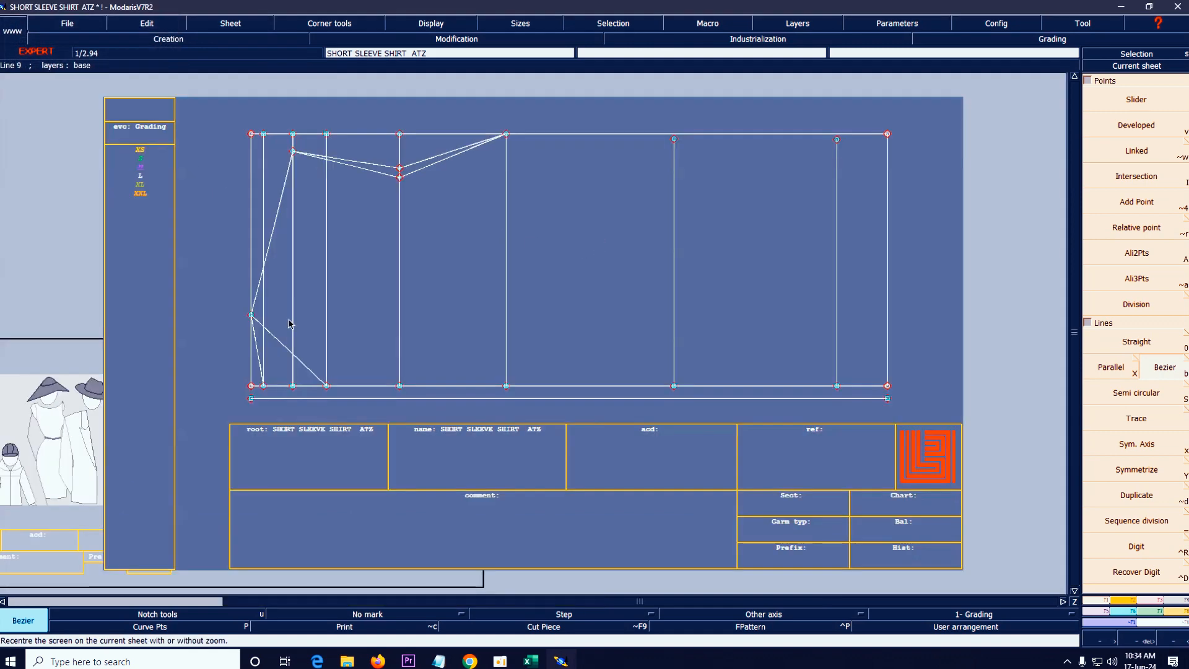
{"action": "key", "text": "z"}
{"action": "left_click_drag", "start_coordinate": [183, 273], "coordinate": [558, 494]}
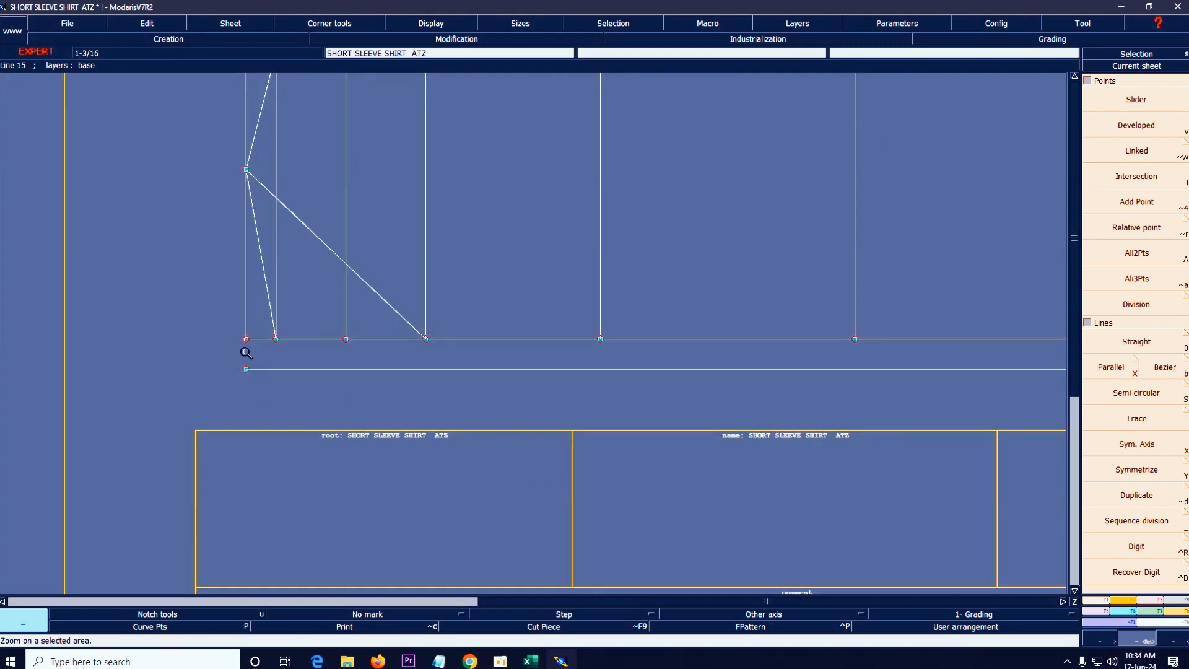
{"action": "left_click", "coordinate": [442, 25]}
{"action": "left_click", "coordinate": [545, 207]}
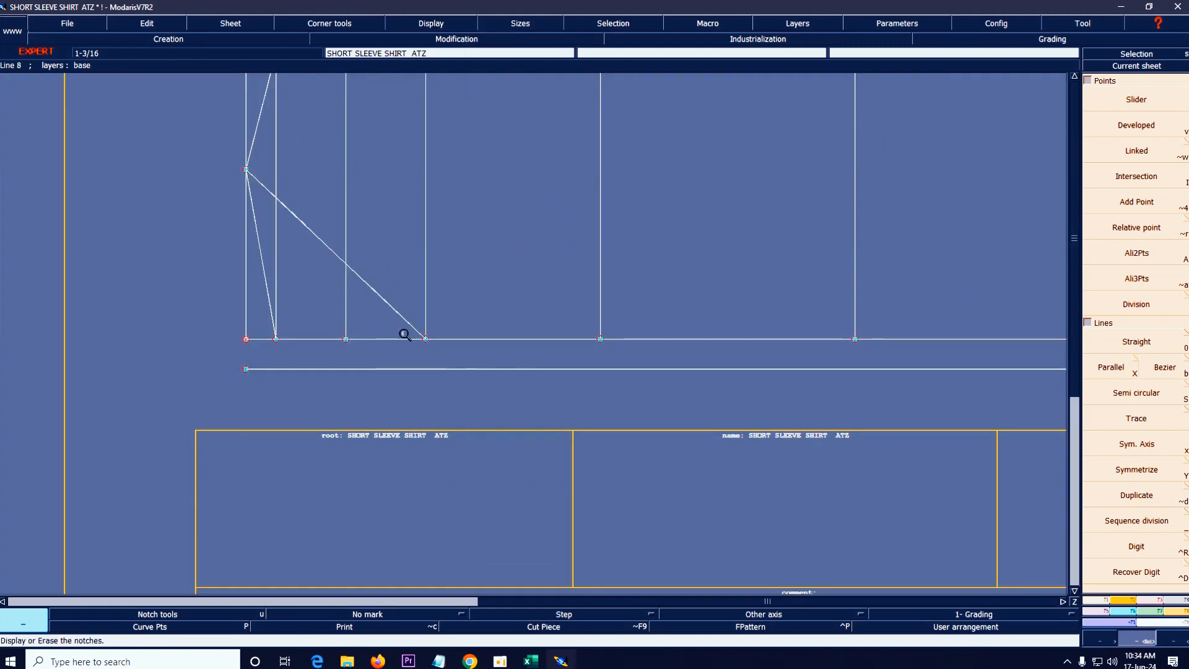
{"action": "key", "text": "s"}
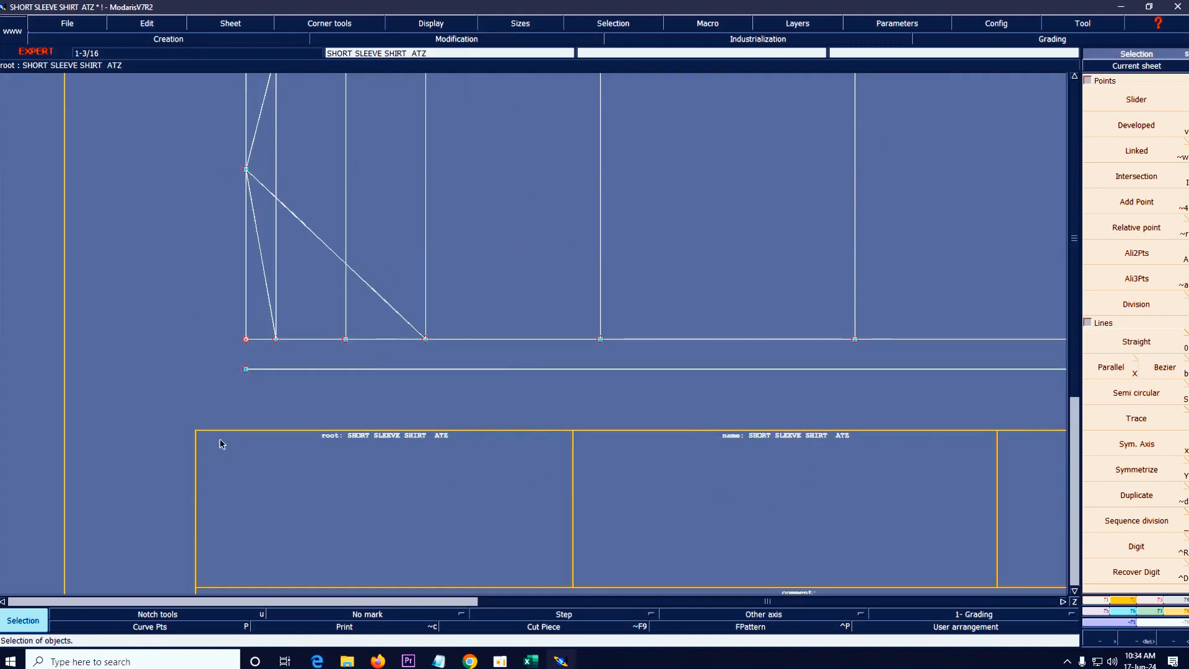
- Reshape the straight front neckline into a deep rounded curve between the neck-shoulder point and the centre line
{"action": "left_click", "coordinate": [457, 38]}
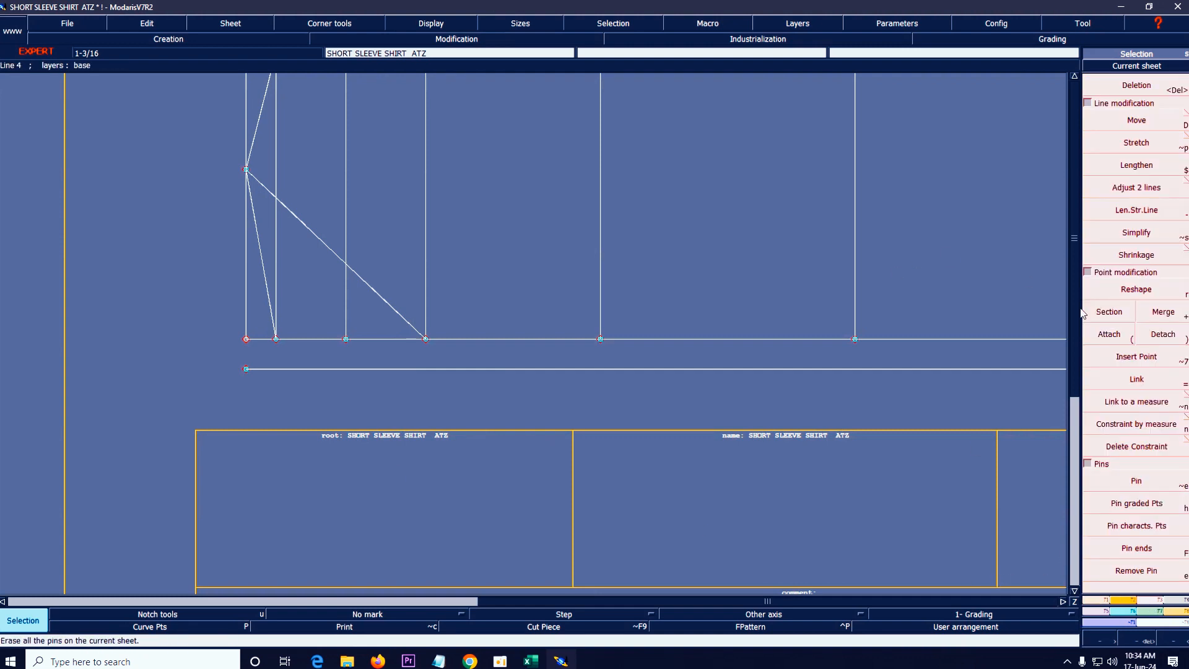
{"action": "left_click", "coordinate": [1128, 291]}
{"action": "left_click", "coordinate": [368, 292]}
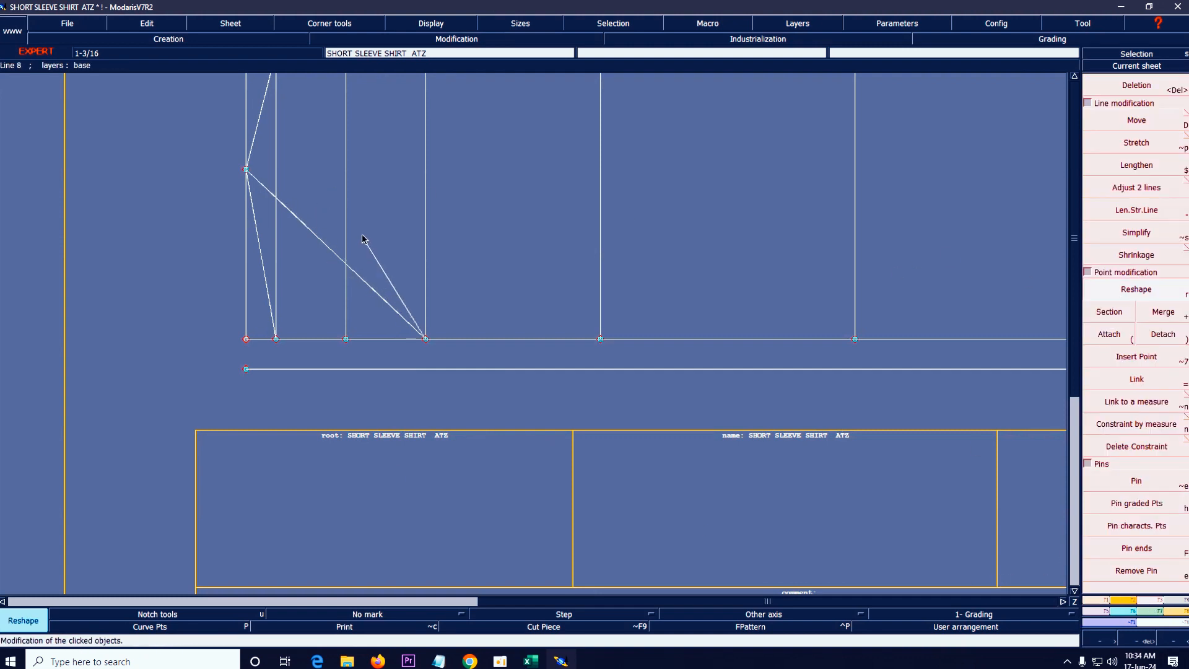
{"action": "left_click", "coordinate": [305, 226]}
{"action": "left_click", "coordinate": [341, 174]}
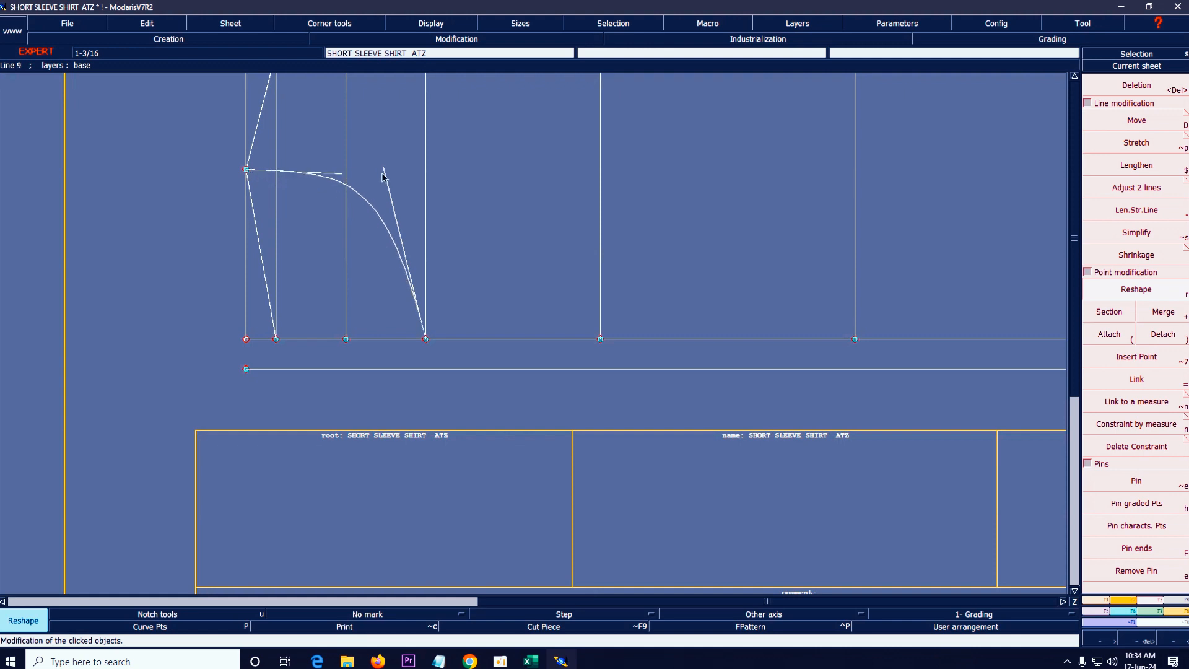
{"action": "left_click", "coordinate": [383, 169]}
{"action": "left_click", "coordinate": [424, 215]}
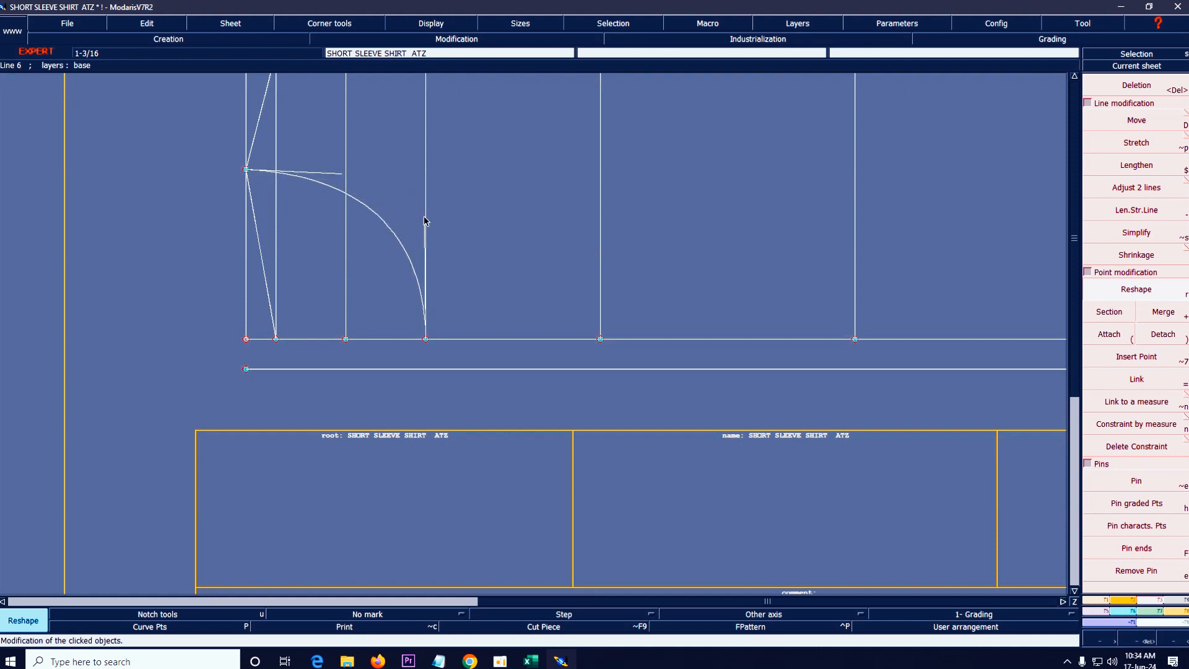
- Reshape the back neckline into a shallow curve and fine-tune both handles of the front neckline curve
{"action": "left_click", "coordinate": [269, 308]}
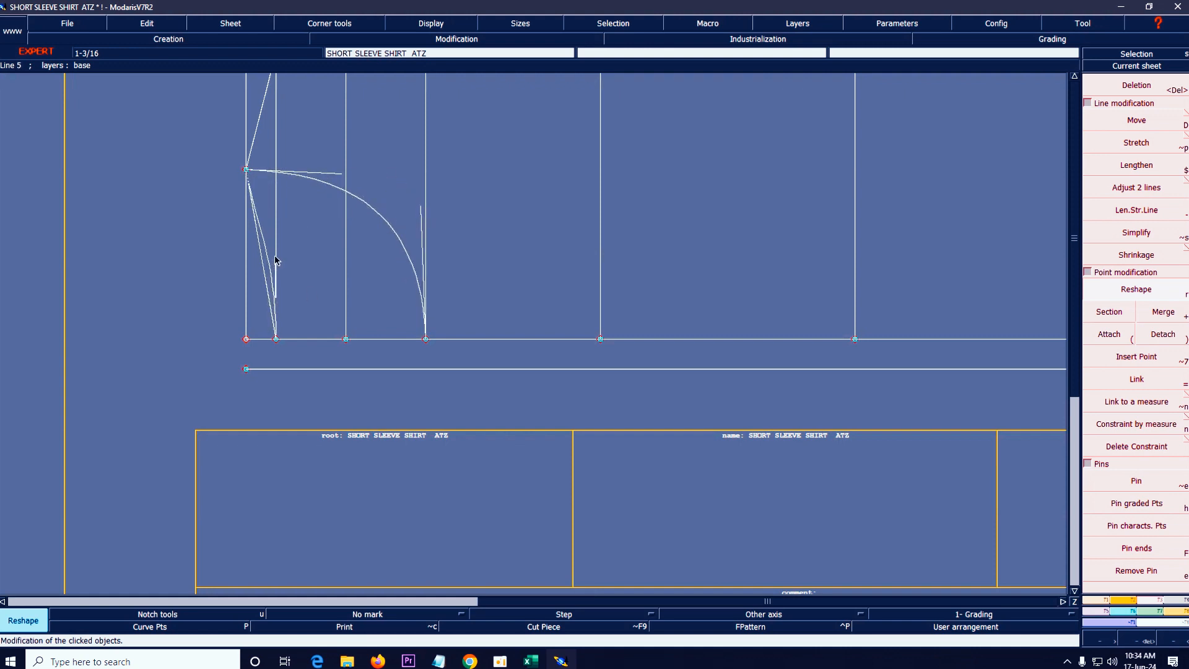
{"action": "left_click", "coordinate": [280, 221]}
{"action": "left_click", "coordinate": [339, 174]}
{"action": "left_click", "coordinate": [354, 171]}
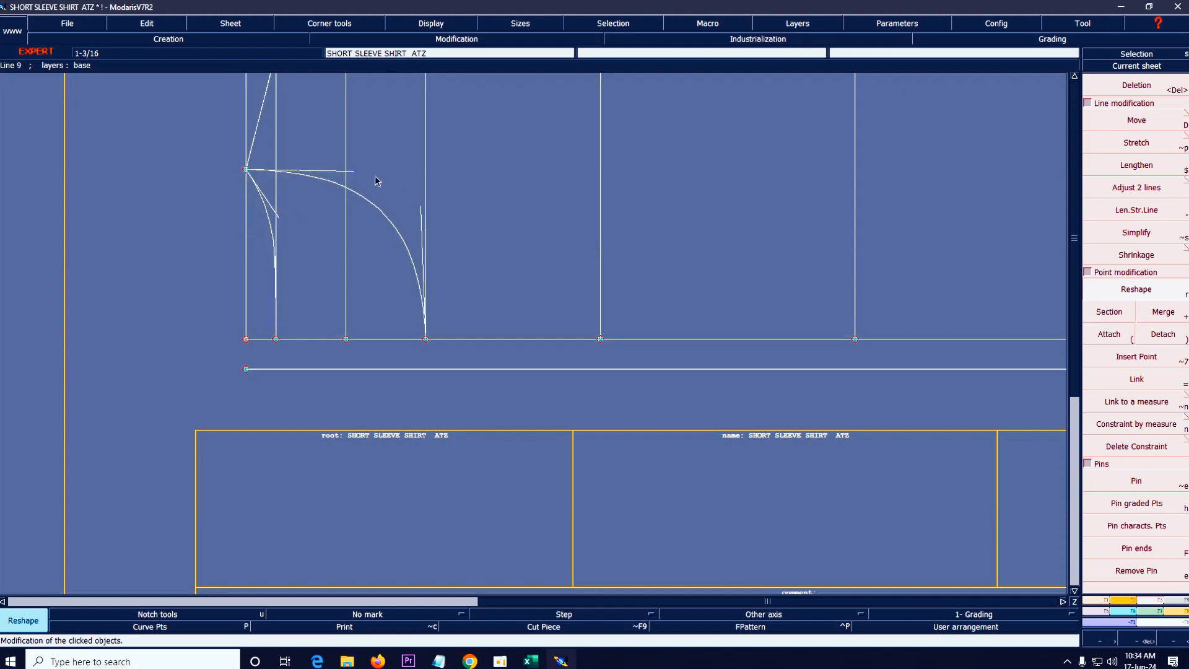
{"action": "left_click", "coordinate": [423, 205]}
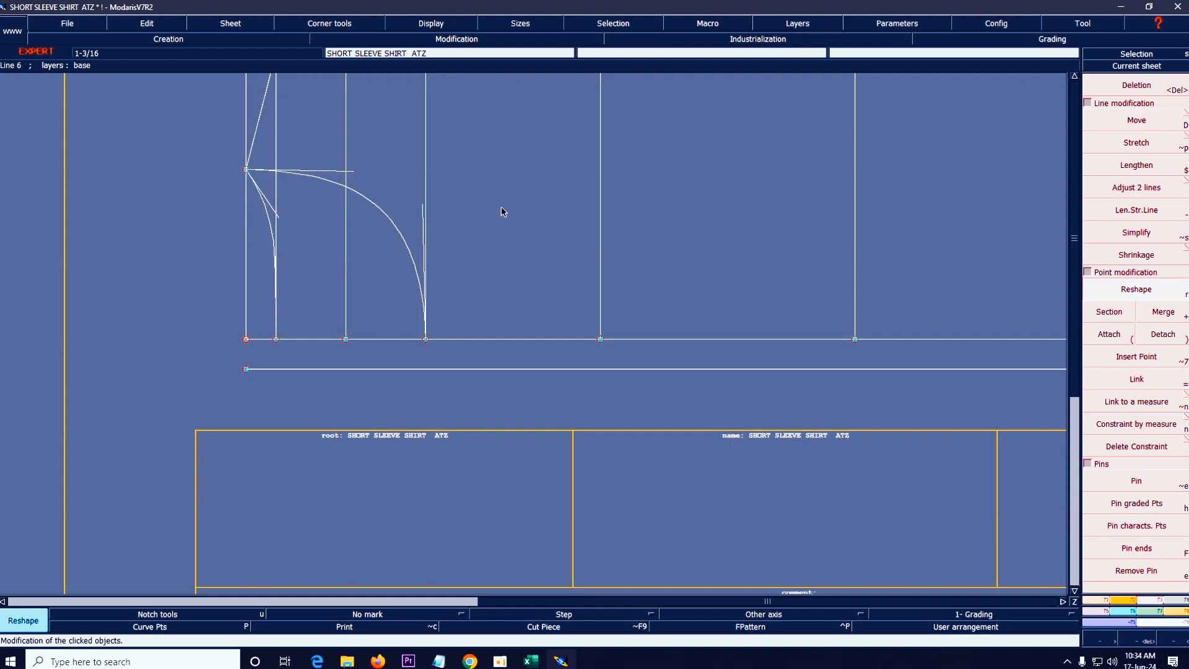
- Check the size L collar length by neckline in the Excel measurement chart, and return to Modaris
{"action": "key", "text": "Home"}
{"action": "left_click", "coordinate": [531, 661]}
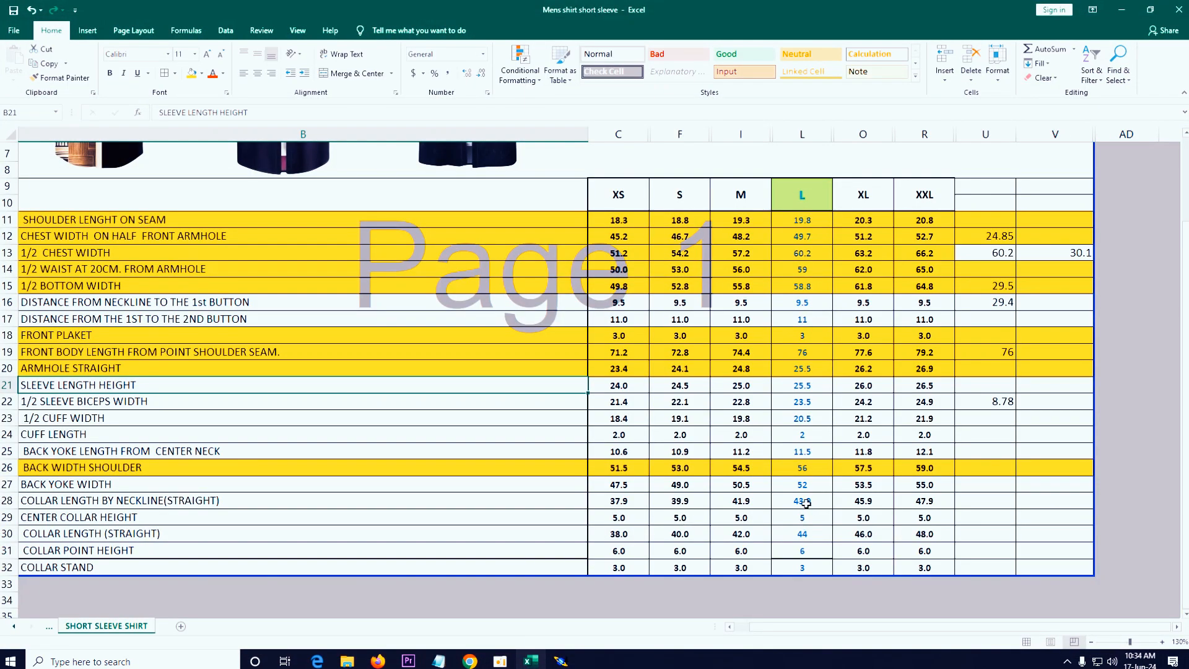
{"action": "left_click", "coordinate": [806, 503]}
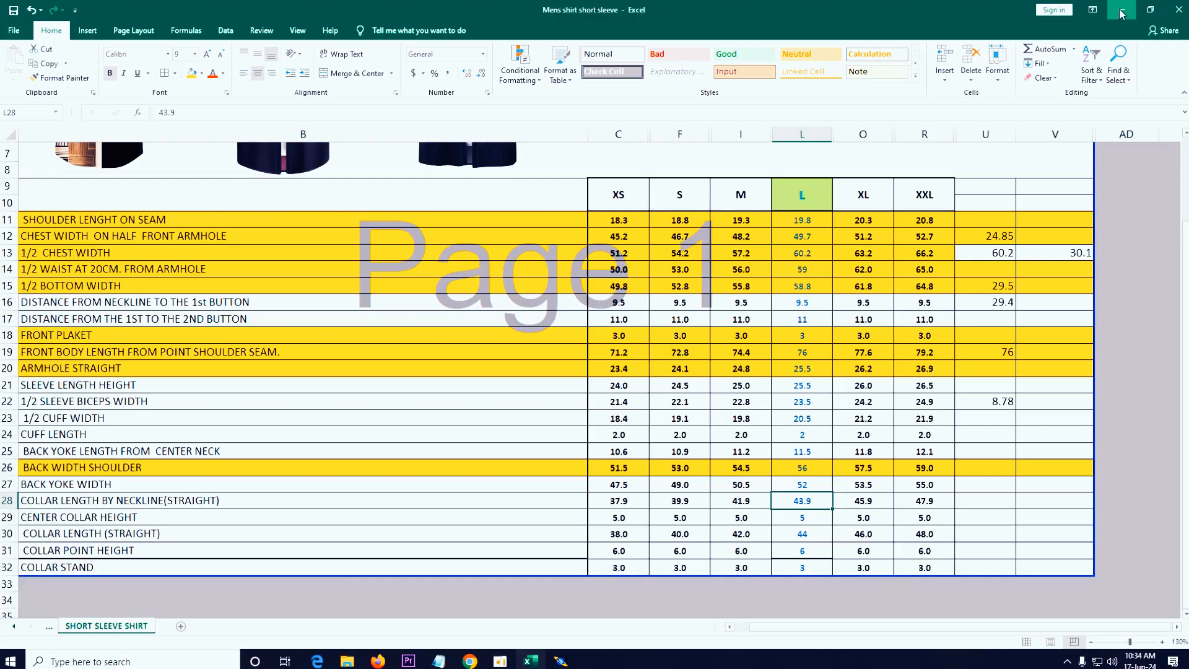
{"action": "left_click", "coordinate": [1121, 10]}
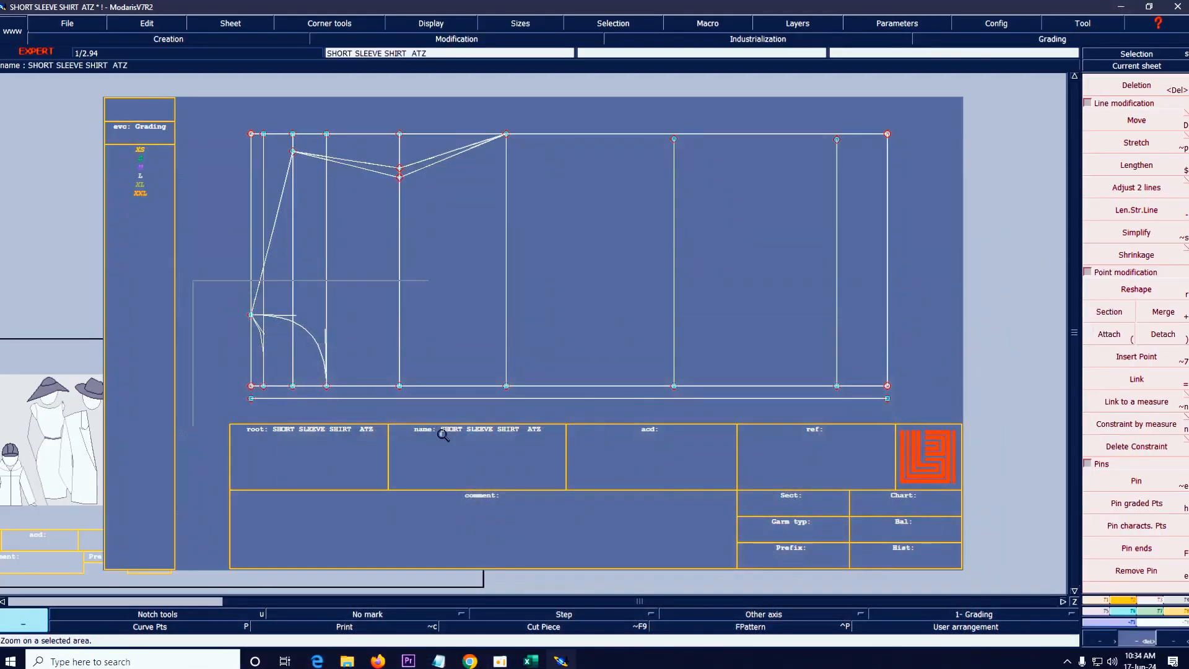
- Hide the curve handles around the neckline
{"action": "left_click_drag", "start_coordinate": [443, 436], "coordinate": [460, 447]}
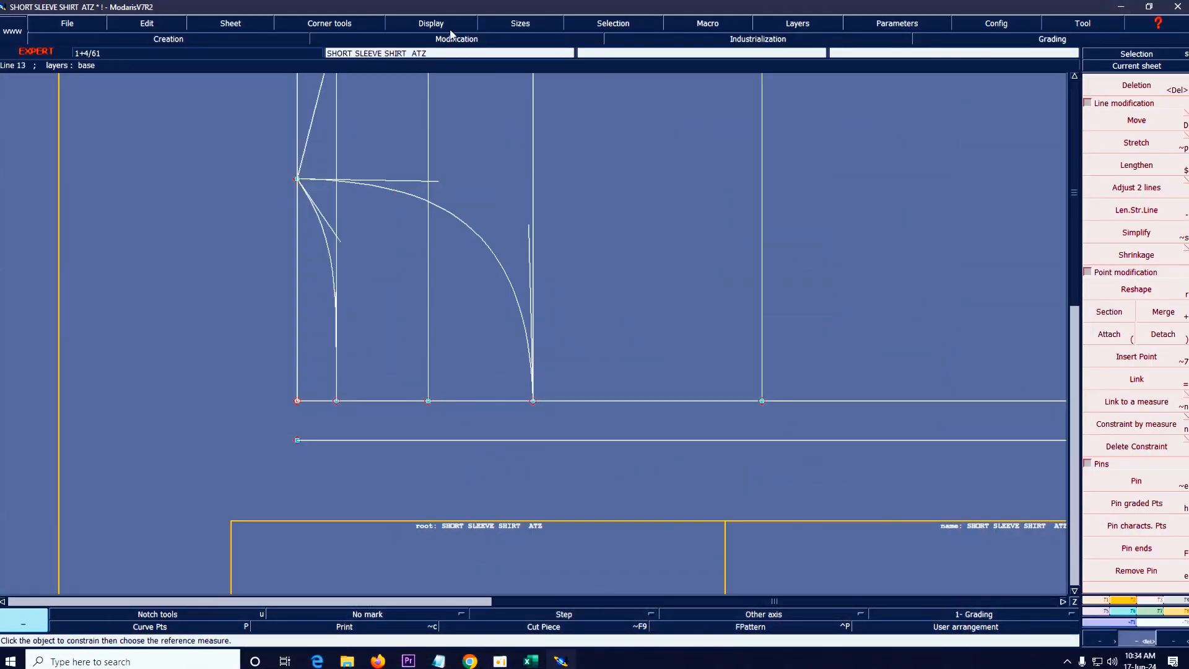
{"action": "left_click", "coordinate": [431, 24]}
{"action": "left_click", "coordinate": [427, 259]}
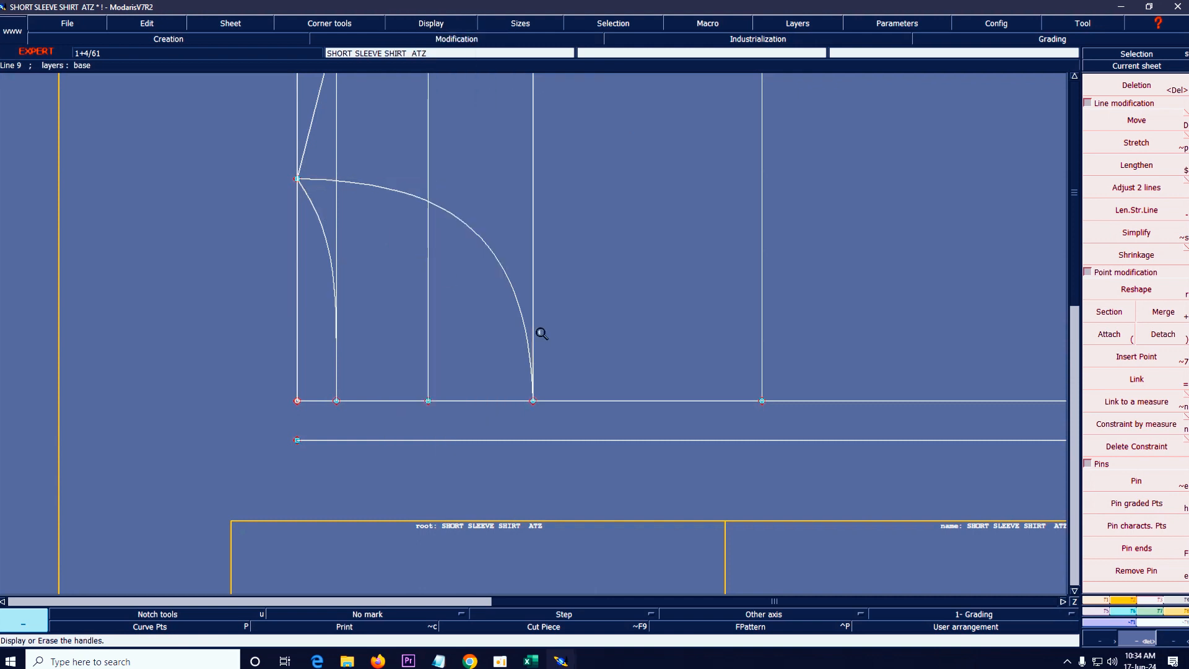
- Open the measurement spreadsheet clear of the neckline and set its layout to Vertical
{"action": "left_click", "coordinate": [1184, 615]}
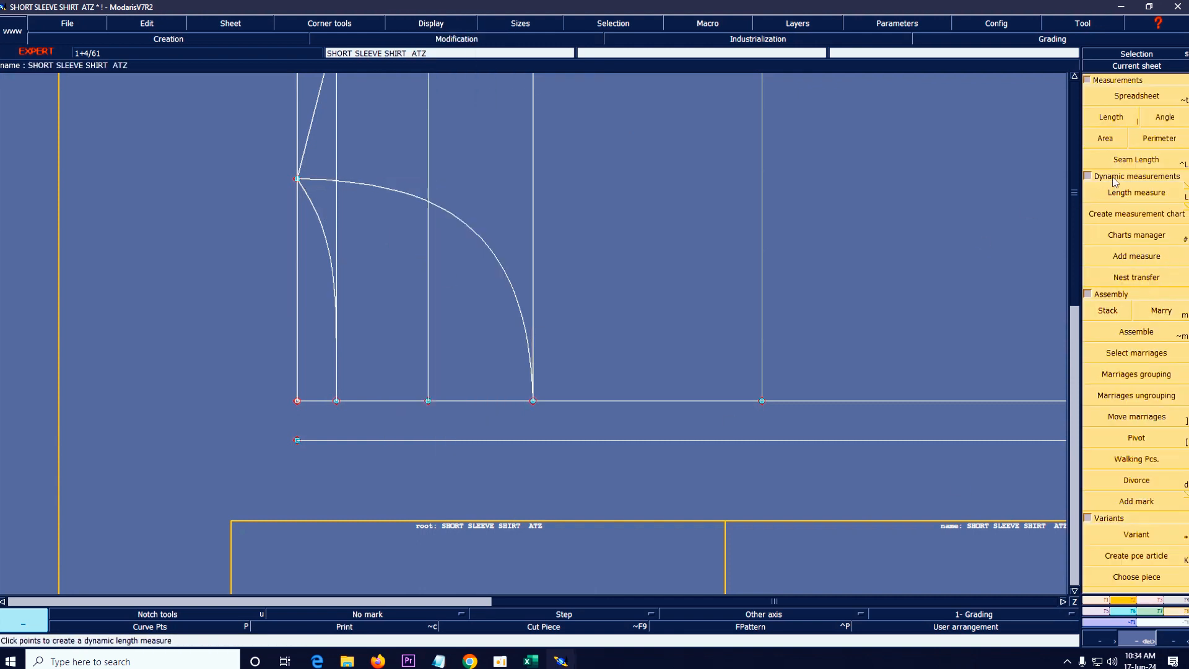
{"action": "left_click", "coordinate": [1123, 97]}
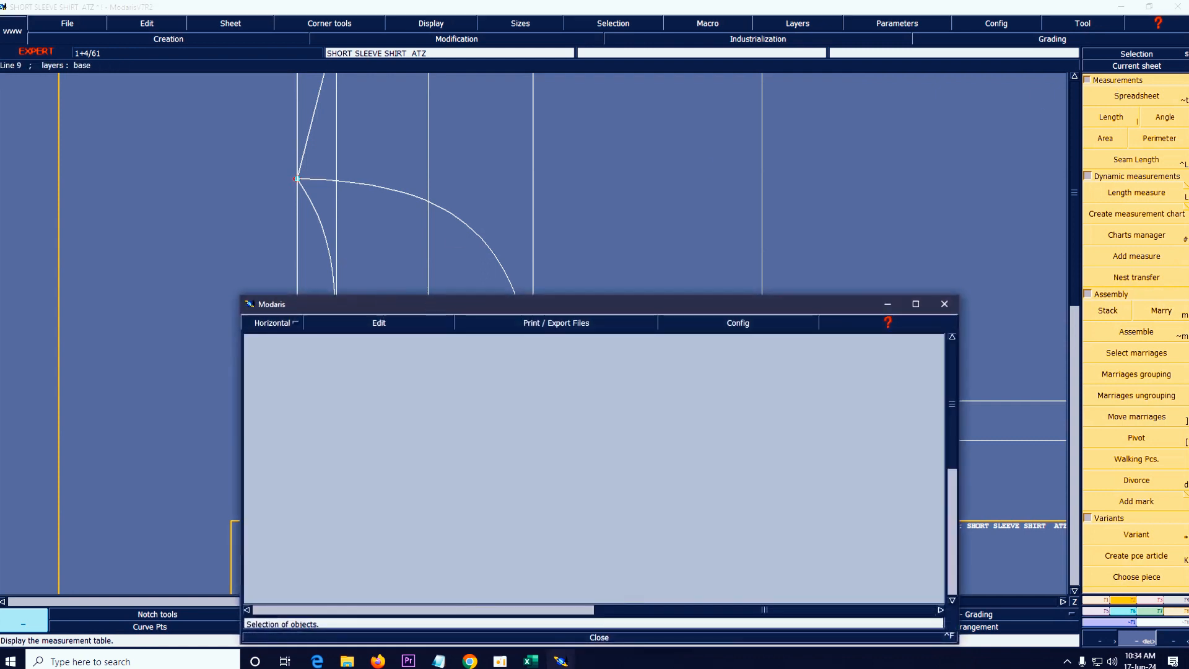
{"action": "left_click_drag", "start_coordinate": [423, 307], "coordinate": [285, 505]}
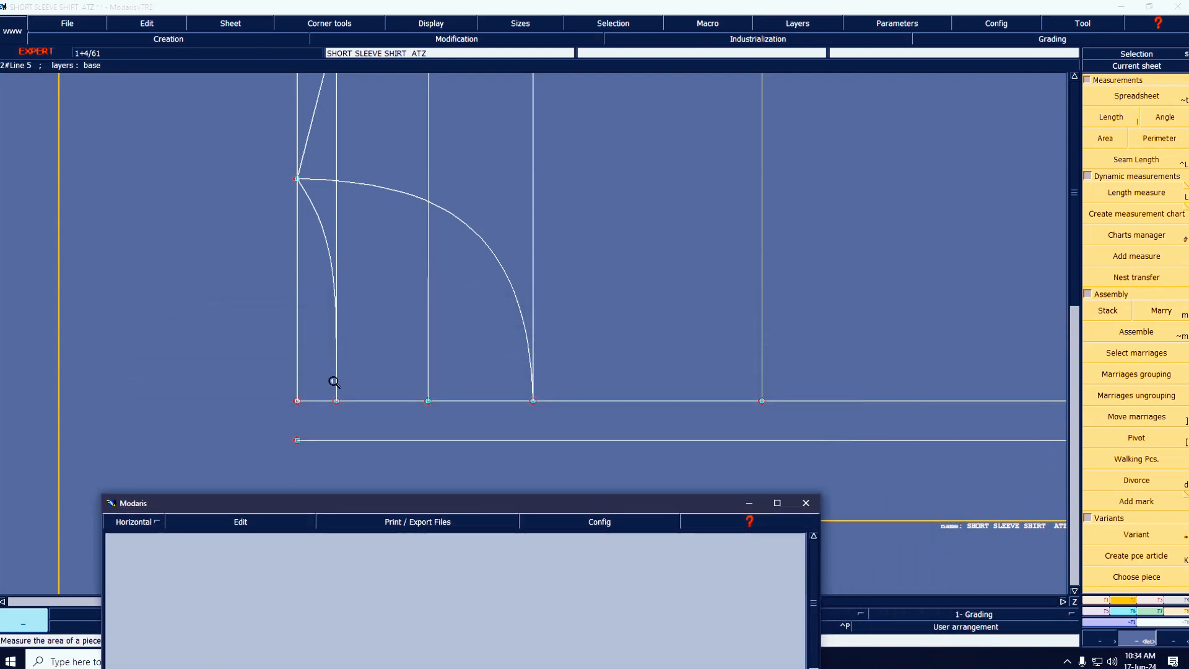
{"action": "left_click", "coordinate": [156, 523]}
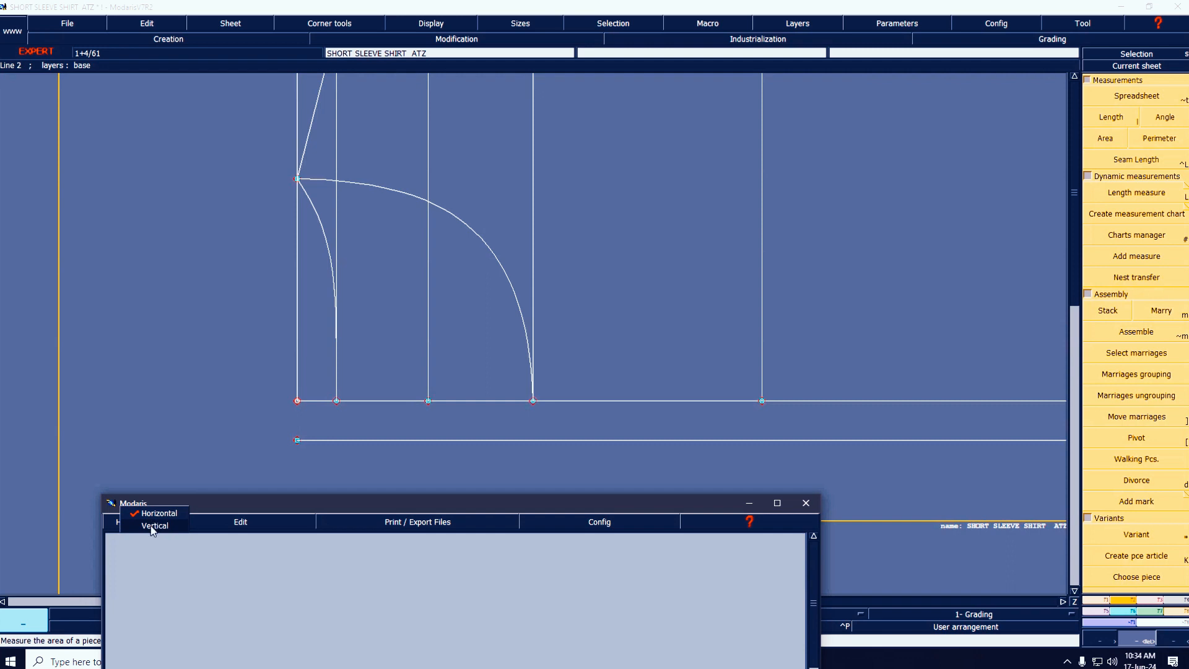
{"action": "left_click", "coordinate": [153, 525]}
- Measure the front neckline curve with the Length tool from the centre line to the neck-shoulder point
{"action": "left_click", "coordinate": [1111, 117]}
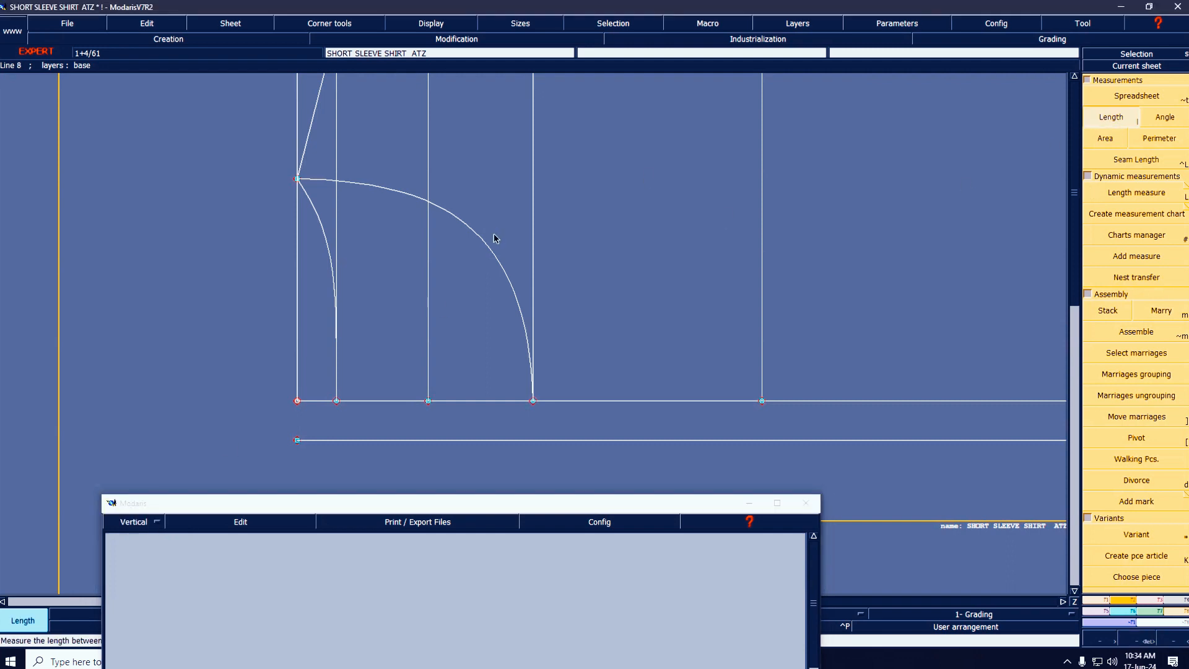
{"action": "left_click", "coordinate": [532, 400]}
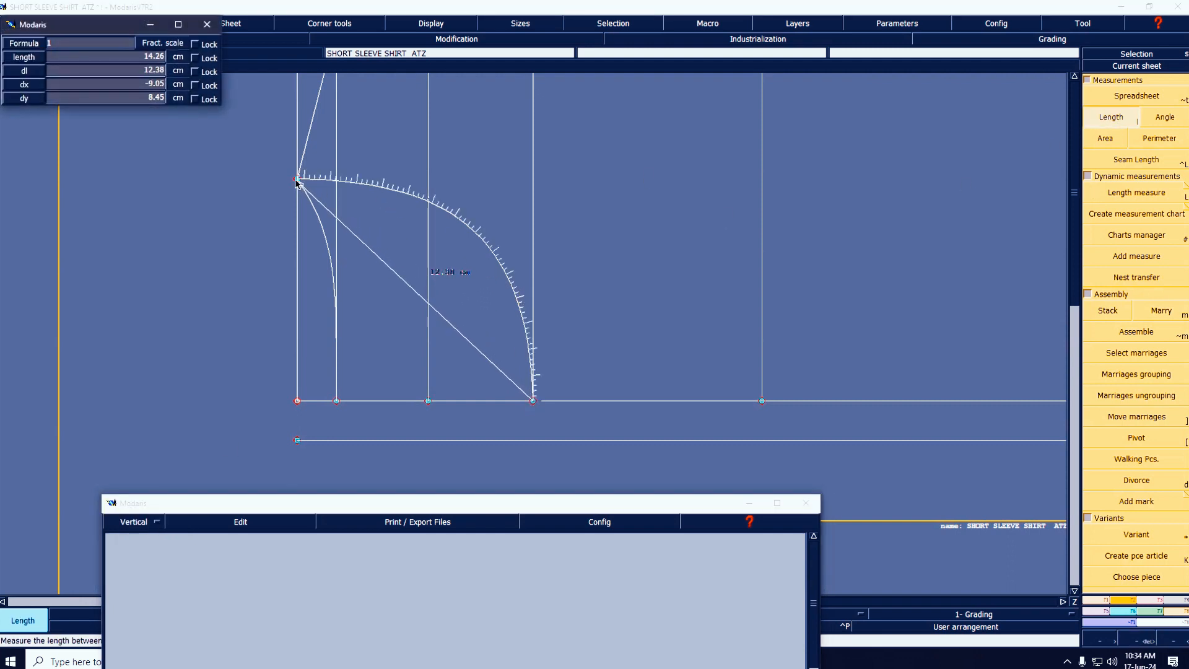
{"action": "left_click", "coordinate": [298, 179]}
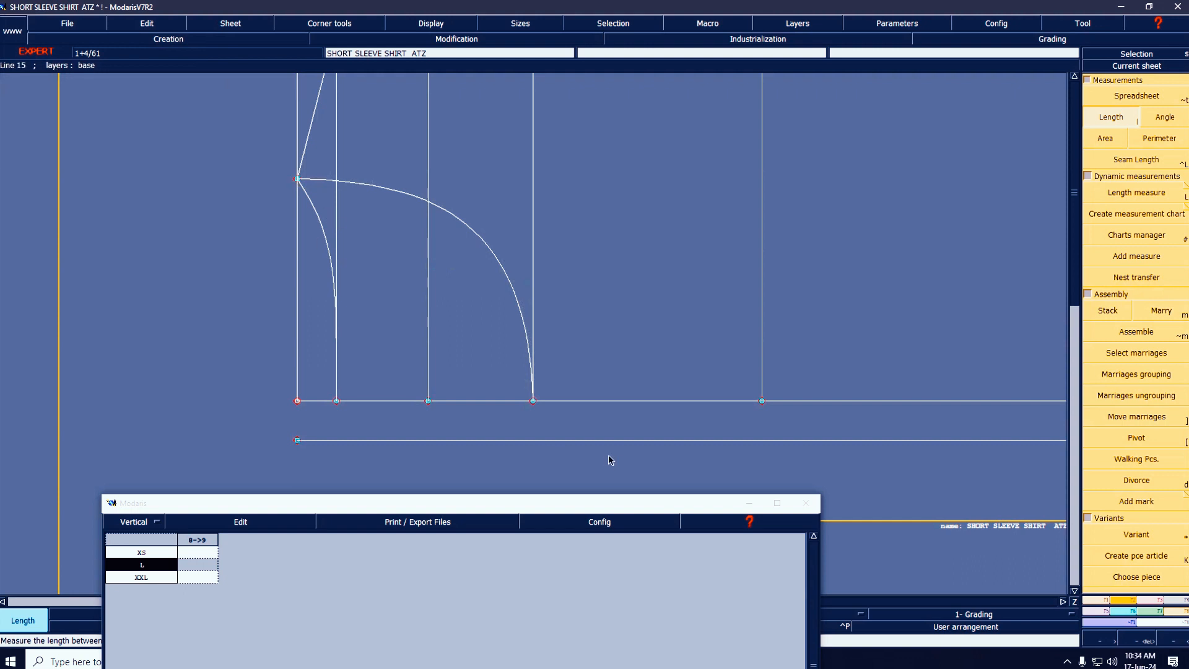
- Configure the measurement table to show length and ddl/size values, and empty its existing measurement
{"action": "left_click", "coordinate": [594, 521]}
{"action": "left_click", "coordinate": [567, 509]}
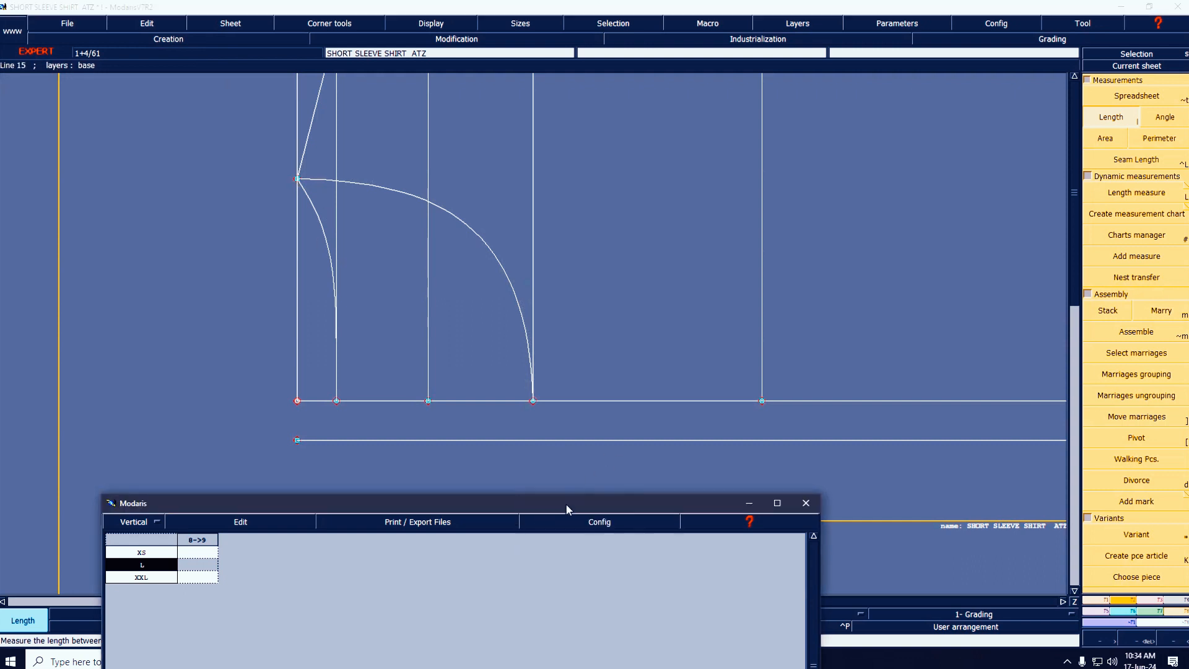
{"action": "left_click", "coordinate": [619, 525]}
{"action": "left_click", "coordinate": [562, 568]}
{"action": "left_click", "coordinate": [270, 524]}
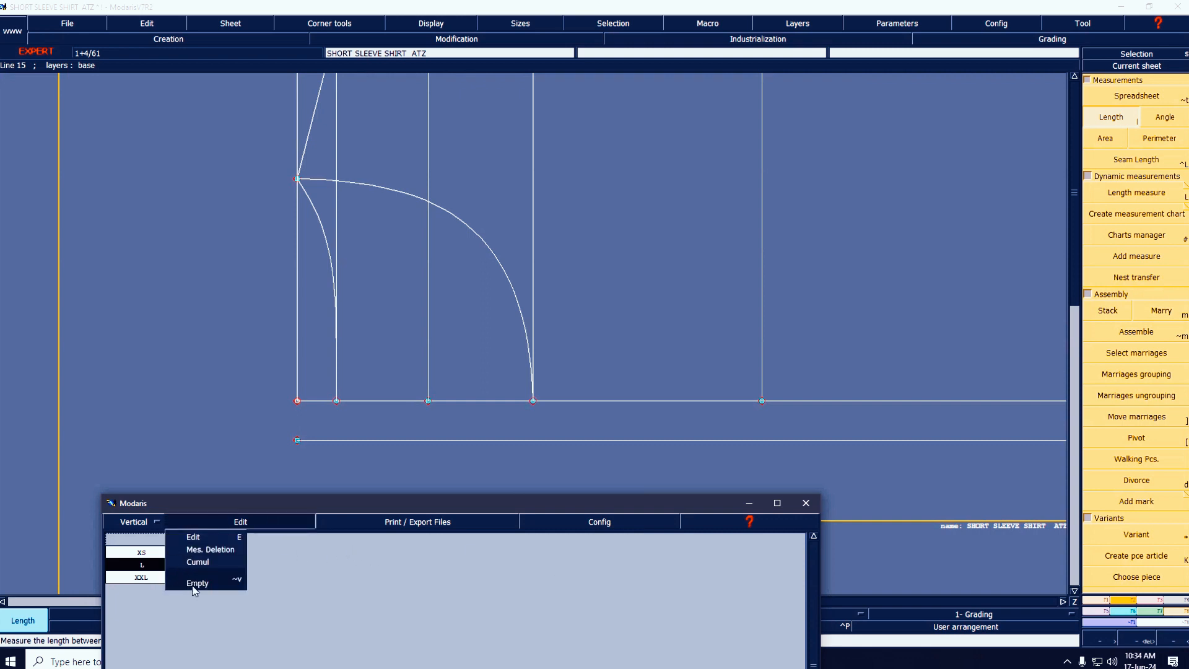
{"action": "left_click", "coordinate": [195, 585]}
- Measure the front and back neckline curves into the table and cumulate their lengths
{"action": "left_click", "coordinate": [535, 402]}
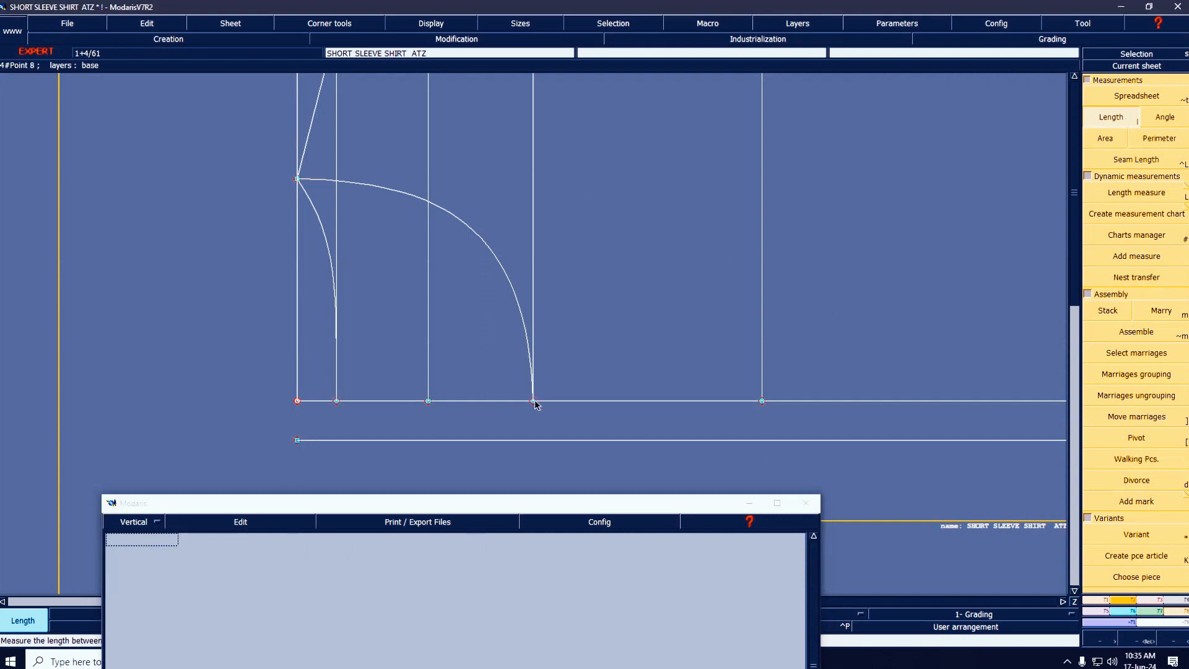
{"action": "left_click", "coordinate": [298, 180]}
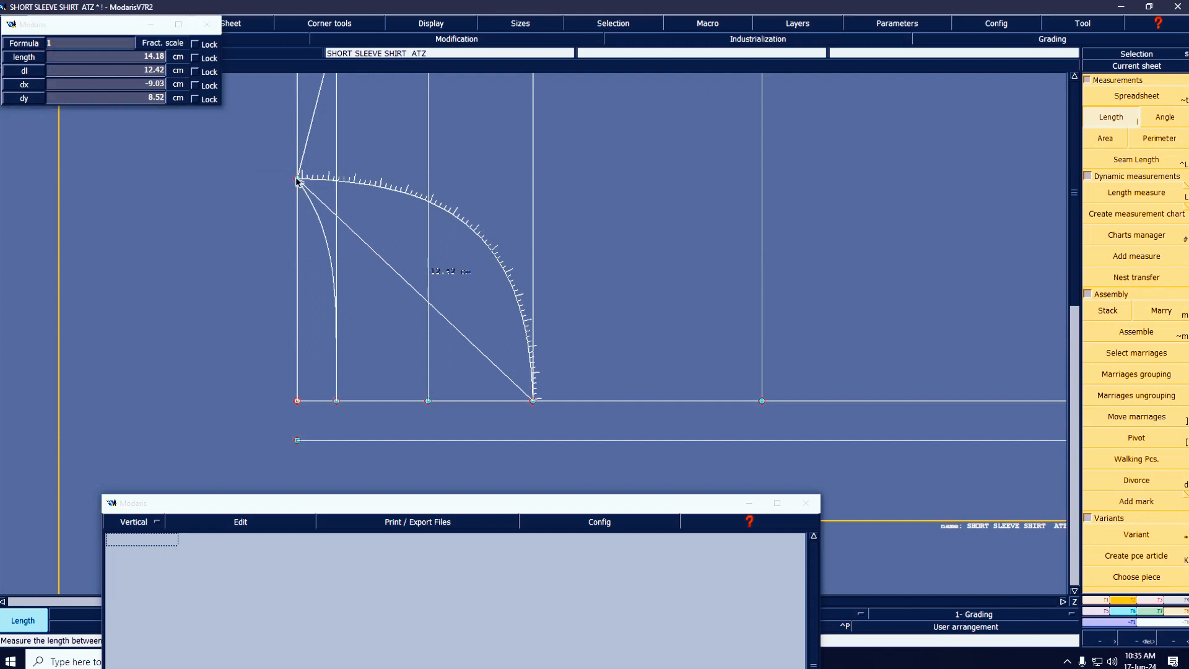
{"action": "left_click", "coordinate": [337, 401]}
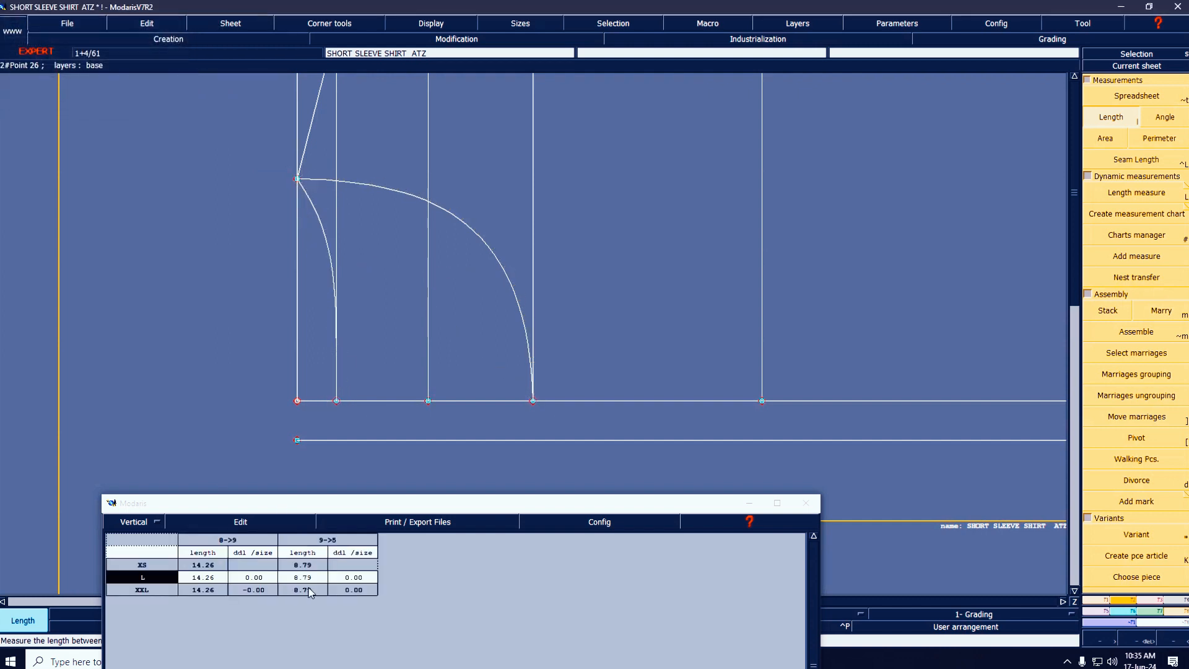
{"action": "left_click", "coordinate": [253, 523]}
{"action": "left_click", "coordinate": [202, 564]}
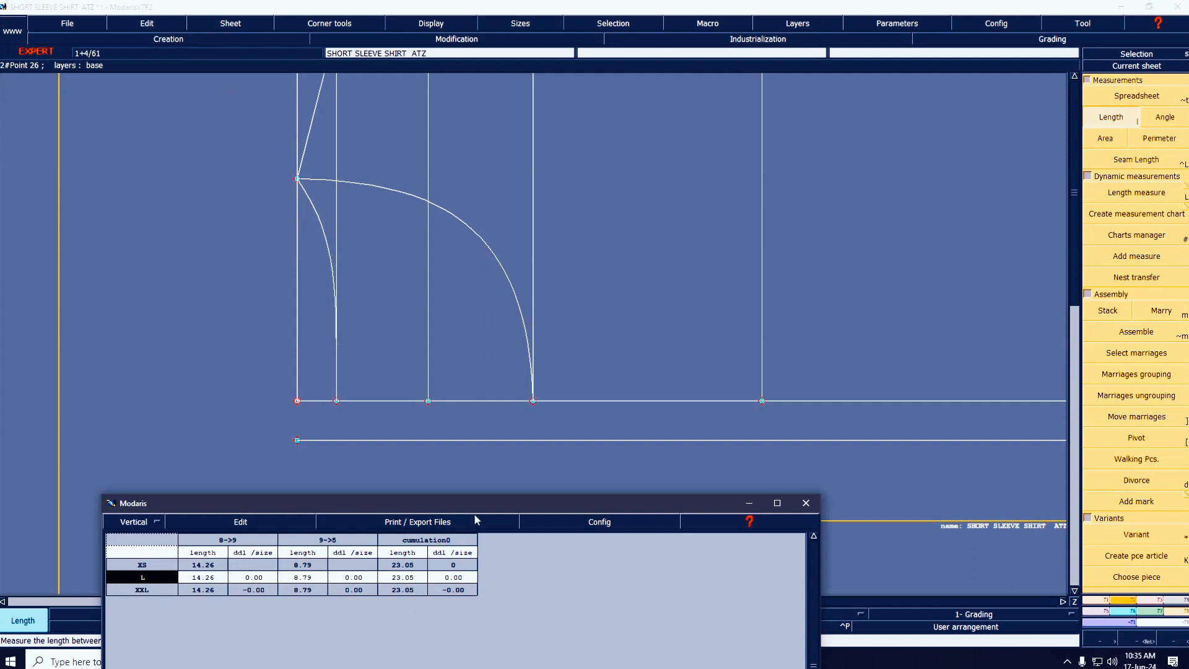
- Close the measurement spreadsheet to clear the view of the neckline area
{"action": "left_click_drag", "start_coordinate": [507, 502], "coordinate": [542, 303]}
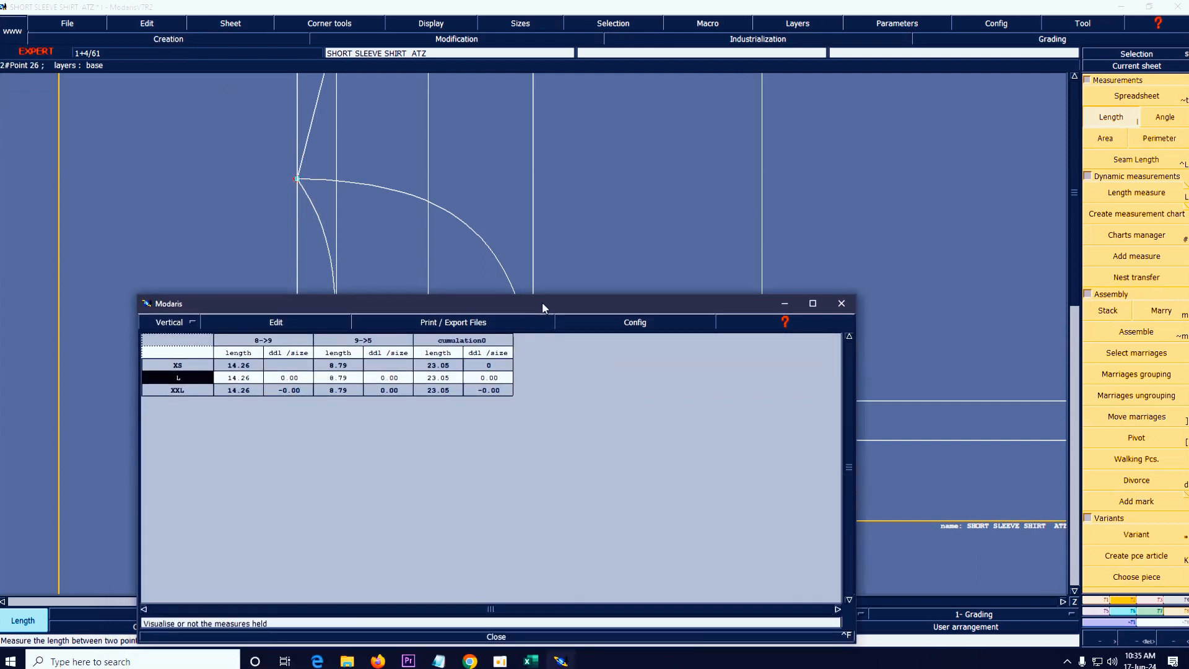
{"action": "left_click", "coordinate": [490, 637]}
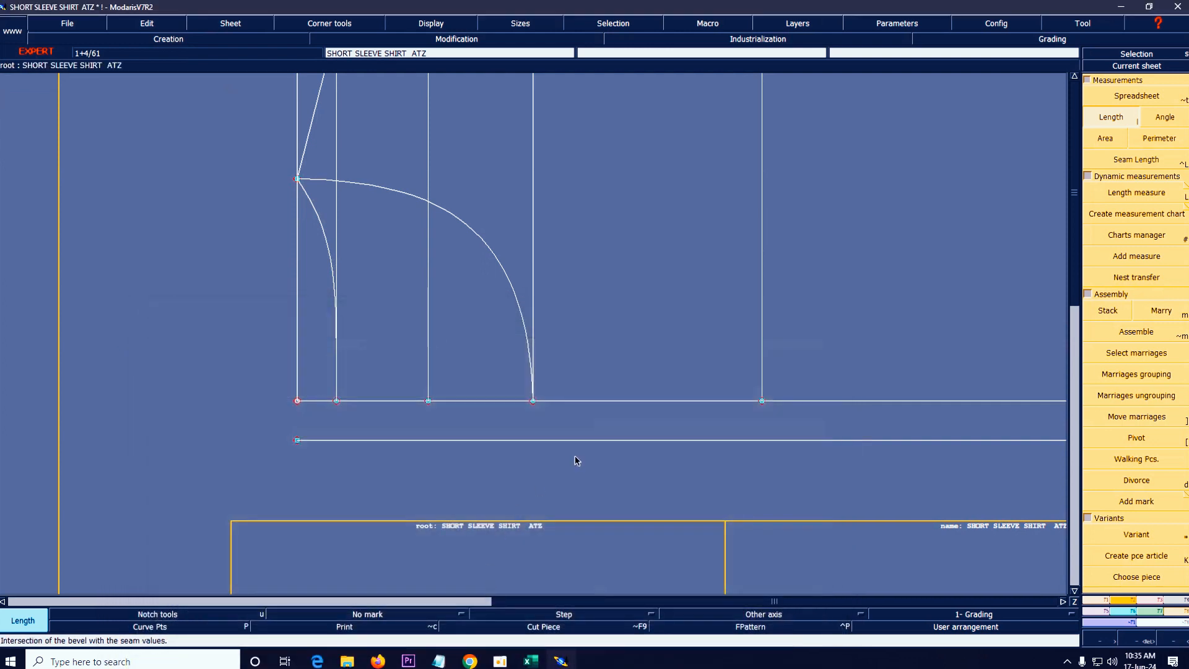
{"action": "key", "text": "Home"}
{"action": "key", "text": "Return"}
{"action": "left_click_drag", "start_coordinate": [196, 276], "coordinate": [531, 477]}
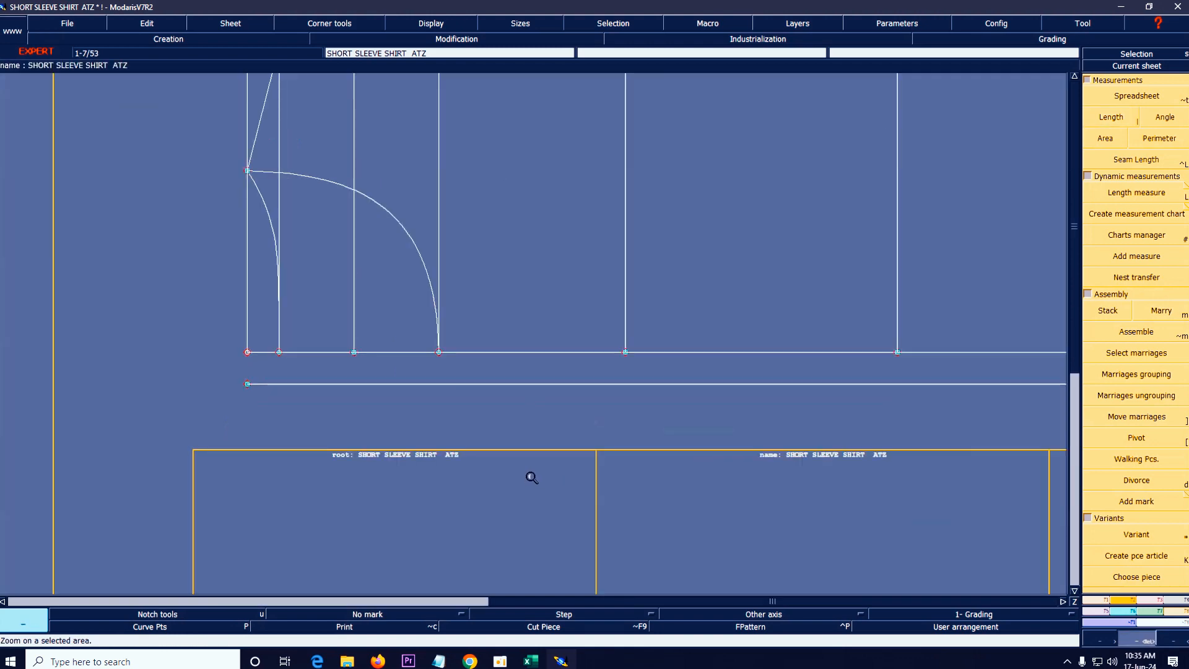
- Pin the neck-shoulder point and move it with ShiftX 0 and ShiftY -0.50 cm
{"action": "left_click", "coordinate": [1160, 606]}
{"action": "left_click", "coordinate": [1138, 482]}
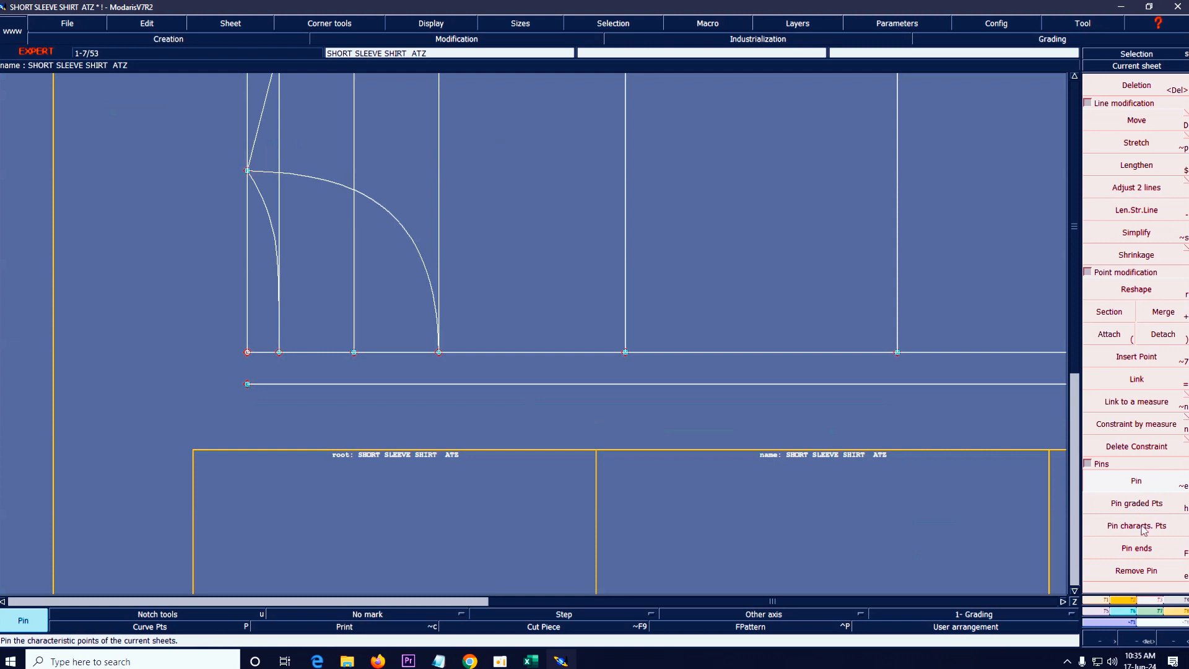
{"action": "left_click", "coordinate": [248, 170]}
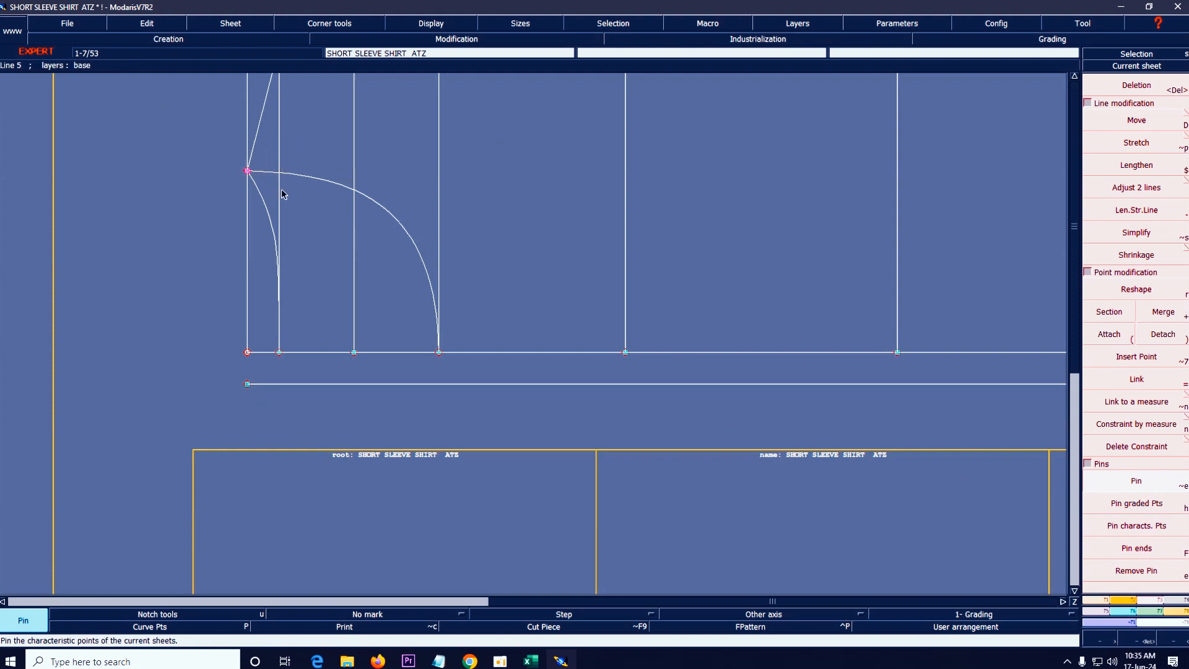
{"action": "key", "text": "d"}
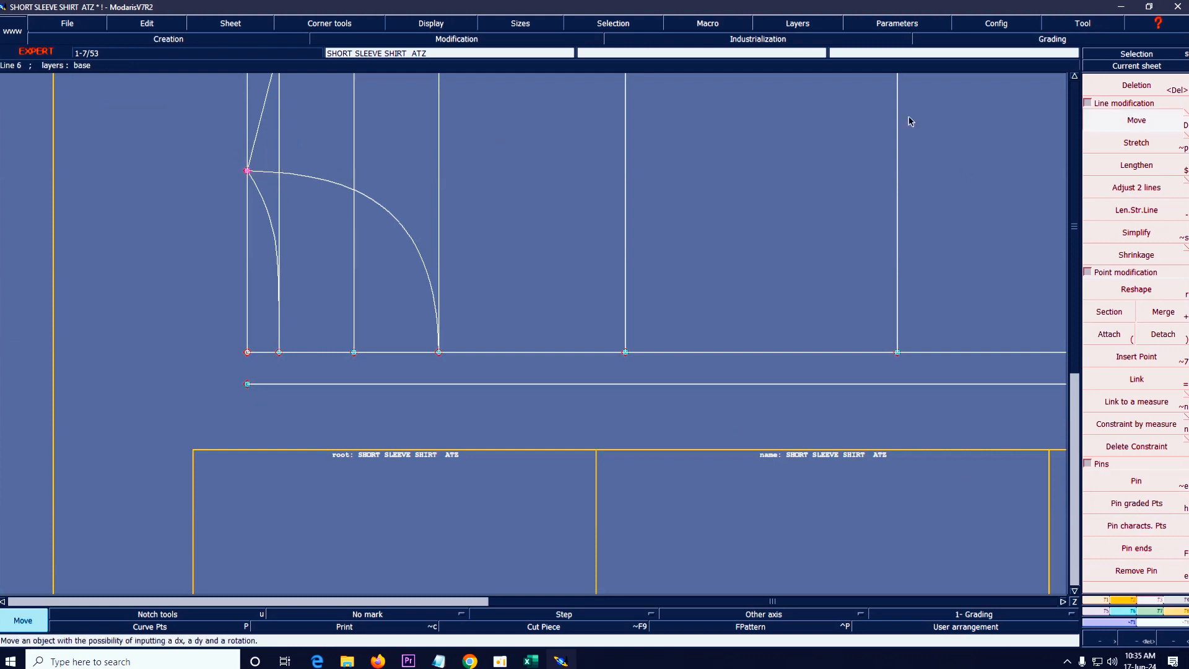
{"action": "left_click", "coordinate": [247, 175]}
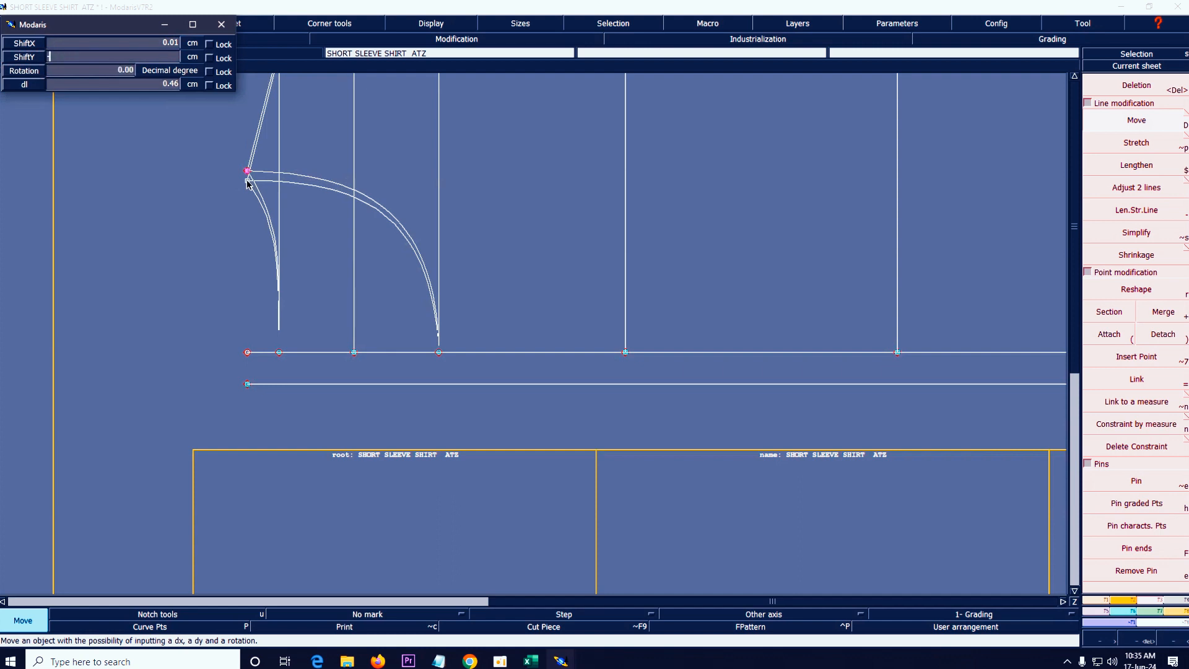
{"action": "key", "text": "Up"}
{"action": "type", "text": "00"}
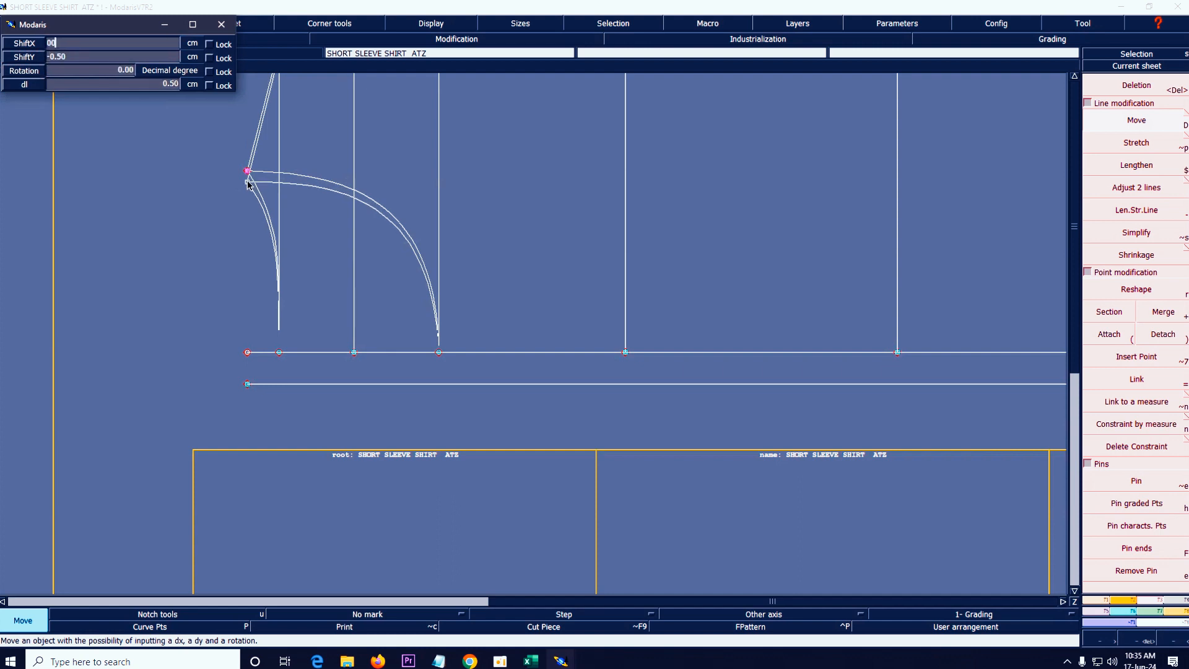
{"action": "key", "text": "Return"}
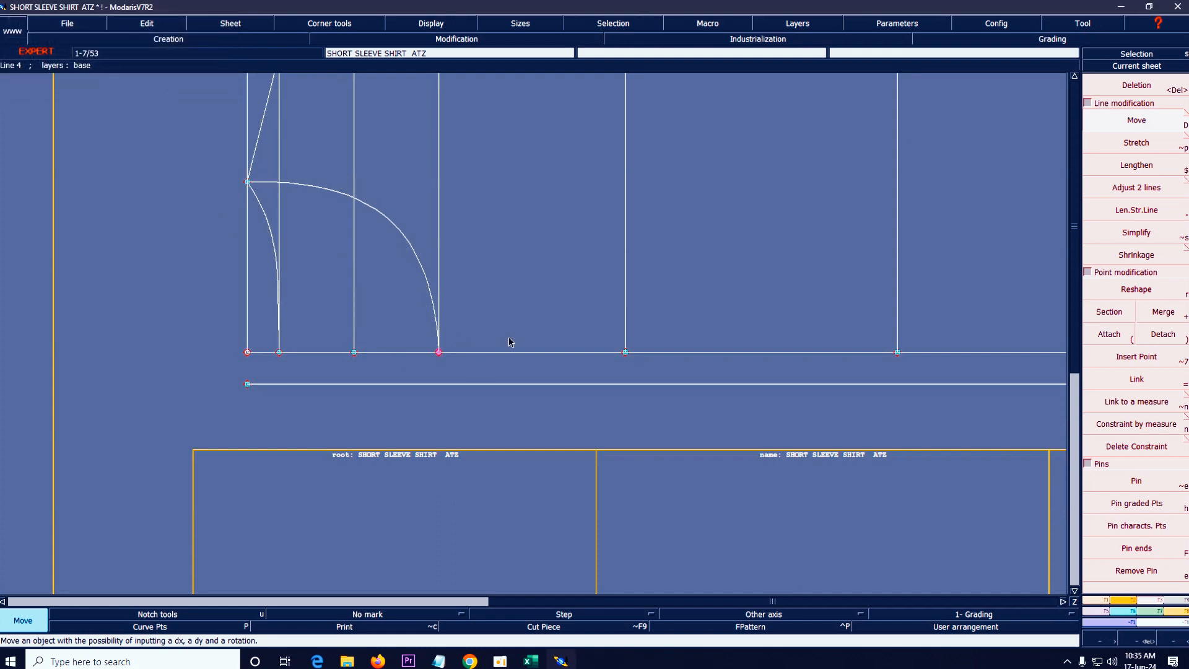
- Move the front neckline's end point on the centre line with ShiftX -0.5 cm and ShiftY 0
{"action": "left_click", "coordinate": [438, 353]}
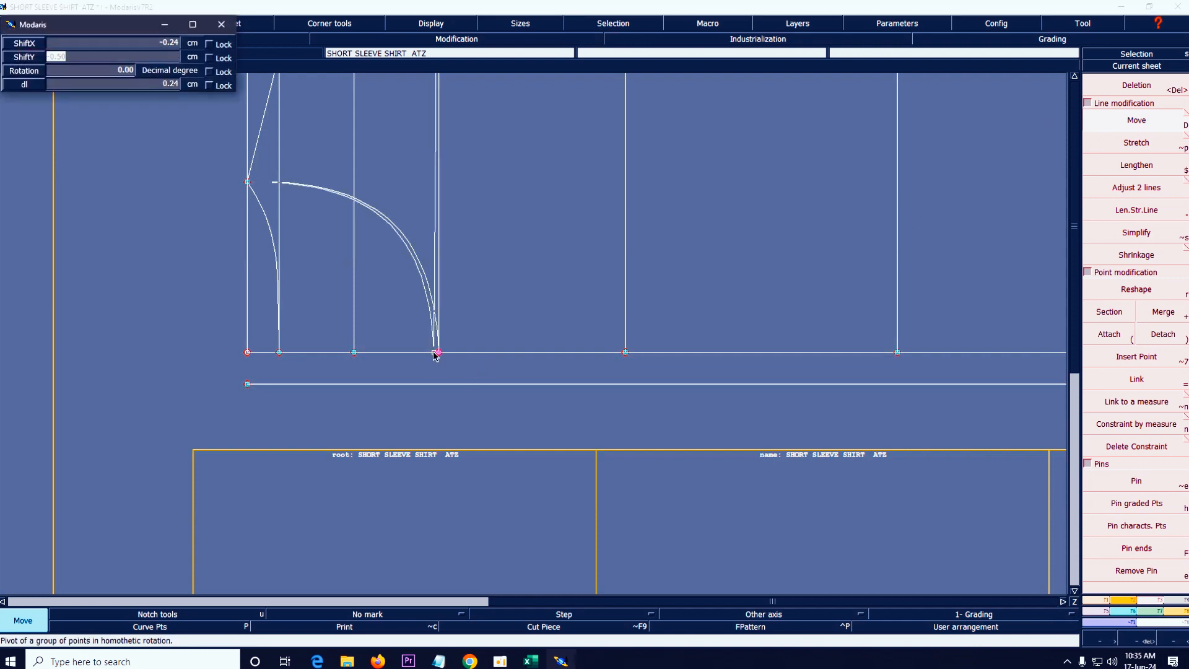
{"action": "type", "text": "00"}
{"action": "key", "text": "Tab"}
{"action": "type", "text": "-"}
{"action": "type", "text": ".5"}
{"action": "key", "text": "Return"}
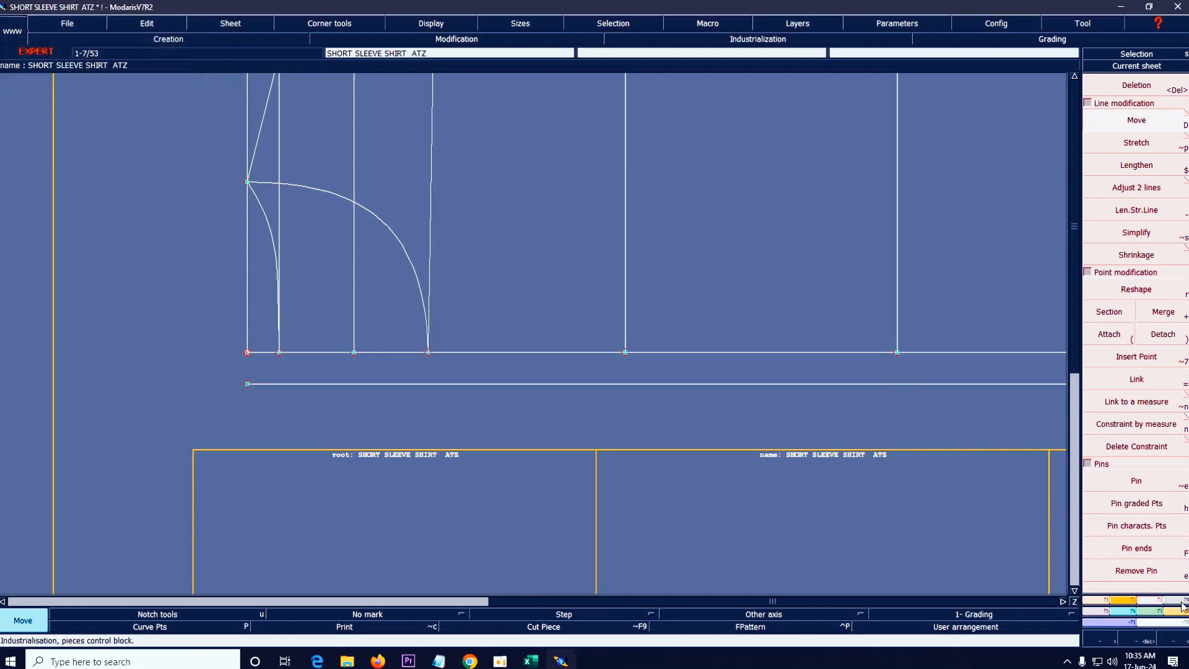
- Reopen the measurement spreadsheet, empty its table and place its window below the neckline
{"action": "key", "text": "F4"}
{"action": "left_click", "coordinate": [1136, 96]}
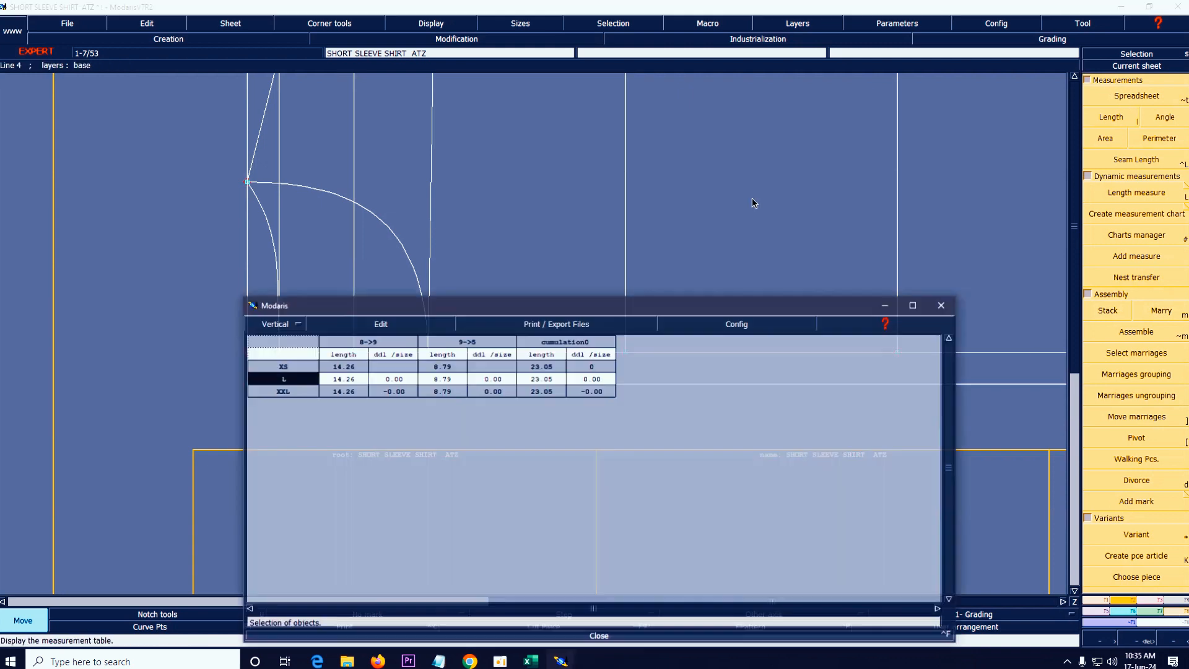
{"action": "left_click", "coordinate": [379, 323]}
{"action": "left_click", "coordinate": [375, 378]}
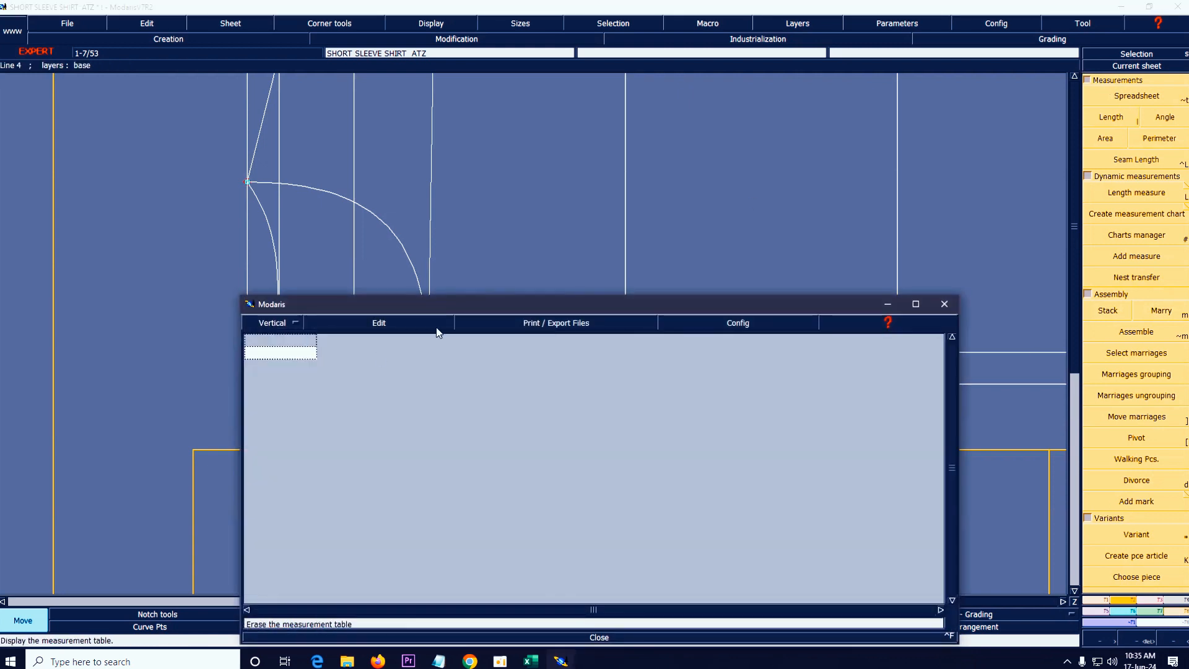
{"action": "left_click_drag", "start_coordinate": [460, 308], "coordinate": [294, 545]}
- Measure the reshaped front and back neckline curves with the Length tool and cumulate their lengths
{"action": "left_click", "coordinate": [1111, 117]}
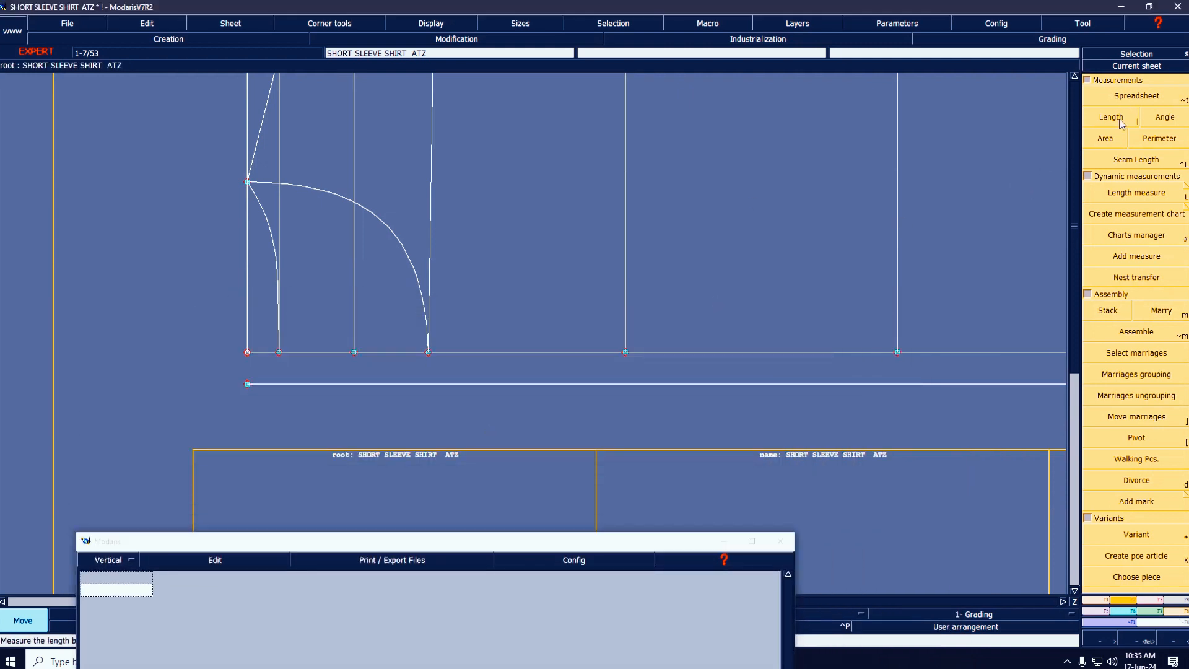
{"action": "left_click", "coordinate": [428, 352]}
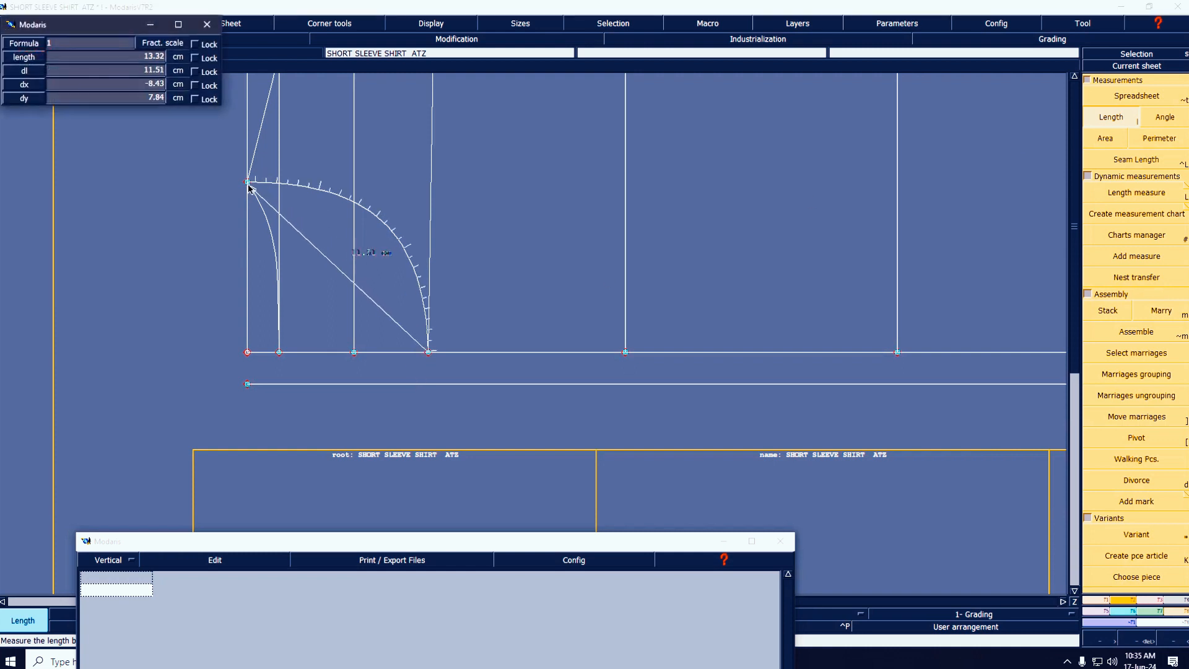
{"action": "left_click", "coordinate": [247, 182]}
{"action": "left_click", "coordinate": [279, 351]}
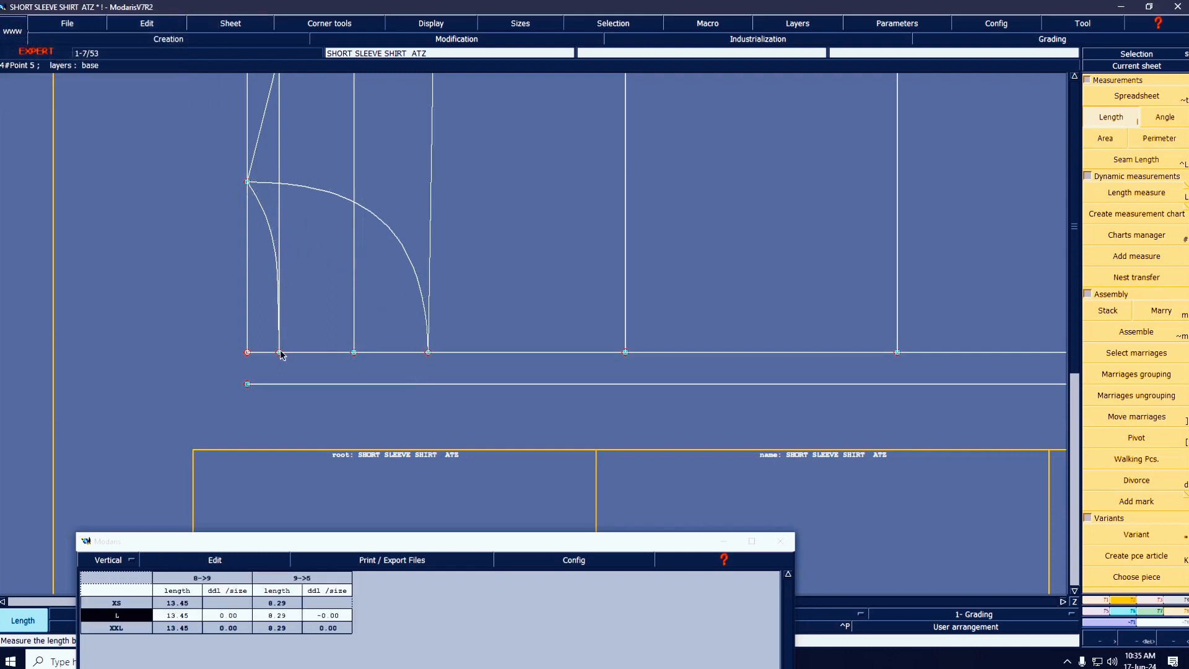
{"action": "left_click", "coordinate": [277, 564]}
{"action": "left_click", "coordinate": [184, 600]}
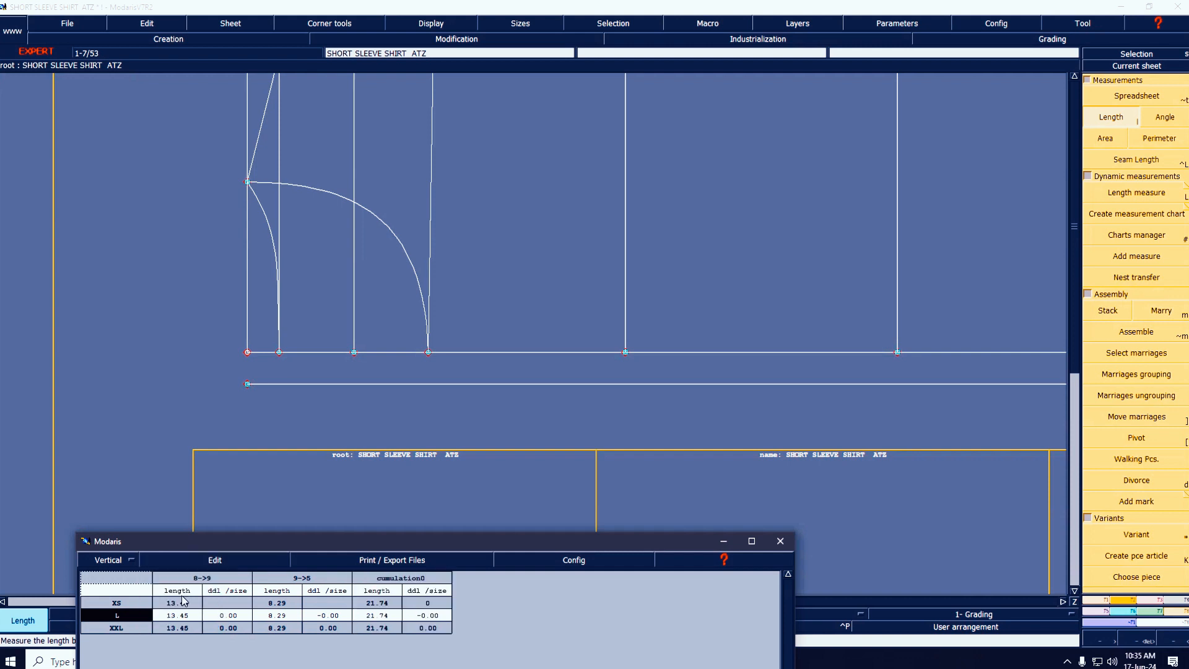
- Empty the measurement table and pin the neck-shoulder point
{"action": "left_click", "coordinate": [238, 560]}
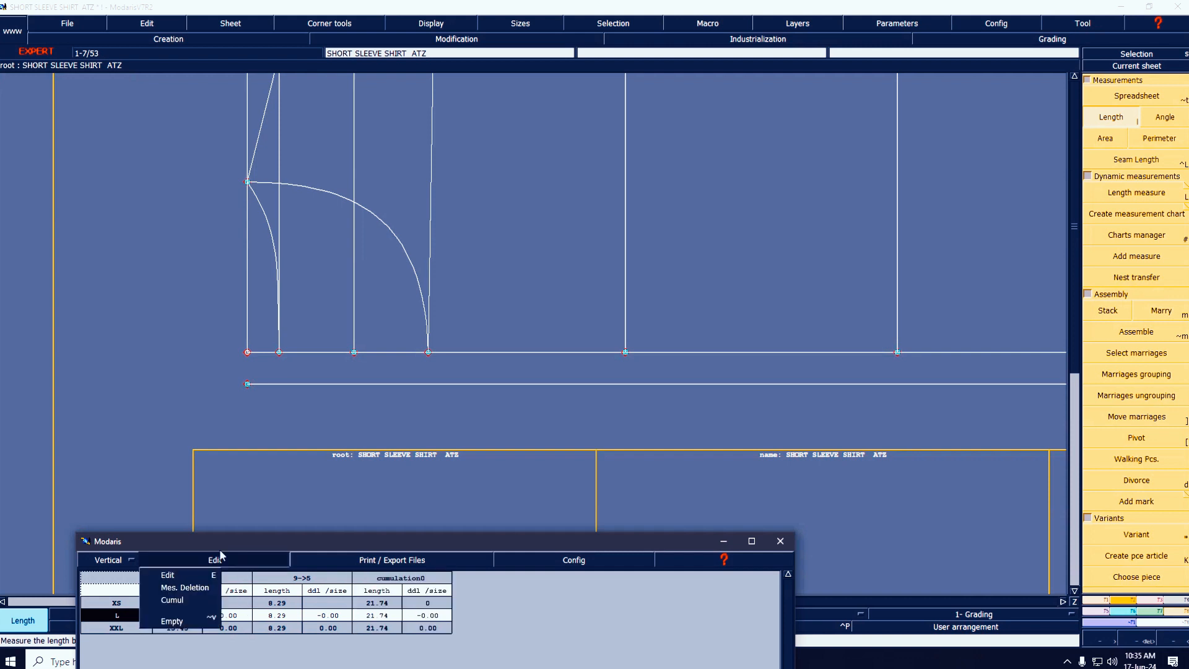
{"action": "left_click", "coordinate": [170, 612]}
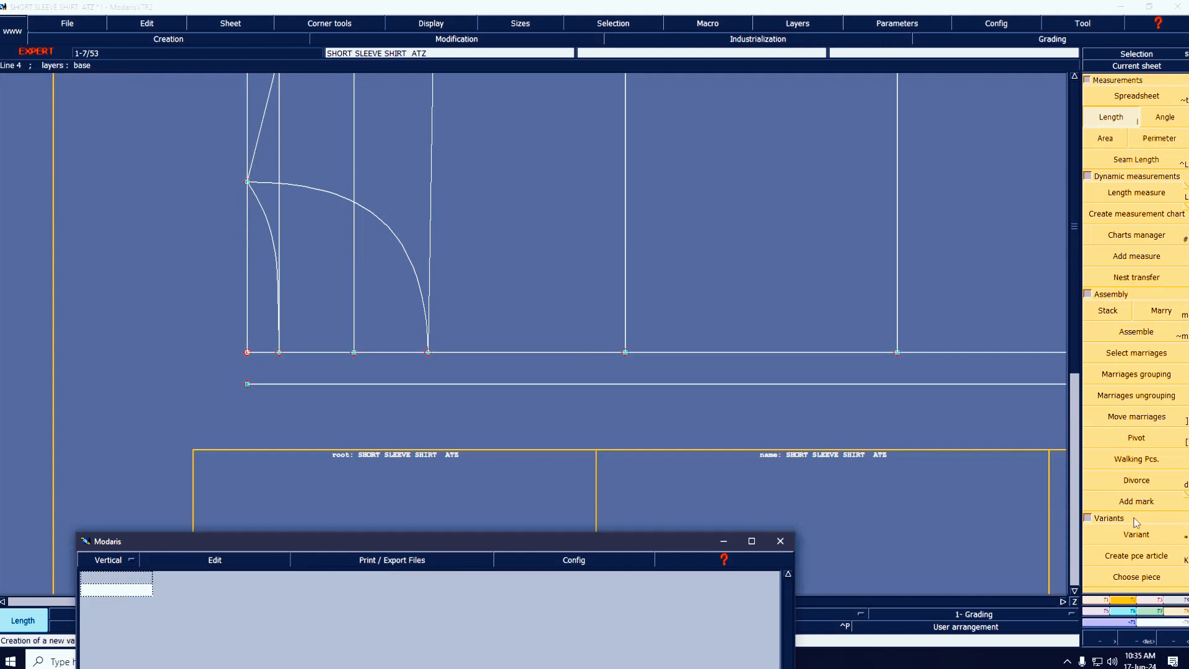
{"action": "left_click", "coordinate": [1150, 600]}
{"action": "left_click", "coordinate": [1137, 481]}
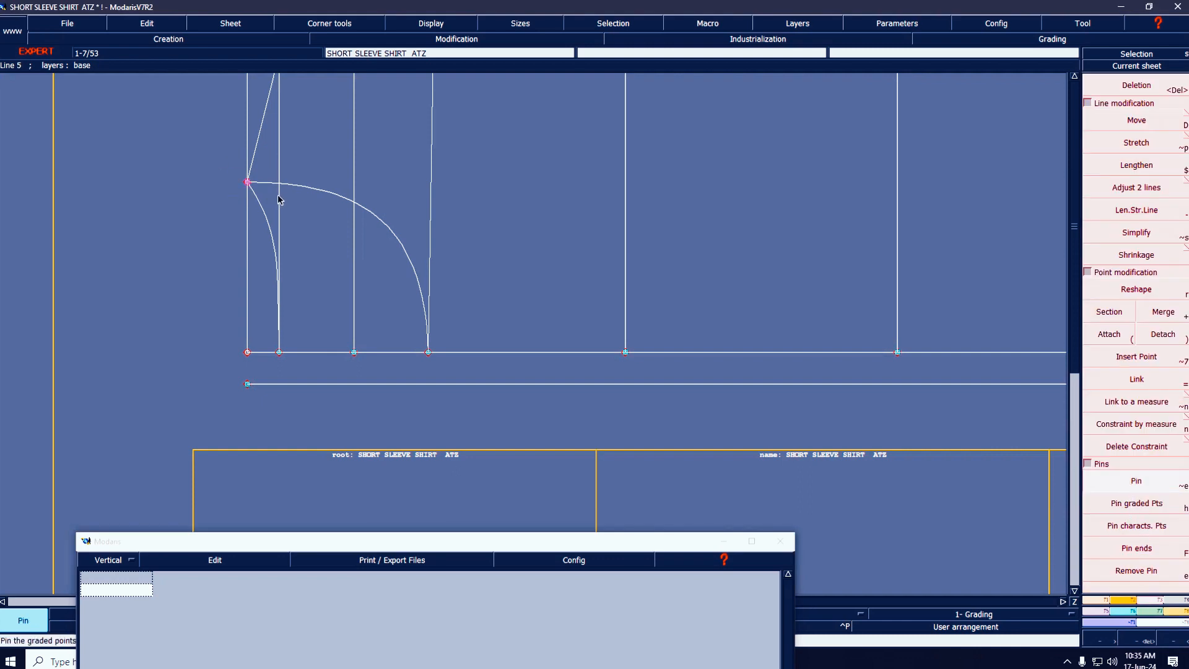
- Move the pinned neck-shoulder point with ShiftX 0 and ShiftY 0.20 cm, away from the centre line
{"action": "left_click", "coordinate": [1137, 121]}
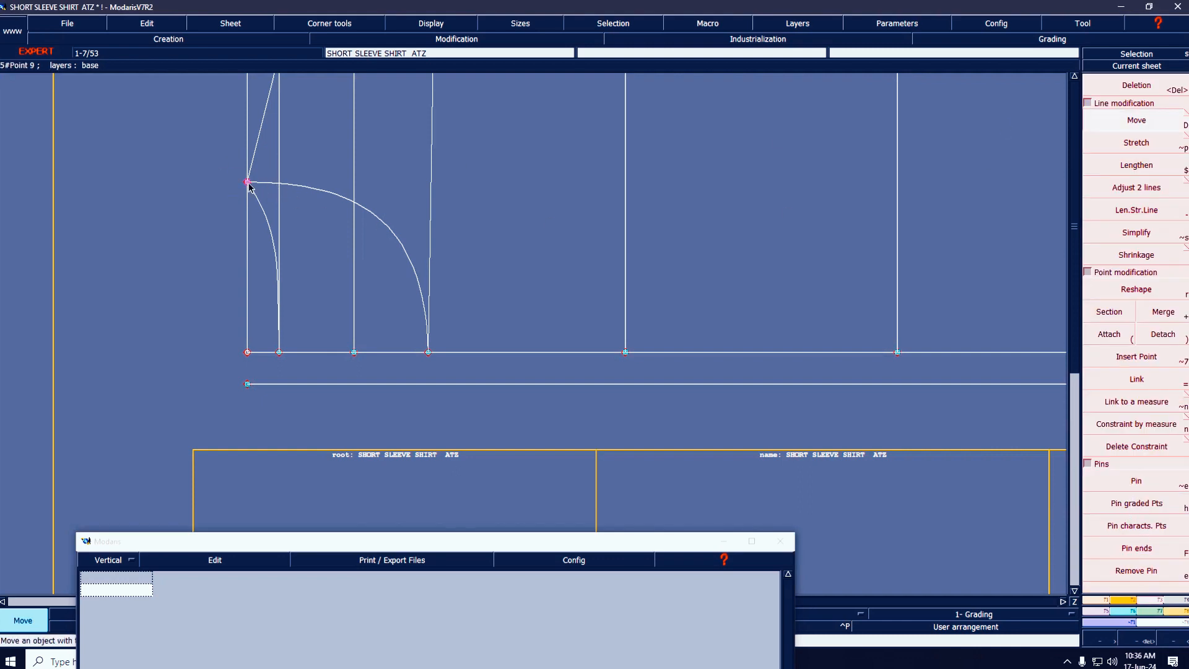
{"action": "left_click", "coordinate": [247, 182]}
{"action": "key", "text": "Up"}
{"action": "key", "text": "Up"}
{"action": "key", "text": "Up"}
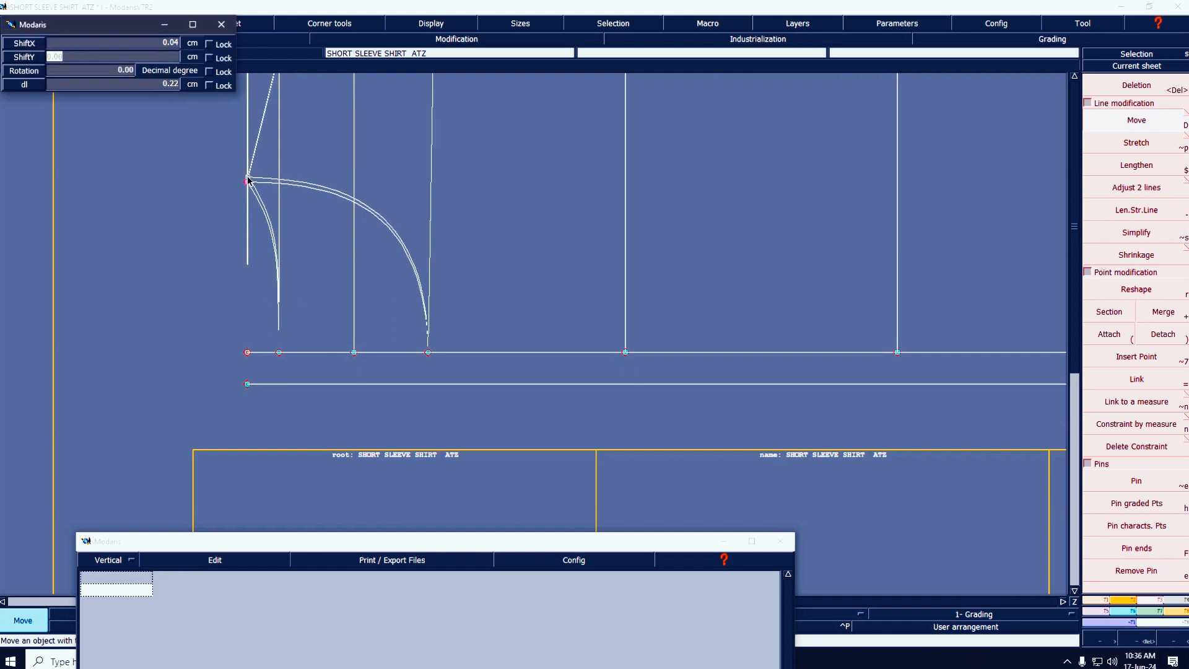
{"action": "key", "text": "Up"}
{"action": "type", "text": "0"}
{"action": "key", "text": "Return"}
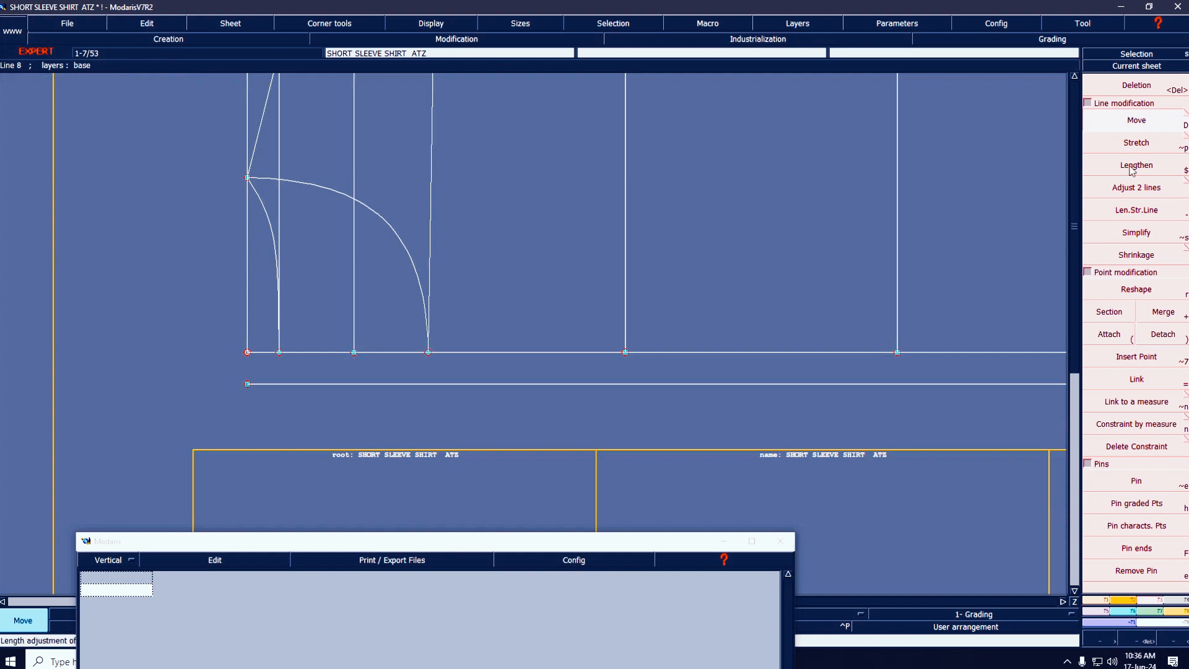
- Measure the front and back neckline curves again from the centre line to the neck-shoulder point and cumulate the lengths
{"action": "left_click", "coordinate": [1182, 609]}
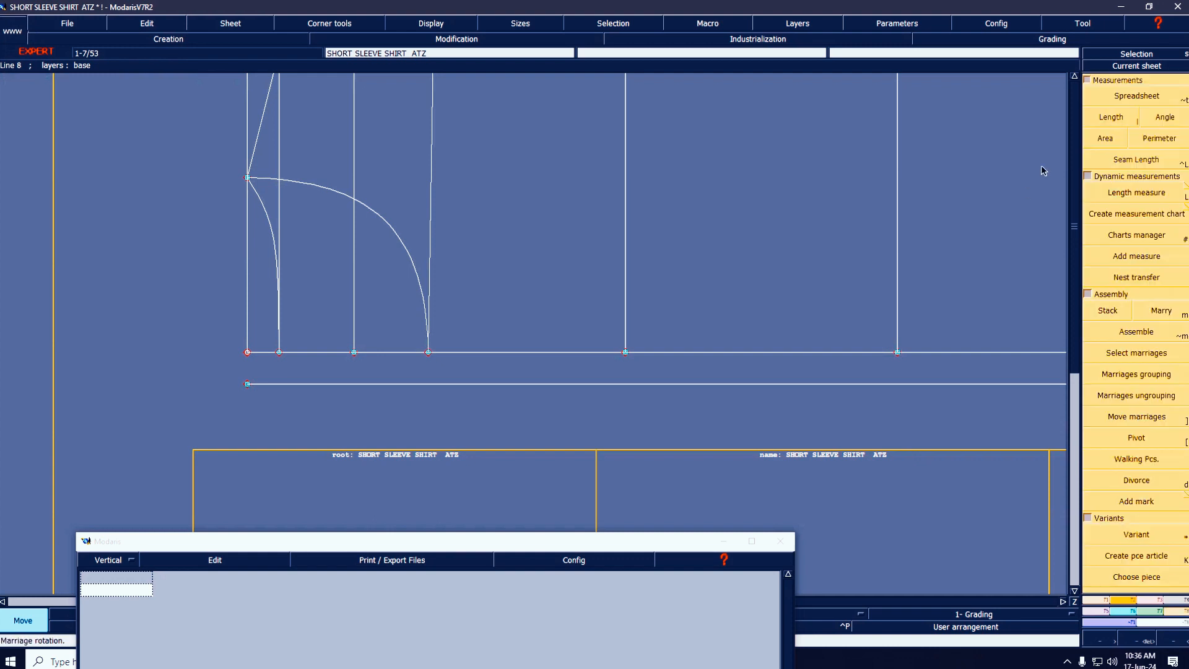
{"action": "left_click", "coordinate": [1111, 116]}
{"action": "left_click", "coordinate": [427, 352]}
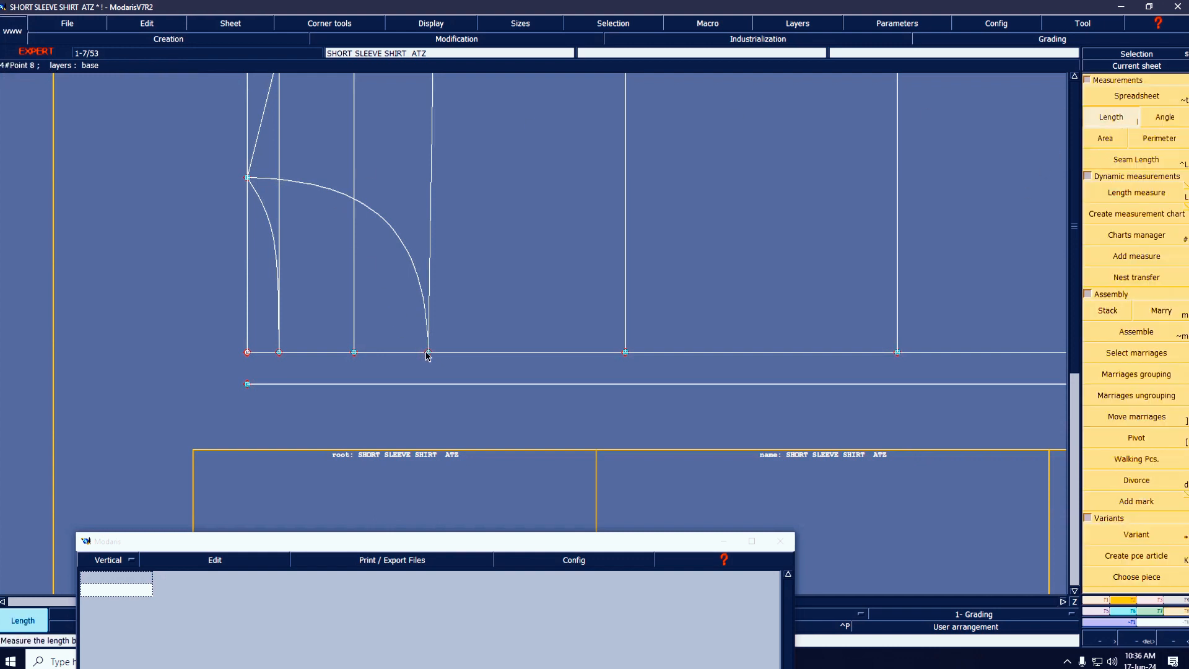
{"action": "left_click", "coordinate": [248, 178]}
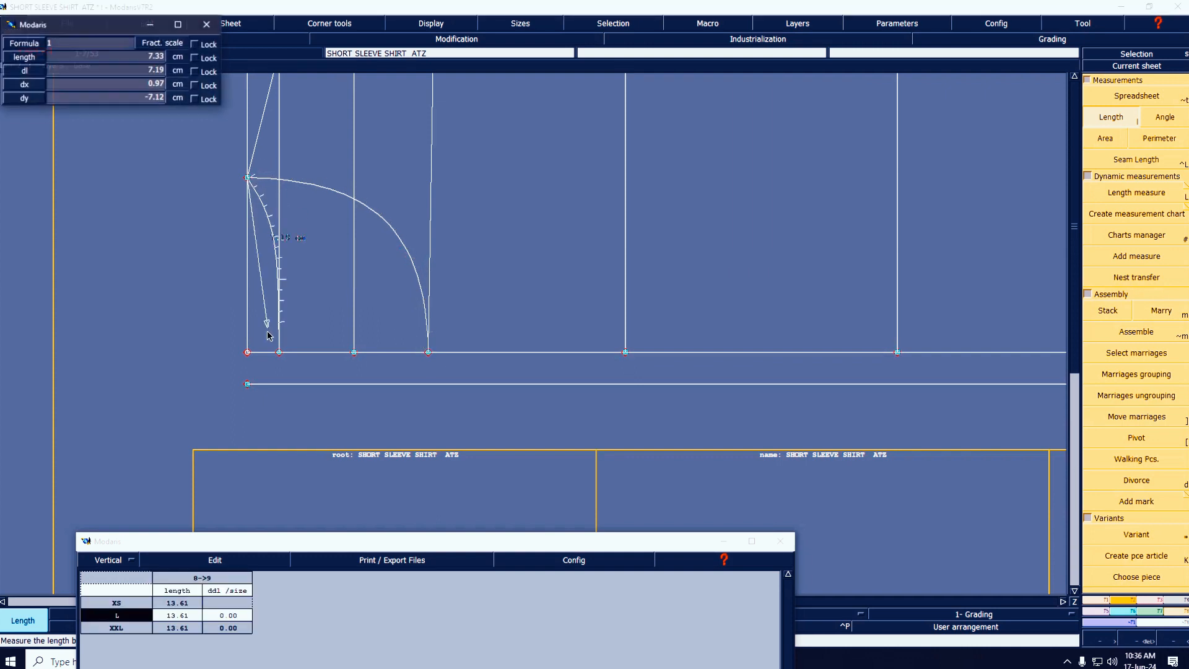
{"action": "left_click", "coordinate": [279, 352]}
{"action": "left_click", "coordinate": [232, 564]}
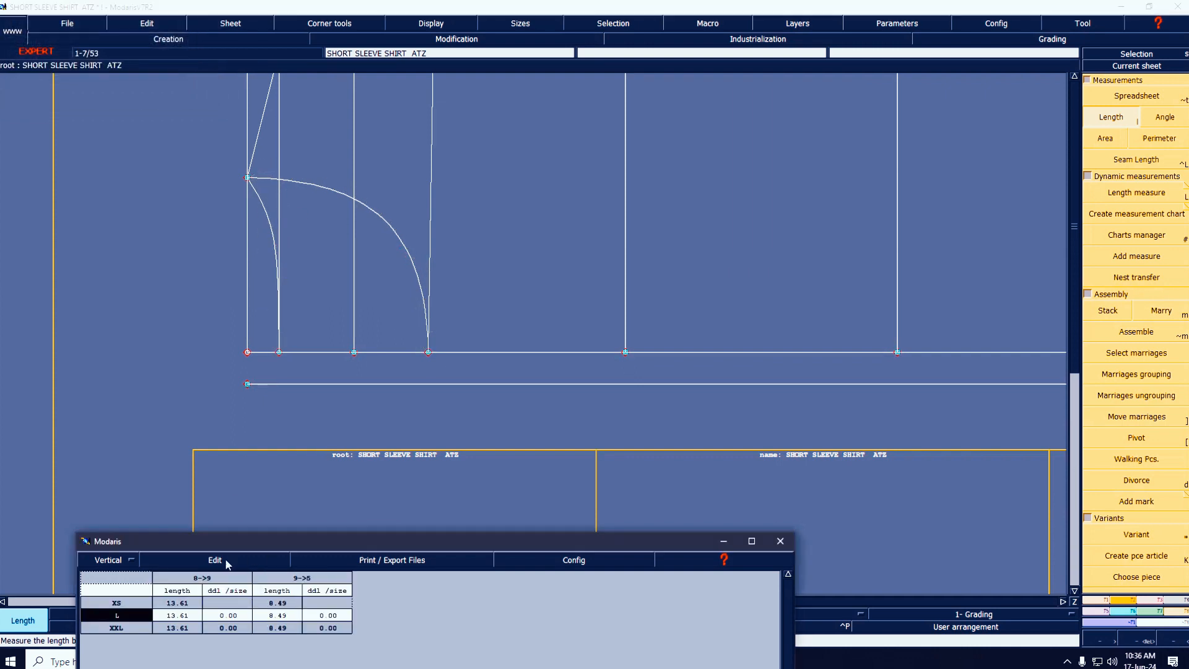
{"action": "left_click", "coordinate": [178, 605]}
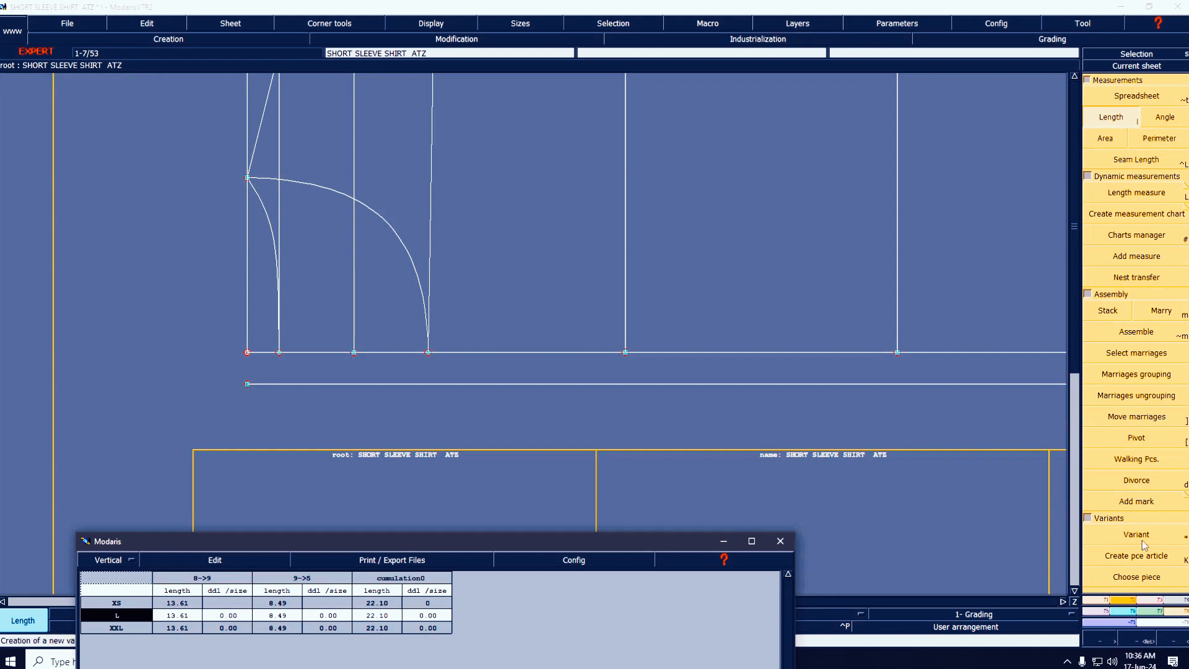
- Pin the neck-shoulder point again and move it with ShiftX 0 and ShiftY -0.10 cm
{"action": "left_click", "coordinate": [1153, 600]}
{"action": "left_click", "coordinate": [1146, 486]}
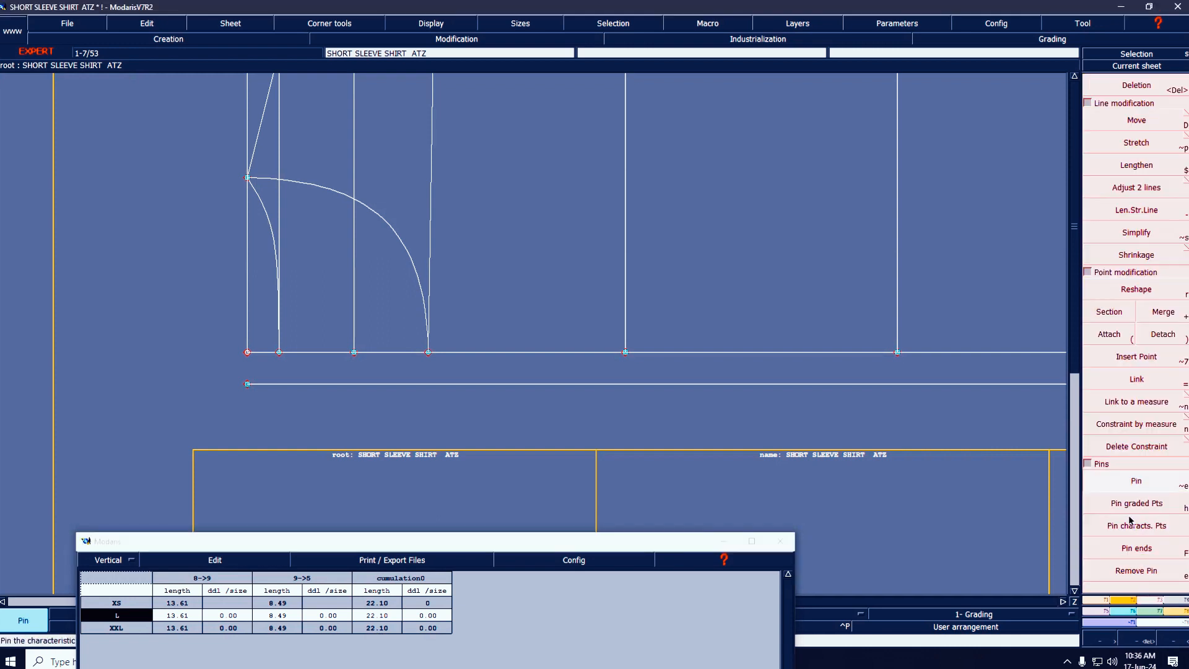
{"action": "left_click", "coordinate": [247, 178]}
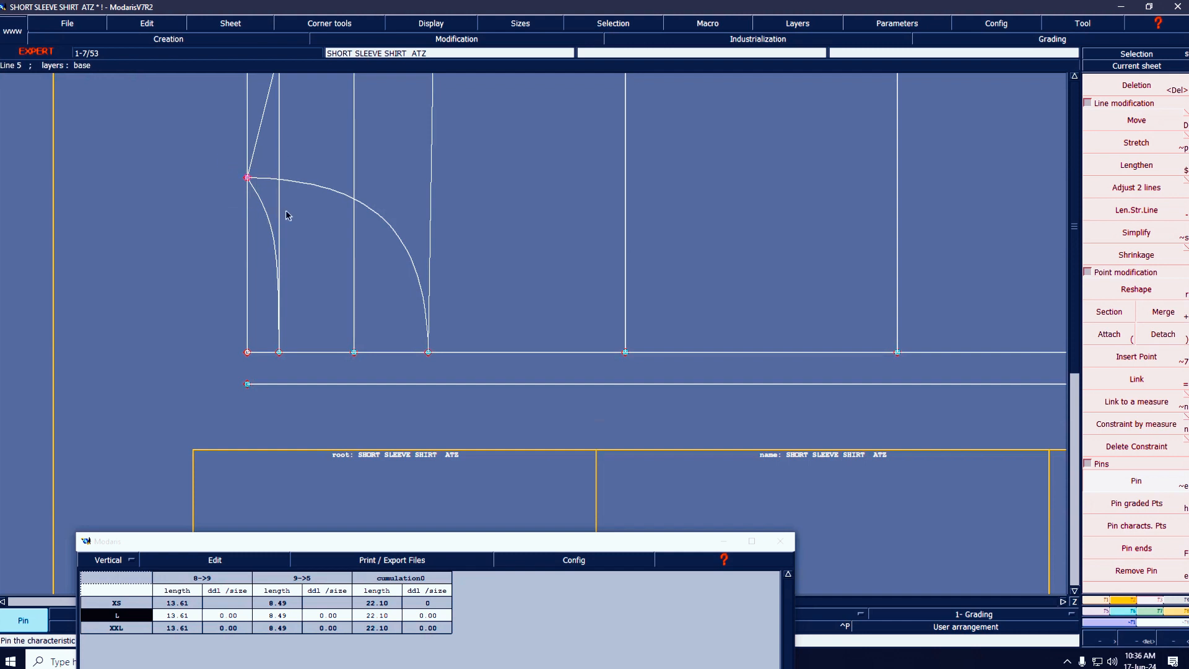
{"action": "left_click", "coordinate": [1150, 124]}
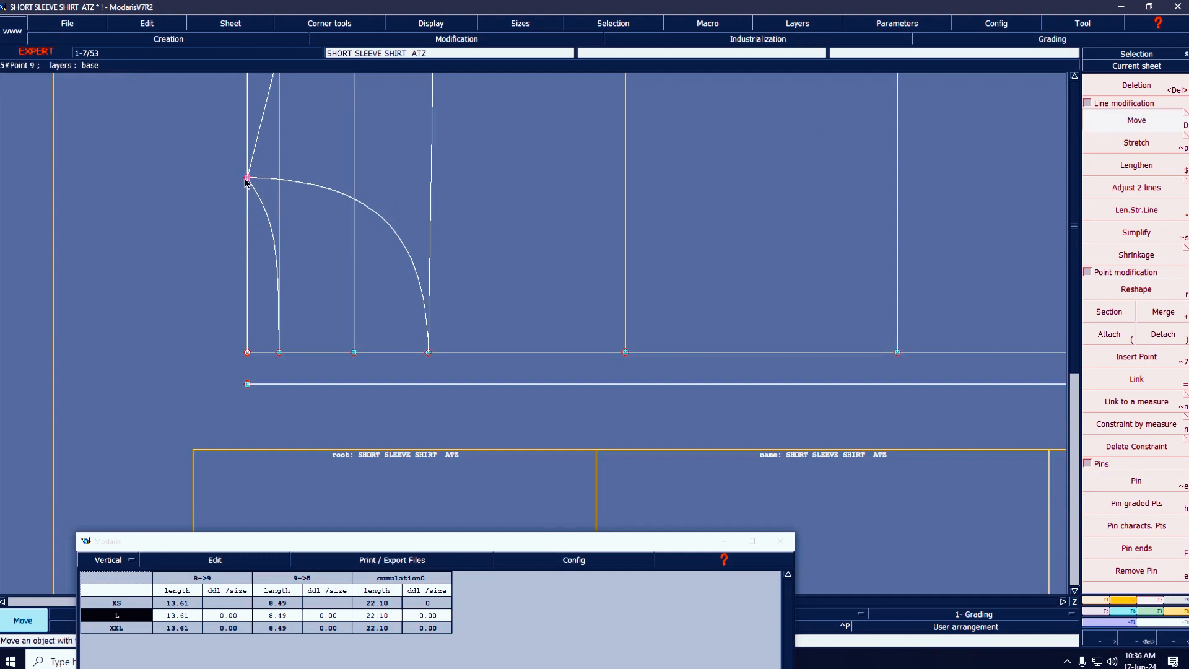
{"action": "left_click_drag", "start_coordinate": [247, 178], "coordinate": [247, 184]}
{"action": "key", "text": "Up"}
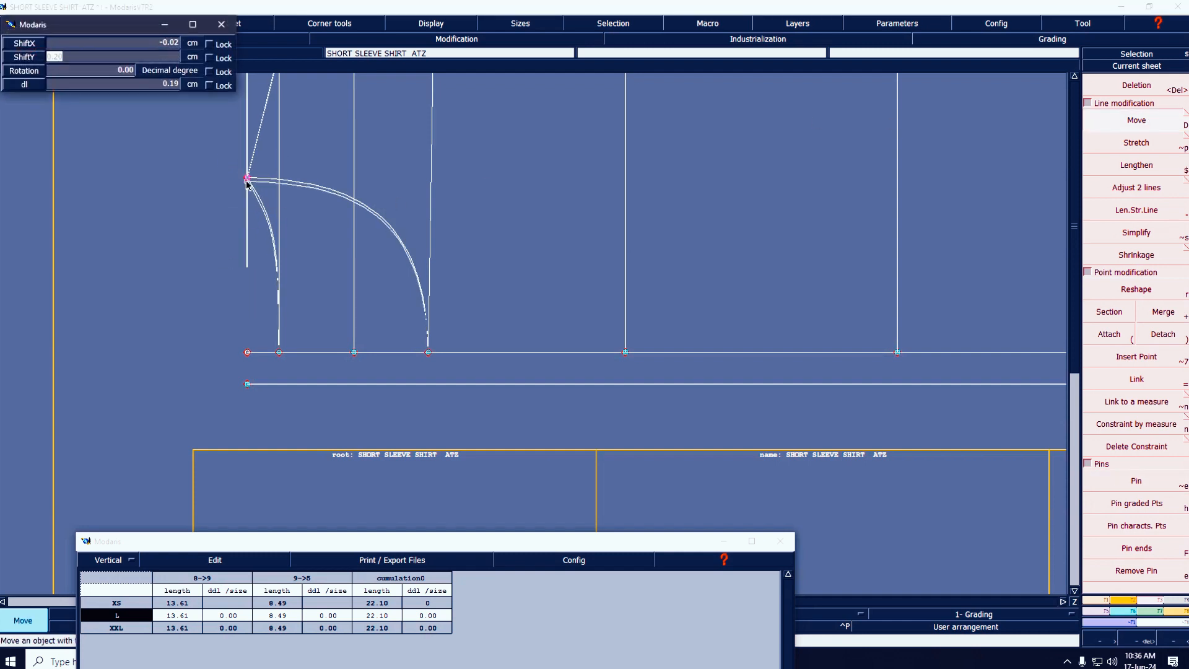
{"action": "key", "text": "Up"}
{"action": "type", "text": "00"}
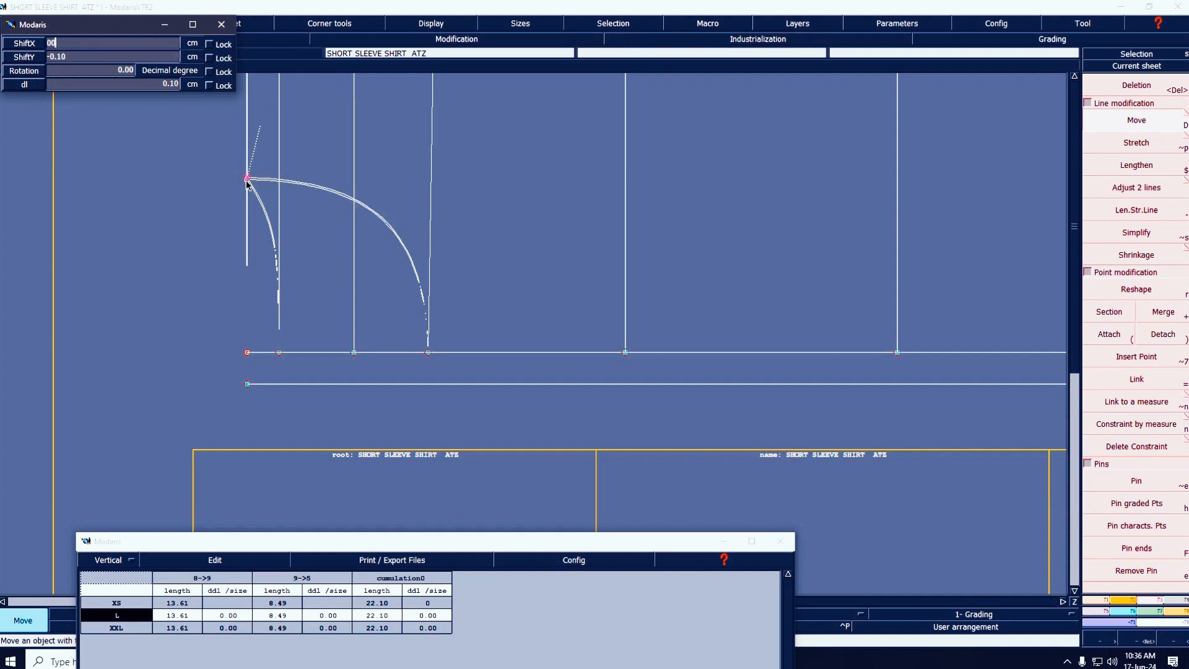
{"action": "key", "text": "Return"}
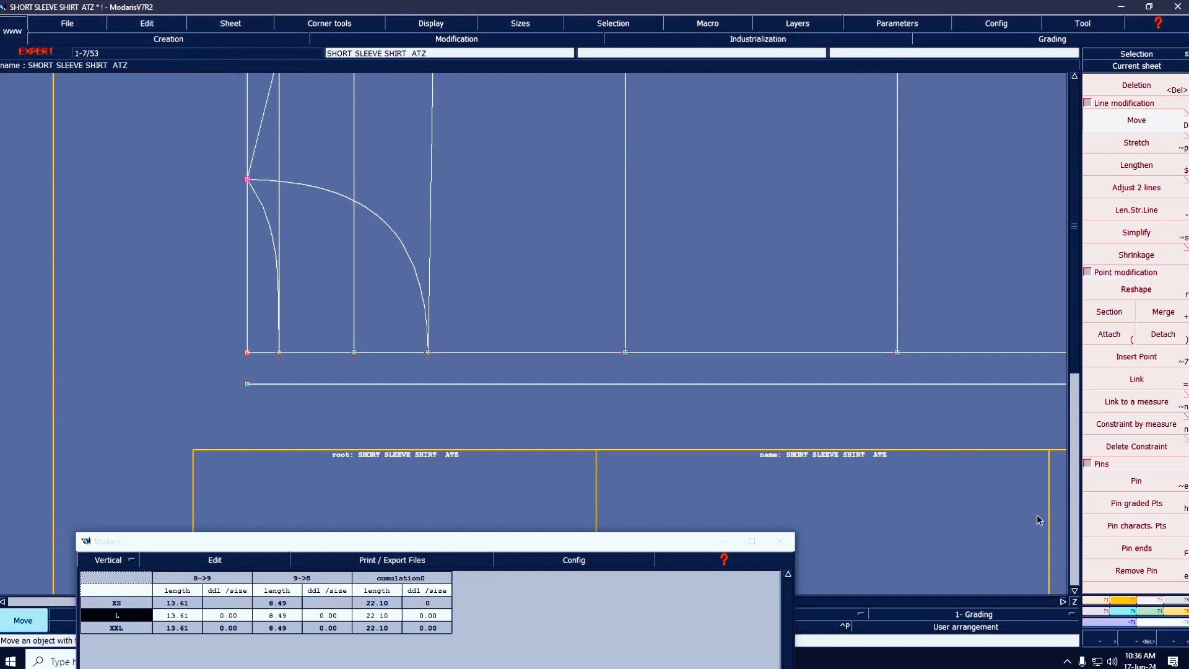
- Empty the measurement table, measure the front and back neckline curves at the moved neck-shoulder point, and cumulate the lengths
{"action": "left_click", "coordinate": [242, 557]}
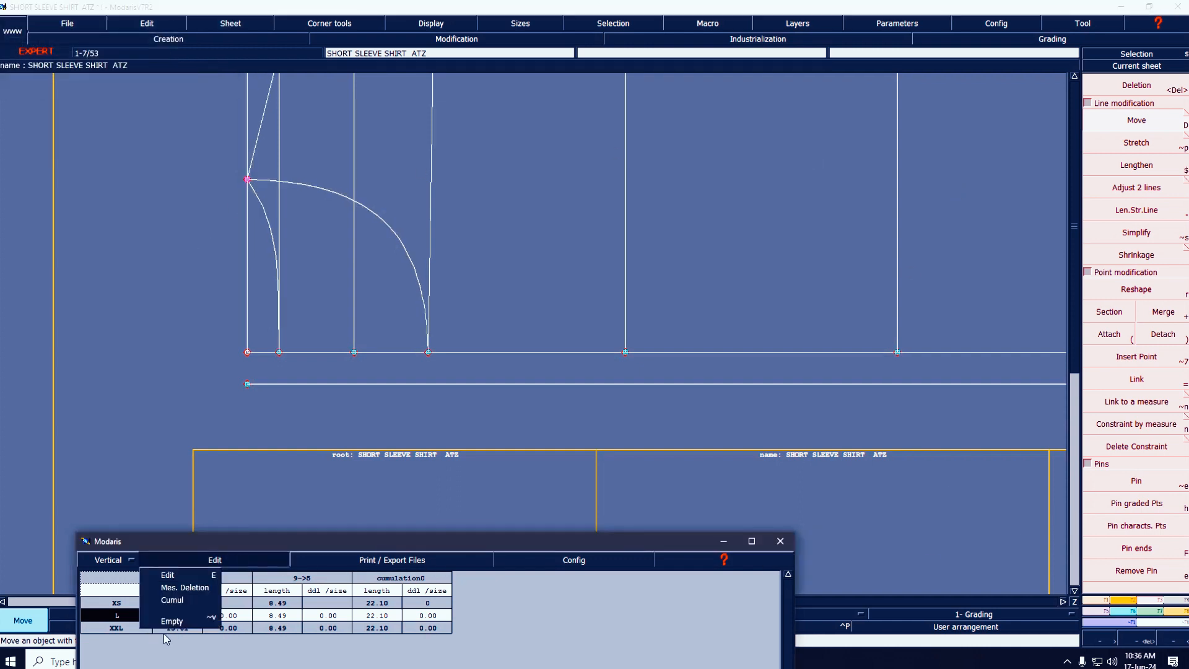
{"action": "left_click", "coordinate": [187, 621]}
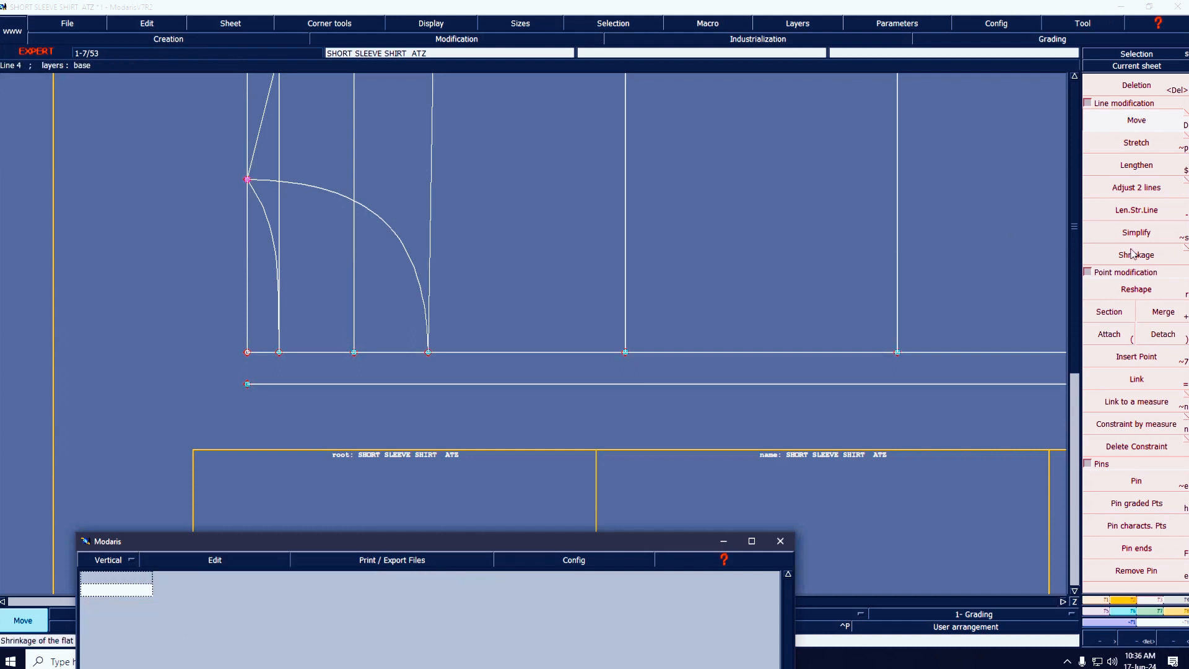
{"action": "left_click", "coordinate": [1177, 611]}
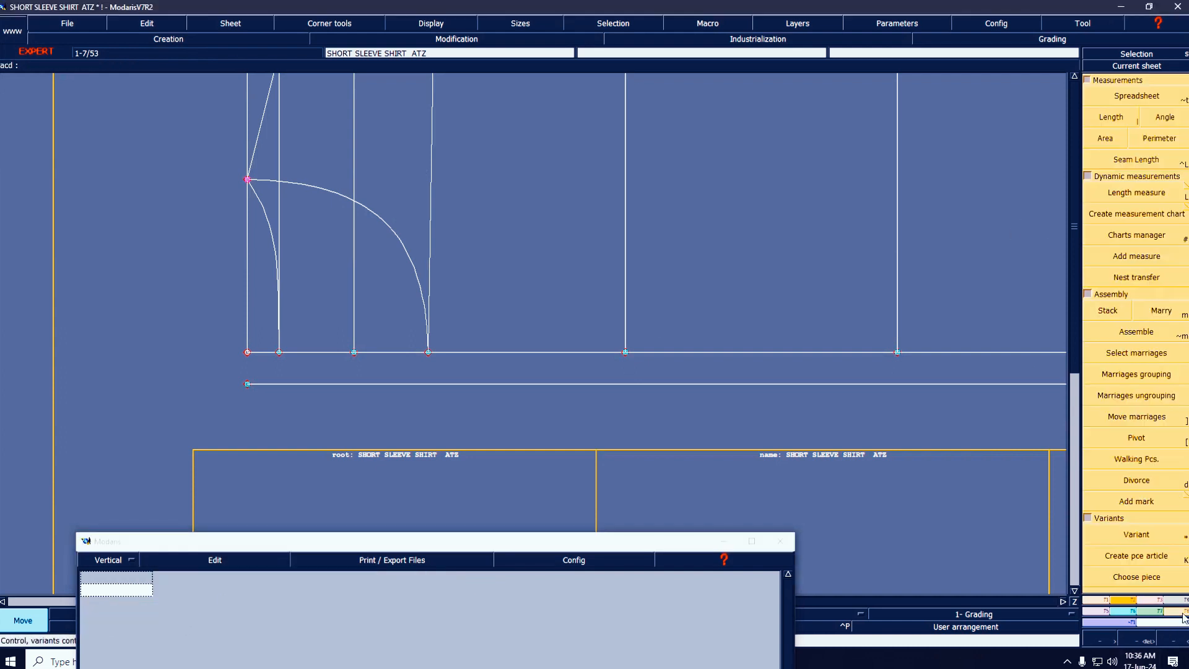
{"action": "left_click", "coordinate": [1111, 118]}
{"action": "left_click", "coordinate": [428, 351]}
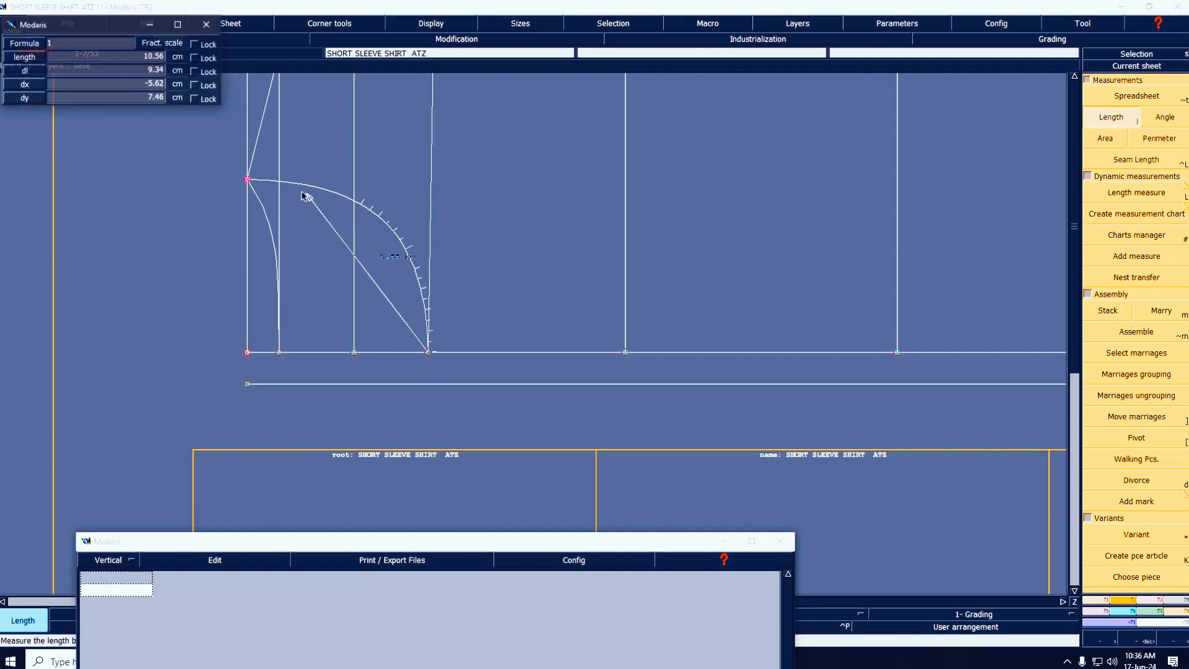
{"action": "left_click", "coordinate": [248, 180]}
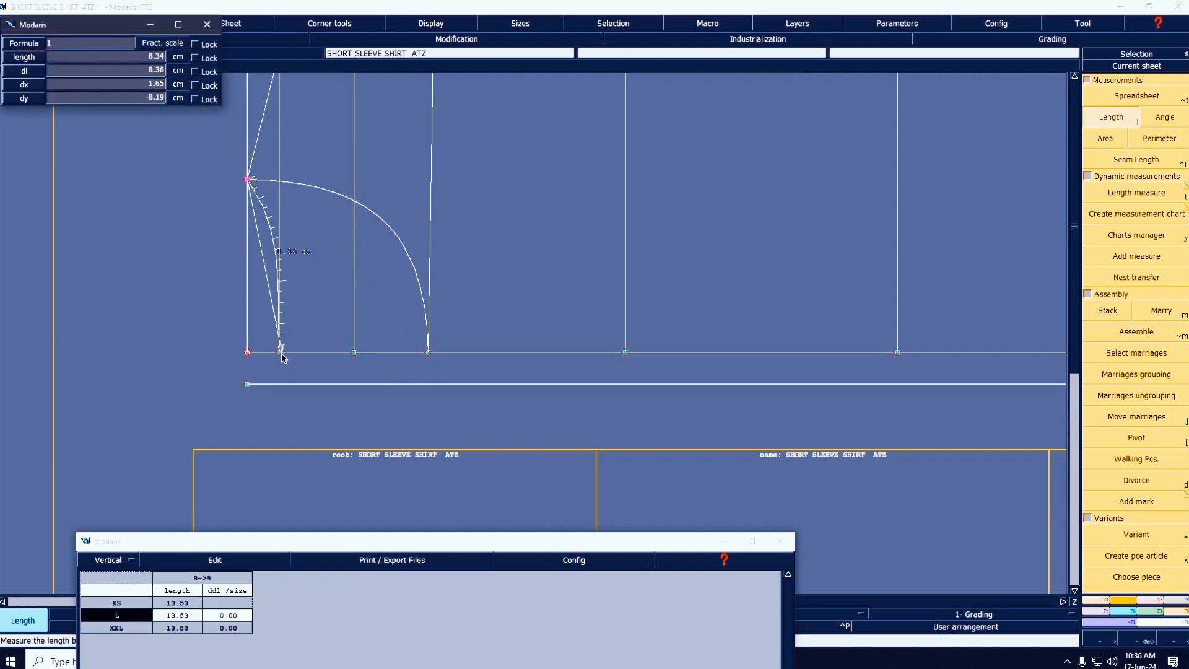
{"action": "left_click", "coordinate": [235, 567]}
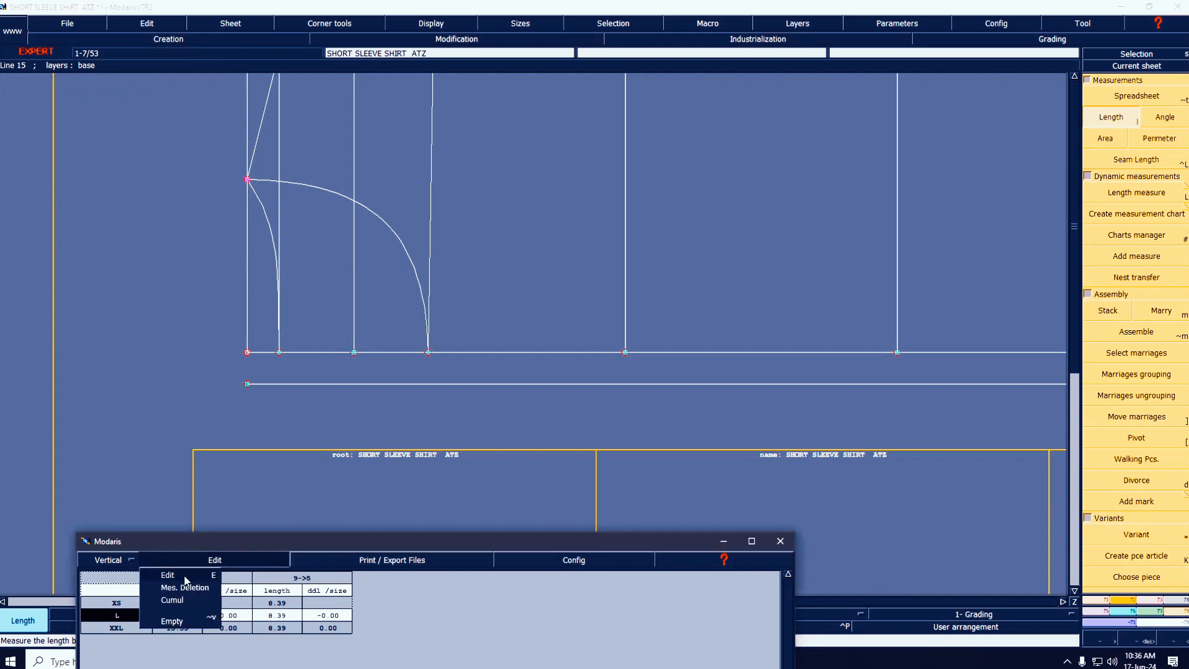
{"action": "left_click", "coordinate": [177, 602]}
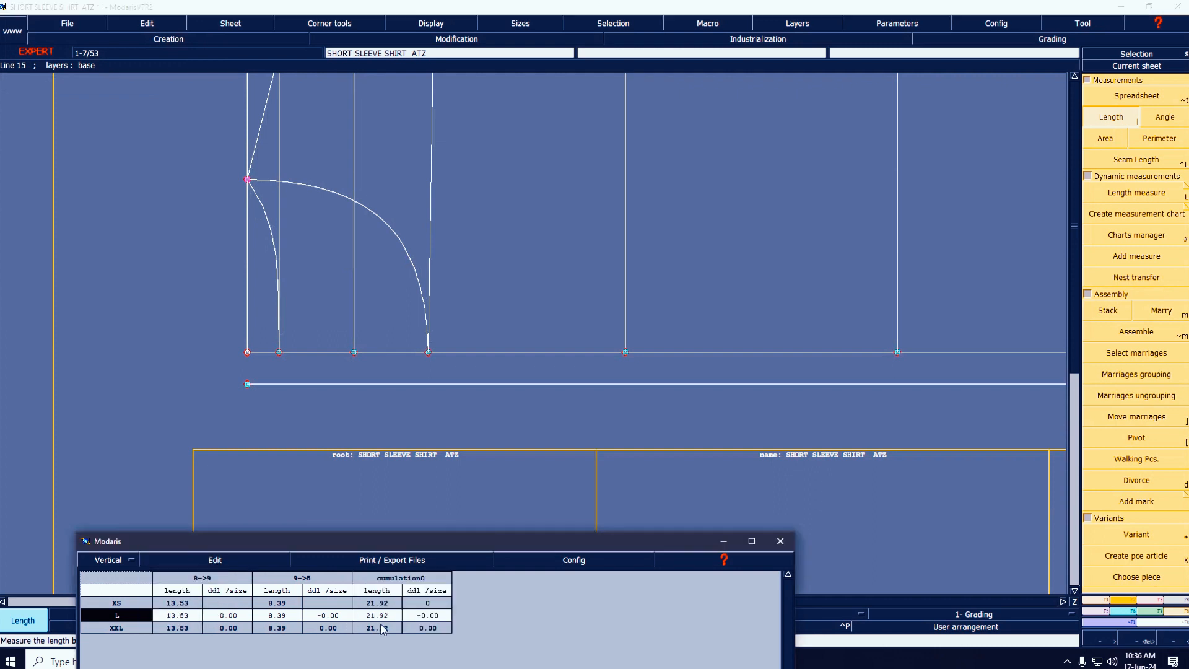
- Empty the measurement table again and close it
{"action": "left_click", "coordinate": [216, 560]}
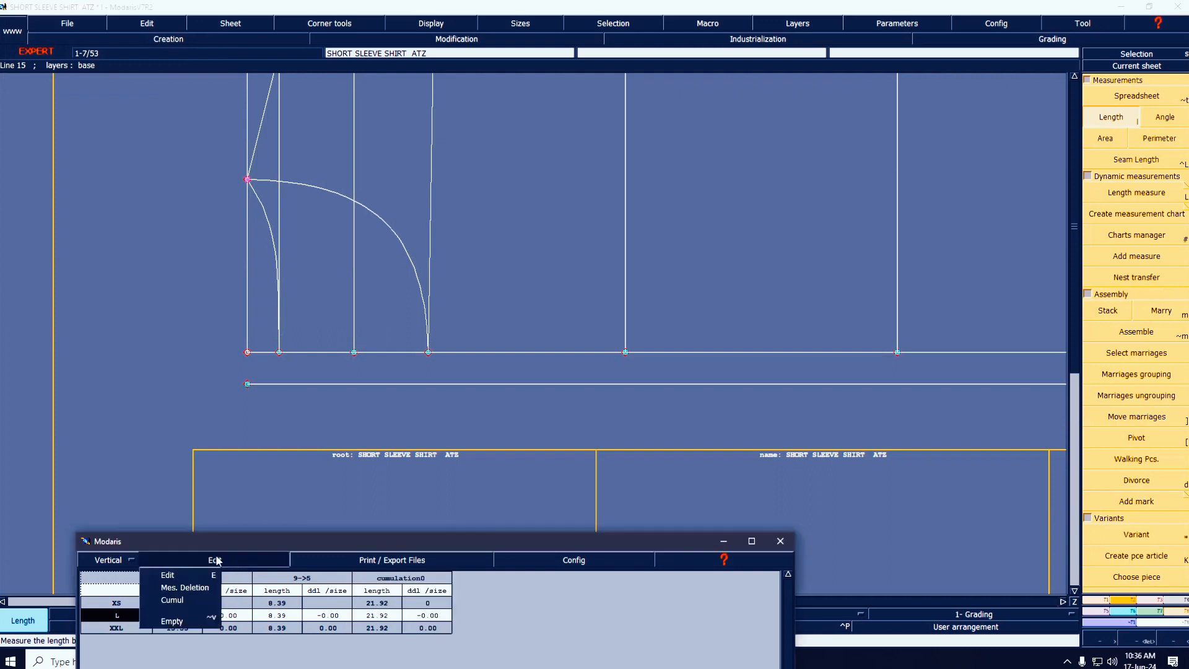
{"action": "left_click", "coordinate": [184, 621]}
{"action": "left_click_drag", "start_coordinate": [369, 538], "coordinate": [400, 294]}
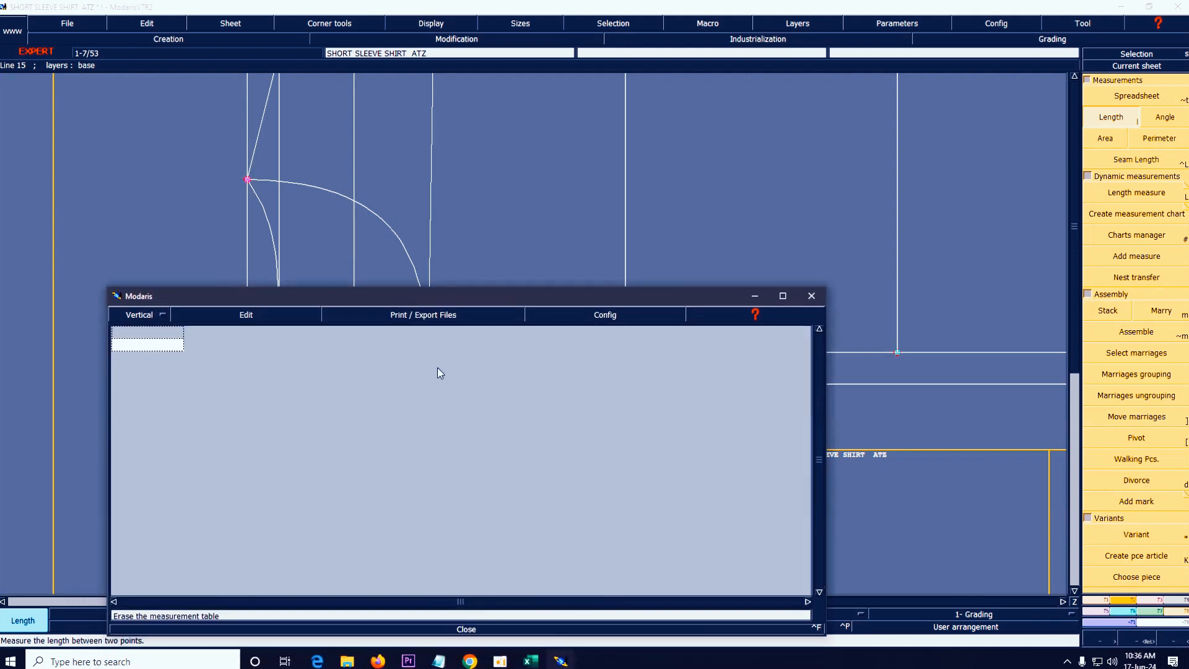
{"action": "left_click", "coordinate": [471, 632]}
- Align the far end of the front neck depth line with the centre-front neckline point using Ali2Pts
{"action": "key", "text": "Home"}
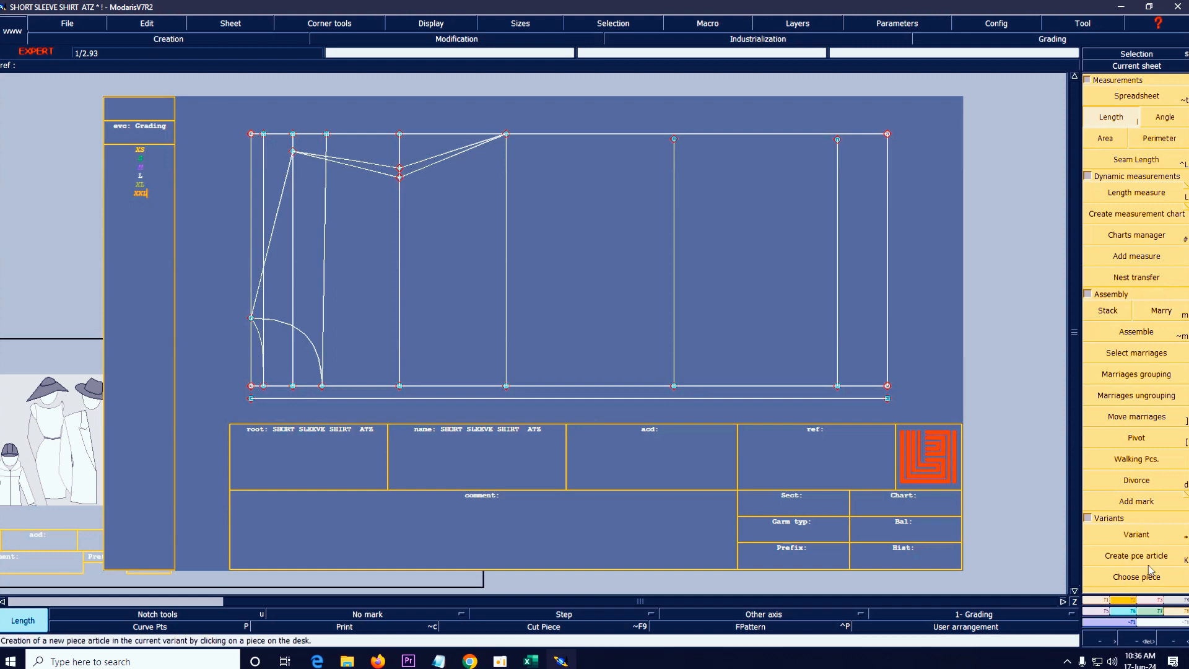
{"action": "left_click", "coordinate": [1101, 606]}
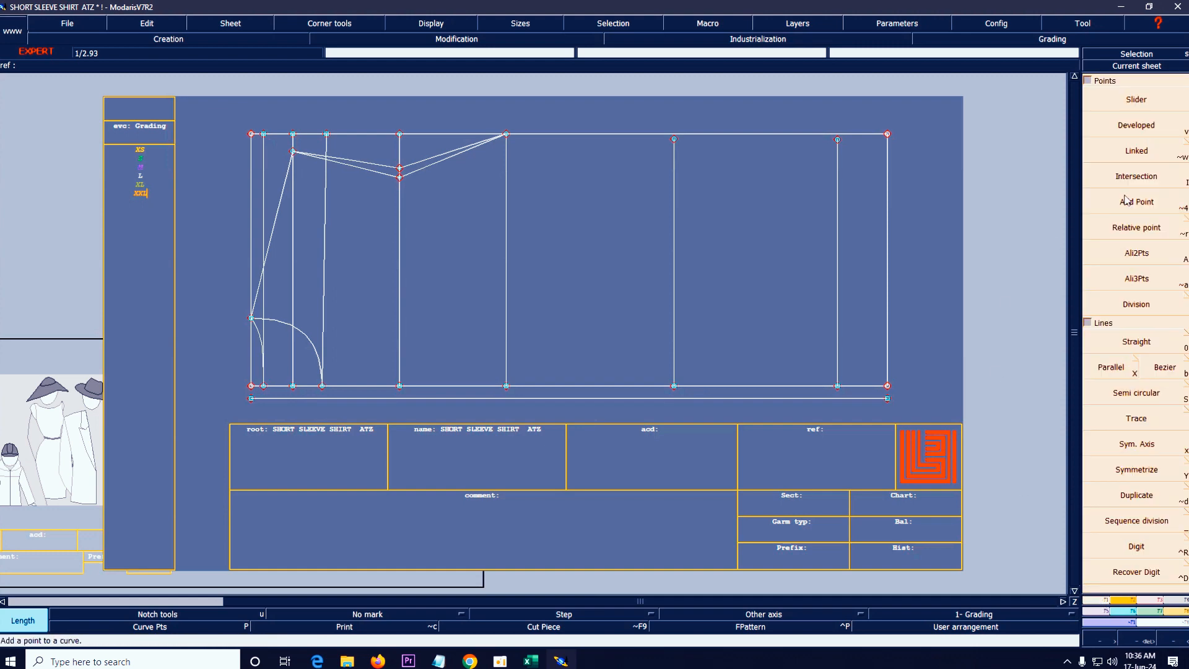
{"action": "left_click", "coordinate": [1136, 253]}
{"action": "left_click", "coordinate": [322, 386]}
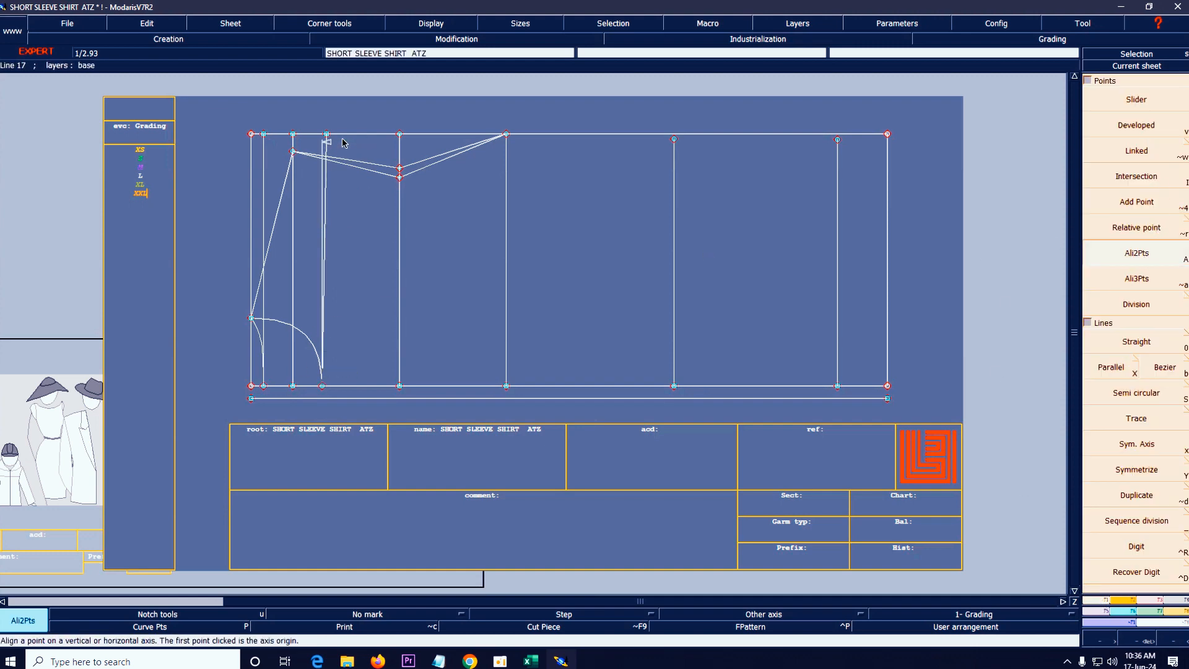
{"action": "left_click", "coordinate": [327, 134]}
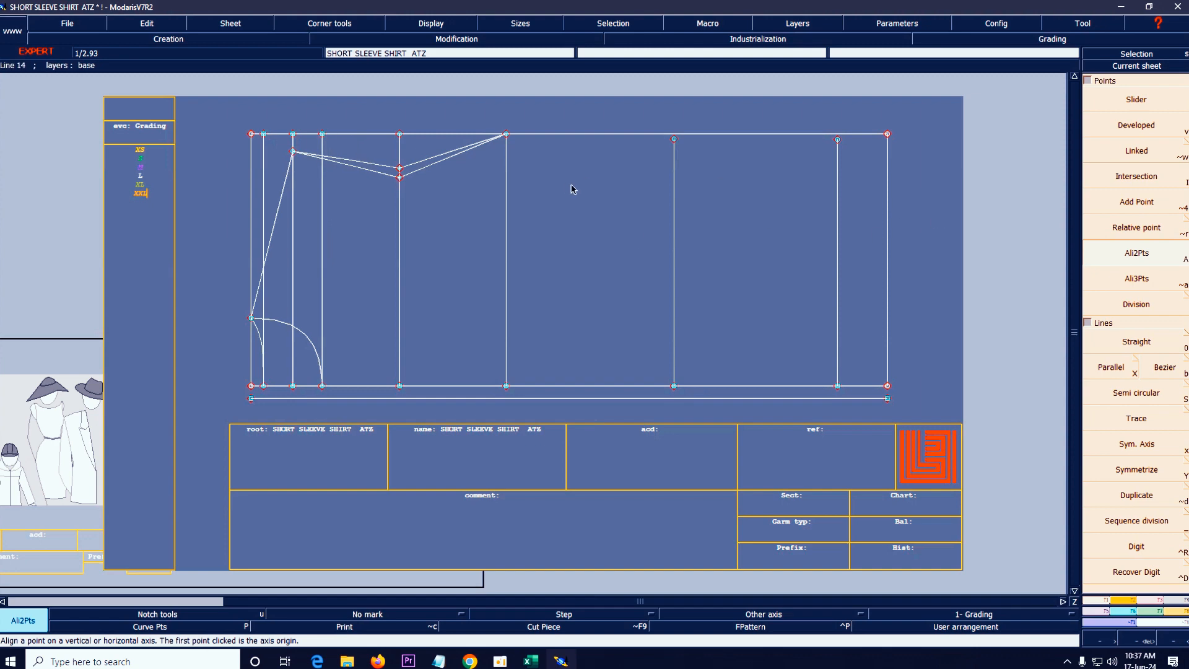
- Lengthen the front neckline from its centre-line end past the parallel placket line using Len.Str.Line
{"action": "key", "text": "z"}
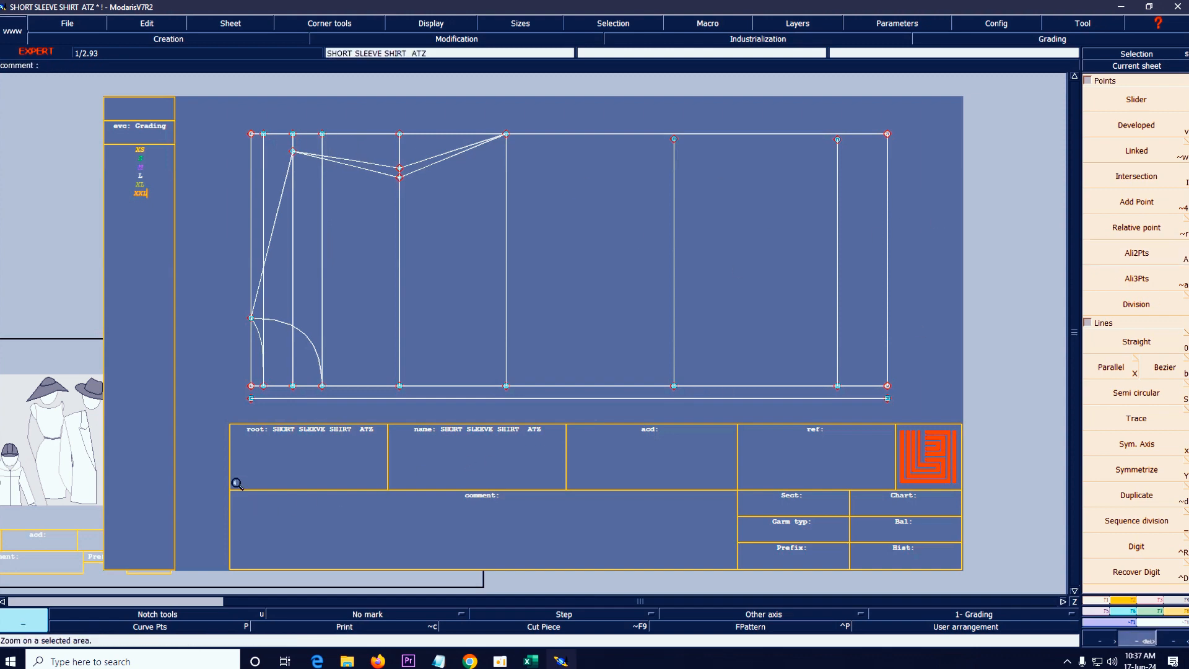
{"action": "left_click_drag", "start_coordinate": [214, 329], "coordinate": [492, 453]}
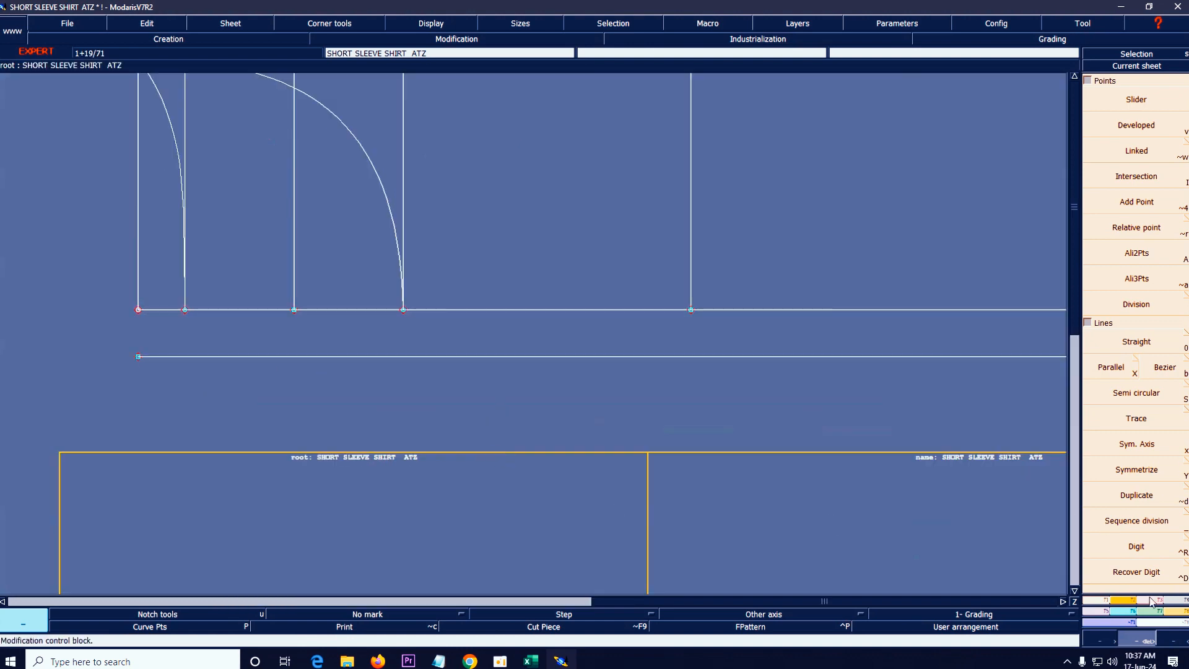
{"action": "left_click", "coordinate": [1151, 606]}
{"action": "left_click", "coordinate": [1143, 211]}
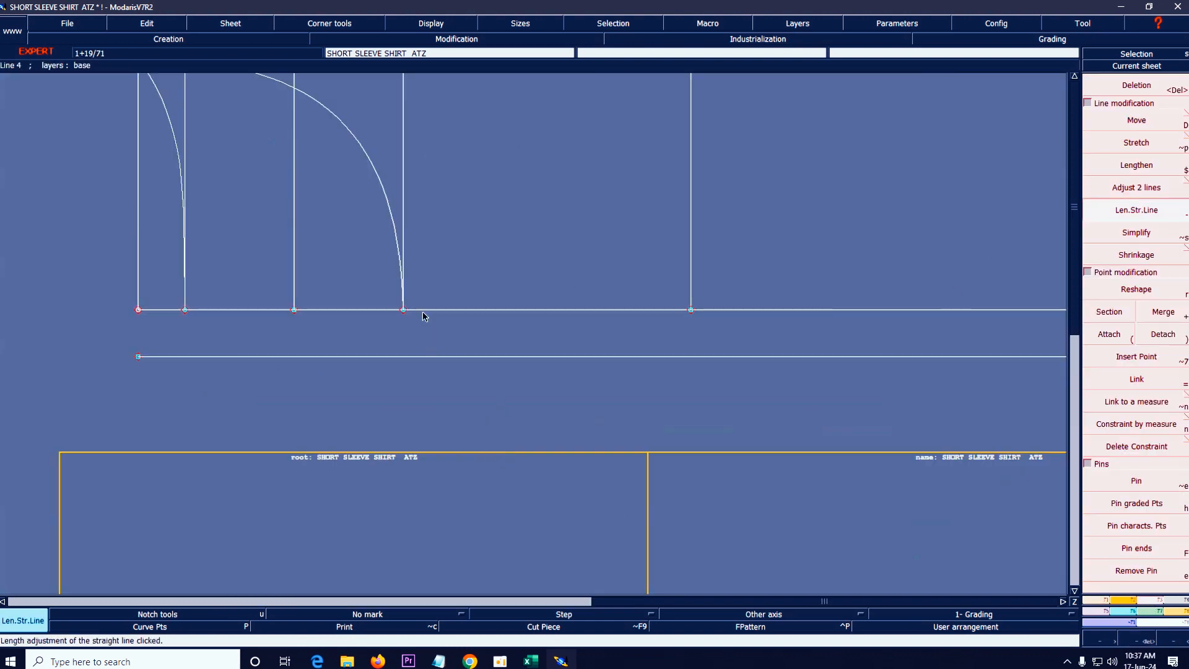
{"action": "left_click", "coordinate": [394, 235]}
{"action": "left_click", "coordinate": [379, 410]}
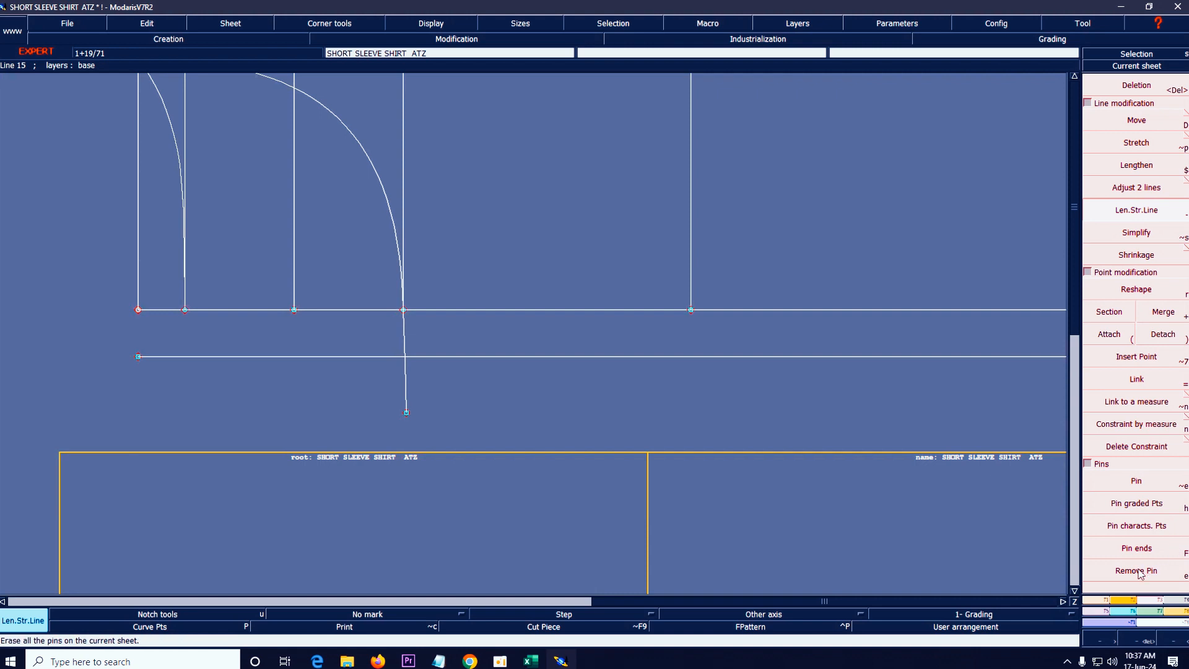
- Create an intersection point where the neckline extension crosses the placket line, insert it, and delete the excess extension beyond it
{"action": "left_click", "coordinate": [1098, 601]}
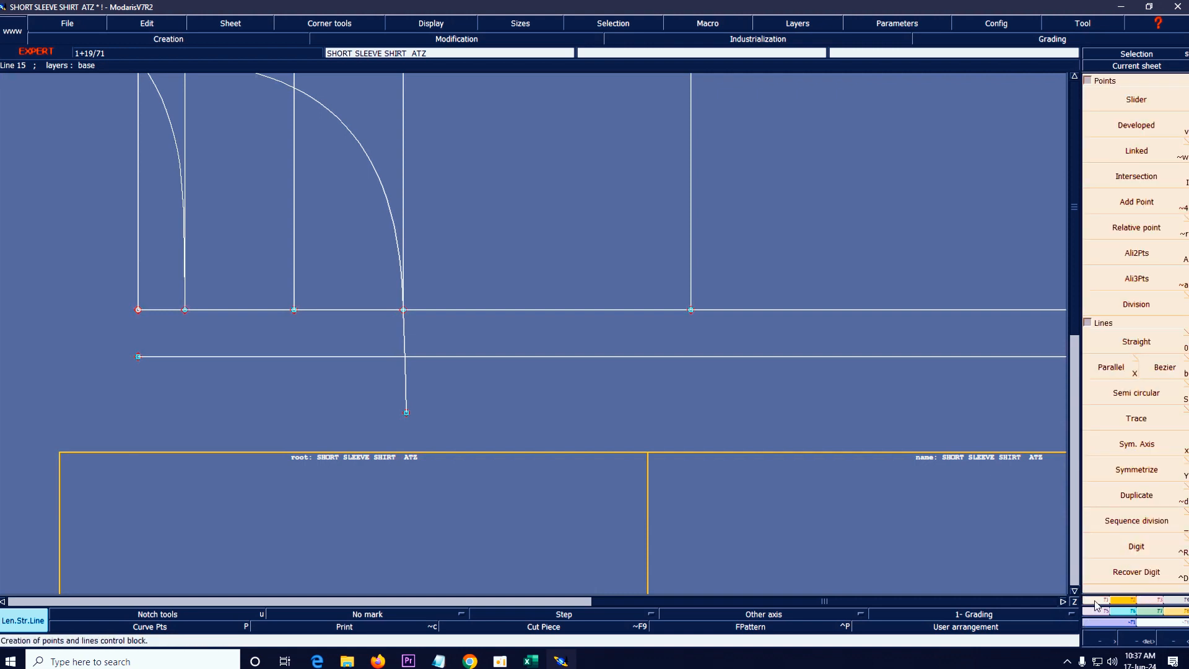
{"action": "left_click", "coordinate": [1150, 182]}
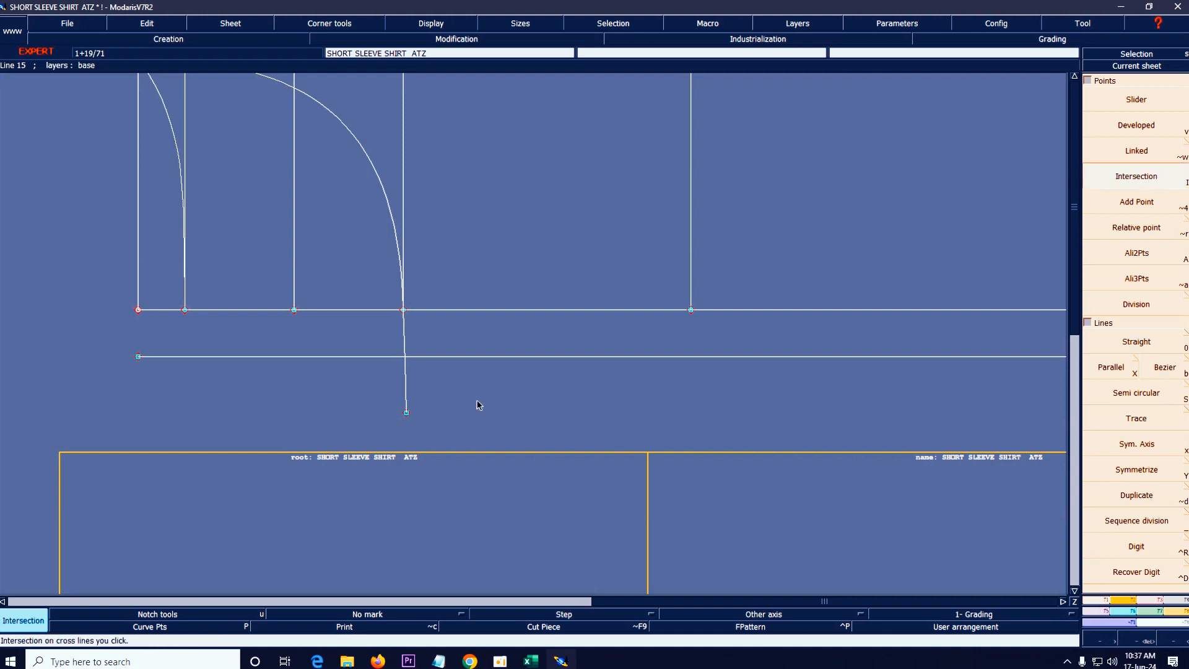
{"action": "left_click", "coordinate": [404, 361]}
{"action": "left_click", "coordinate": [1151, 600]}
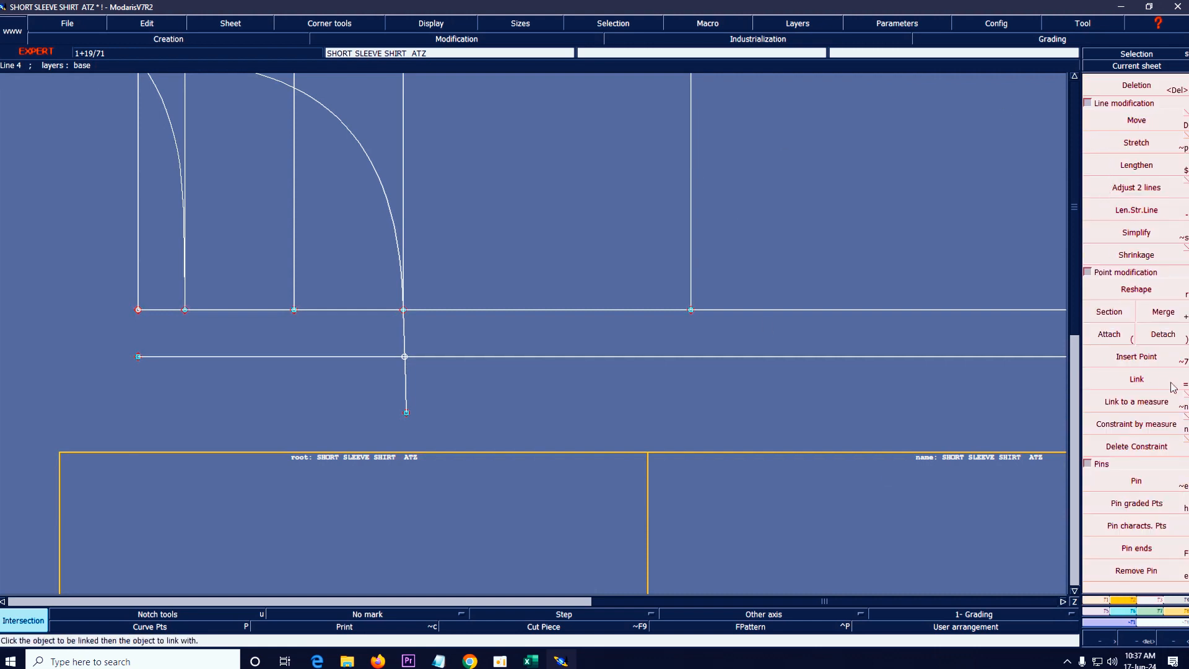
{"action": "left_click", "coordinate": [1136, 357]}
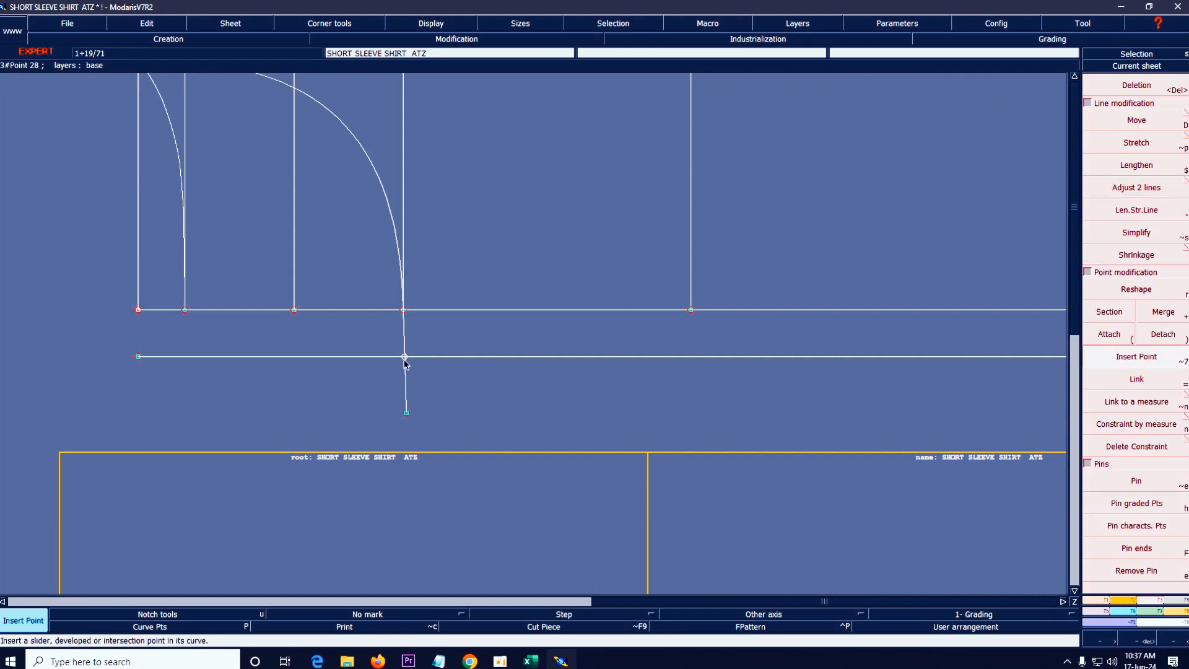
{"action": "left_click", "coordinate": [404, 358]}
{"action": "key", "text": "Delete"}
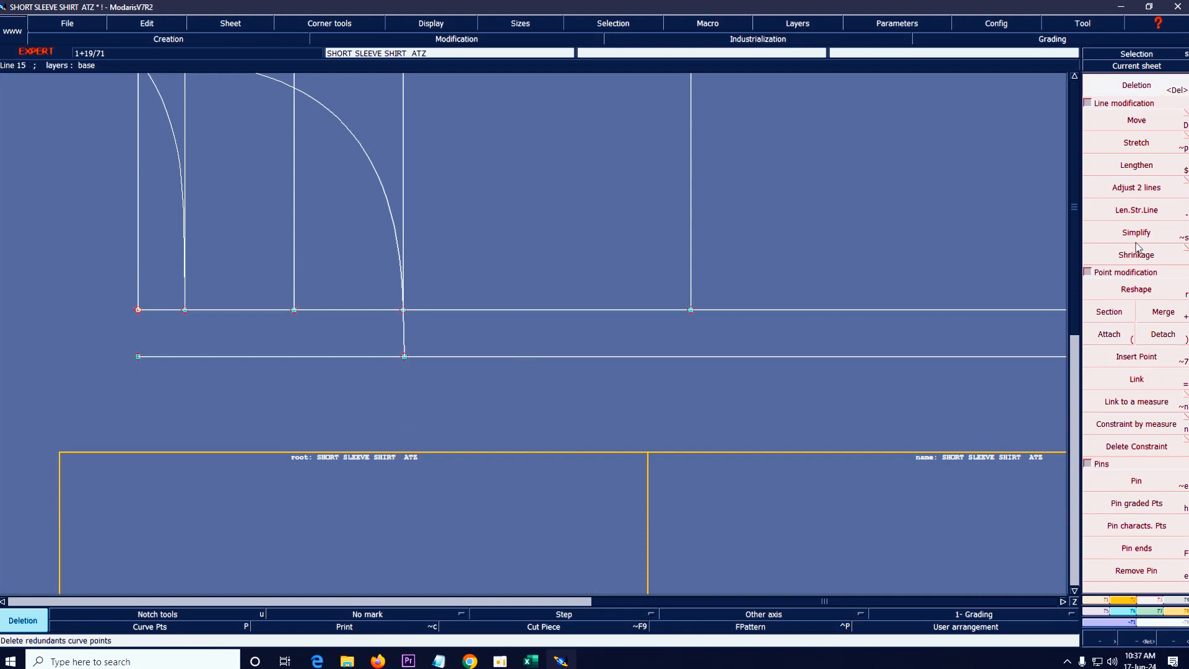
{"action": "key", "text": "minus"}
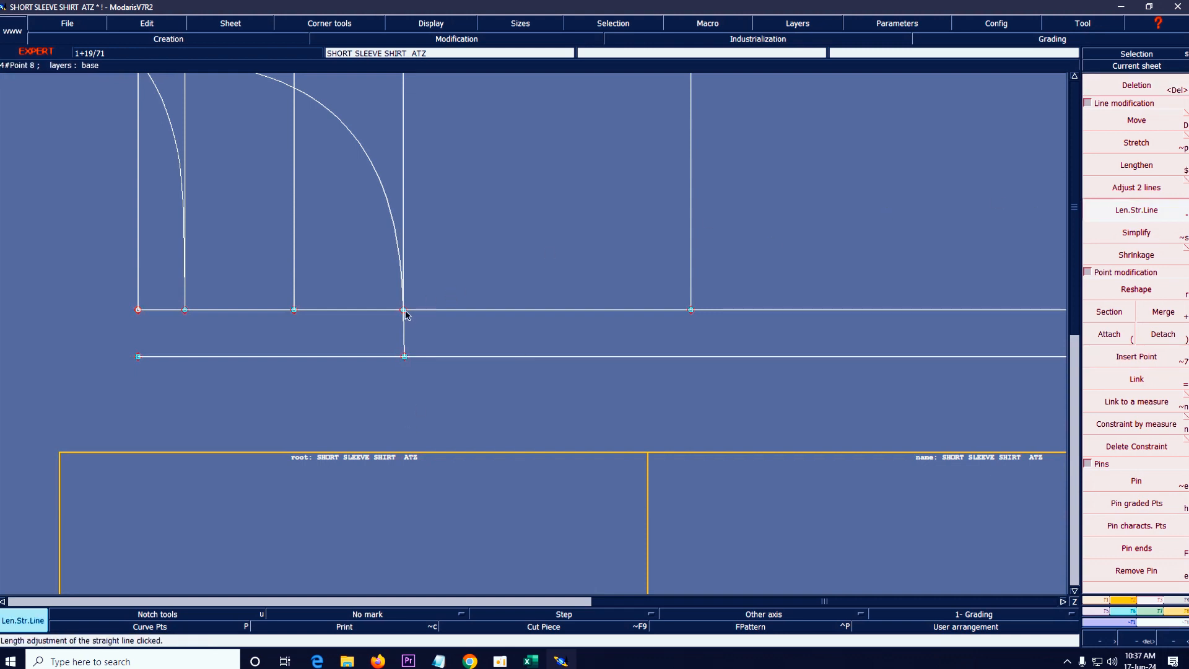
{"action": "left_click", "coordinate": [404, 313]}
{"action": "left_click", "coordinate": [405, 376]}
{"action": "key", "text": "ctrl+z"}
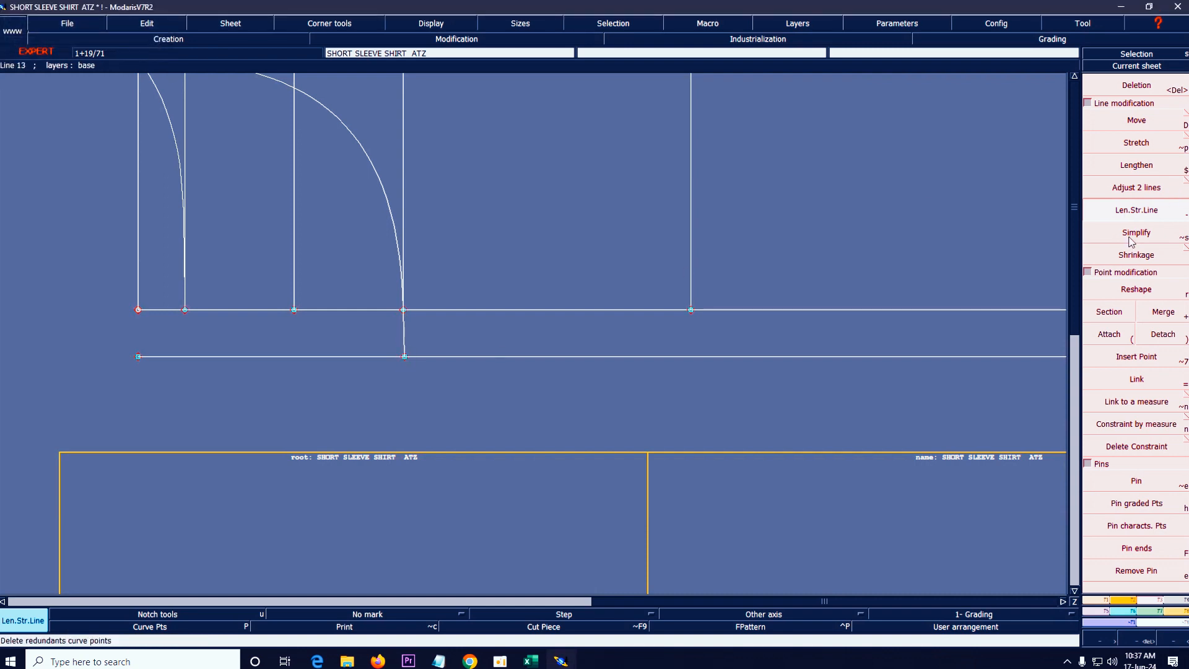
- Align the neckline extension's end on the placket line with the centre-front neckline point using Ali2Pts
{"action": "left_click", "coordinate": [1095, 604]}
{"action": "left_click", "coordinate": [1136, 253]}
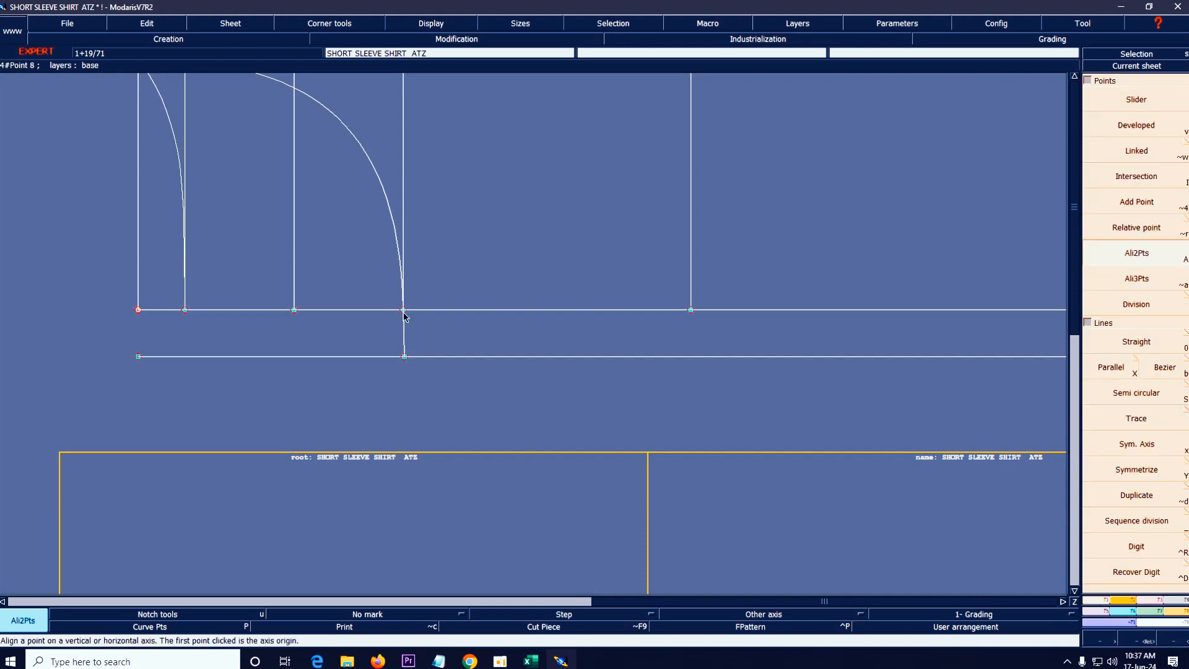
{"action": "left_click", "coordinate": [404, 310]}
{"action": "left_click", "coordinate": [403, 357]}
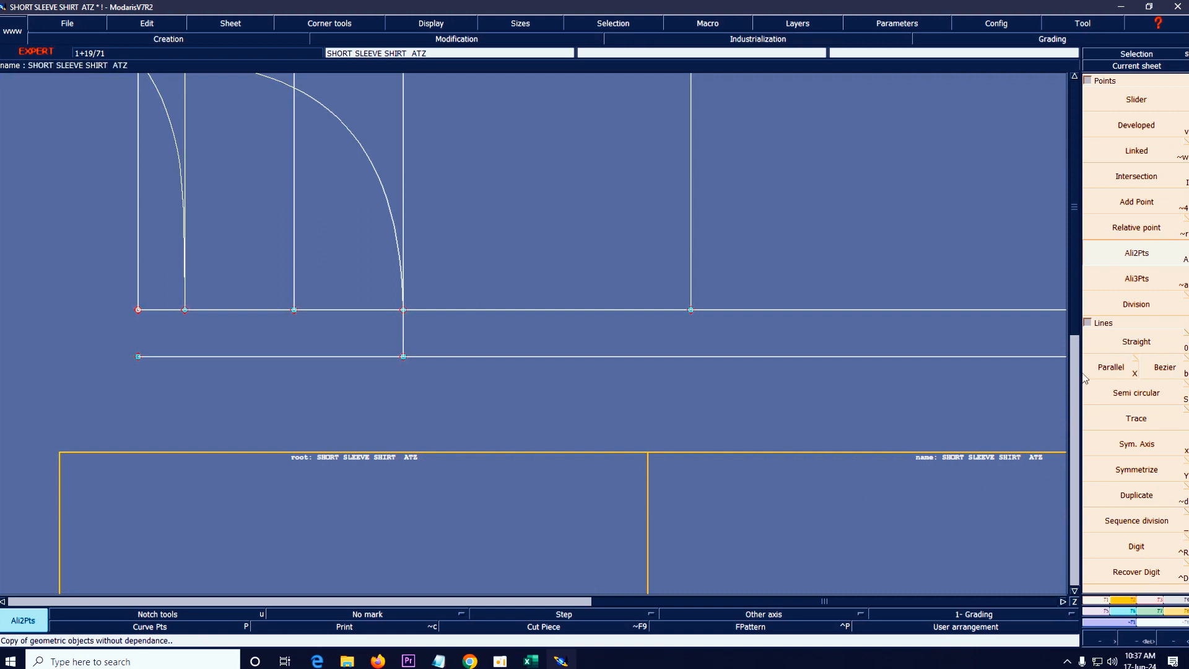
- Create a developed point on the placket line at a curve length of -2.00 cm from the neckline extension's end
{"action": "left_click", "coordinate": [1137, 125]}
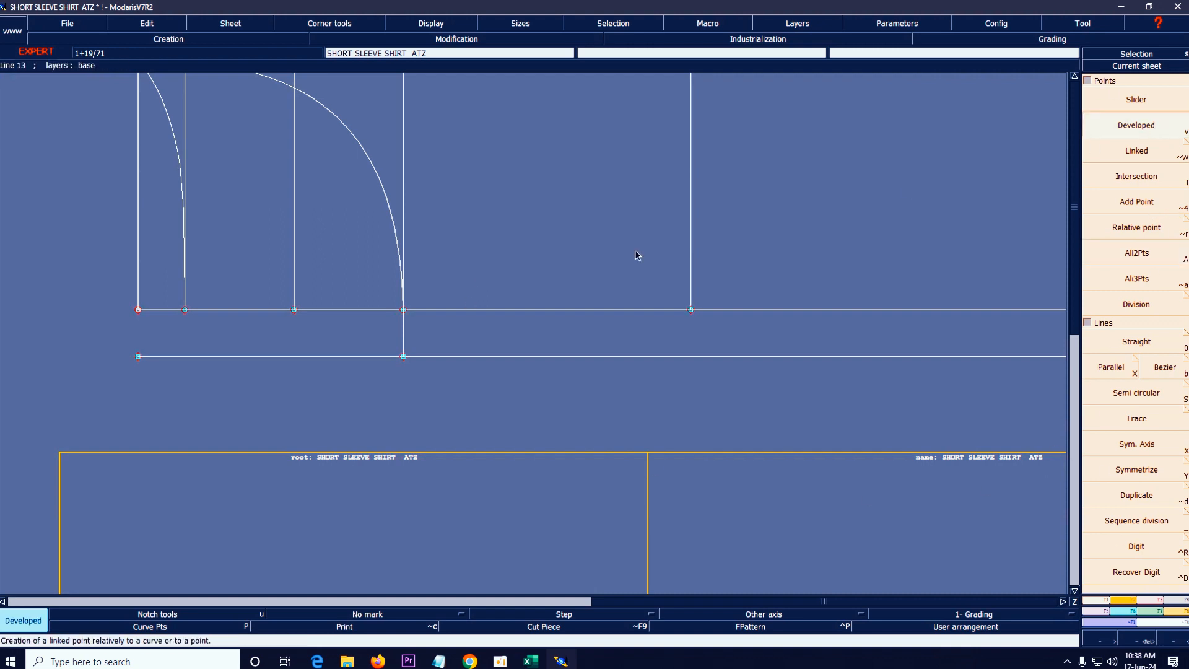
{"action": "left_click", "coordinate": [401, 357]}
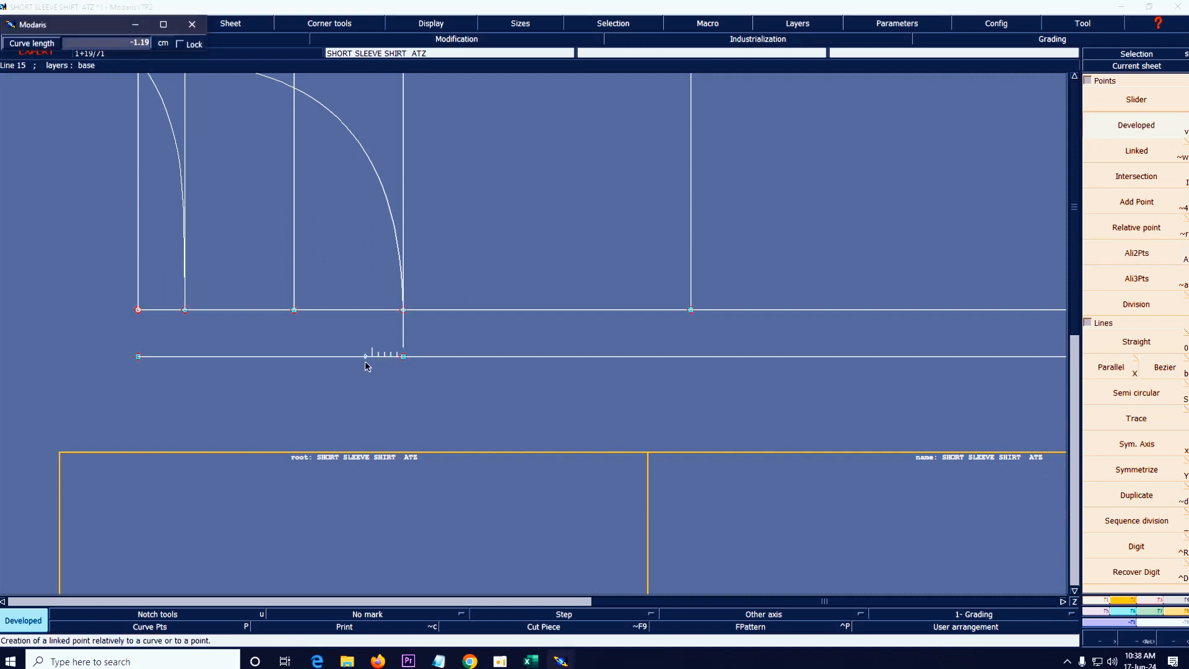
{"action": "type", "text": "-2.00"}
{"action": "key", "text": "Return"}
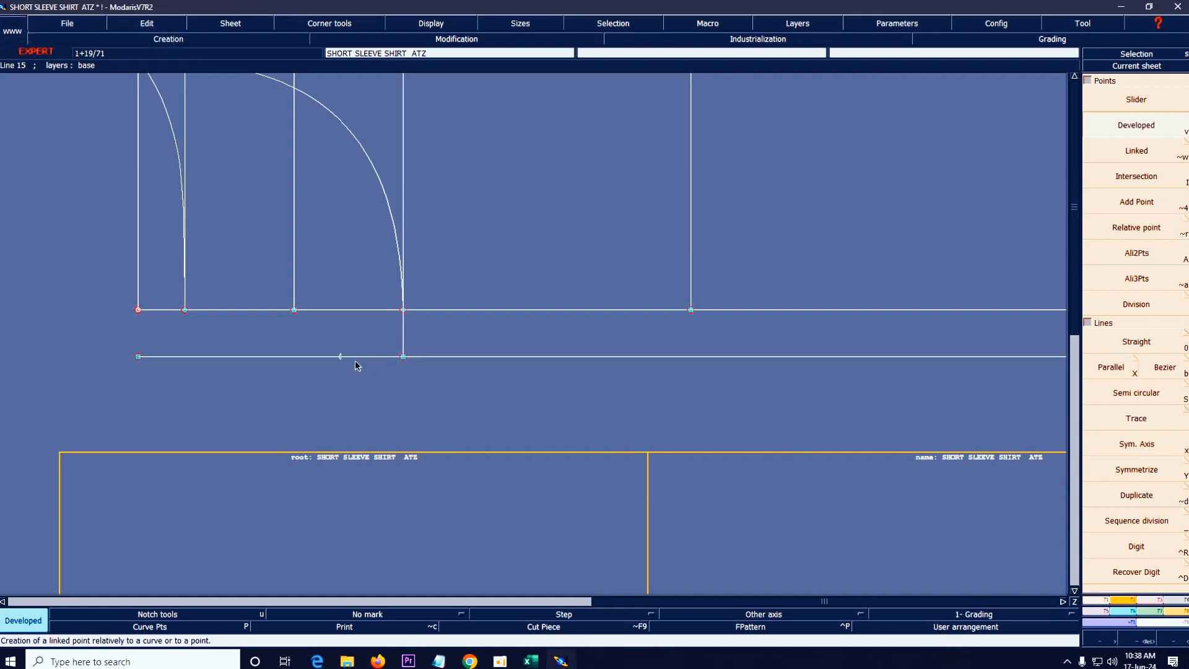
- Insert the developed point into the placket line and delete the line's end point beyond it
{"action": "left_click", "coordinate": [1150, 604]}
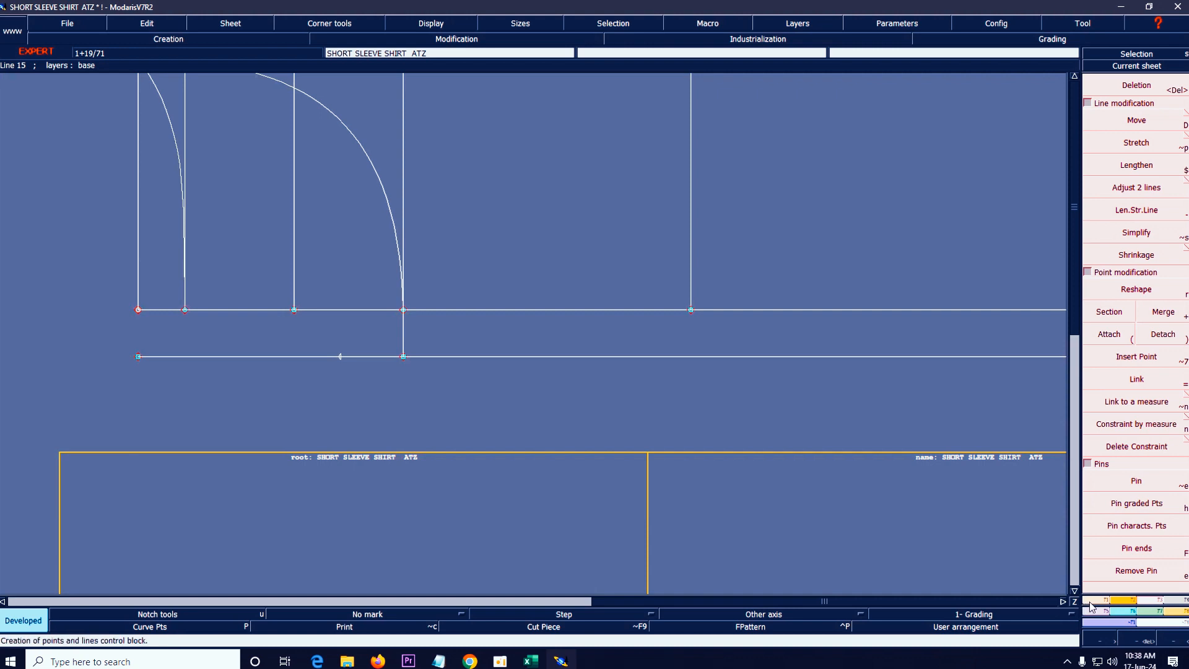
{"action": "left_click", "coordinate": [1091, 606]}
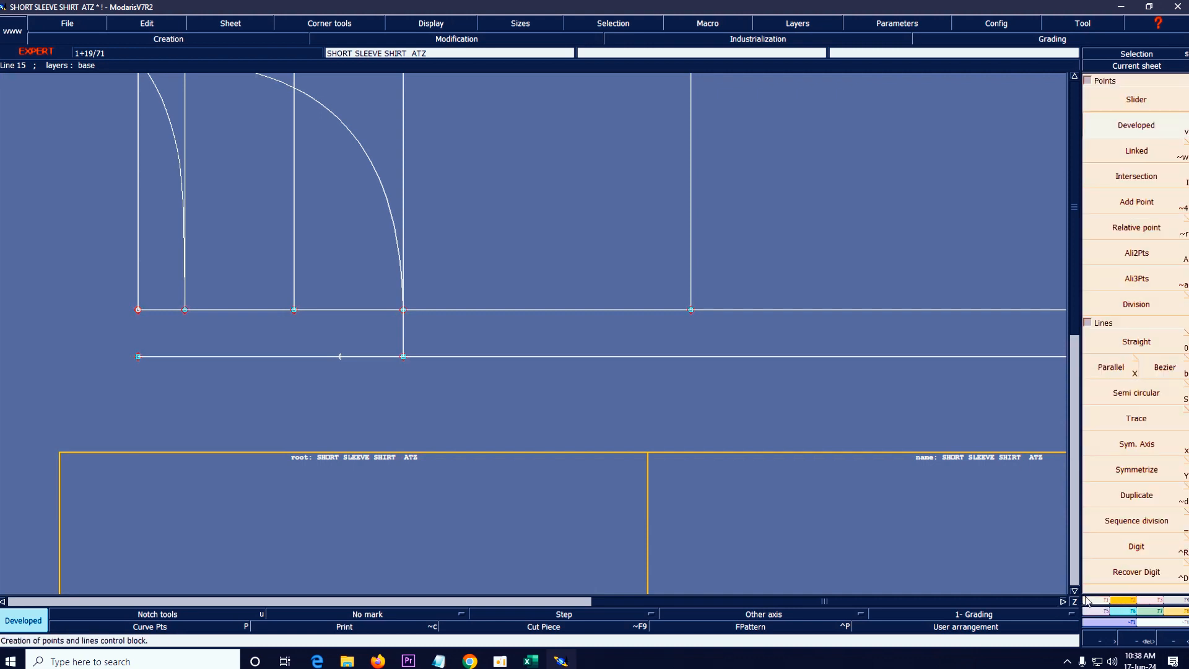
{"action": "left_click", "coordinate": [1125, 184]}
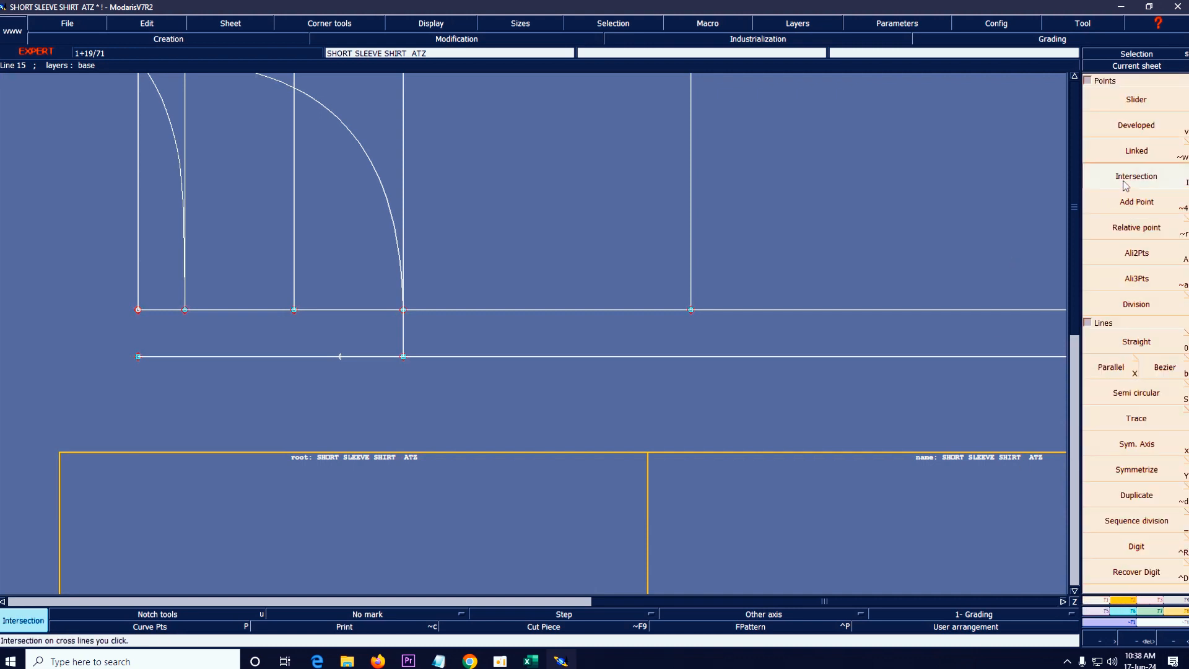
{"action": "left_click", "coordinate": [1145, 610]}
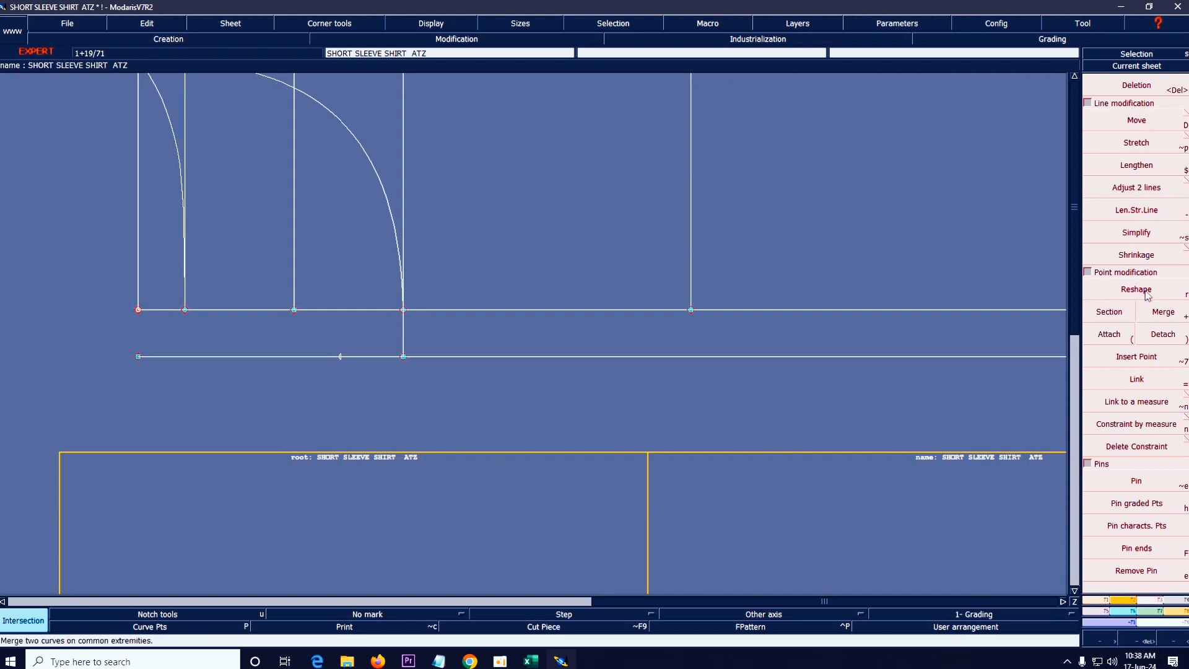
{"action": "left_click", "coordinate": [1137, 356]}
{"action": "left_click", "coordinate": [339, 361]}
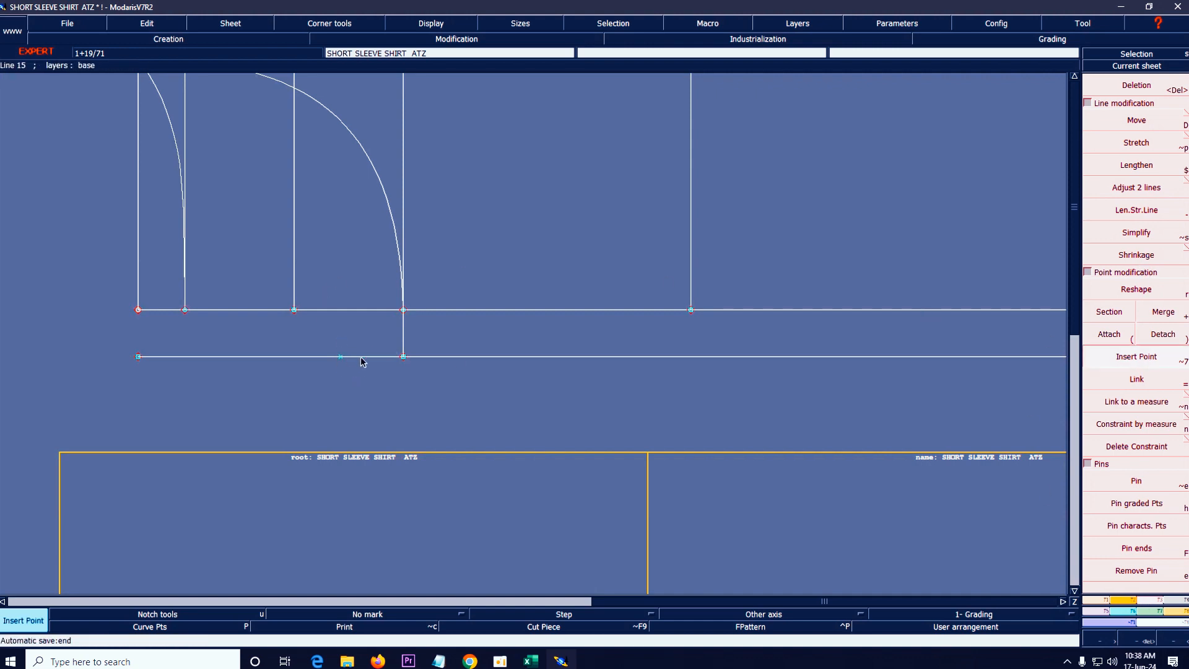
{"action": "key", "text": "Delete"}
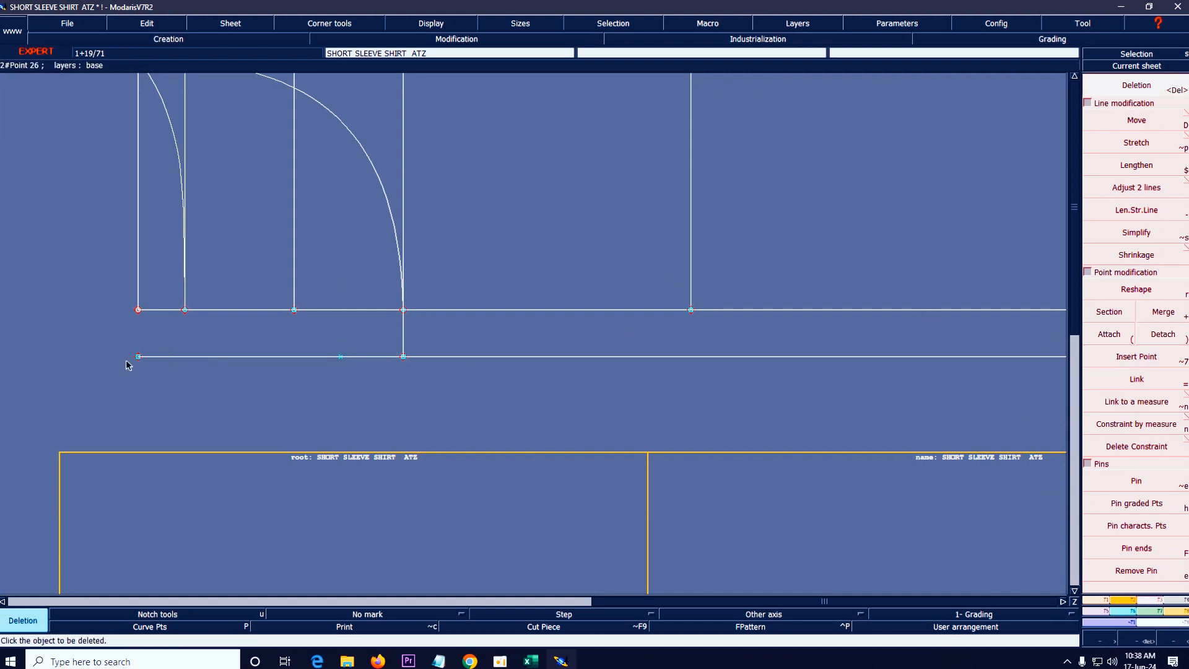
{"action": "left_click", "coordinate": [138, 357]}
- Show the curve handles and enable Curve with constraint and All sizes precision in the parallel and symmetry options
{"action": "key", "text": "Home"}
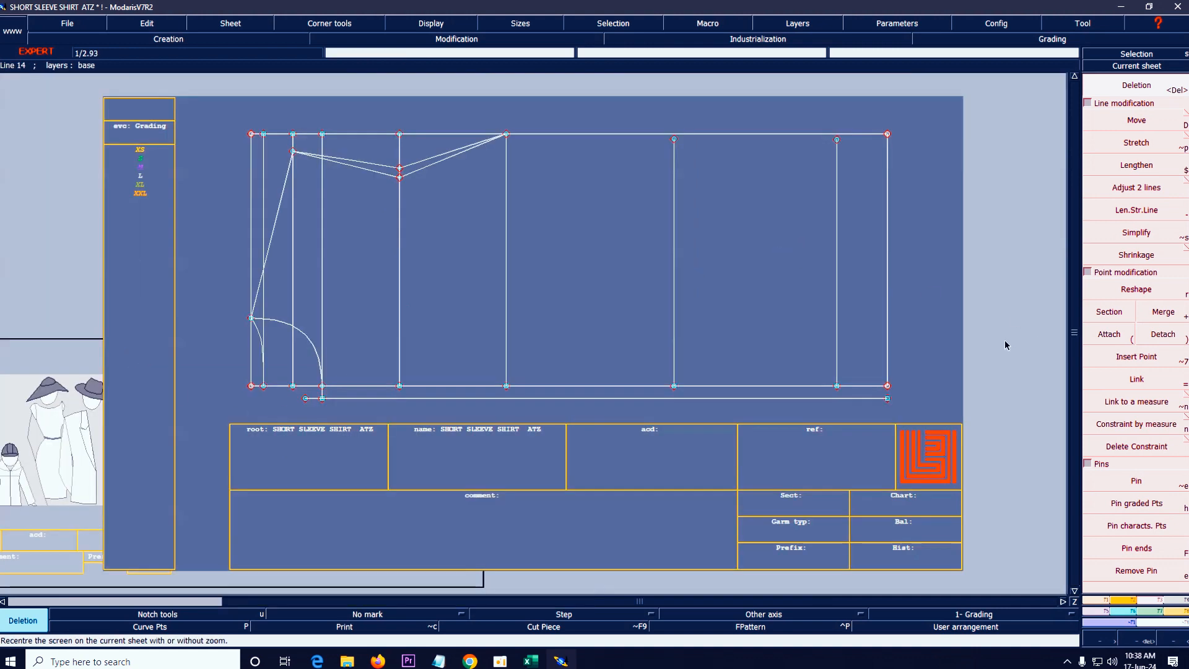
{"action": "key", "text": "Return"}
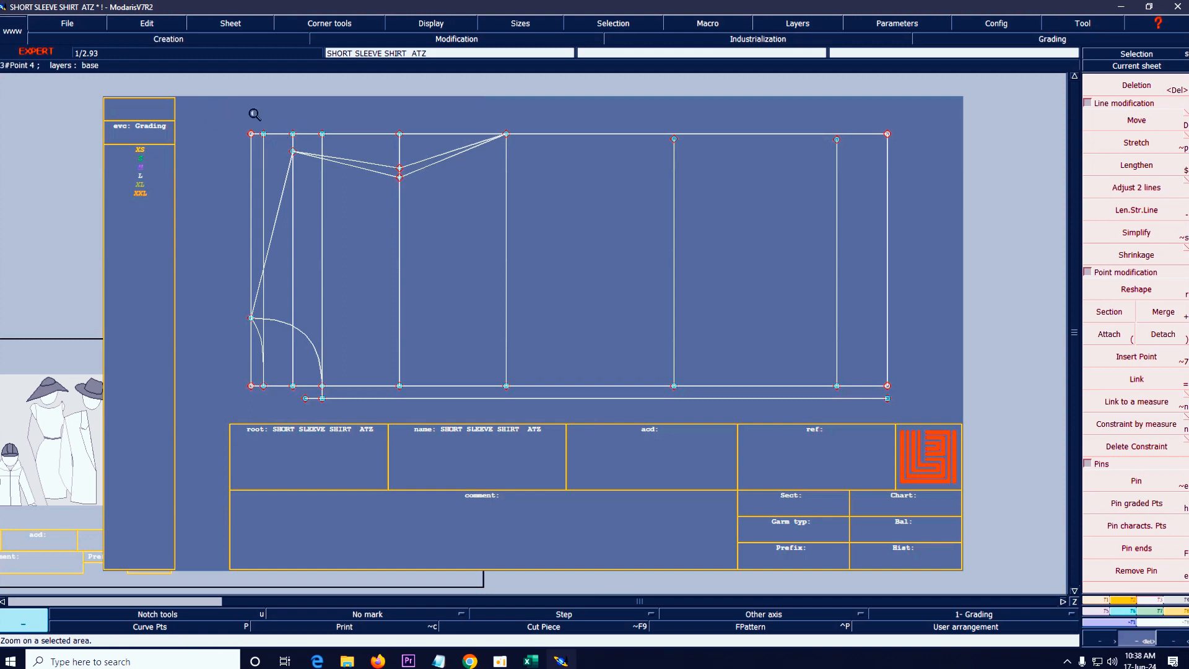
{"action": "left_click_drag", "start_coordinate": [216, 111], "coordinate": [671, 255]}
{"action": "left_click", "coordinate": [423, 25]}
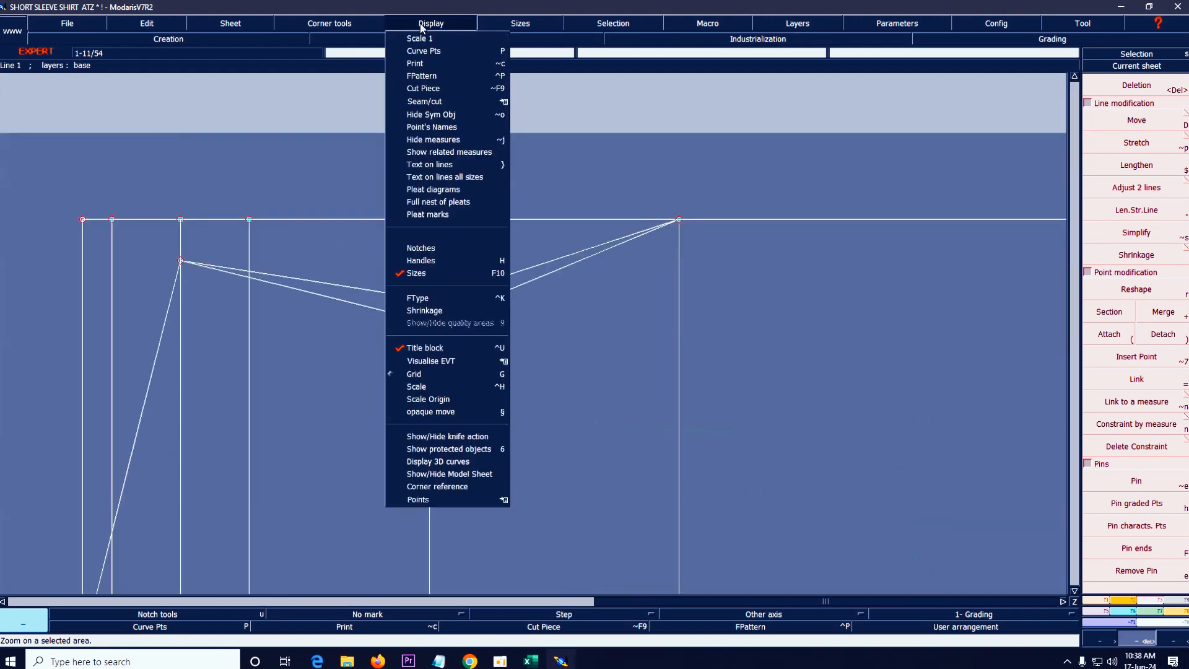
{"action": "left_click", "coordinate": [430, 262]}
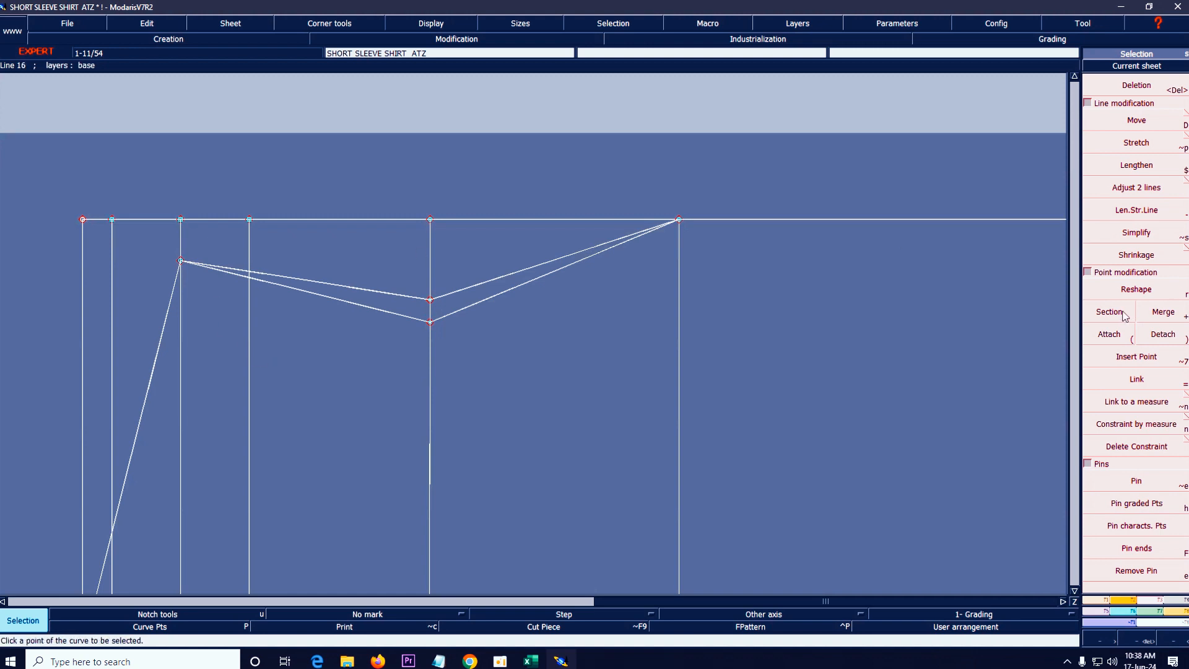
{"action": "left_click", "coordinate": [1100, 598]}
{"action": "left_click", "coordinate": [1115, 367]}
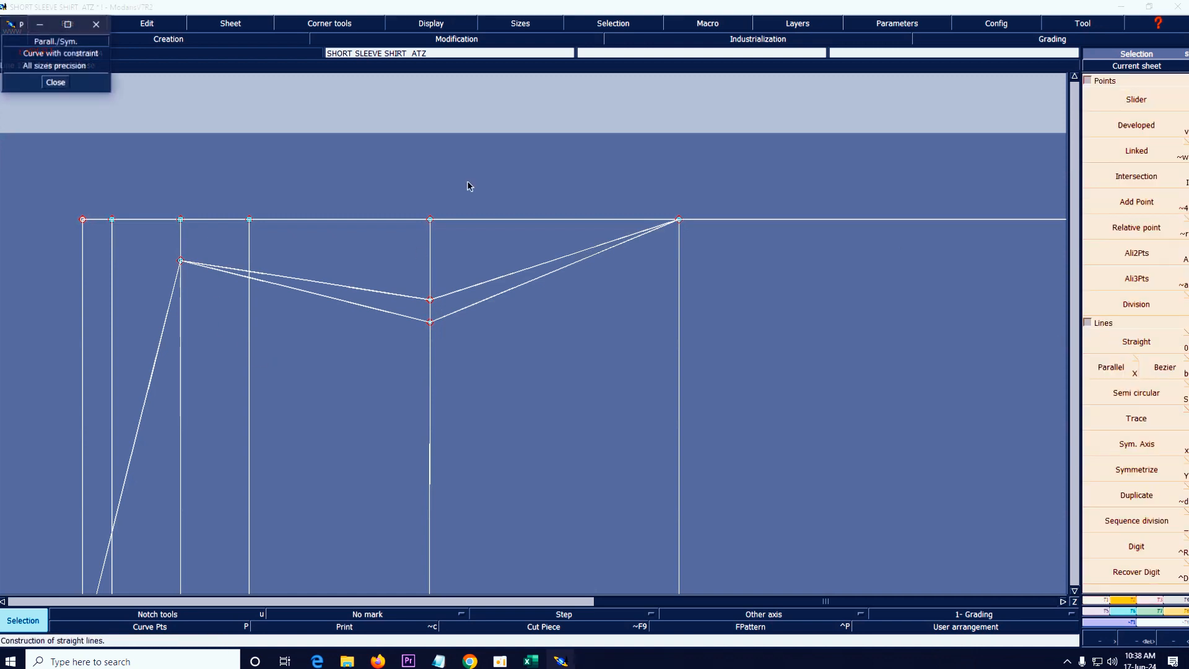
{"action": "left_click", "coordinate": [32, 66]}
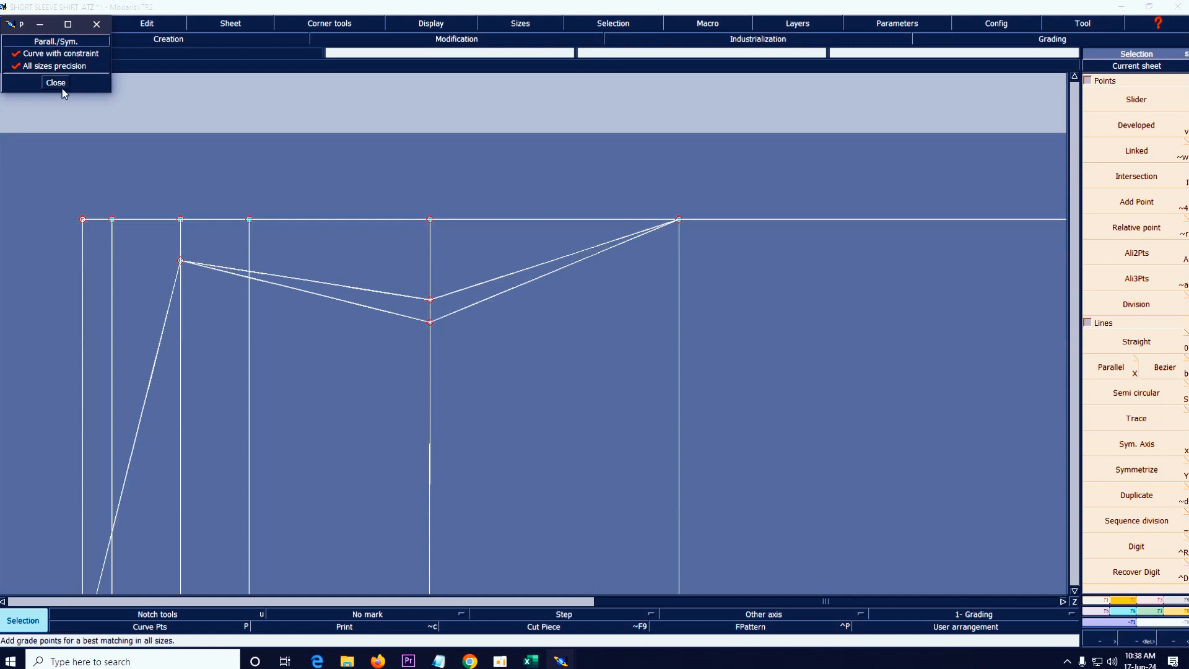
{"action": "left_click", "coordinate": [56, 83]}
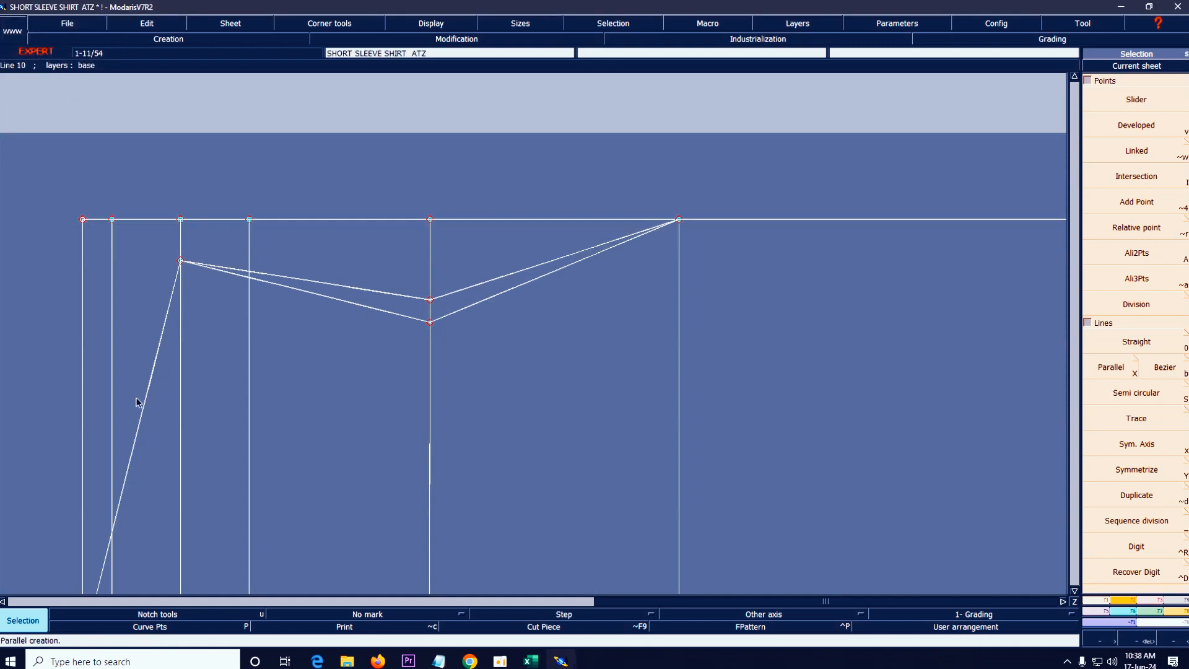
- Create a symmetry axis along the shoulder line from the shoulder tip and symmetrize the deeper armhole line about it
{"action": "key", "text": "x"}
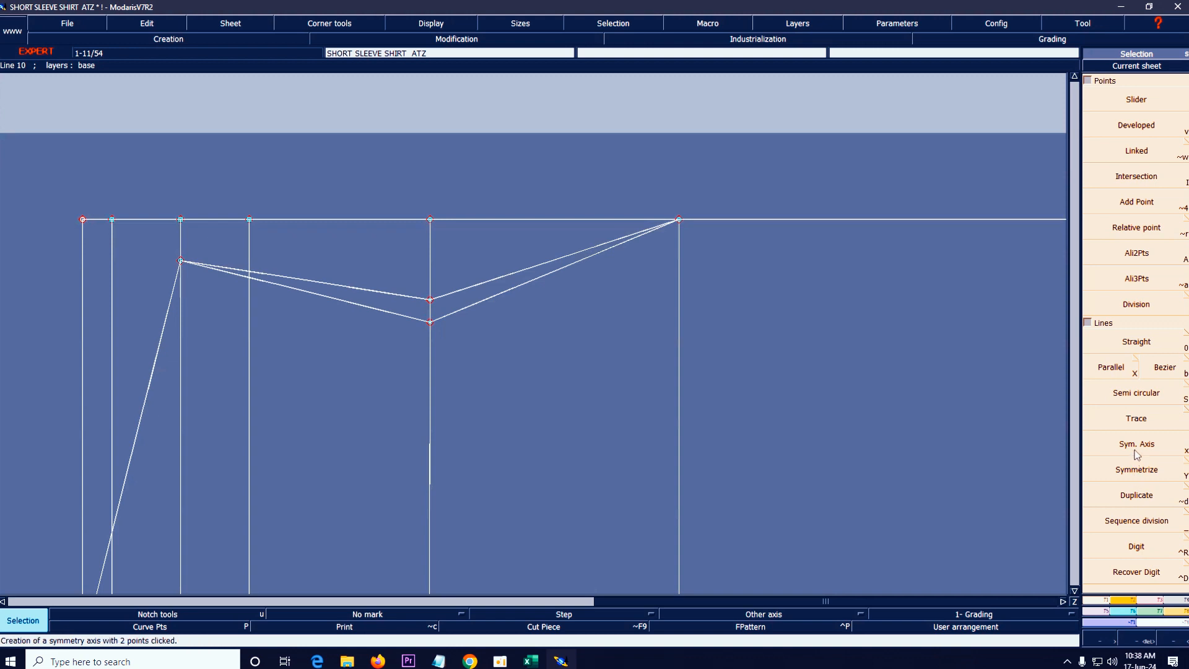
{"action": "left_click", "coordinate": [181, 261]}
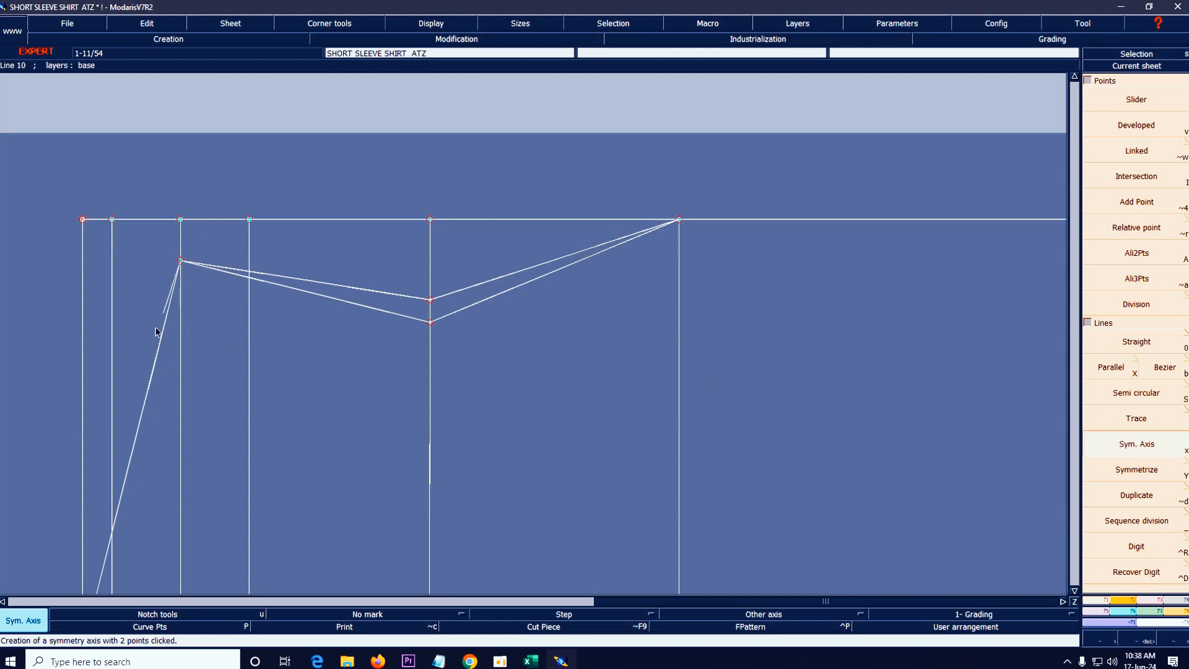
{"action": "left_click", "coordinate": [152, 373]}
{"action": "key", "text": "shift+y"}
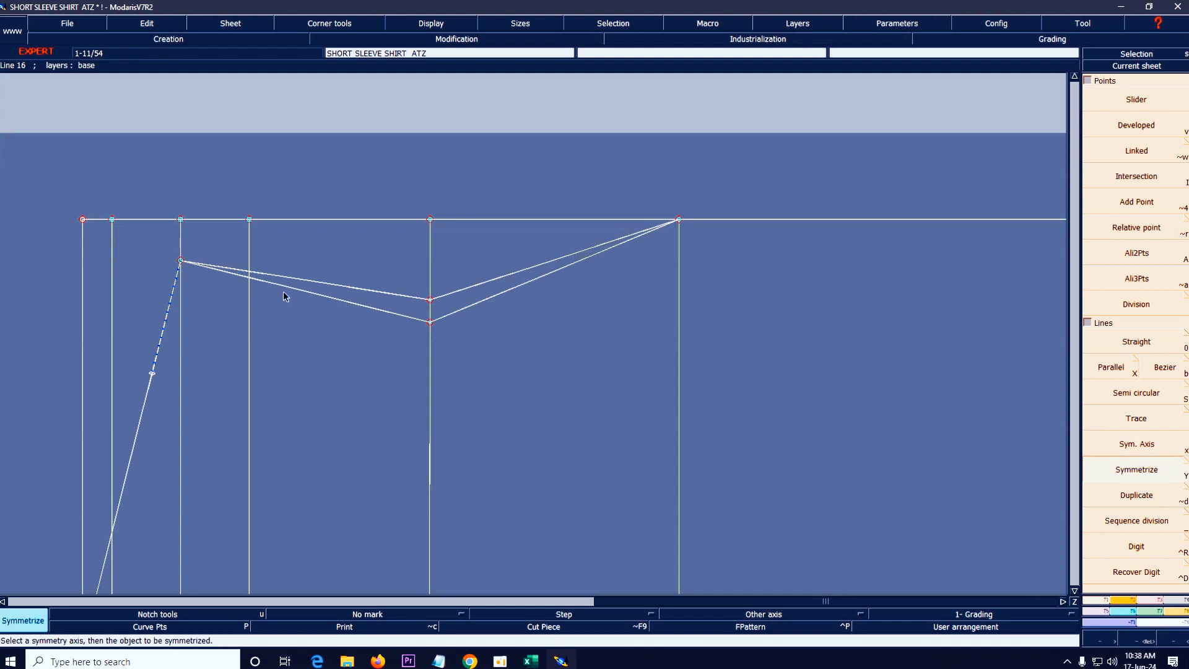
- Reshape the lower segments of both armhole lines into curves running from the mid-armhole points up to the underarm point
{"action": "key", "text": "Home"}
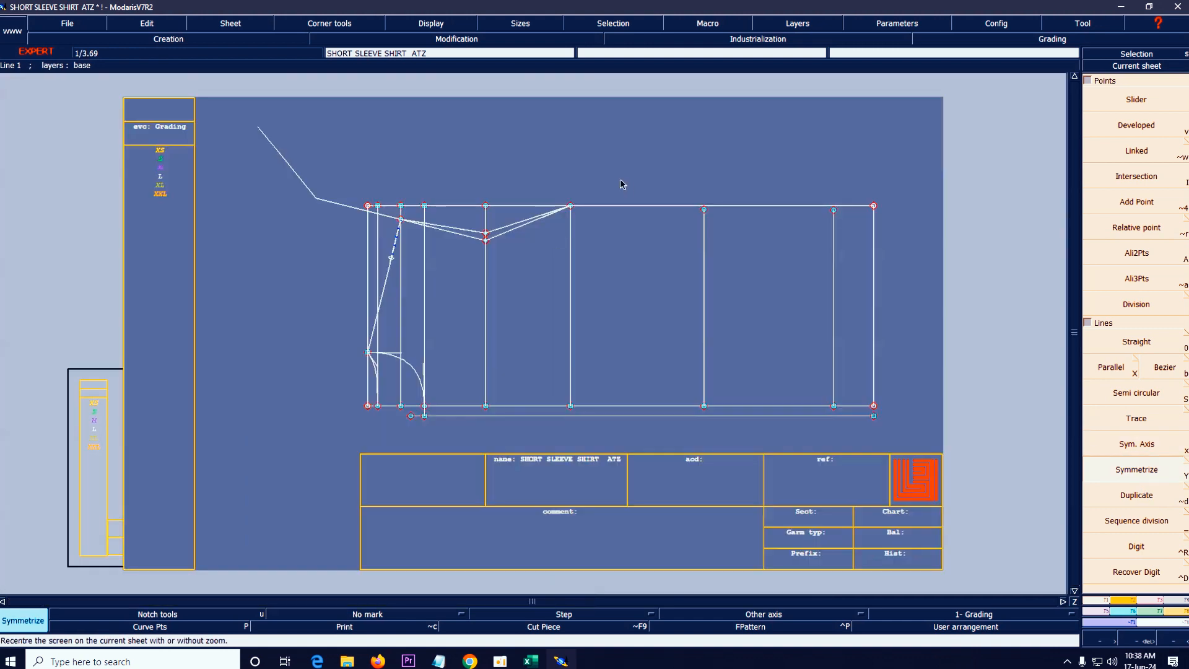
{"action": "key", "text": "Return"}
{"action": "left_click_drag", "start_coordinate": [235, 108], "coordinate": [709, 344]}
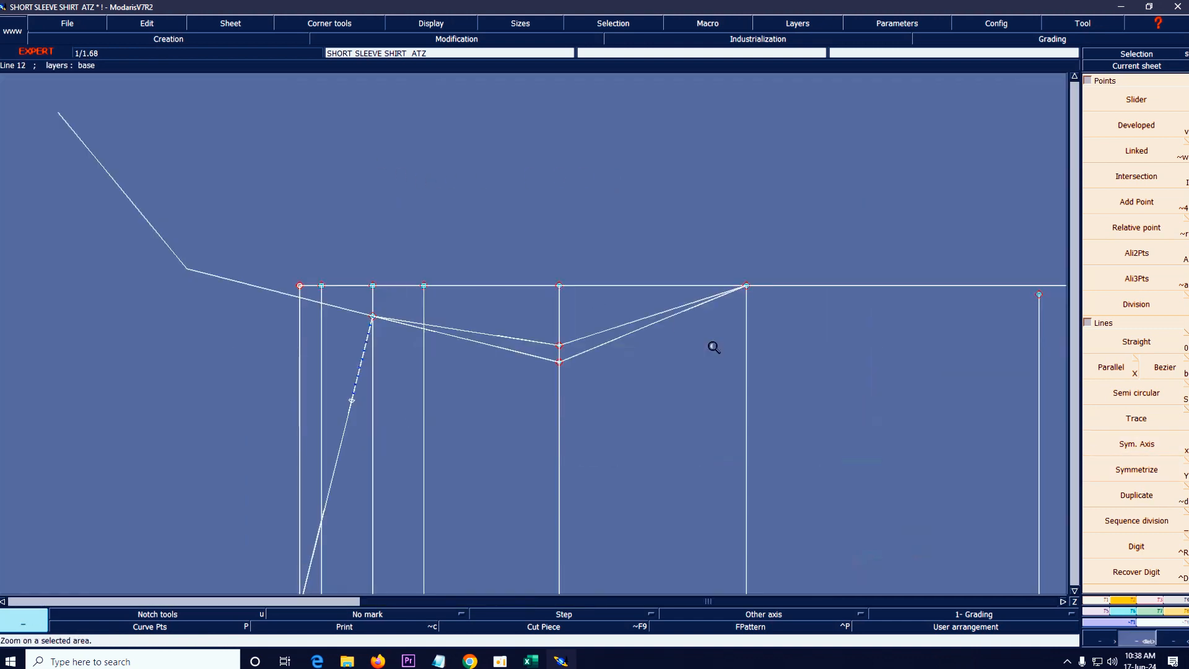
{"action": "left_click", "coordinate": [419, 25]}
{"action": "left_click", "coordinate": [444, 263]}
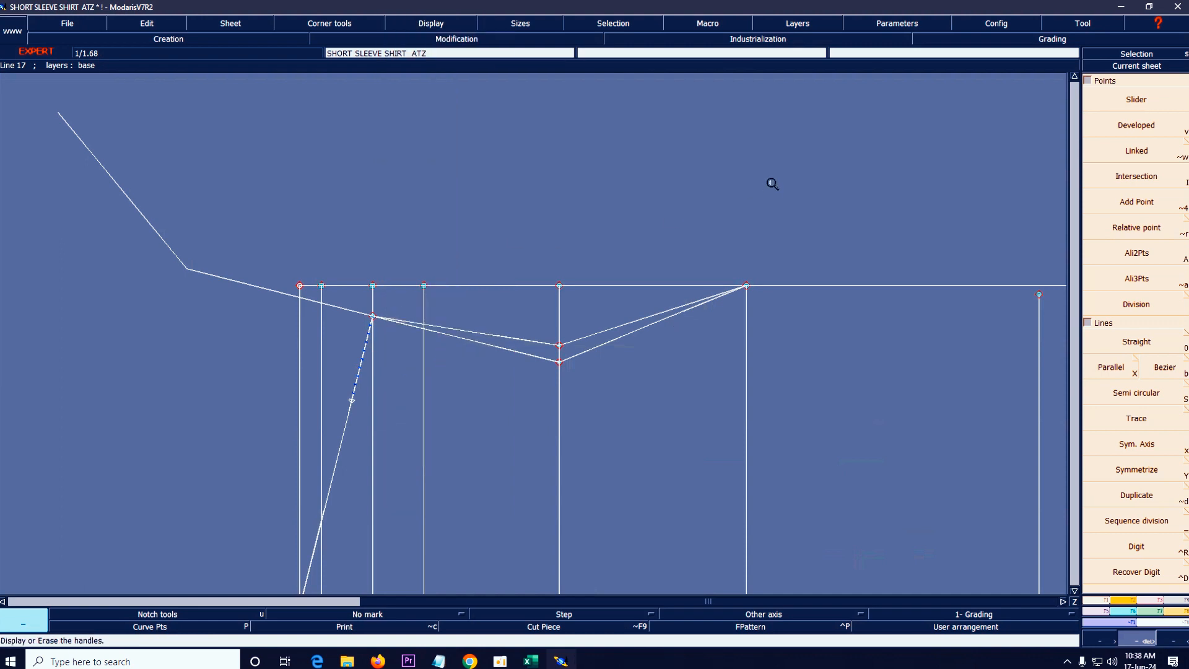
{"action": "left_click", "coordinate": [1153, 600]}
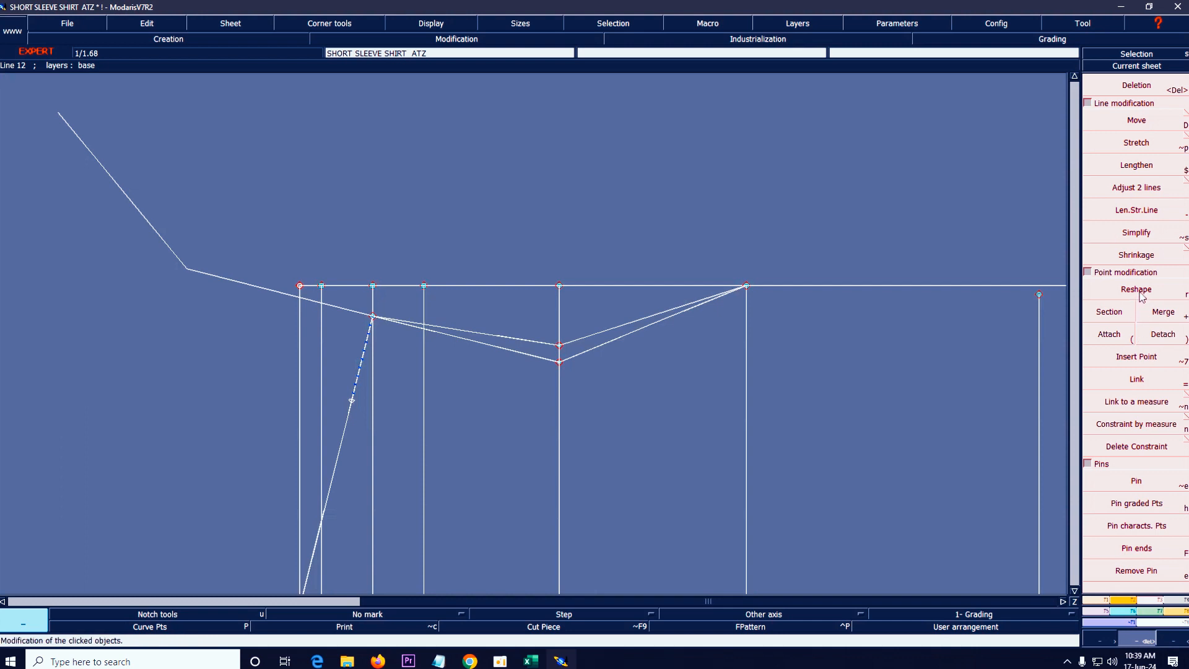
{"action": "key", "text": "r"}
{"action": "left_click_drag", "start_coordinate": [584, 353], "coordinate": [672, 379]}
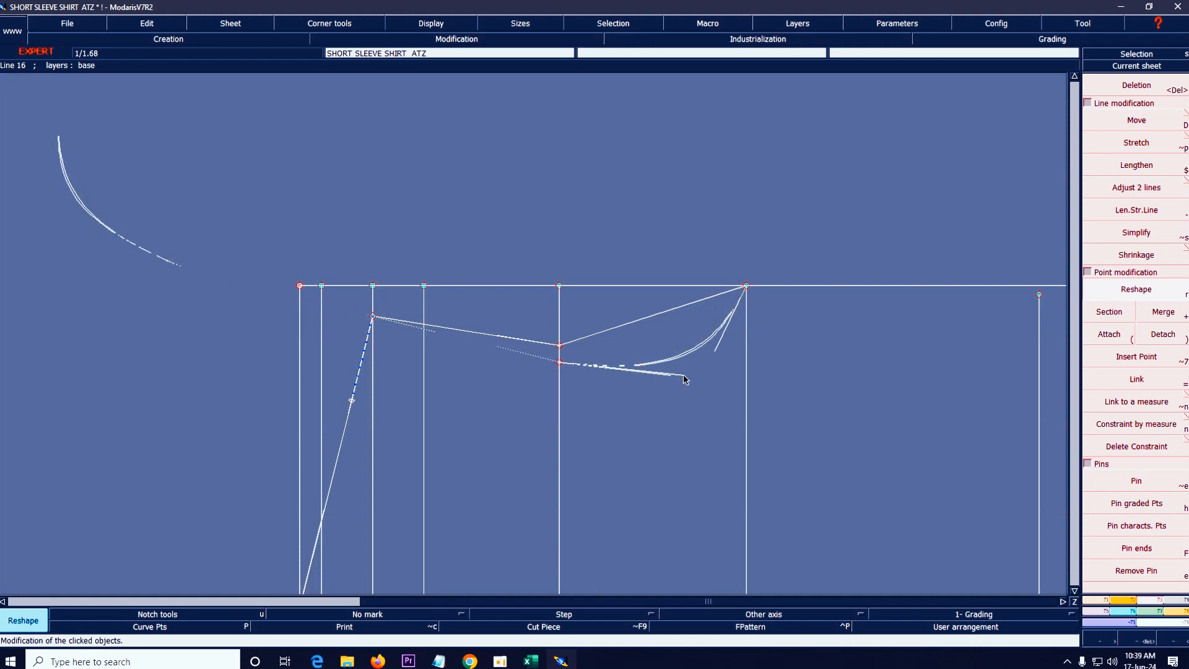
{"action": "left_click_drag", "start_coordinate": [625, 338], "coordinate": [711, 391]}
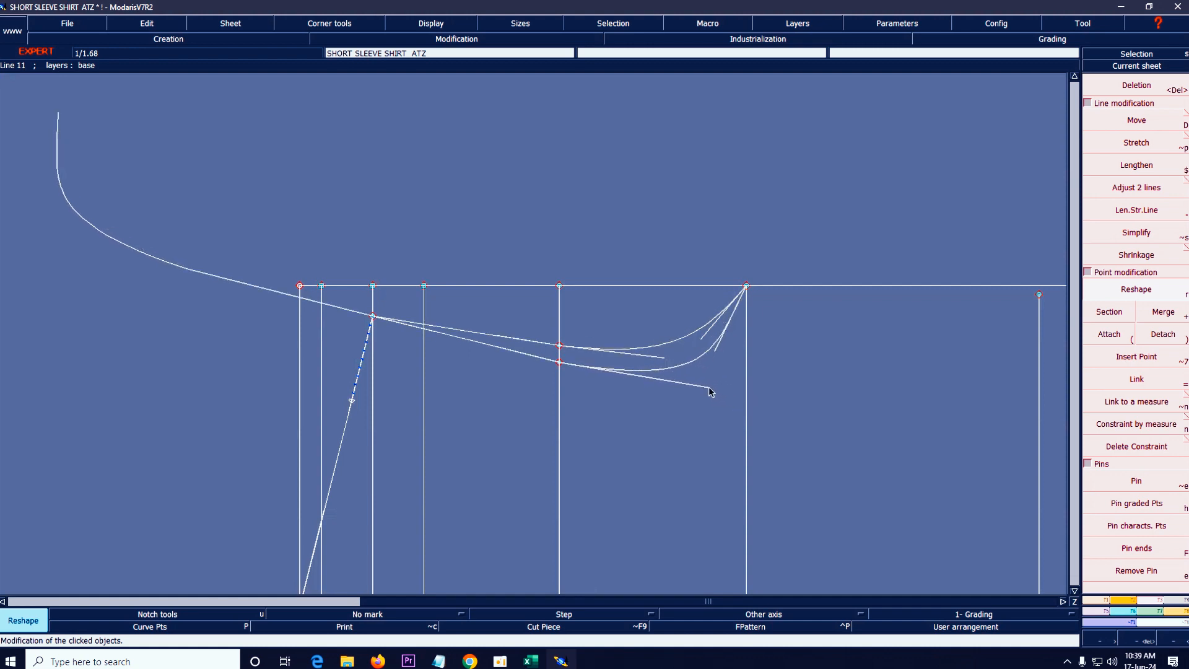
{"action": "left_click_drag", "start_coordinate": [716, 351], "coordinate": [735, 366]}
{"action": "left_click", "coordinate": [701, 338]}
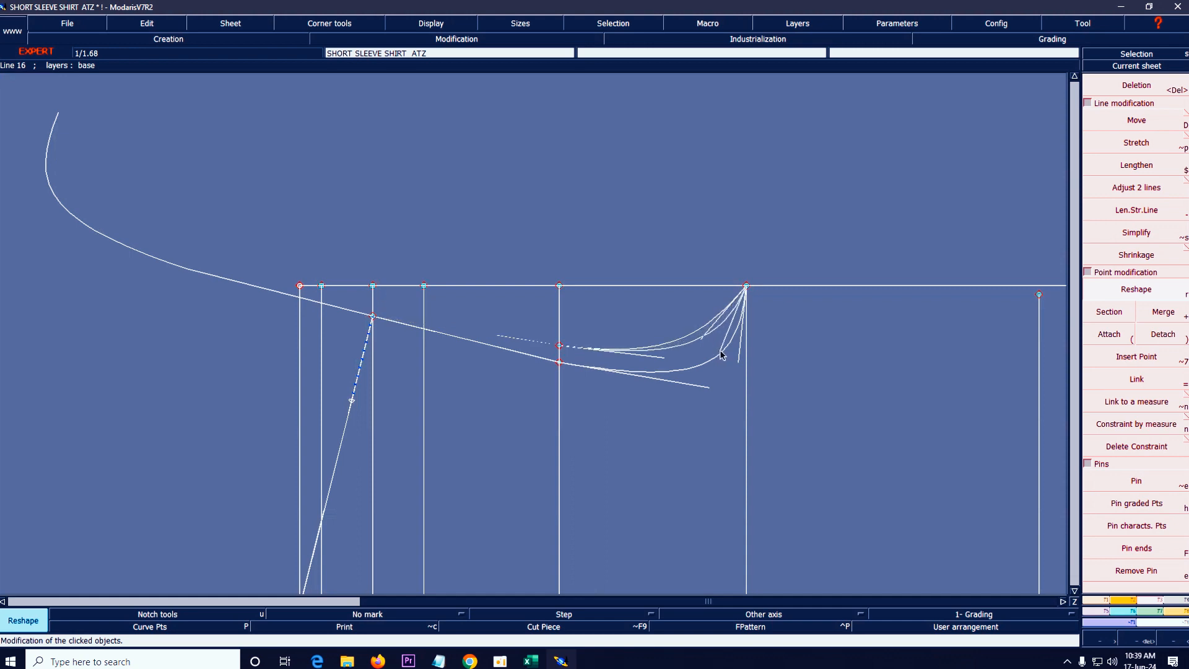
{"action": "left_click", "coordinate": [721, 361]}
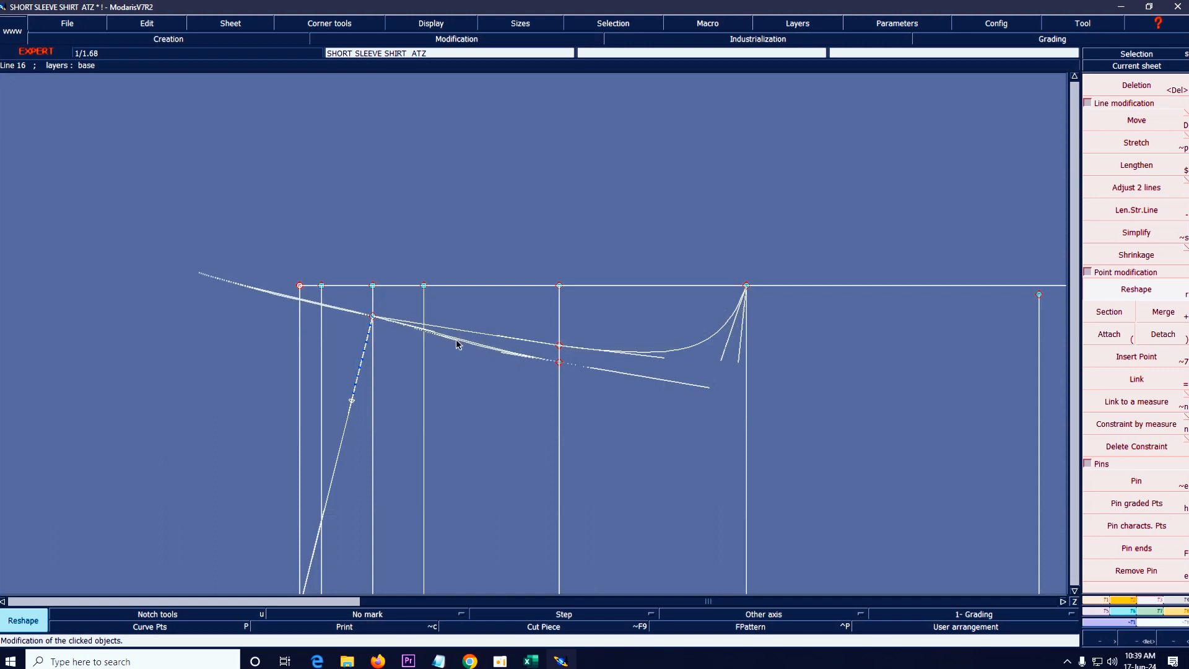
- Shorten the mid-armhole tangent handles of both armhole curves to smooth the bend towards the underarm point
{"action": "left_click", "coordinate": [706, 390]}
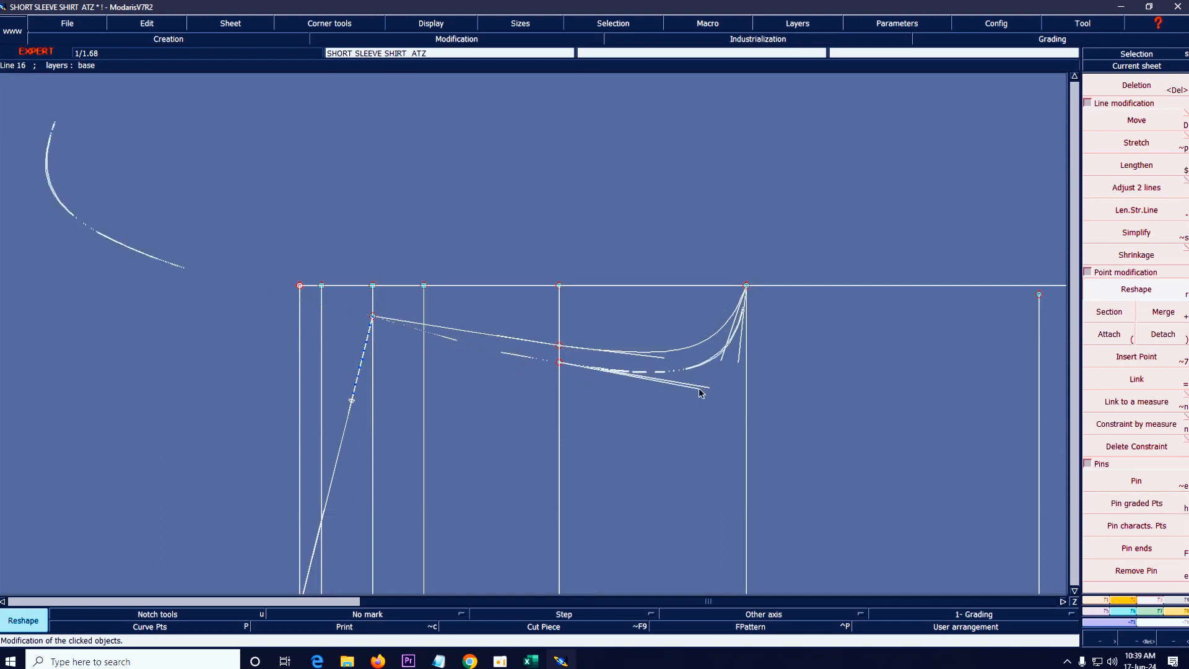
{"action": "left_click", "coordinate": [688, 386]}
{"action": "left_click", "coordinate": [655, 360]}
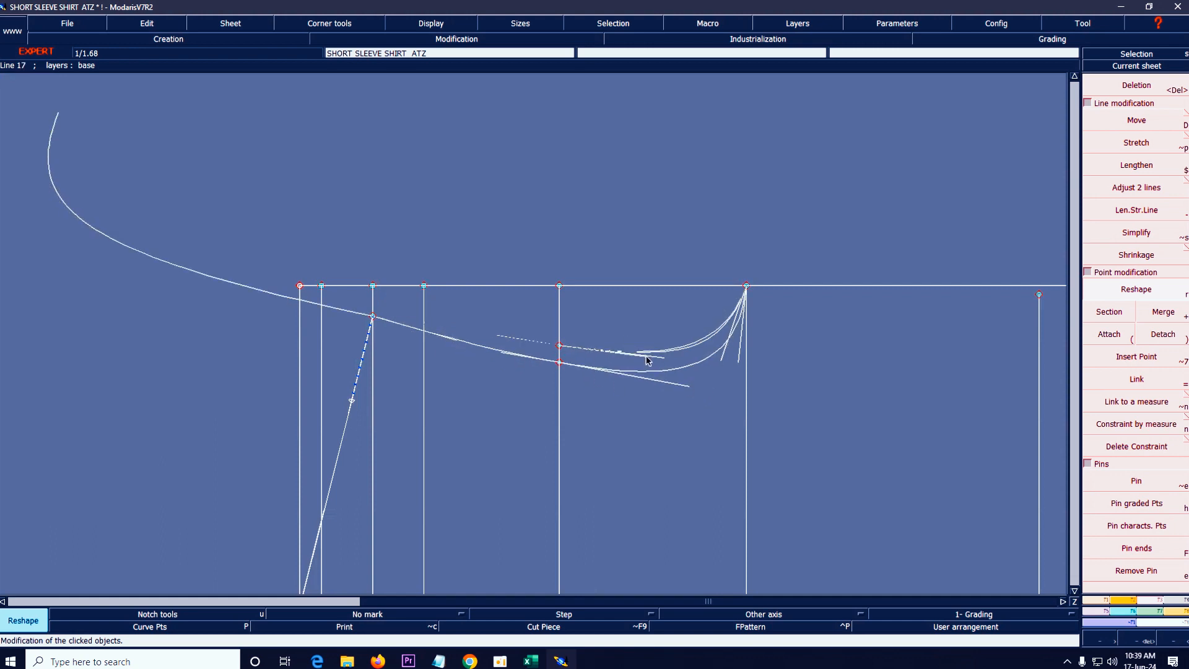
{"action": "left_click", "coordinate": [644, 355]}
{"action": "left_click", "coordinate": [644, 356]}
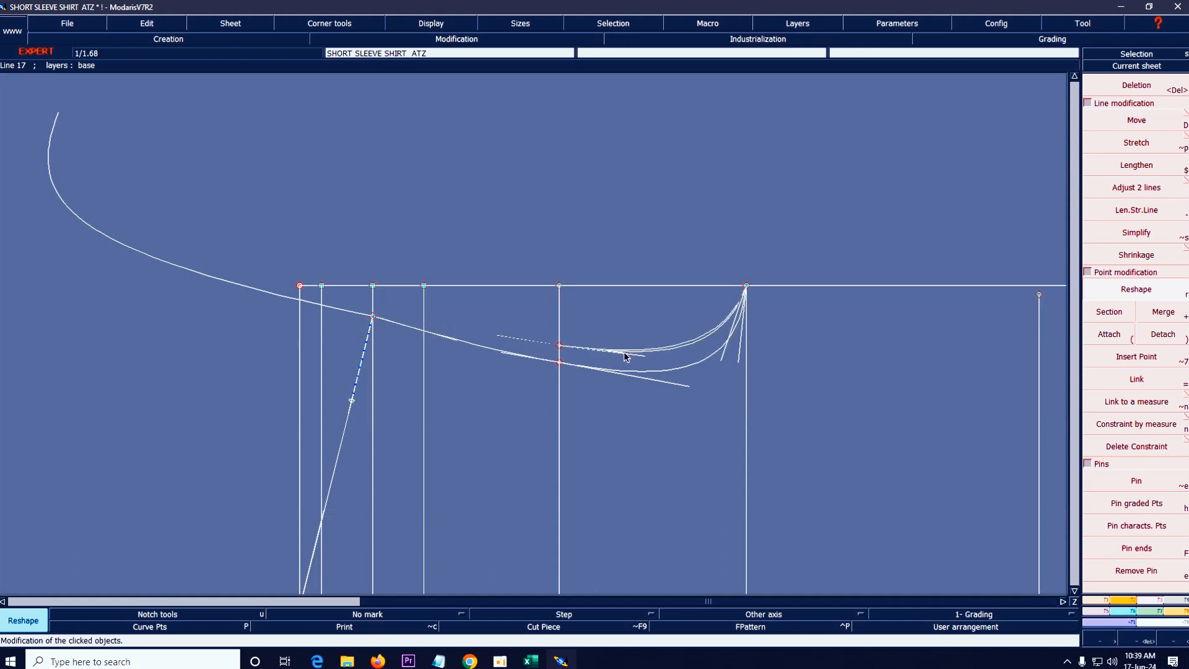
{"action": "left_click", "coordinate": [630, 355]}
{"action": "left_click", "coordinate": [683, 386]}
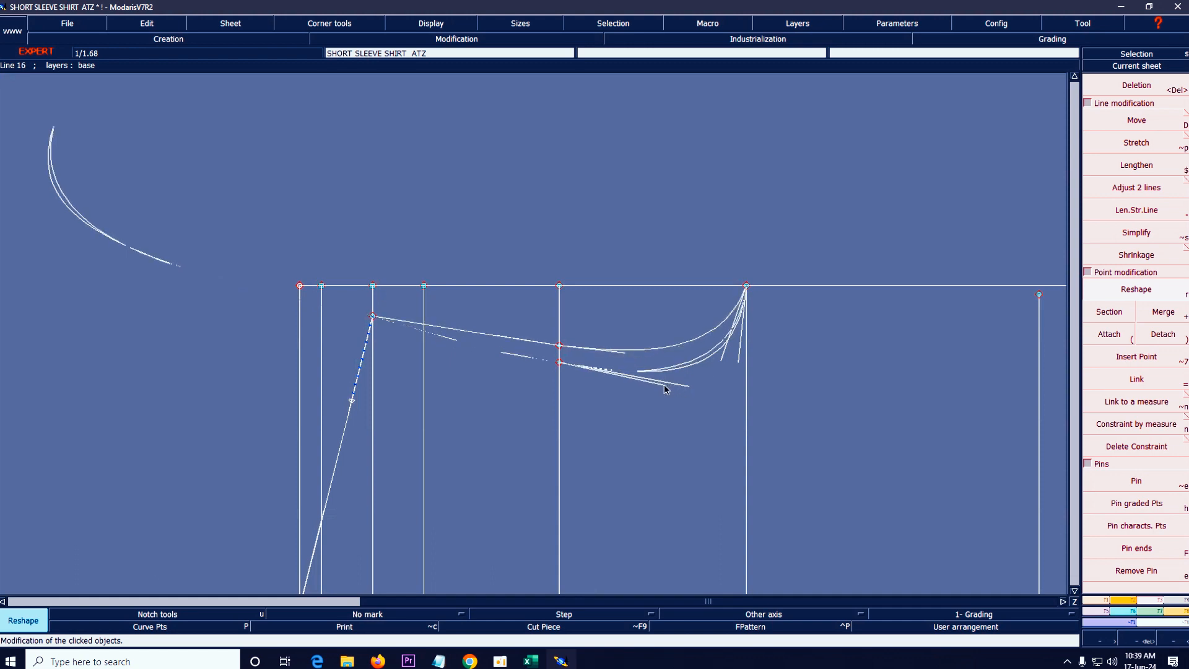
{"action": "left_click", "coordinate": [664, 385]}
{"action": "left_click", "coordinate": [663, 386]}
{"action": "left_click", "coordinate": [660, 382]}
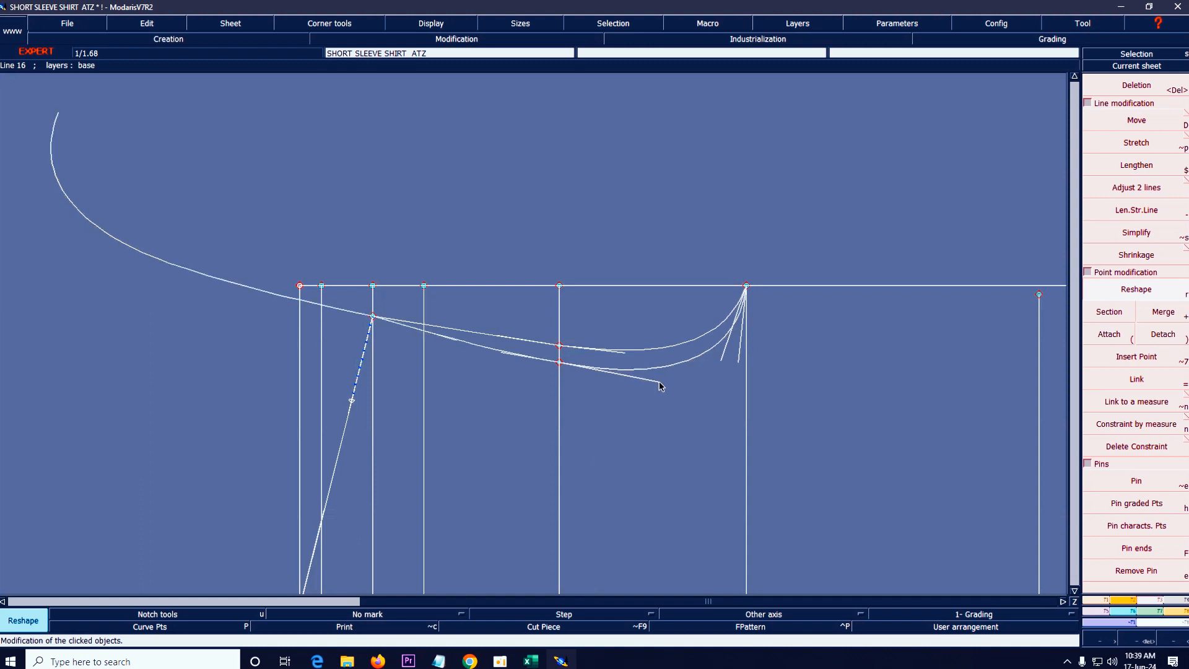
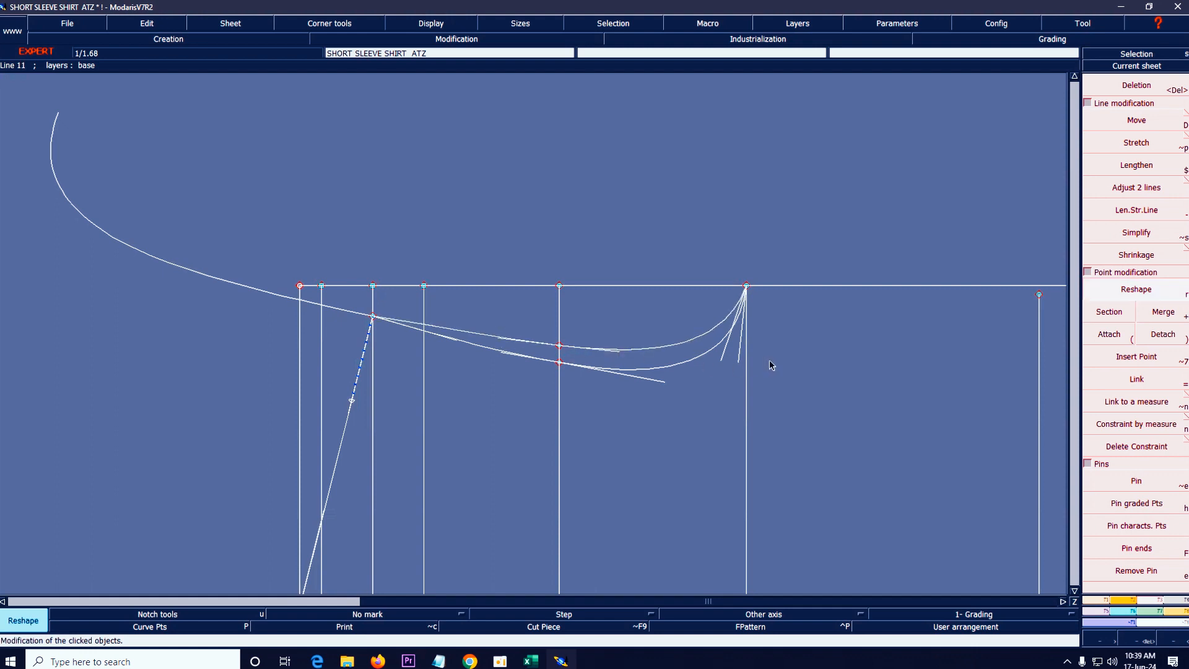
- Hide the curve handles on the full pattern sheet
{"action": "key", "text": "Home"}
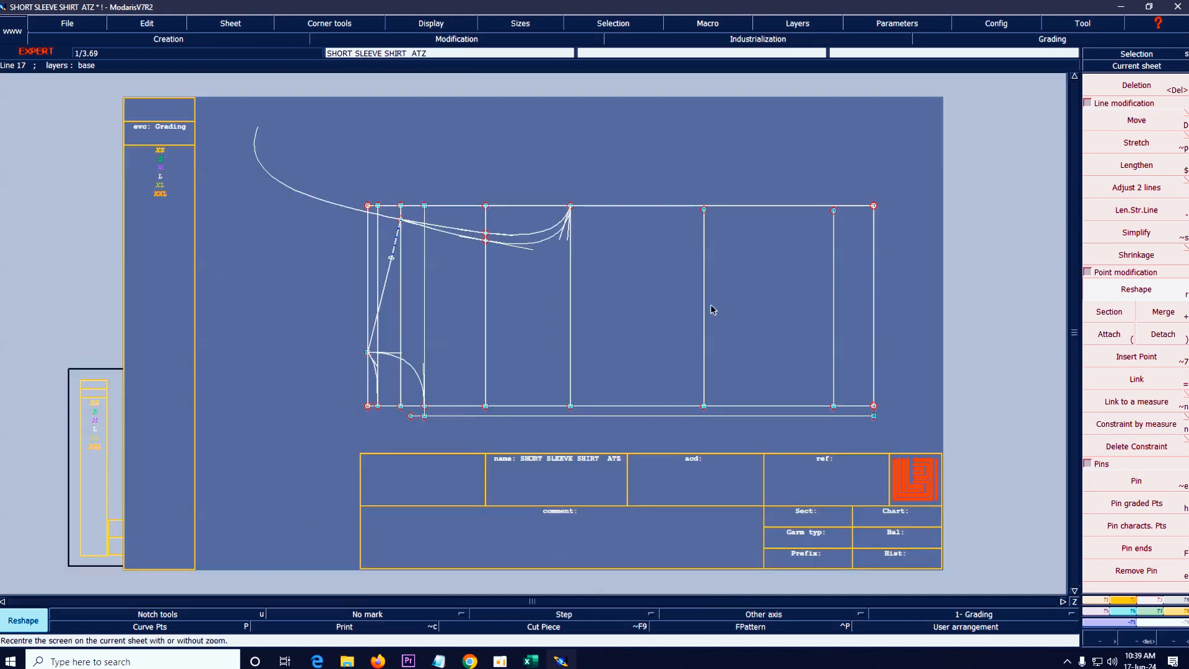
{"action": "left_click", "coordinate": [457, 26]}
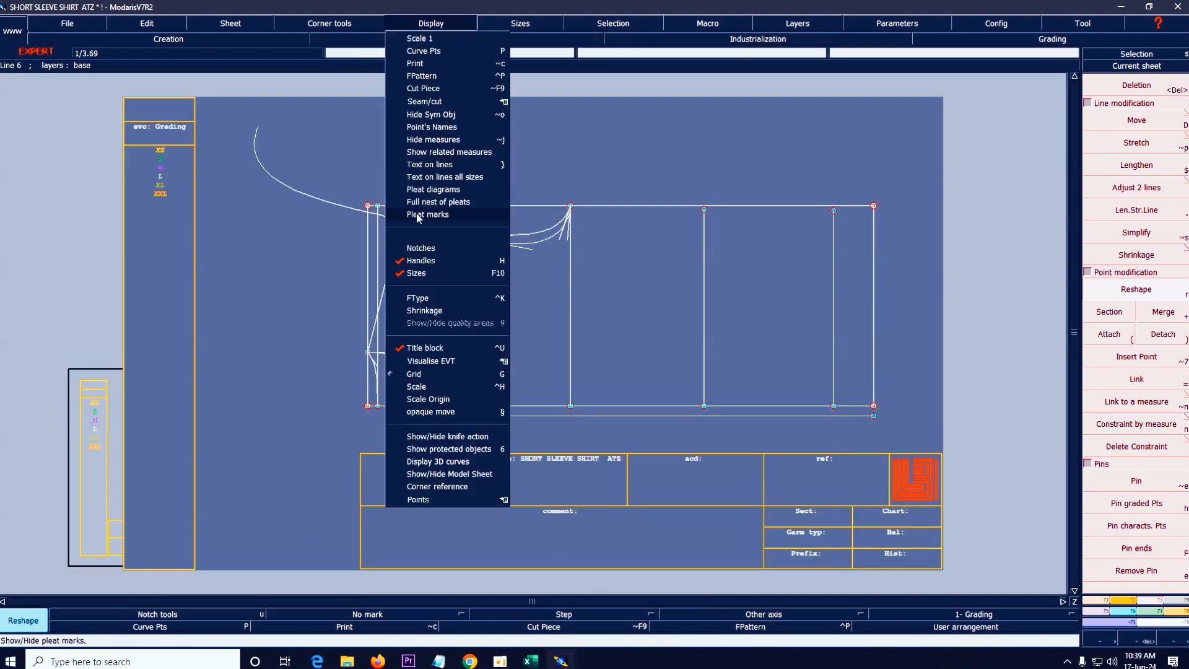
{"action": "left_click", "coordinate": [423, 260]}
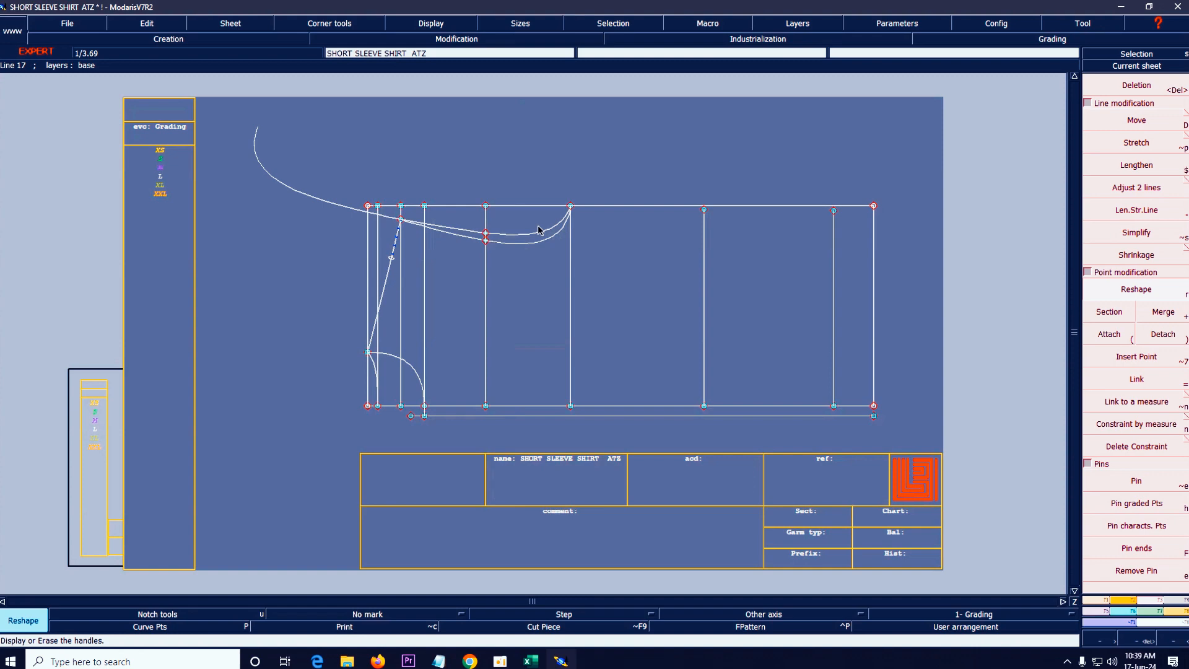
- Delete the mirrored armhole curve that extends beyond the shoulder tip
{"action": "key", "text": "Return"}
{"action": "left_click_drag", "start_coordinate": [216, 125], "coordinate": [839, 501]}
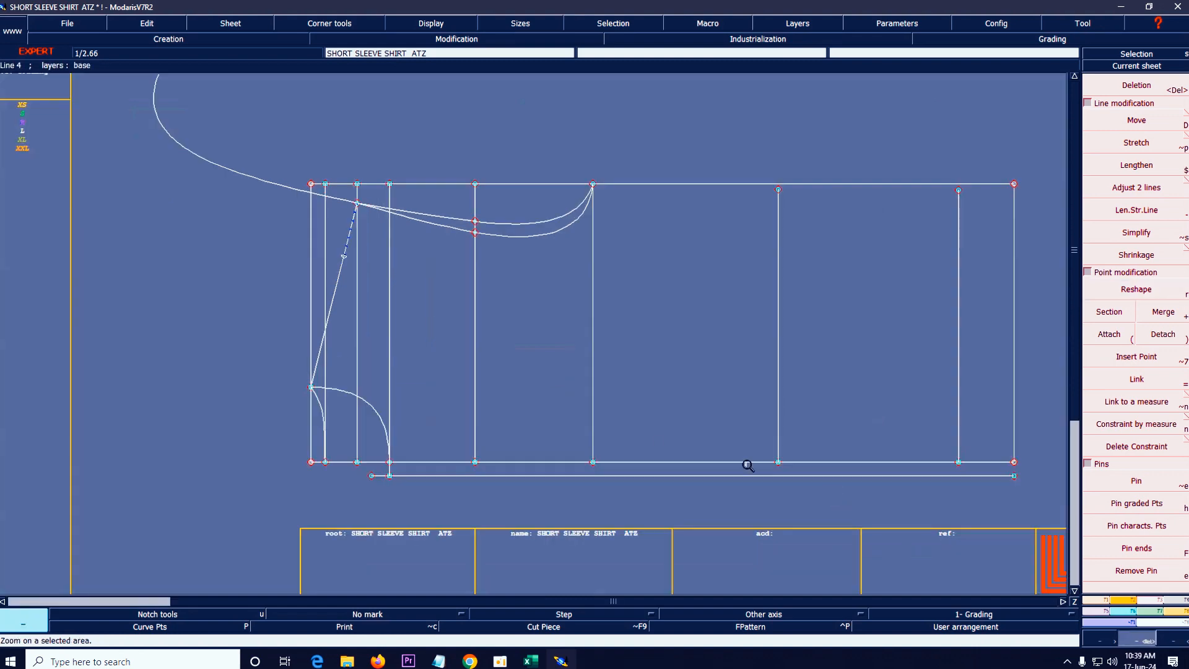
{"action": "key", "text": "Delete"}
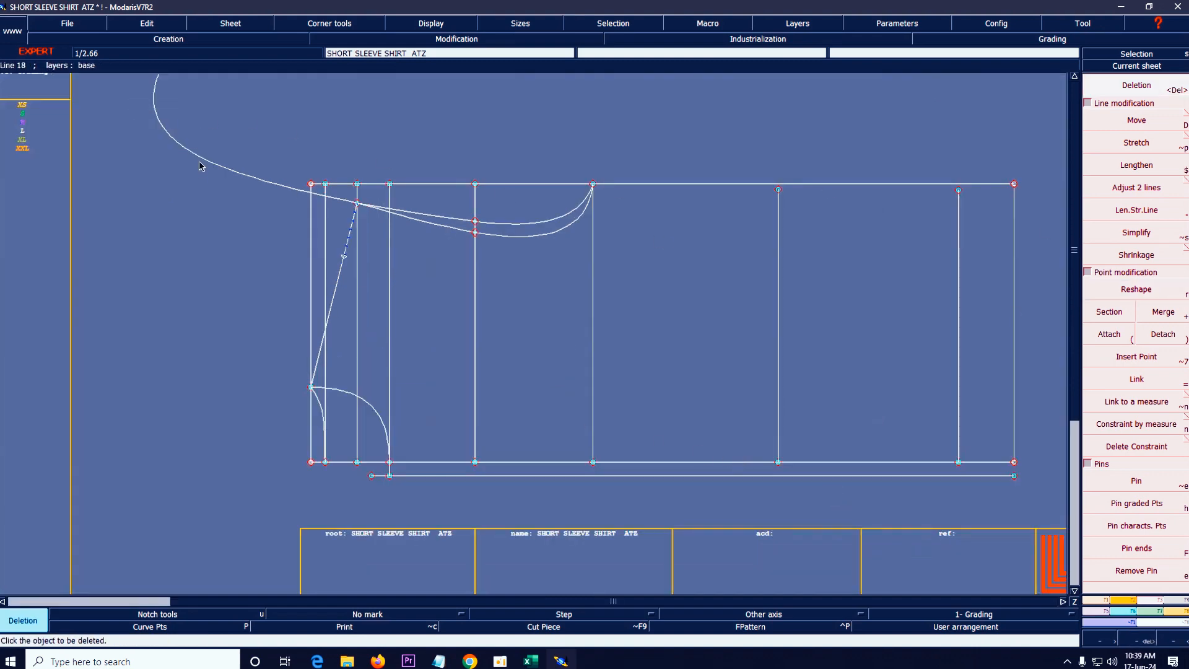
{"action": "left_click", "coordinate": [199, 166]}
{"action": "left_click", "coordinate": [1141, 385]}
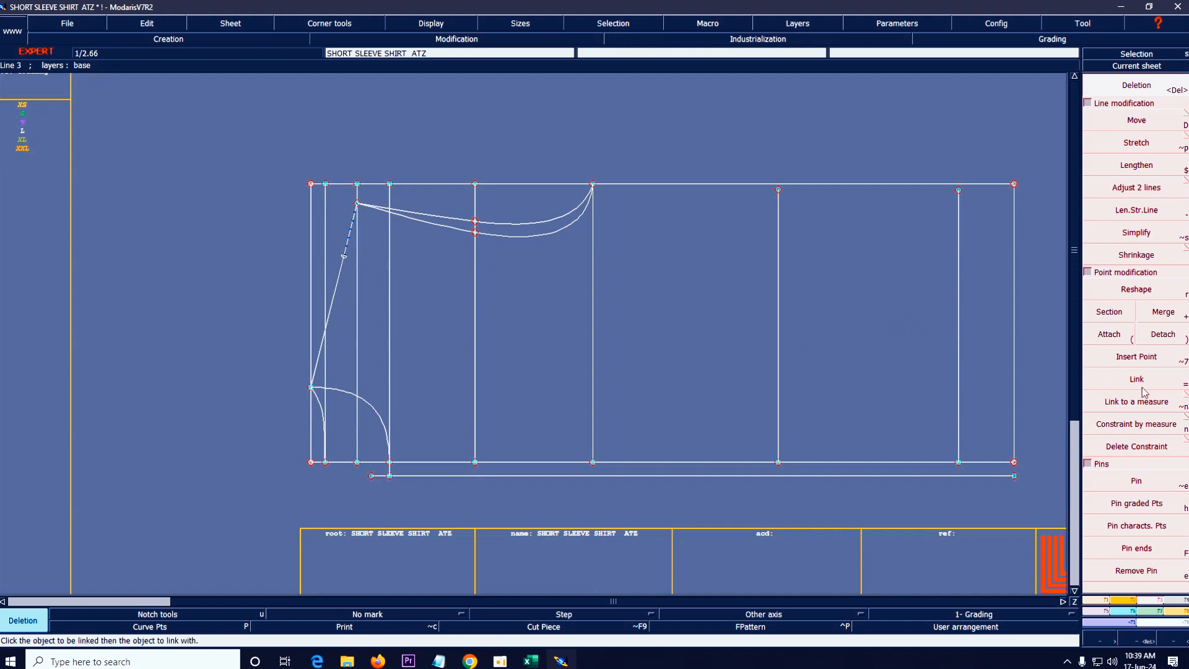
{"action": "left_click", "coordinate": [240, 28]}
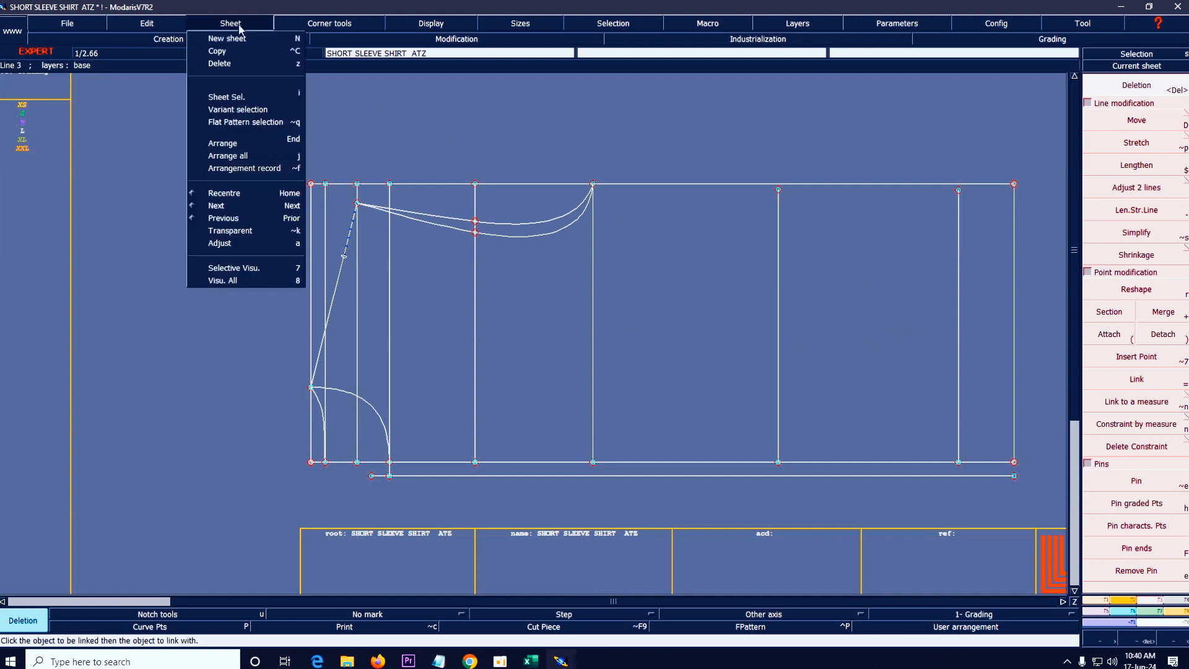
{"action": "mouse_move", "coordinate": [330, 28]}
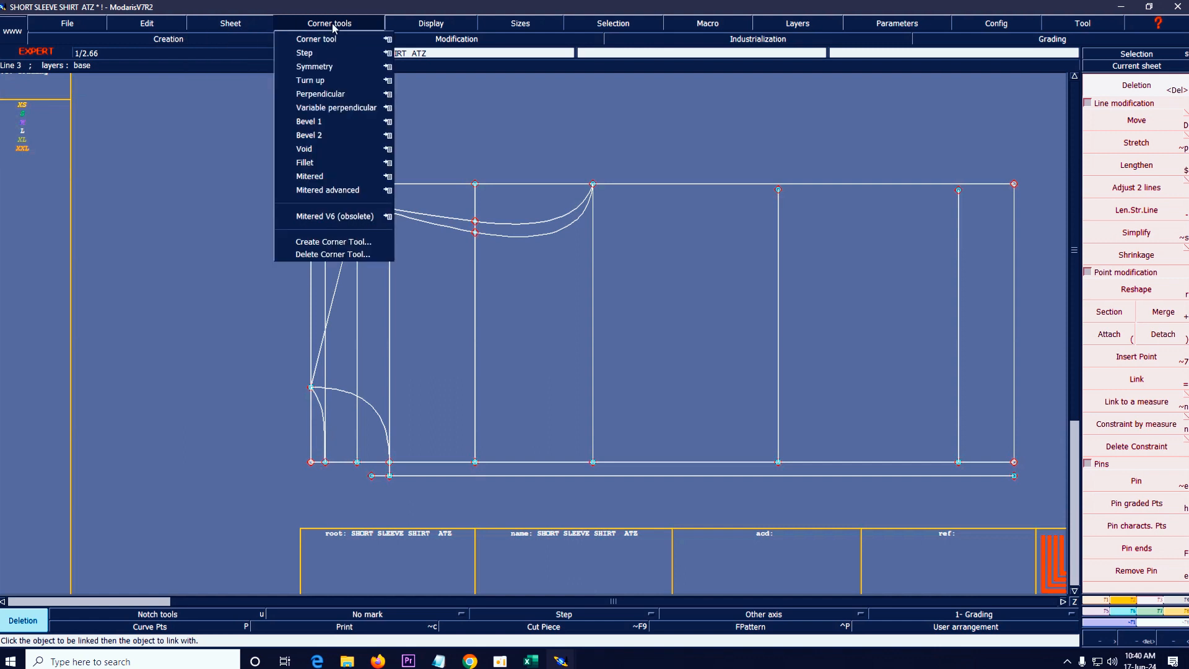
{"action": "mouse_move", "coordinate": [167, 23]}
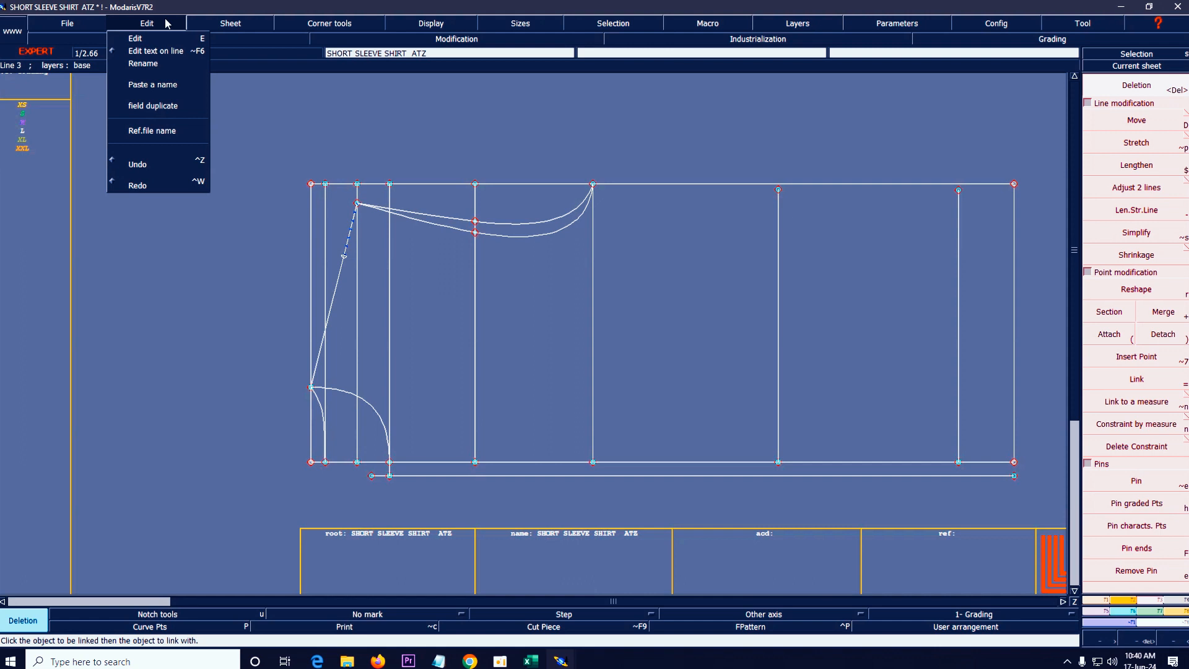
{"action": "mouse_move", "coordinate": [232, 26]}
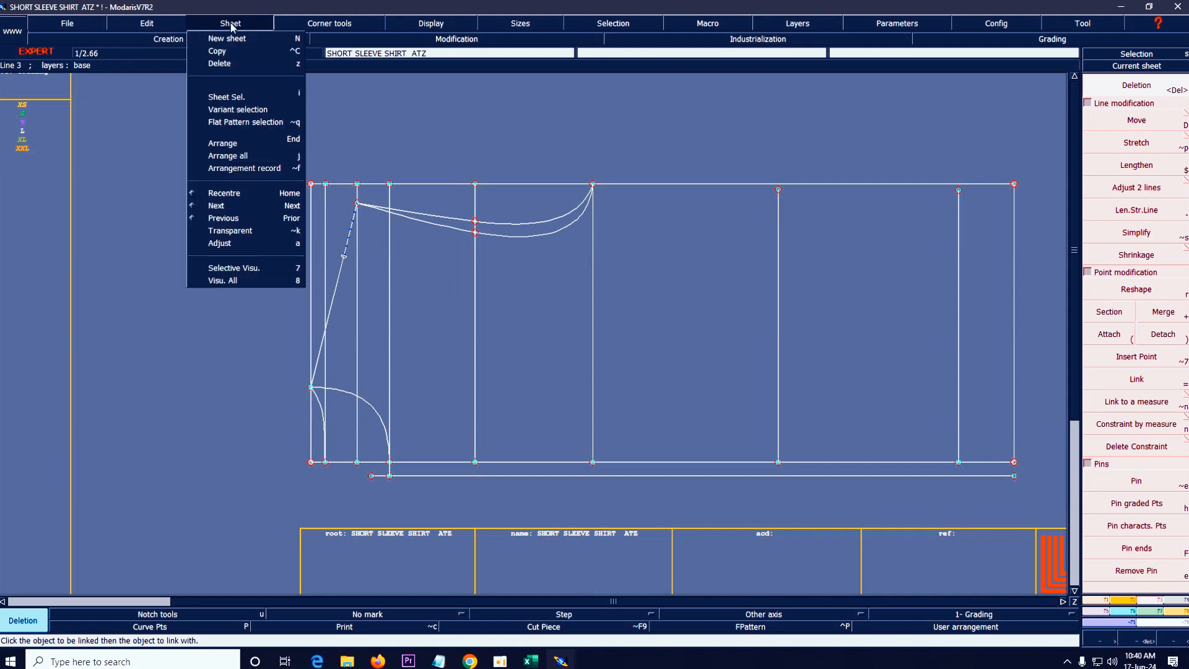
{"action": "mouse_move", "coordinate": [441, 34]}
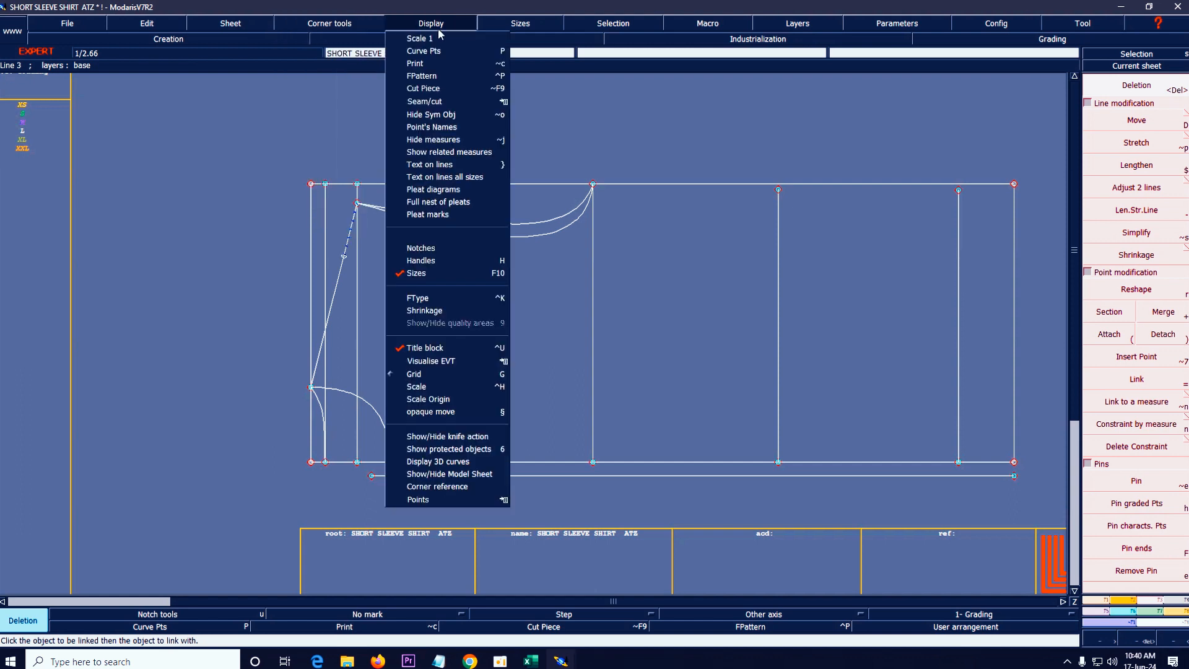
{"action": "mouse_move", "coordinate": [654, 34]}
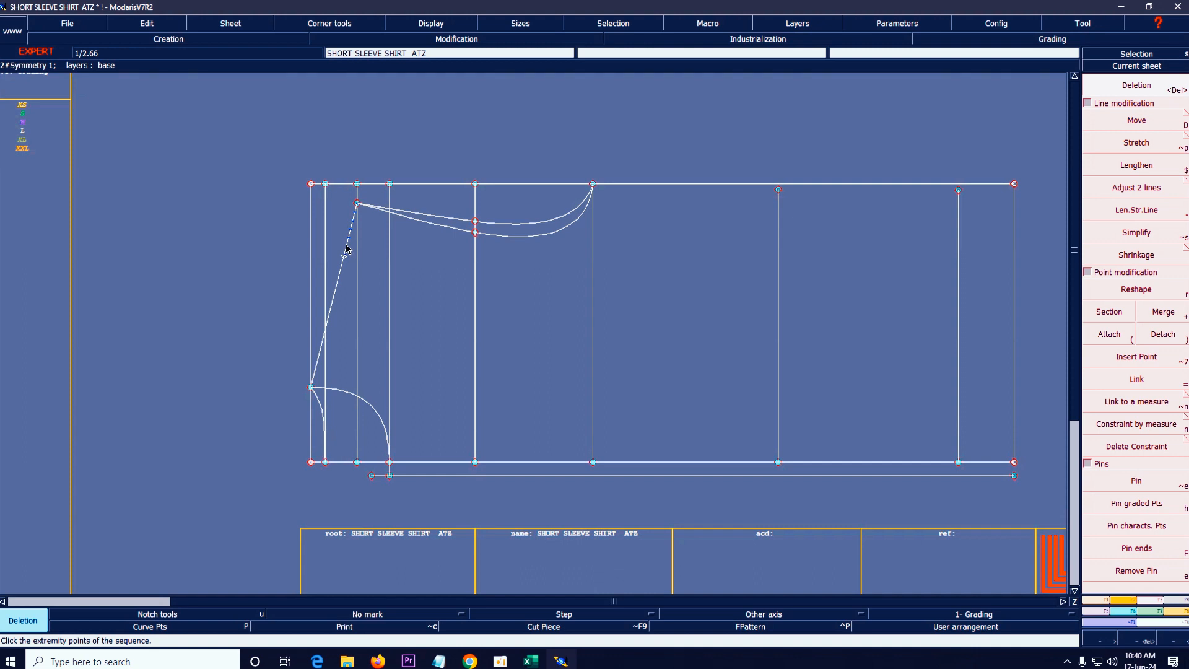
- Erase the symmetry axis lying along the shoulder line
{"action": "key", "text": "Delete"}
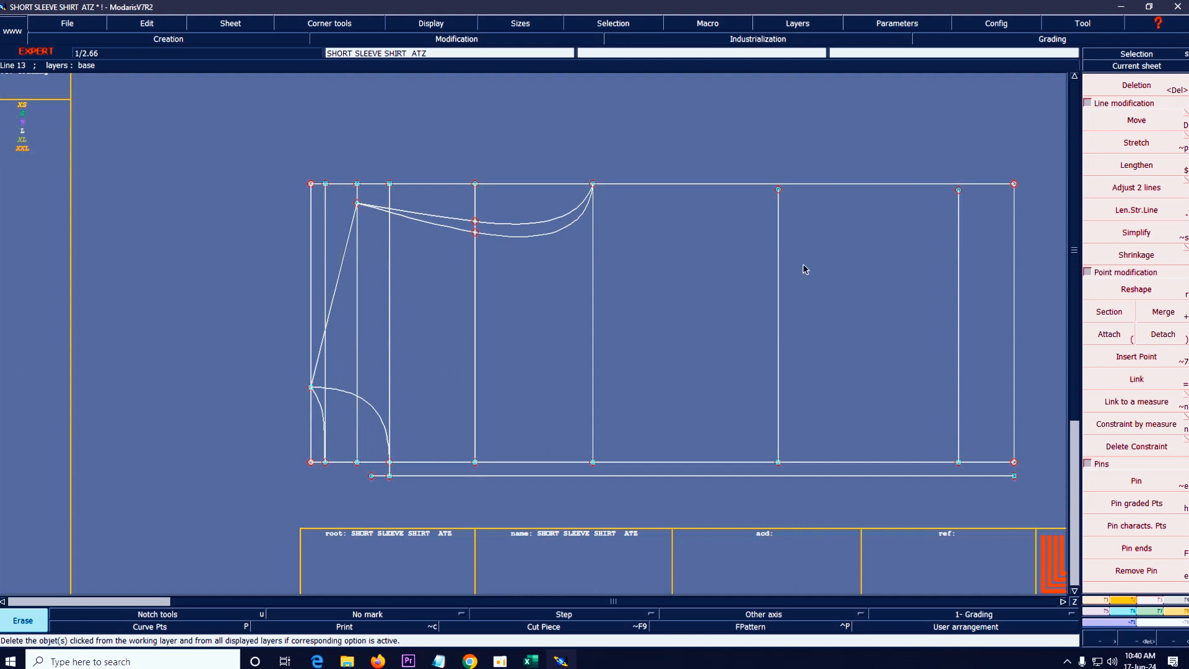
{"action": "key", "text": "Home"}
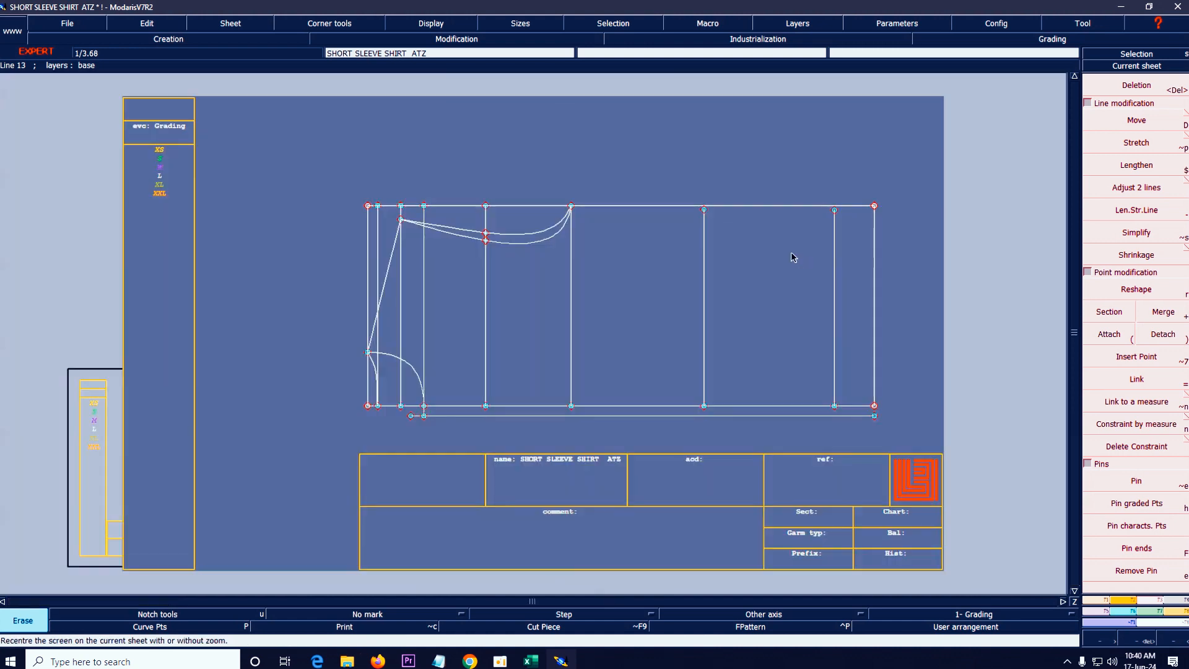
{"action": "key", "text": "Return"}
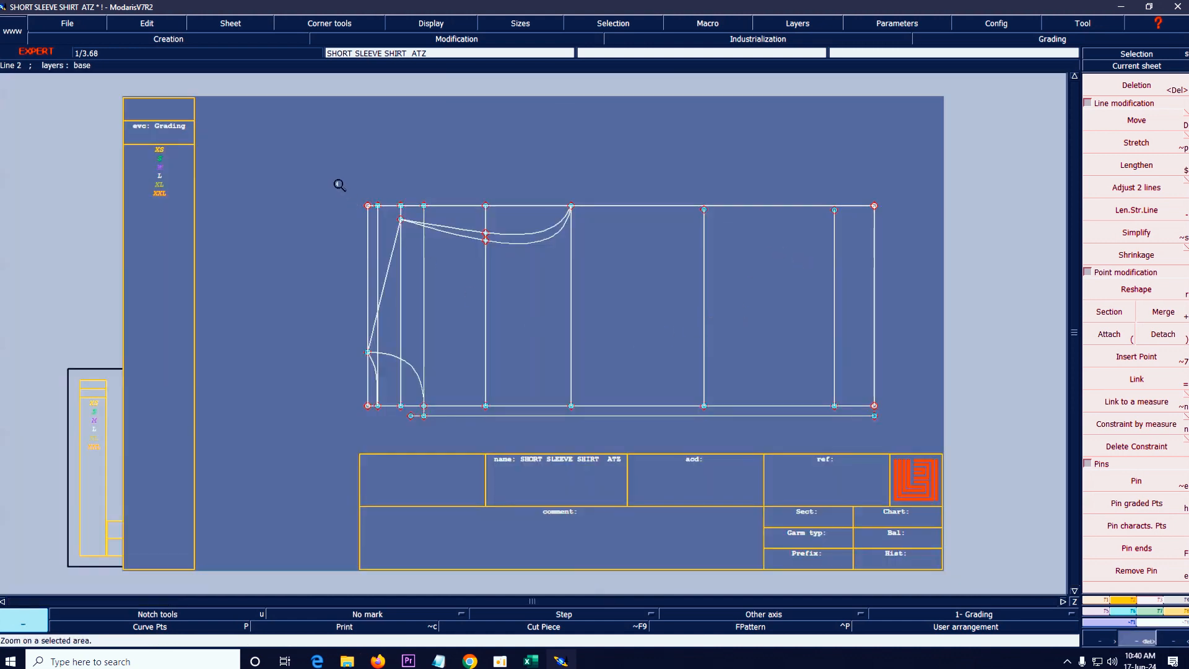
{"action": "left_click_drag", "start_coordinate": [339, 182], "coordinate": [954, 458]}
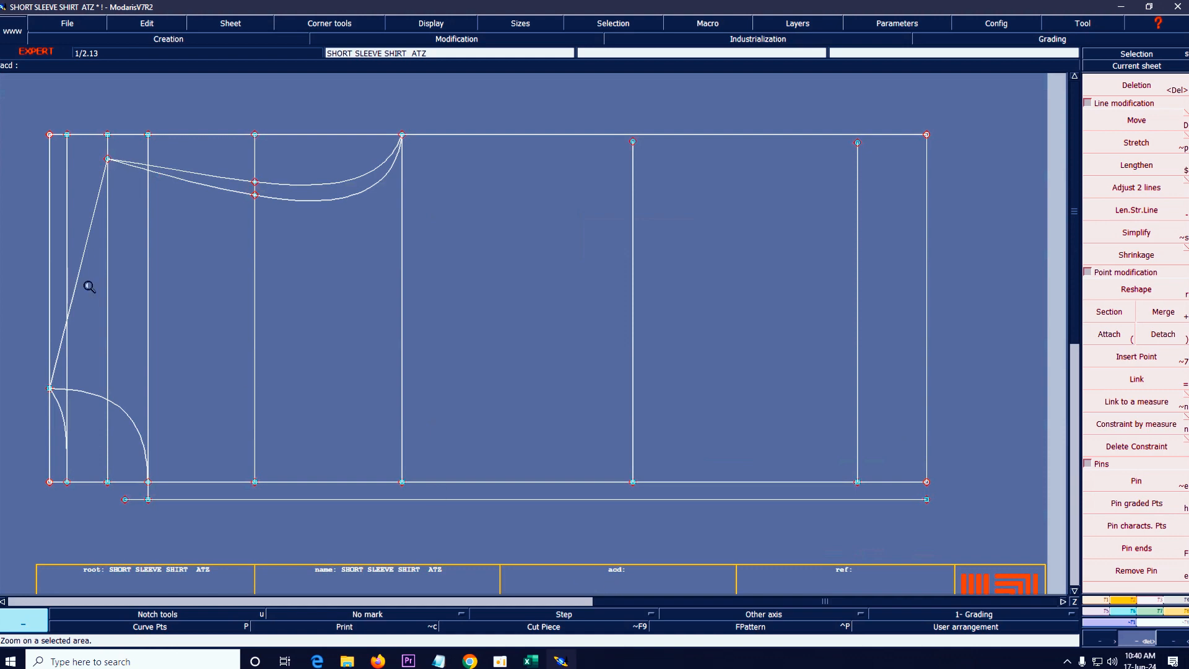
- Look over the short sleeve shirt measurement chart in Excel and return to the Modaris pattern
{"action": "left_click", "coordinate": [530, 661]}
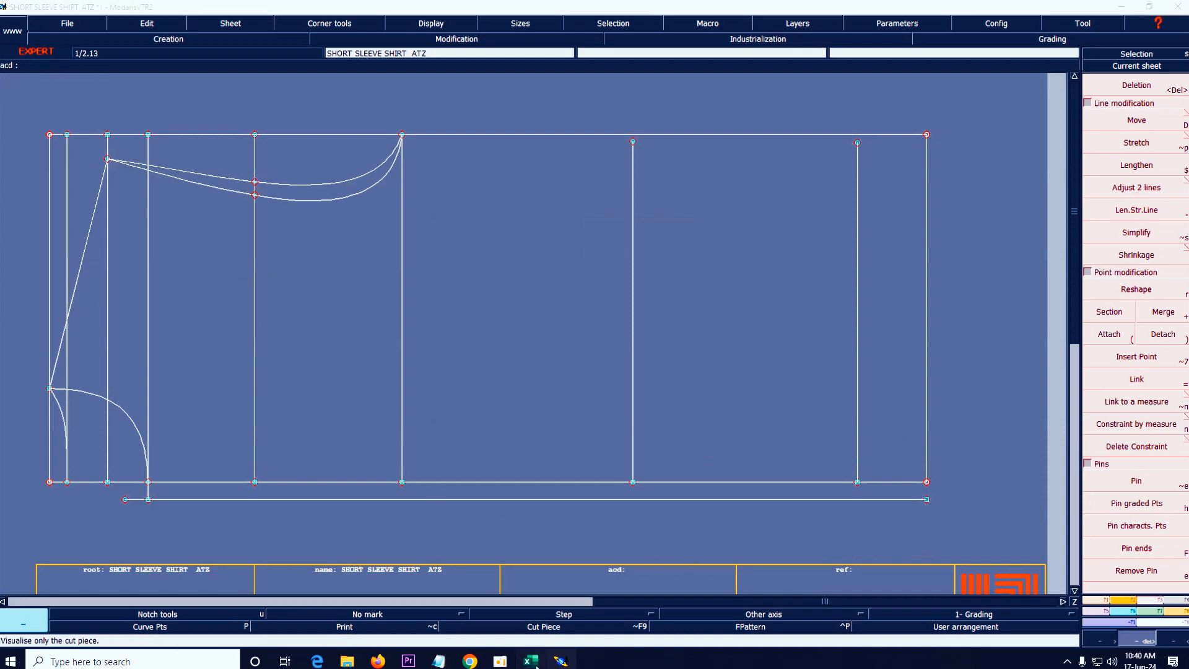
{"action": "scroll", "coordinate": [662, 461], "scroll_direction": "up", "scroll_amount": 2}
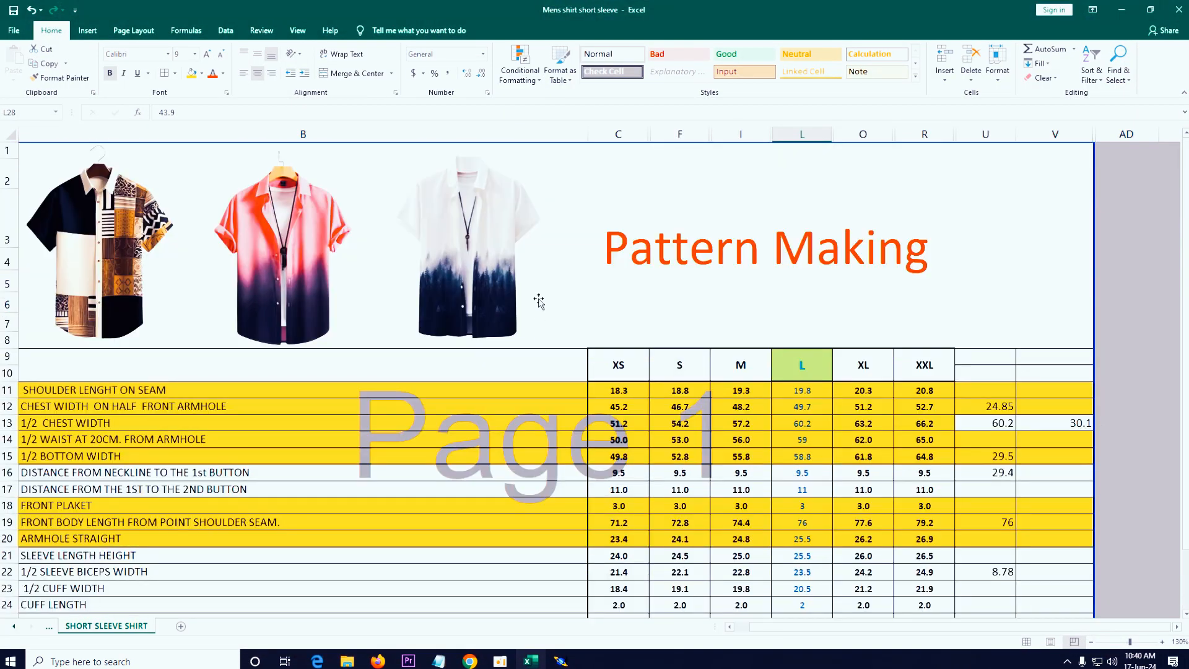
{"action": "left_click", "coordinate": [1122, 10]}
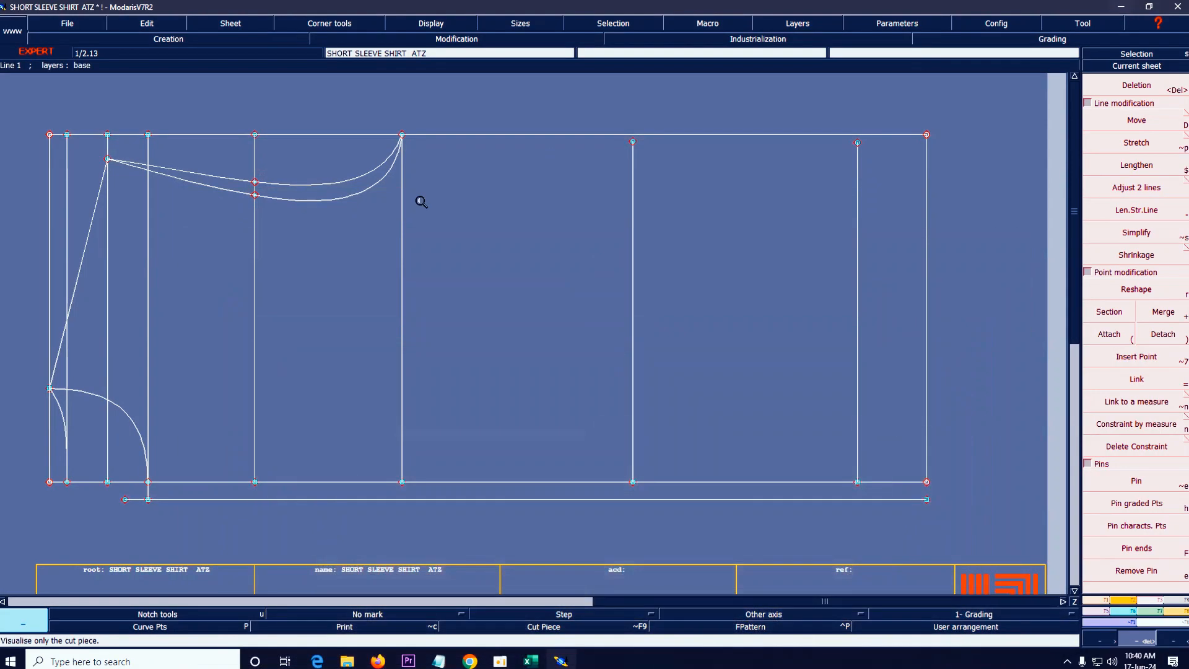
- Create a line parallel to the shoulder line at a distance of -3 cm, on the body side
{"action": "left_click", "coordinate": [1097, 600]}
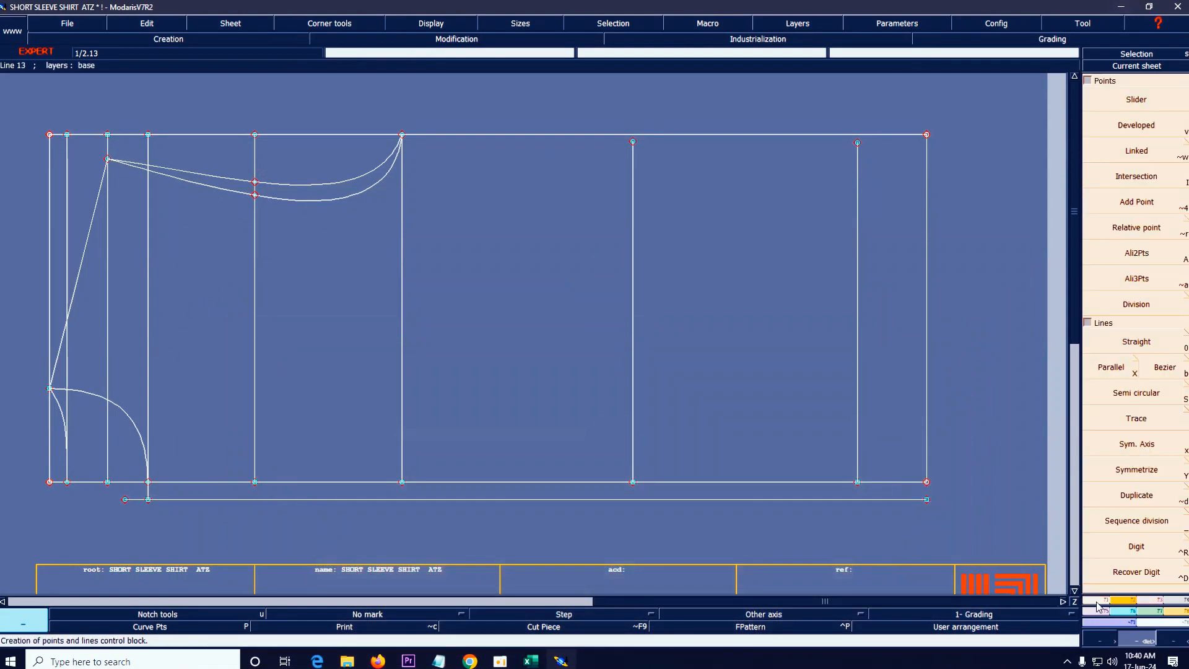
{"action": "left_click", "coordinate": [1137, 368]}
{"action": "left_click", "coordinate": [1134, 359]}
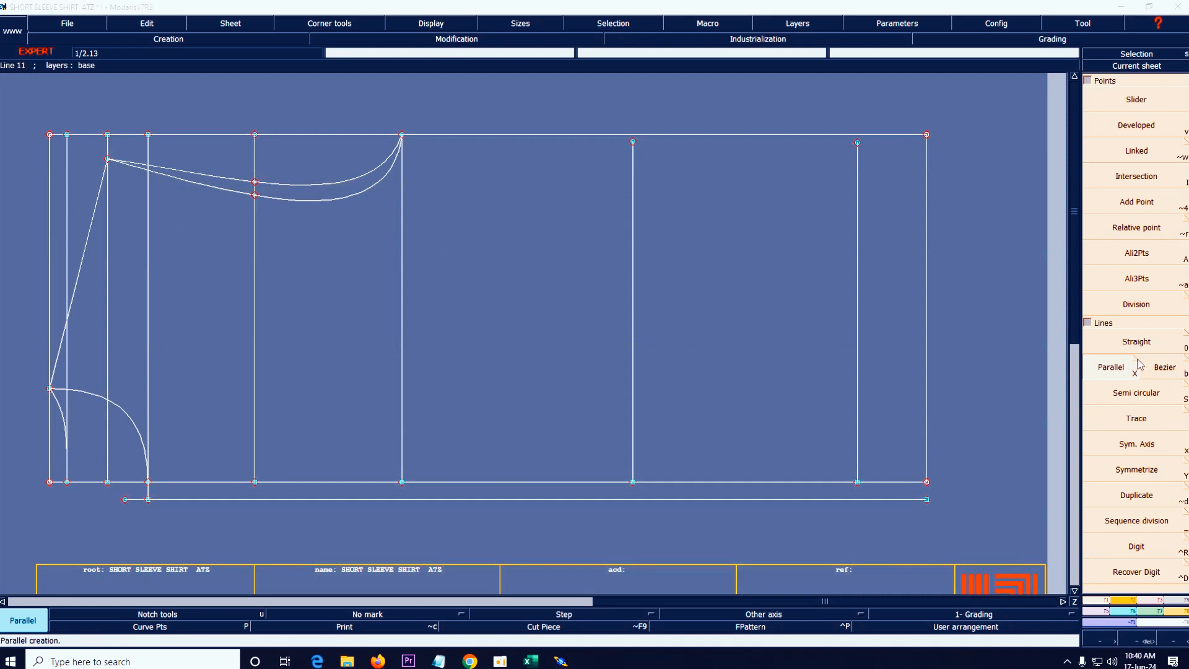
{"action": "left_click", "coordinate": [56, 82]}
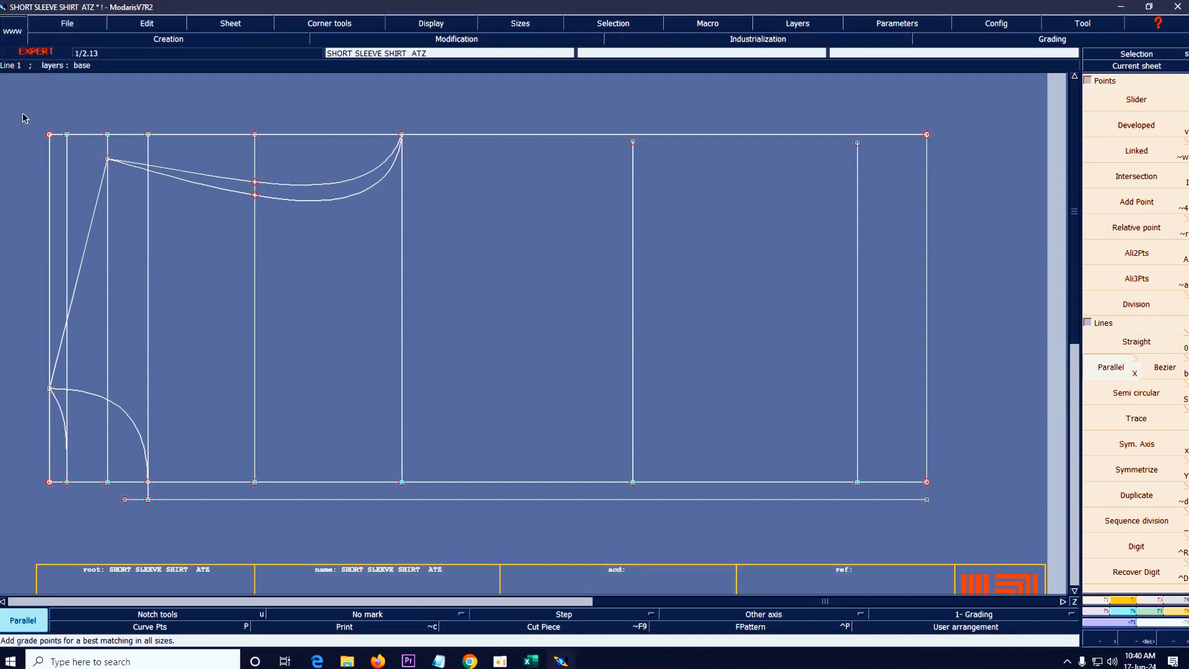
{"action": "key", "text": "x"}
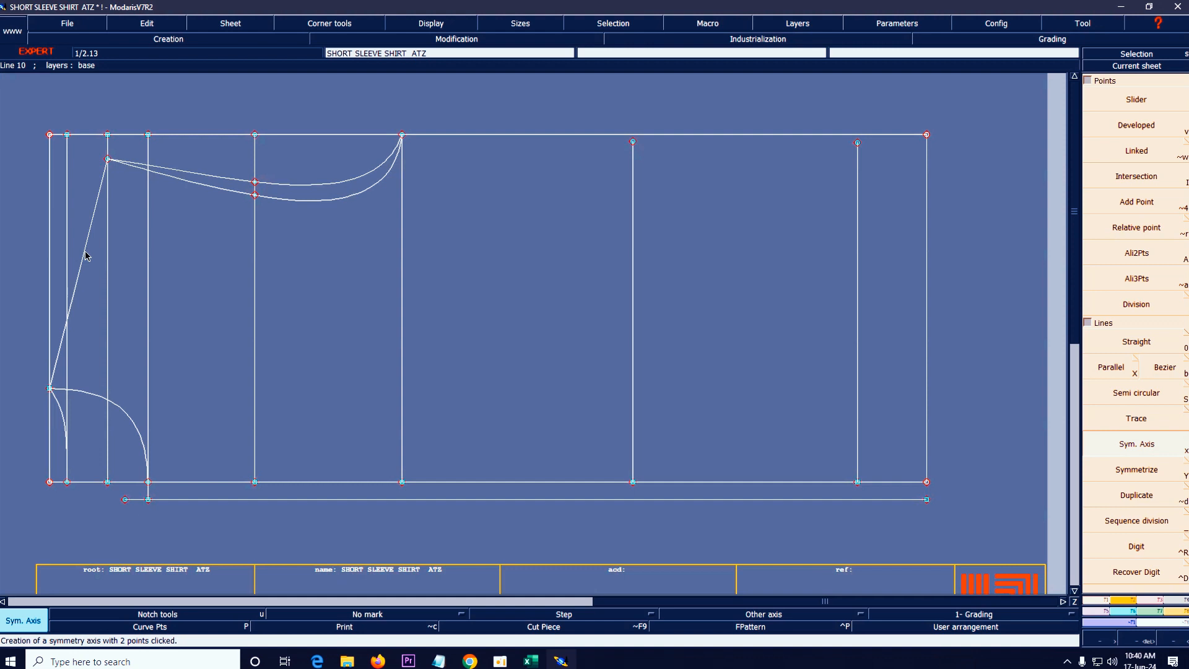
{"action": "key", "text": "shift+x"}
{"action": "left_click", "coordinate": [84, 257]}
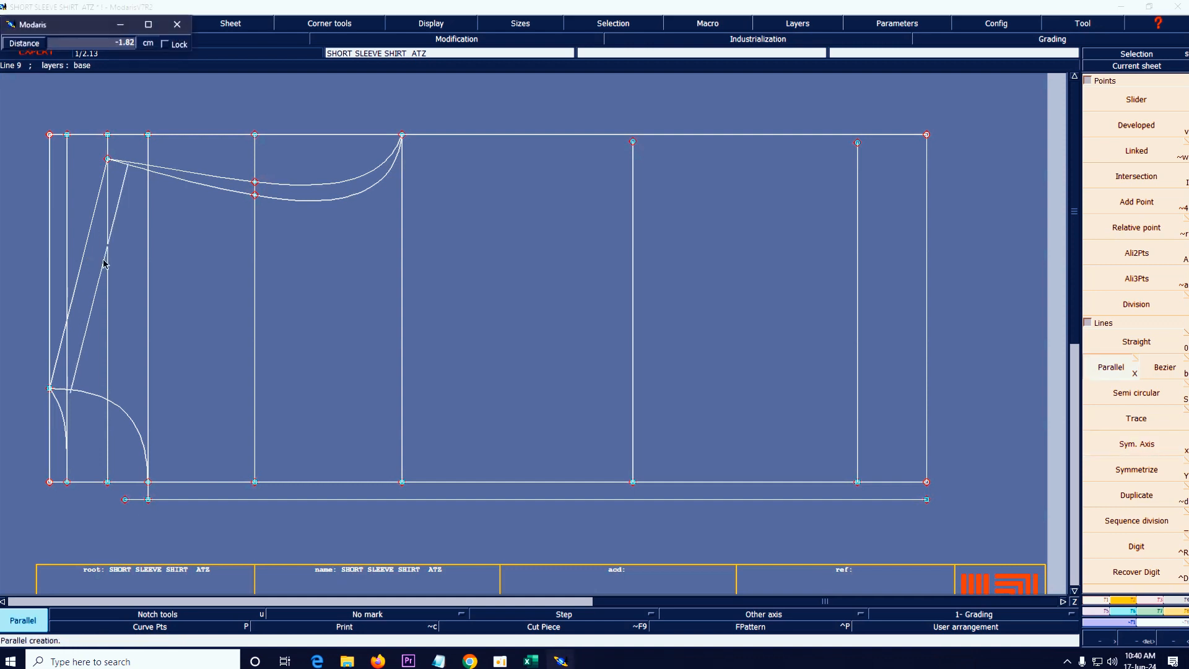
{"action": "key", "text": "Tab"}
{"action": "type", "text": "-3"}
{"action": "key", "text": "Return"}
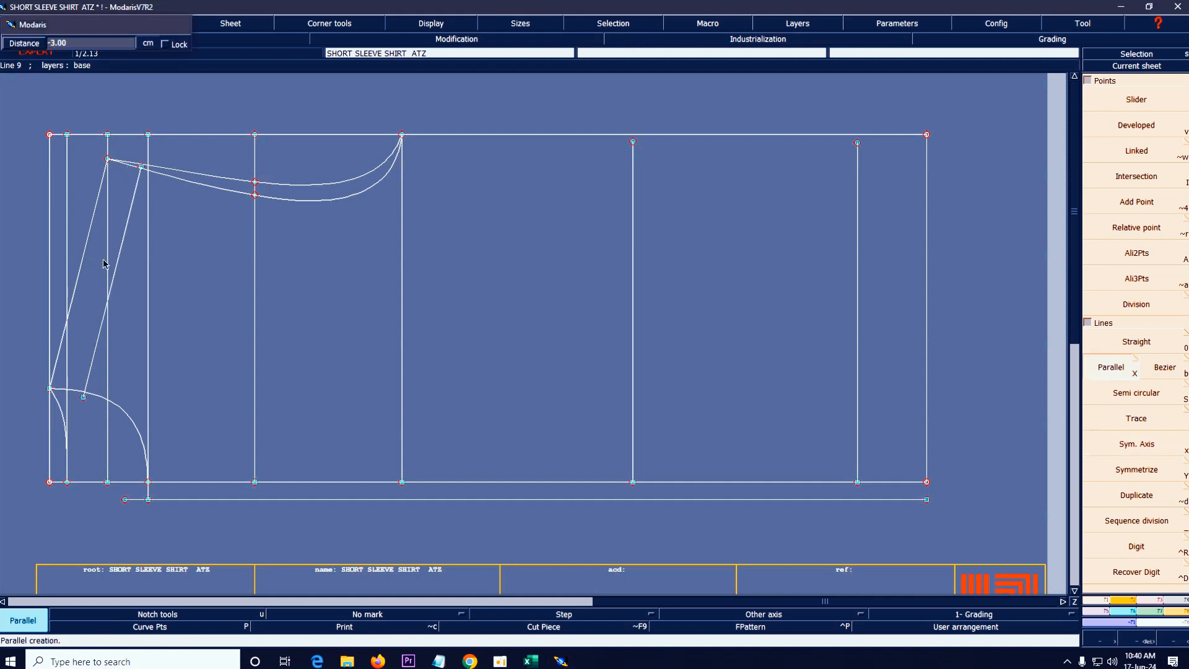
{"action": "key", "text": "Return"}
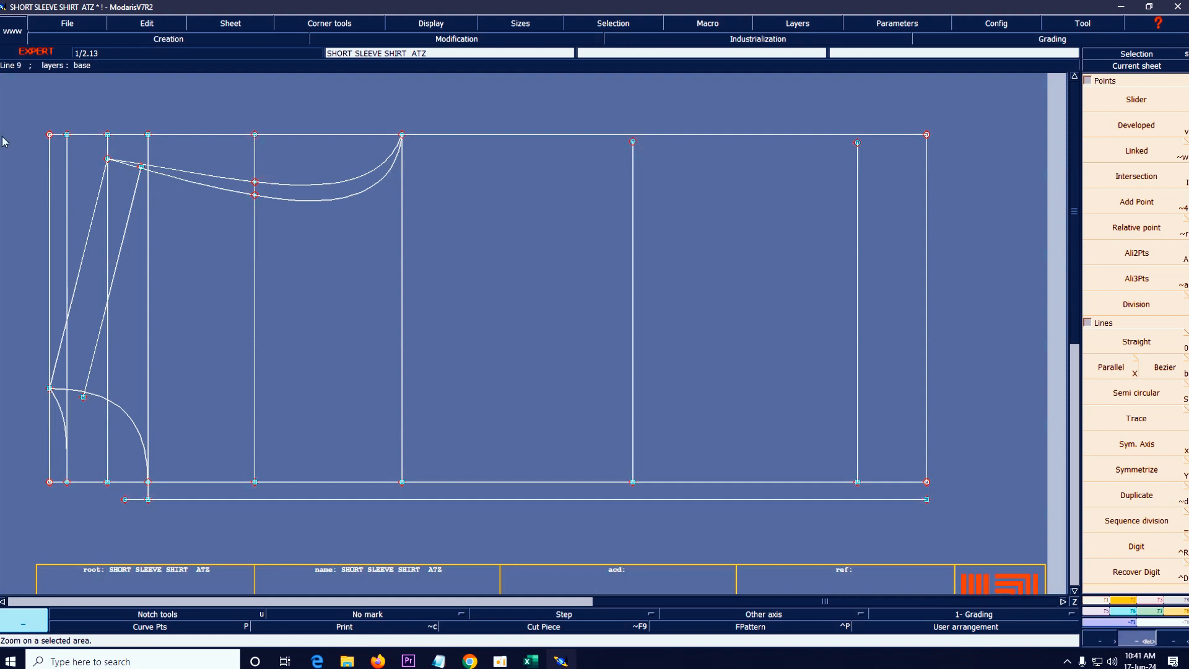
- Create intersection points where the parallel line crosses the front neckline curve and the deeper armhole curve
{"action": "left_click_drag", "start_coordinate": [61, 138], "coordinate": [337, 469]}
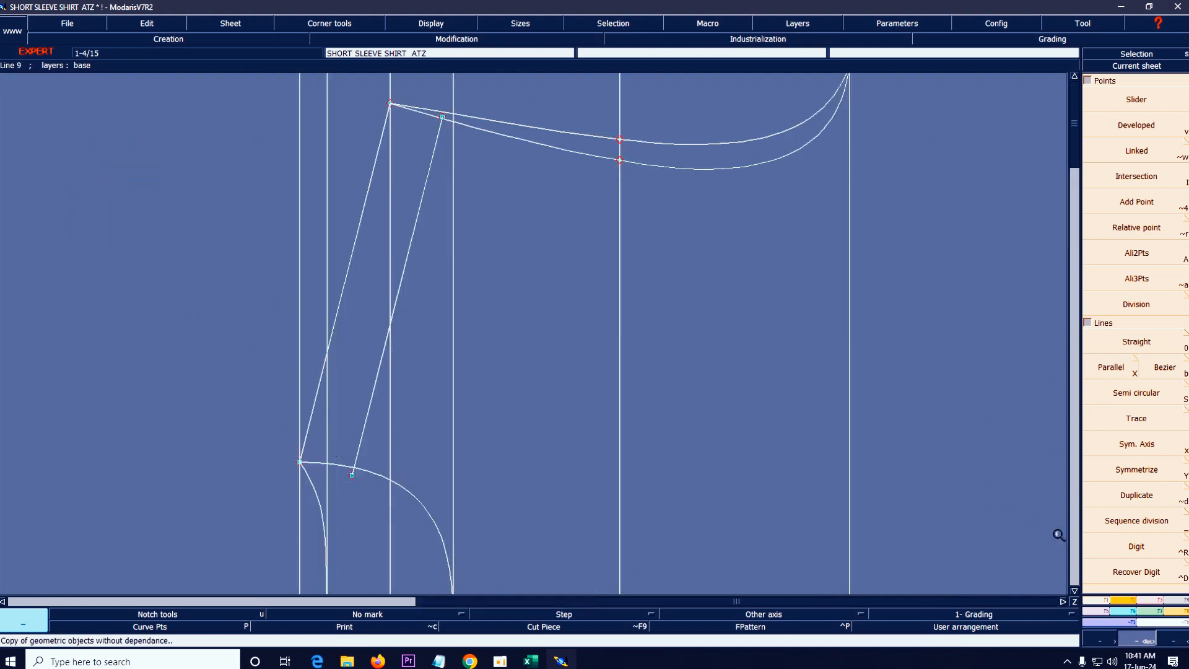
{"action": "left_click", "coordinate": [1138, 179]}
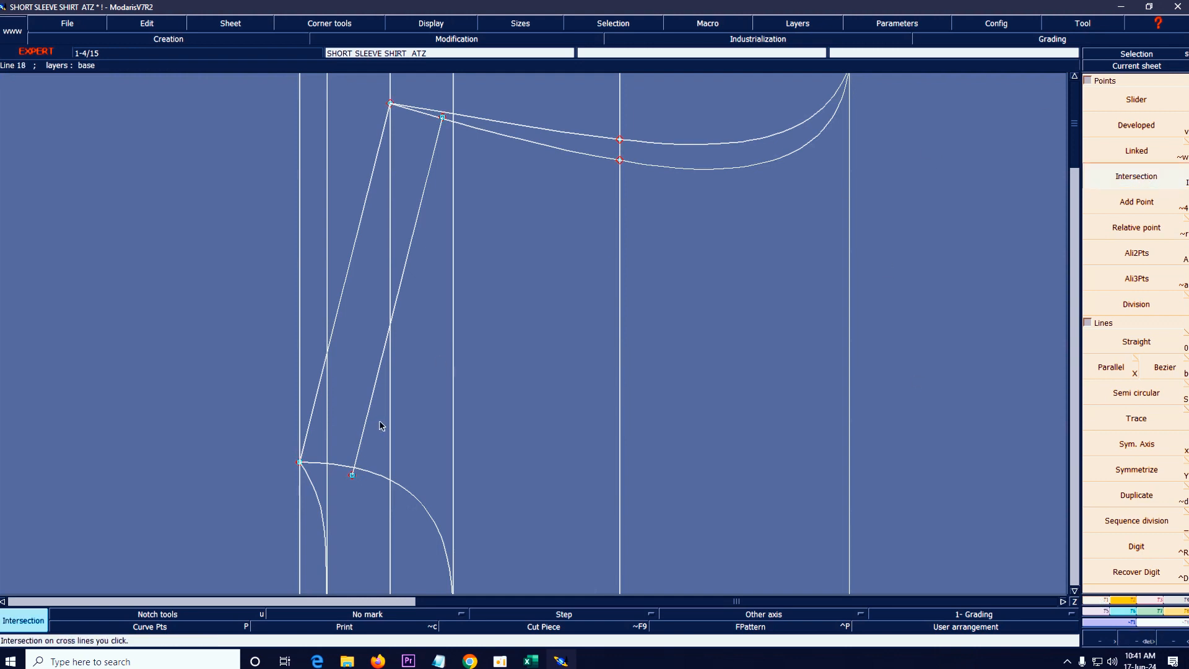
{"action": "left_click", "coordinate": [354, 470]}
- Insert the intersection points on the deeper armhole curve and the front neckline curve into the crossing lines
{"action": "key", "text": "z"}
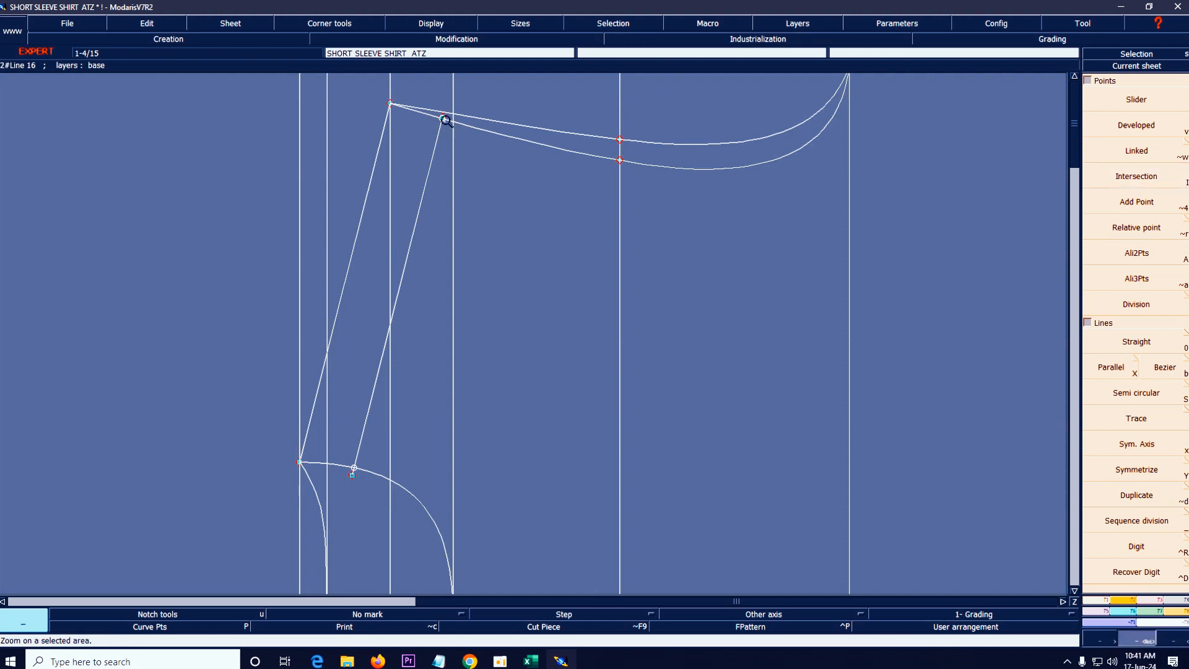
{"action": "left_click_drag", "start_coordinate": [372, 88], "coordinate": [550, 173]}
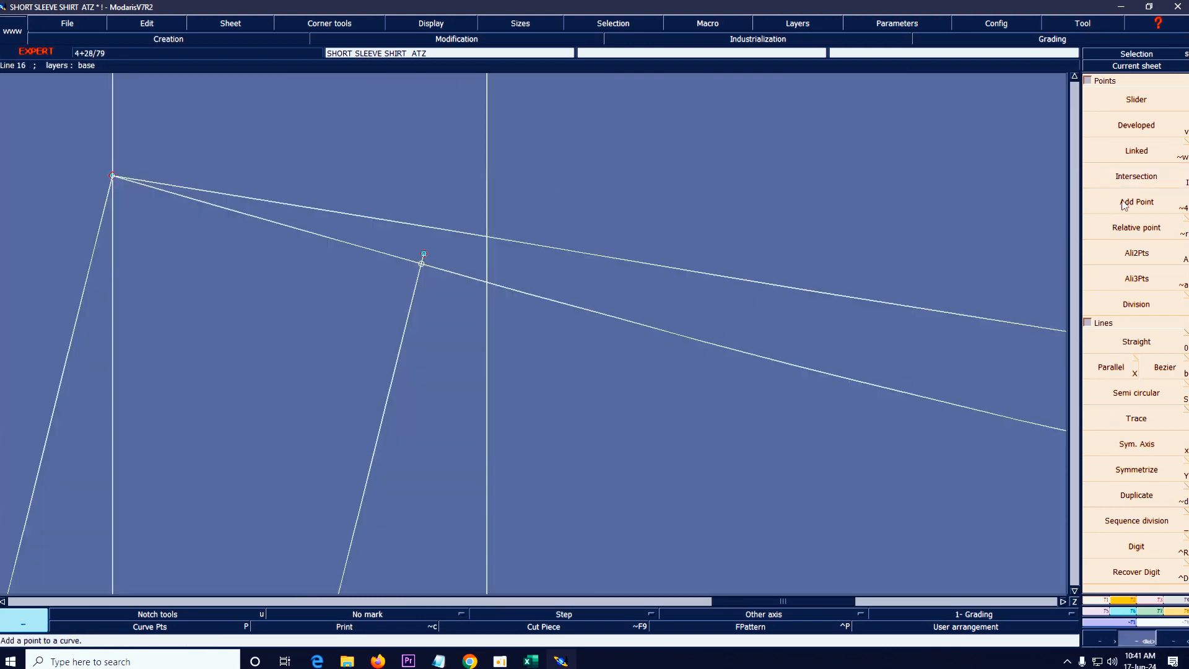
{"action": "left_click", "coordinate": [1157, 600]}
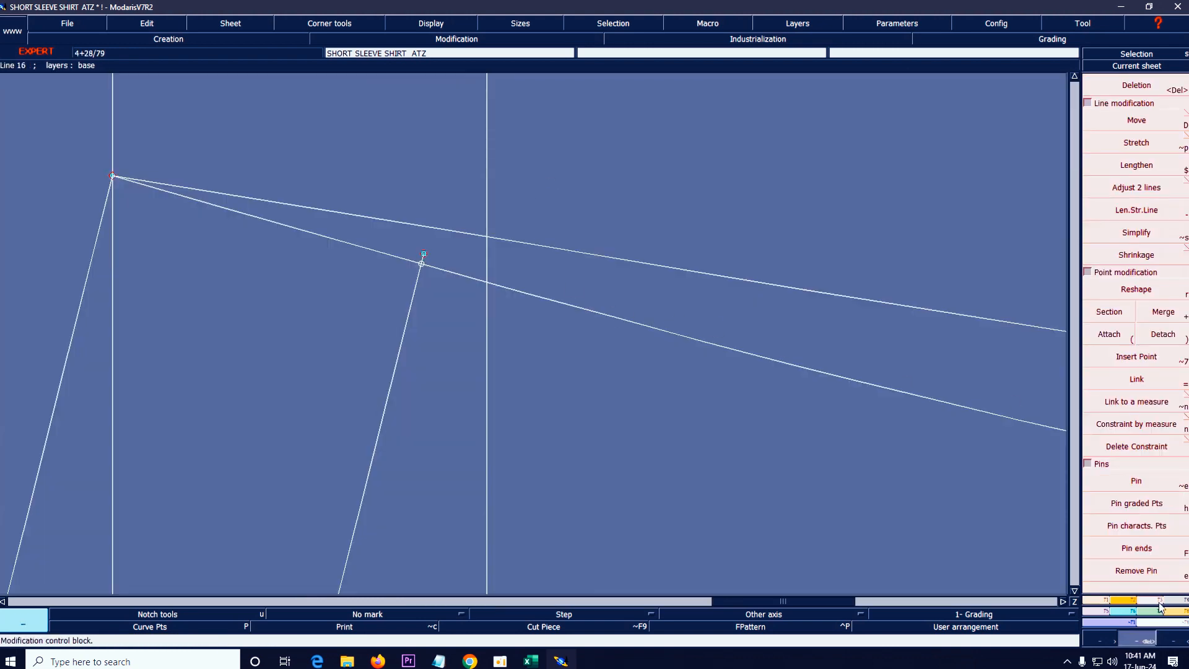
{"action": "left_click", "coordinate": [1145, 359]}
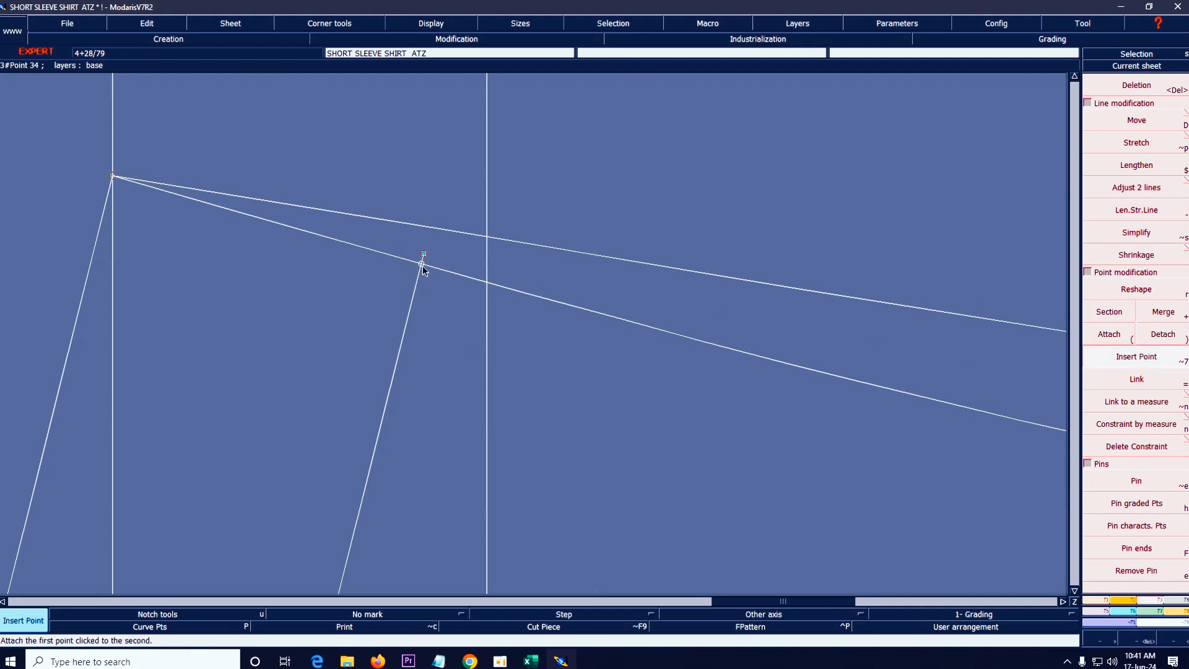
{"action": "key", "text": "Home"}
{"action": "key", "text": "Return"}
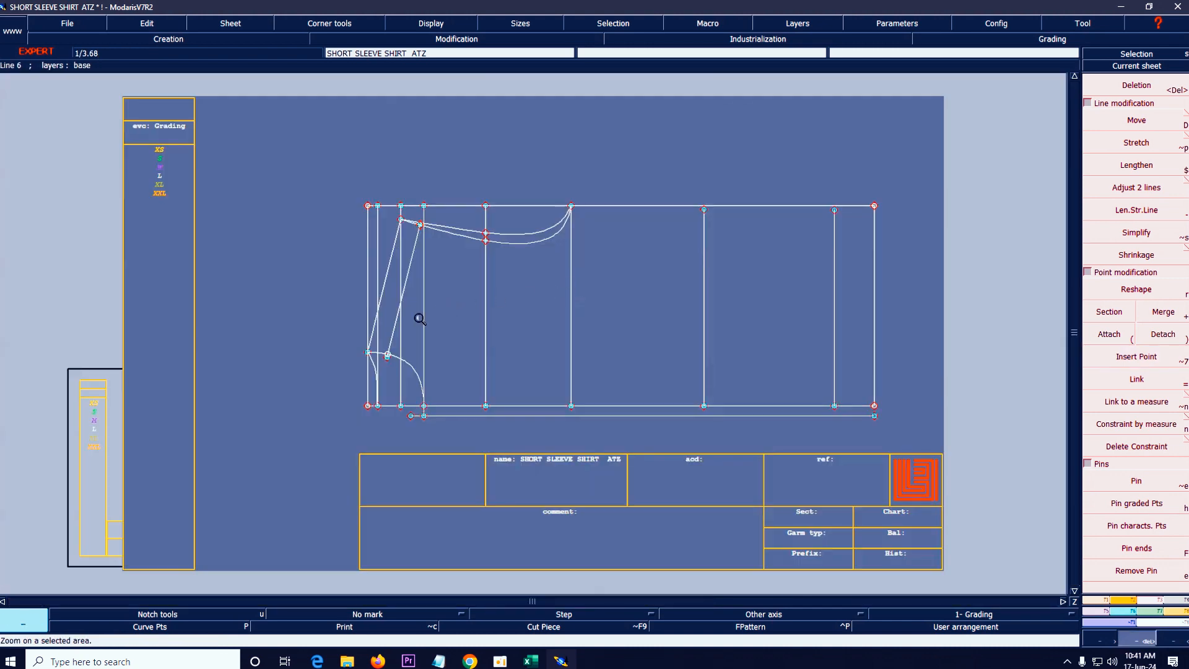
{"action": "left_click_drag", "start_coordinate": [298, 287], "coordinate": [463, 415]}
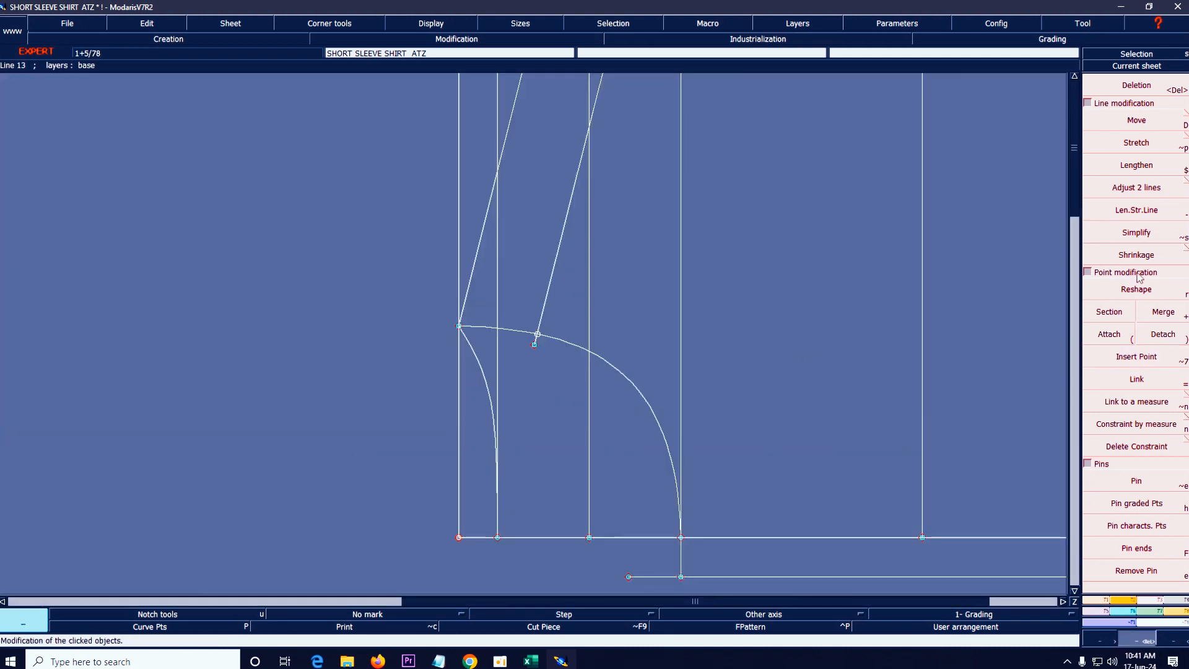
{"action": "left_click", "coordinate": [1136, 356]}
- Delete the parallel line's overhanging end points beyond the front neckline and the deeper armhole curve
{"action": "key", "text": "Delete"}
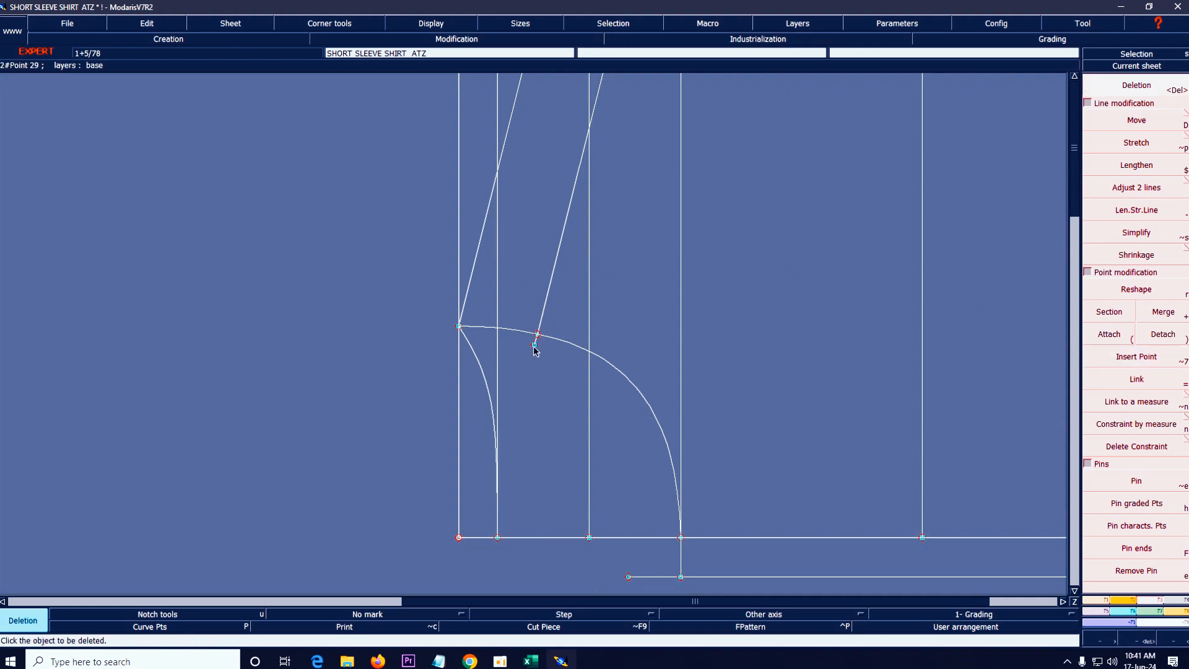
{"action": "key", "text": "Home"}
{"action": "key", "text": "Return"}
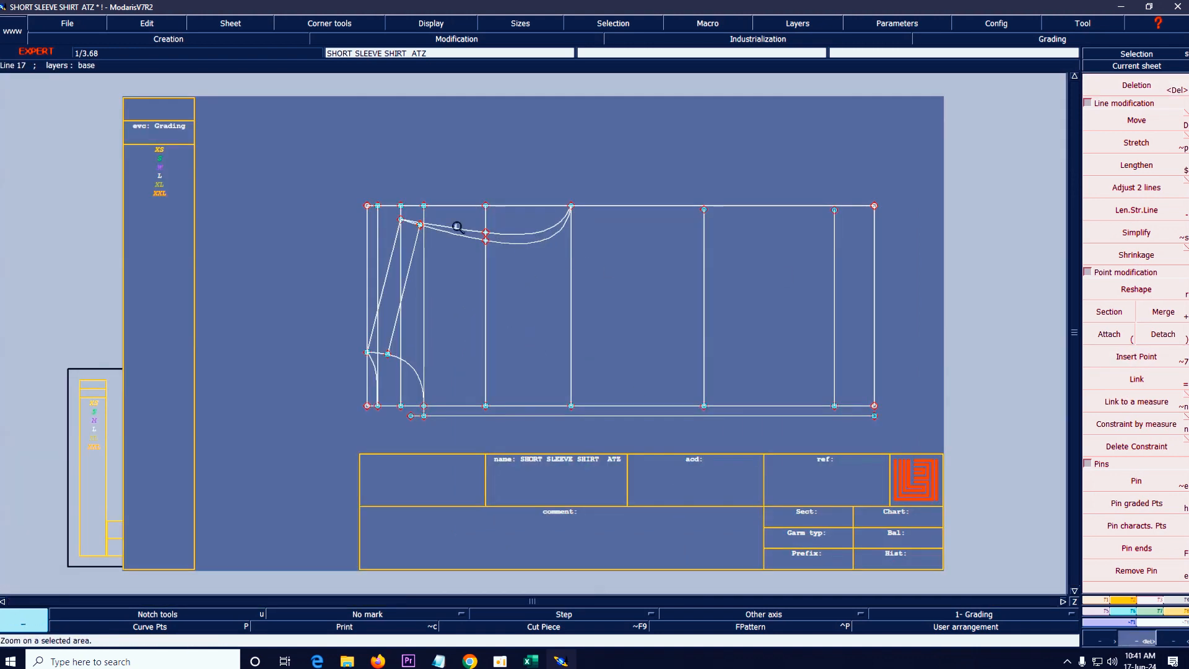
{"action": "left_click_drag", "start_coordinate": [353, 192], "coordinate": [468, 263]}
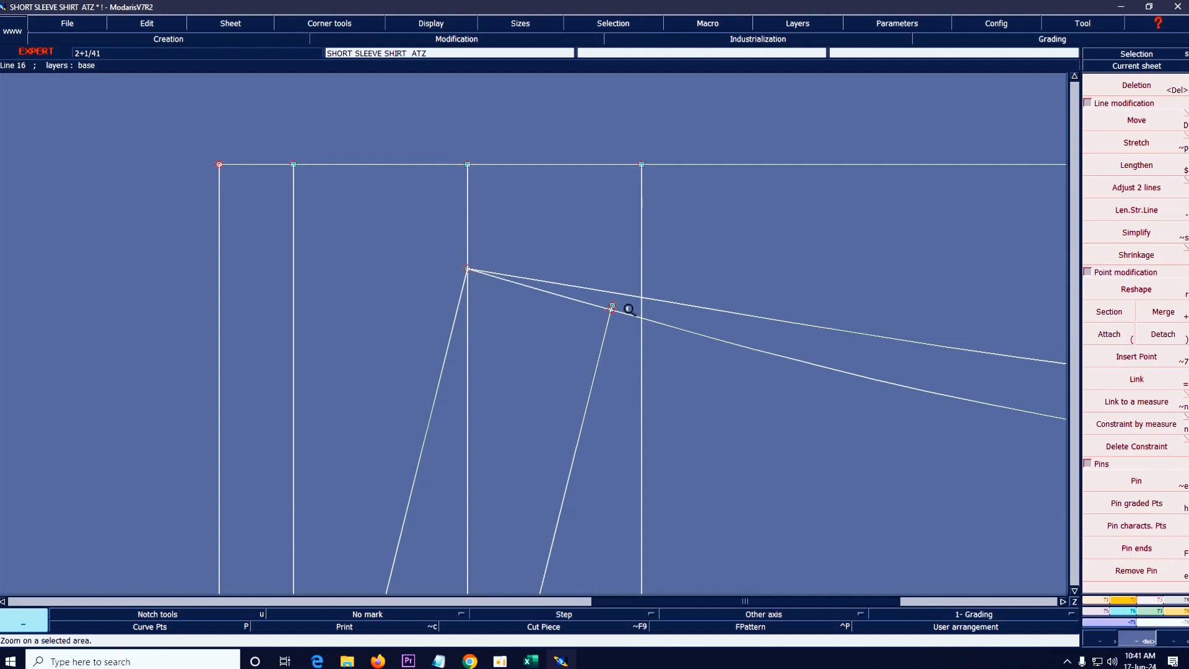
{"action": "key", "text": "Delete"}
{"action": "key", "text": "Home"}
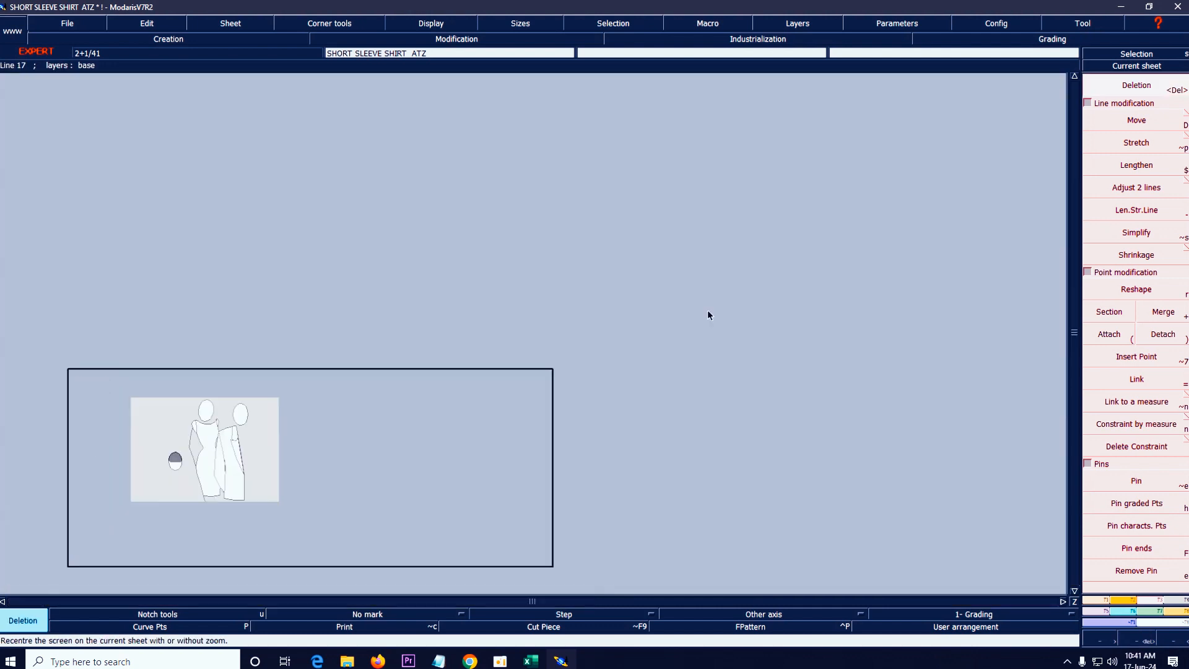
- Create a symmetry axis along the shoulder line, from its neck point to its armhole point
{"action": "key", "text": "Return"}
{"action": "left_click_drag", "start_coordinate": [273, 175], "coordinate": [591, 425]}
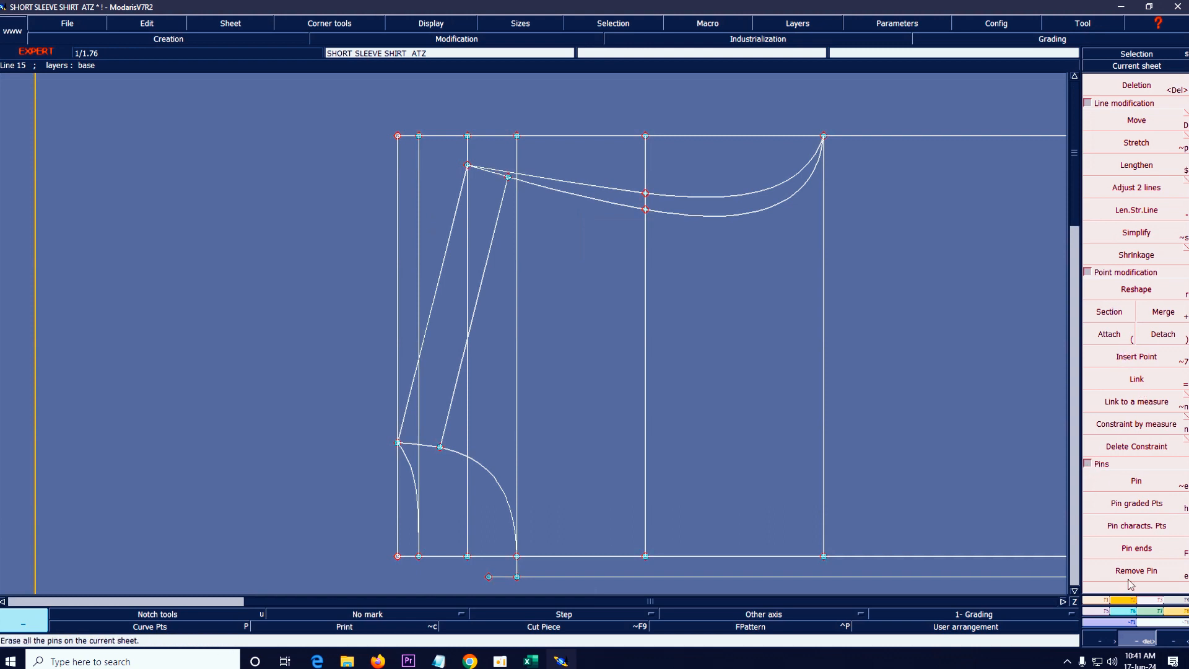
{"action": "left_click", "coordinate": [1105, 599]}
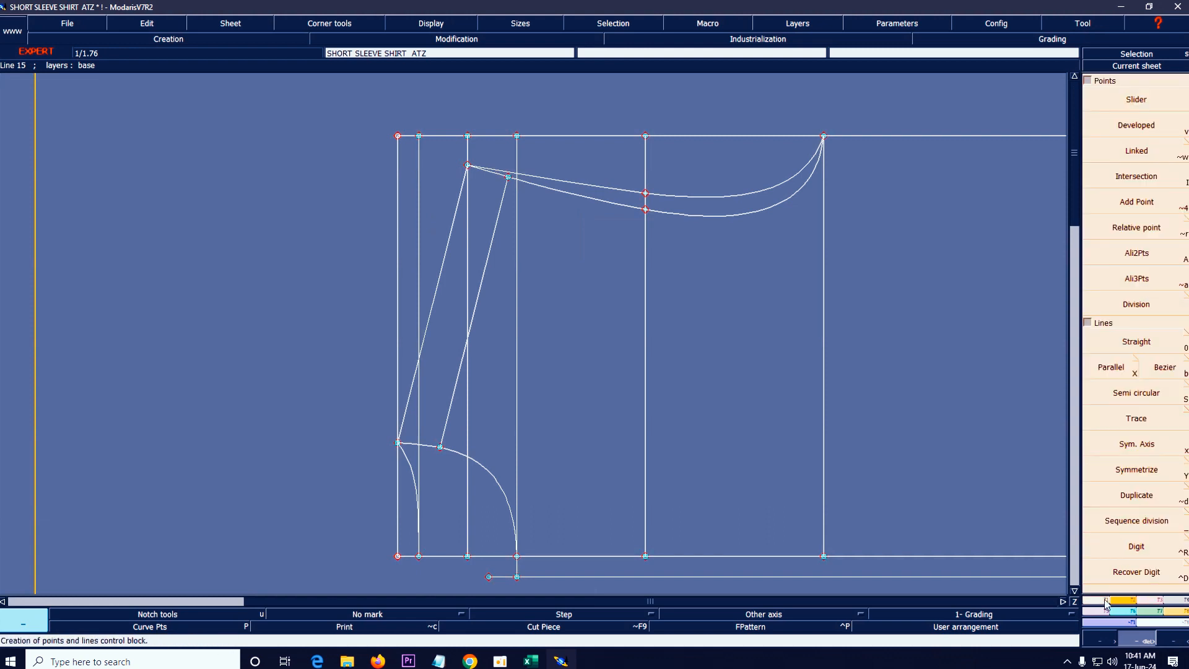
{"action": "left_click", "coordinate": [1136, 361]}
{"action": "left_click", "coordinate": [72, 54]}
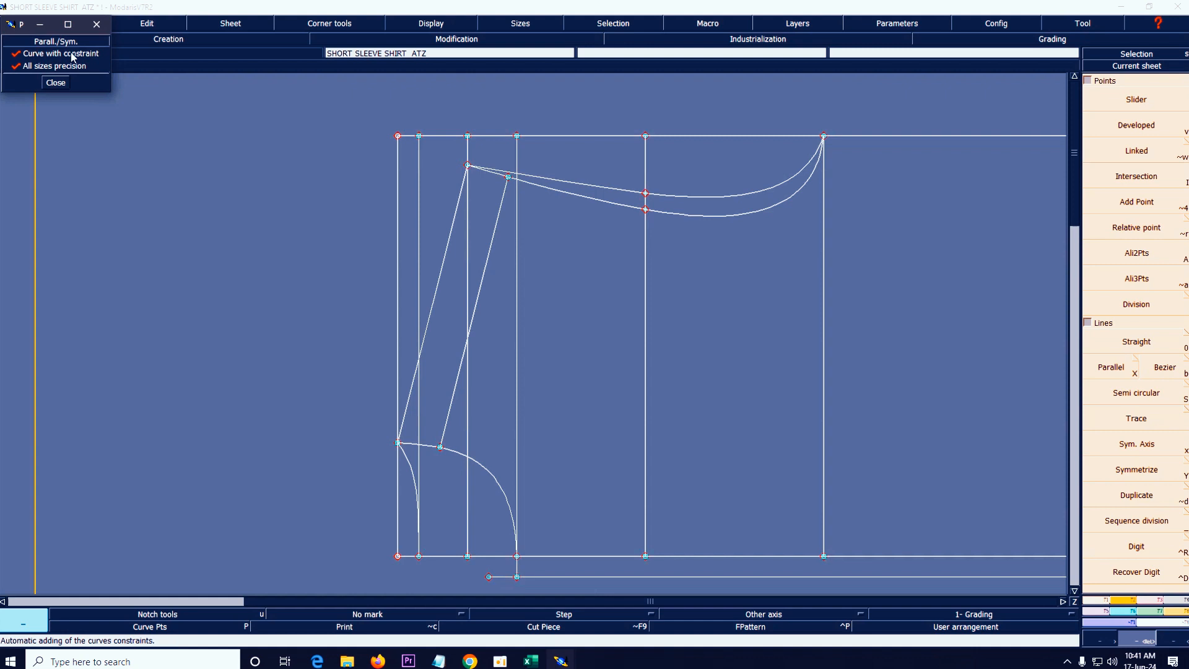
{"action": "left_click", "coordinate": [56, 82]}
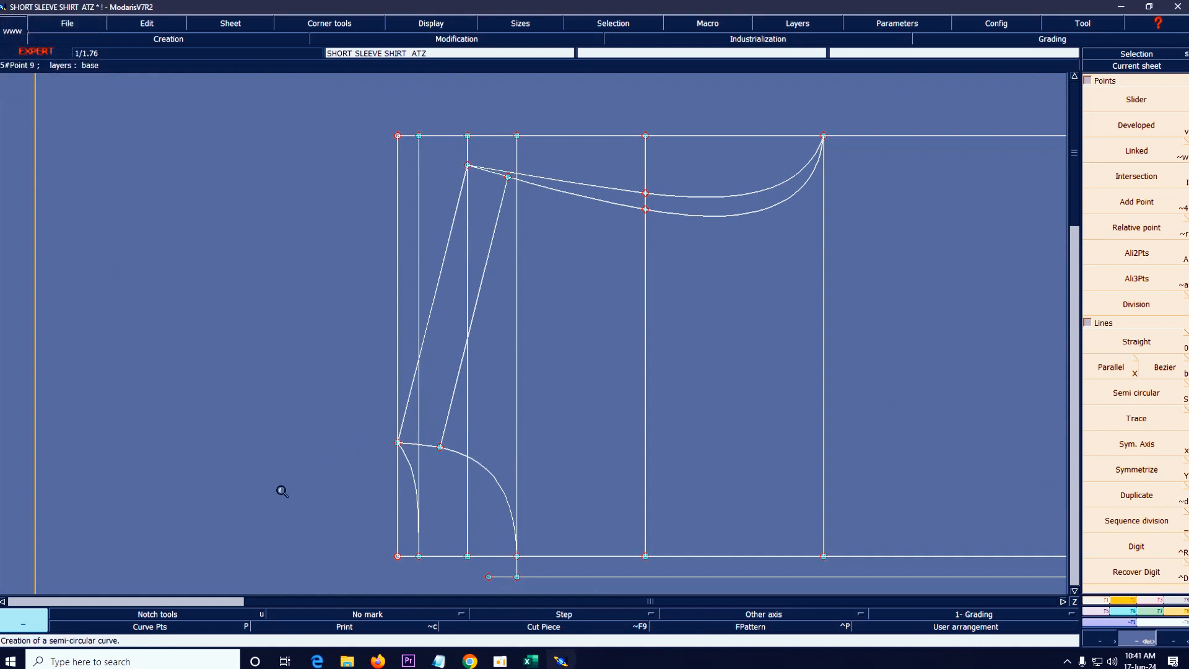
{"action": "left_click", "coordinate": [1144, 450]}
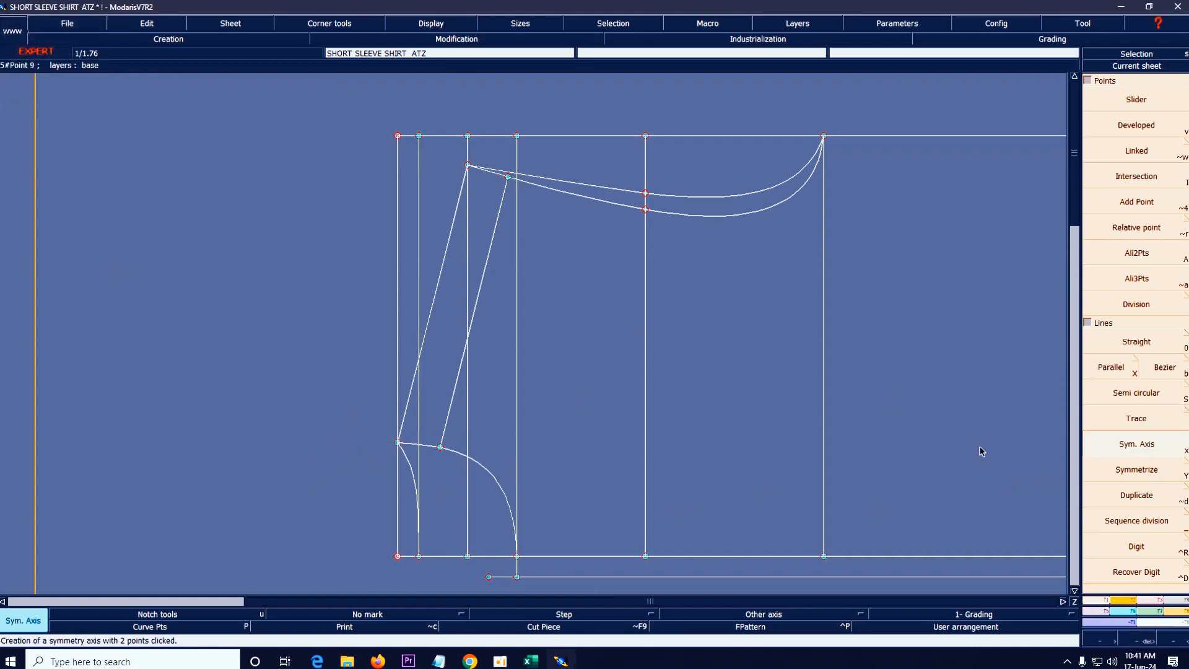
{"action": "left_click", "coordinate": [397, 443]}
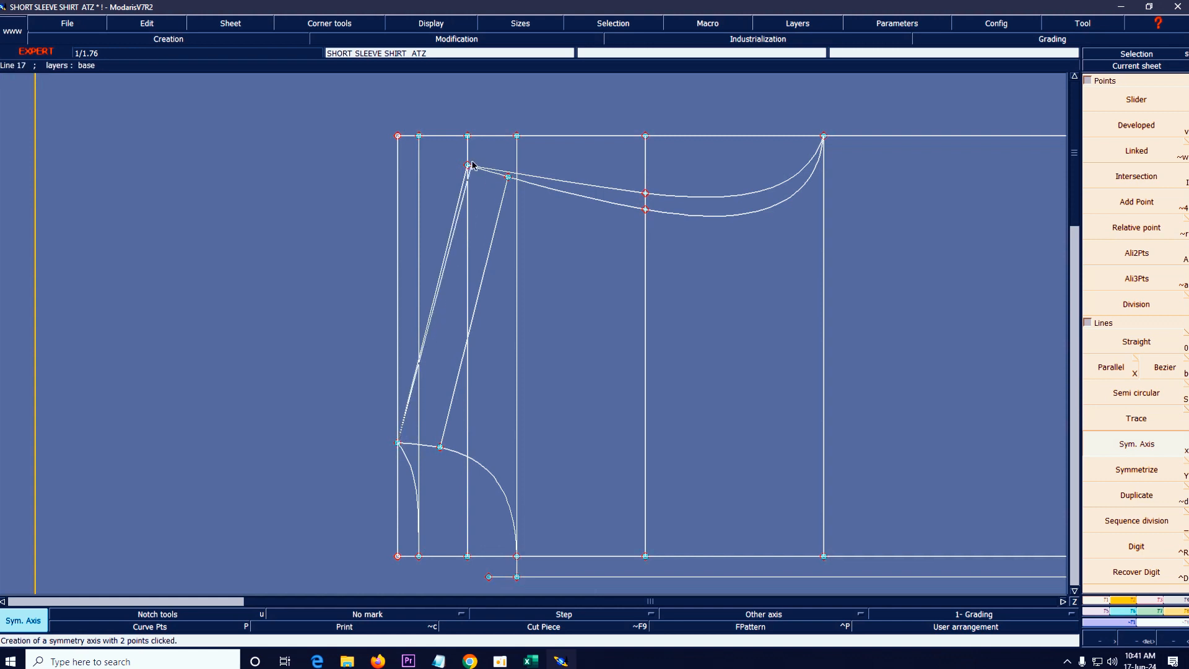
{"action": "left_click", "coordinate": [468, 165]}
- Symmetrize the deeper armhole curve, the front neckline curve and the forward shoulder line about the shoulder symmetry axis
{"action": "left_click", "coordinate": [1137, 470]}
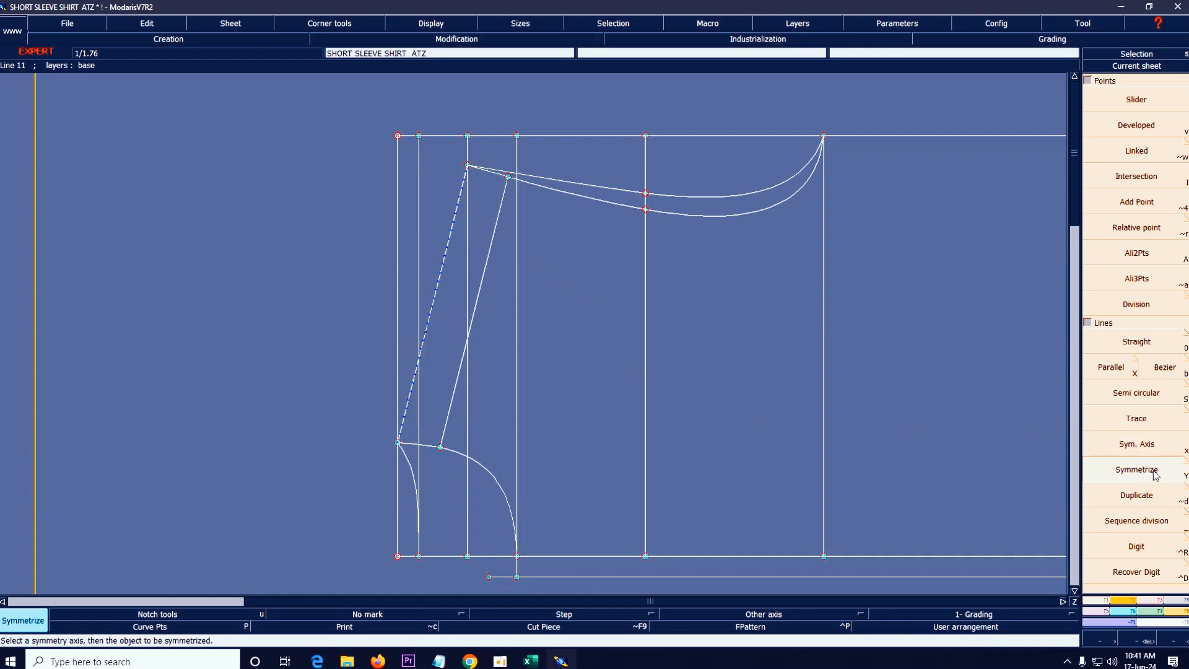
{"action": "left_click", "coordinate": [538, 187]}
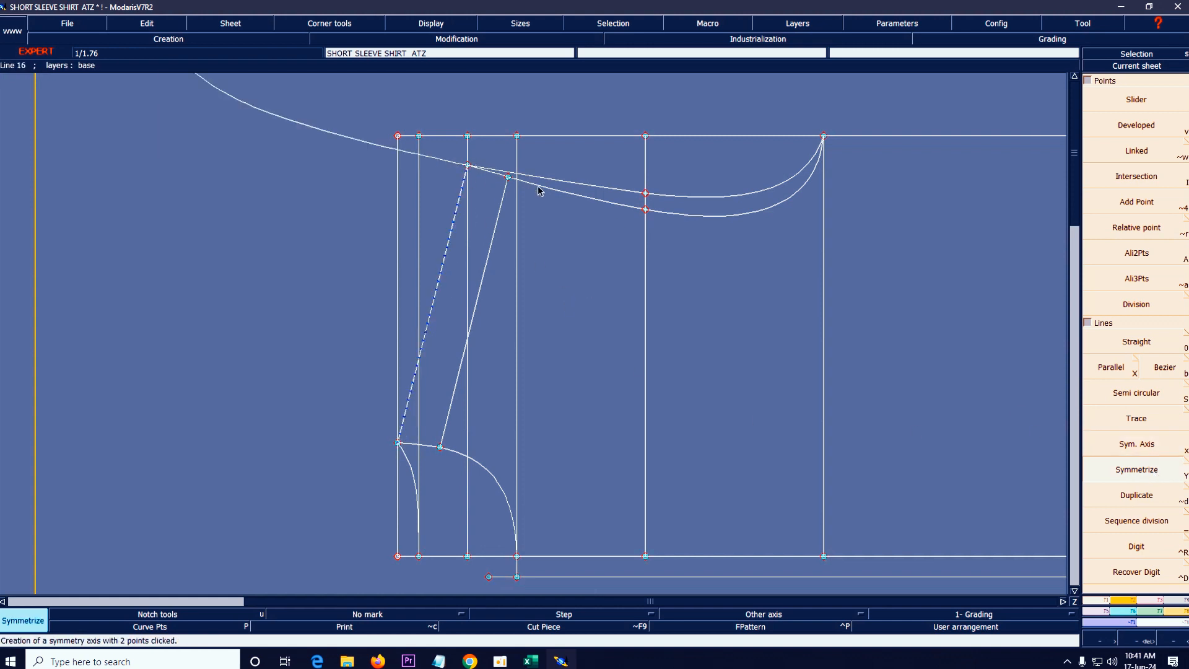
{"action": "left_click", "coordinate": [451, 453]}
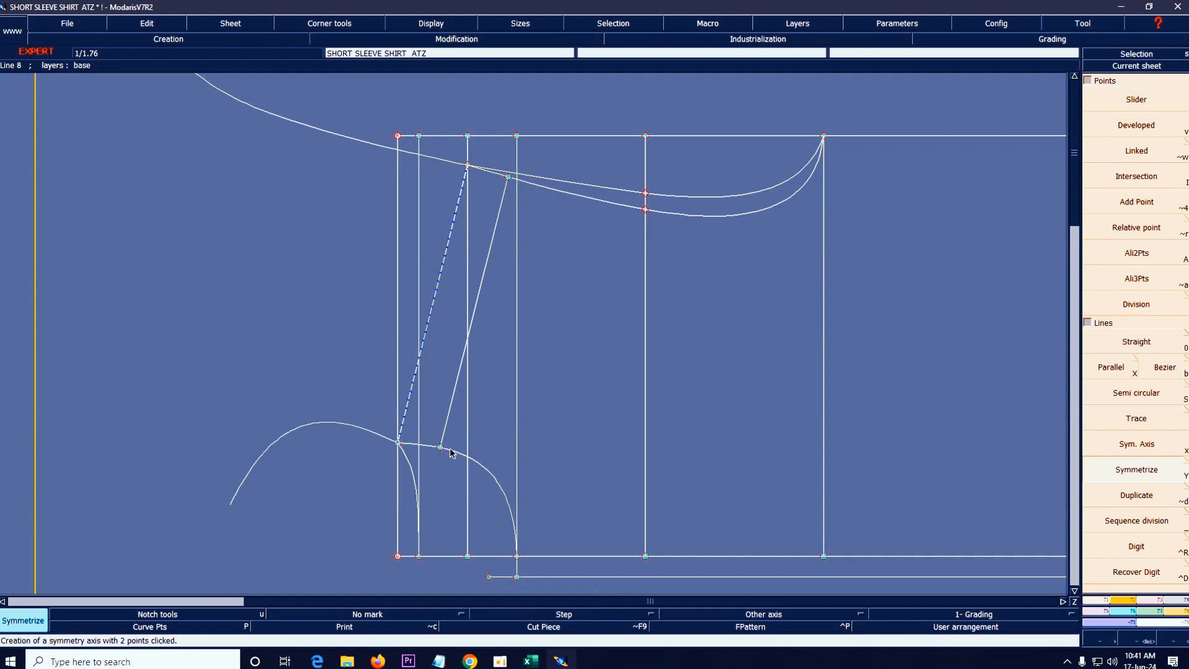
{"action": "left_click", "coordinate": [453, 399]}
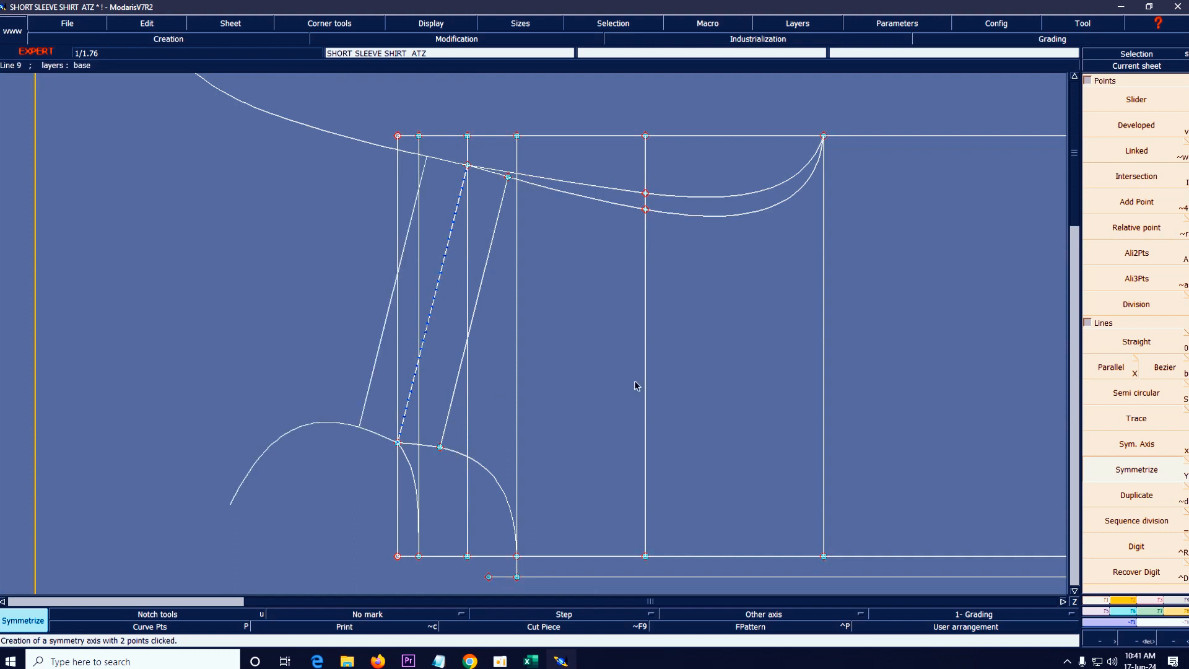
- Display the curve handles around the neckline area
{"action": "key", "text": "Return"}
{"action": "left_click_drag", "start_coordinate": [341, 395], "coordinate": [499, 569]}
{"action": "left_click_drag", "start_coordinate": [364, 160], "coordinate": [698, 433]}
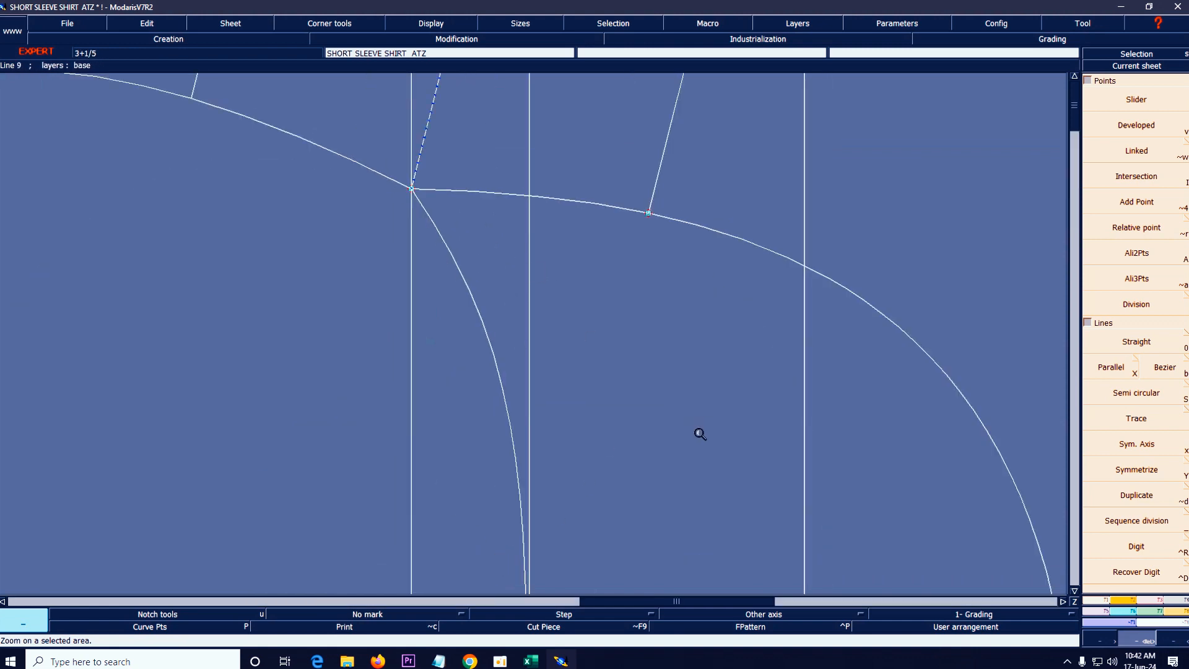
{"action": "left_click", "coordinate": [431, 23]}
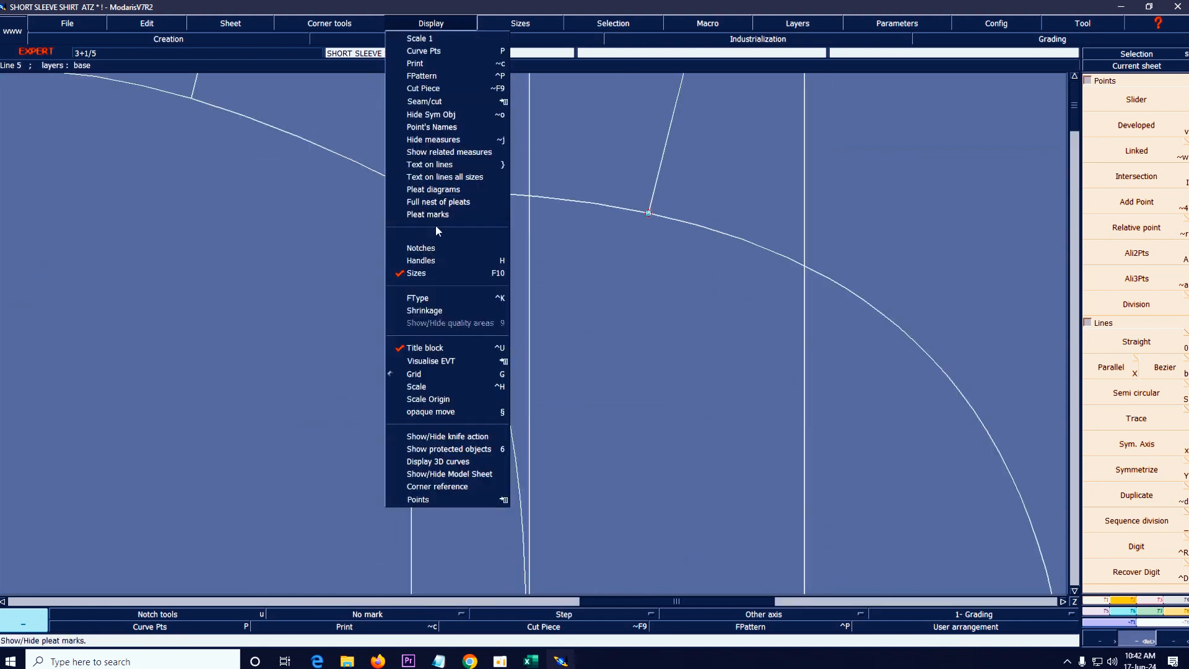
{"action": "left_click", "coordinate": [431, 263]}
{"action": "key", "text": "s"}
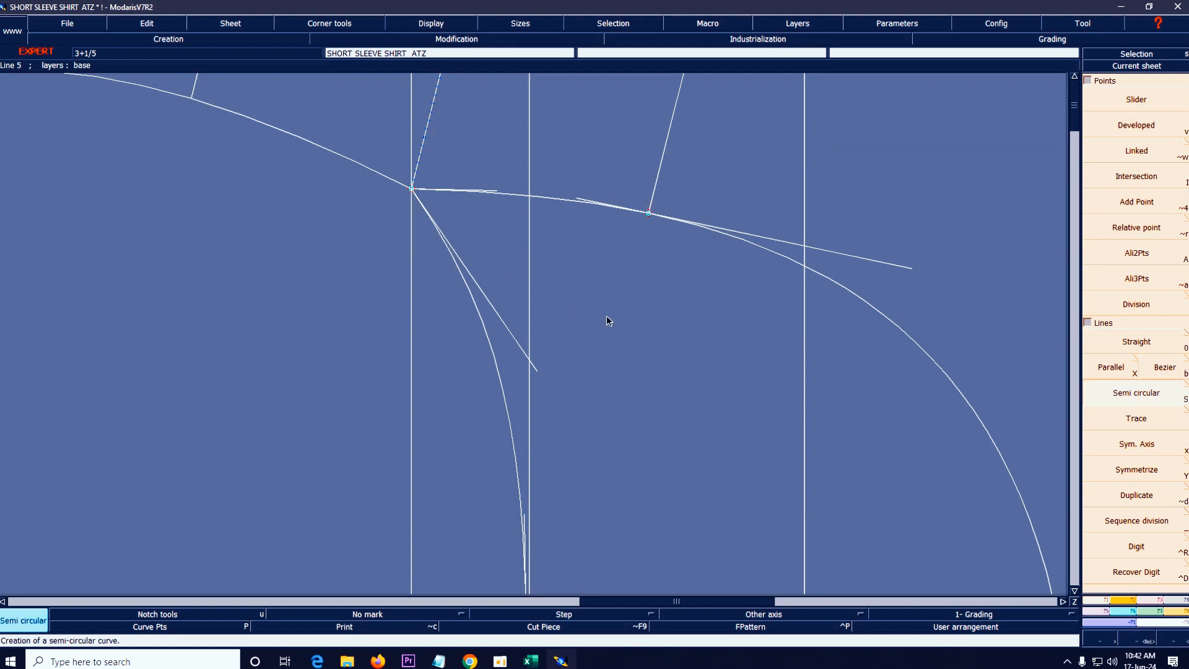
- Reshape the shallower back neckline curve with its tangent handles so it rounds out more and meets the centre line smoothly
{"action": "key", "text": "r"}
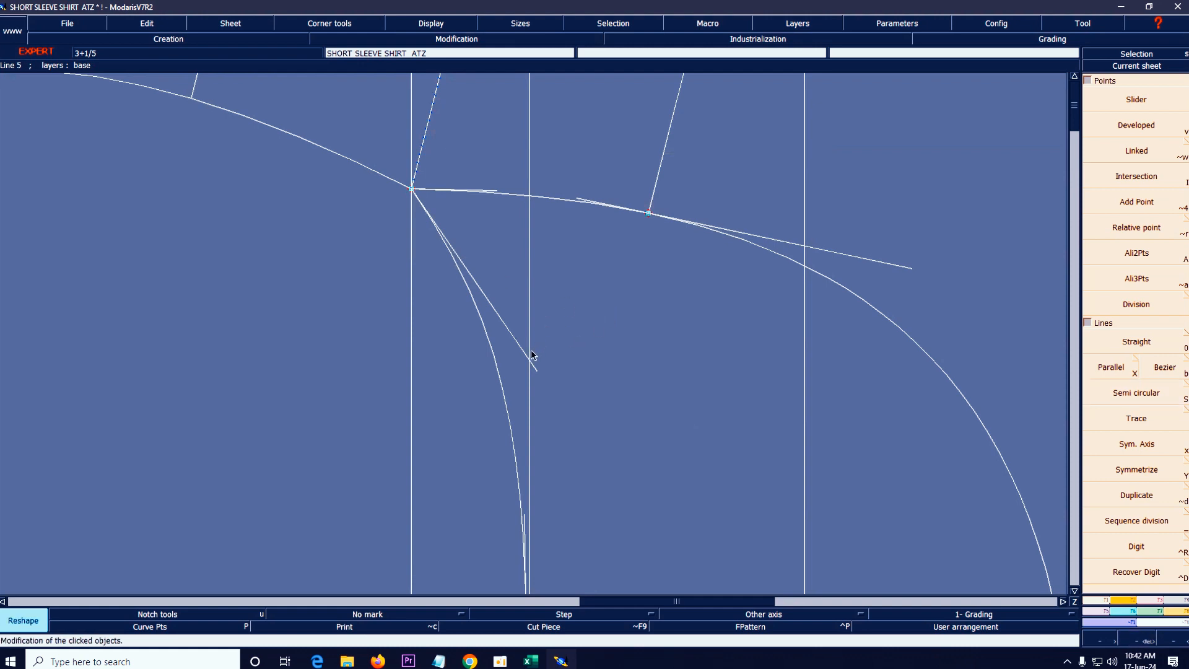
{"action": "left_click", "coordinate": [536, 369]}
{"action": "left_click", "coordinate": [557, 344]}
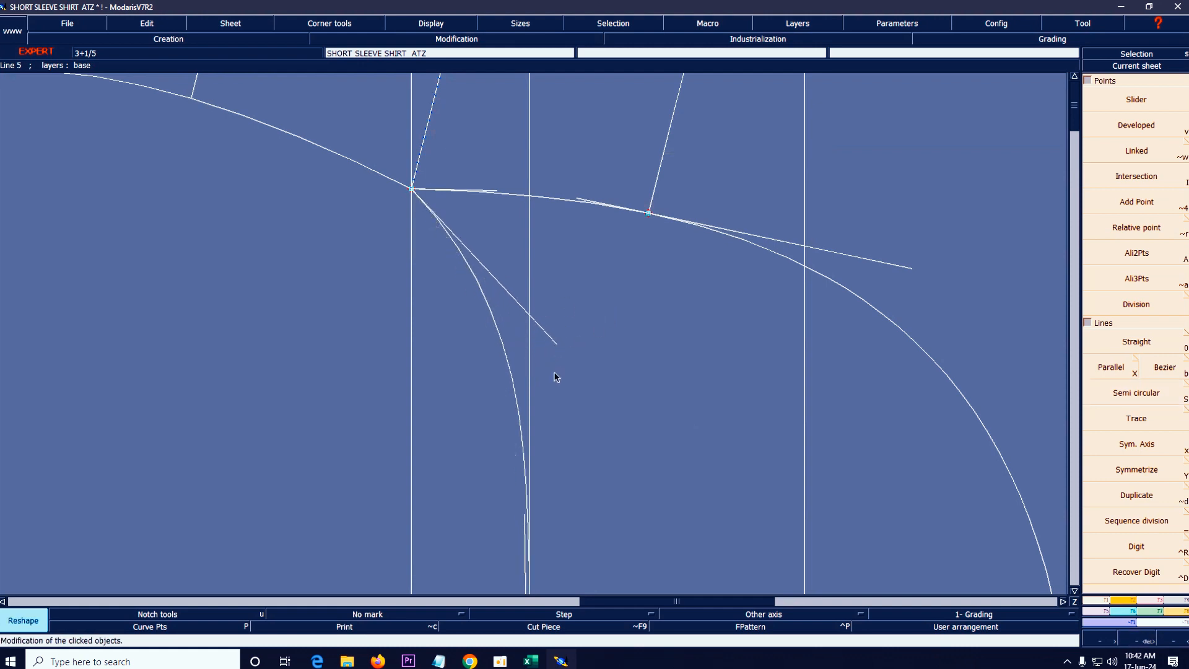
{"action": "left_click", "coordinate": [526, 514]}
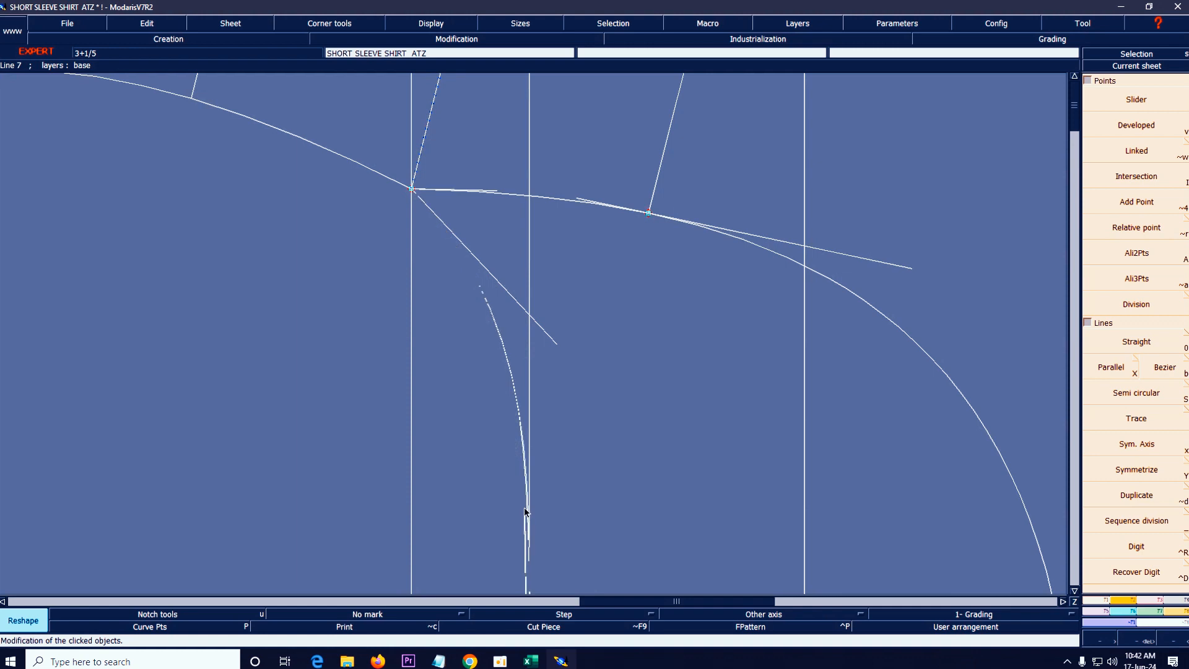
{"action": "left_click", "coordinate": [528, 385]}
{"action": "left_click", "coordinate": [556, 344]}
{"action": "left_click", "coordinate": [546, 315]}
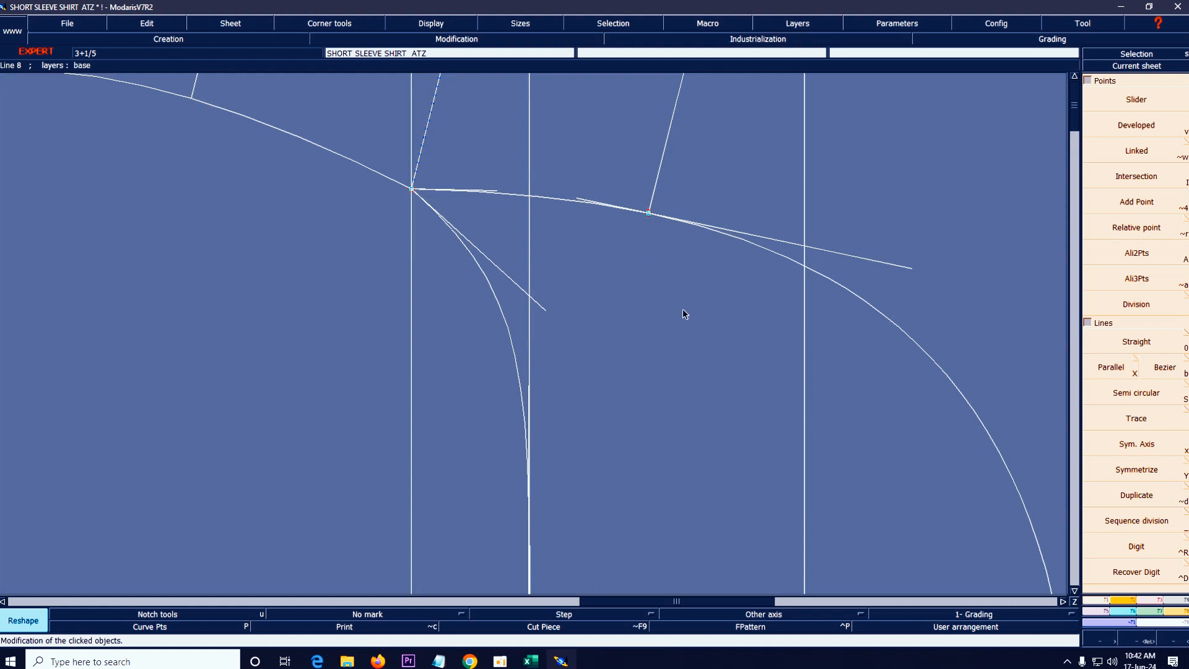
- Hide the curve handles across the whole sheet
{"action": "key", "text": "Home"}
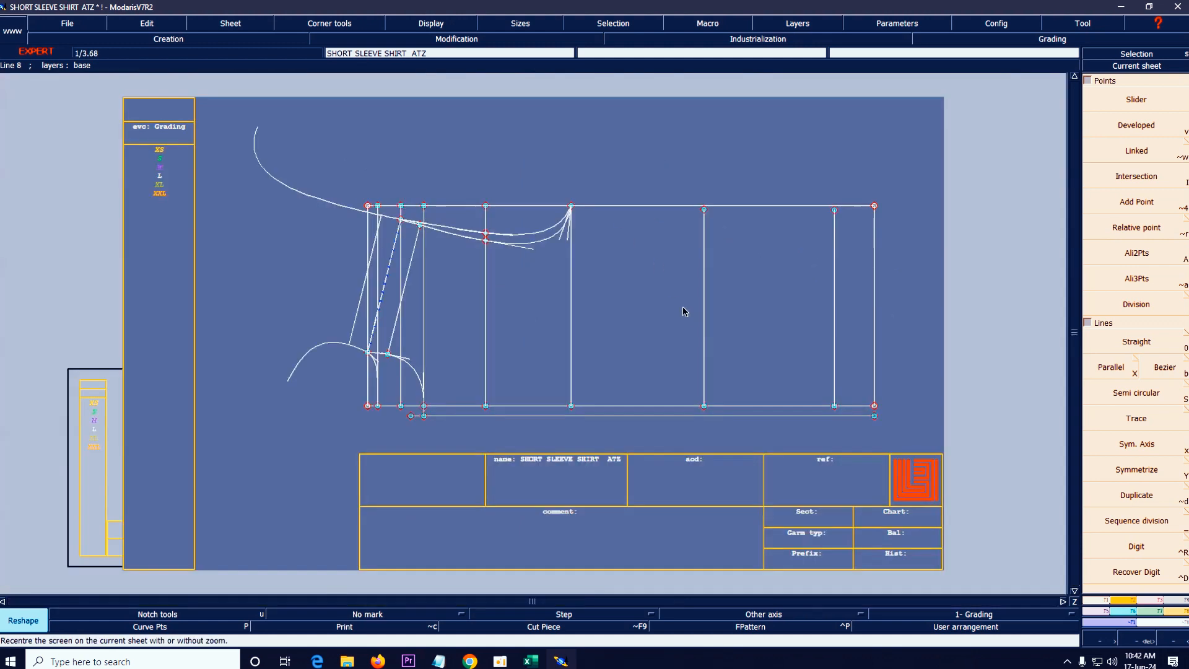
{"action": "left_click", "coordinate": [428, 23]}
{"action": "left_click", "coordinate": [433, 262]}
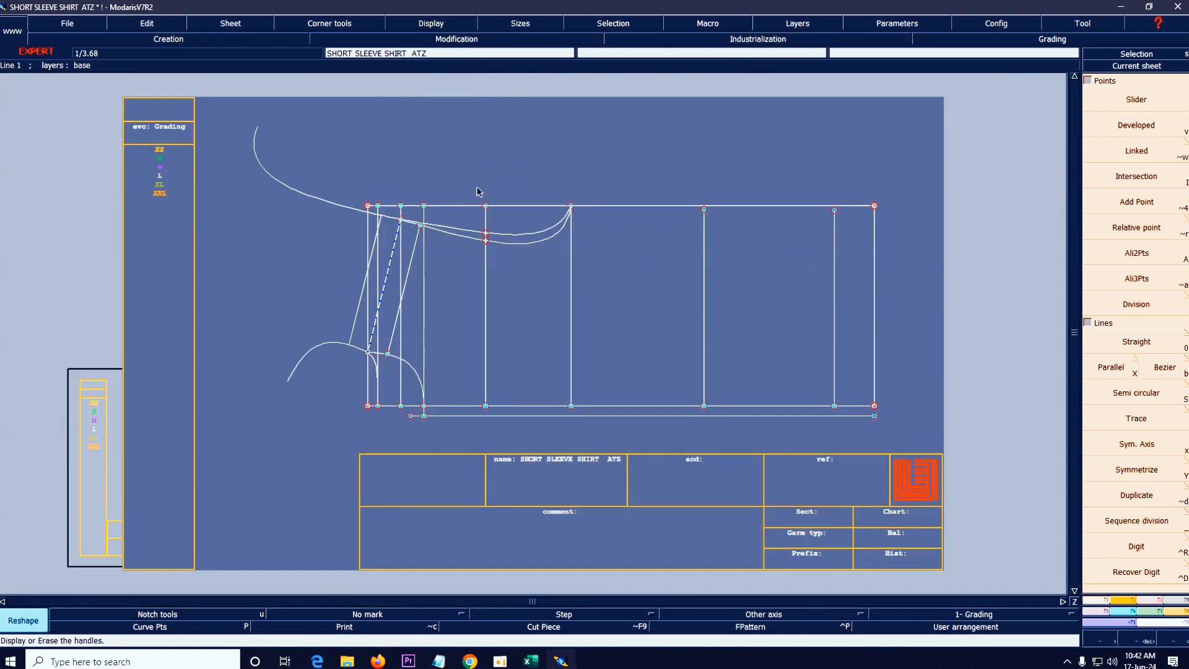
- Trim the mirrored armhole and neckline curves to the ends of the mirrored shoulder line with Adjust 2 lines, and delete the symmetry axis
{"action": "key", "text": "z"}
{"action": "left_click_drag", "start_coordinate": [220, 179], "coordinate": [621, 467]}
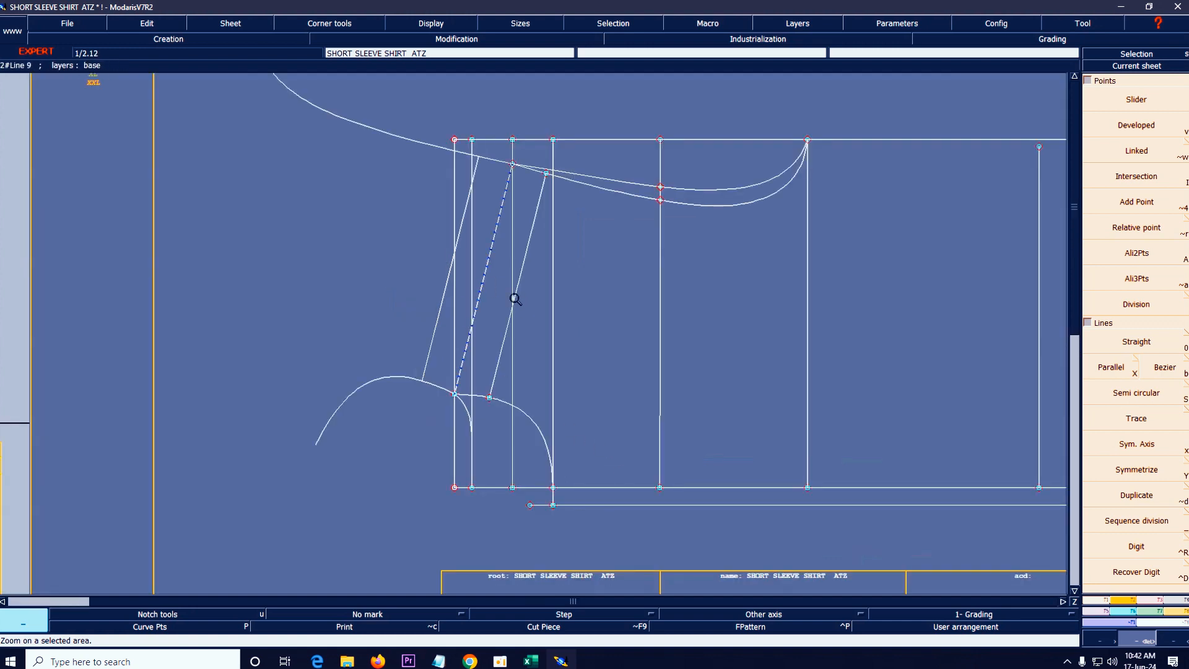
{"action": "left_click", "coordinate": [1149, 601]}
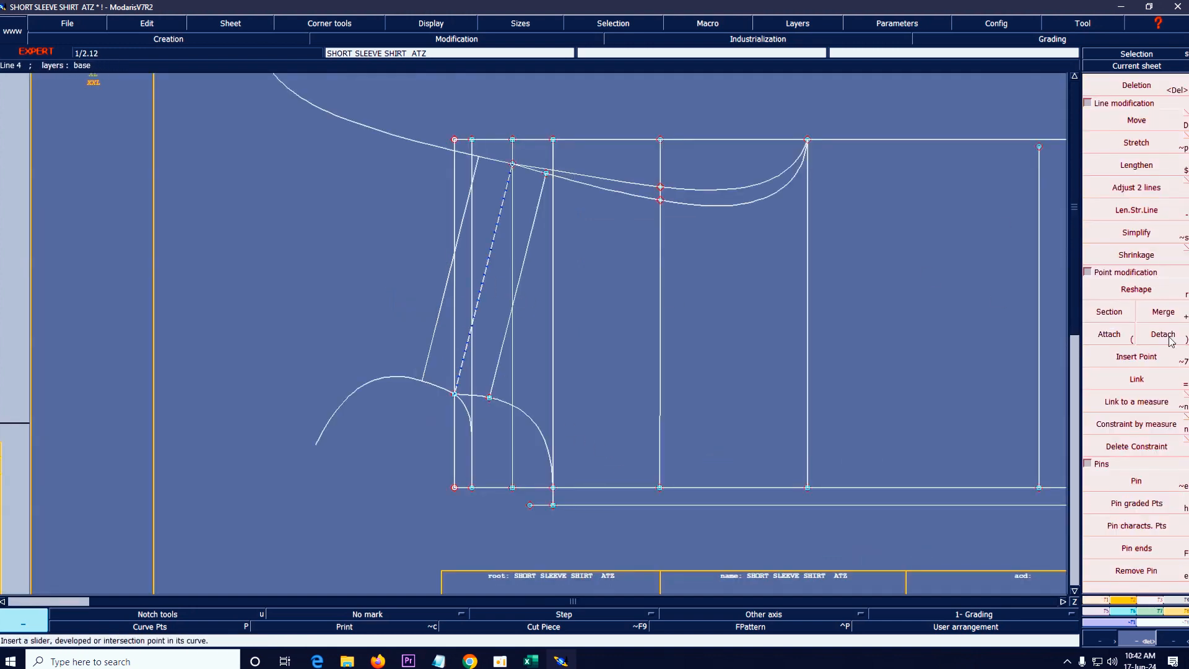
{"action": "left_click", "coordinate": [1130, 429]}
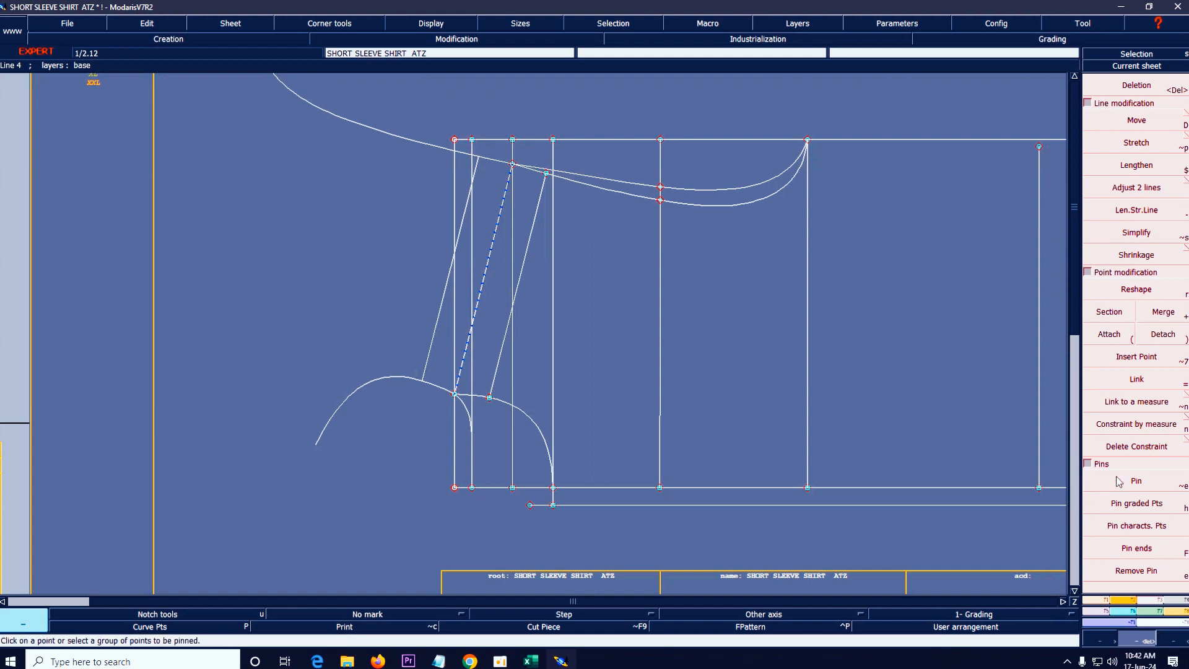
{"action": "left_click", "coordinate": [1136, 187]}
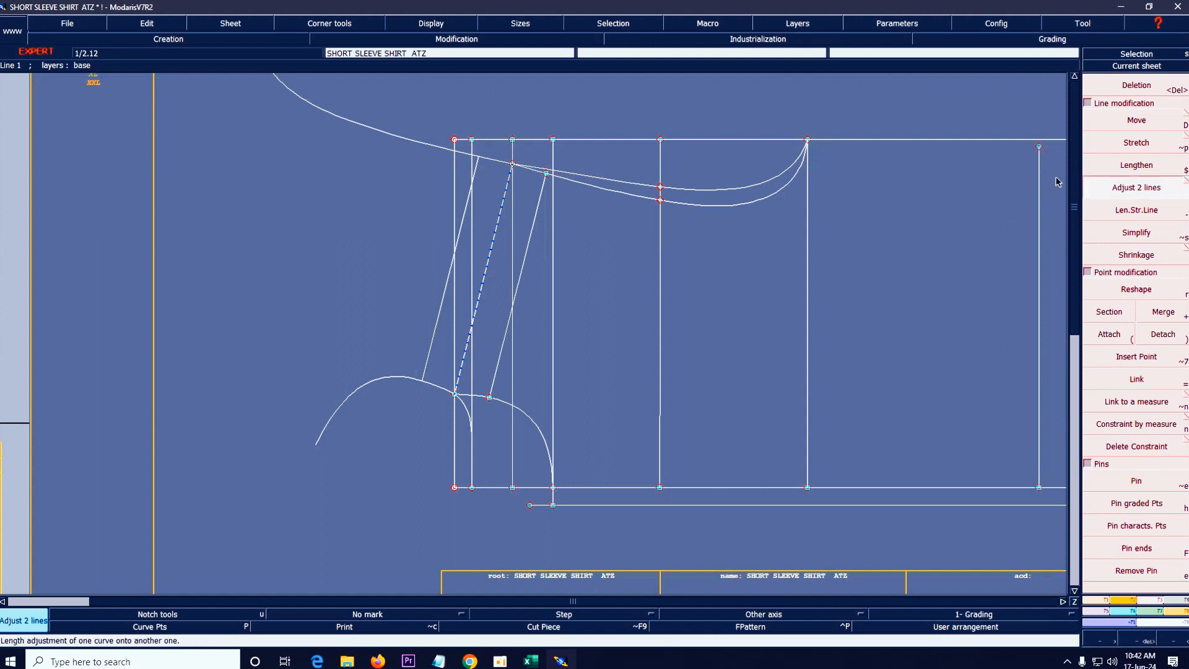
{"action": "left_click", "coordinate": [476, 184]}
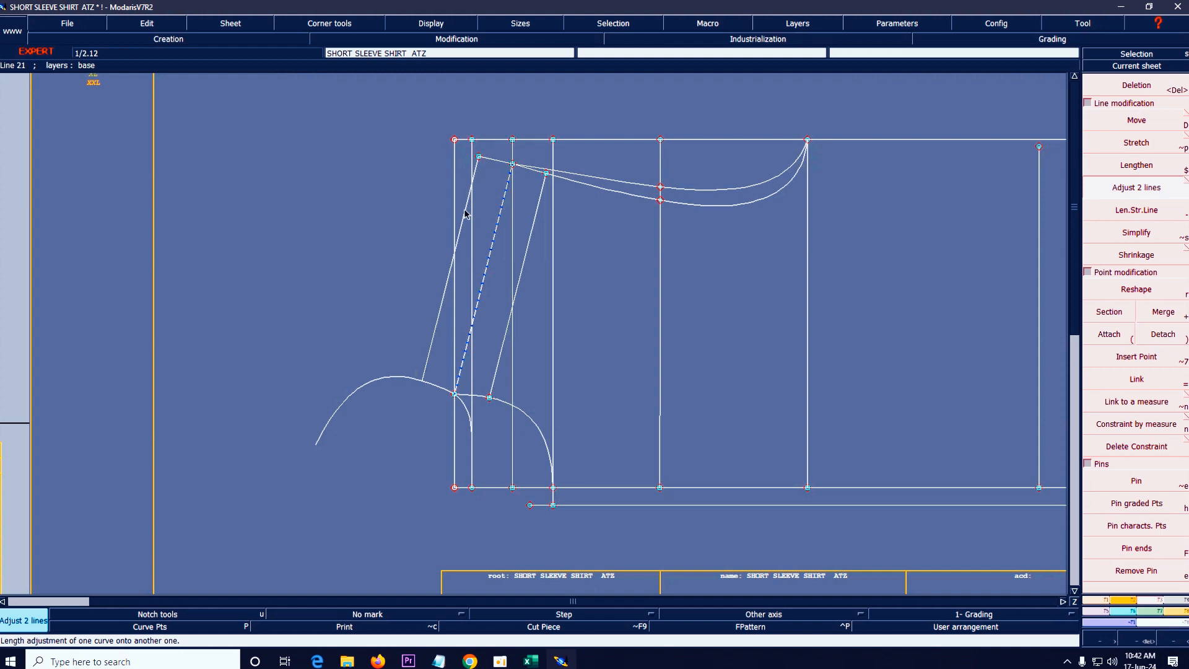
{"action": "left_click", "coordinate": [423, 367]}
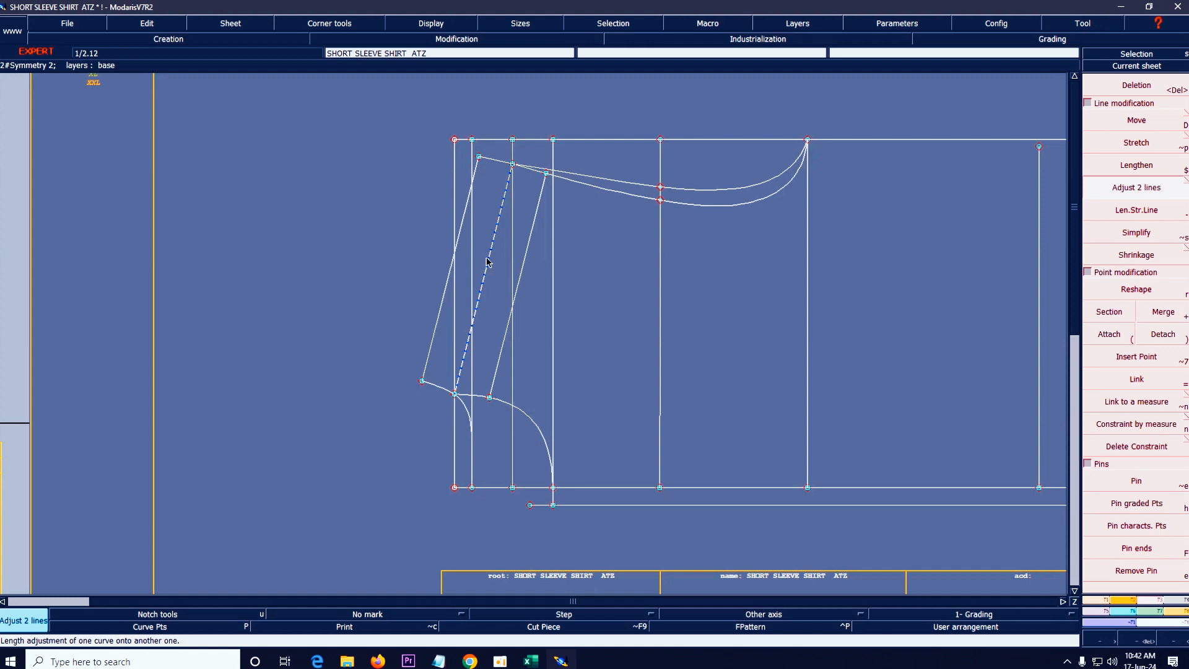
{"action": "key", "text": "Delete"}
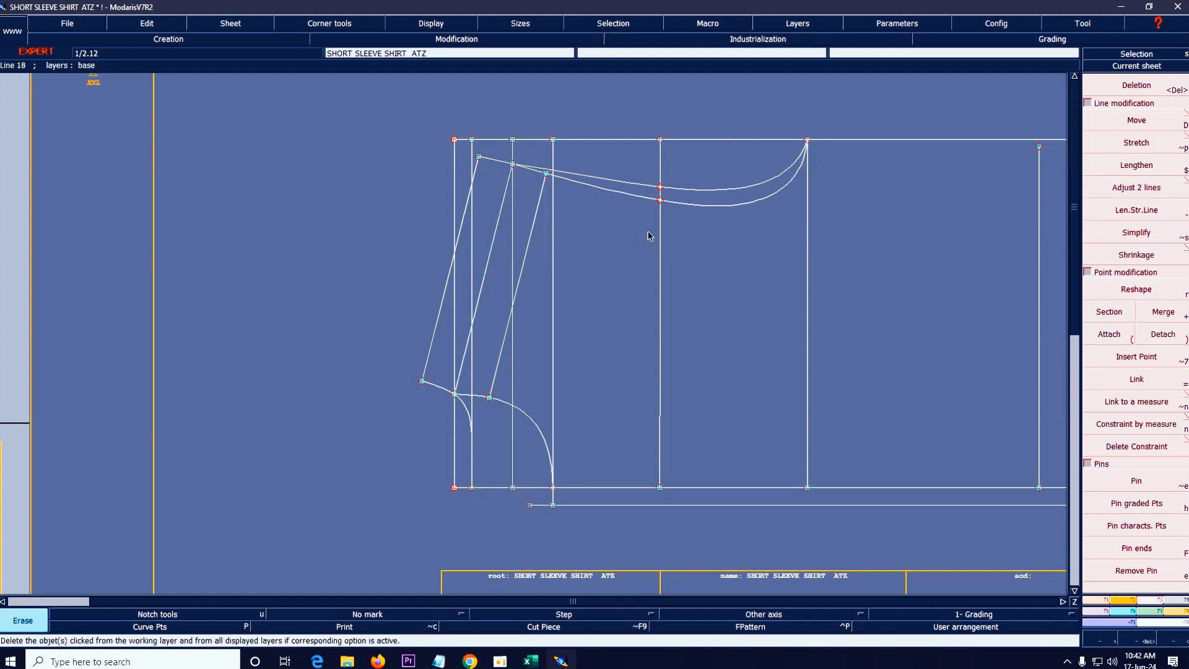
- Draw a slanted hem line from the upper end of the line before the hem to the hem's centre-line corner
{"action": "key", "text": "Home"}
{"action": "key", "text": "Return"}
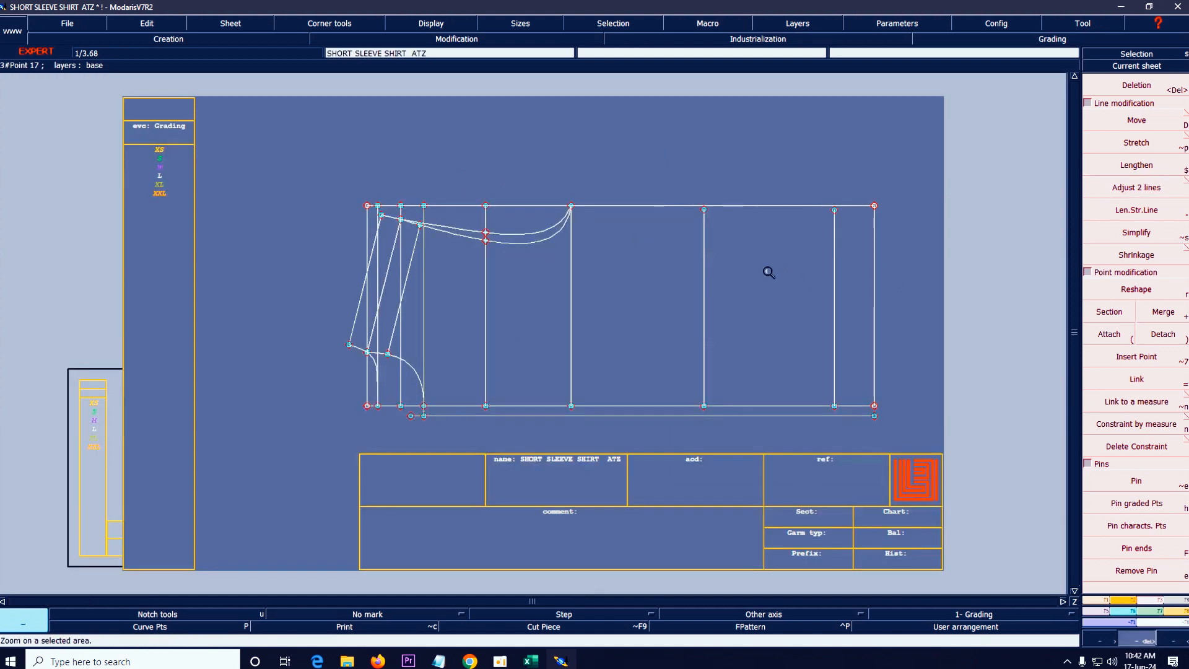
{"action": "left_click_drag", "start_coordinate": [448, 158], "coordinate": [992, 497]}
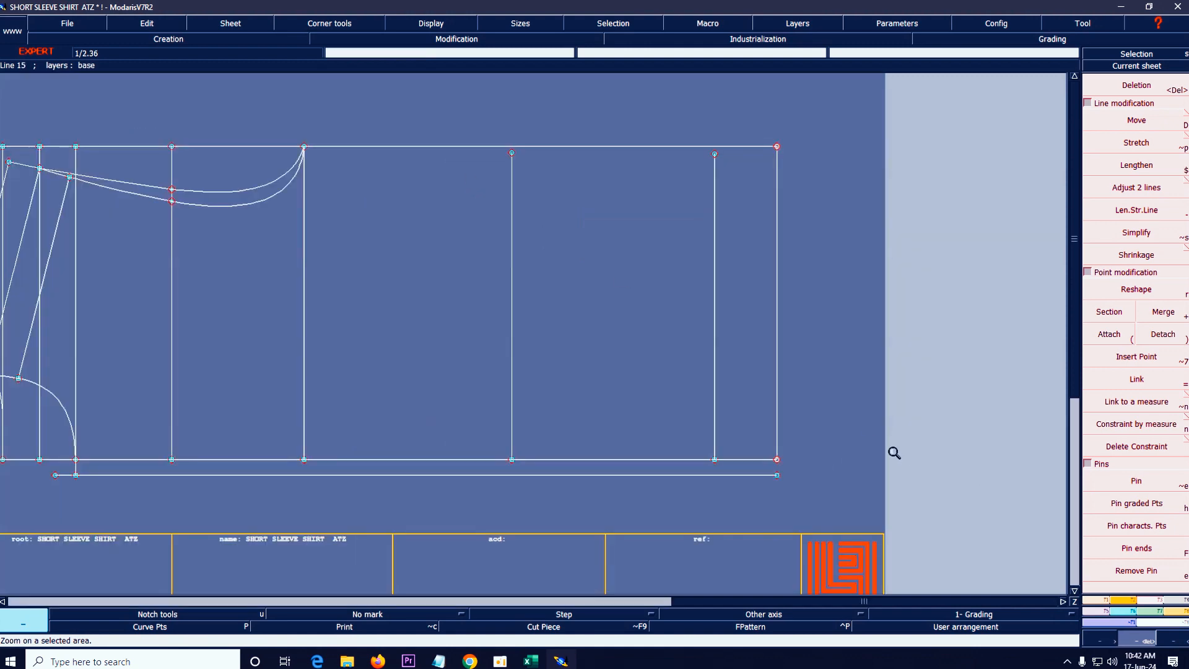
{"action": "key", "text": "Escape"}
{"action": "left_click", "coordinate": [715, 155]}
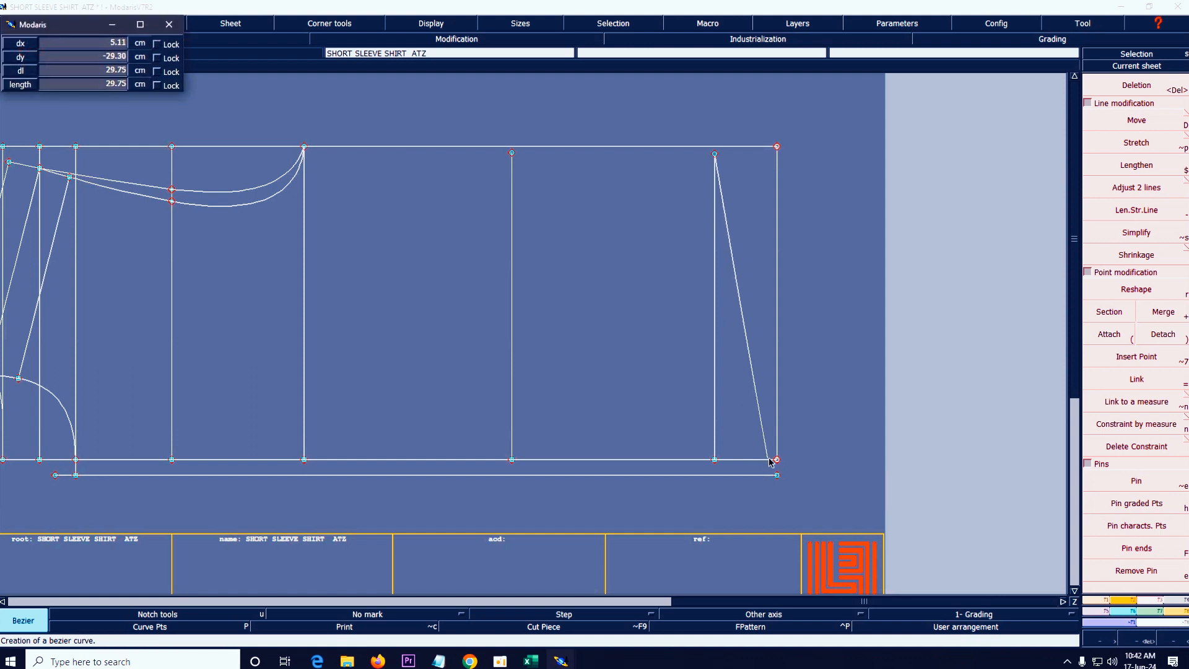
- Draw the side seam with the Bezier tool from the underarm point through the waist point to the raised side hem point
{"action": "left_click", "coordinate": [303, 147]}
{"action": "left_click", "coordinate": [511, 153]}
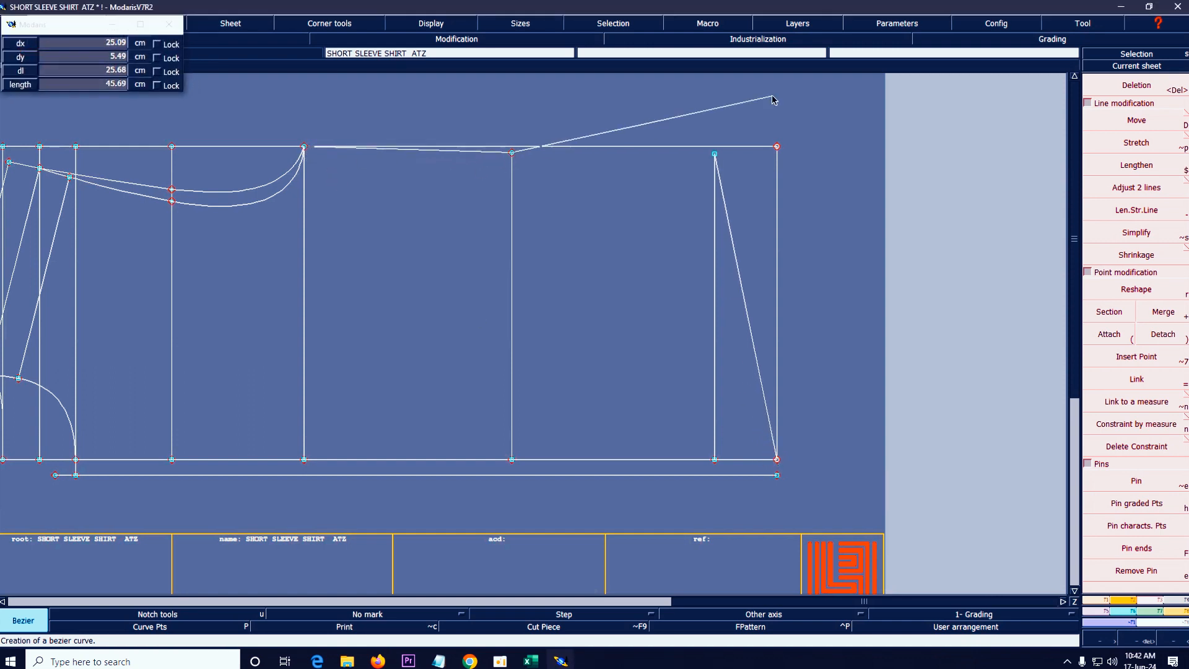
{"action": "left_click", "coordinate": [715, 155]}
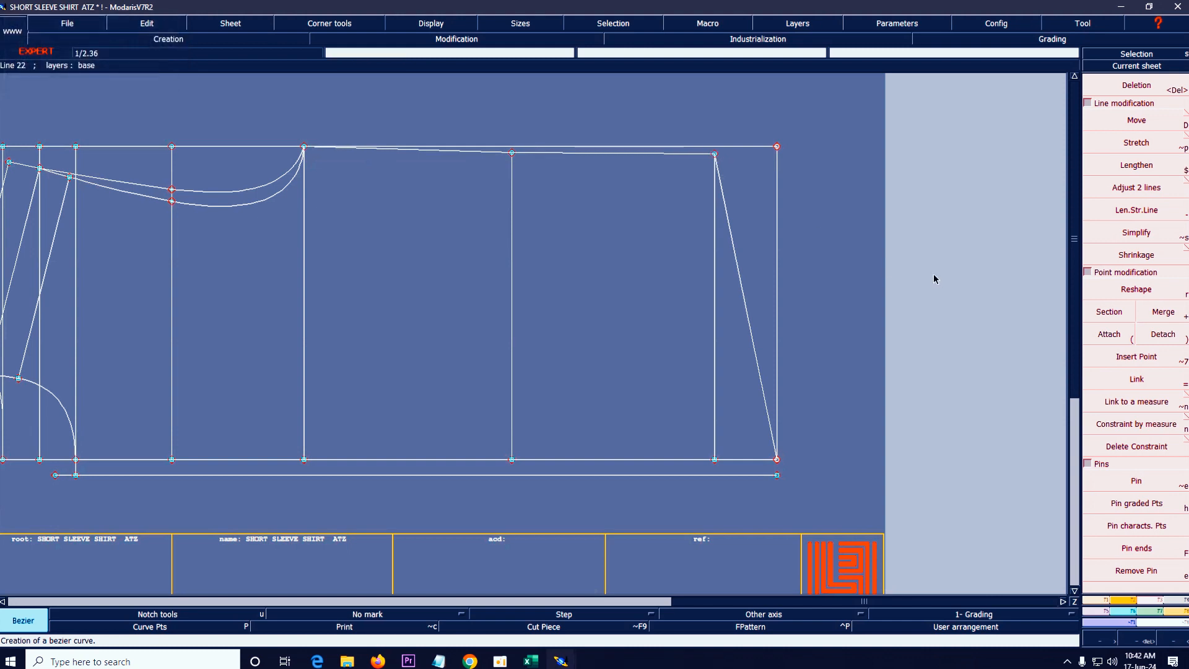
- Create a symmetry axis along the centre line from the hem corner and mirror the slanted hem line across it
{"action": "key", "text": "Home"}
{"action": "key", "text": "Return"}
{"action": "left_click_drag", "start_coordinate": [354, 301], "coordinate": [974, 517]}
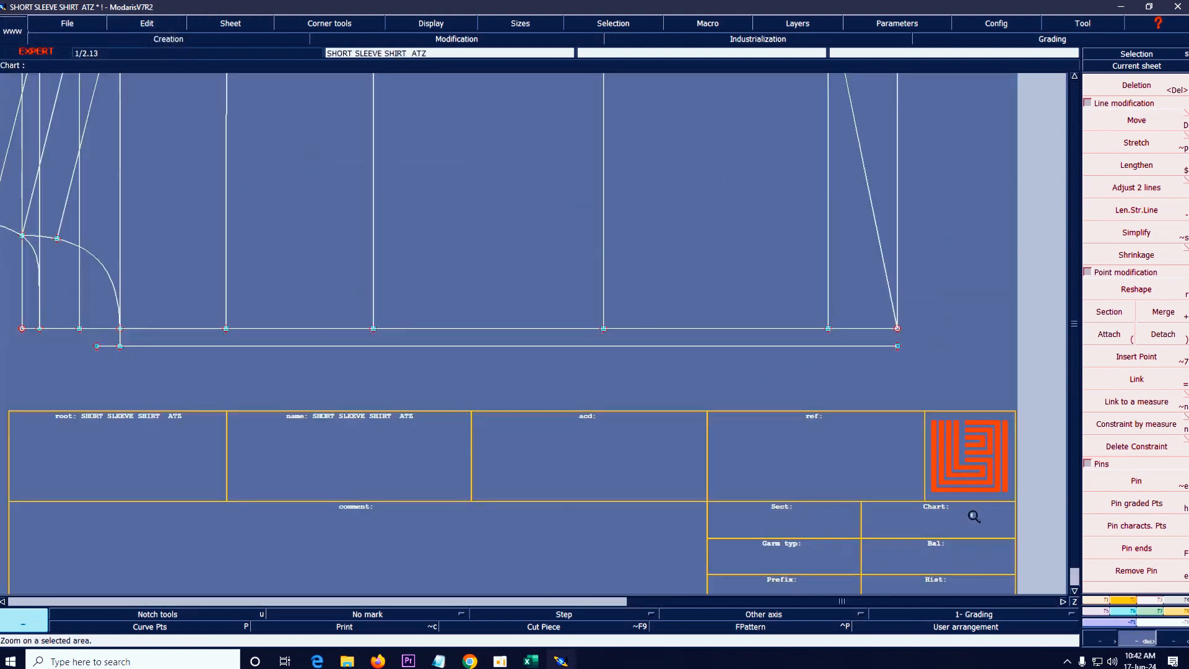
{"action": "left_click", "coordinate": [1100, 604]}
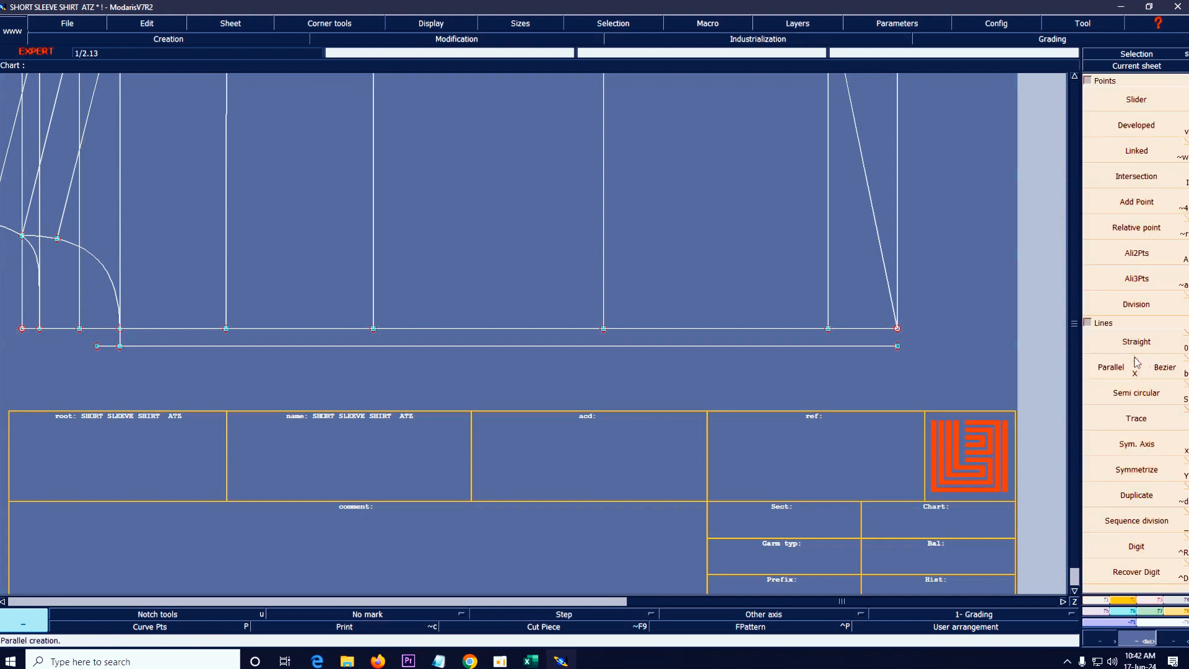
{"action": "left_click", "coordinate": [1137, 364]}
{"action": "left_click", "coordinate": [58, 86]}
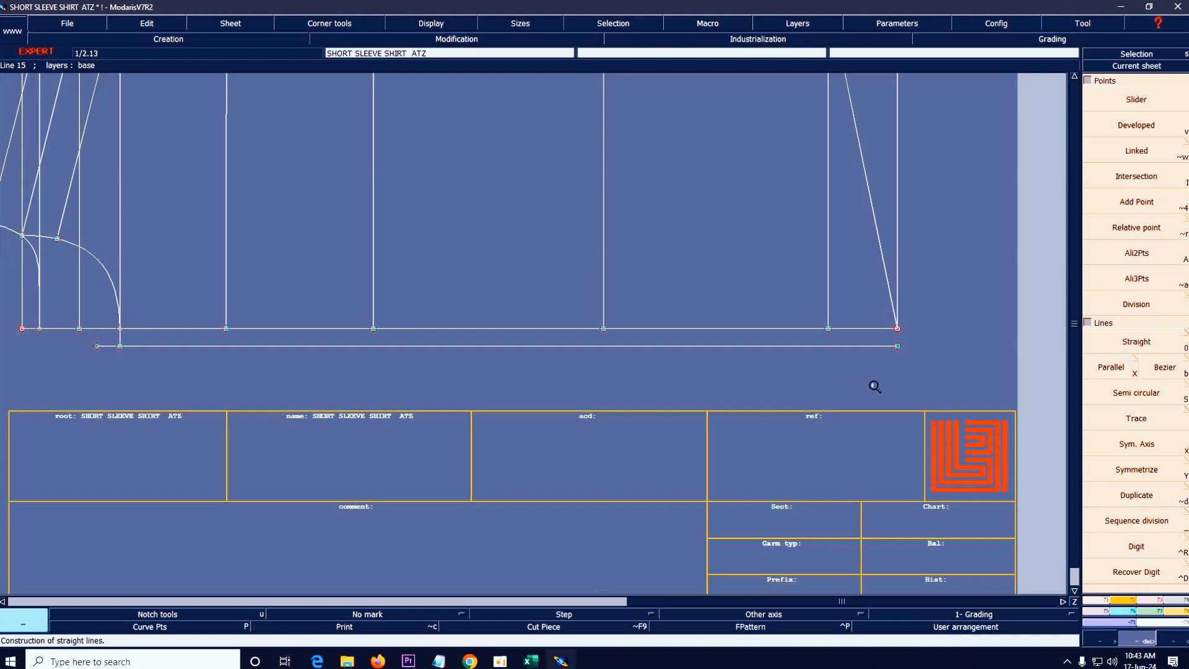
{"action": "left_click", "coordinate": [1134, 446]}
{"action": "left_click", "coordinate": [897, 328]}
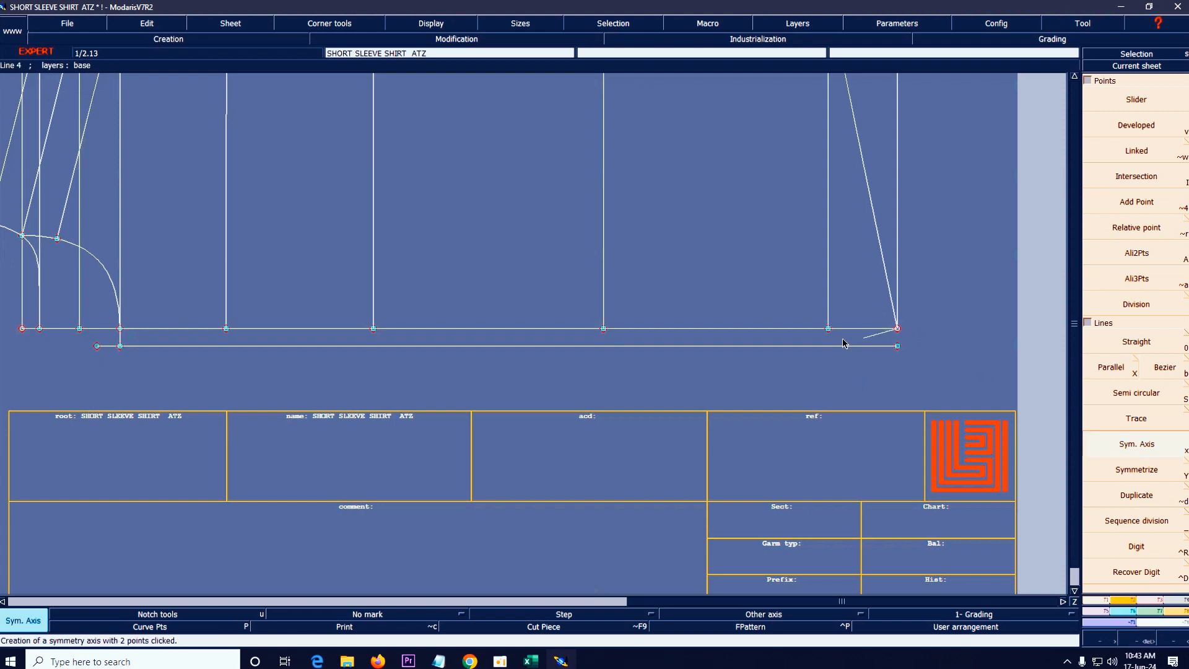
{"action": "left_click", "coordinate": [784, 328]}
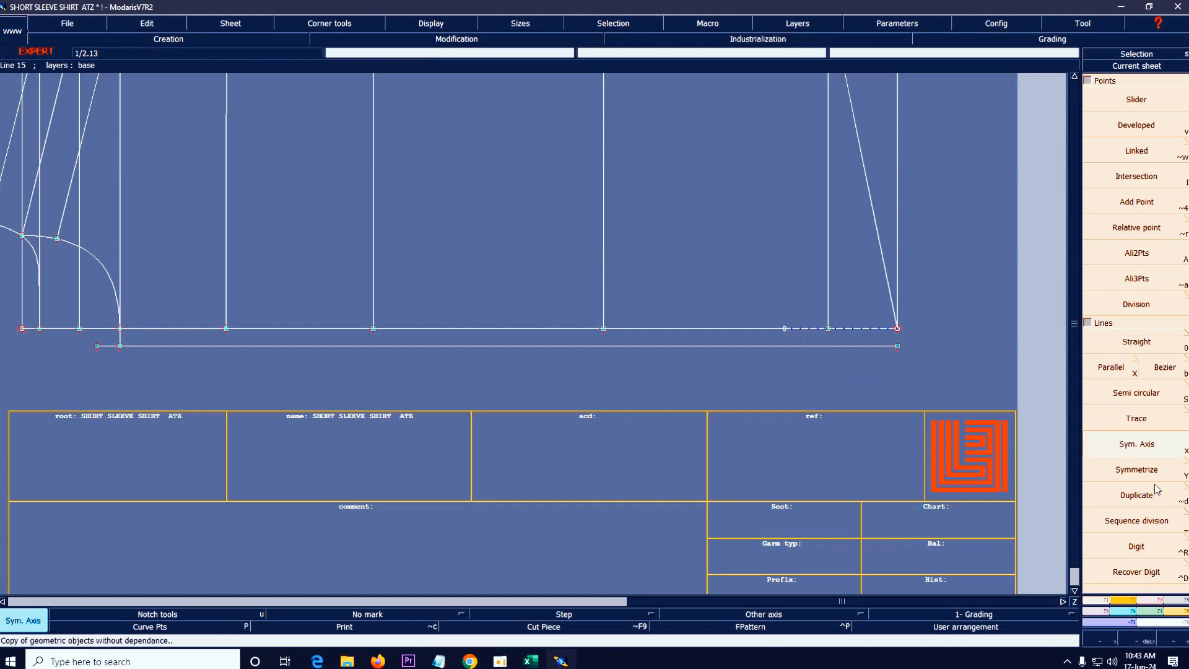
{"action": "left_click", "coordinate": [1136, 470]}
{"action": "left_click", "coordinate": [890, 290]}
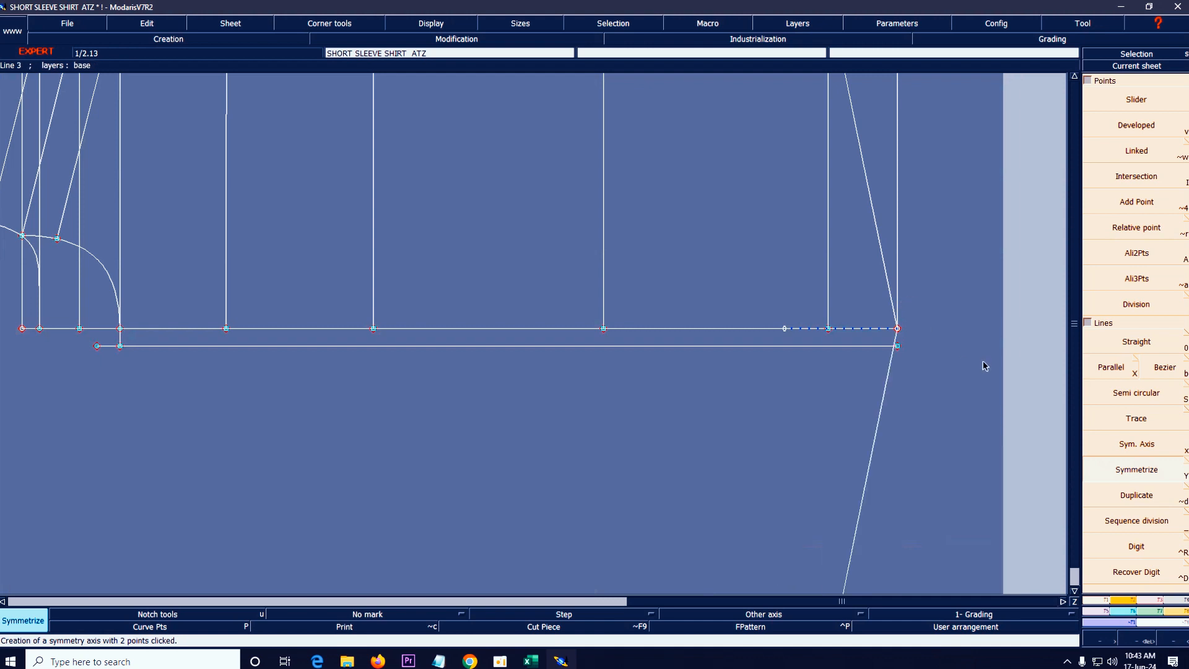
- Rotate the current sheet 90° clockwise so the body pattern stands upright
{"action": "key", "text": "F12"}
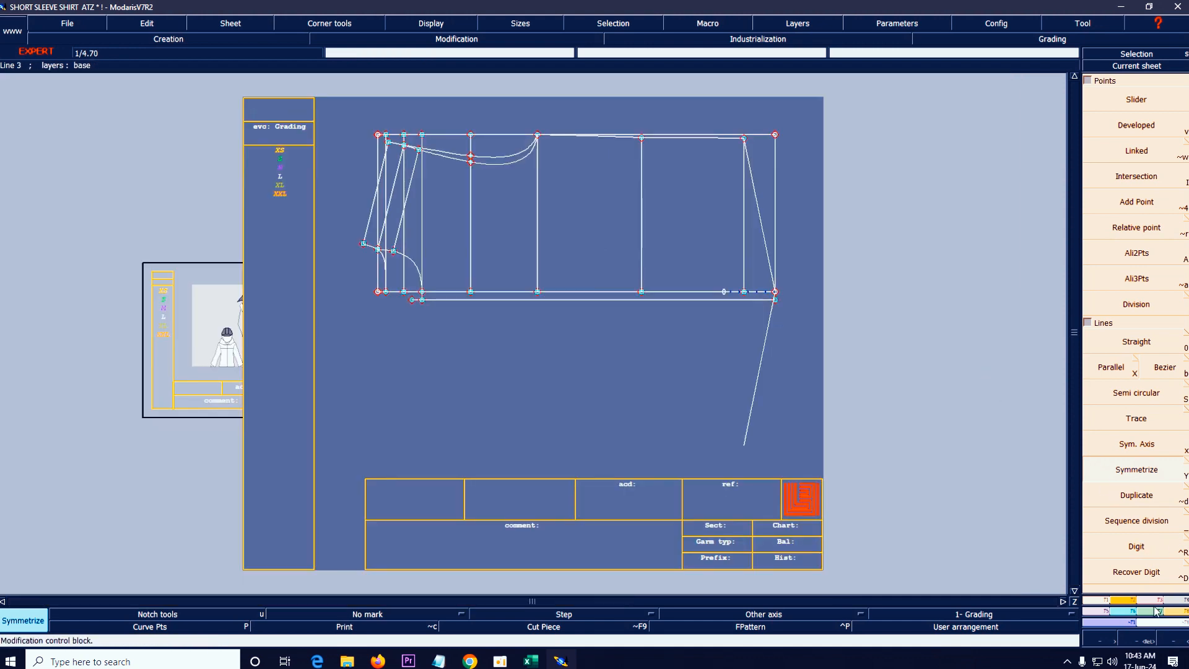
{"action": "left_click", "coordinate": [1122, 602]}
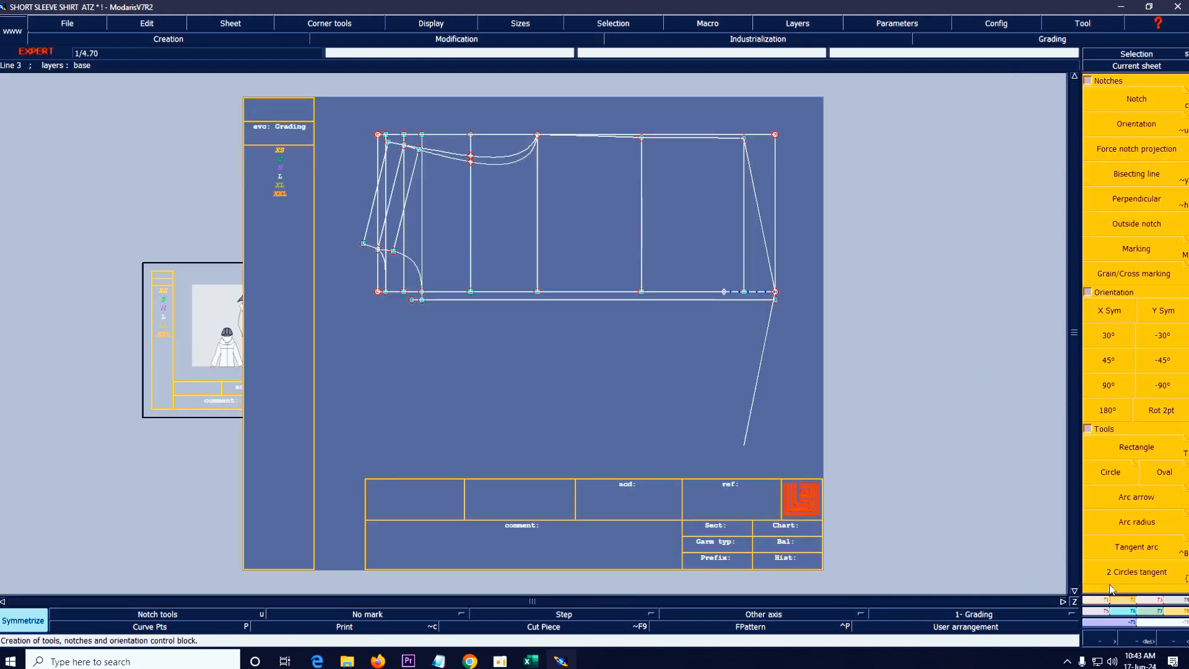
{"action": "left_click", "coordinate": [1181, 392]}
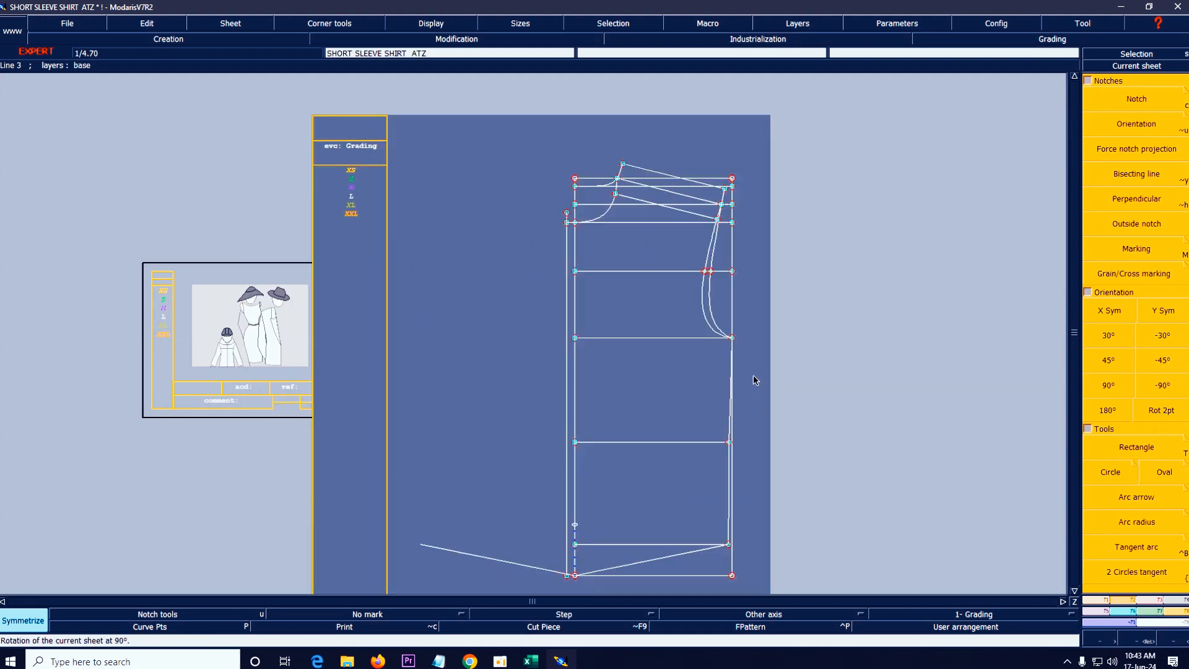
- Display the curve handles and reshape the slanted hem into an S-curve that runs nearly level at the centre line and side seam
{"action": "key", "text": "F12"}
{"action": "left_click_drag", "start_coordinate": [345, 366], "coordinate": [770, 497]}
{"action": "left_click", "coordinate": [431, 23]}
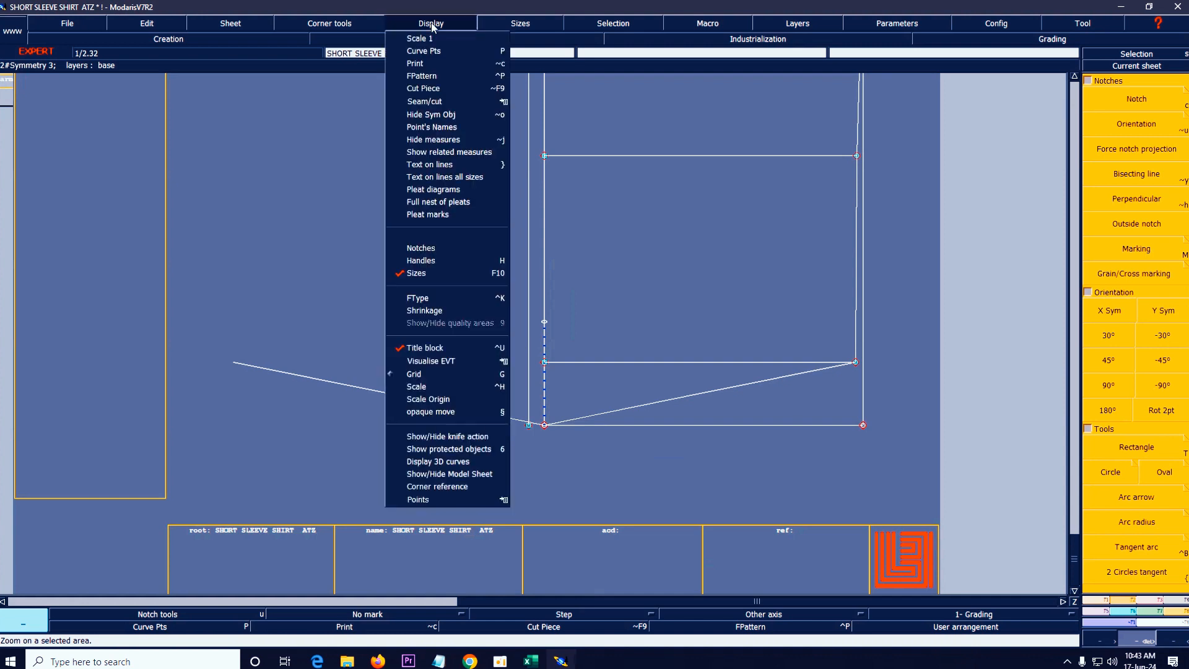
{"action": "left_click", "coordinate": [435, 254]}
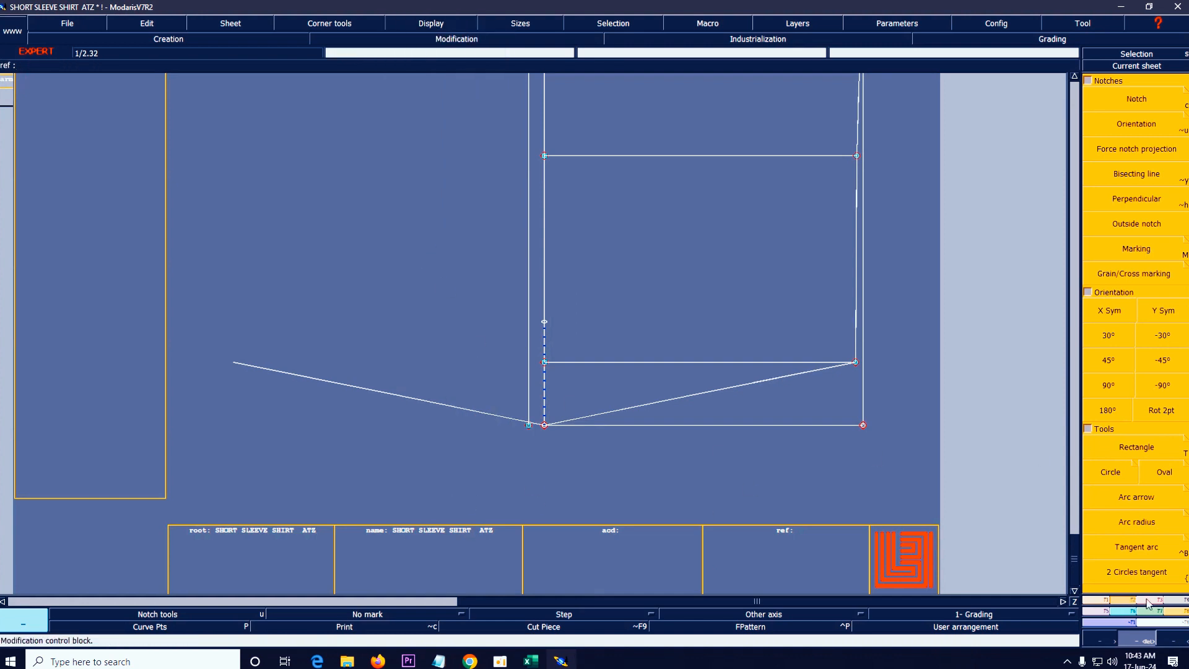
{"action": "left_click", "coordinate": [1121, 600]}
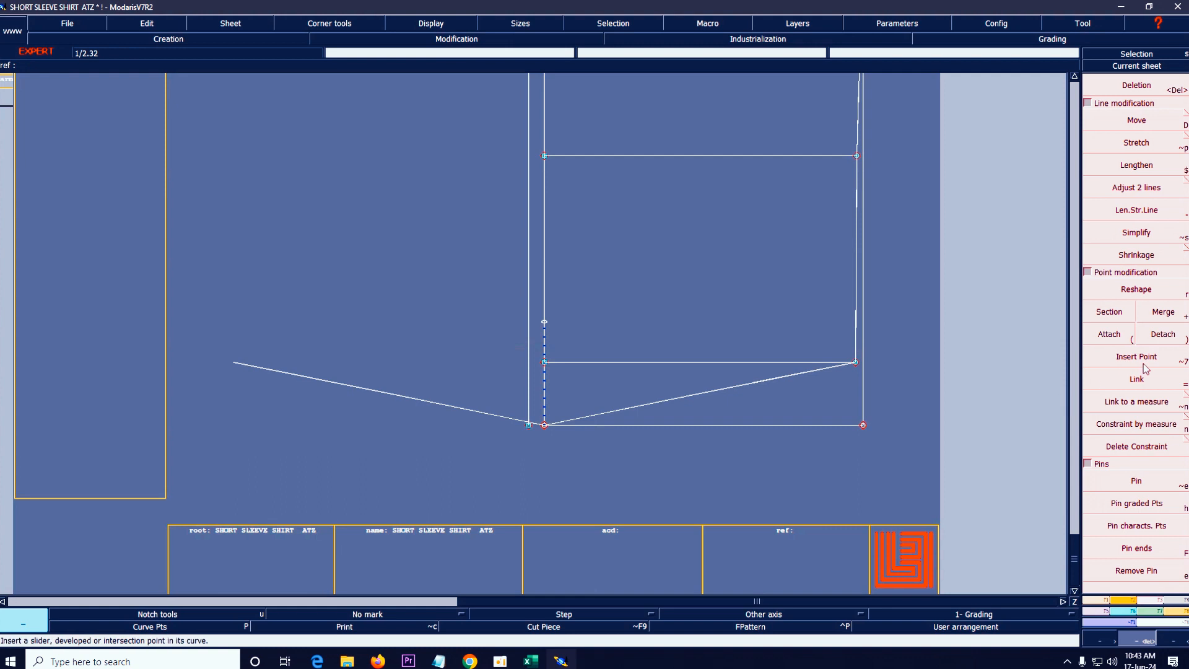
{"action": "left_click", "coordinate": [1136, 289]}
{"action": "left_click", "coordinate": [768, 374]}
{"action": "left_click", "coordinate": [766, 368]}
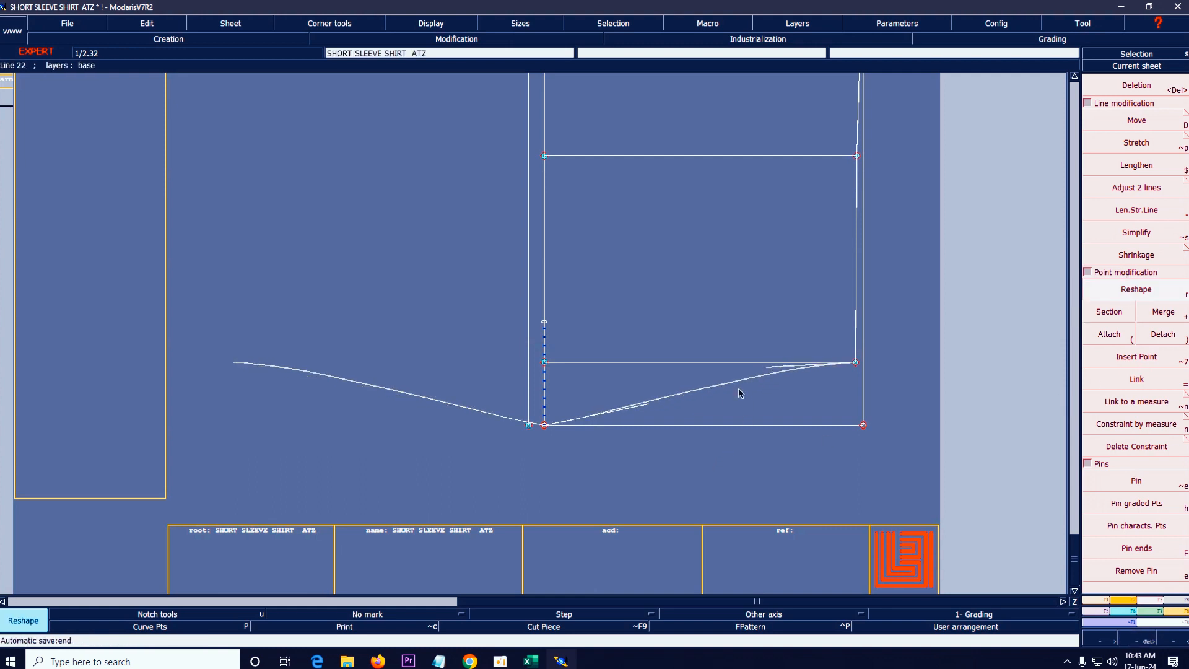
{"action": "left_click", "coordinate": [642, 409]}
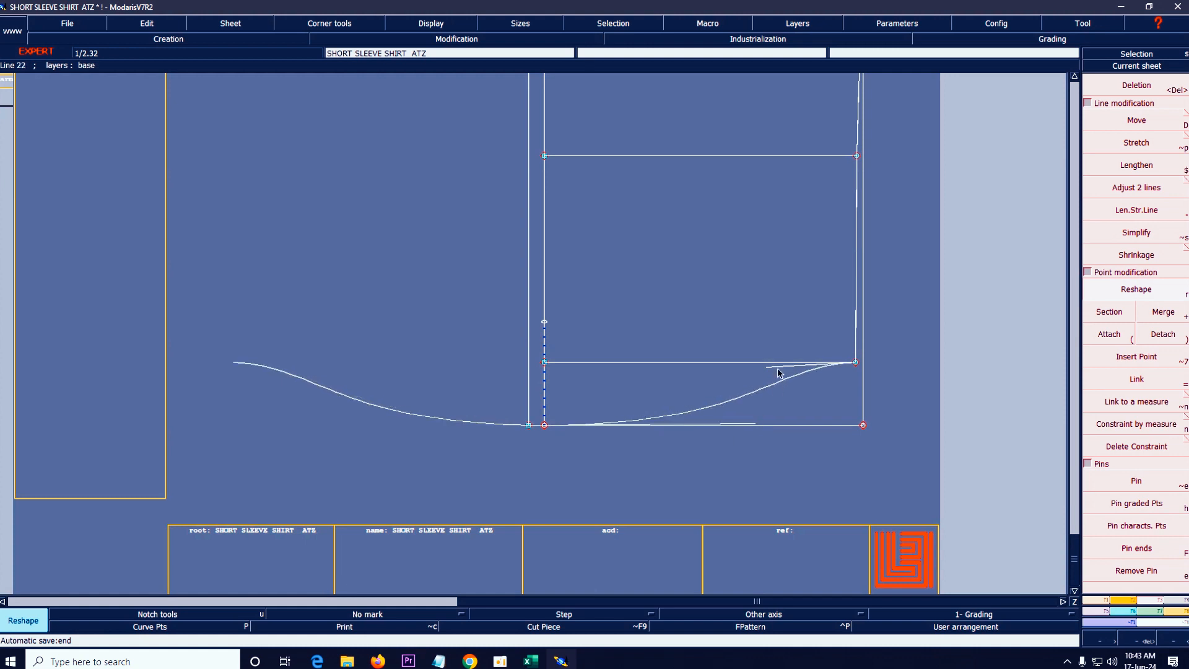
{"action": "left_click", "coordinate": [820, 376]}
- Create a symmetry axis along the lower side seam from the hem point and mirror the hem curve across it
{"action": "key", "text": "shift+s"}
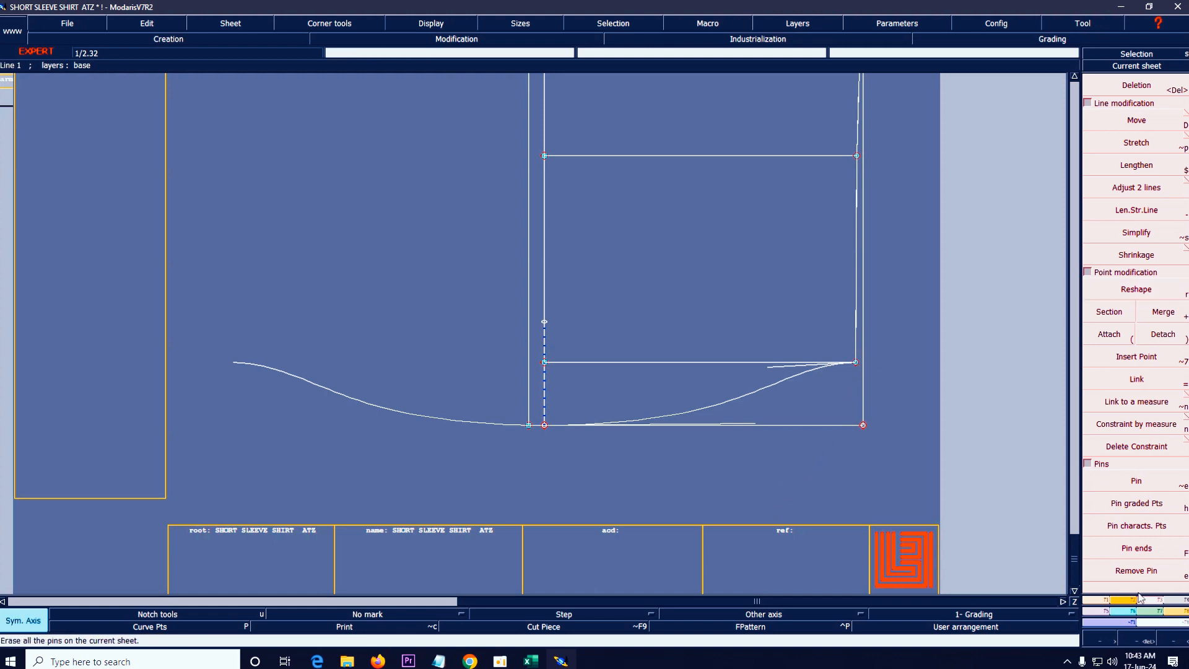
{"action": "left_click", "coordinate": [1100, 600]}
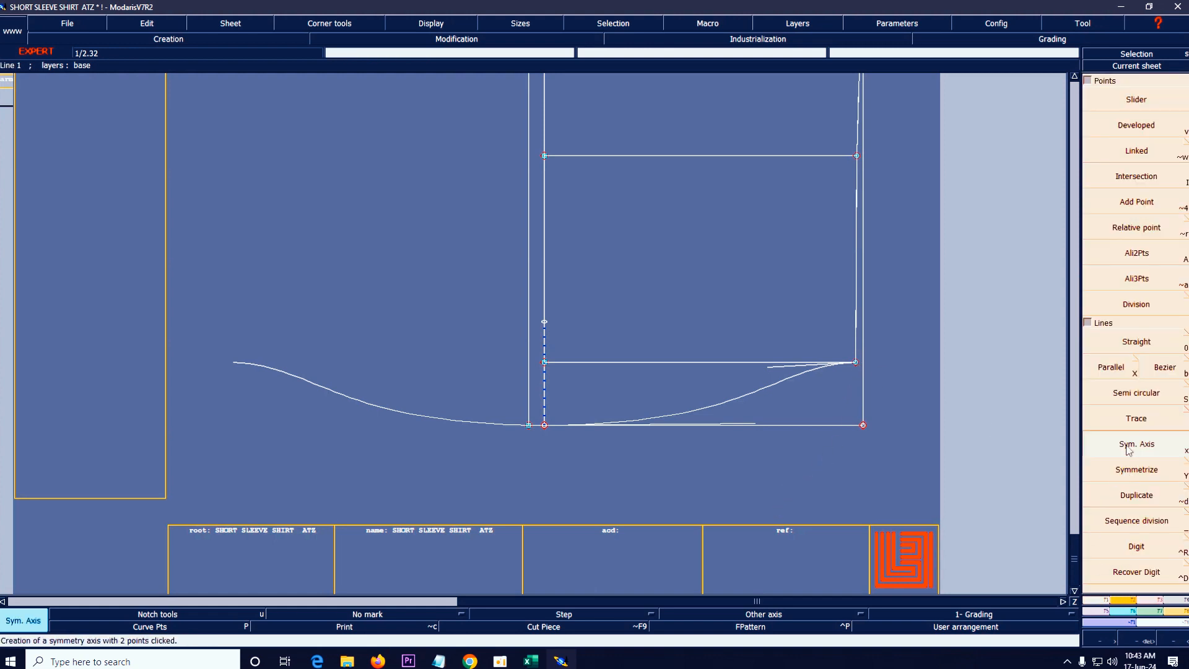
{"action": "left_click", "coordinate": [855, 363]}
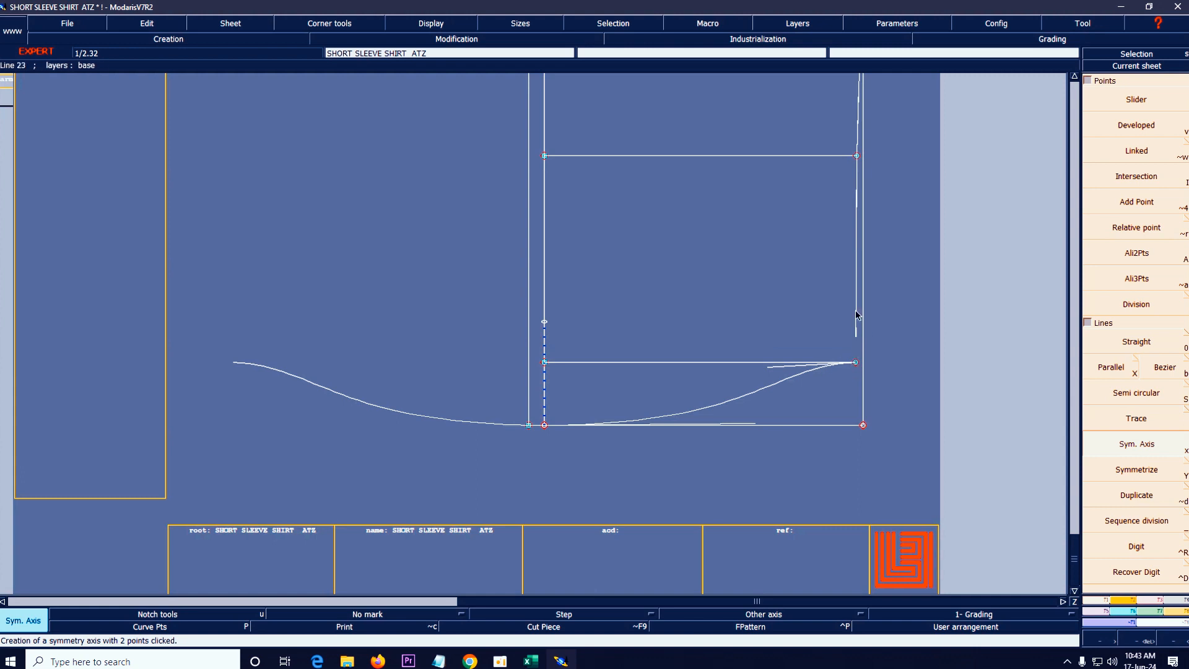
{"action": "left_click", "coordinate": [856, 302]}
{"action": "left_click", "coordinate": [1146, 470]}
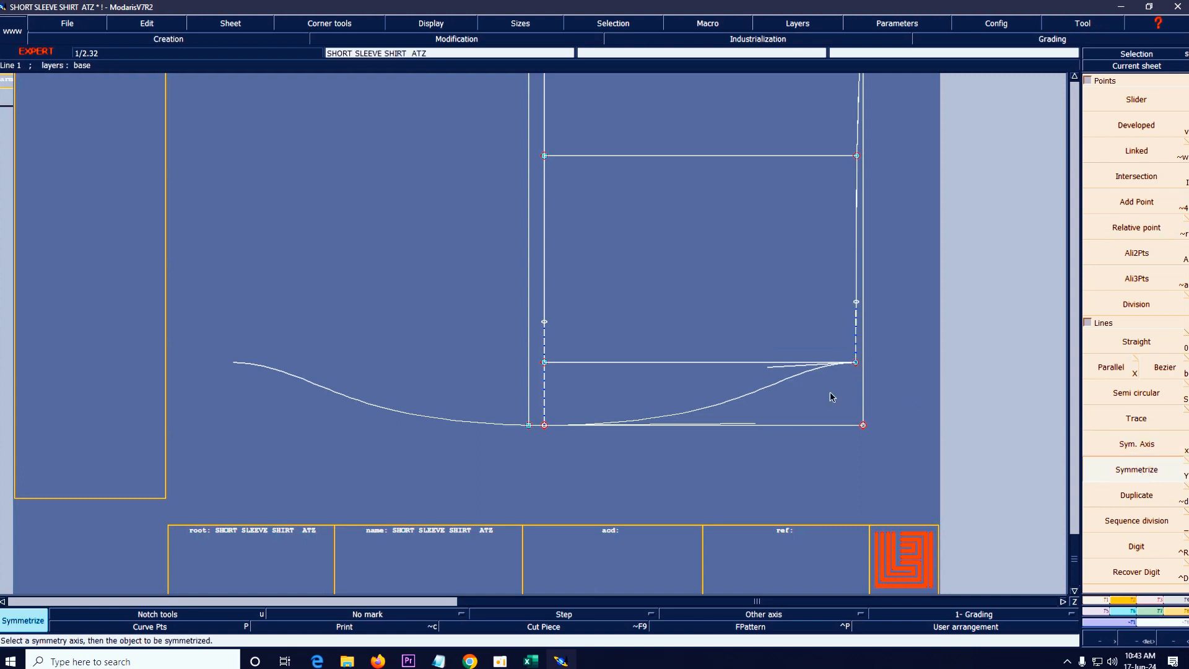
{"action": "left_click", "coordinate": [801, 377]}
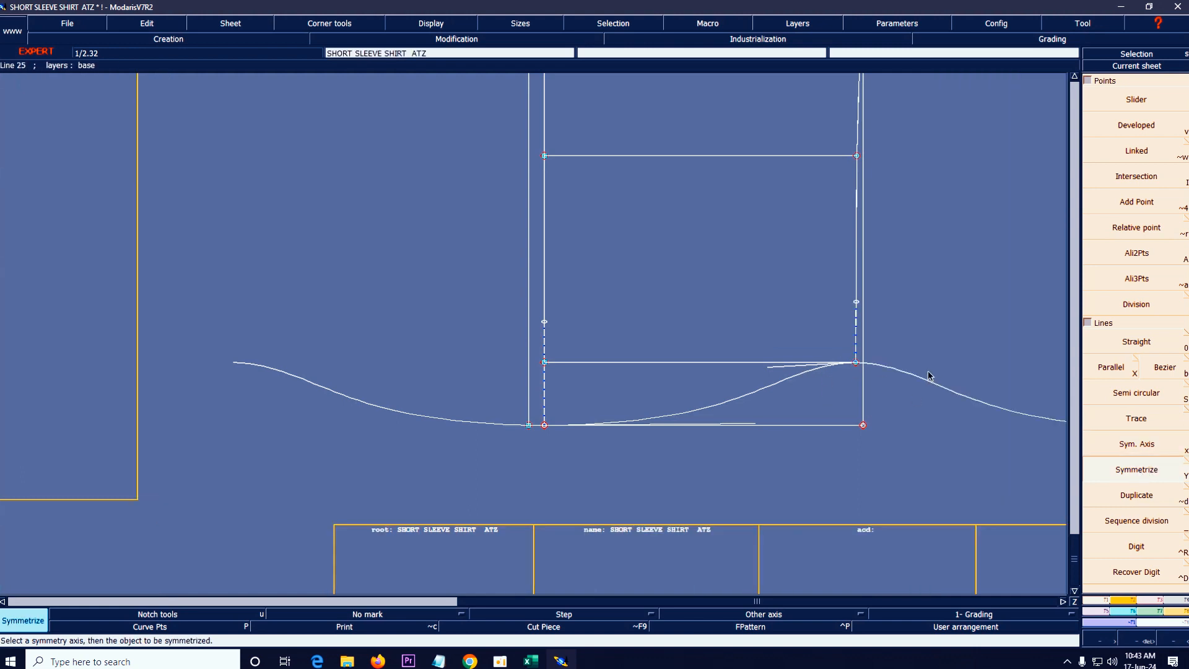
- Reshape the hem curve's handle at the side seam so the curve flows smoothly into its mirrored copy
{"action": "key", "text": "z"}
{"action": "left_click_drag", "start_coordinate": [632, 316], "coordinate": [981, 455]}
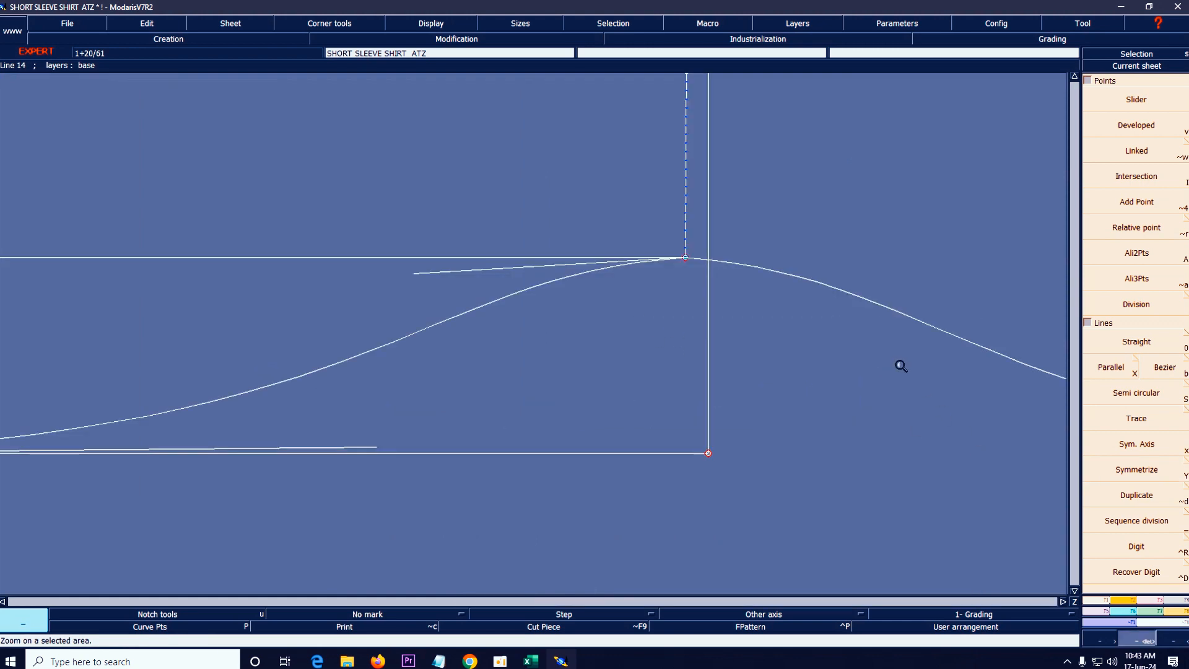
{"action": "key", "text": "s"}
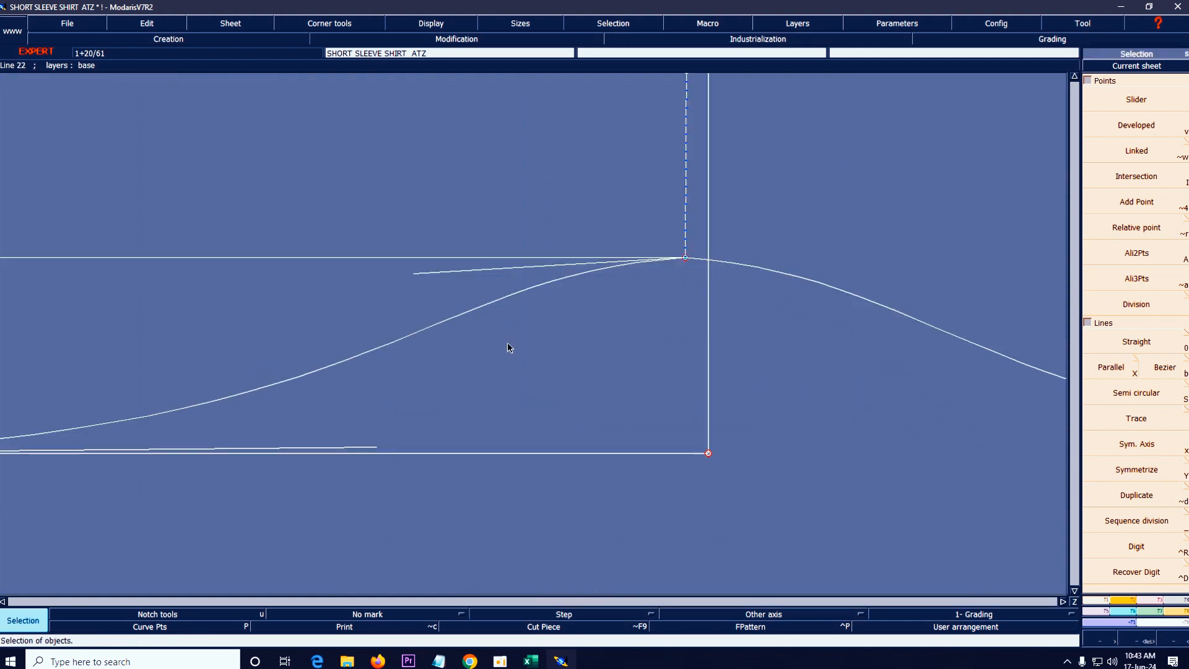
{"action": "key", "text": "r"}
{"action": "left_click", "coordinate": [415, 273]}
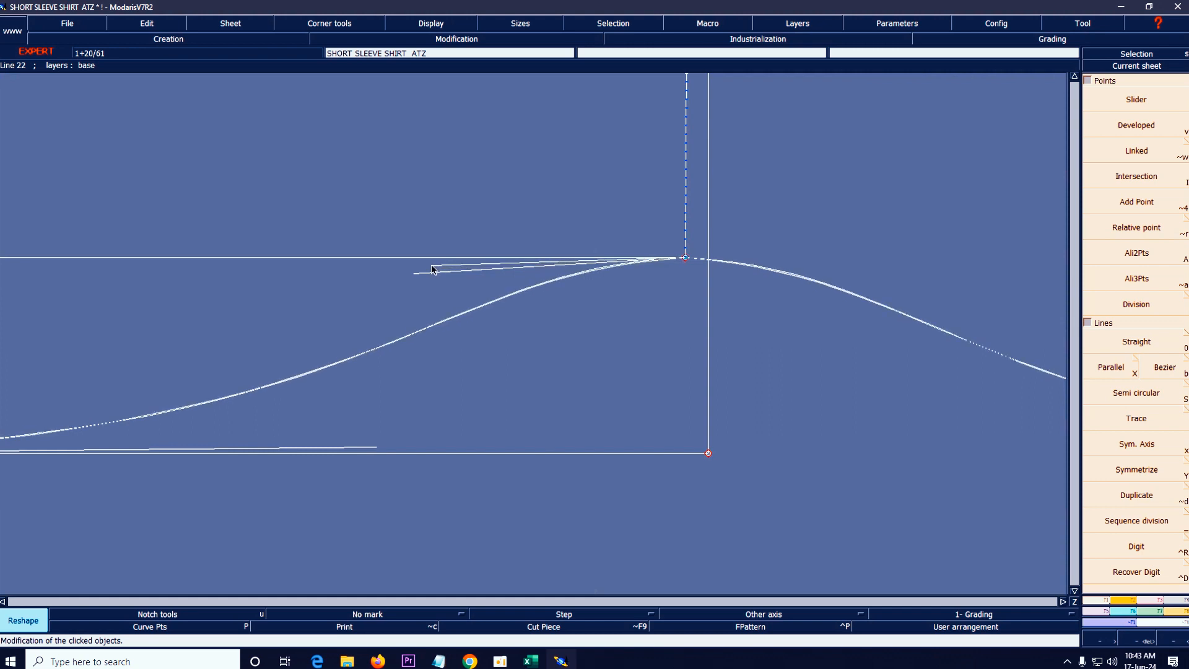
{"action": "left_click", "coordinate": [419, 270]}
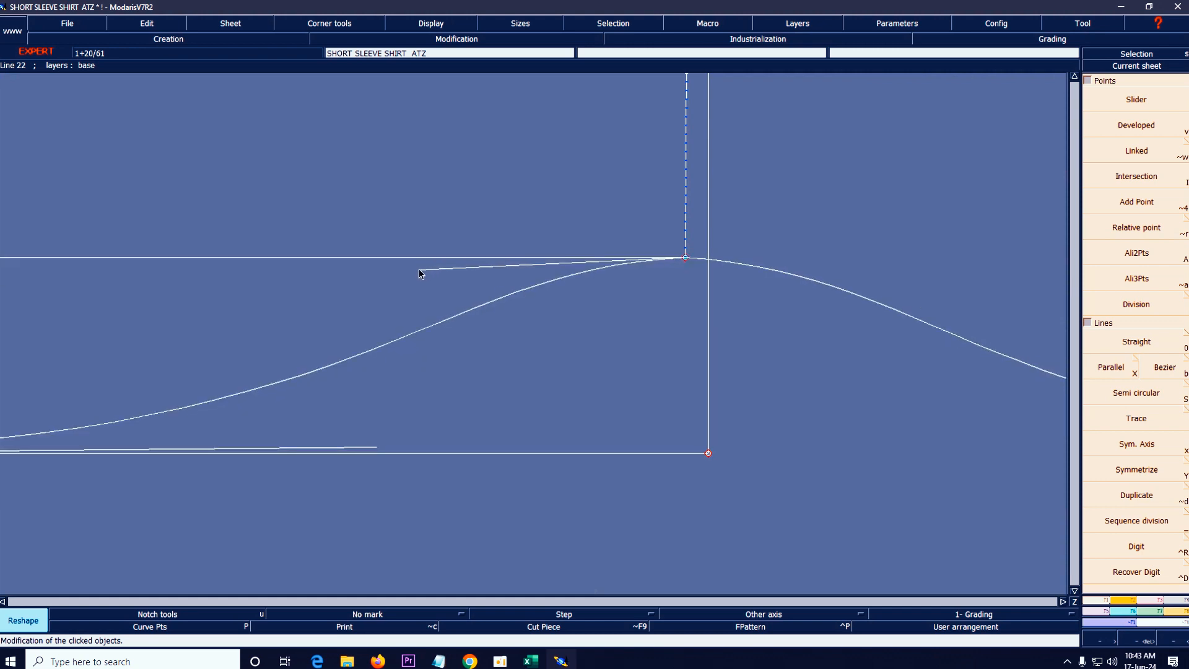
- Hide the curve handles after returning to the hem area
{"action": "key", "text": "Home"}
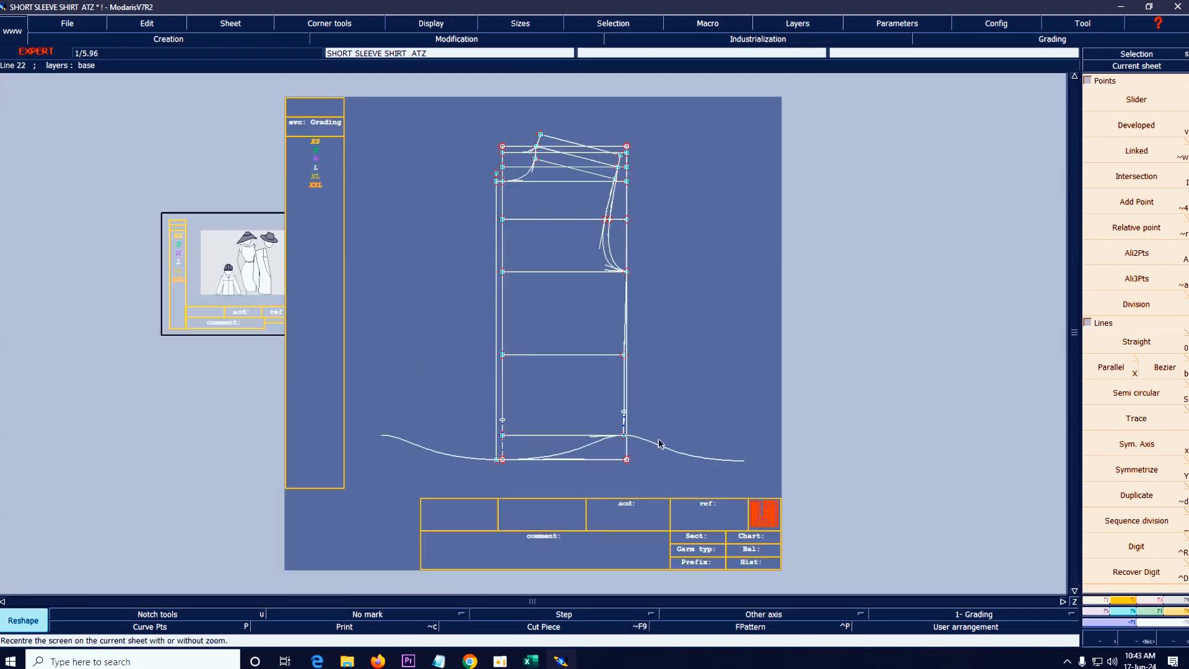
{"action": "key", "text": "Return"}
{"action": "left_click_drag", "start_coordinate": [360, 399], "coordinate": [722, 509]}
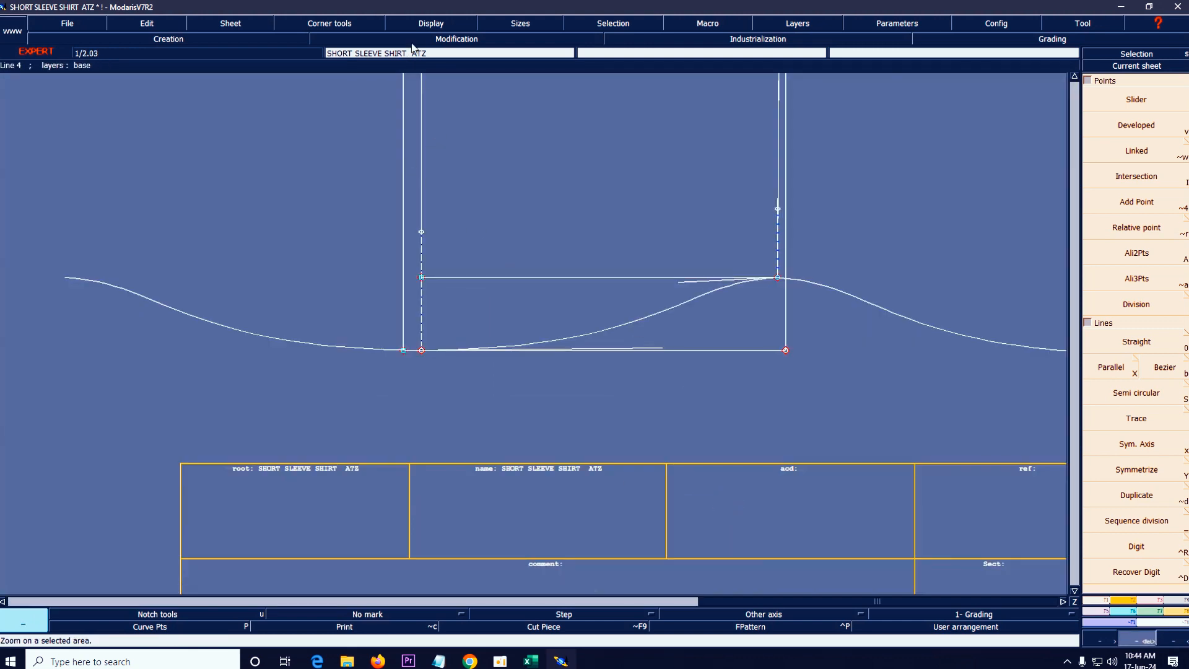
{"action": "left_click", "coordinate": [421, 25]}
{"action": "left_click", "coordinate": [431, 255]}
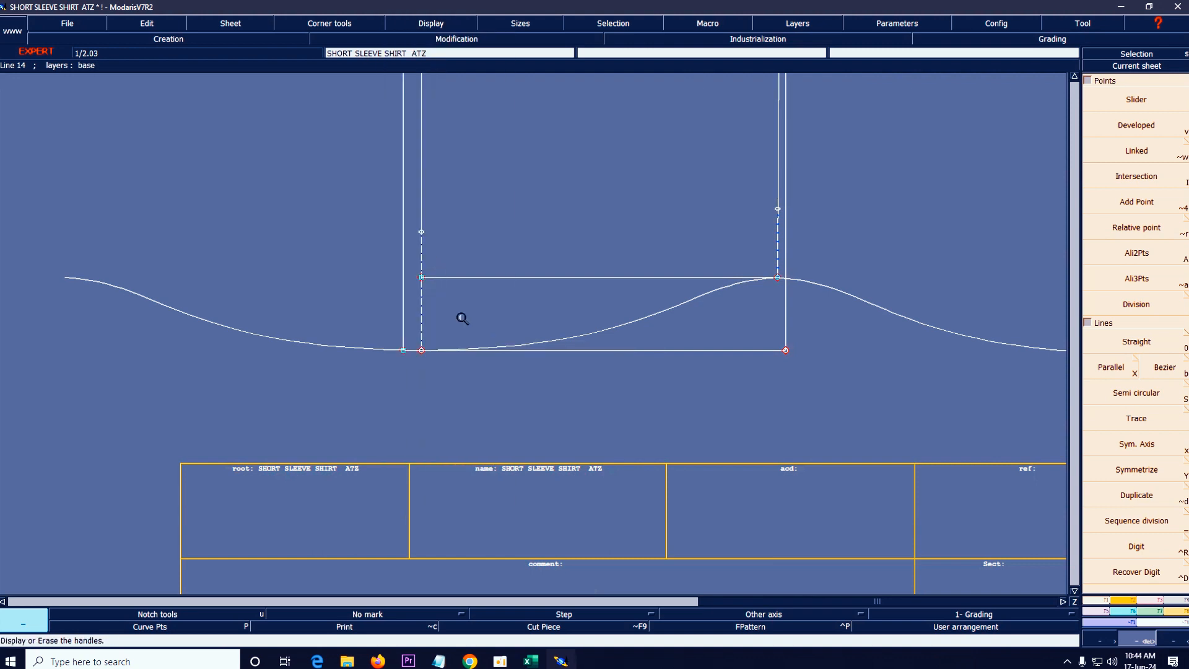
- Delete both mirrored hem curves, the straight hem line and the two symmetry axes
{"action": "key", "text": "Delete"}
{"action": "left_click", "coordinate": [324, 348]}
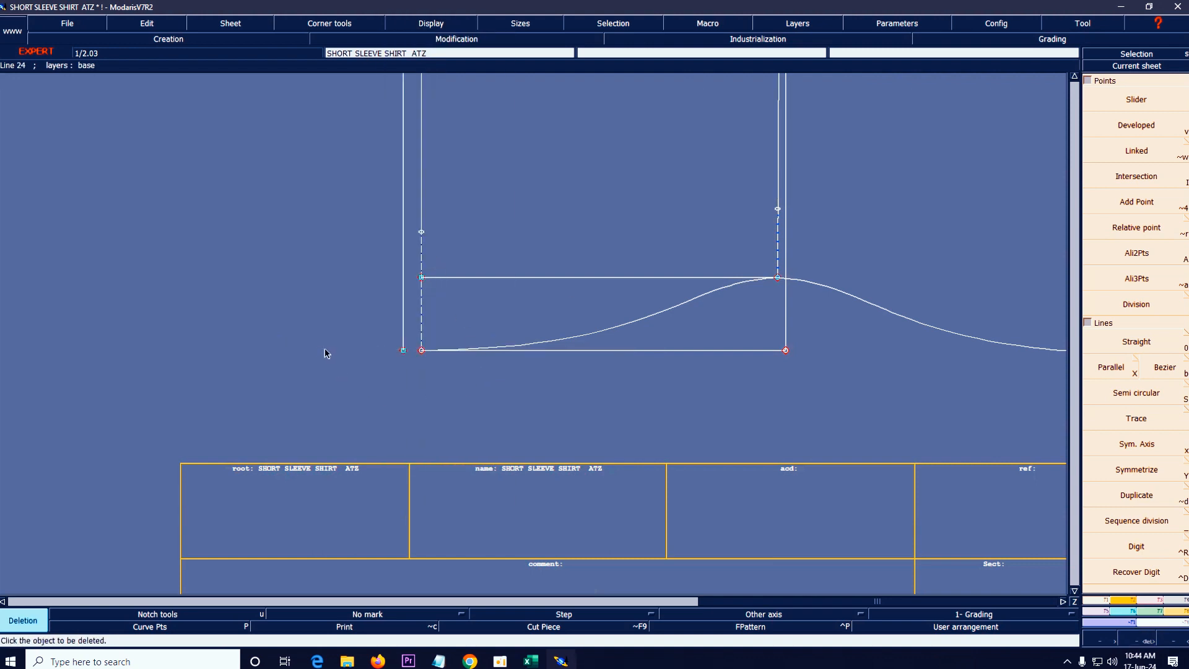
{"action": "left_click", "coordinate": [888, 308]}
{"action": "left_click", "coordinate": [757, 351]}
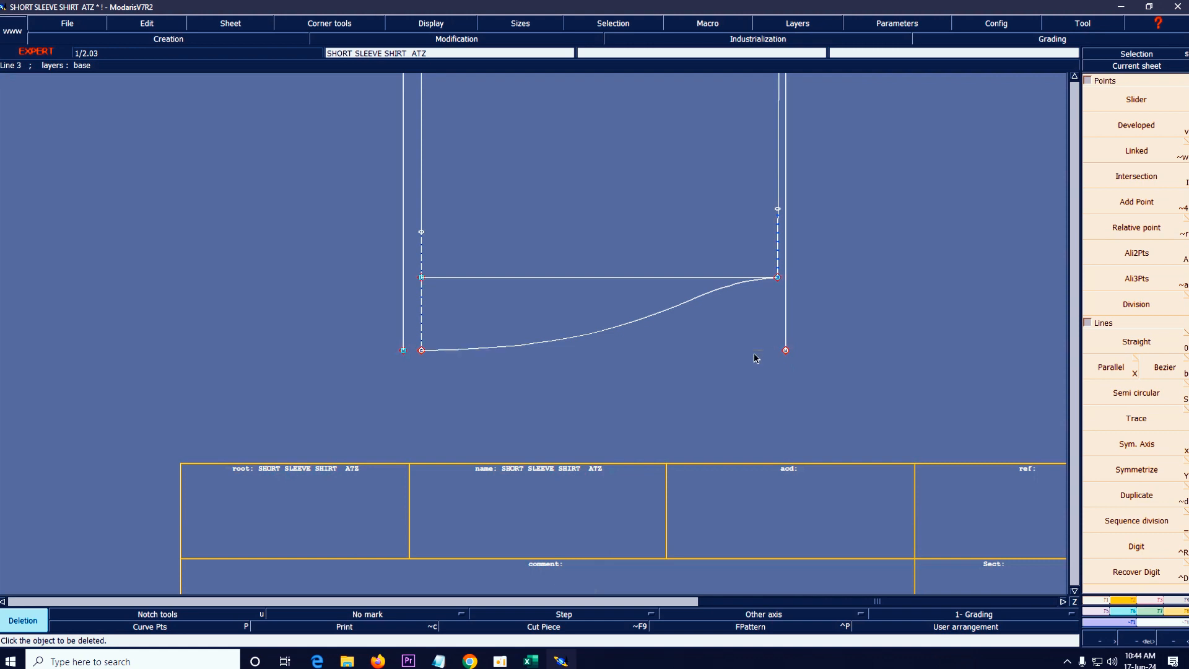
{"action": "left_click", "coordinate": [422, 299]}
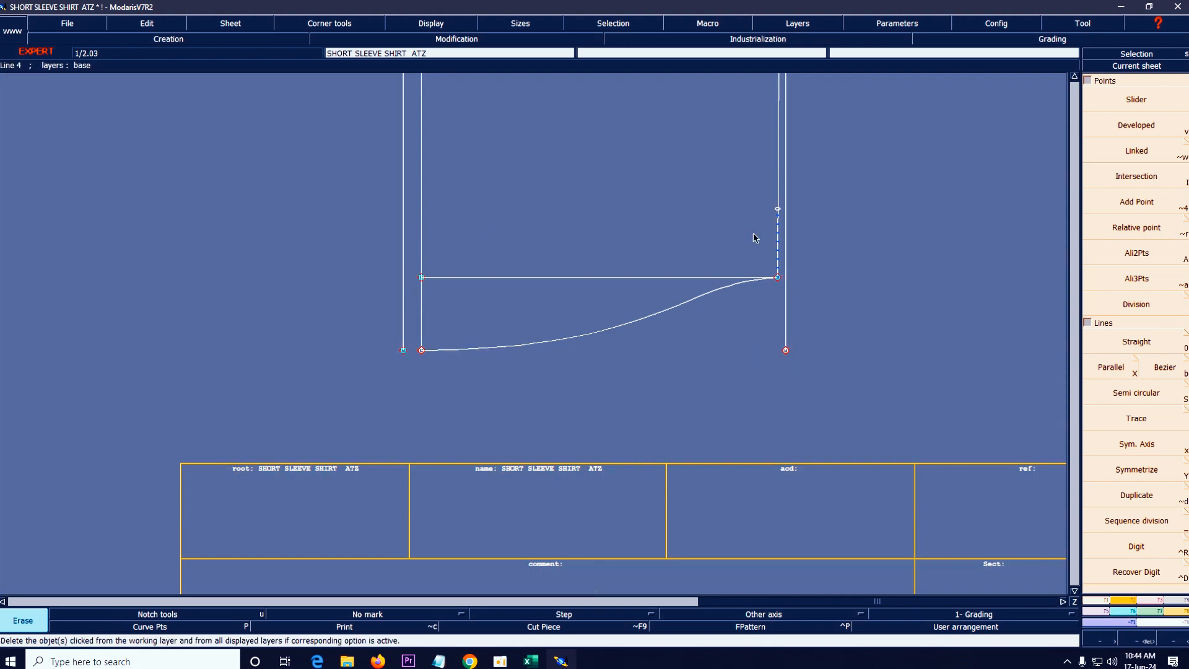
{"action": "left_click", "coordinate": [778, 224]}
- Extend the hem past the centre line with Len.Str.Line and attach its end to the lower end of the parallel front extension line
{"action": "key", "text": "Home"}
{"action": "key", "text": "Return"}
{"action": "left_click_drag", "start_coordinate": [422, 386], "coordinate": [623, 515]}
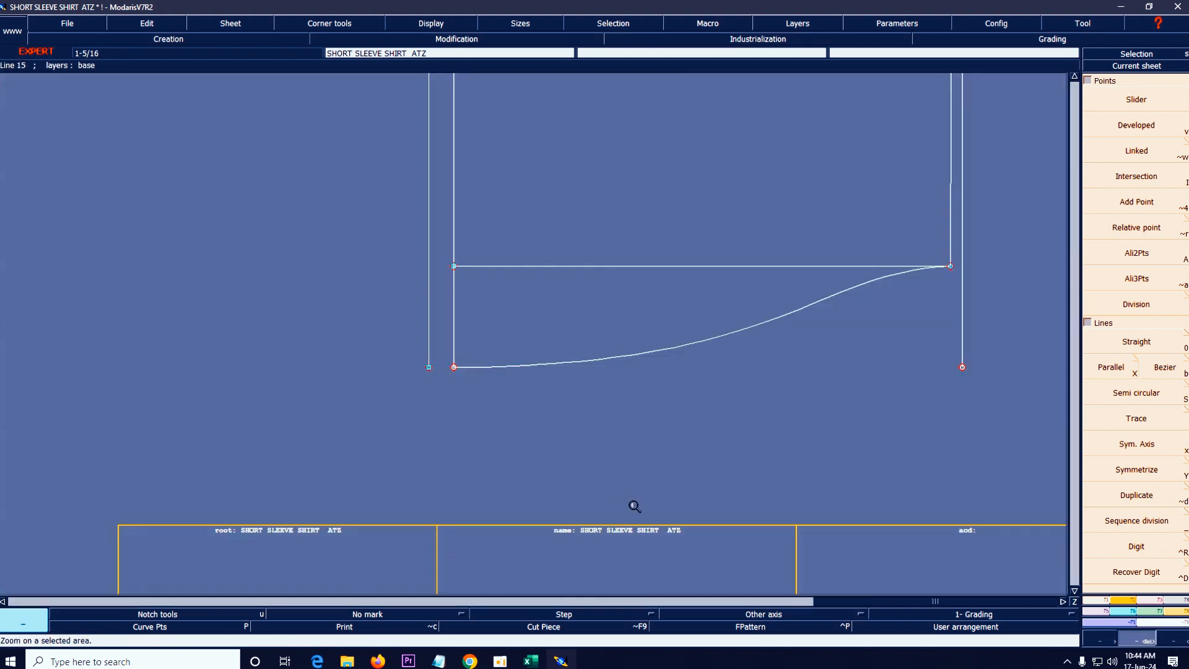
{"action": "left_click", "coordinate": [1156, 599]}
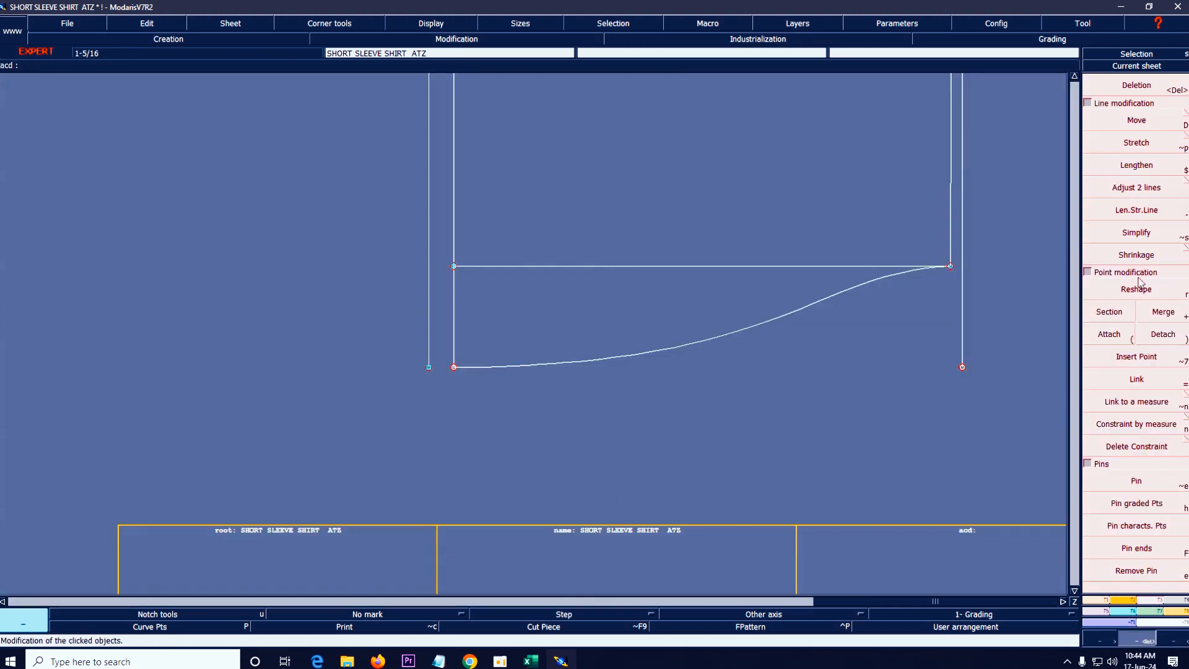
{"action": "left_click", "coordinate": [1137, 210]}
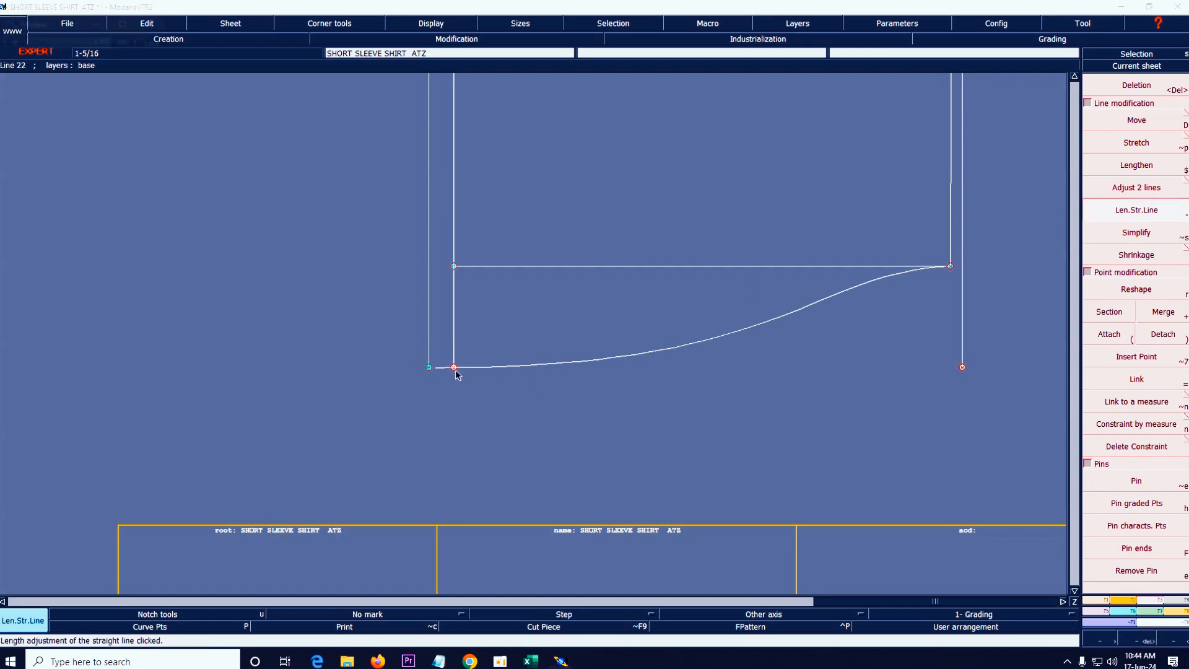
{"action": "left_click", "coordinate": [287, 369]}
{"action": "left_click", "coordinate": [1108, 333]}
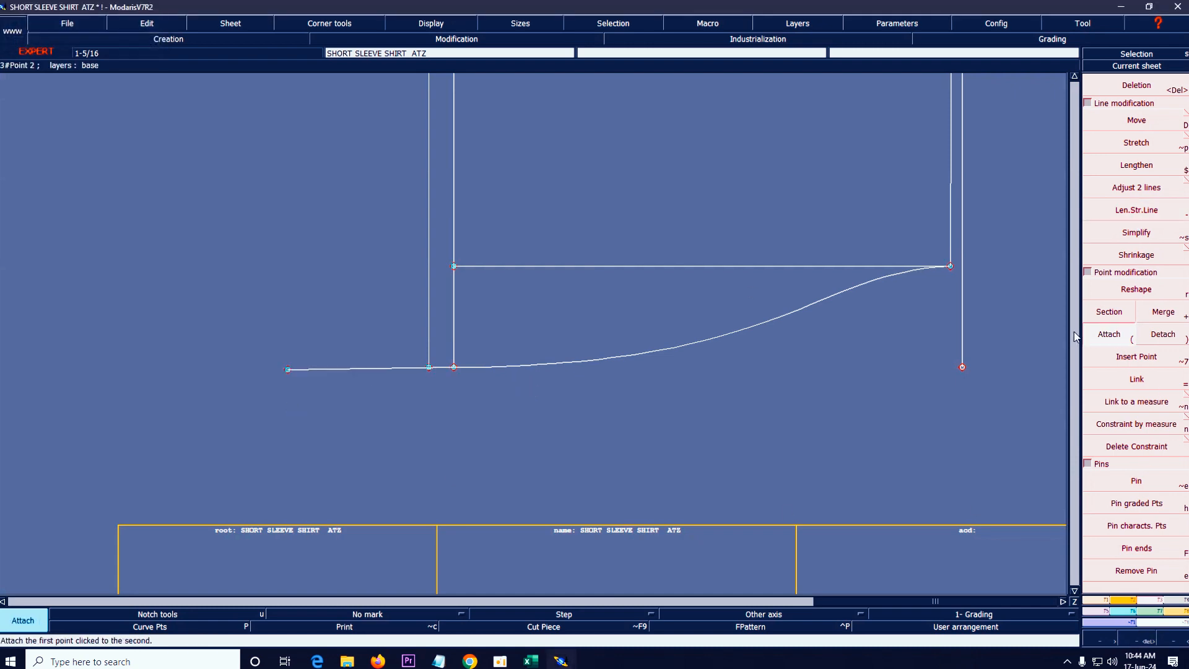
{"action": "left_click", "coordinate": [288, 370]}
{"action": "left_click", "coordinate": [428, 367]}
- Delete the vertical construction line along the side, the topmost horizontal line and their leftover end points
{"action": "key", "text": "Home"}
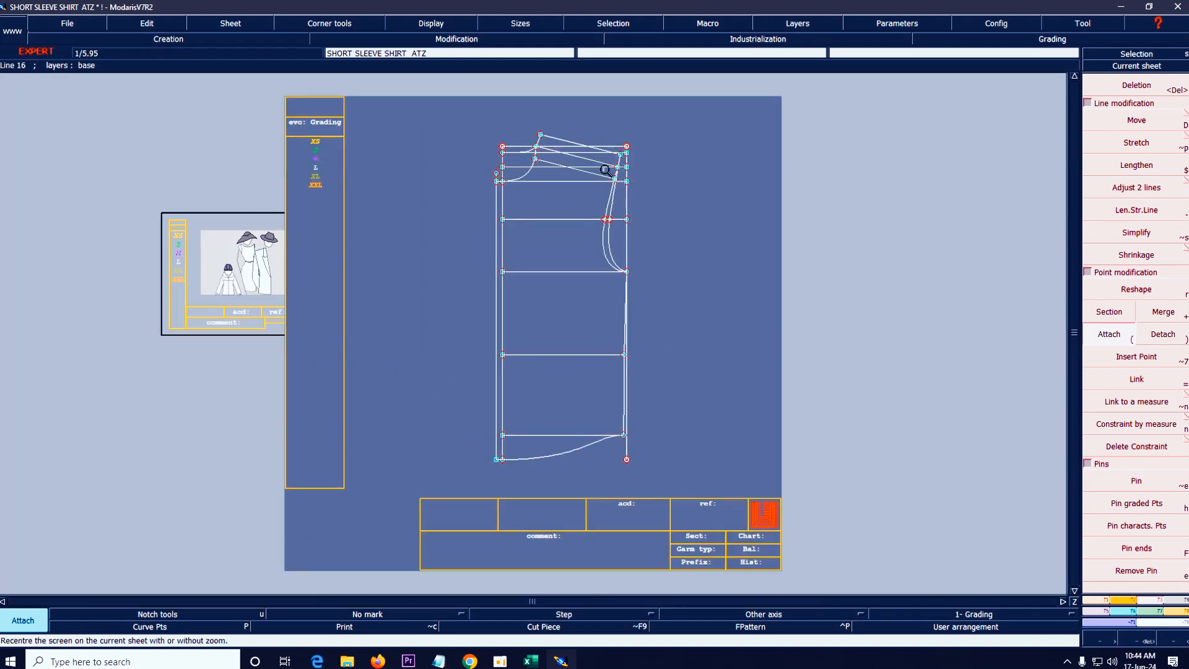
{"action": "key", "text": "Return"}
{"action": "left_click_drag", "start_coordinate": [421, 95], "coordinate": [777, 450]}
{"action": "key", "text": "Delete"}
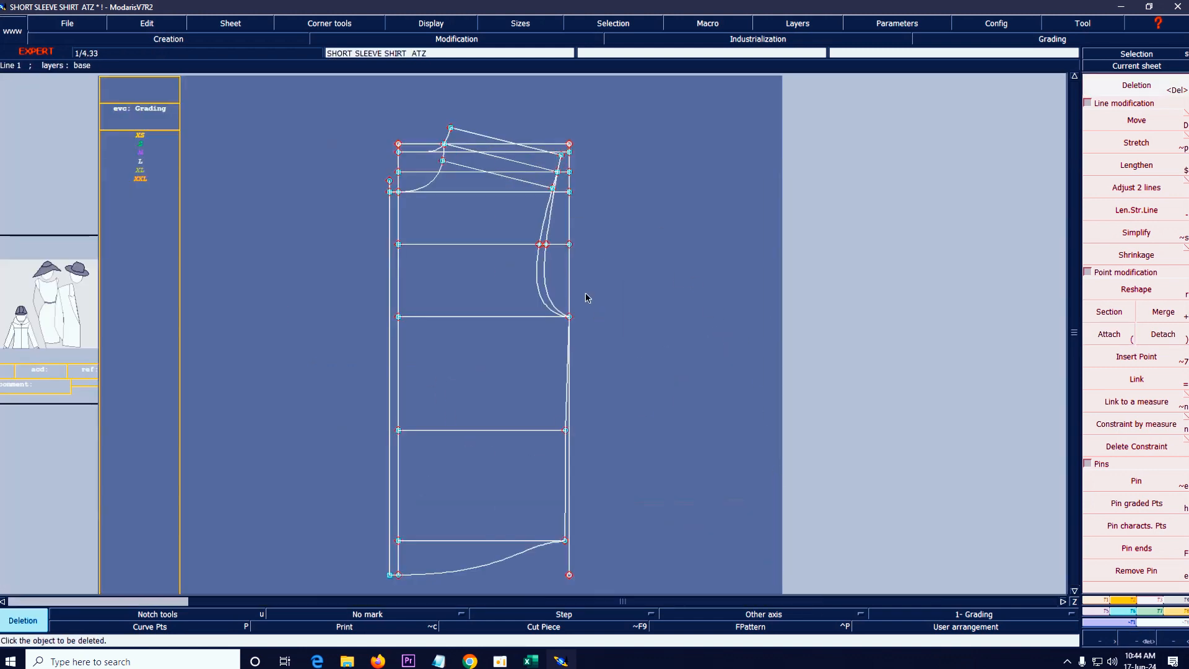
{"action": "left_click", "coordinate": [567, 274]}
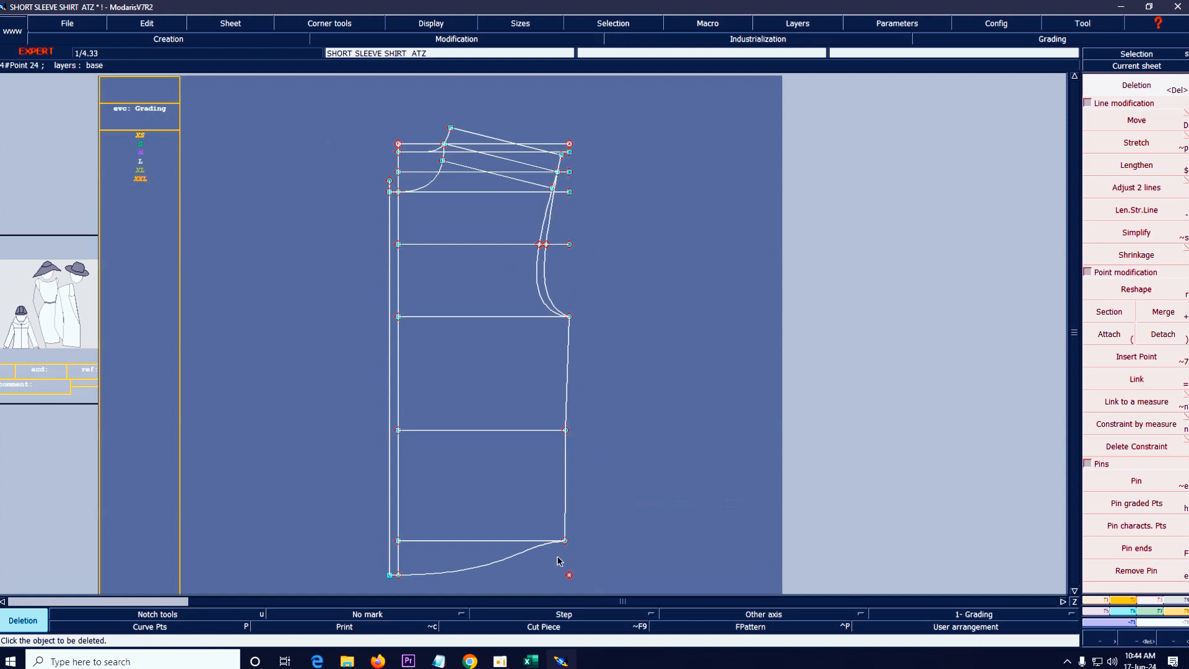
{"action": "left_click", "coordinate": [554, 144]}
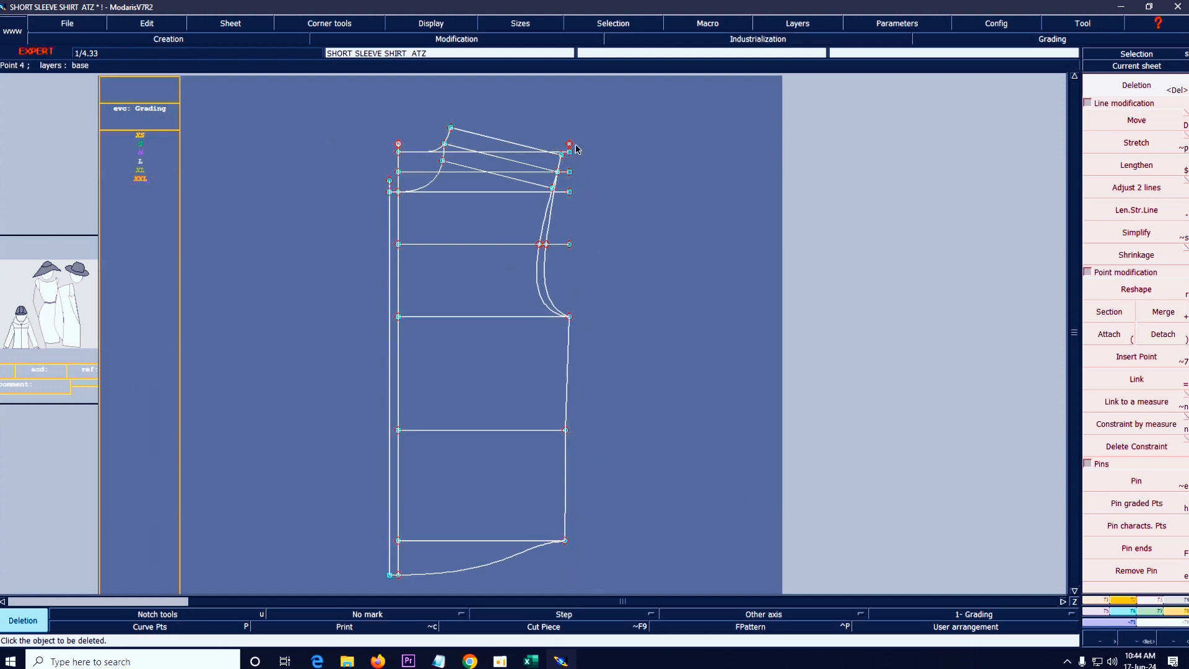
{"action": "left_click", "coordinate": [399, 145]}
{"action": "key", "text": "ctrl+z"}
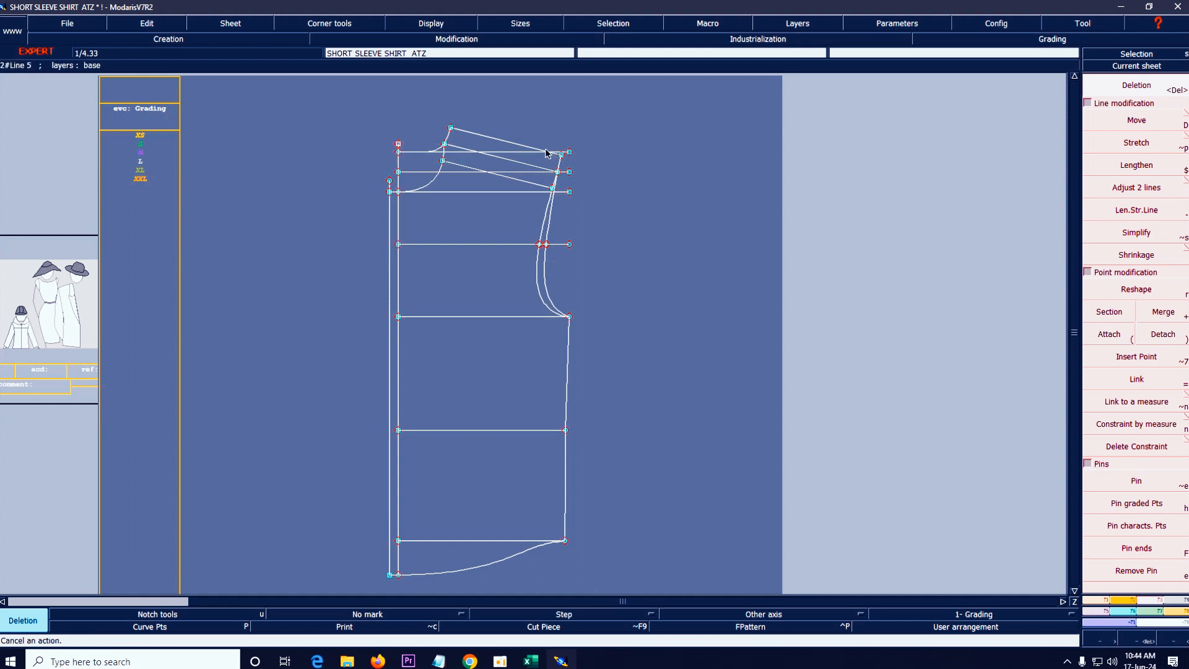
{"action": "key", "text": "Return"}
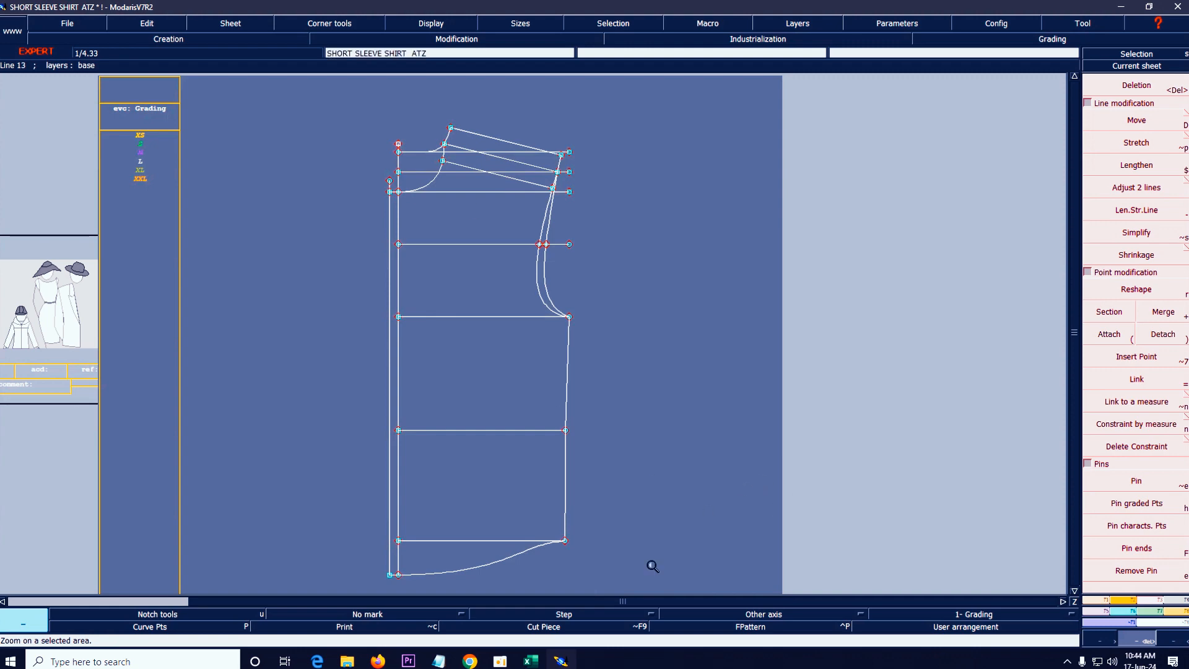
- Check the shirt size chart in Excel, return to Modaris and rotate the pattern sheet by 90°
{"action": "left_click", "coordinate": [531, 661]}
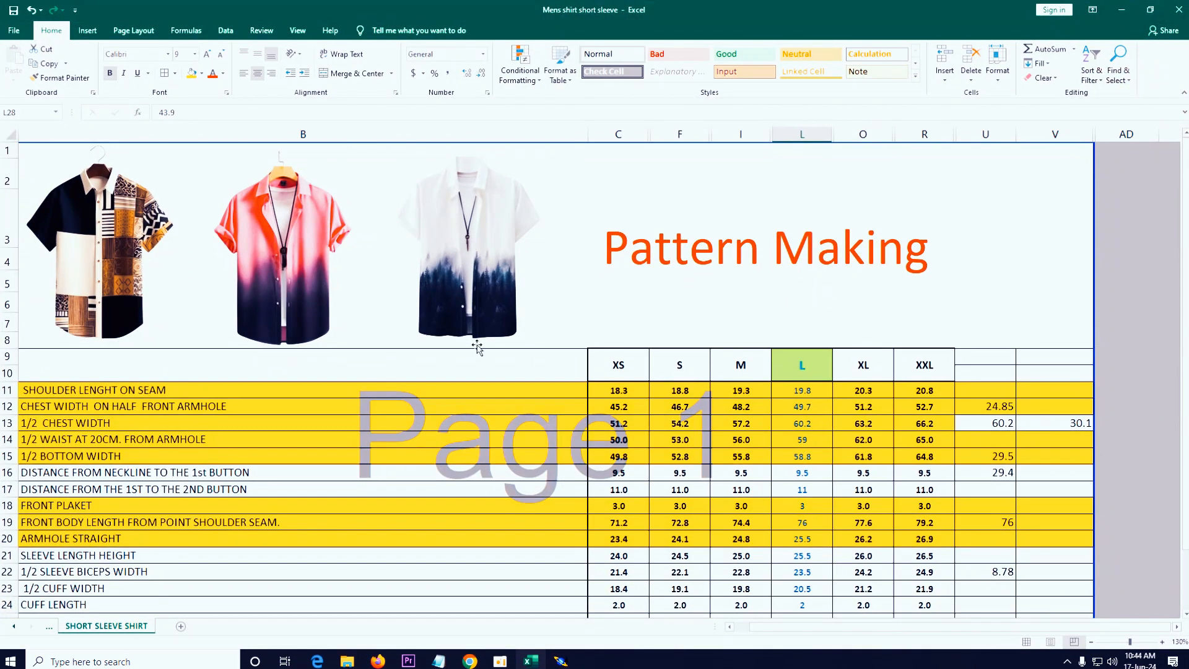
{"action": "left_click", "coordinate": [1119, 13]}
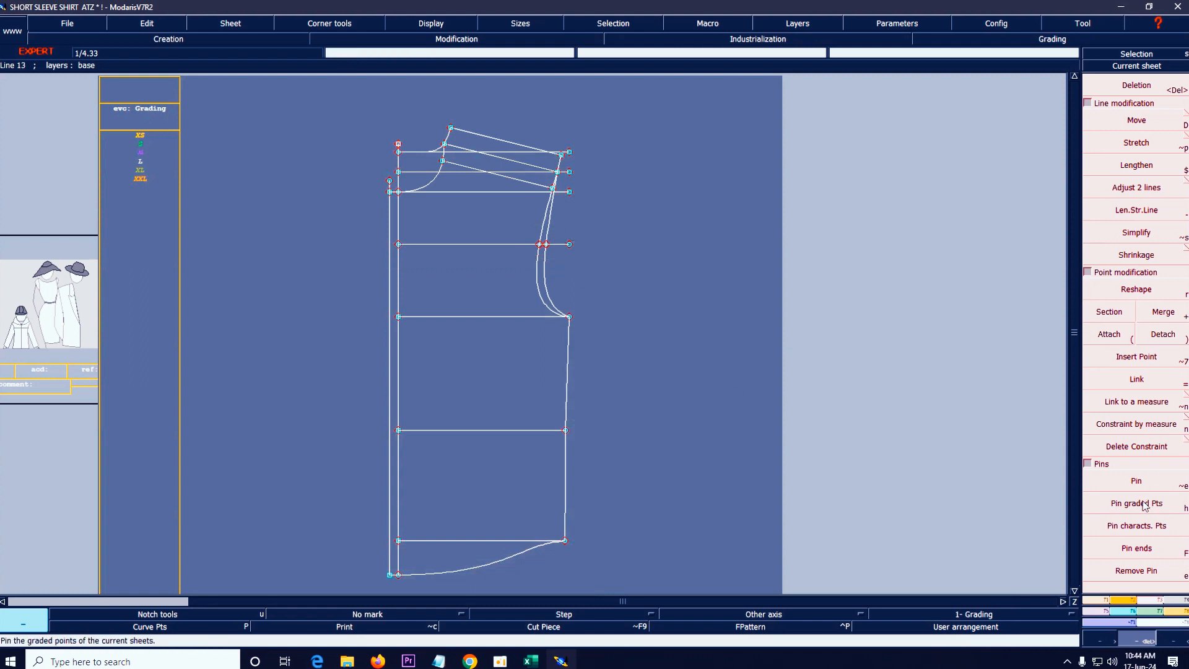
{"action": "left_click", "coordinate": [1124, 601]}
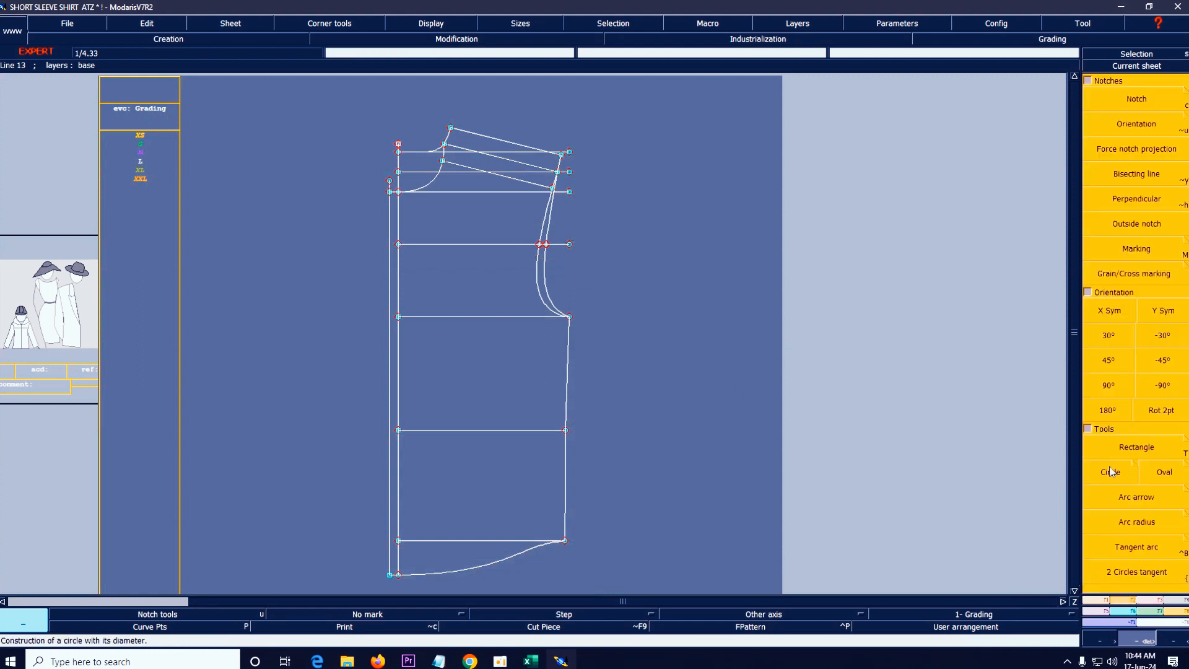
{"action": "left_click", "coordinate": [1111, 389]}
{"action": "key", "text": "Home"}
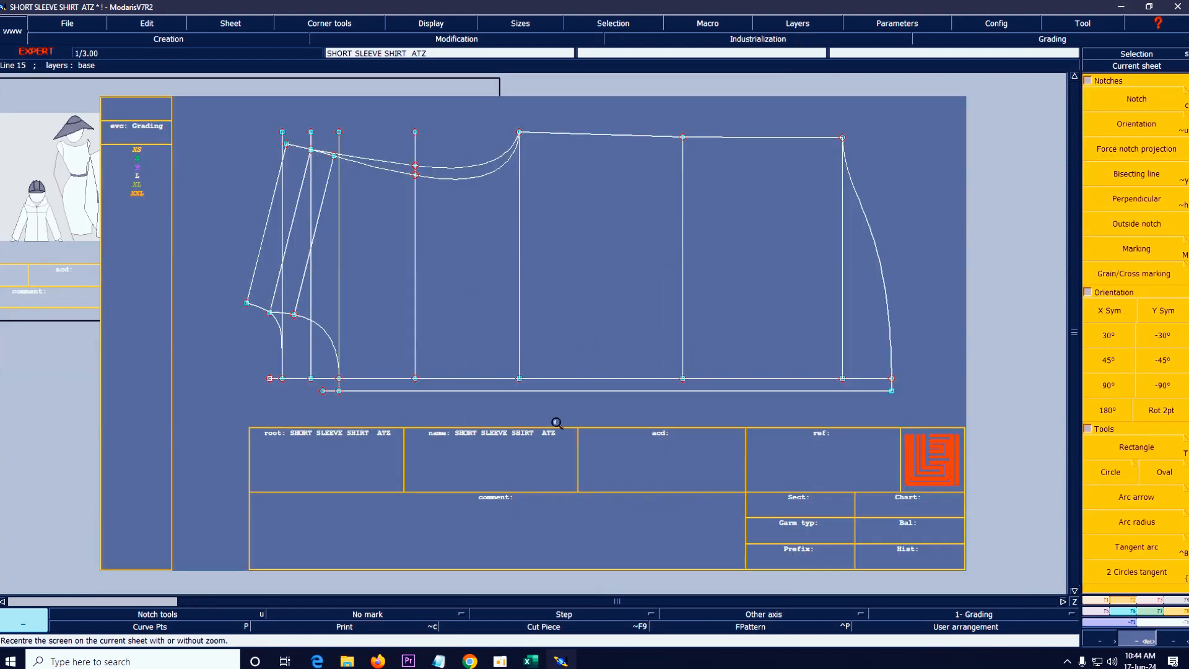
- Create a parallel of the front extension line at a distance of -4.5 cm
{"action": "left_click_drag", "start_coordinate": [200, 322], "coordinate": [934, 504]}
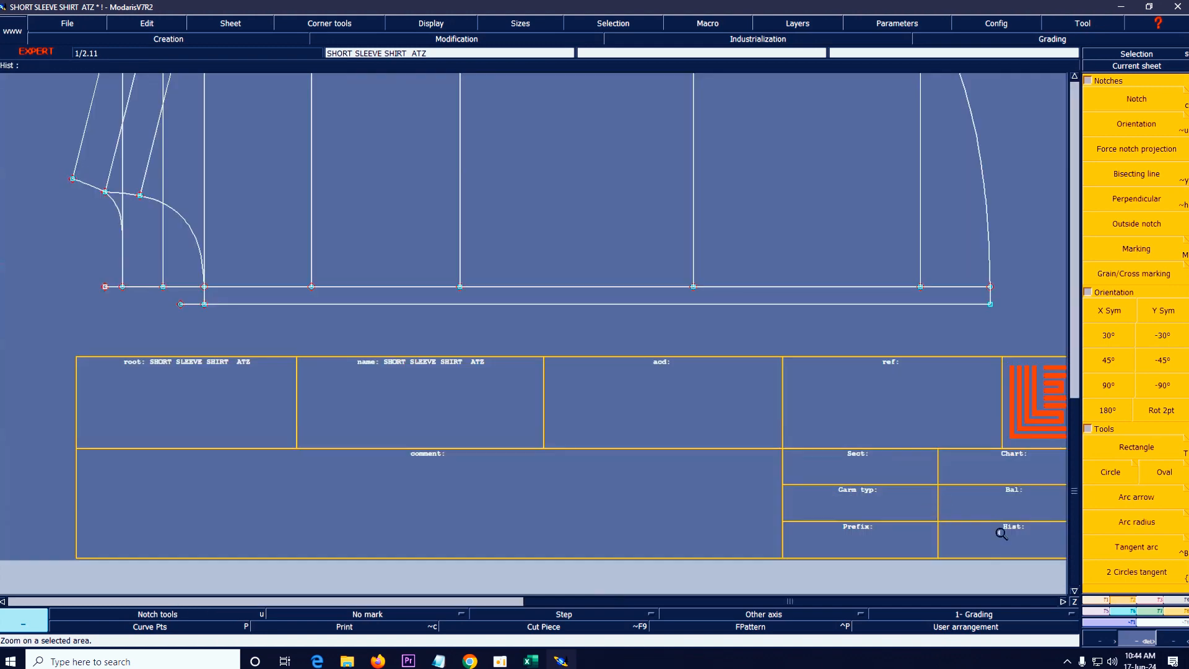
{"action": "left_click", "coordinate": [1160, 600]}
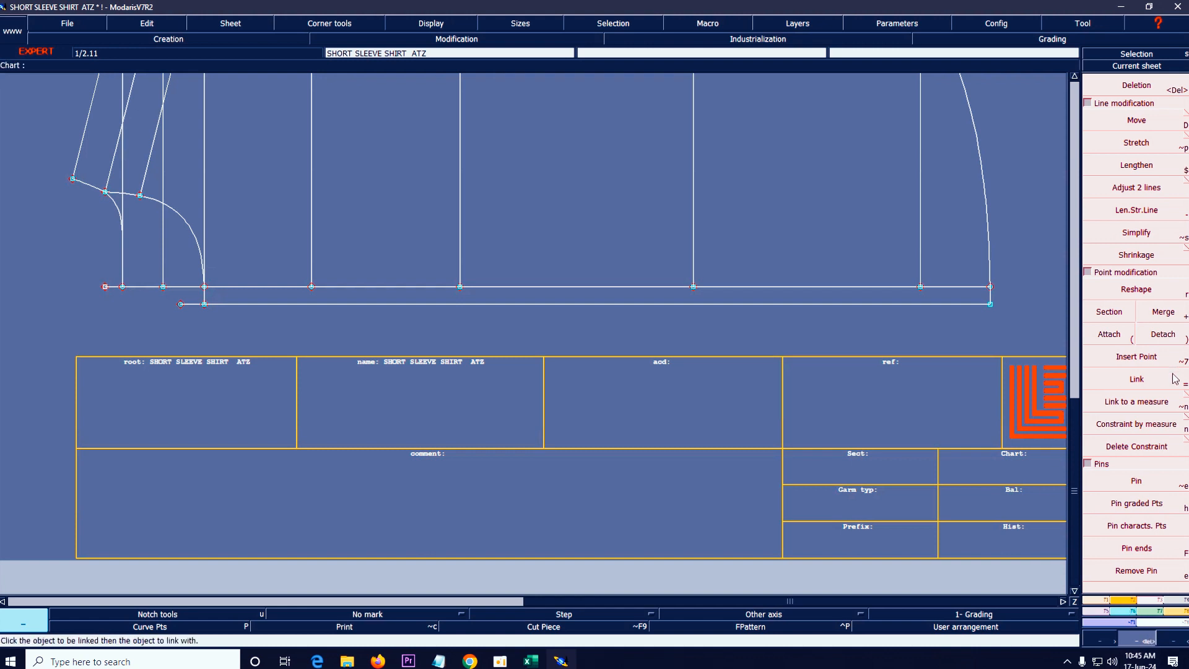
{"action": "left_click", "coordinate": [1088, 600]}
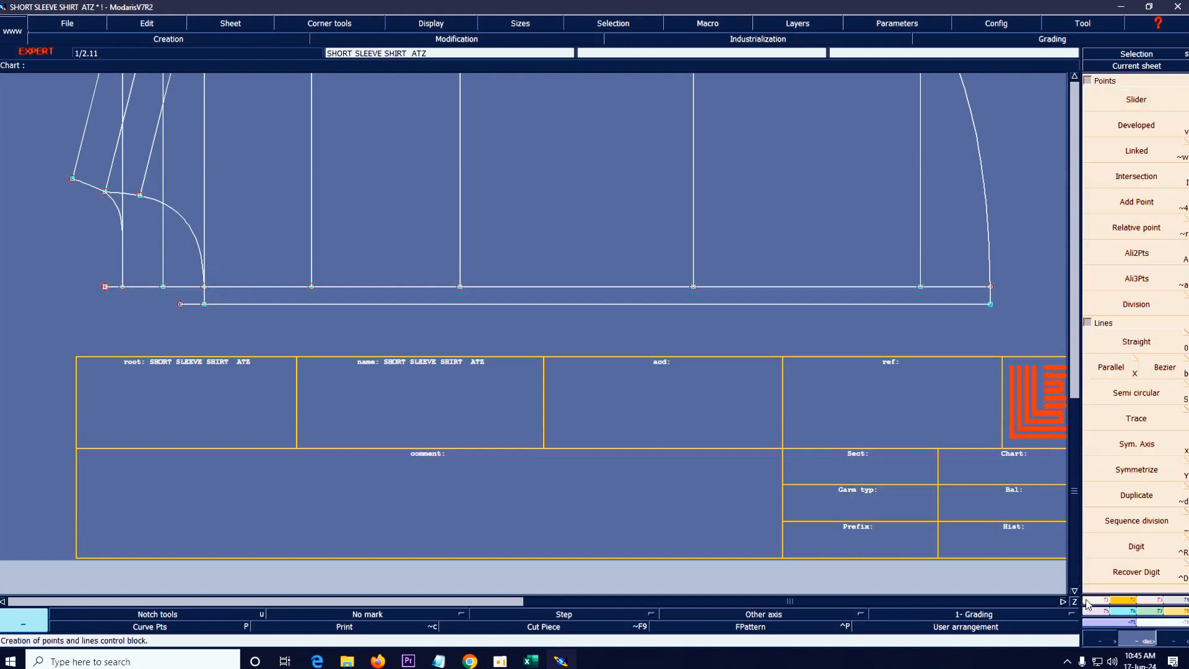
{"action": "left_click", "coordinate": [1112, 367]}
{"action": "left_click", "coordinate": [412, 305]}
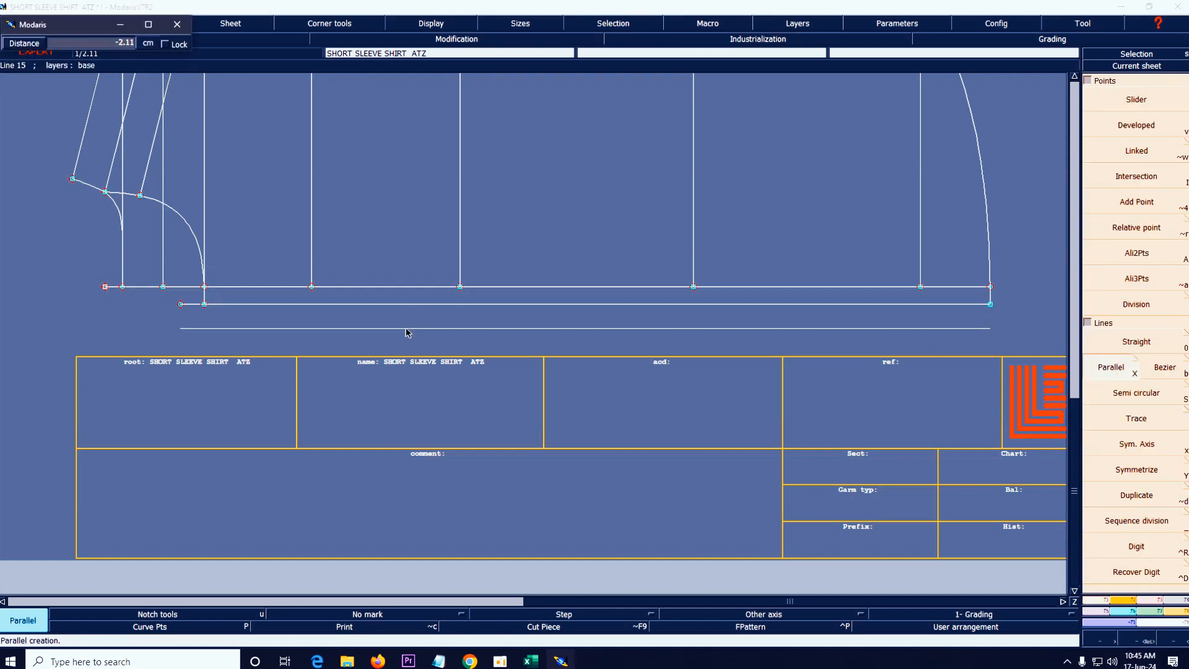
{"action": "type", "text": "-4.5"}
{"action": "key", "text": "Return"}
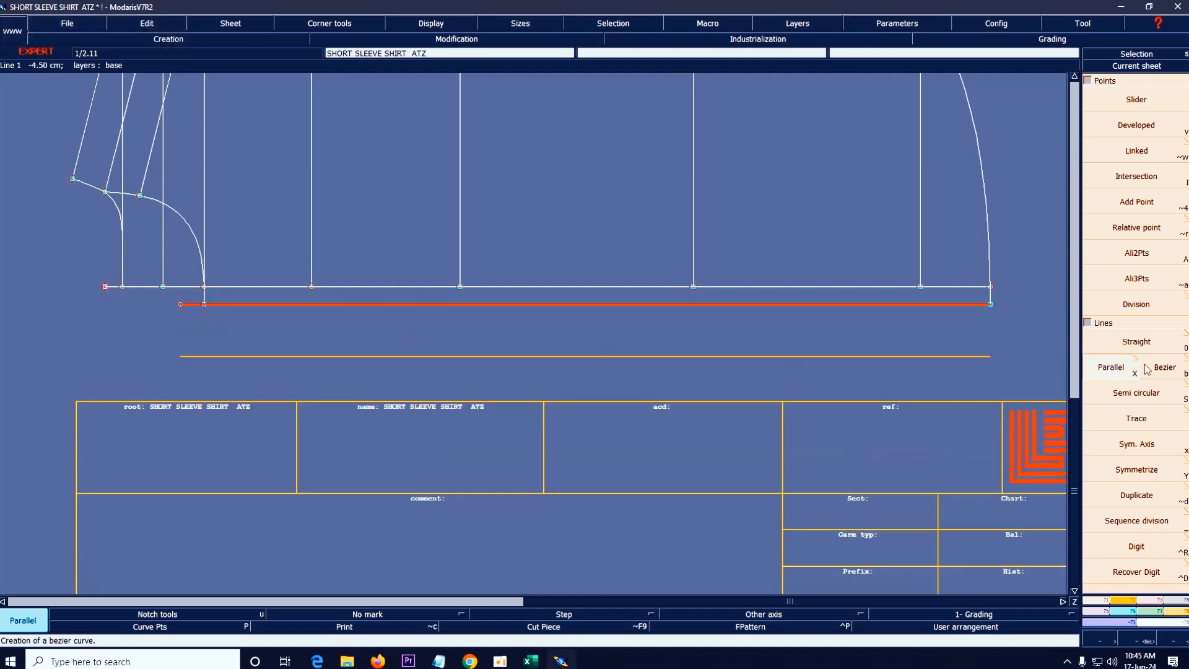
- Switch off Curve with constraint in the parallel options and delete the constrained parallel line
{"action": "left_click", "coordinate": [1135, 359]}
{"action": "left_click", "coordinate": [43, 56]}
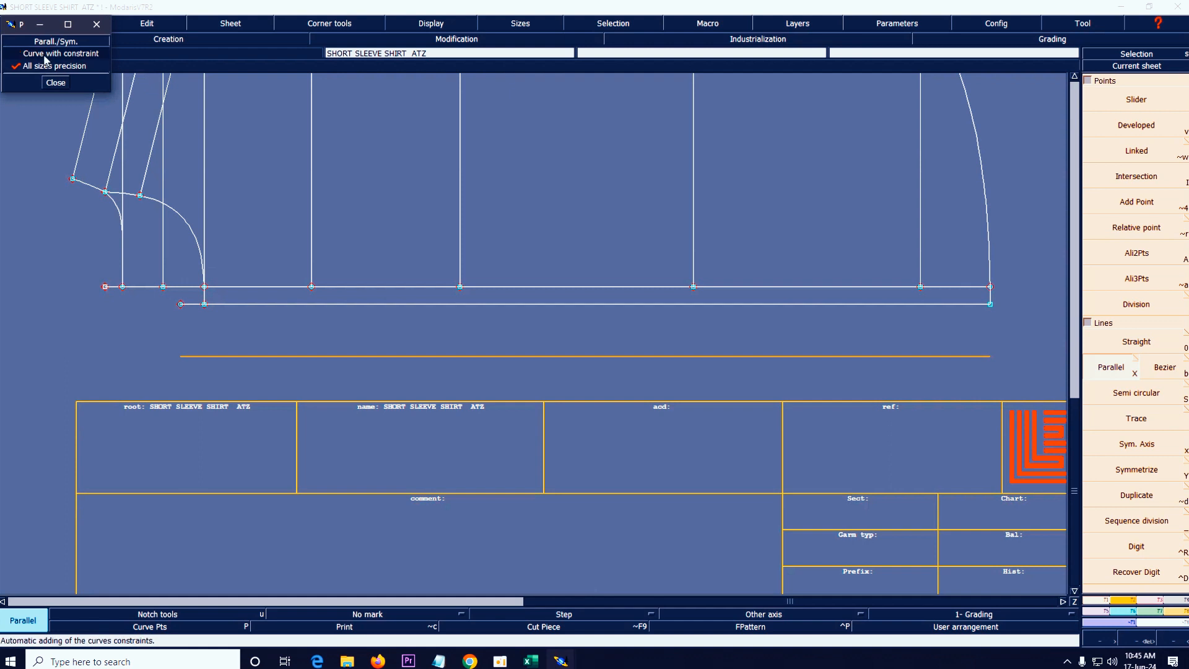
{"action": "left_click", "coordinate": [45, 84]}
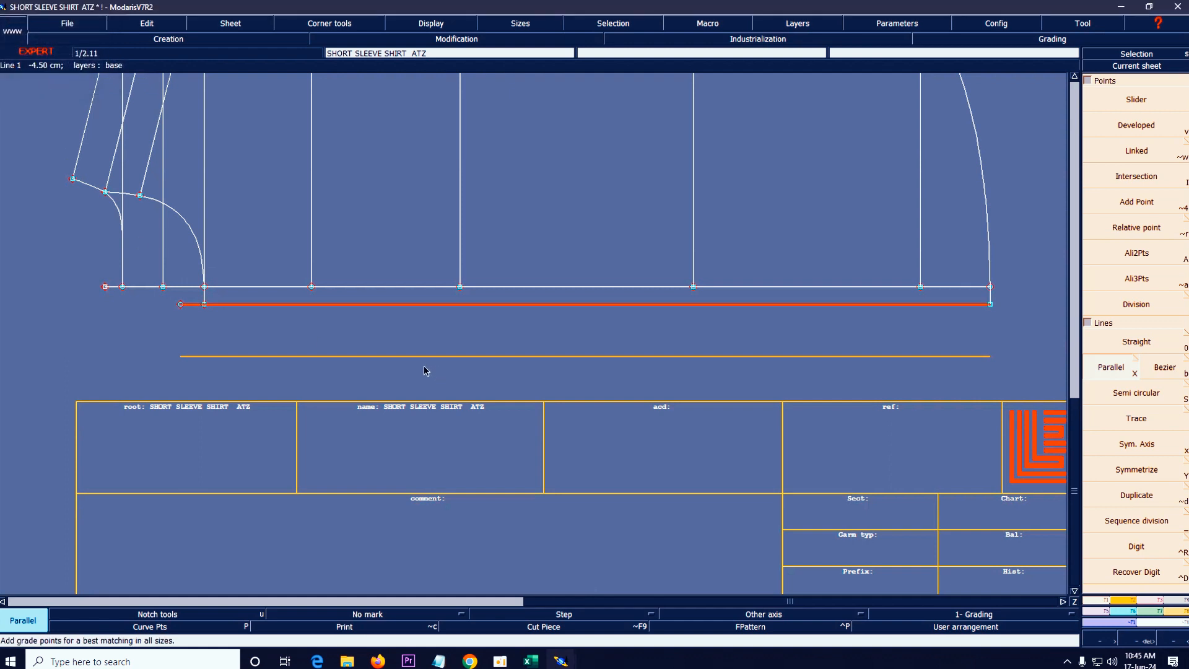
{"action": "key", "text": "Delete"}
- Draw an unconstrained parallel line -4.5 cm outward from the front extension line for the facing
{"action": "left_click", "coordinate": [1124, 368]}
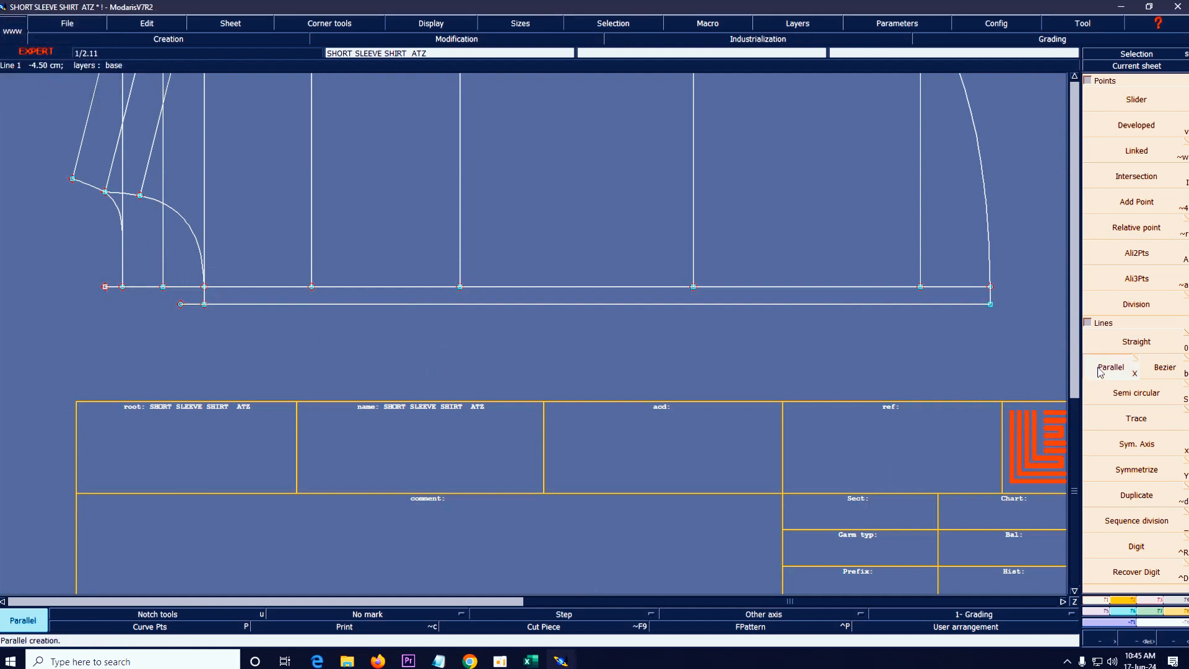
{"action": "key", "text": "x"}
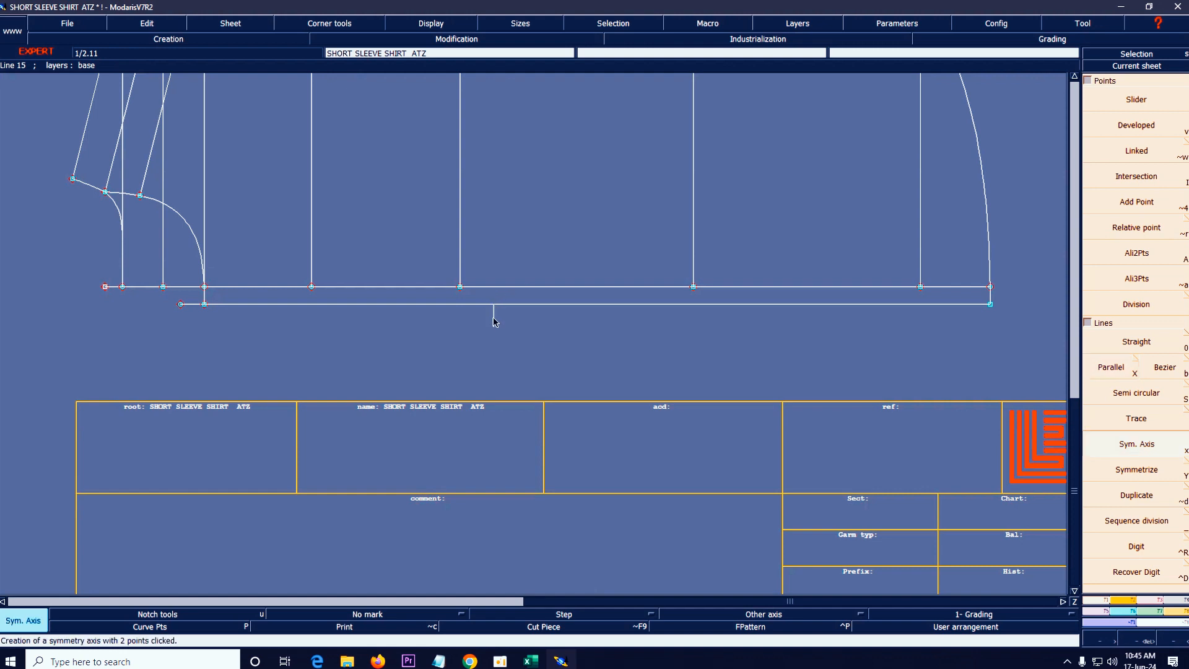
{"action": "key", "text": "ctrl+z"}
{"action": "key", "text": "shift+x"}
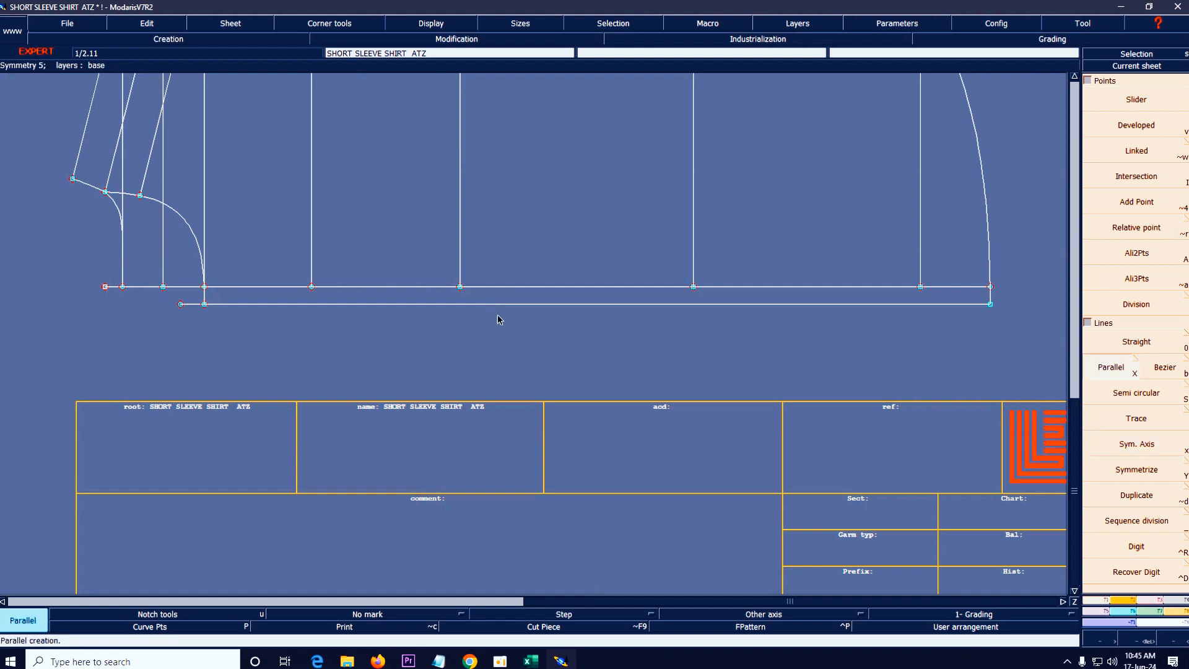
{"action": "left_click", "coordinate": [495, 304]}
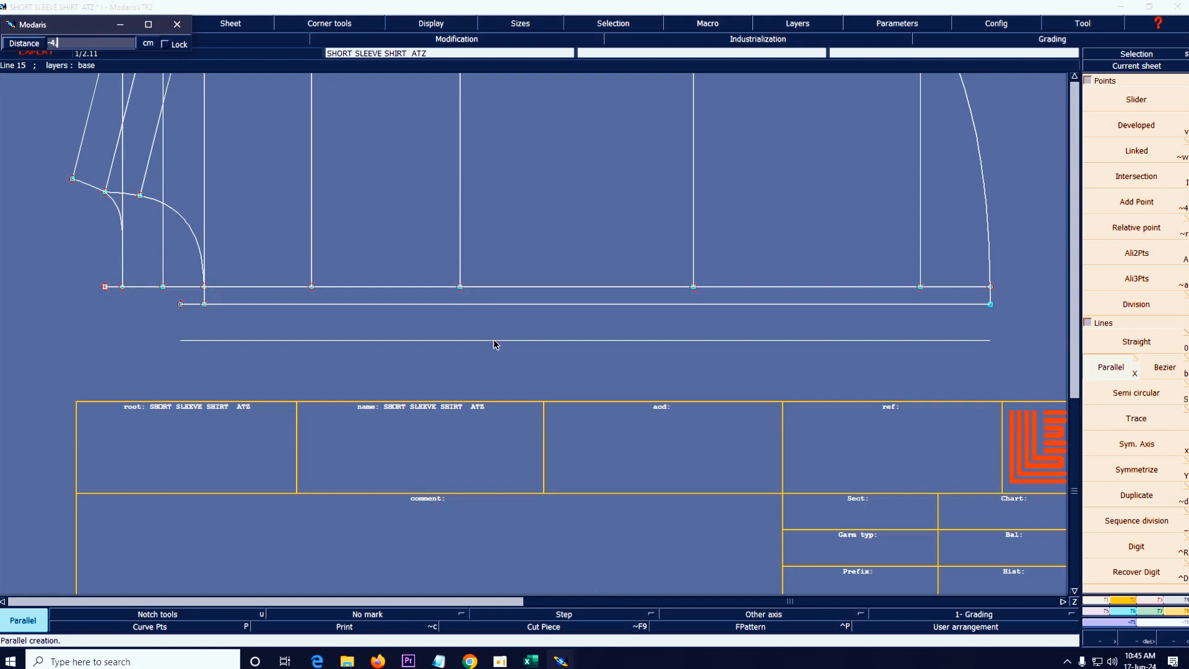
{"action": "key", "text": "Return"}
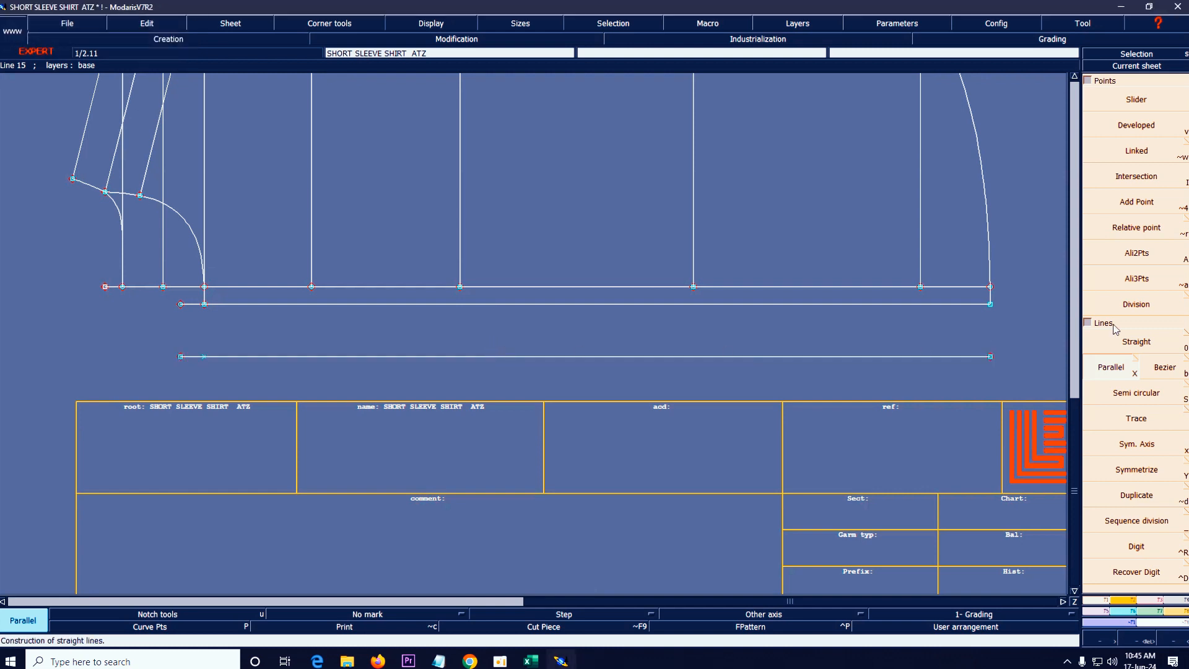
- Extend the hem from the front extension with Len.Str.Line to the hem end of the outer parallel line
{"action": "left_click", "coordinate": [1146, 604]}
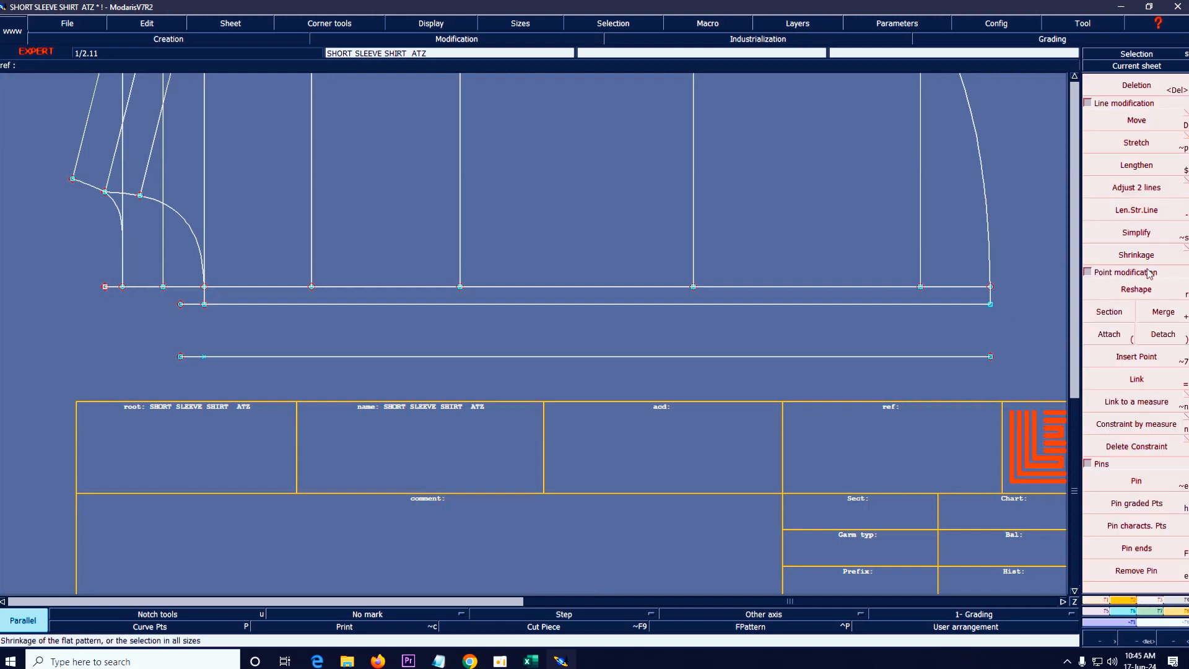
{"action": "left_click", "coordinate": [1137, 210]}
{"action": "left_click", "coordinate": [990, 304]}
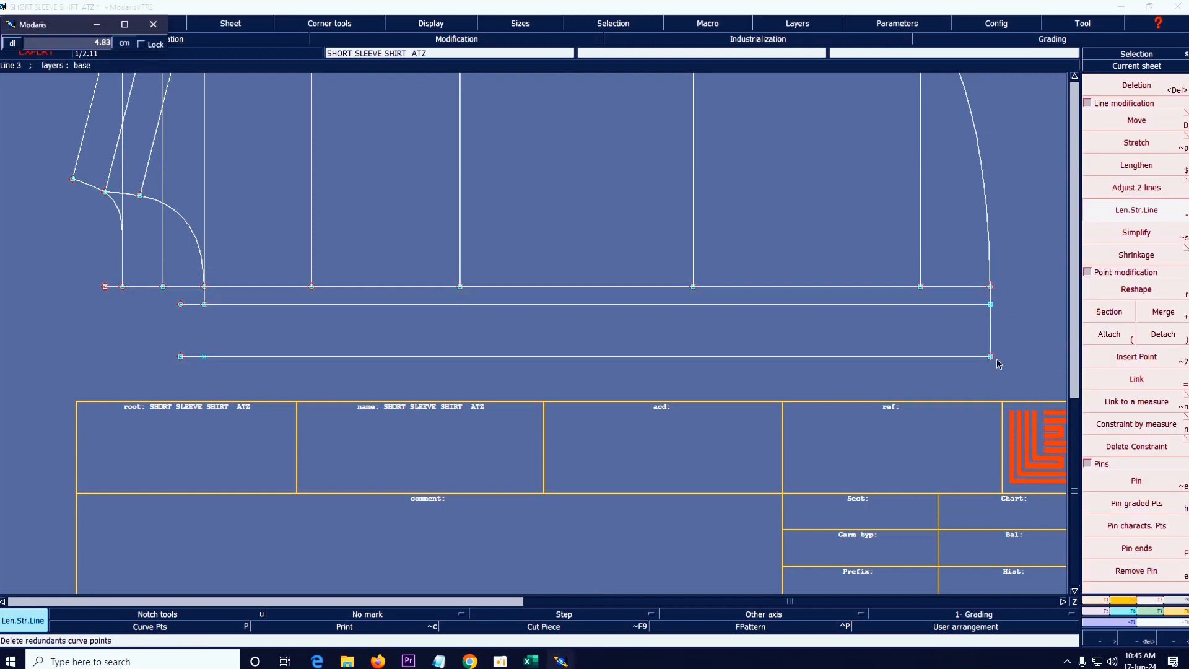
{"action": "left_click", "coordinate": [1002, 358]}
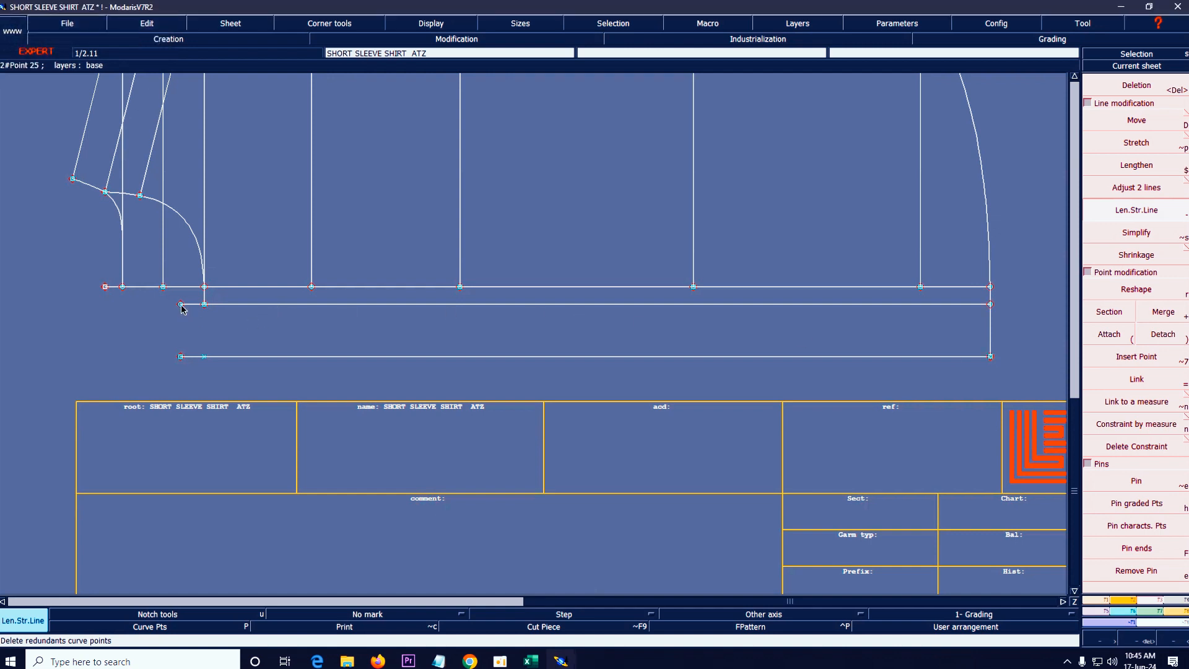
- Connect the neck-side ends of the extension line and the outer parallel with a Bezier line
{"action": "key", "text": "3"}
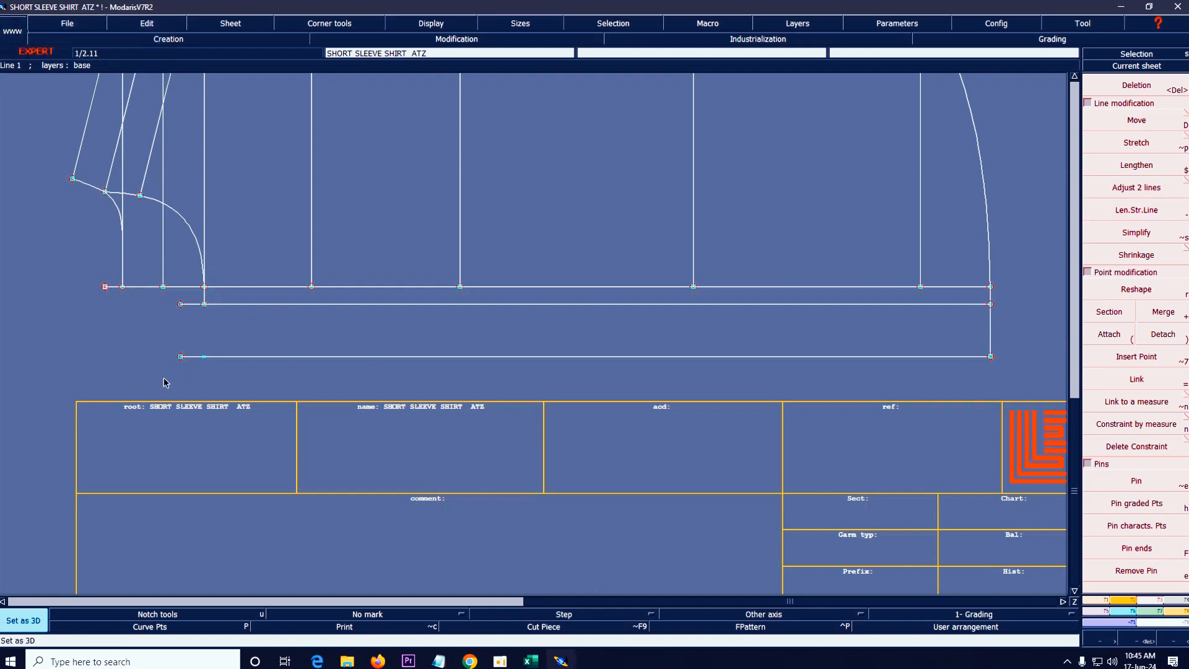
{"action": "key", "text": "b"}
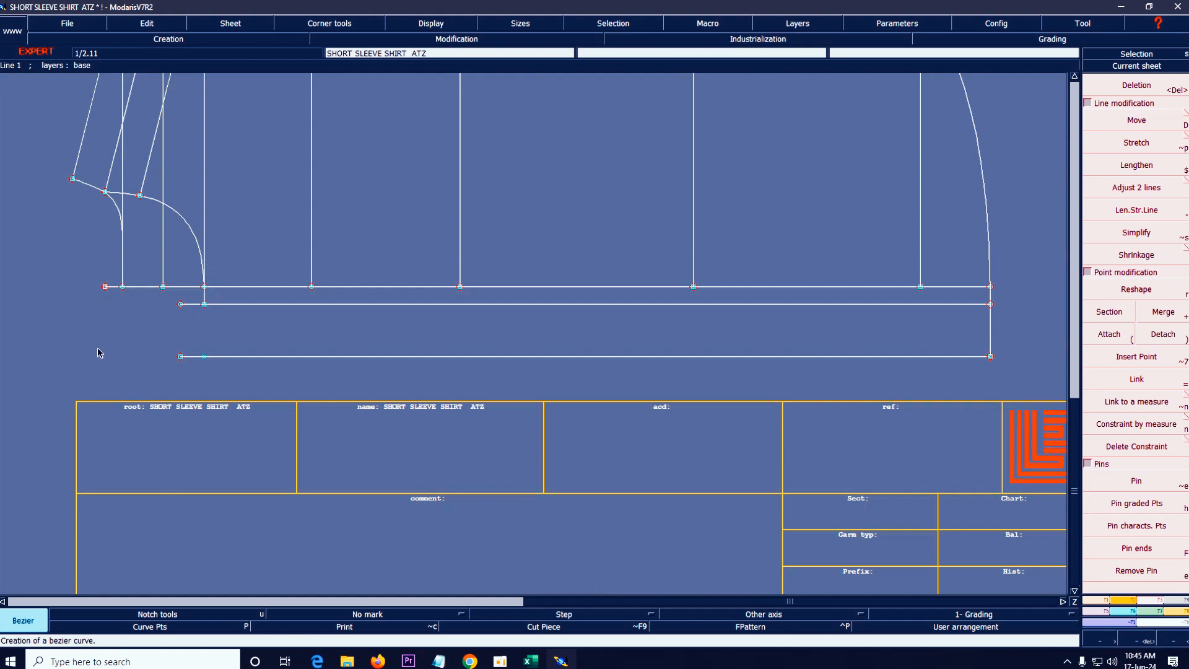
{"action": "left_click", "coordinate": [180, 304]}
{"action": "left_click", "coordinate": [180, 356]}
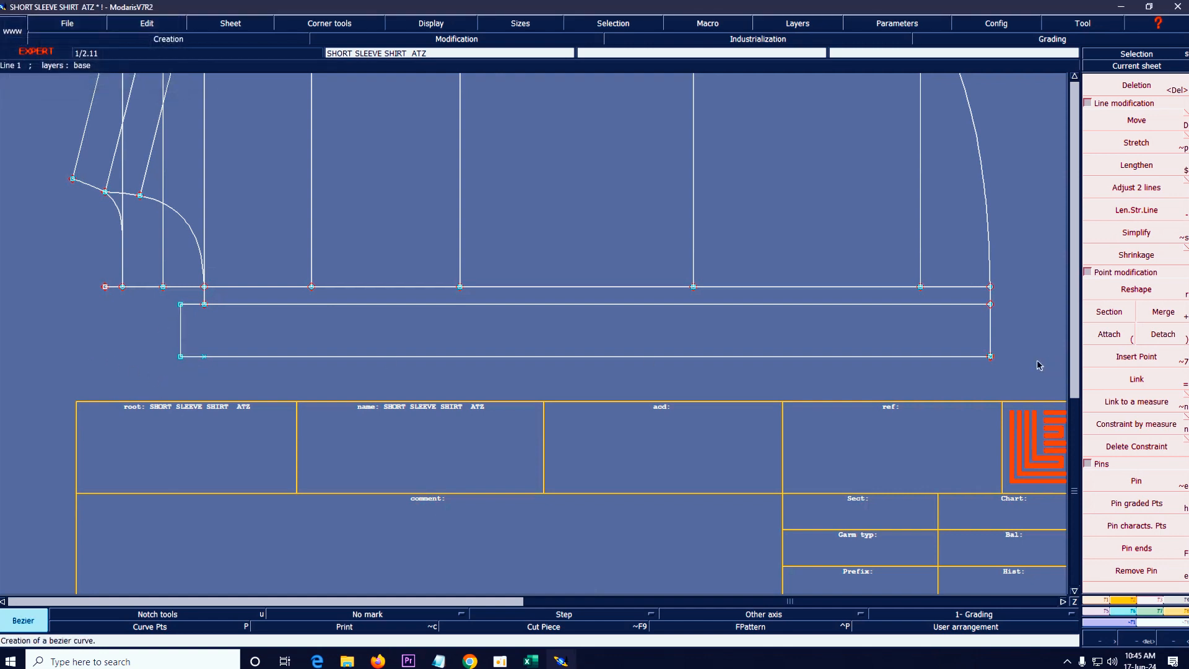
- Attach the extended hem's end point to the hem end of the outer parallel line
{"action": "left_click", "coordinate": [1106, 330]}
{"action": "left_click", "coordinate": [992, 358]}
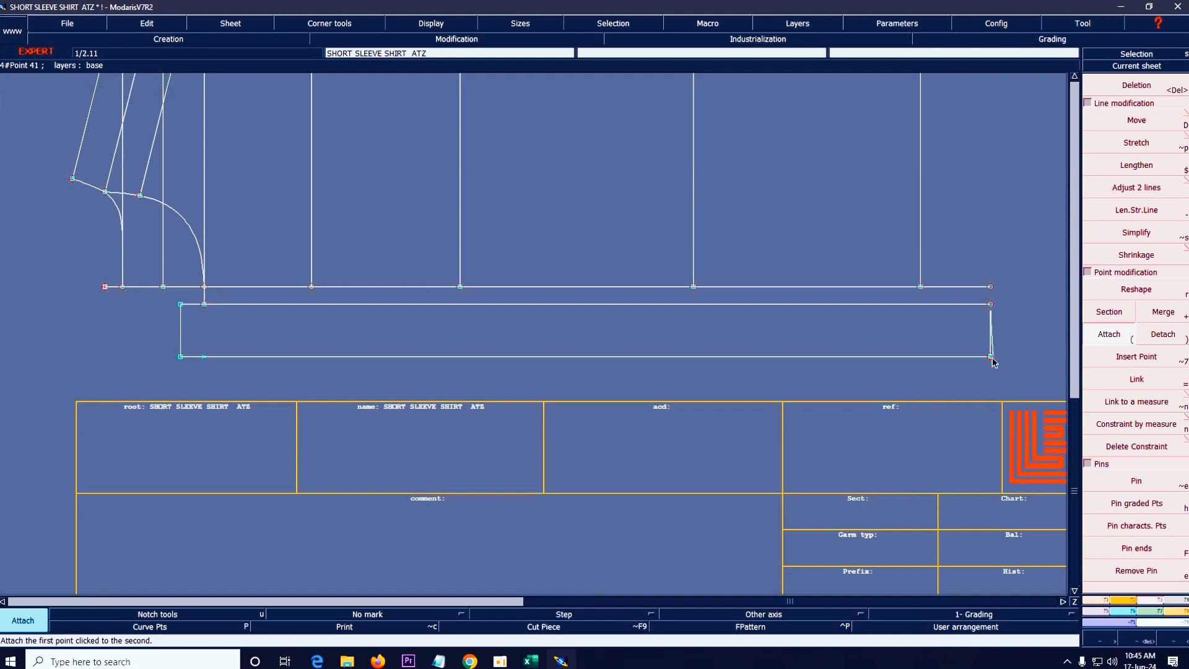
{"action": "left_click", "coordinate": [990, 357]}
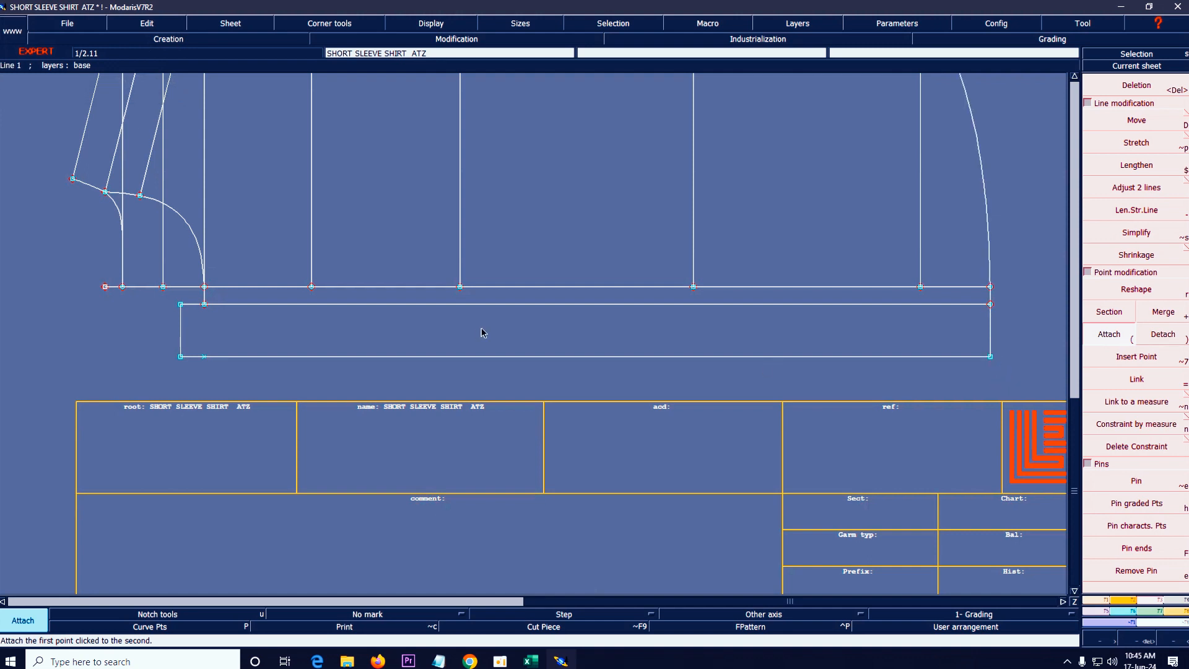
- Trim the centre front line at the back neck level and the mid-armhole line at the armhole curve with Adjust 2 lines
{"action": "left_click", "coordinate": [1138, 196]}
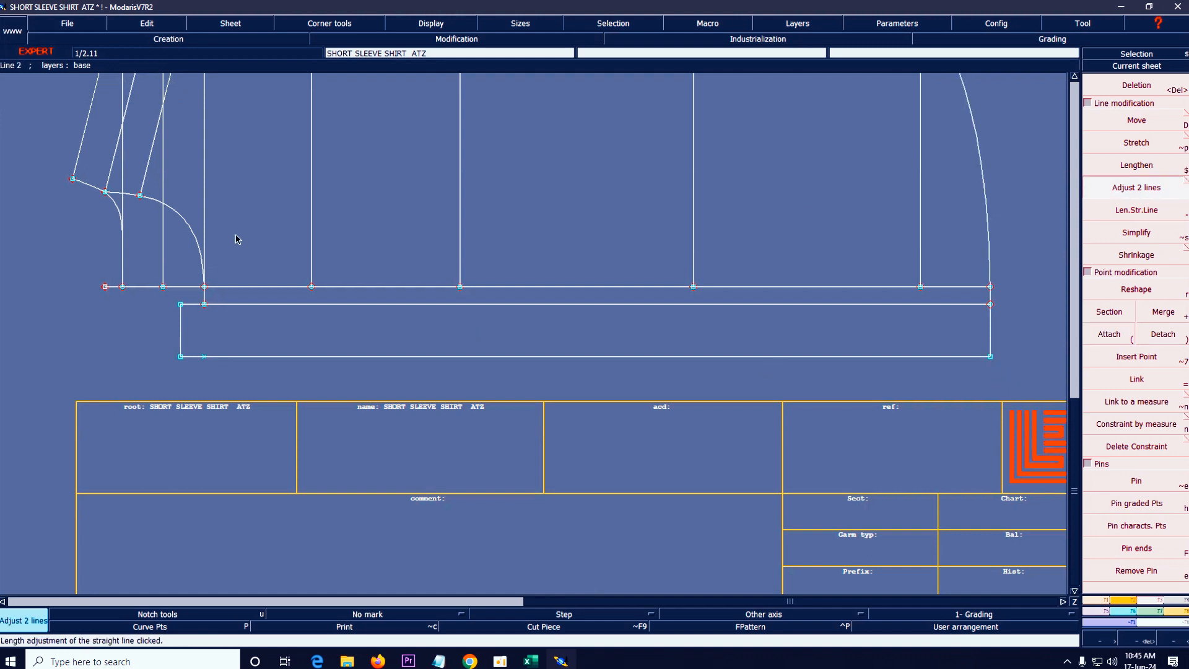
{"action": "left_click", "coordinate": [123, 268]}
{"action": "key", "text": "Home"}
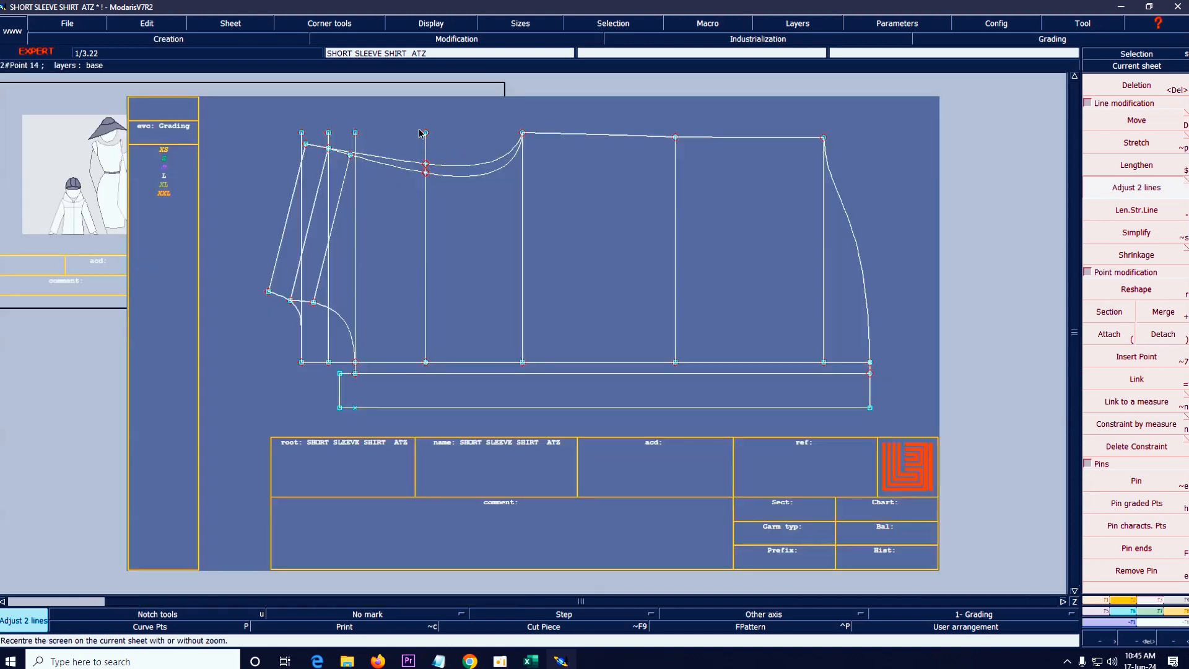
- Delete the front neck depth construction line and the neighbouring full-width construction line through the shoulder area
{"action": "key", "text": "Delete"}
{"action": "left_click", "coordinate": [355, 207]}
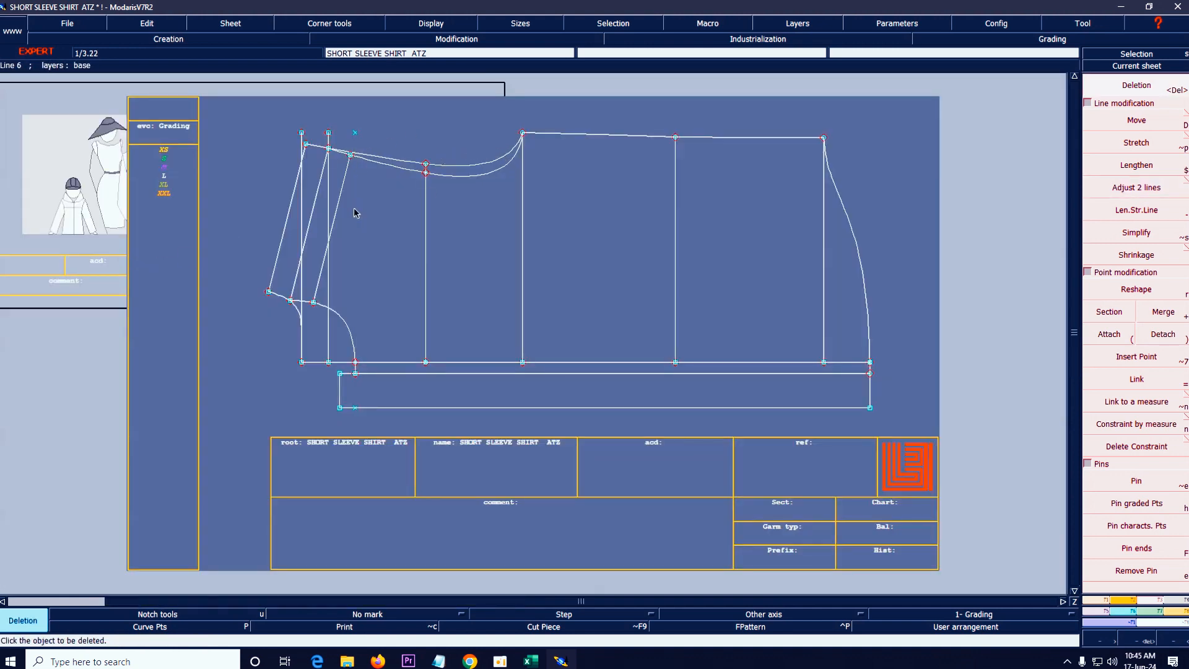
{"action": "left_click", "coordinate": [329, 186]}
- Save the SHORT SLEEVE SHIRT ATZ model
{"action": "left_click", "coordinate": [67, 24]}
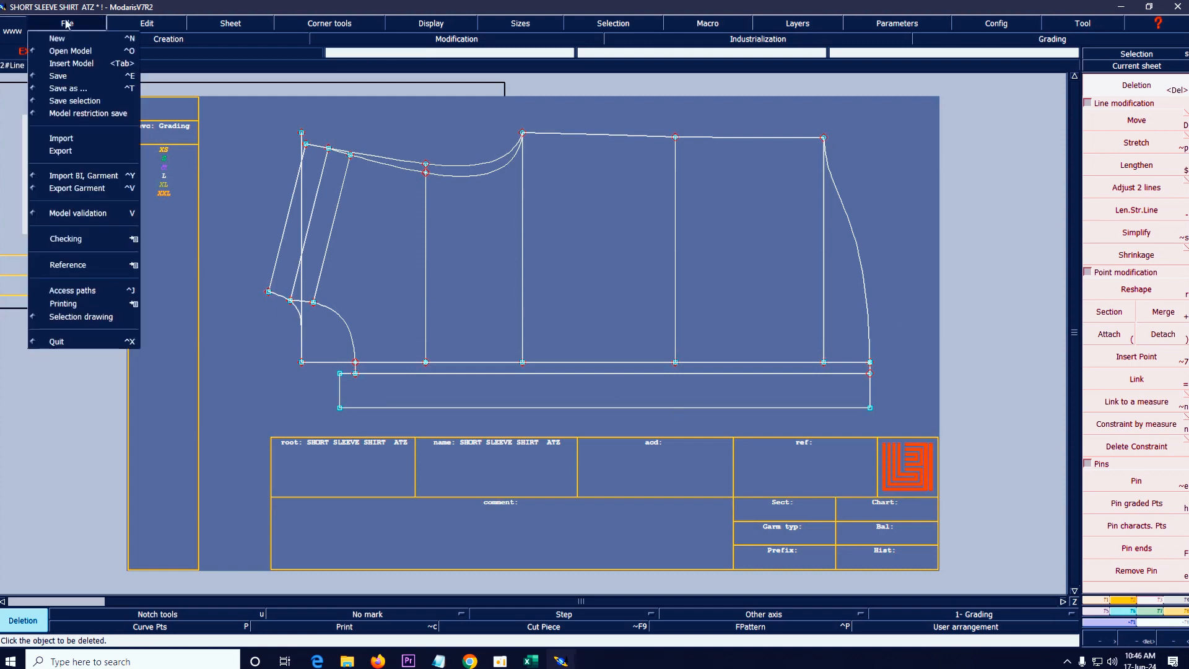
{"action": "left_click", "coordinate": [67, 76]}
{"action": "left_click", "coordinate": [536, 404]}
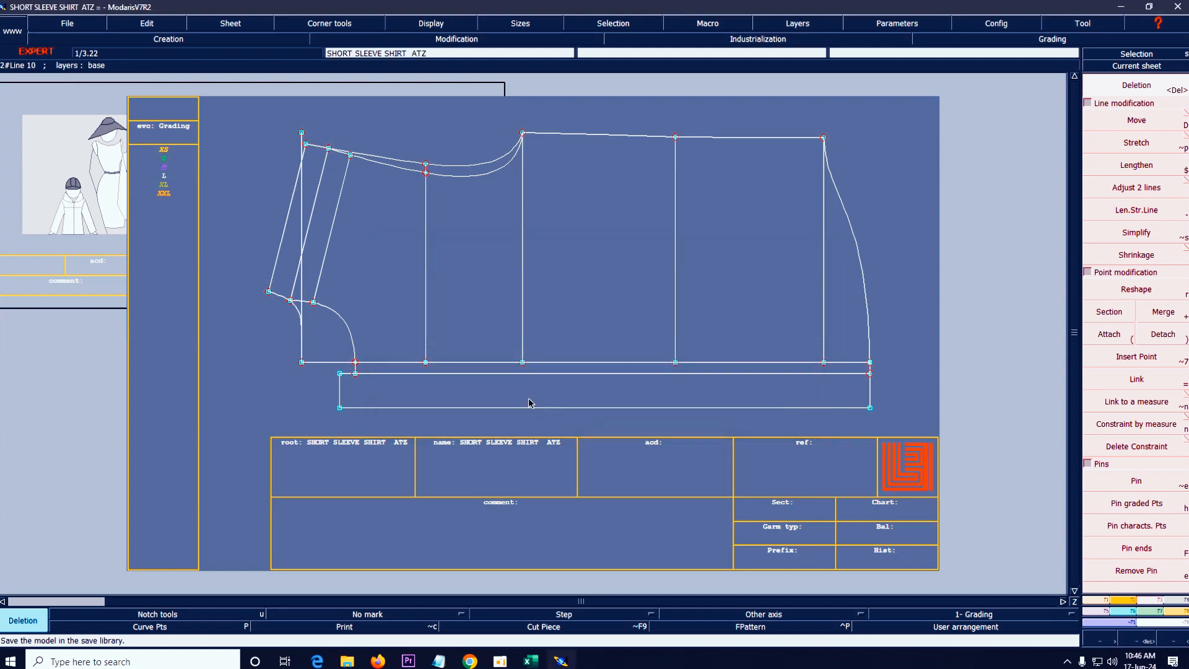
- Save the short sleeve shirt model again in the save library
{"action": "left_click", "coordinate": [76, 23]}
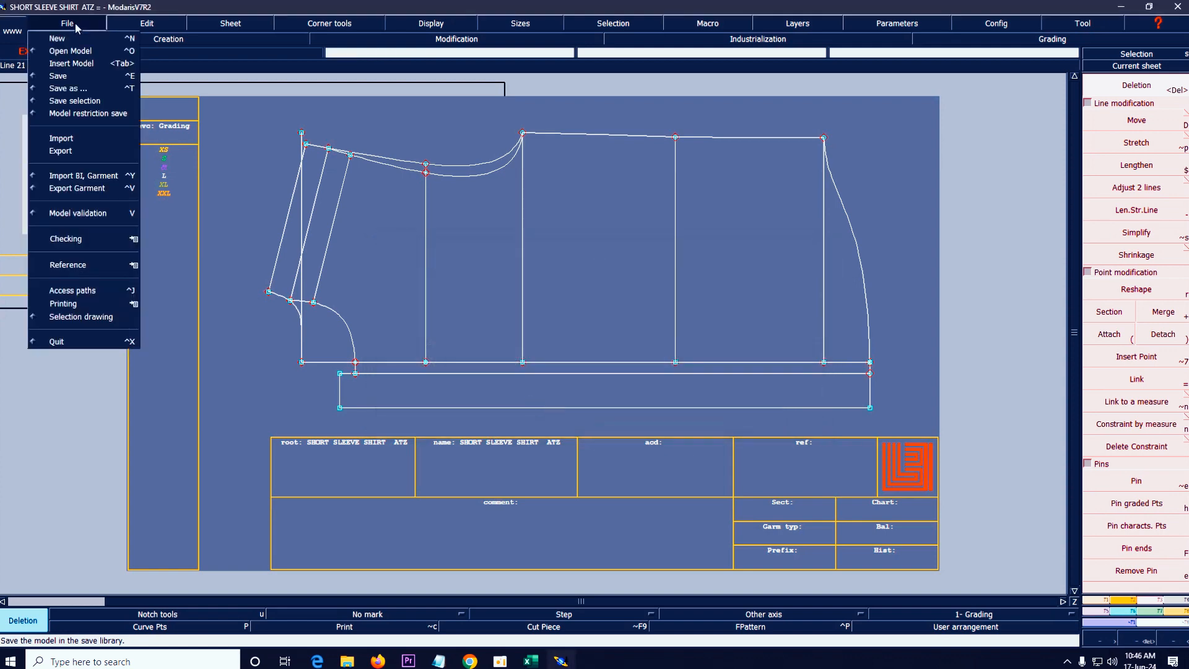
{"action": "left_click", "coordinate": [59, 75]}
{"action": "left_click", "coordinate": [514, 411]}
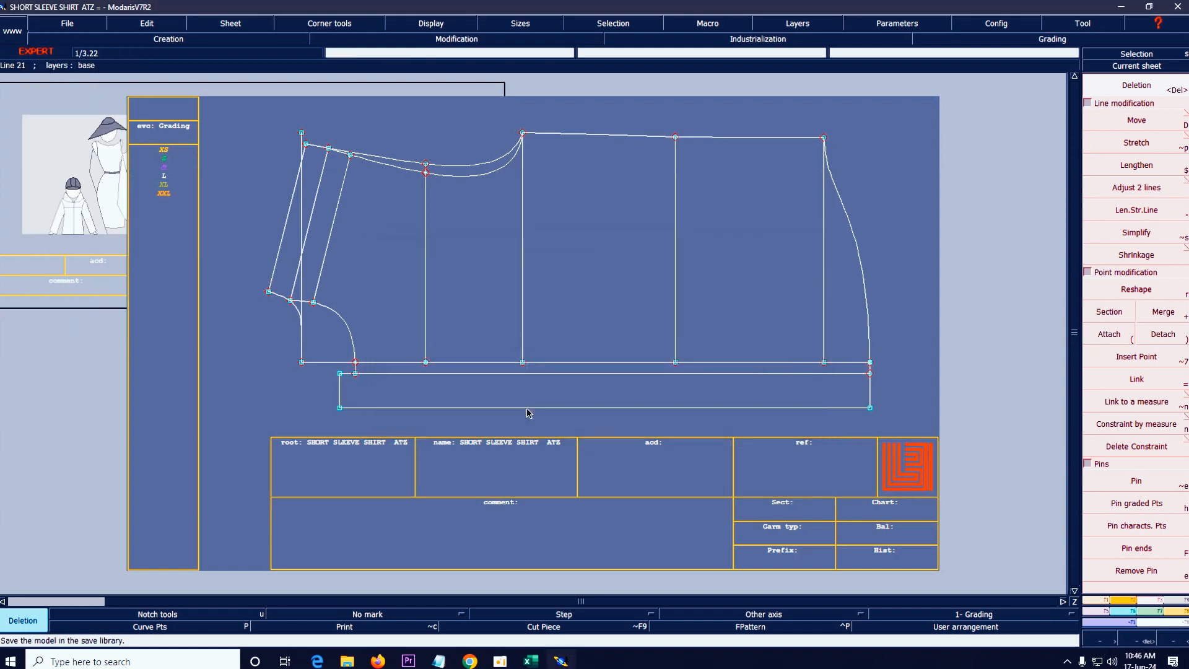
{"action": "left_click", "coordinate": [536, 404]}
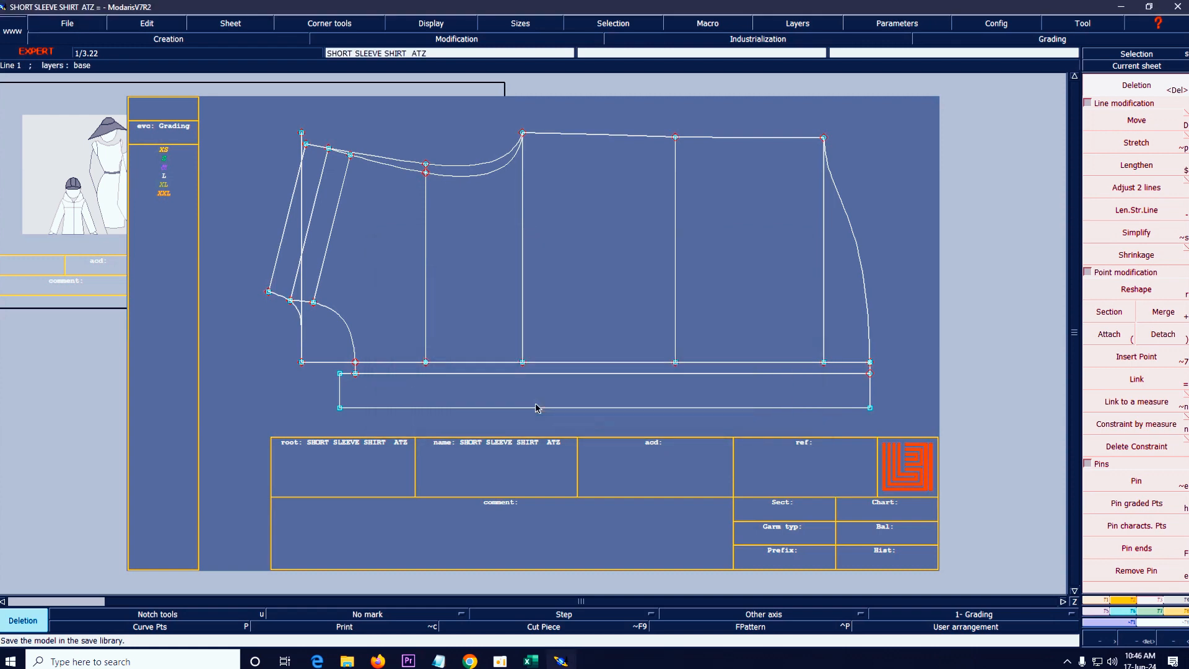
{"action": "left_click", "coordinate": [536, 405]}
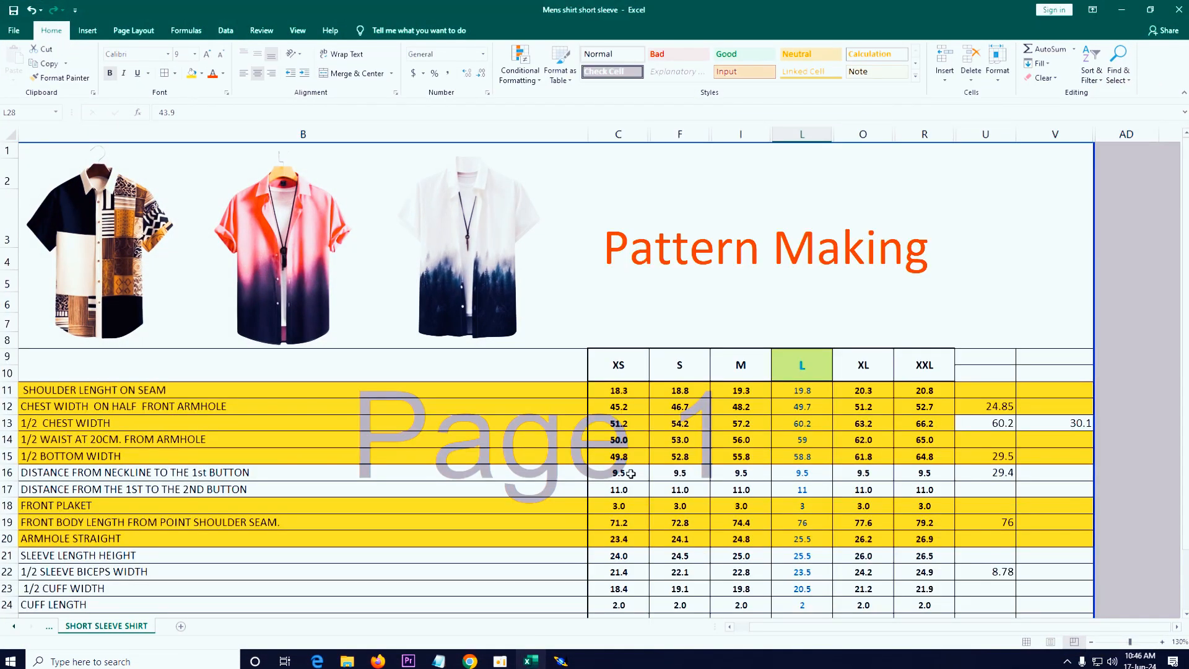
- Switch to the Excel size chart and highlight the BACK YOKE LENGTH FROM CENTER NECK row in yellow
{"action": "scroll", "coordinate": [631, 474], "scroll_direction": "down", "scroll_amount": 3}
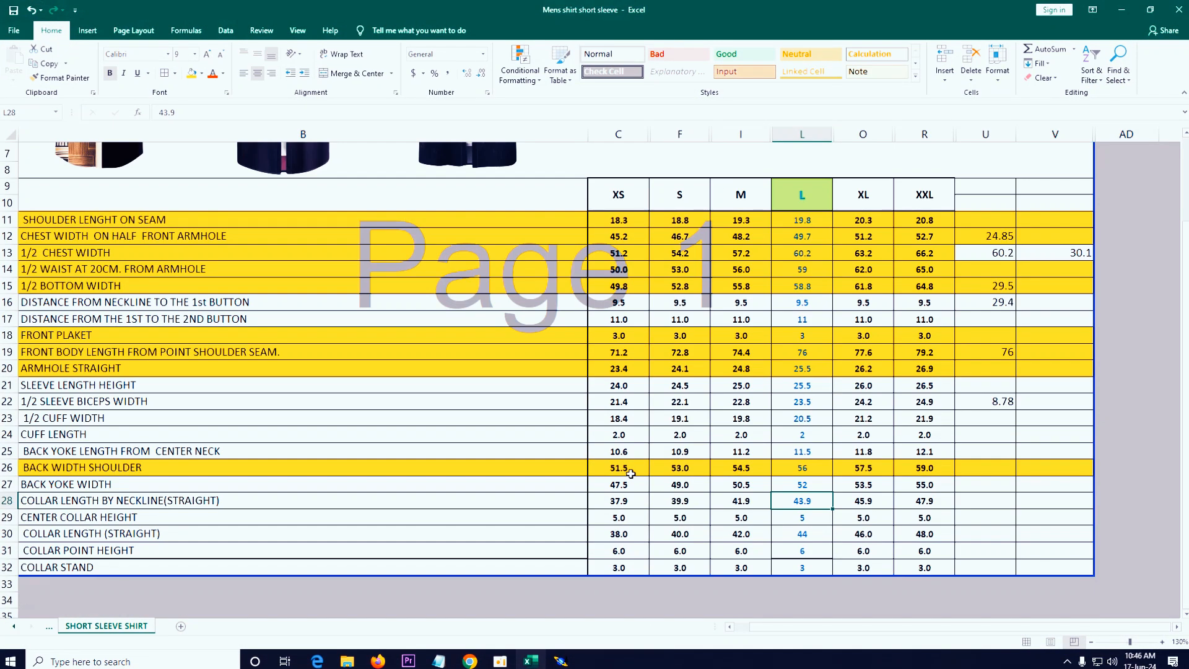
{"action": "left_click", "coordinate": [11, 9]}
{"action": "left_click", "coordinate": [5, 451]}
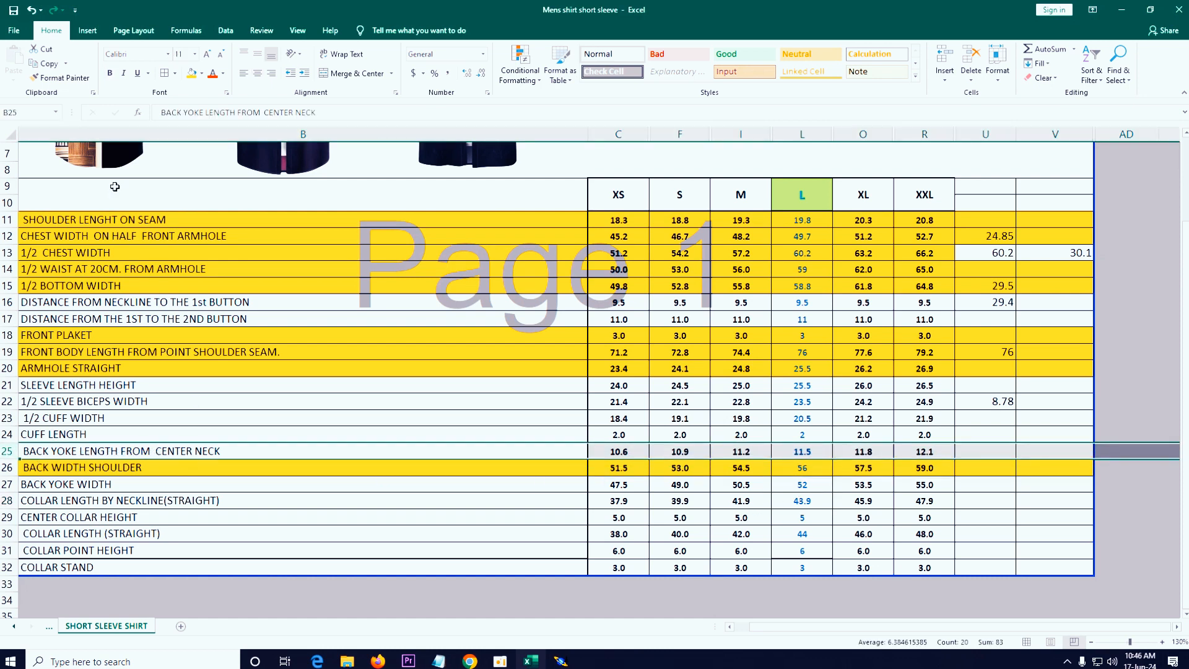
{"action": "left_click", "coordinate": [192, 74]}
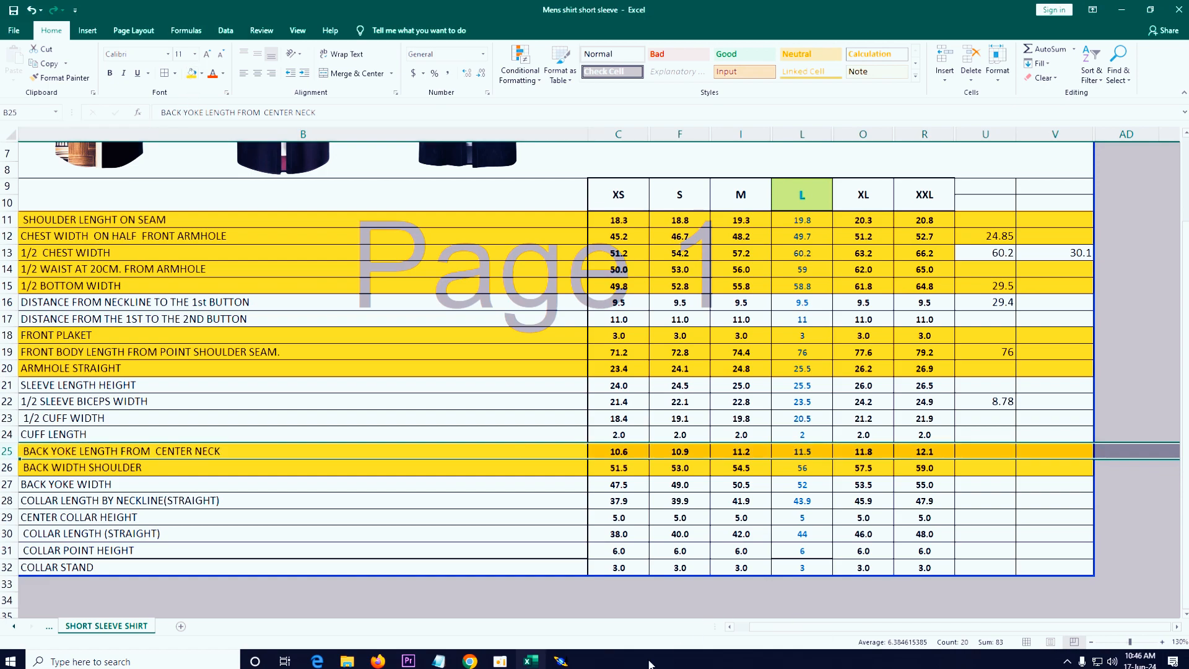
- Return to Modaris and create a parallel 11.5 cm from the vertical back neck level line, inside the body, as the back yoke line
{"action": "left_click", "coordinate": [561, 660]}
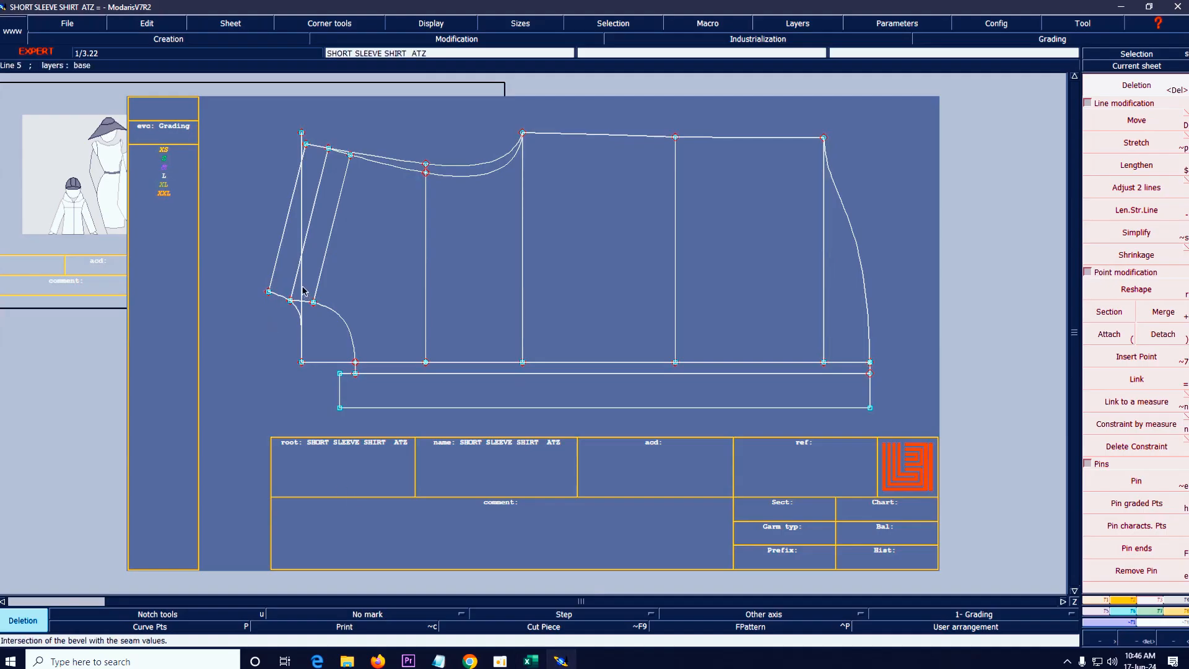
{"action": "left_click", "coordinate": [1091, 601]}
{"action": "left_click", "coordinate": [1125, 365]}
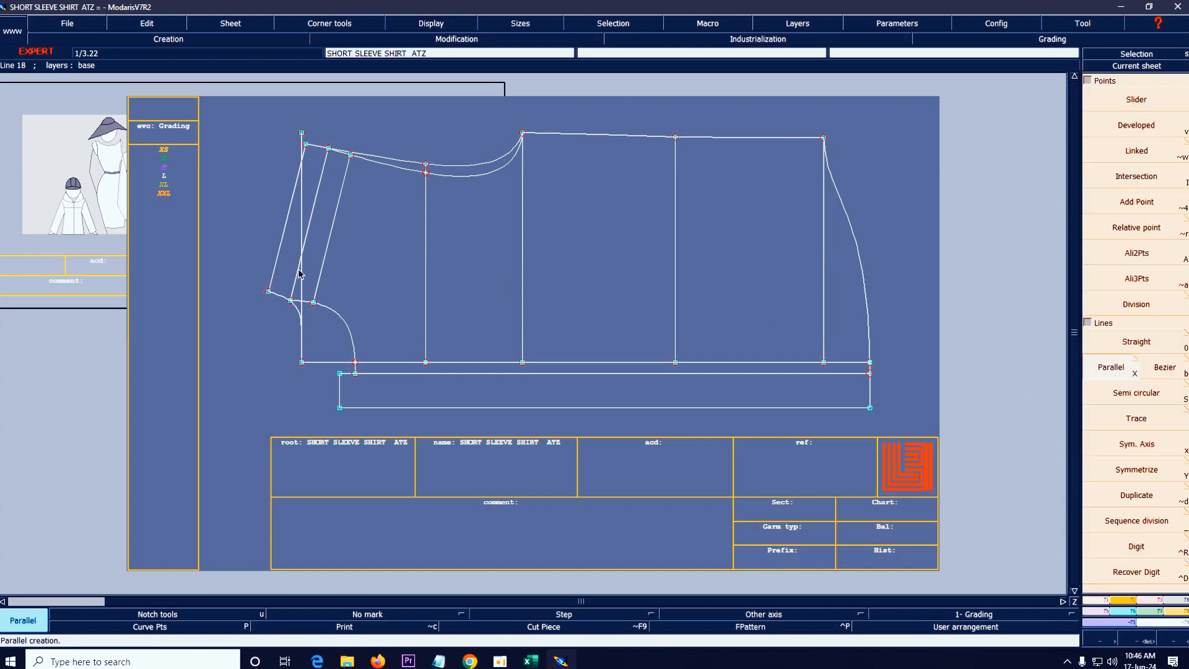
{"action": "left_click", "coordinate": [1116, 370]}
{"action": "left_click", "coordinate": [301, 287]}
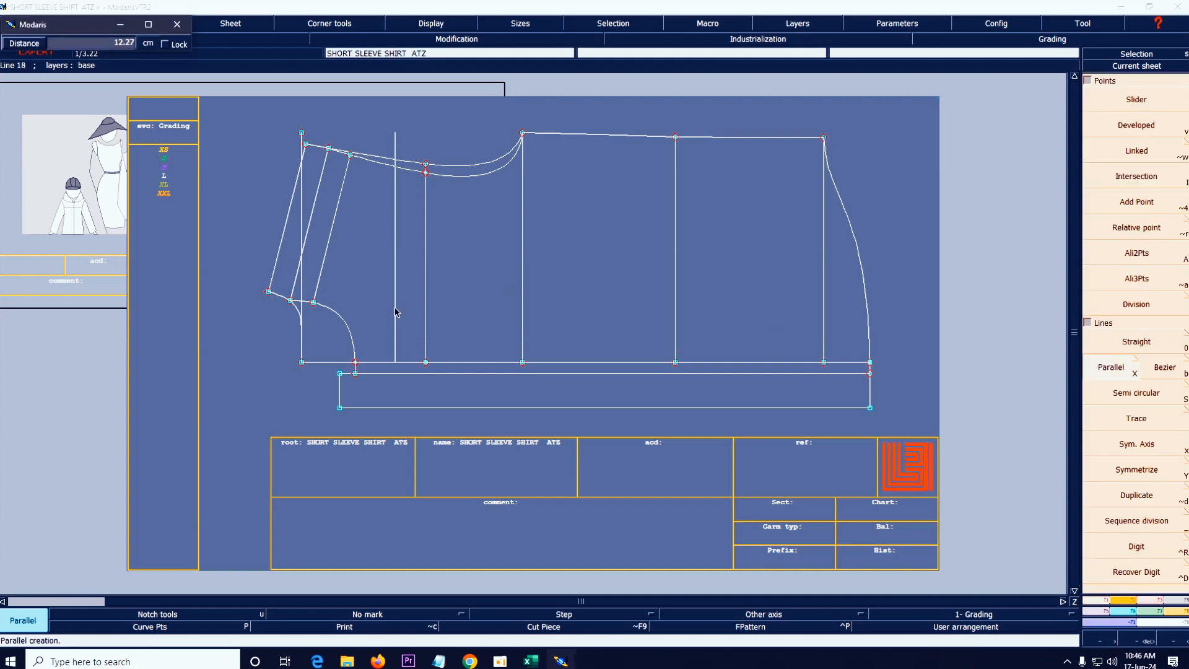
{"action": "type", "text": "11.5"}
{"action": "key", "text": "Return"}
{"action": "key", "text": "Return"}
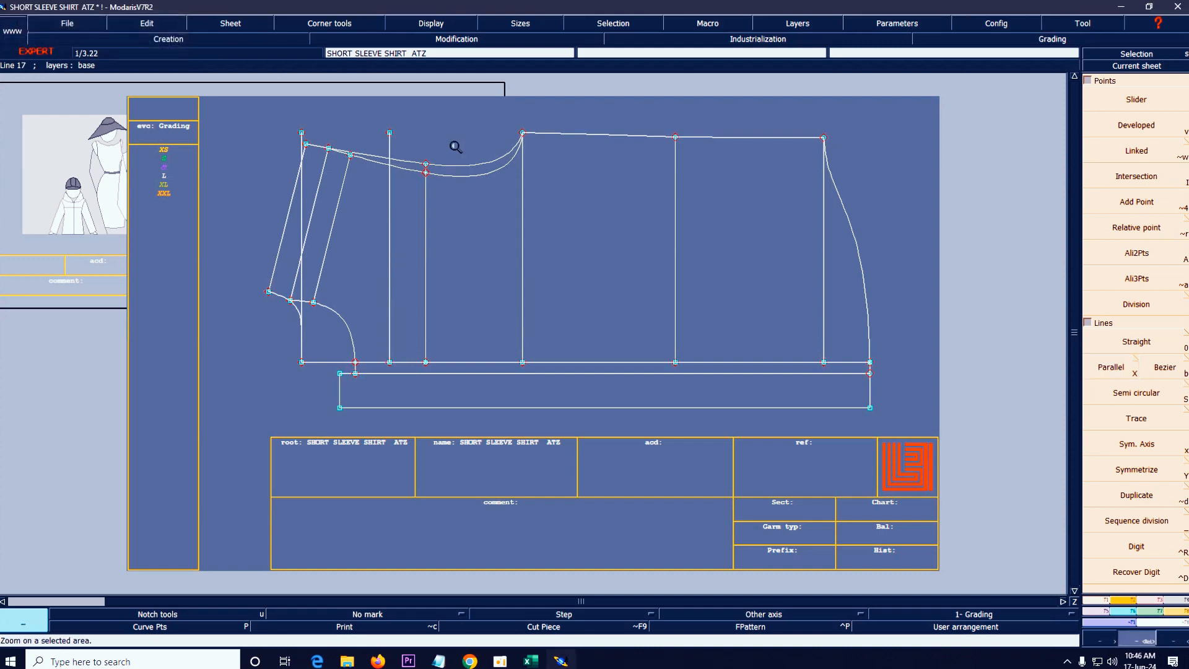
- Add an intersection point where the new back yoke line crosses the outer armhole curve
{"action": "left_click_drag", "start_coordinate": [221, 103], "coordinate": [634, 271]}
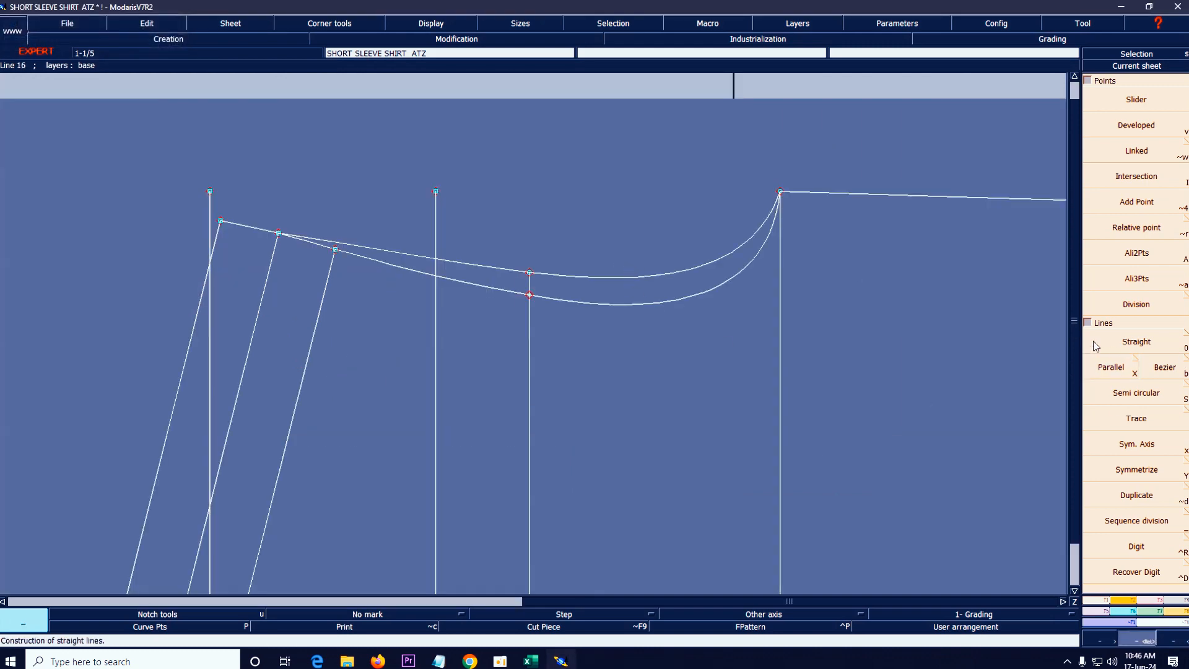
{"action": "left_click", "coordinate": [1095, 184]}
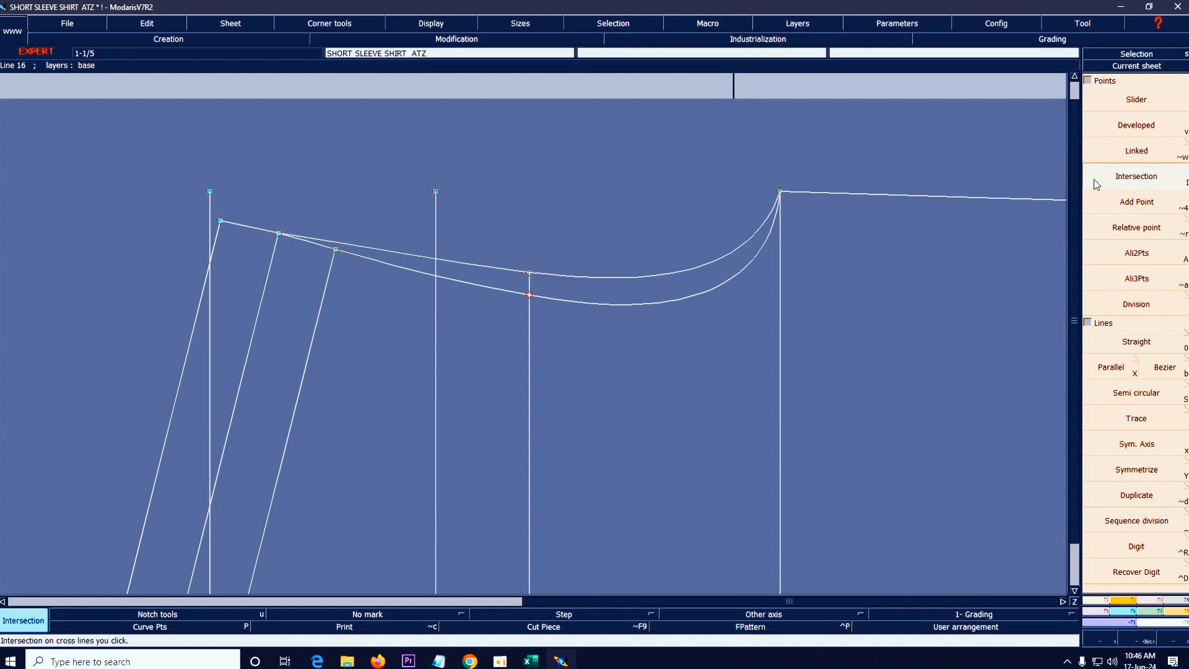
{"action": "left_click", "coordinate": [437, 258]}
- Insert the intersection point into the outer armhole curve and remove the yoke line's excess beyond the armhole
{"action": "left_click", "coordinate": [1153, 601]}
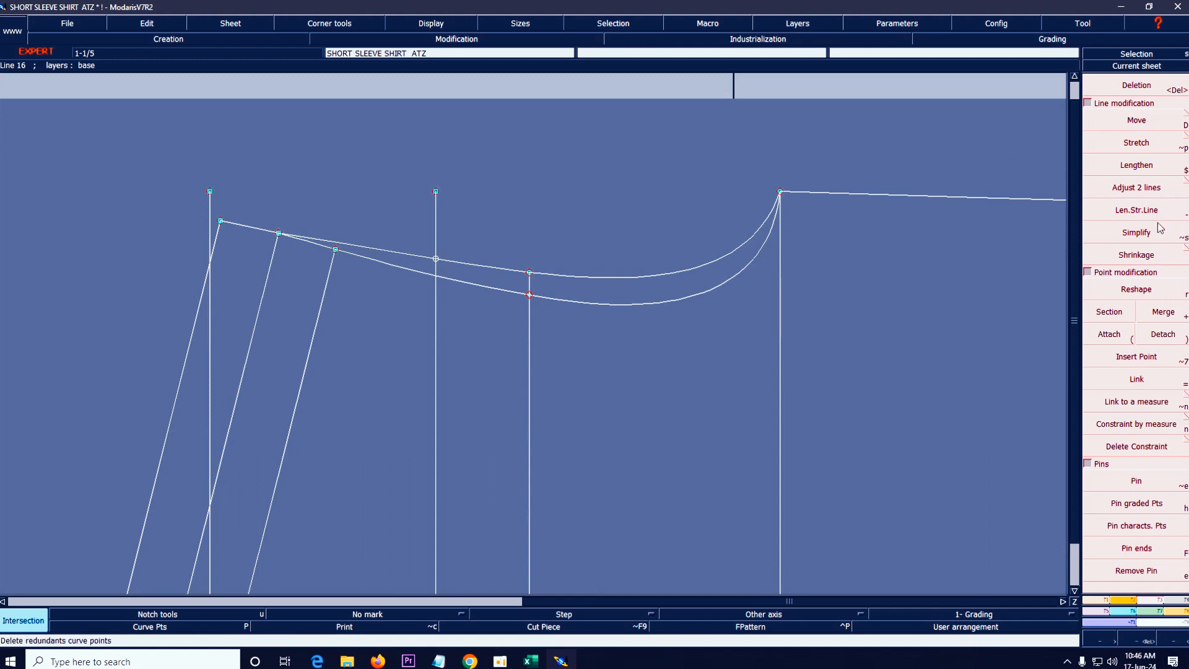
{"action": "left_click", "coordinate": [1136, 357]}
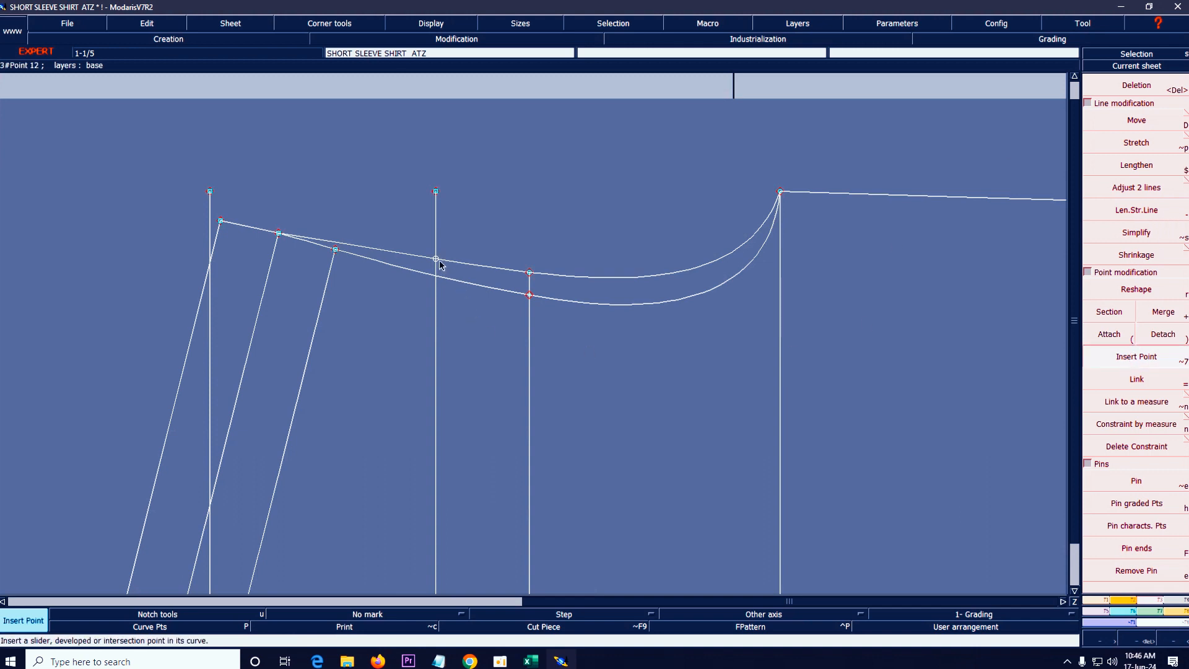
{"action": "key", "text": "Delete"}
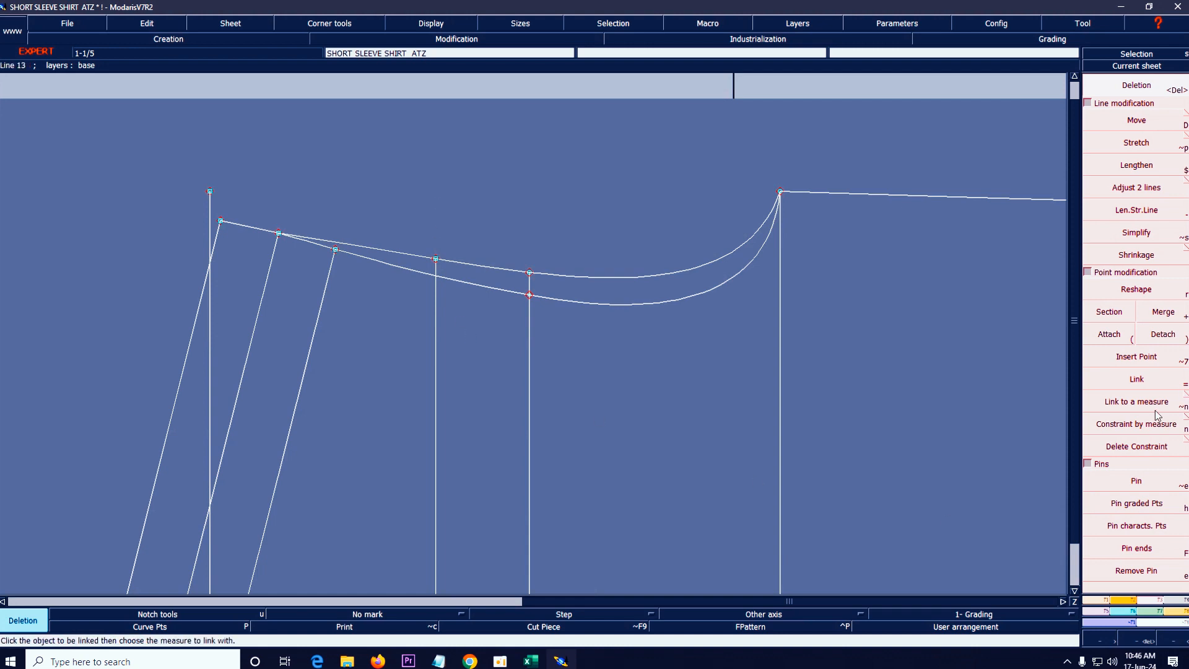
{"action": "left_click", "coordinate": [1097, 600]}
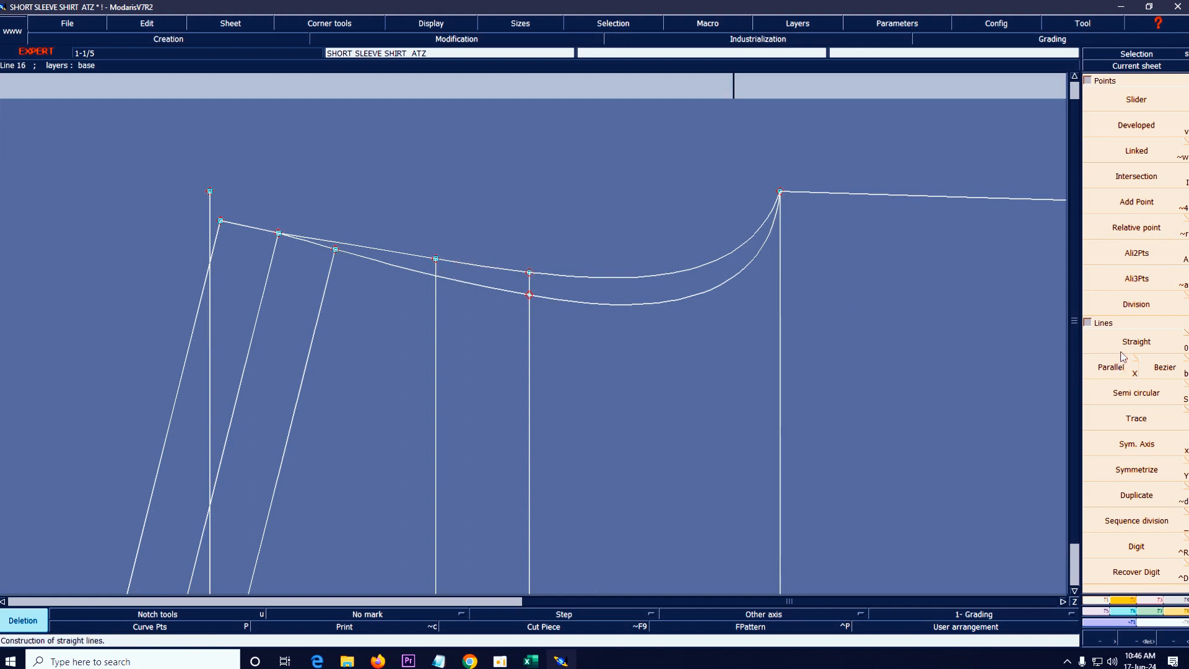
{"action": "left_click", "coordinate": [1134, 126]}
{"action": "left_click", "coordinate": [438, 260]}
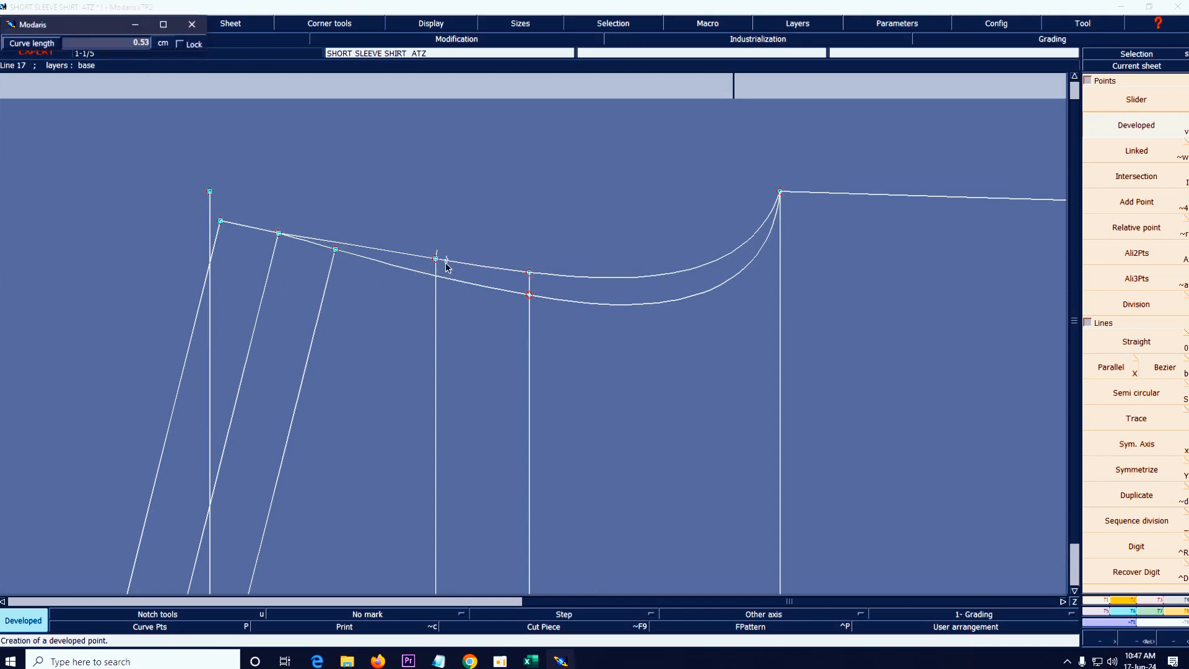
{"action": "key", "text": "Down"}
{"action": "type", "text": "."}
{"action": "key", "text": "Return"}
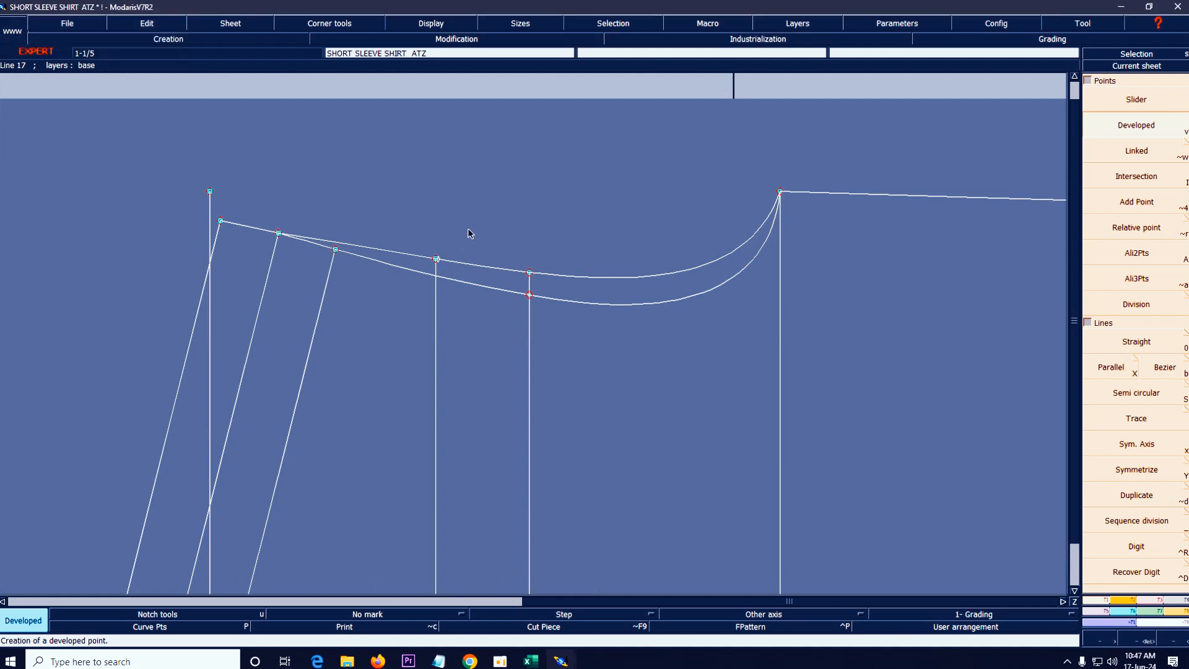
- Add a developed point 1 cm along the outer armhole curve from the yoke line toward the underarm, and insert it in the curve
{"action": "left_click", "coordinate": [449, 261]}
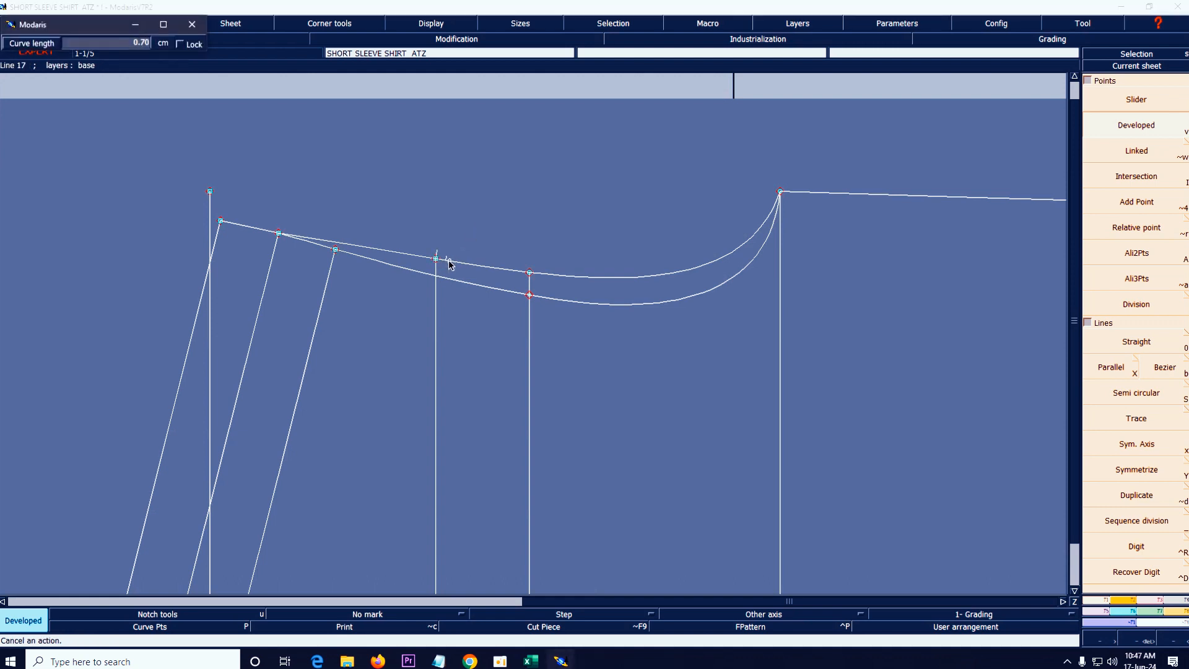
{"action": "key", "text": "Down"}
{"action": "type", "text": "1"}
{"action": "key", "text": "Return"}
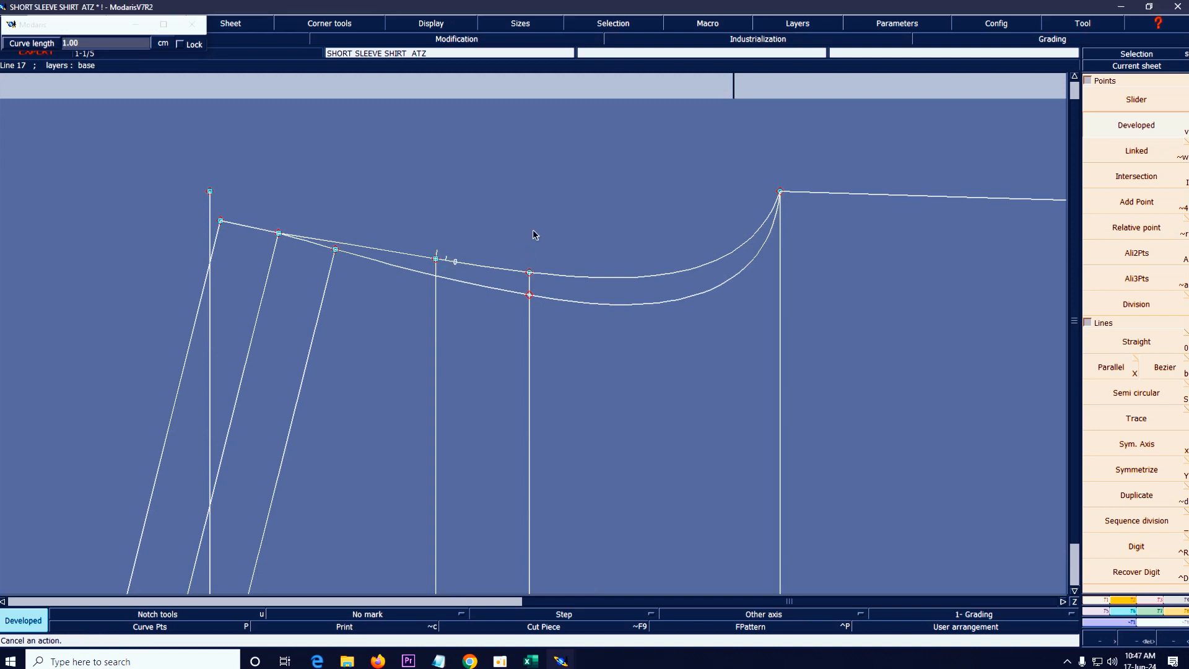
{"action": "key", "text": "Home"}
{"action": "key", "text": "Return"}
{"action": "left_click_drag", "start_coordinate": [305, 135], "coordinate": [506, 384]}
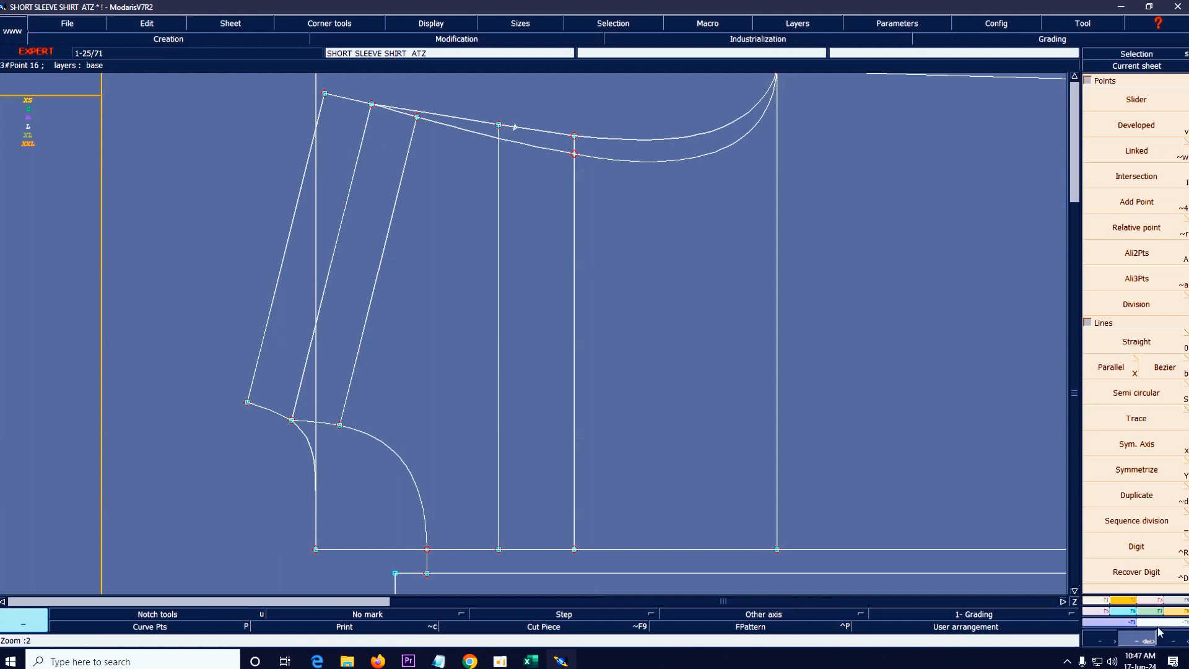
{"action": "left_click", "coordinate": [1153, 608]}
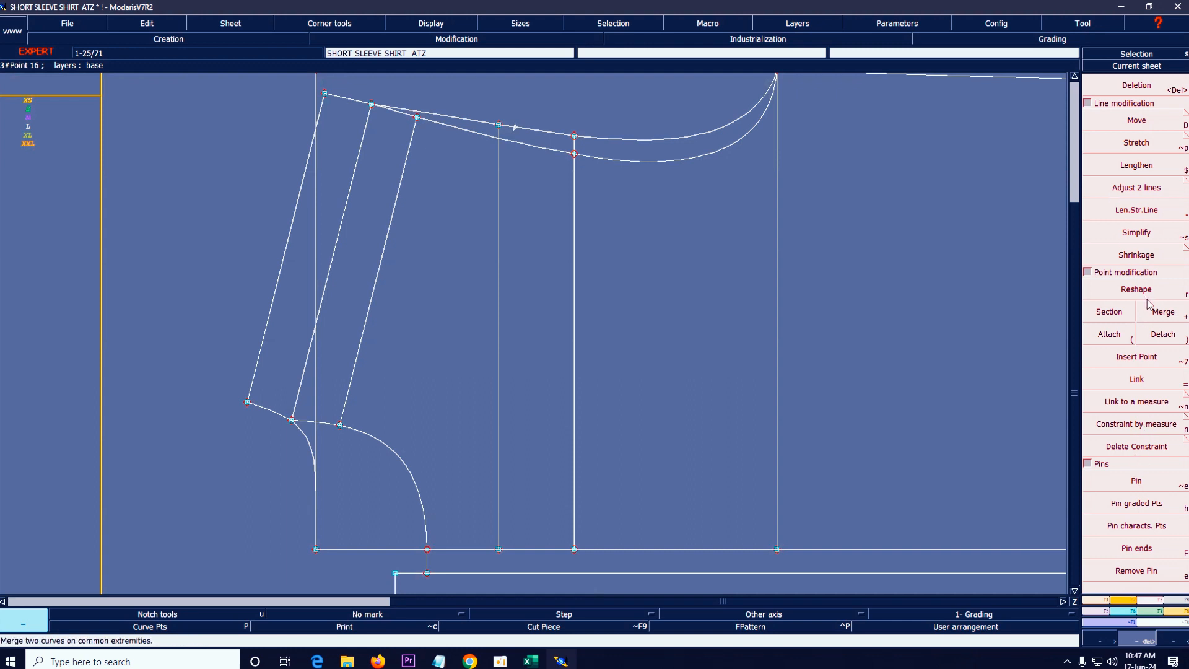
{"action": "left_click", "coordinate": [1136, 356]}
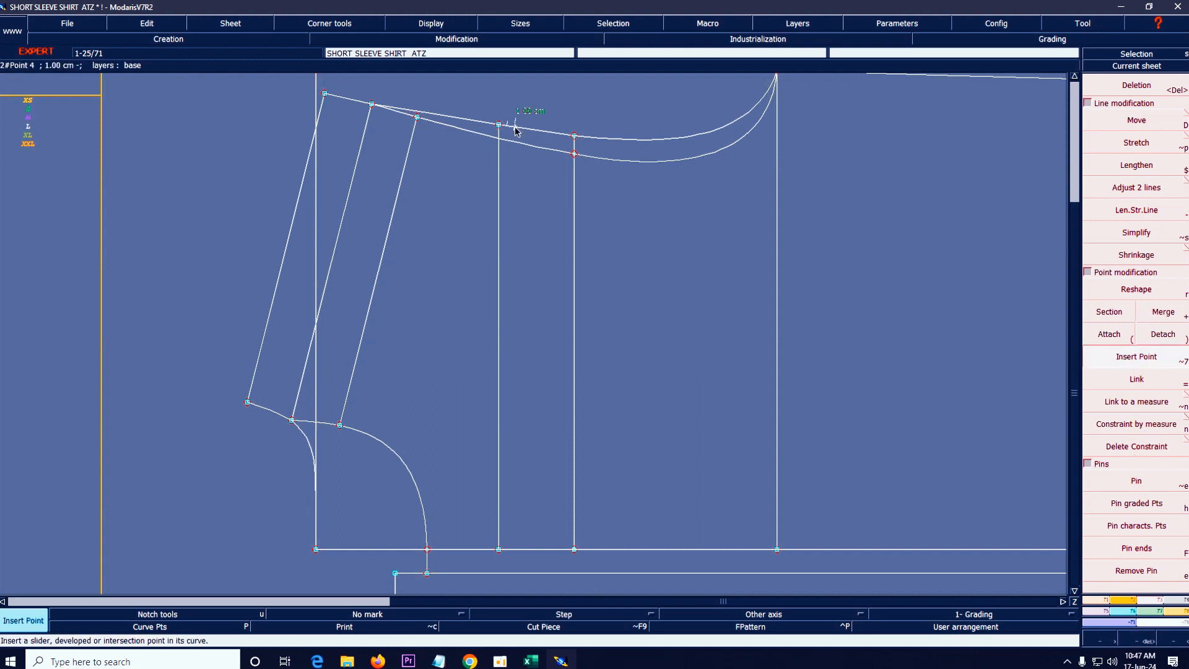
- Draw a Bezier line from the 1 cm armhole point to the back yoke line, about two thirds of the way toward the centre line
{"action": "left_click", "coordinate": [1096, 599]}
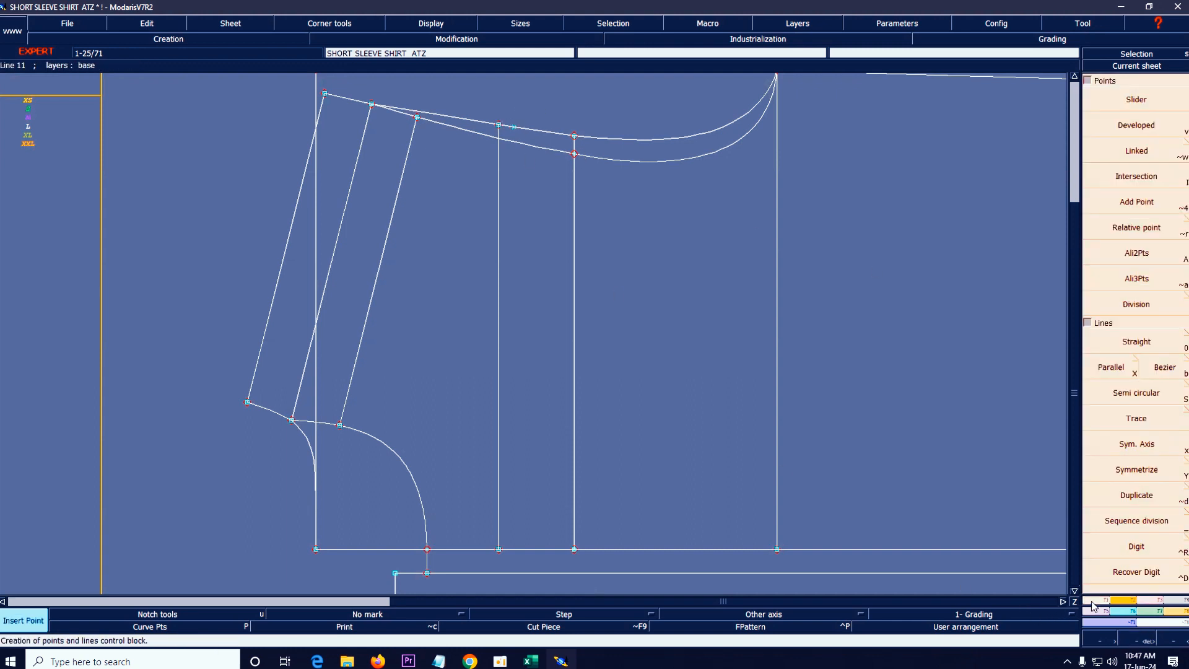
{"action": "left_click", "coordinate": [1163, 369]}
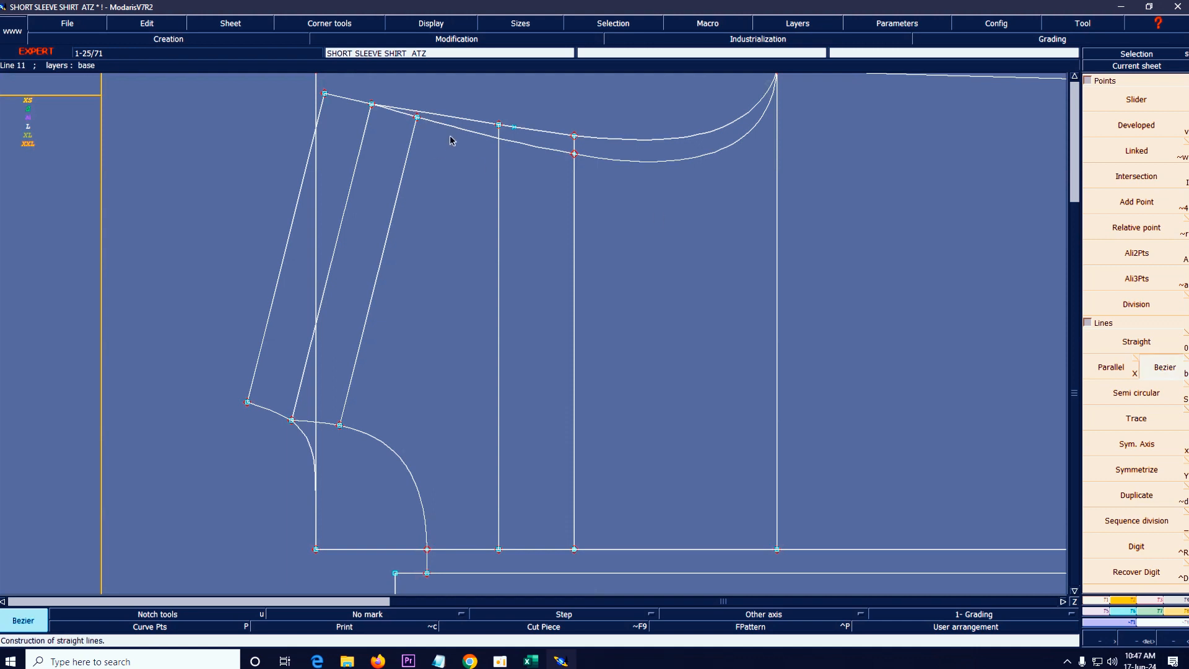
{"action": "left_click", "coordinate": [514, 128]}
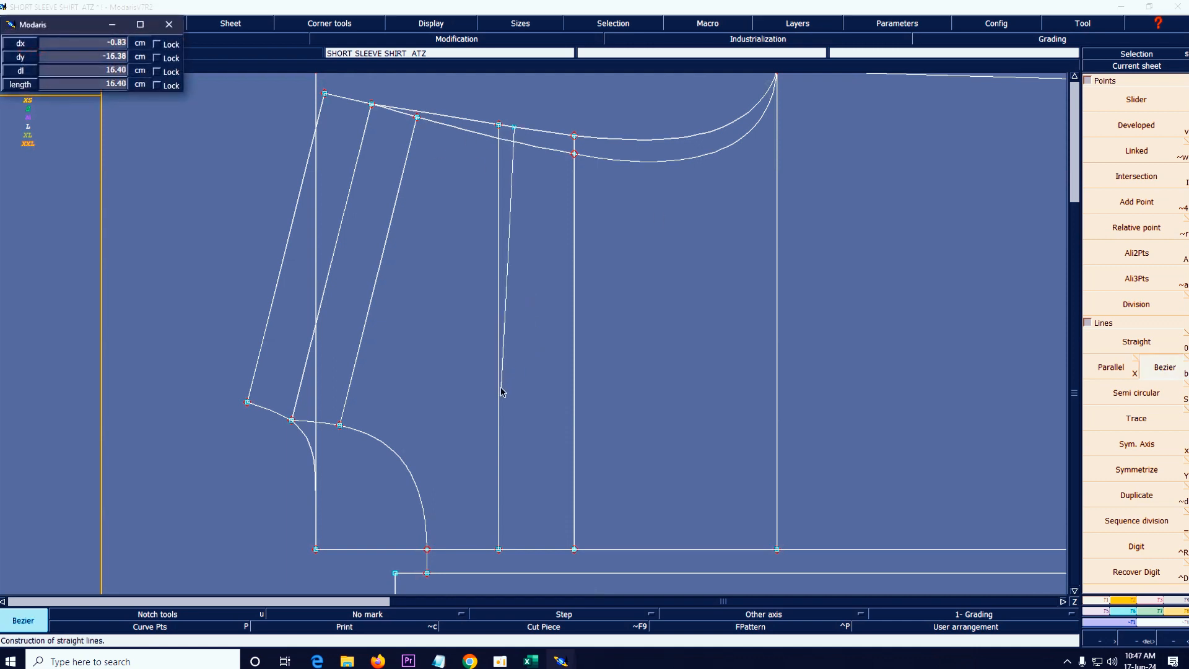
{"action": "left_click", "coordinate": [498, 412]}
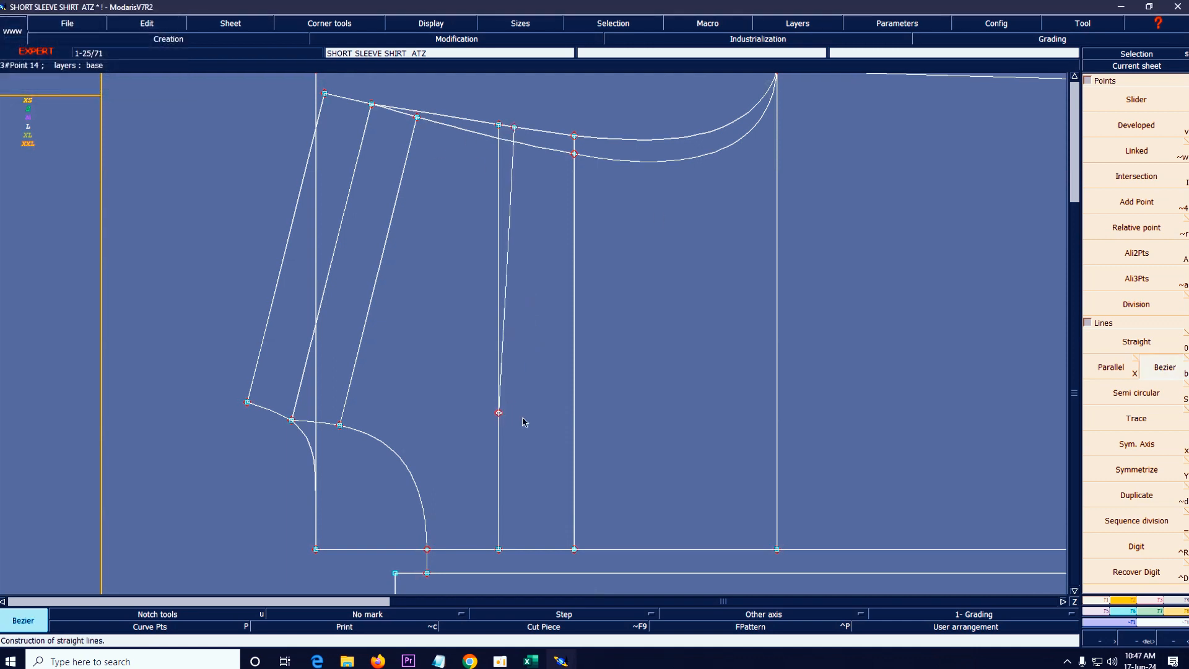
- Display the curve handles and reshape the new yoke dart line so it blends smoothly into the yoke line
{"action": "left_click", "coordinate": [431, 23]}
{"action": "left_click", "coordinate": [421, 259]}
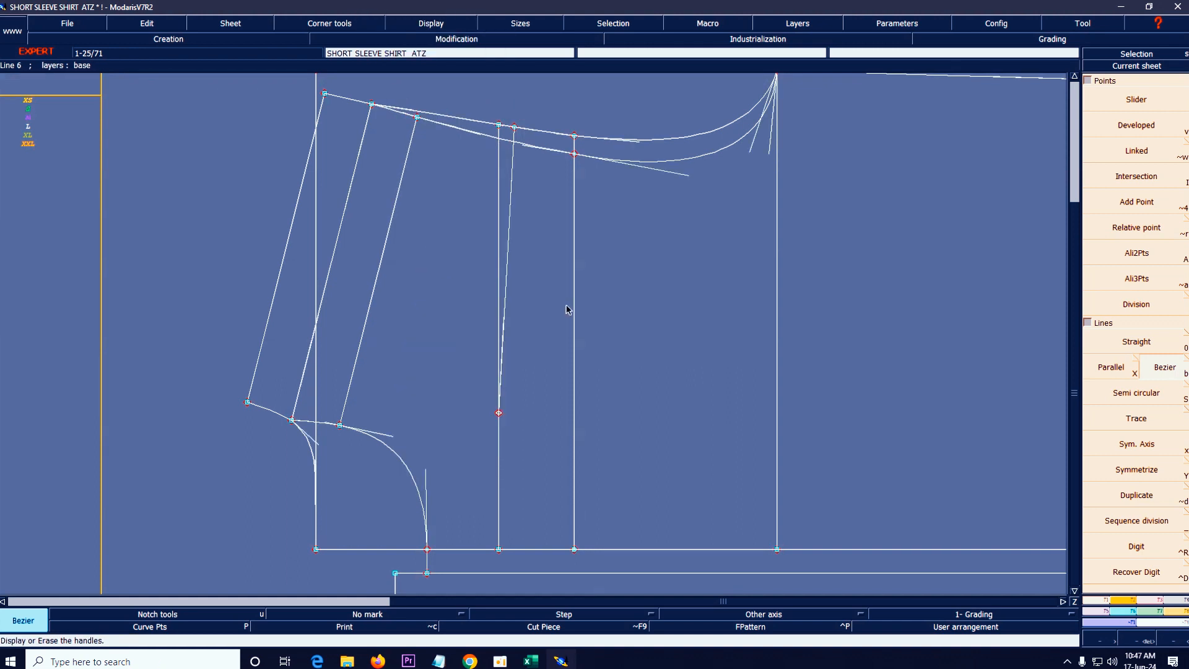
{"action": "key", "text": "s"}
{"action": "key", "text": "r"}
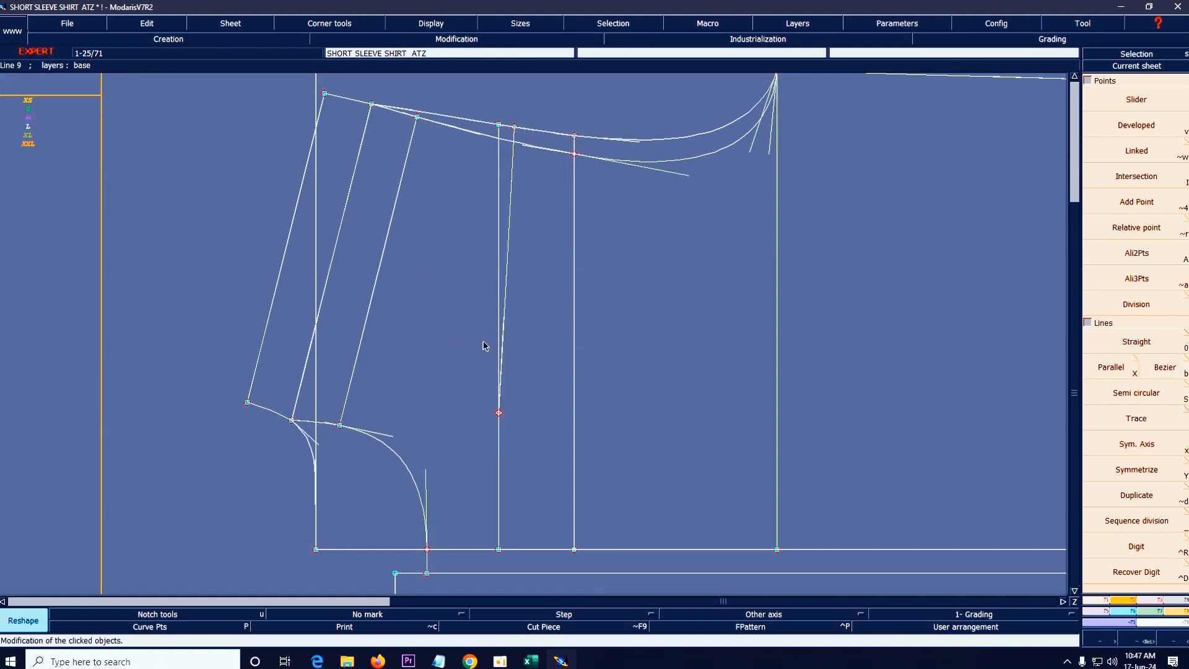
{"action": "left_click", "coordinate": [504, 329]}
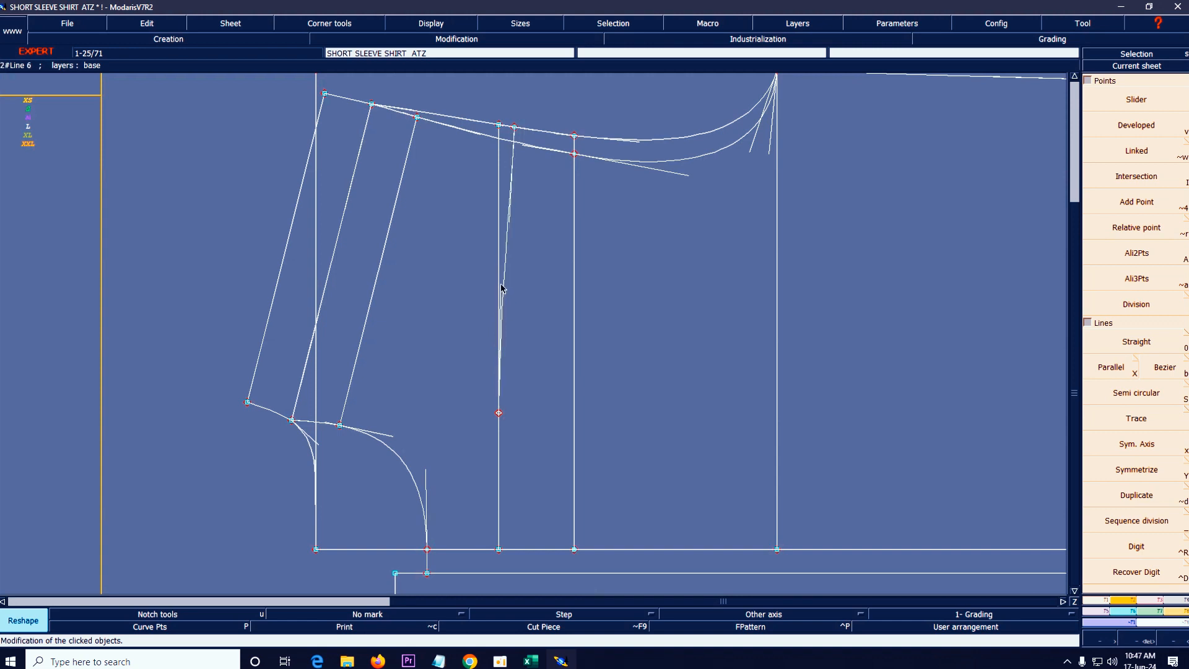
{"action": "left_click", "coordinate": [505, 236]}
{"action": "left_click", "coordinate": [504, 233]}
{"action": "left_click", "coordinate": [503, 221]}
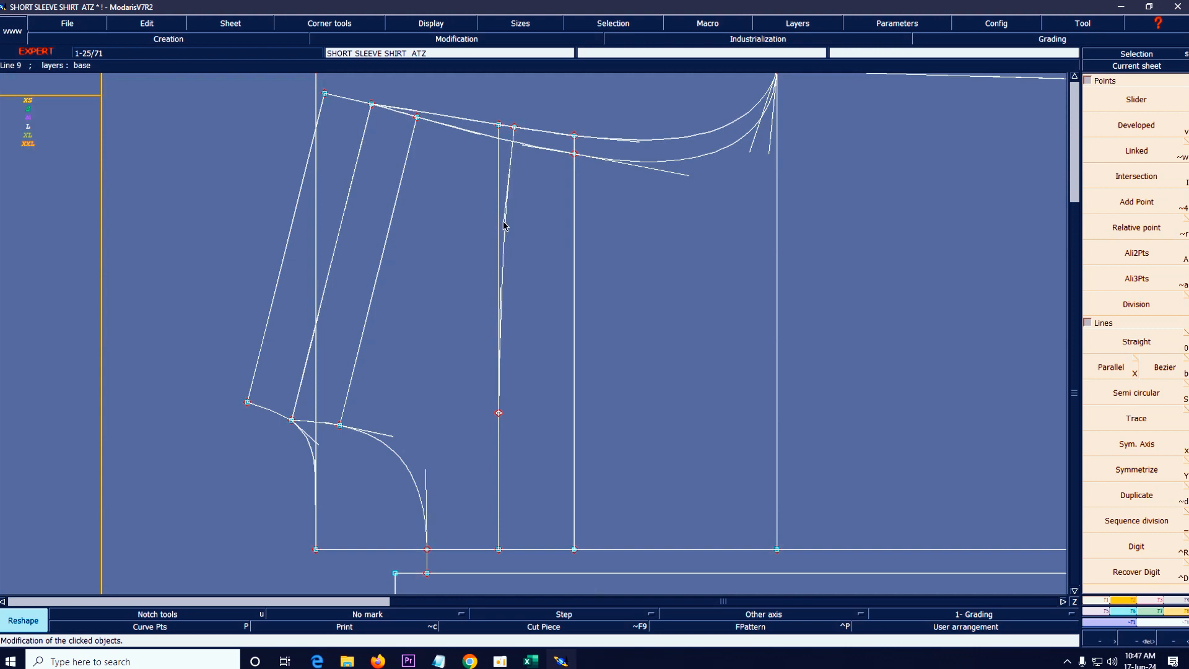
- Fine-tune both handles of the yoke dart line with Reshape for a slight, even bow toward the yoke line
{"action": "left_click", "coordinate": [500, 295]}
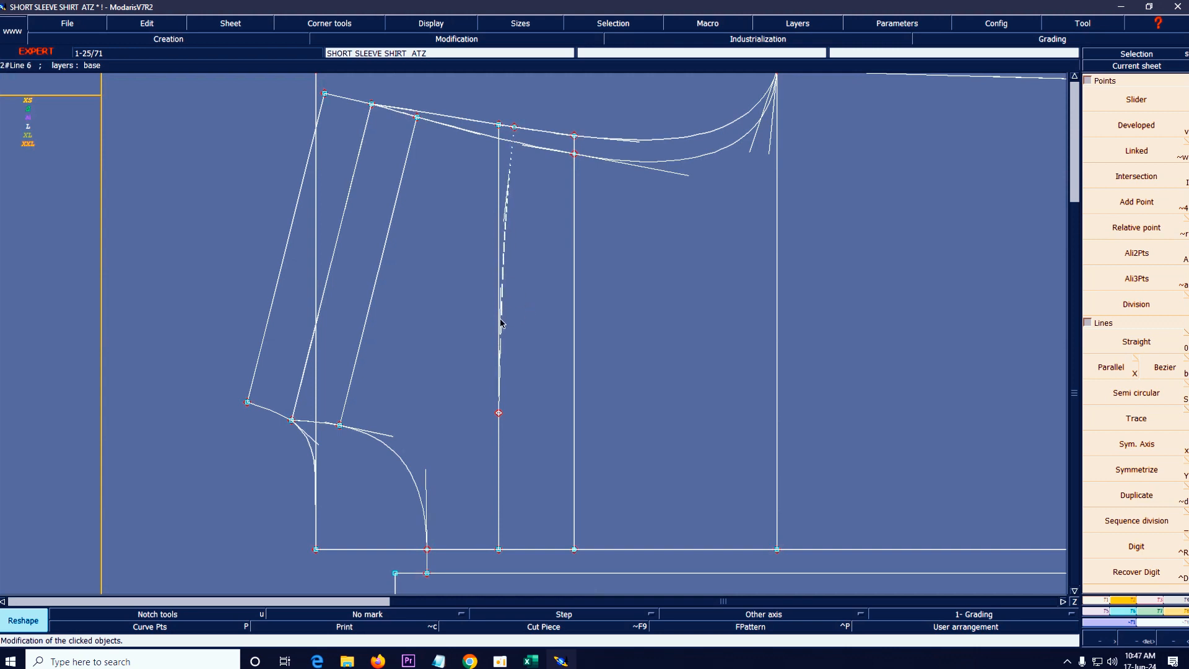
{"action": "left_click", "coordinate": [501, 319]}
{"action": "left_click", "coordinate": [503, 216]}
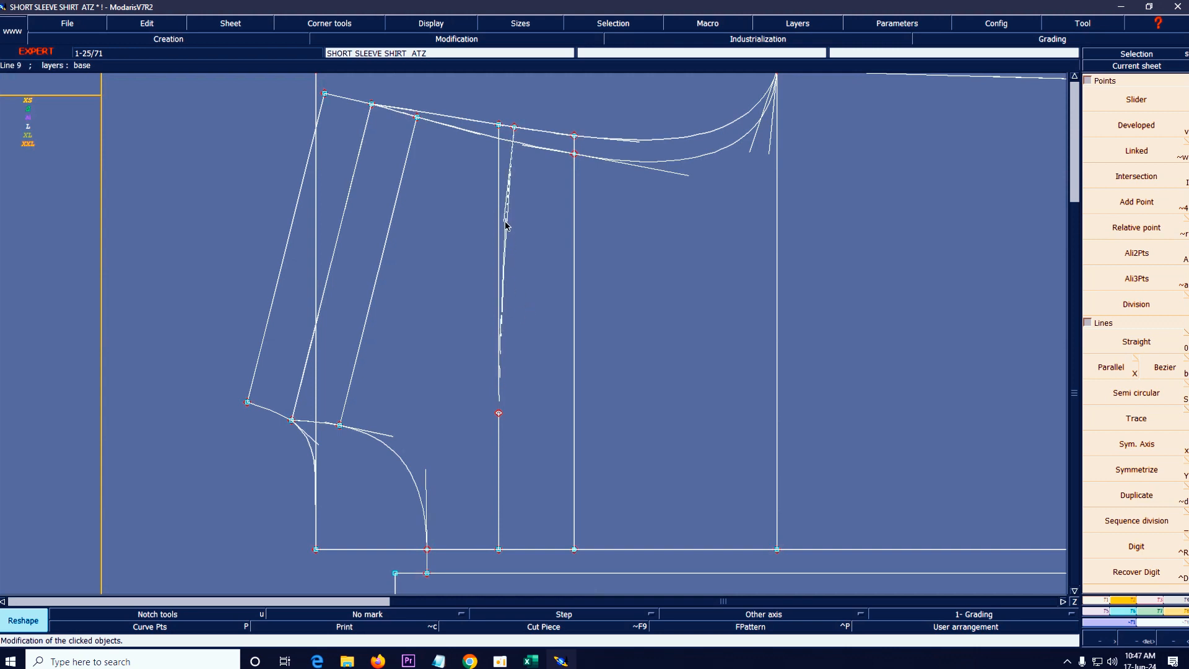
{"action": "left_click", "coordinate": [504, 224]}
{"action": "left_click", "coordinate": [504, 224]}
{"action": "left_click", "coordinate": [502, 246]}
{"action": "key", "text": "Home"}
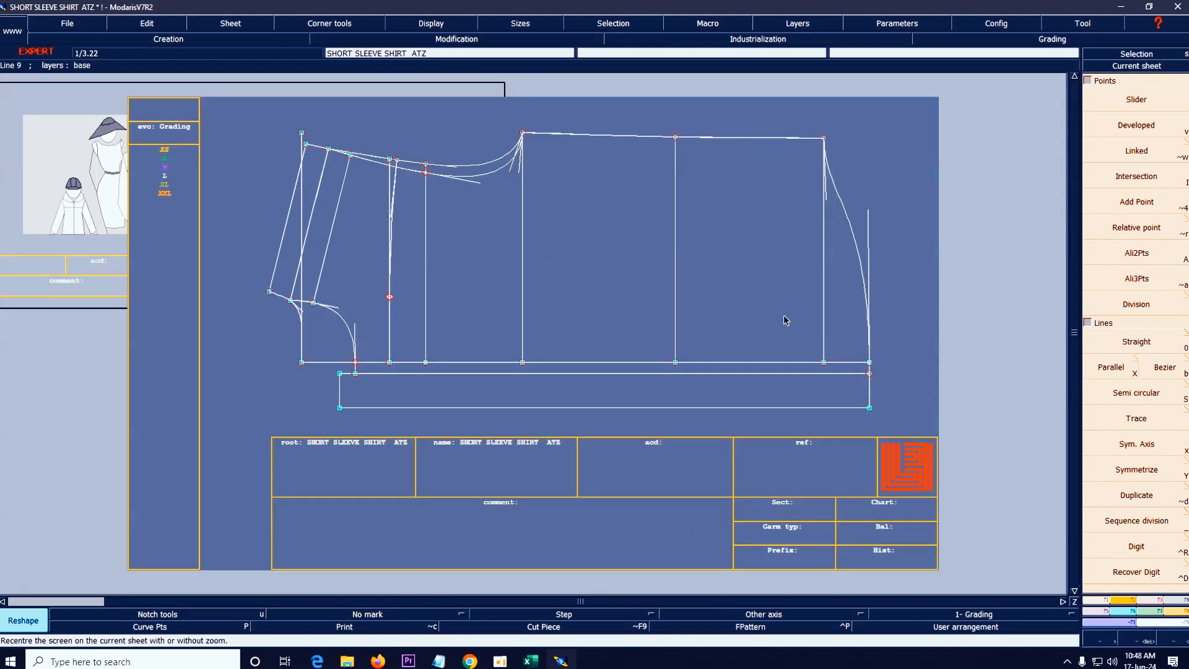
- Hide the curve handles and delete the vertical construction line crossing the shoulder area above the back neckline
{"action": "left_click", "coordinate": [431, 23]}
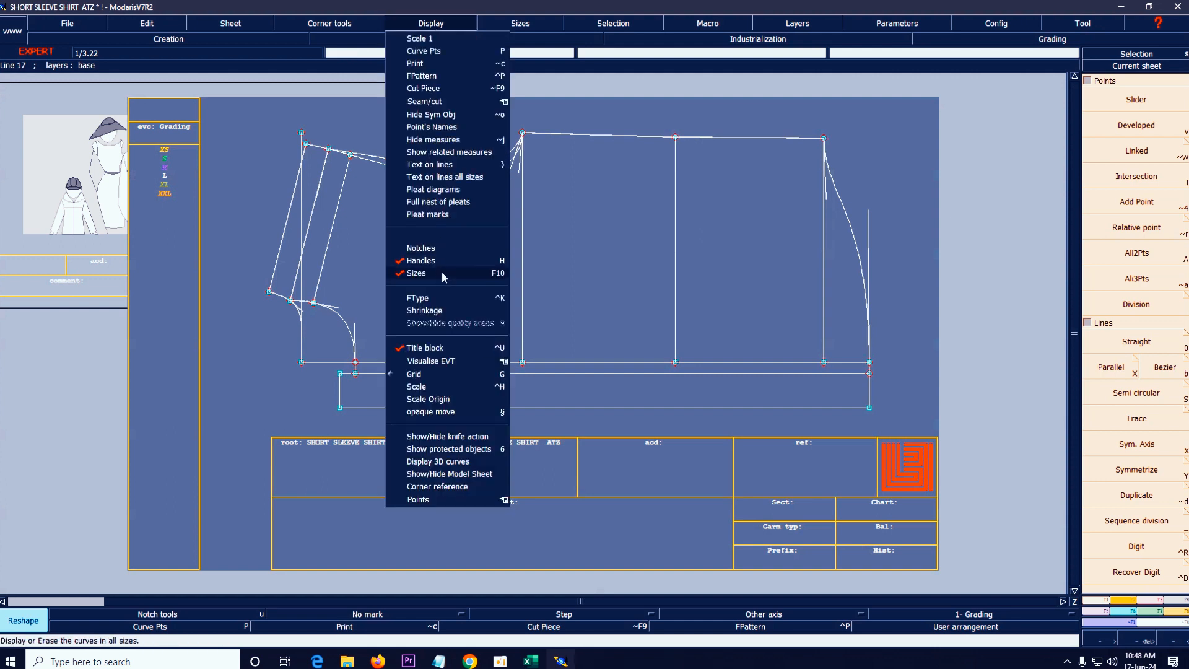
{"action": "left_click", "coordinate": [425, 259]}
{"action": "key", "text": "Delete"}
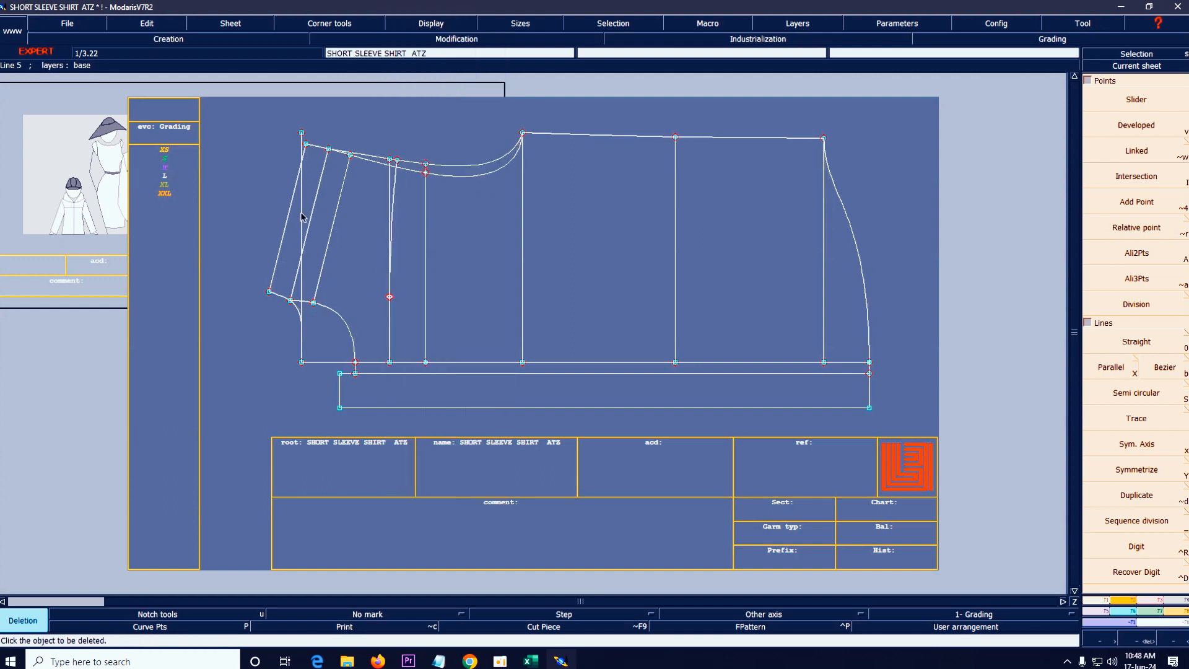
{"action": "left_click", "coordinate": [302, 217]}
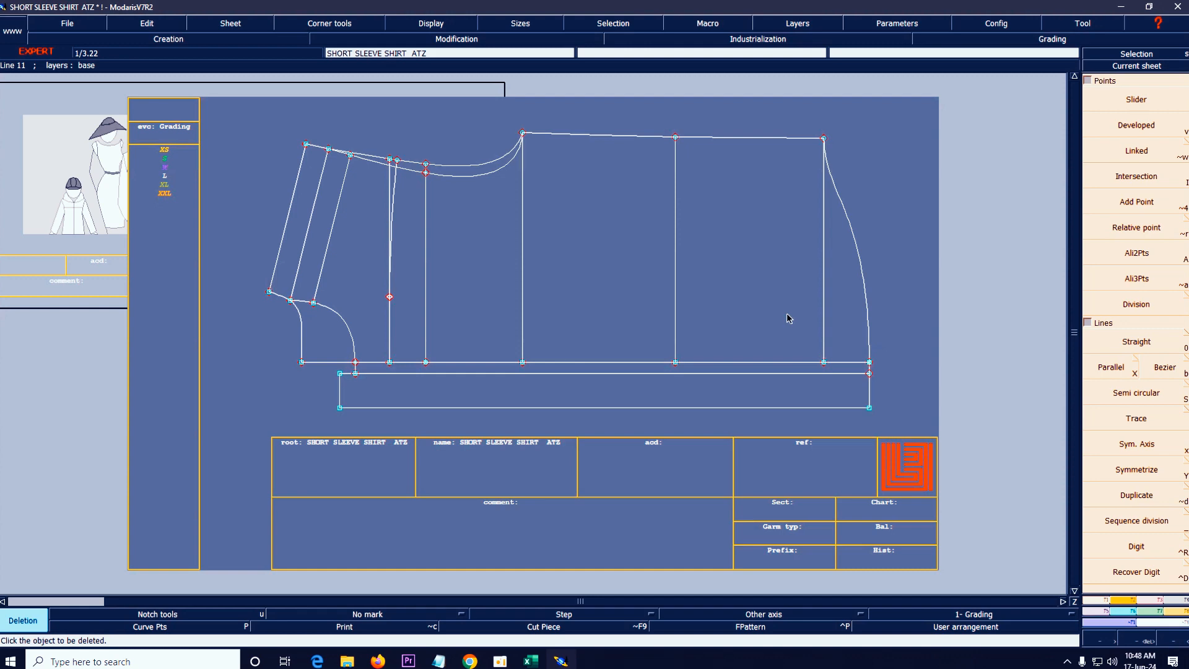
- Add a developed point on the outer armhole curve, measured from the underarm point toward the shoulder
{"action": "key", "text": "z"}
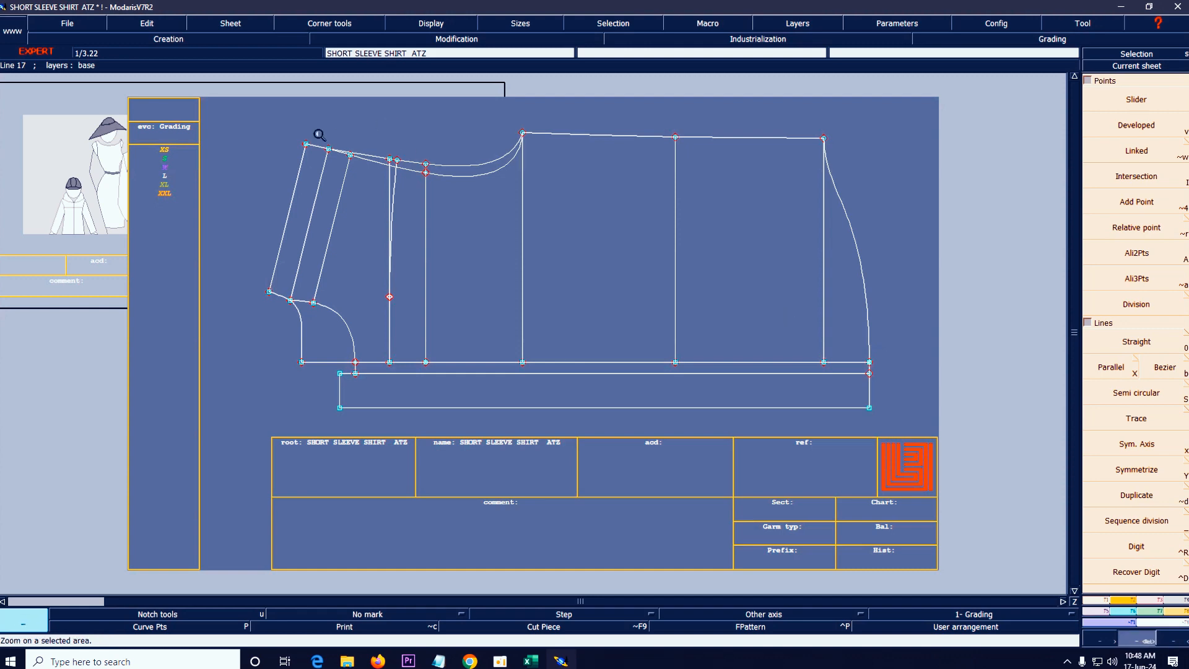
{"action": "left_click_drag", "start_coordinate": [298, 110], "coordinate": [627, 242]}
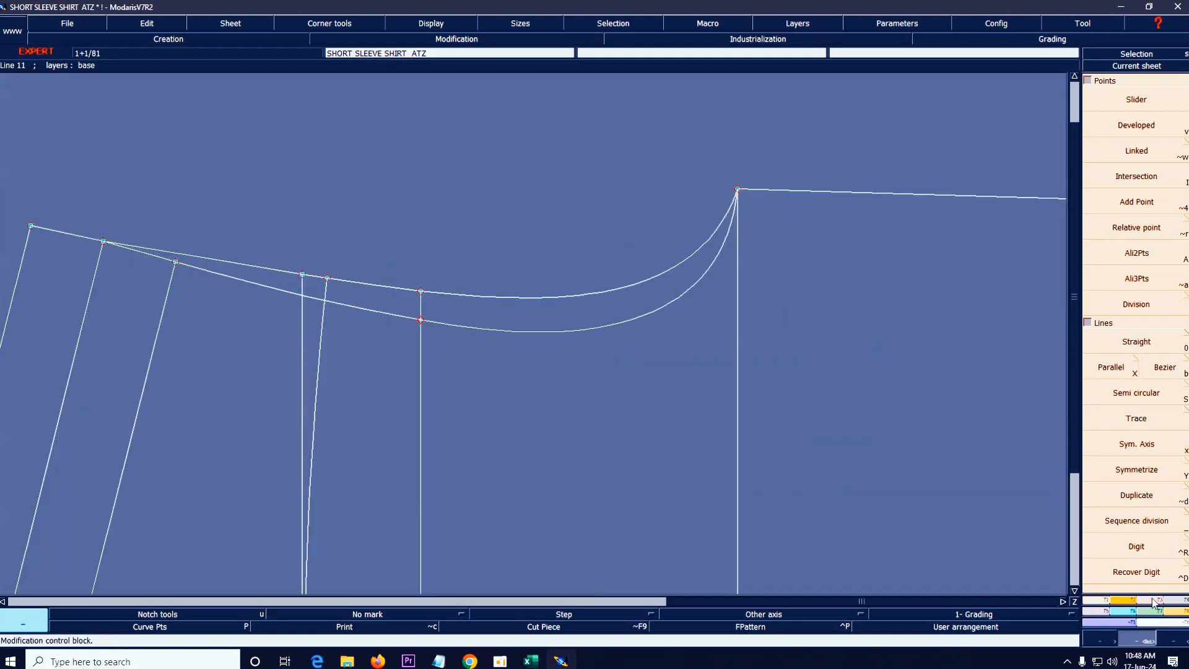
{"action": "left_click", "coordinate": [1126, 602]}
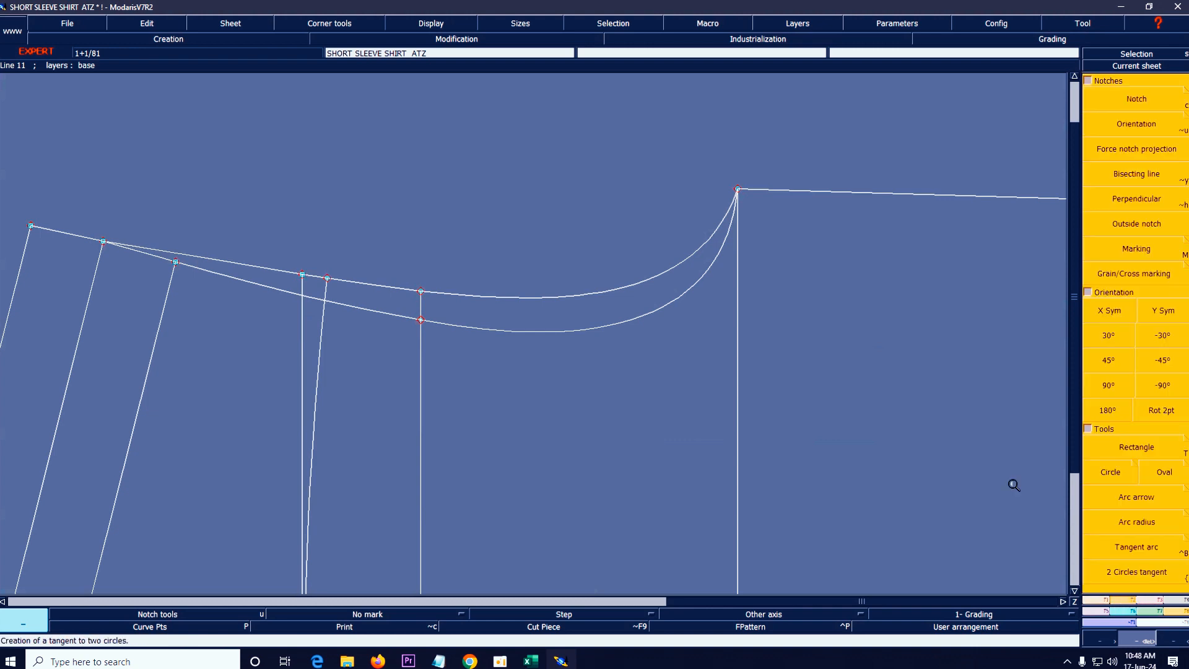
{"action": "left_click", "coordinate": [1103, 602]}
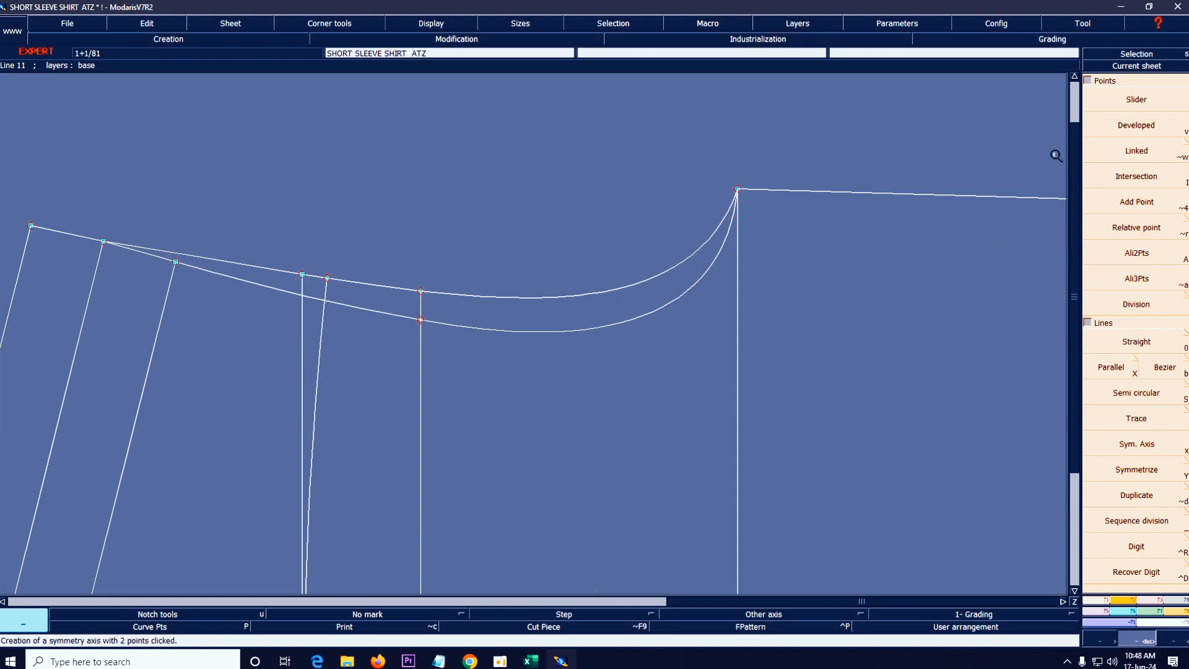
{"action": "left_click", "coordinate": [1136, 125]}
{"action": "left_click", "coordinate": [737, 195]}
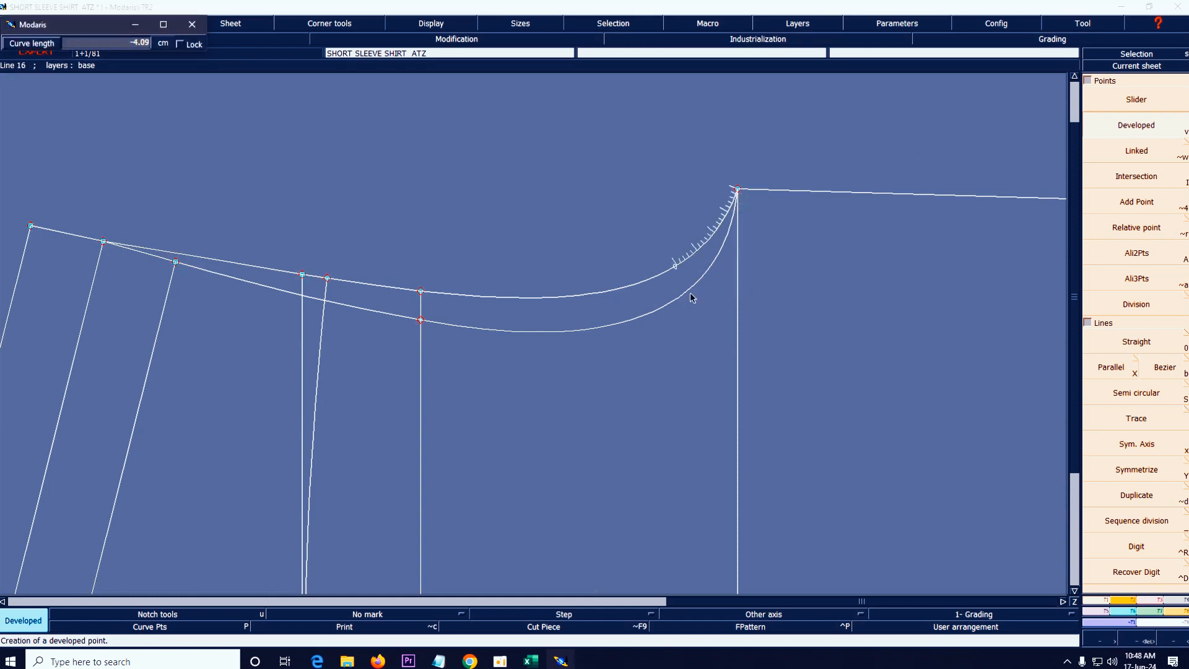
{"action": "type", "text": "-"}
{"action": "key", "text": "Return"}
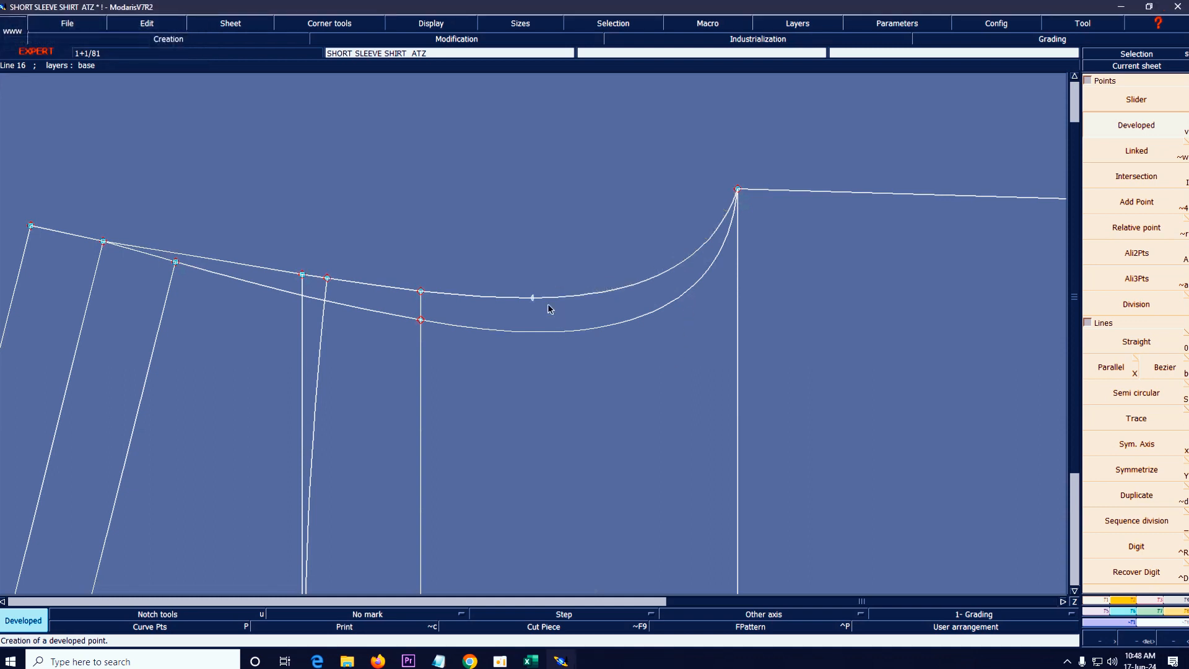
- Add a second developed point 1 cm further along the outer armhole curve toward the shoulder, and notch both points
{"action": "type", "text": "-"}
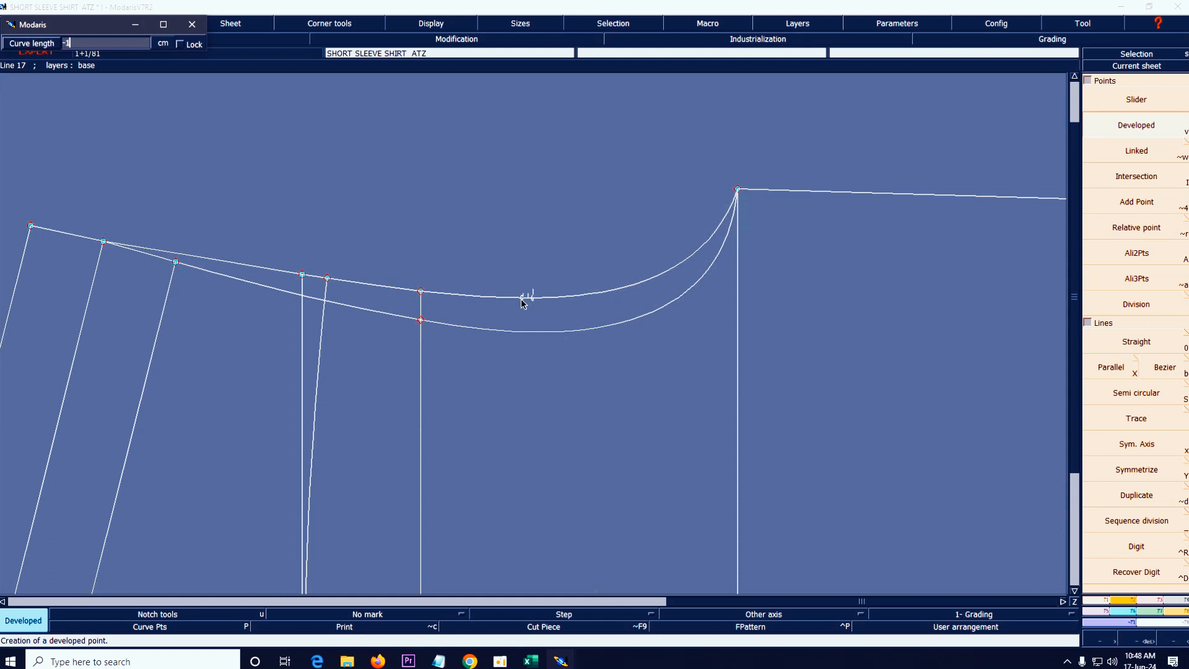
{"action": "type", "text": "1"}
{"action": "key", "text": "Return"}
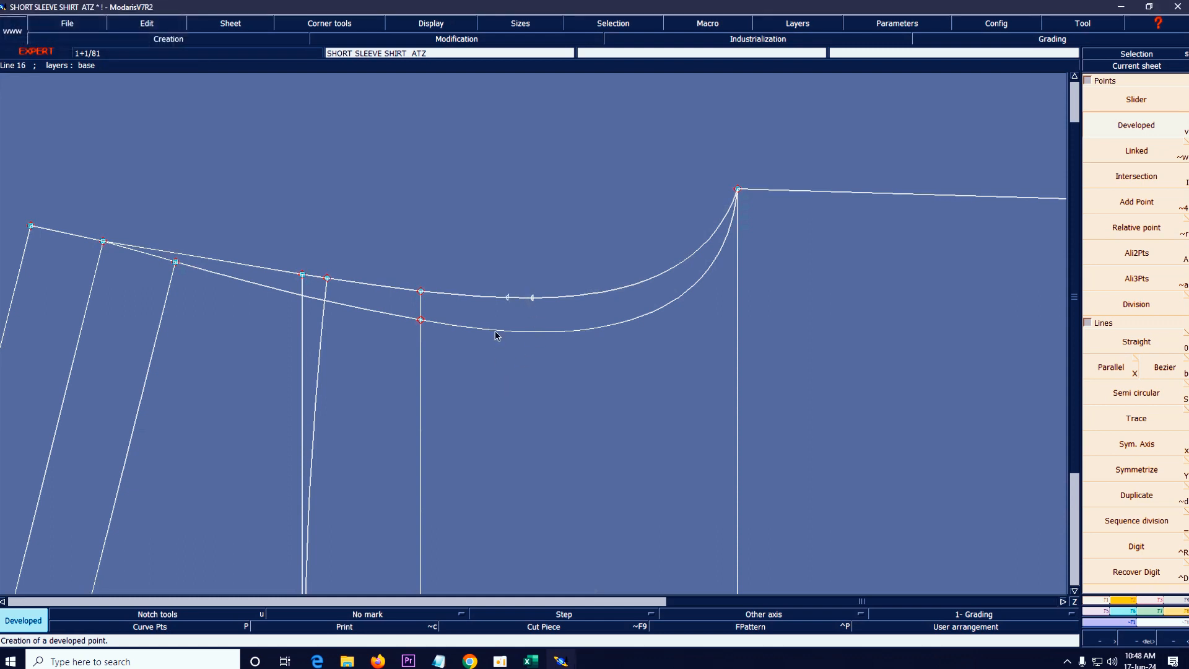
{"action": "key", "text": "n"}
{"action": "left_click", "coordinate": [508, 298]}
{"action": "left_click", "coordinate": [532, 299]}
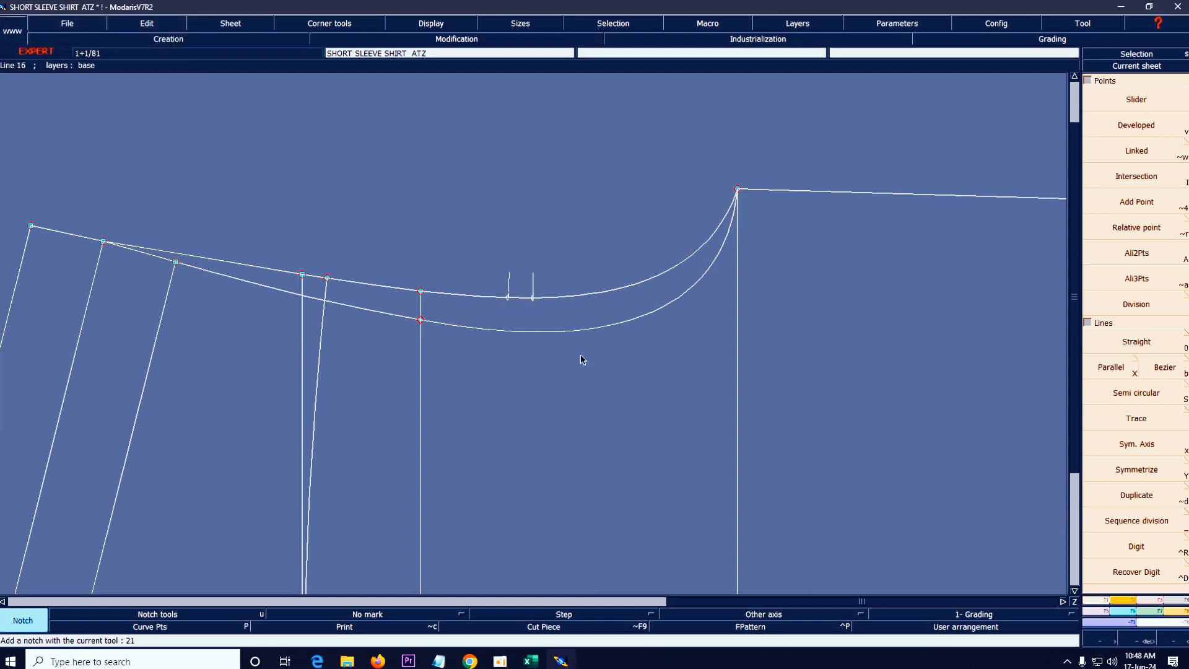
- Add a developed point 10 cm along the inner armhole curve from the underarm point, and notch it
{"action": "key", "text": "v"}
{"action": "left_click", "coordinate": [738, 190]}
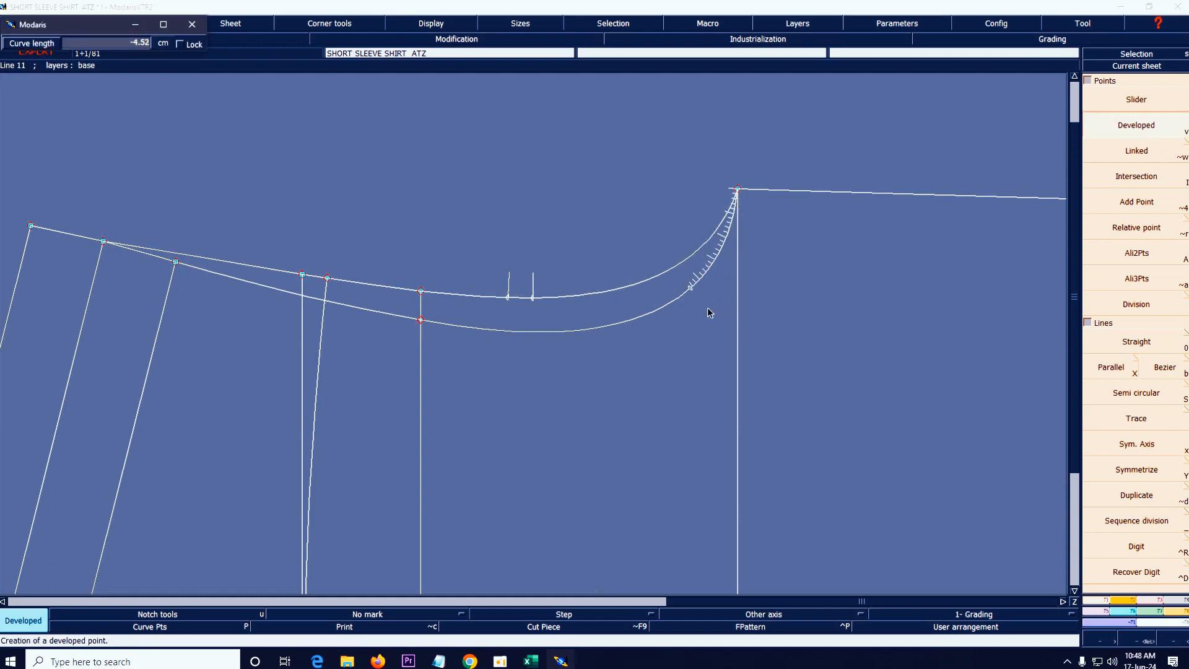
{"action": "type", "text": "-10.00"}
{"action": "key", "text": "Return"}
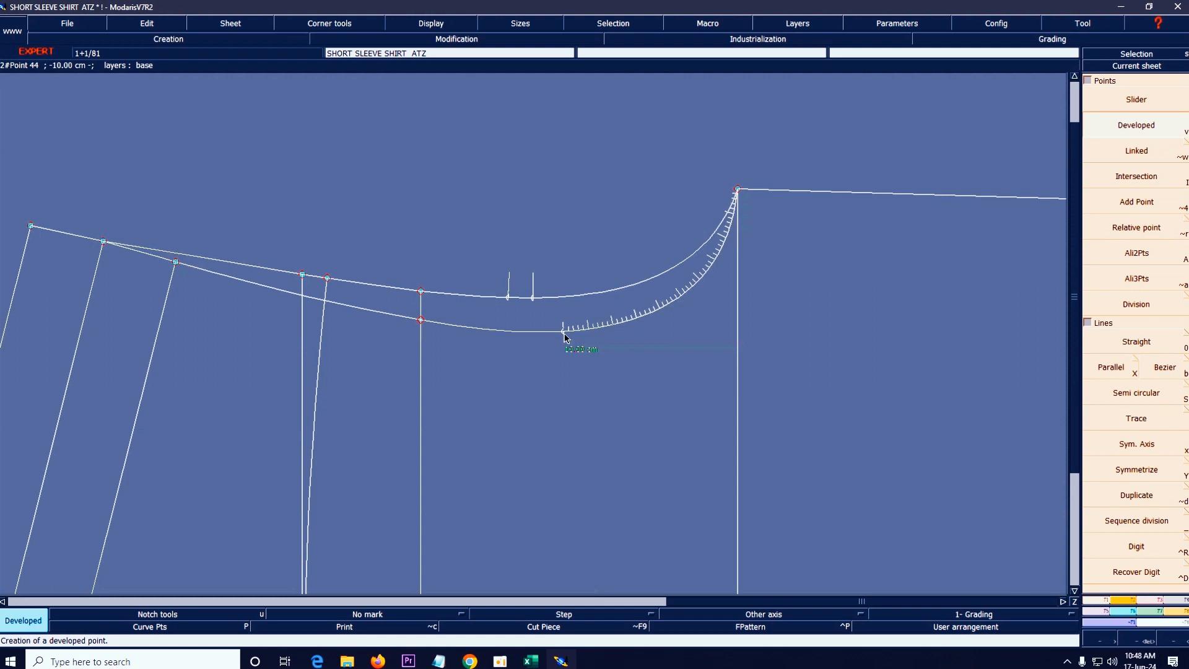
{"action": "key", "text": "u"}
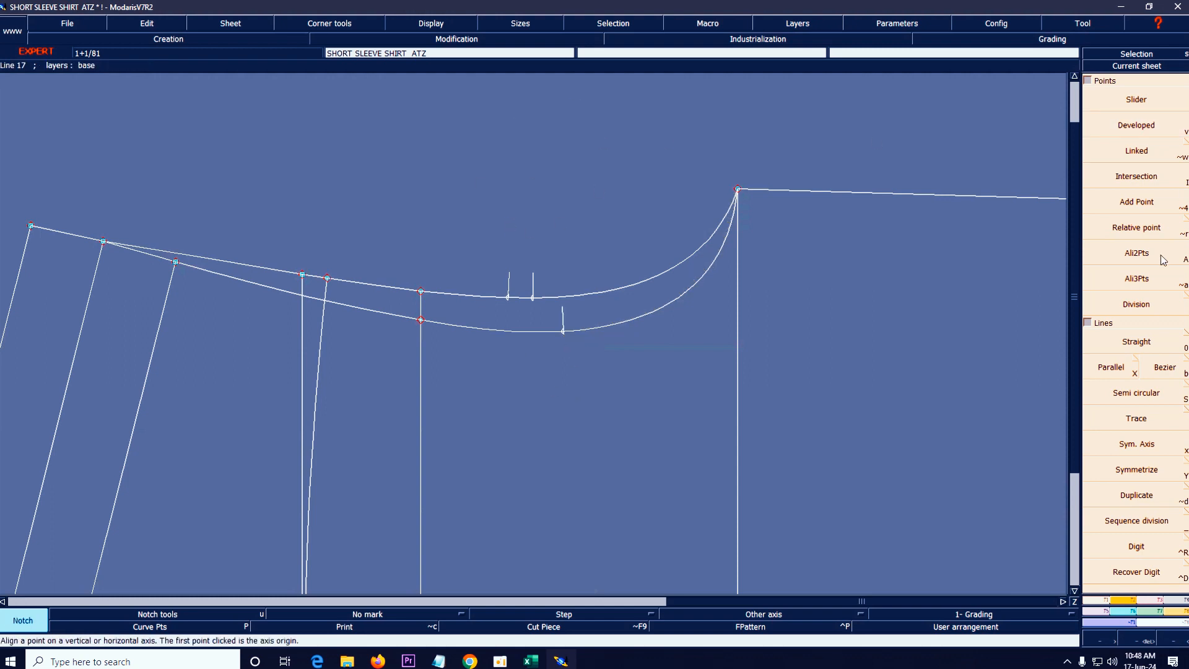
- Reorient the single notch and the double notches on the armhole curves so they point straight into the body
{"action": "left_click", "coordinate": [1126, 603]}
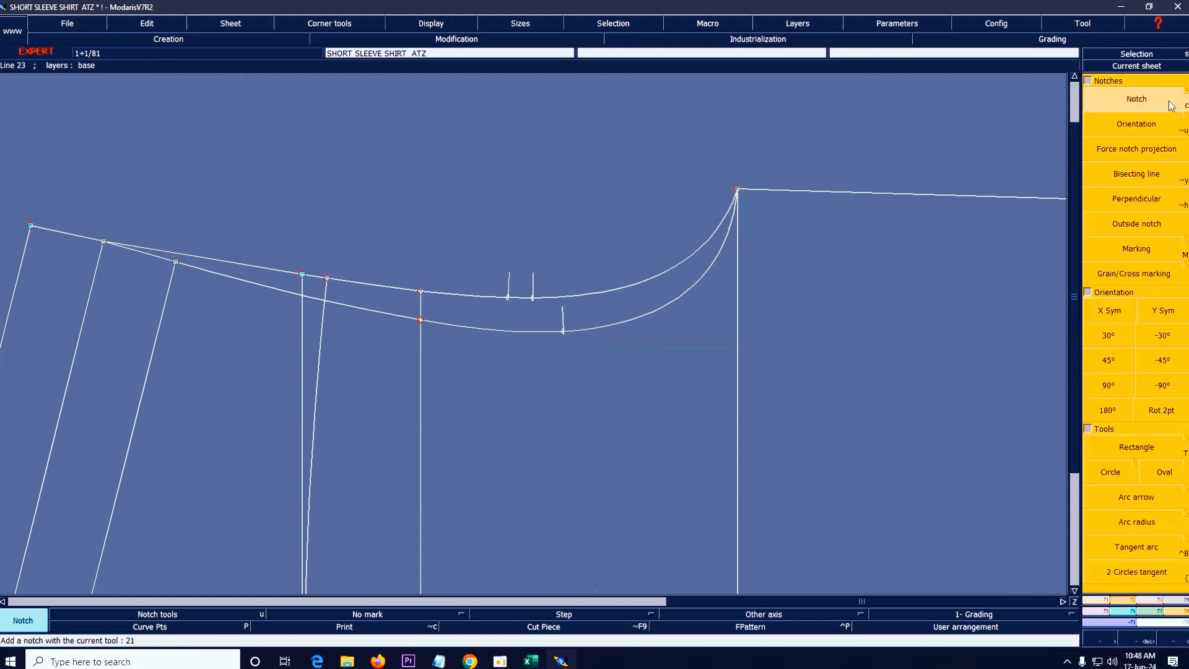
{"action": "left_click", "coordinate": [1138, 127]}
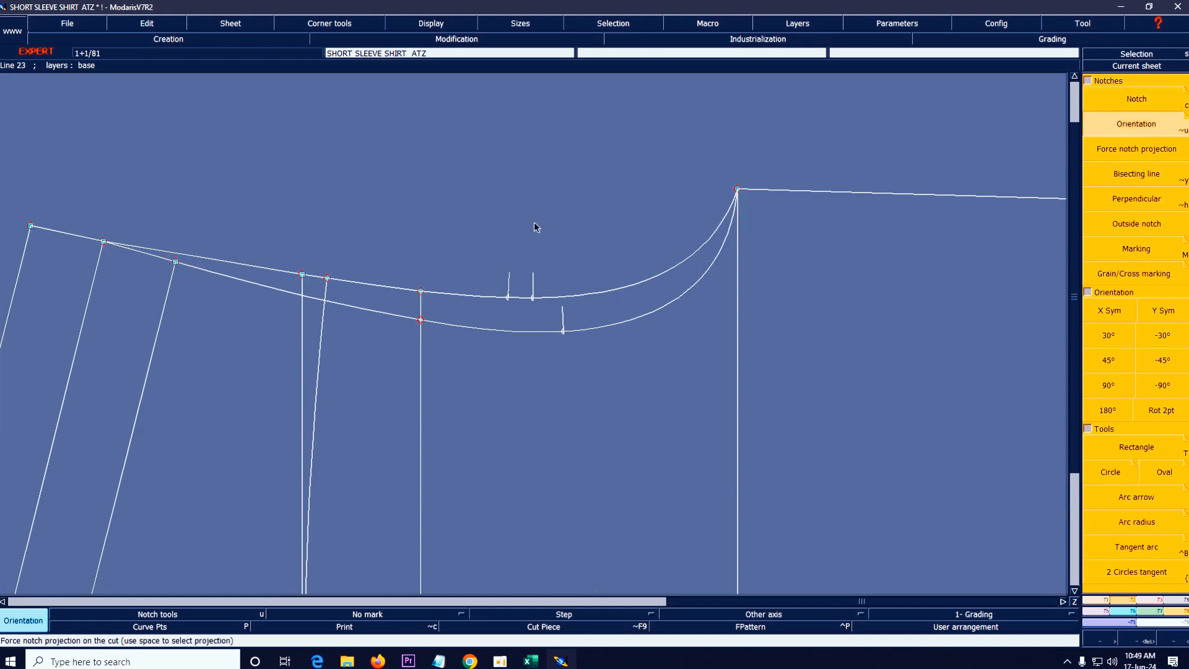
{"action": "left_click", "coordinate": [560, 311]}
{"action": "left_click", "coordinate": [565, 485]}
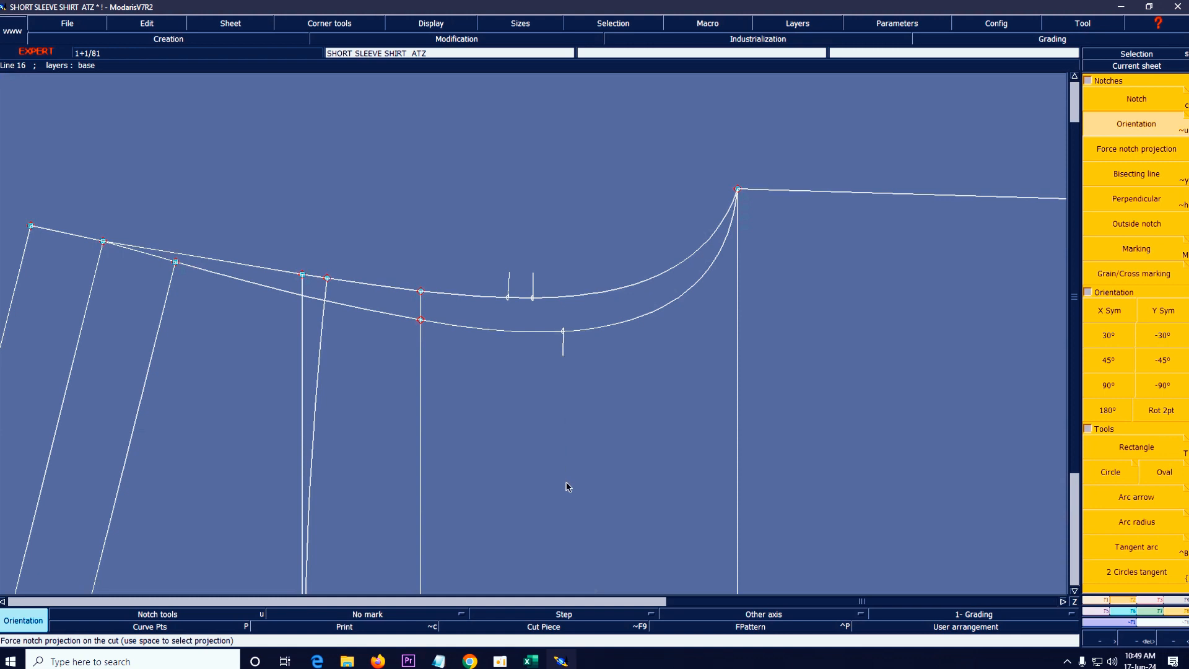
{"action": "left_click", "coordinate": [531, 278]}
{"action": "left_click", "coordinate": [533, 452]}
{"action": "left_click", "coordinate": [507, 432]}
{"action": "key", "text": "Home"}
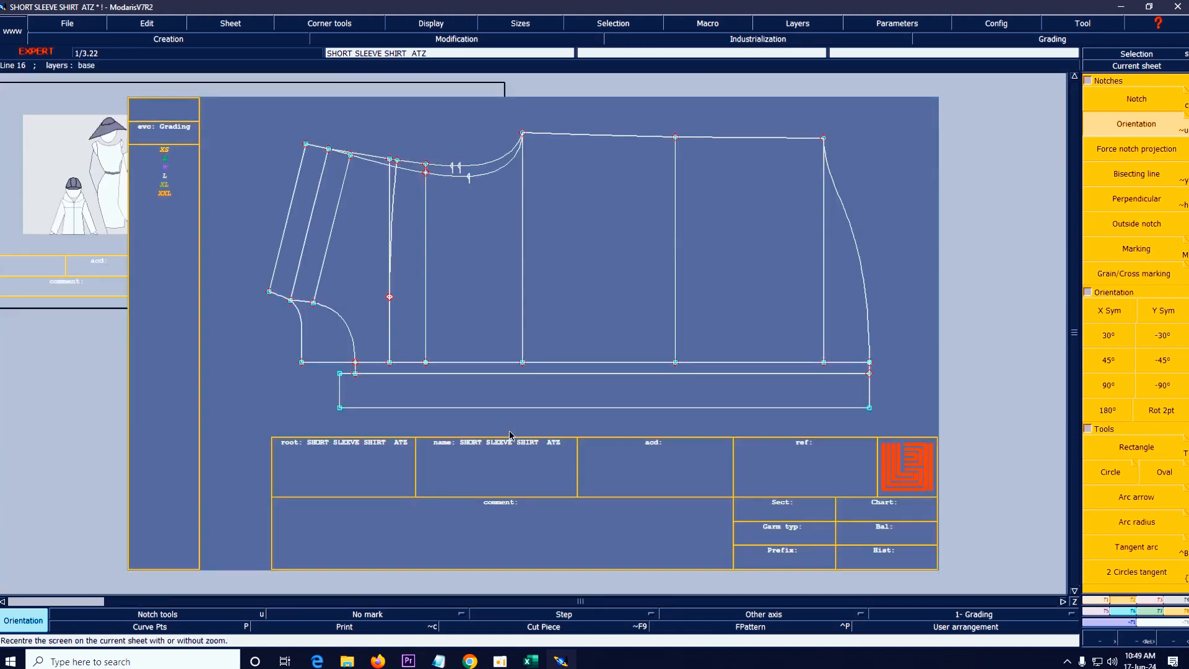